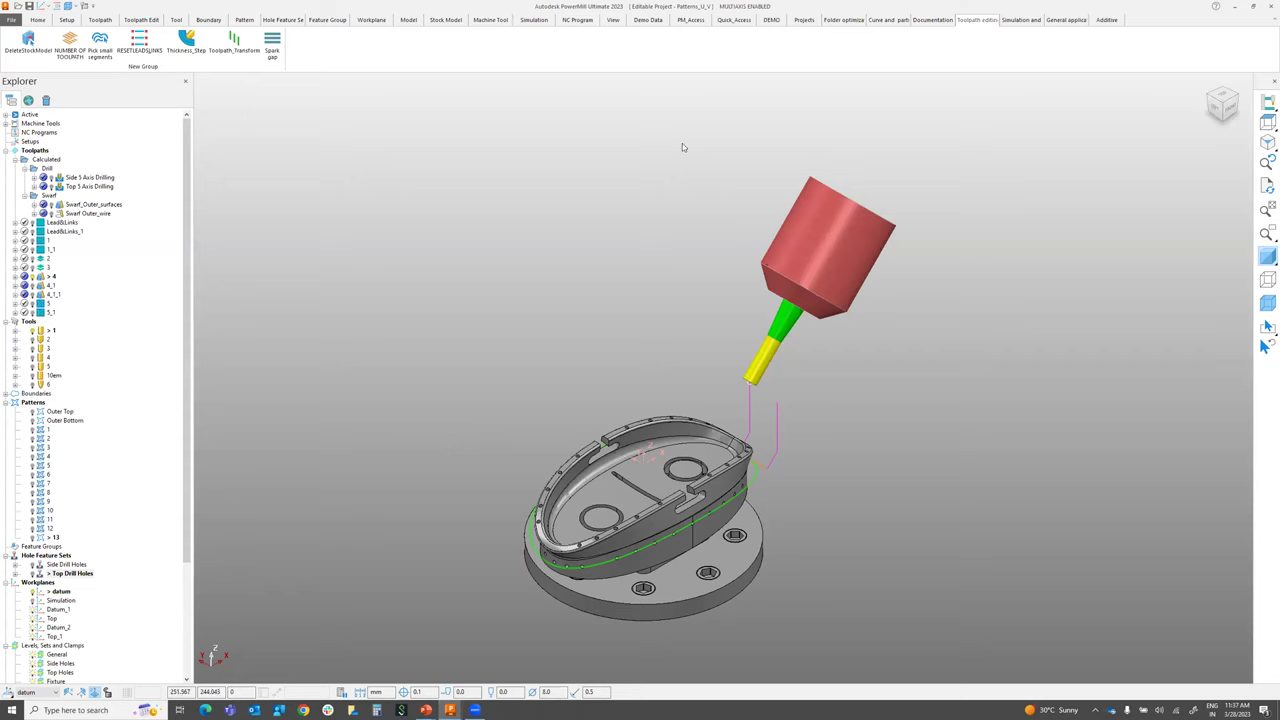
Collapse the Toolpaths, Patterns, Workplanes, and Levels, Sets and Clamps branches in the project tree
click(6, 150)
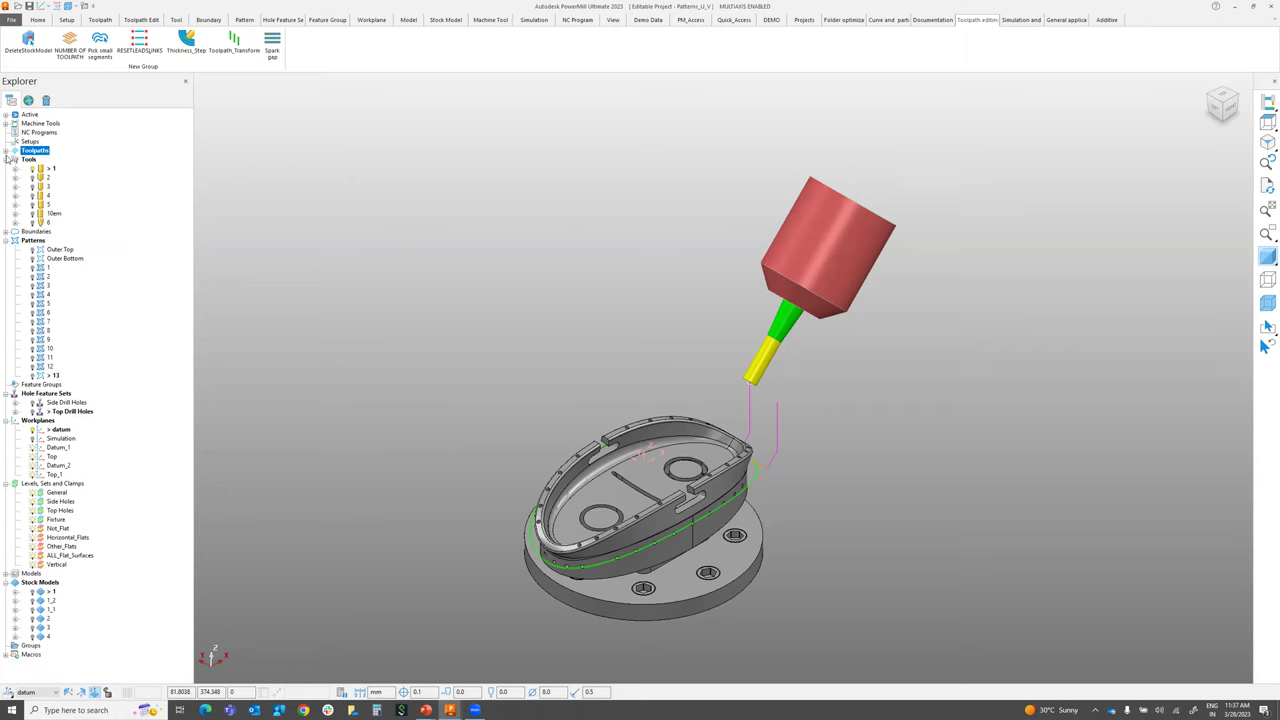
click(10, 249)
click(6, 241)
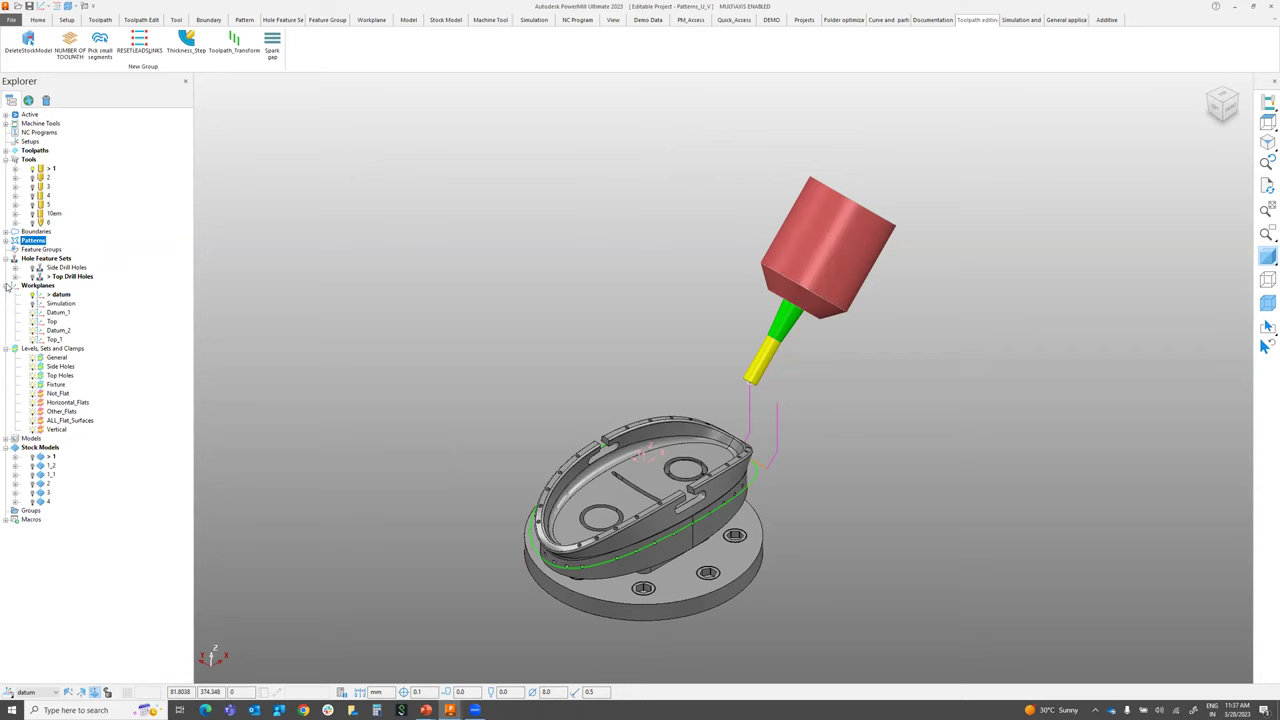
click(6, 285)
click(6, 294)
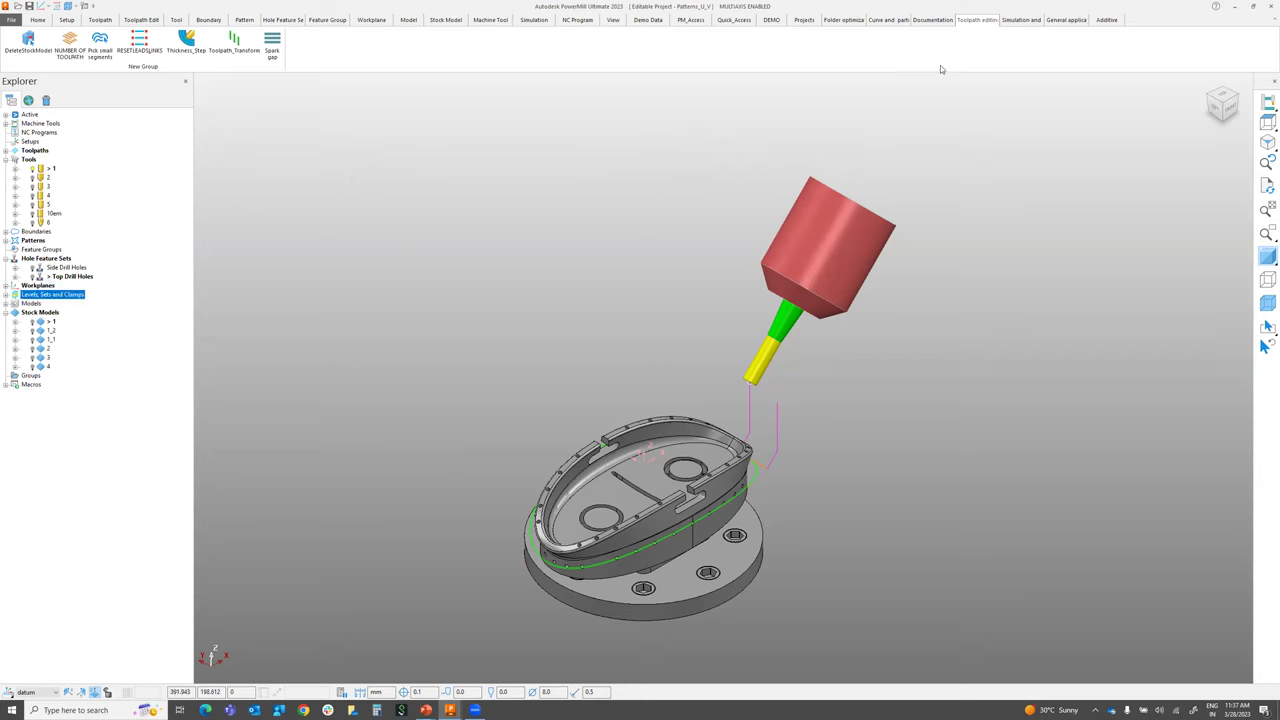
Open the ribbon customisation settings and choose Macro button as the type of item to add
right_click(1021, 54)
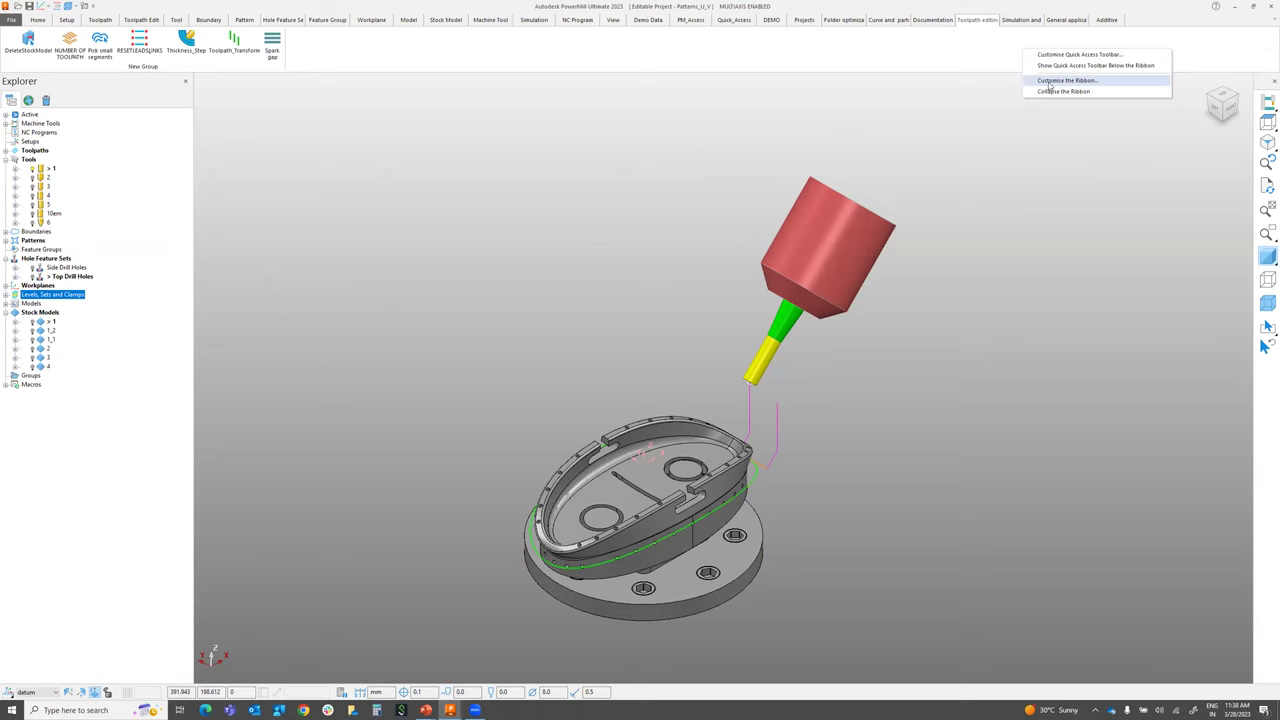
click(1047, 82)
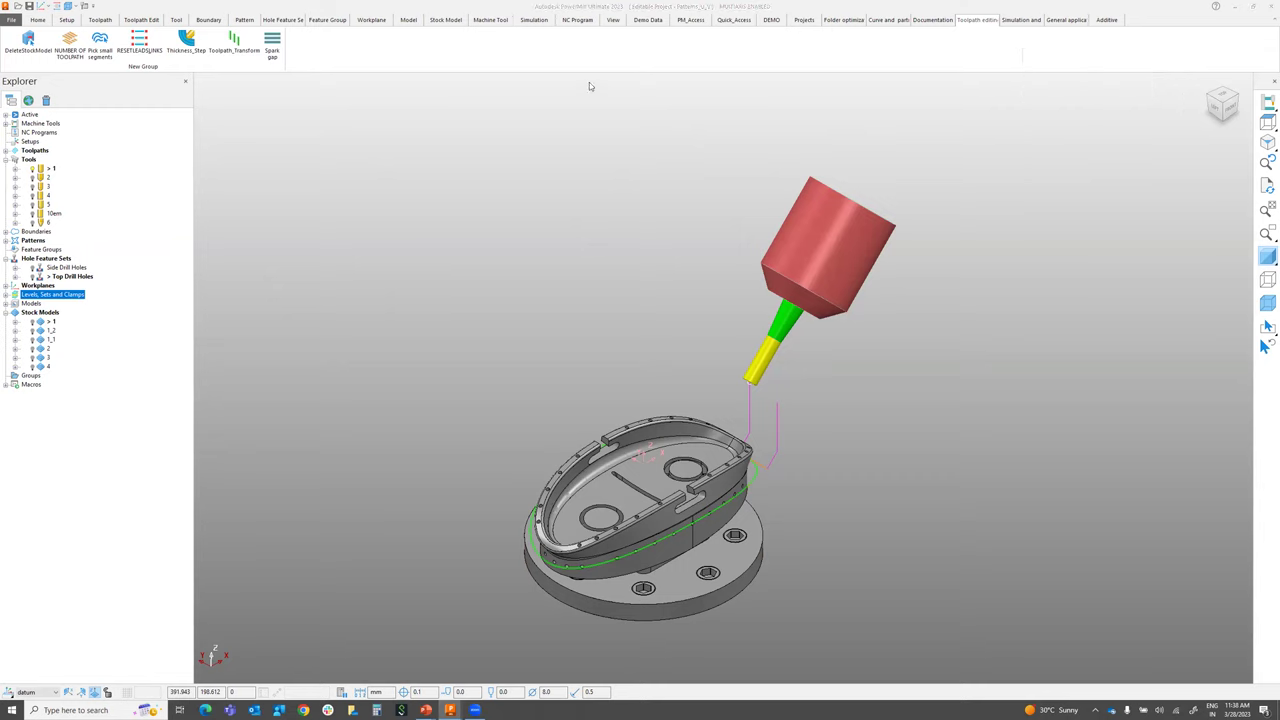
drag(543, 139, 580, 84)
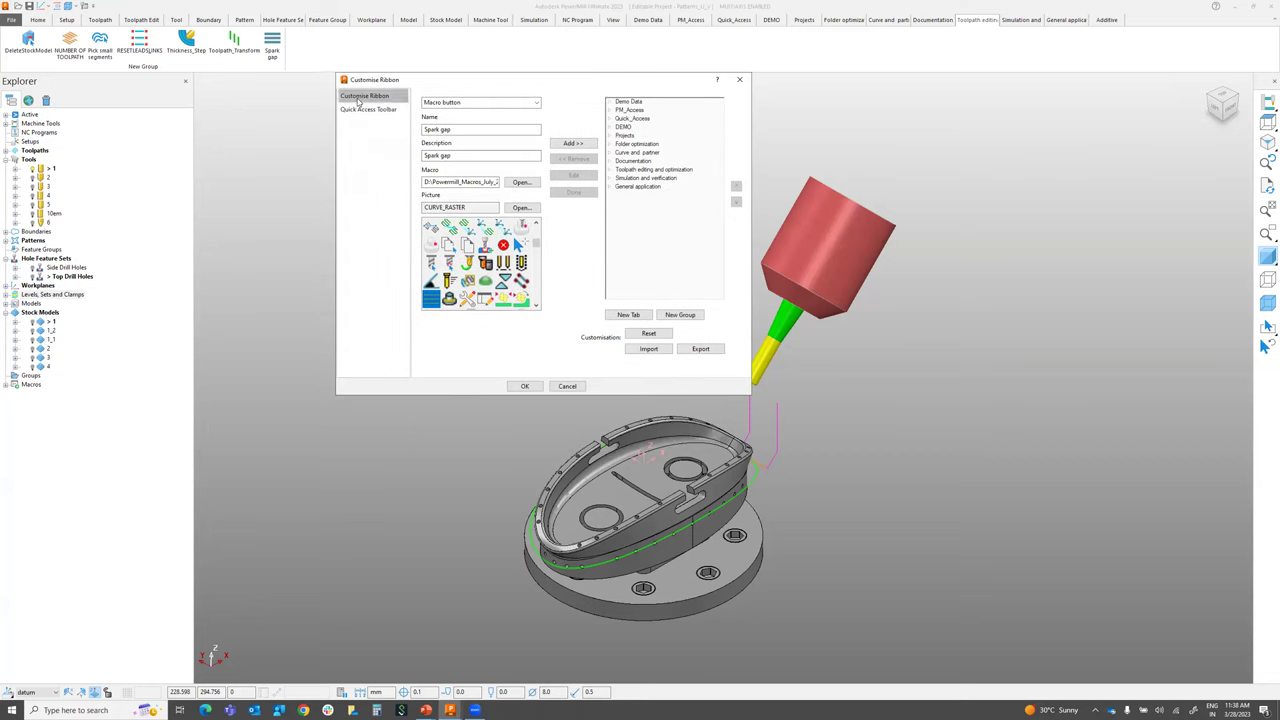
click(388, 111)
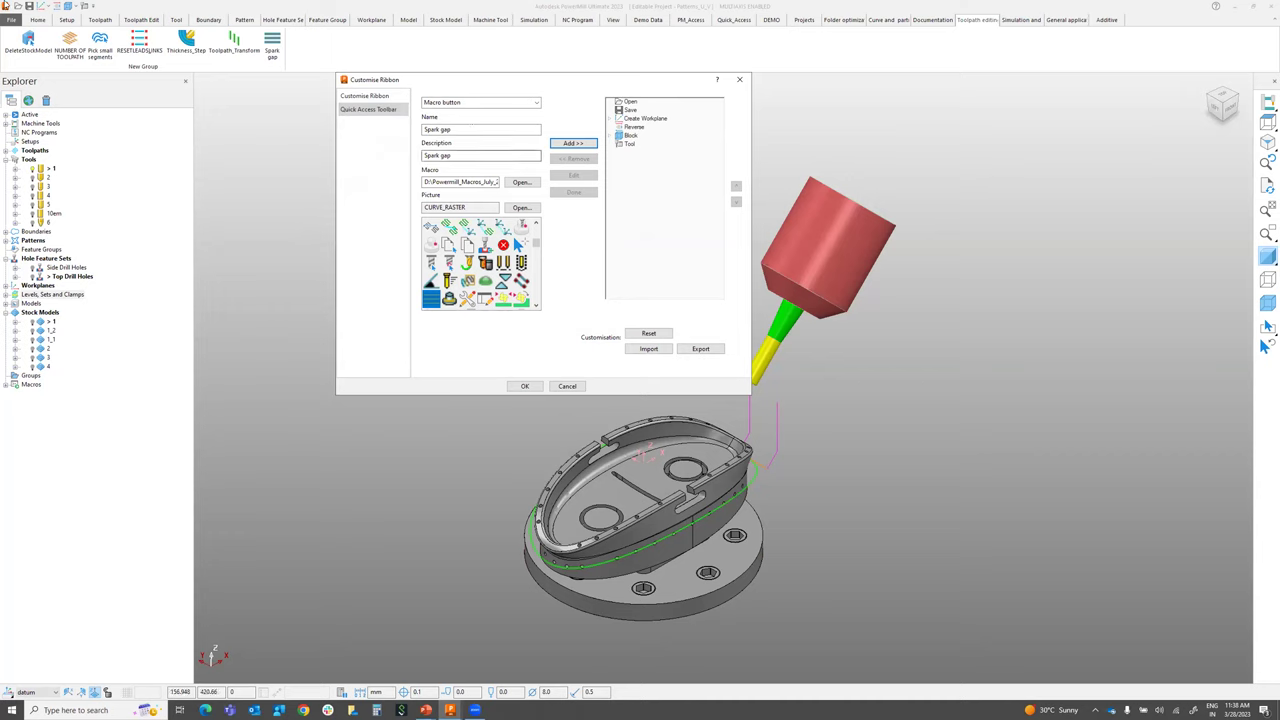
click(377, 100)
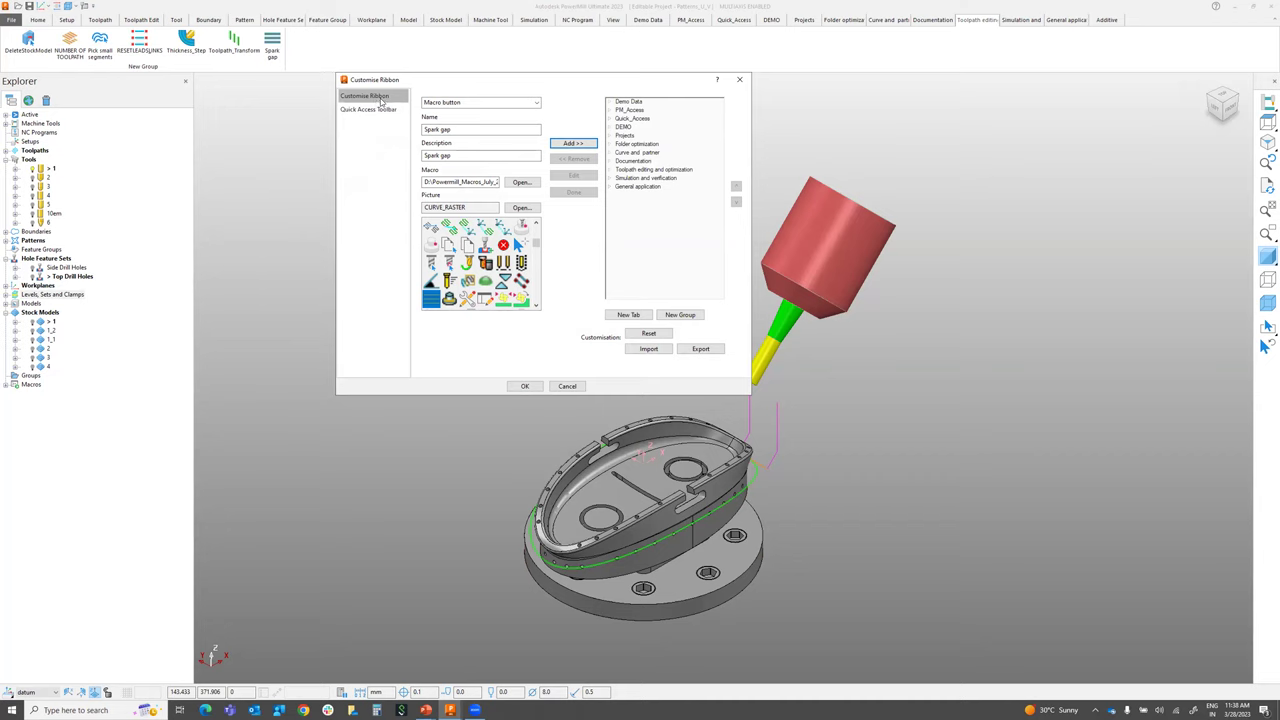
click(532, 103)
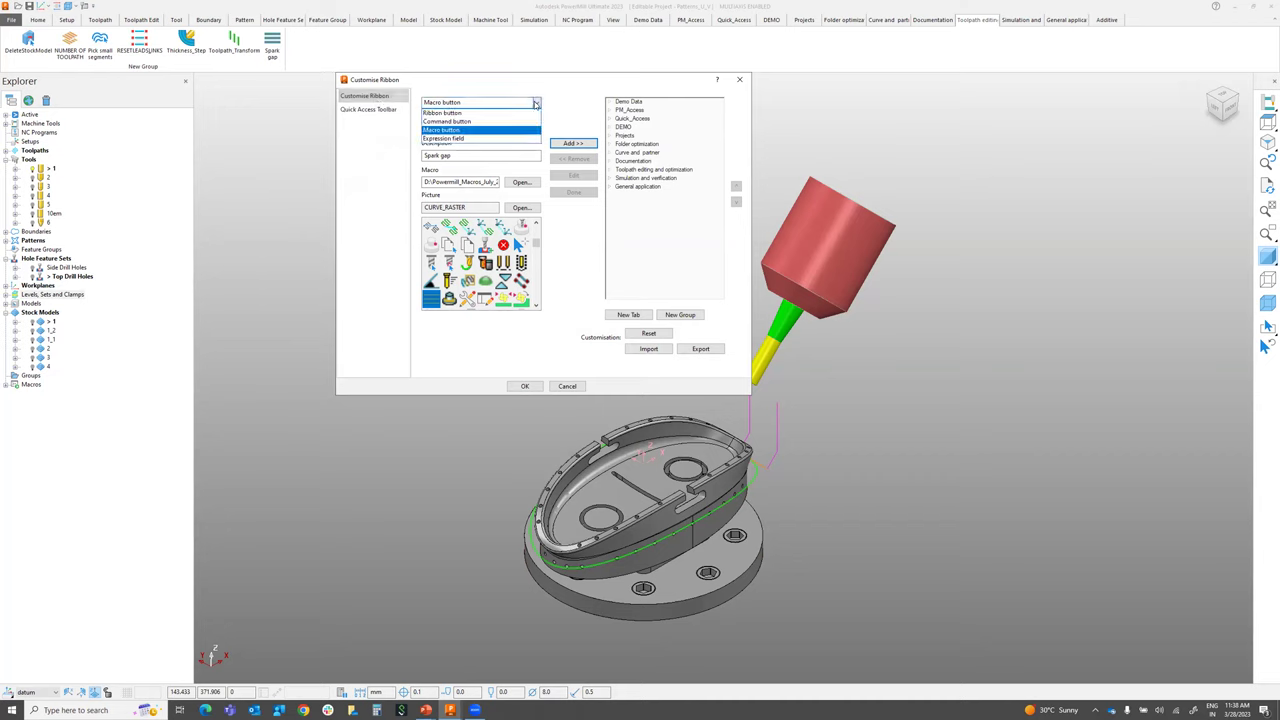
click(470, 131)
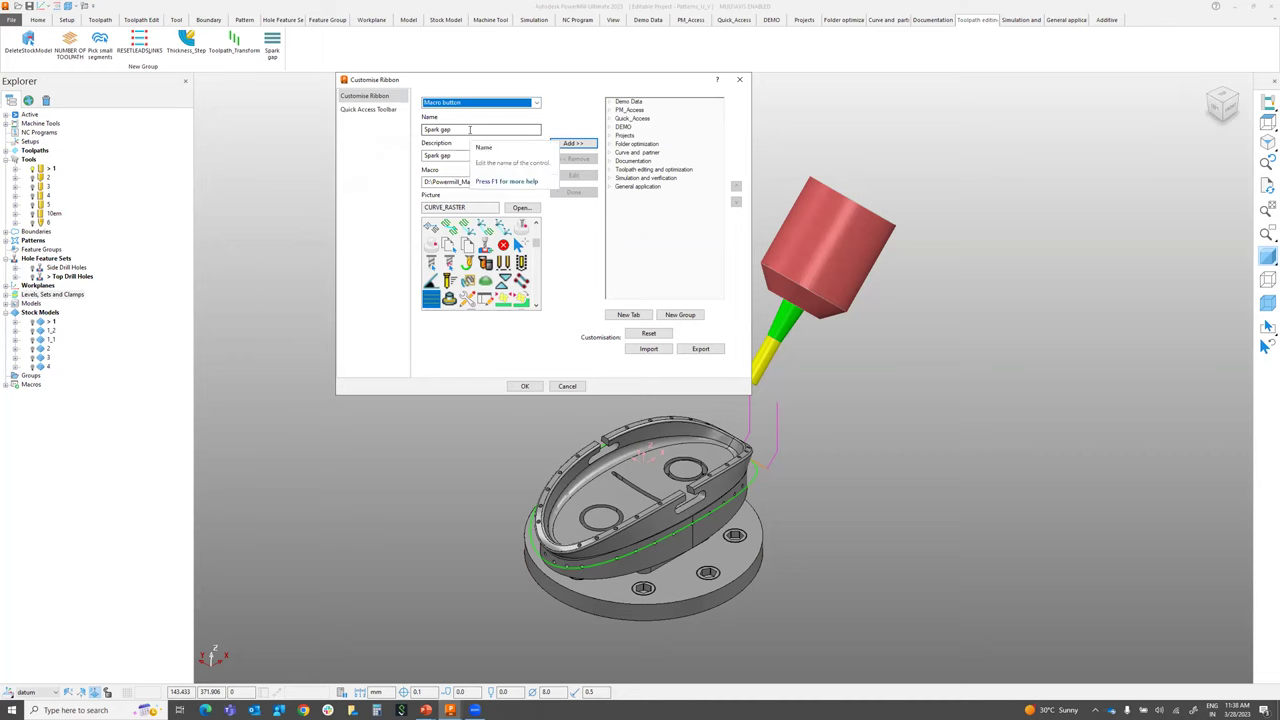
Assign createandrenameNCProgramfolder.mac from the 1_Macros for folder optimization folder to the button, copying "NCProgramfolde" from its file name
drag(470, 130, 420, 130)
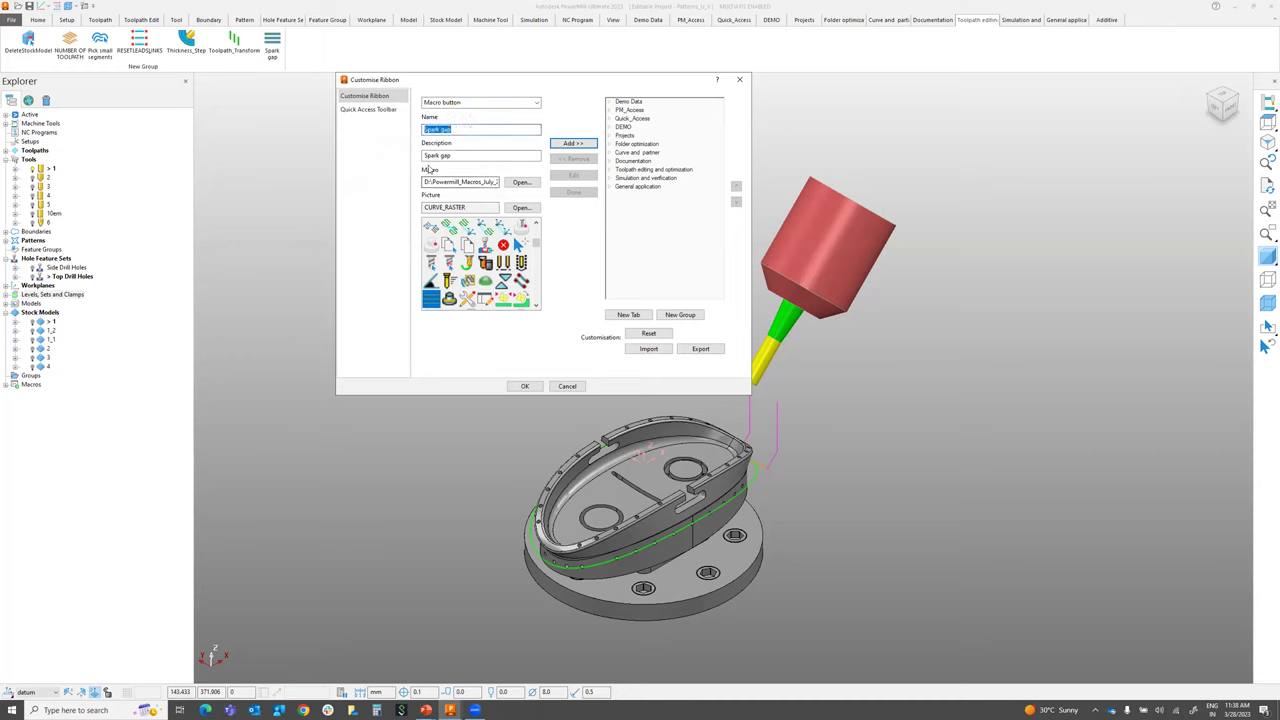
click(521, 183)
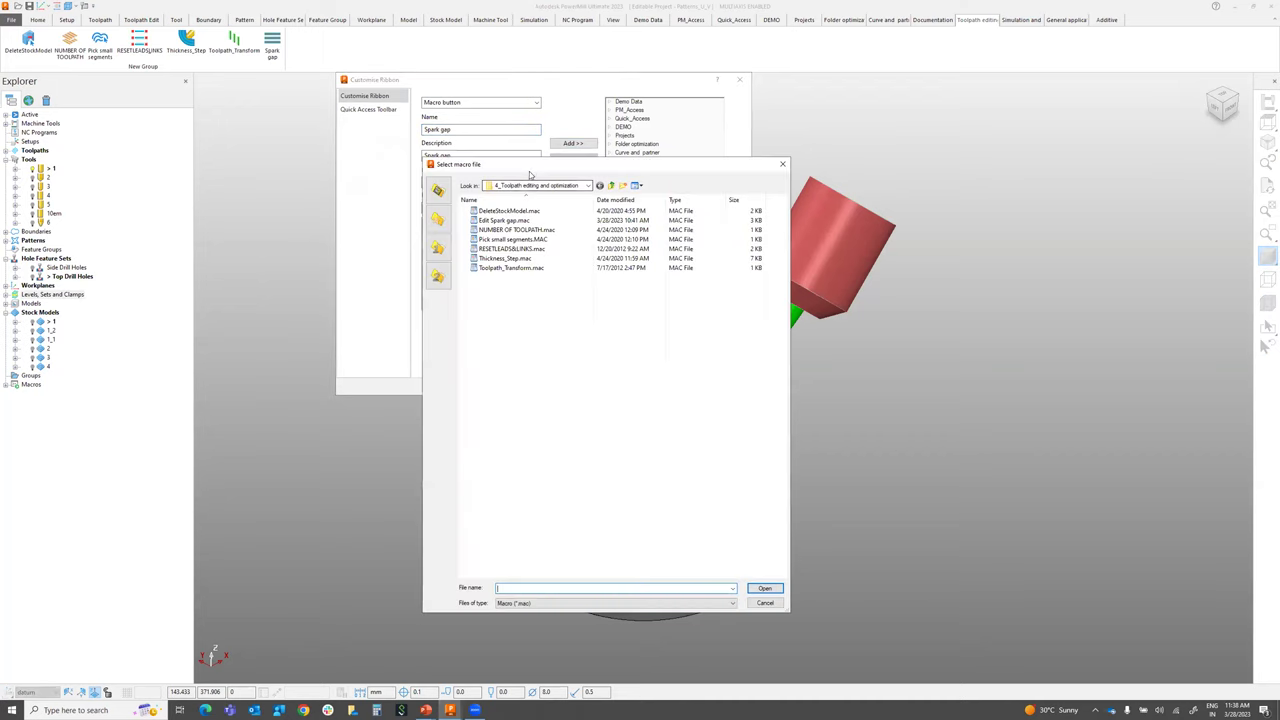
click(611, 186)
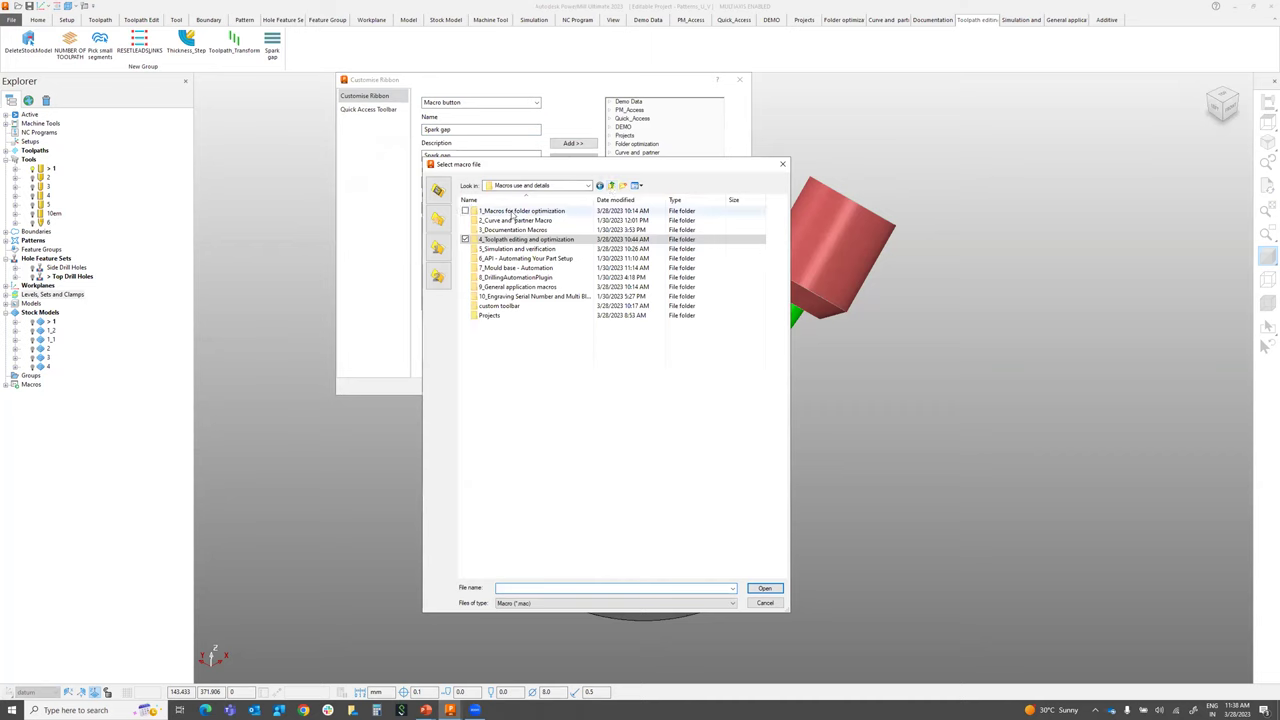
double_click(513, 211)
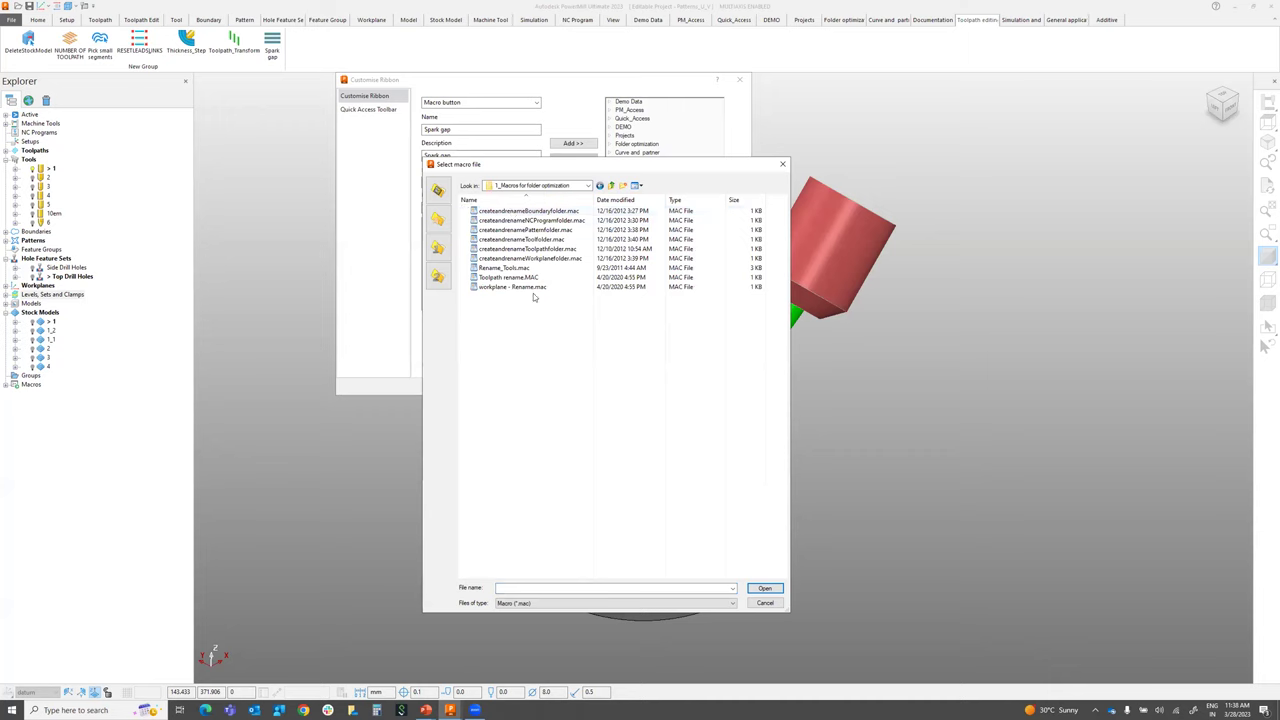
click(537, 221)
click(532, 223)
drag(527, 220, 572, 220)
key(ctrl+c)
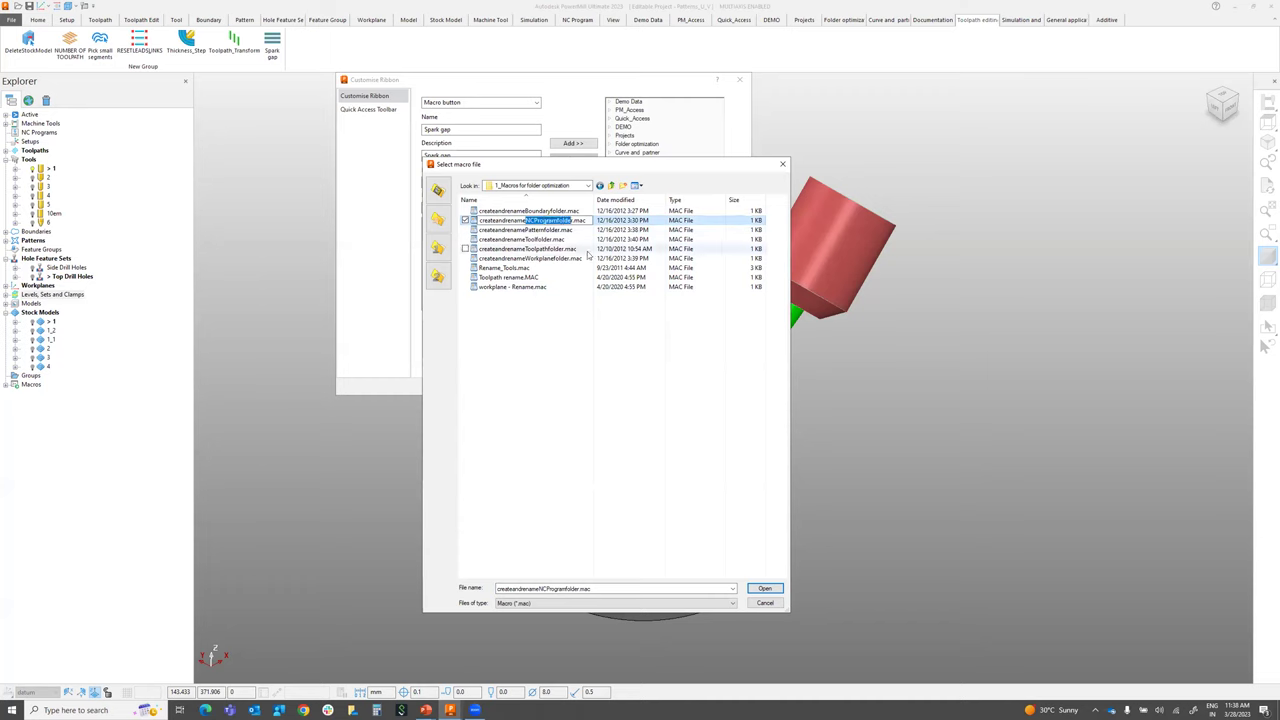
click(498, 221)
key(Escape)
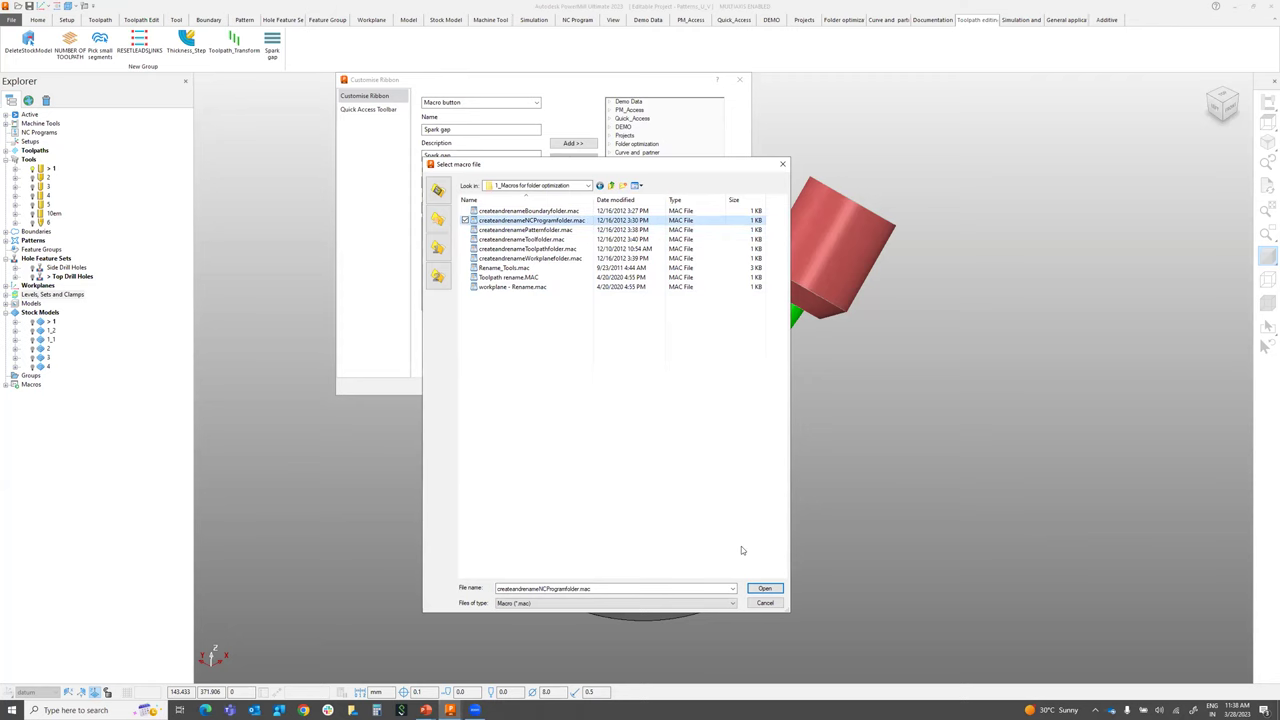
click(762, 589)
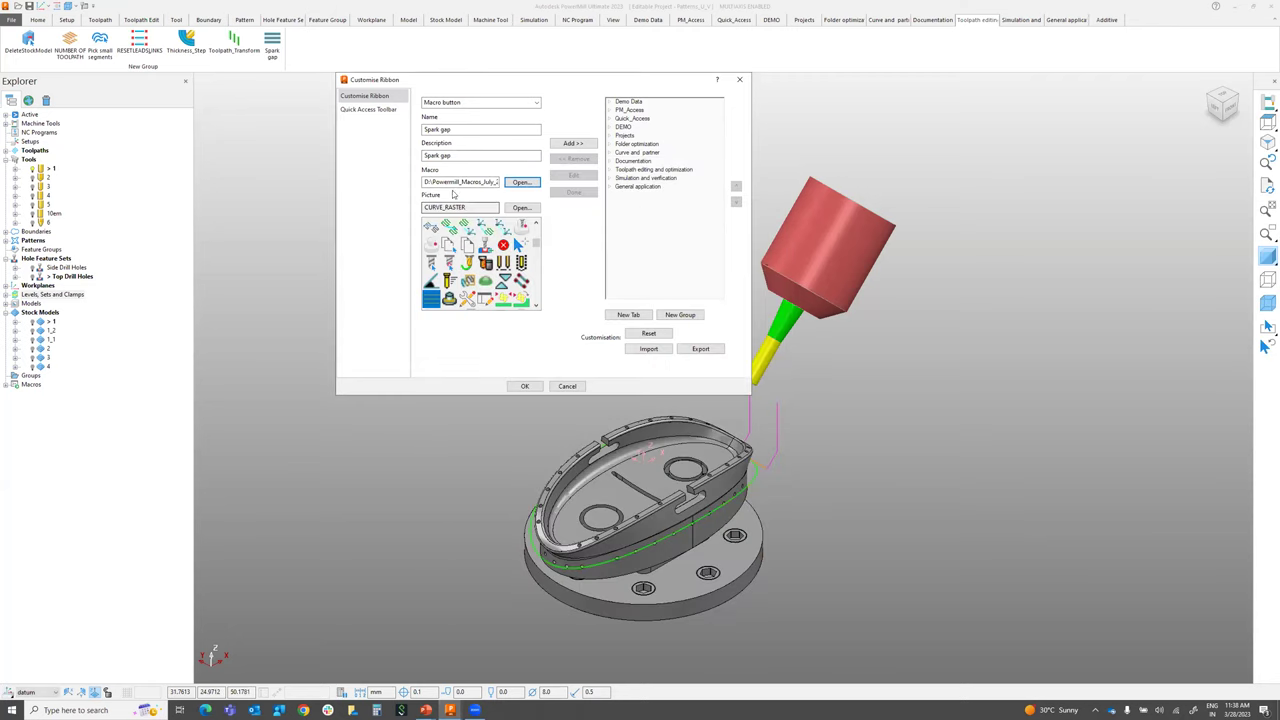
Set both the macro button's name and its description to NCProgramfolde
key(shift+Tab)
key(shift+Tab)
key(shift+Tab)
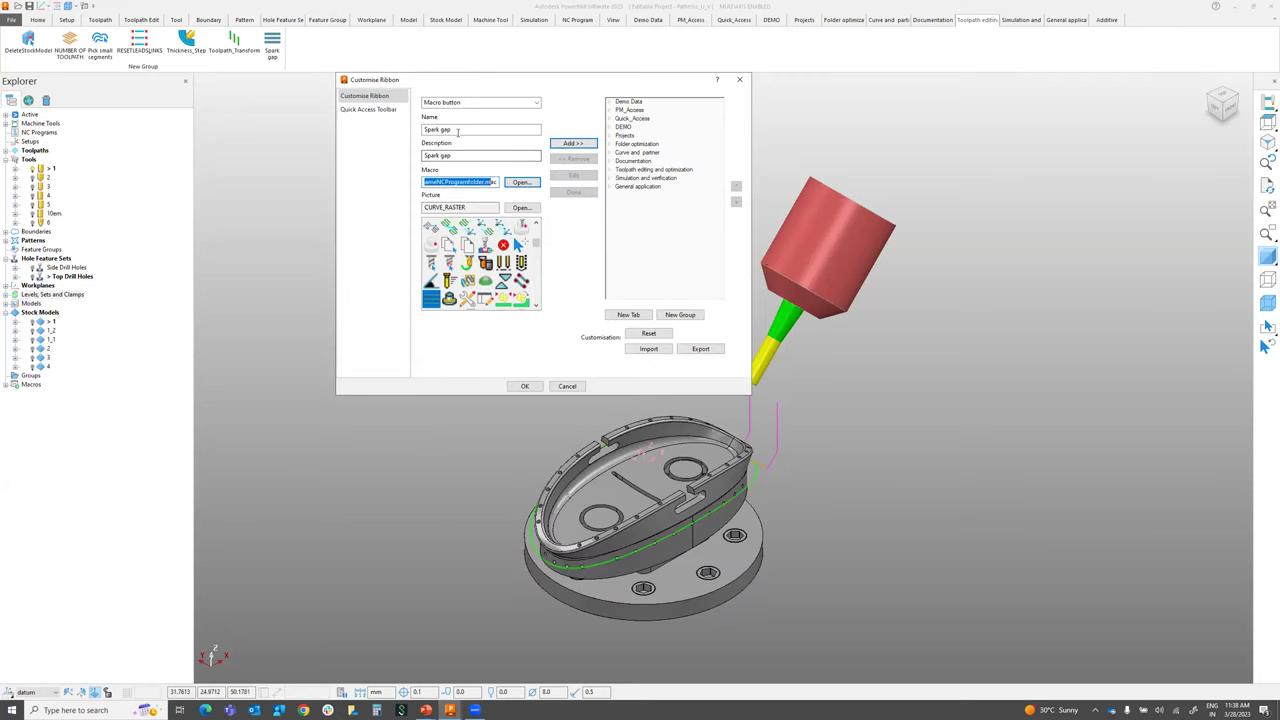
key(ctrl+v)
key(Tab)
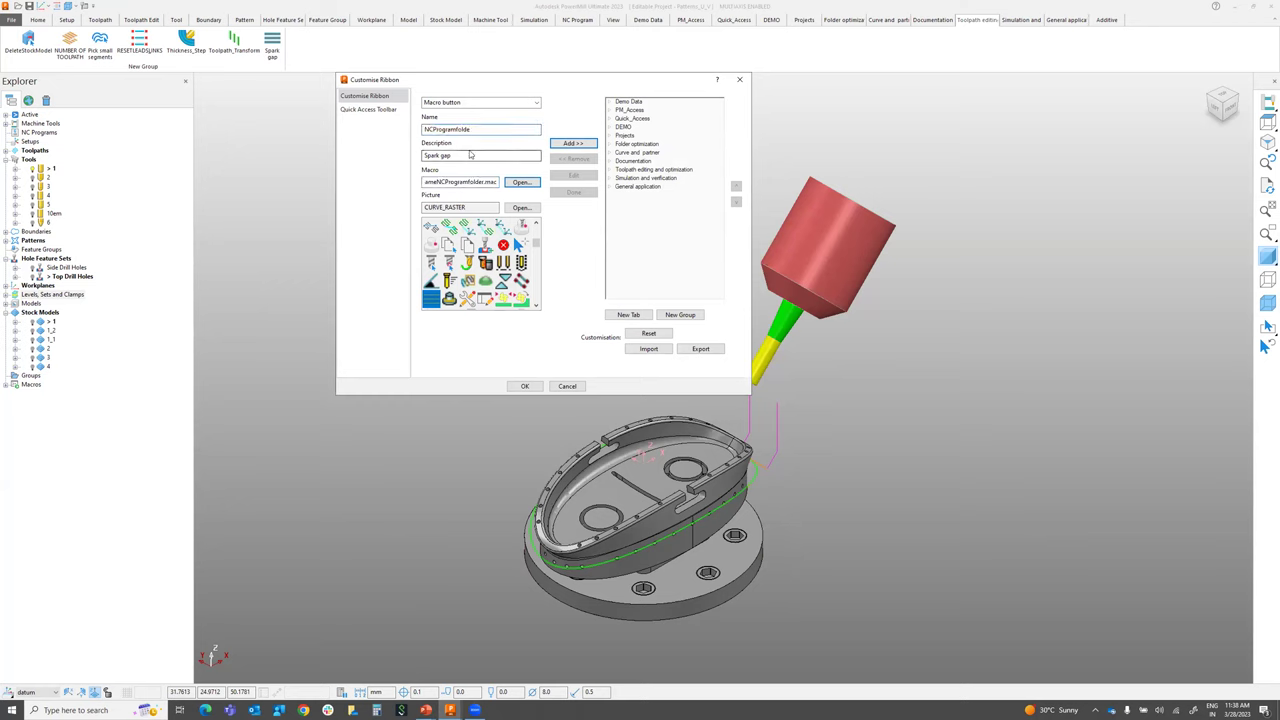
key(ctrl+v)
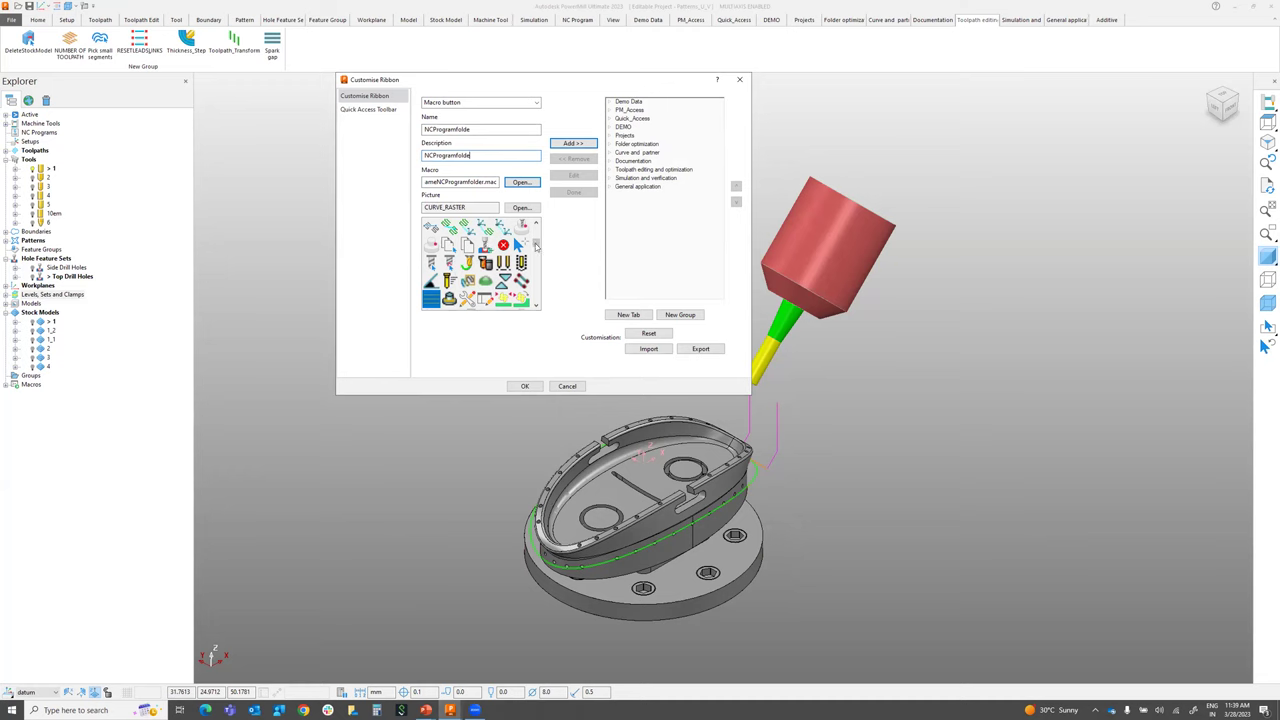
Give the macro button the PLANES picture and add it to the custom ribbon list
scroll(536, 246, down, 3)
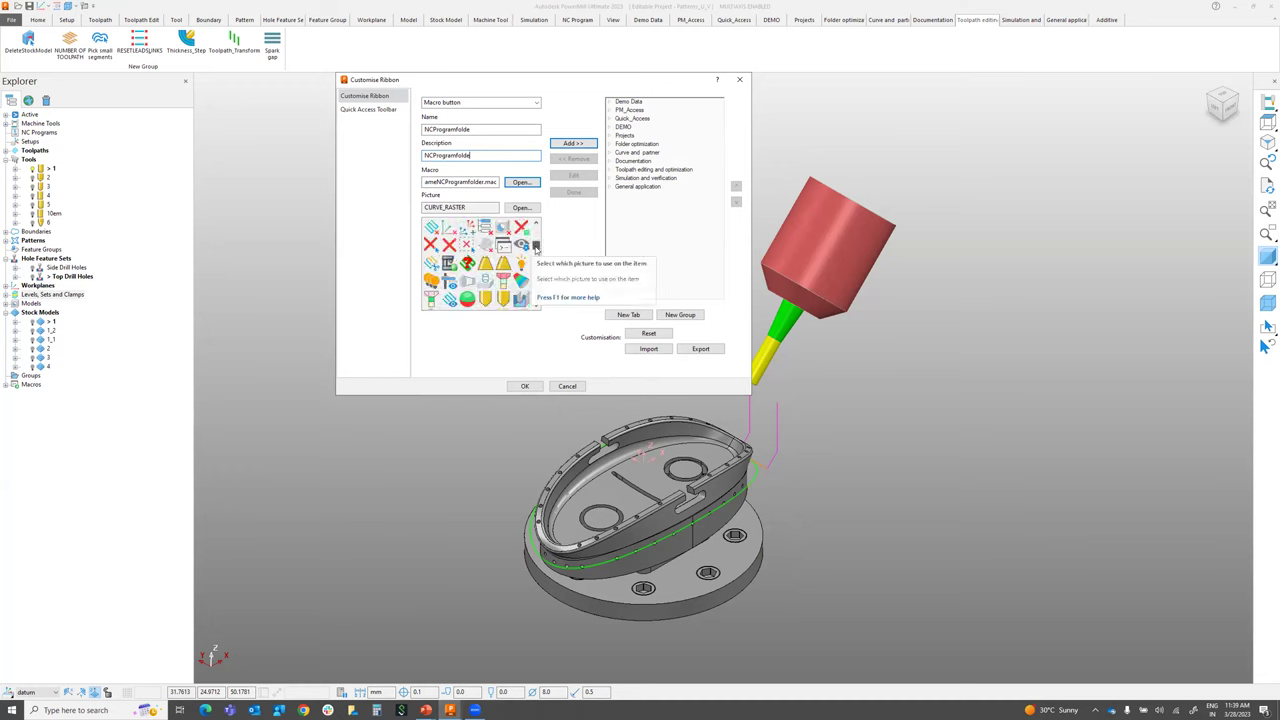
scroll(536, 246, down, 3)
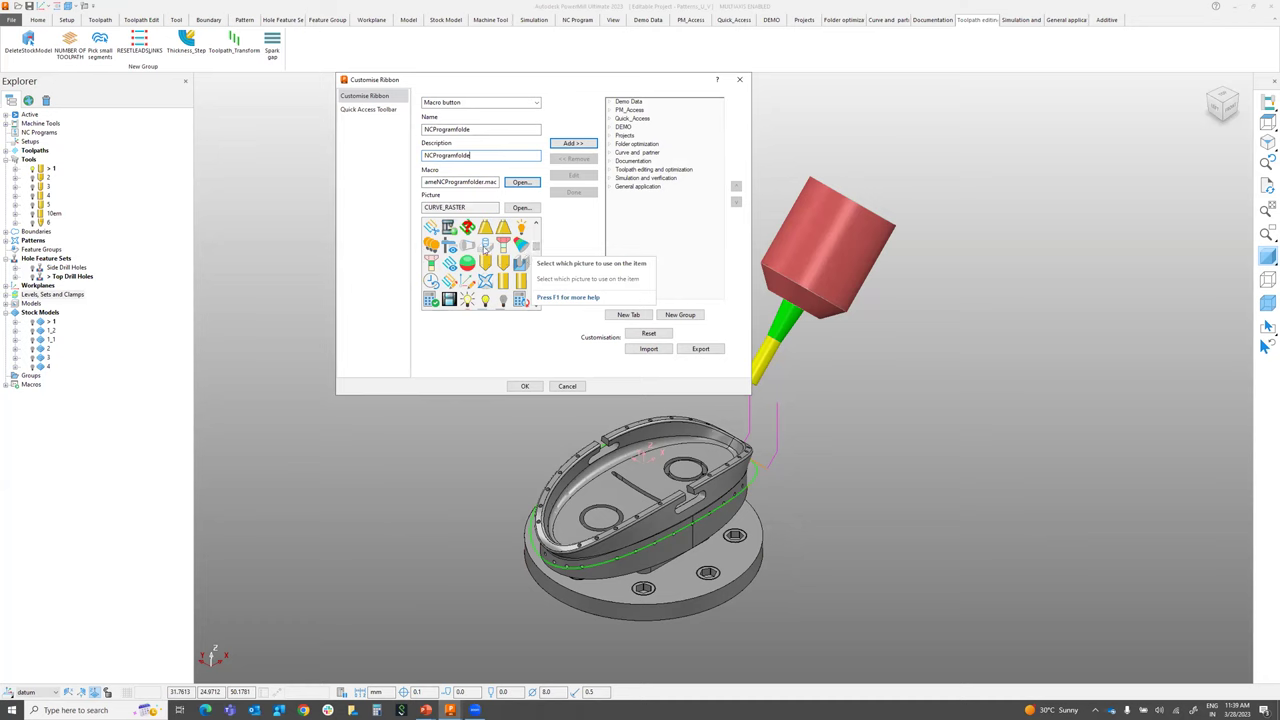
scroll(536, 258, down, 3)
scroll(536, 258, down, 2)
scroll(537, 262, down, 3)
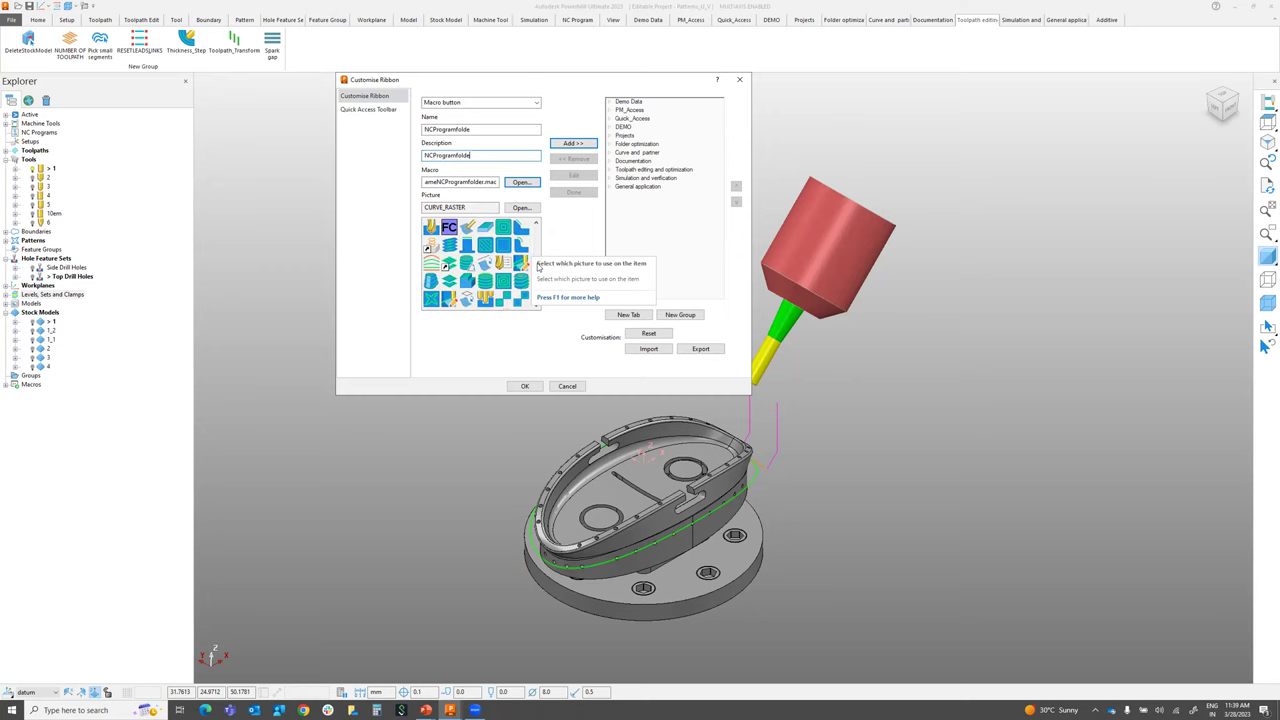
scroll(537, 268, down, 3)
click(450, 282)
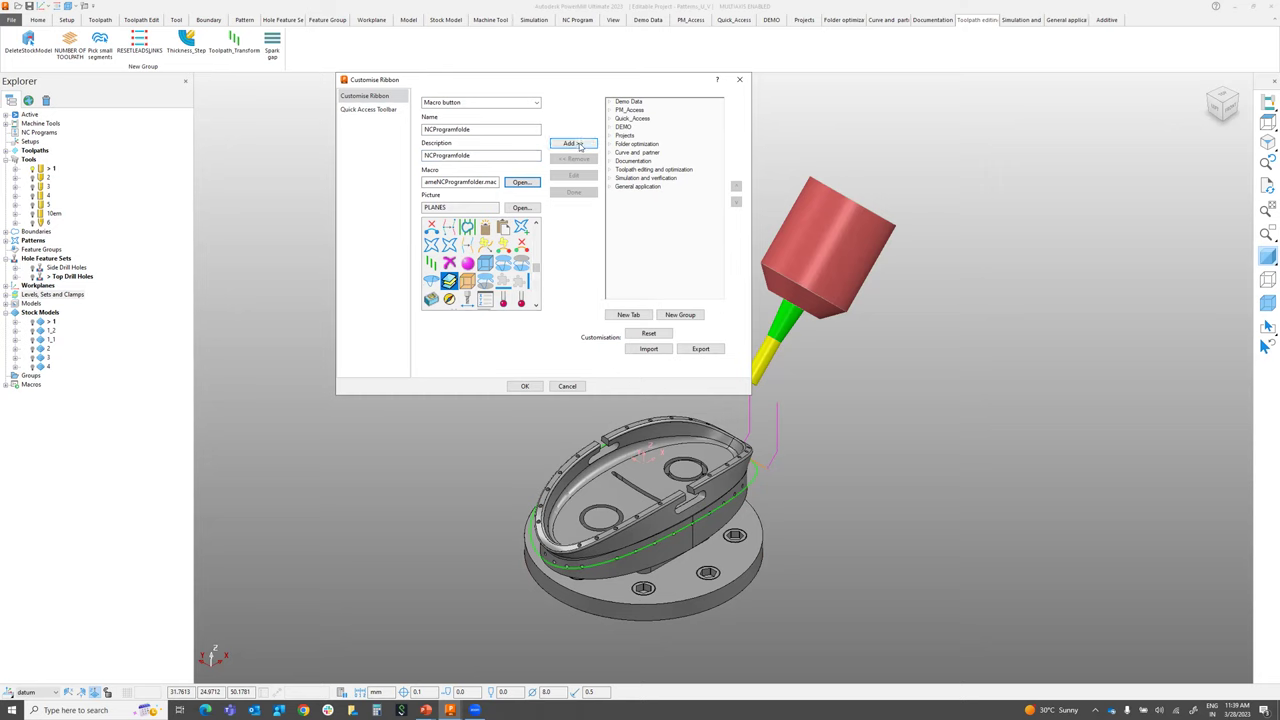
click(578, 145)
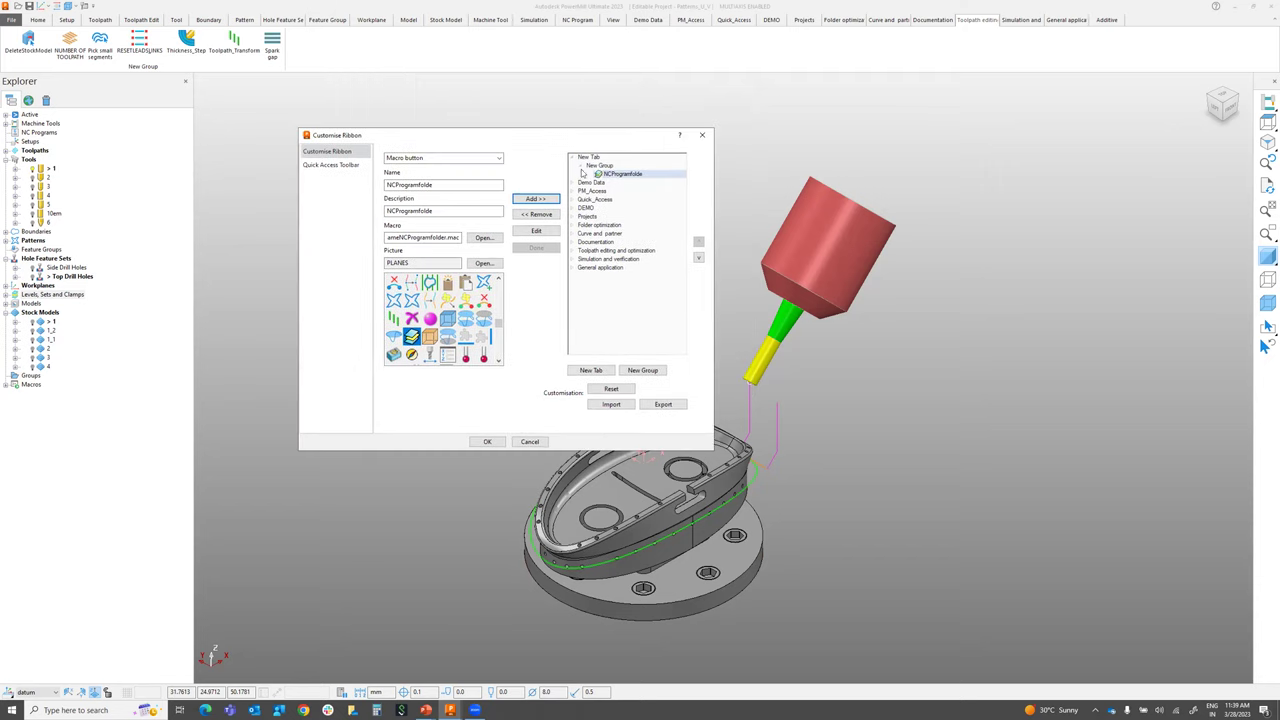
Rename the New Group under New Tab as FLOWD, and apply the ribbon customisation
click(580, 166)
click(580, 166)
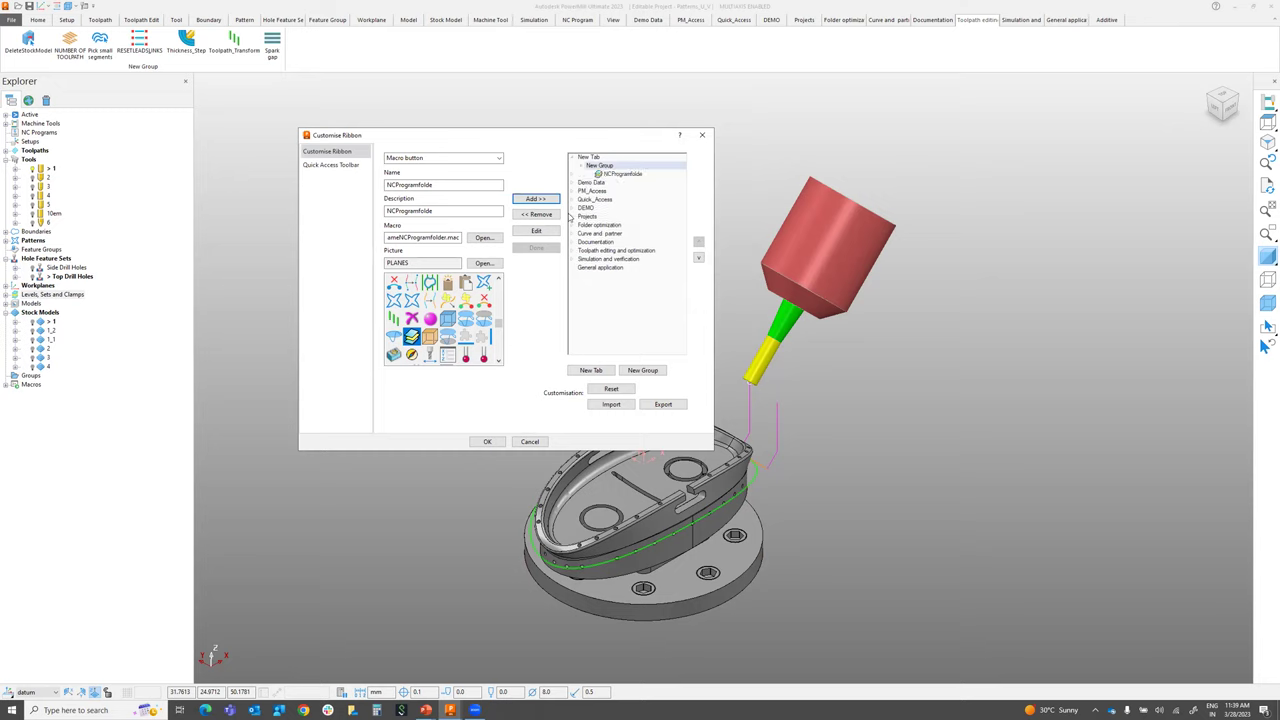
click(541, 232)
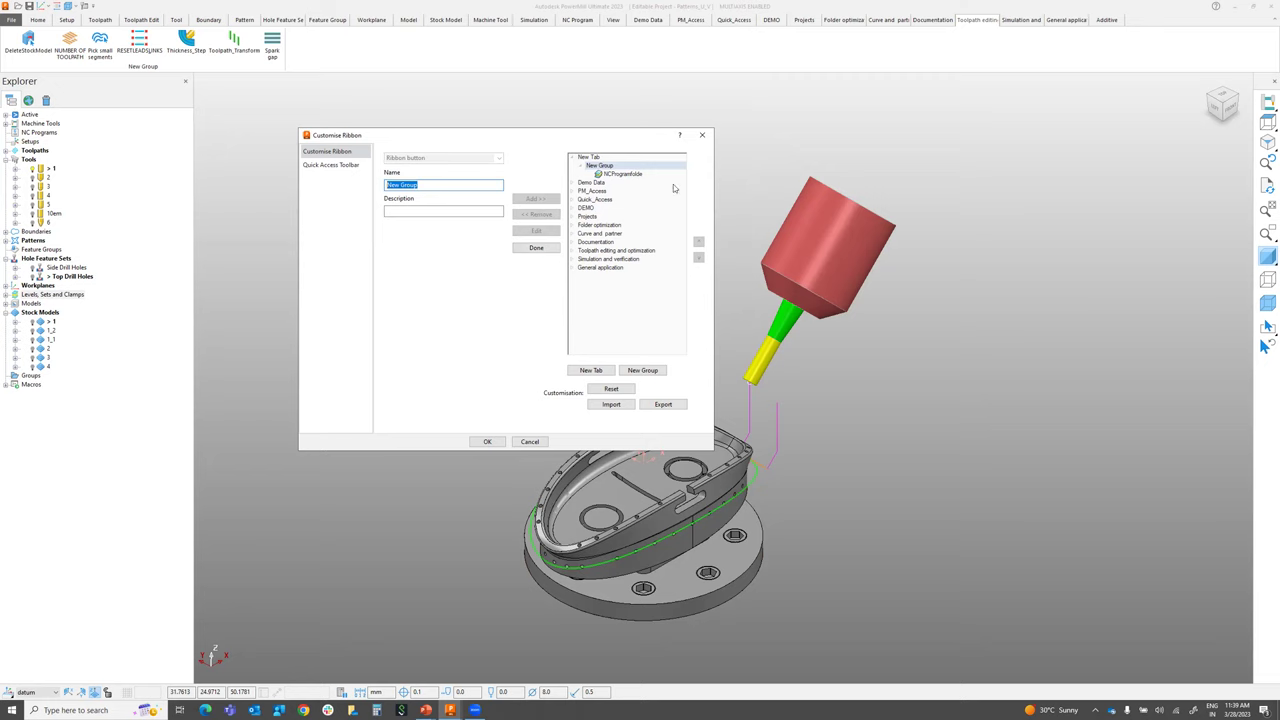
text(F)
text(F)
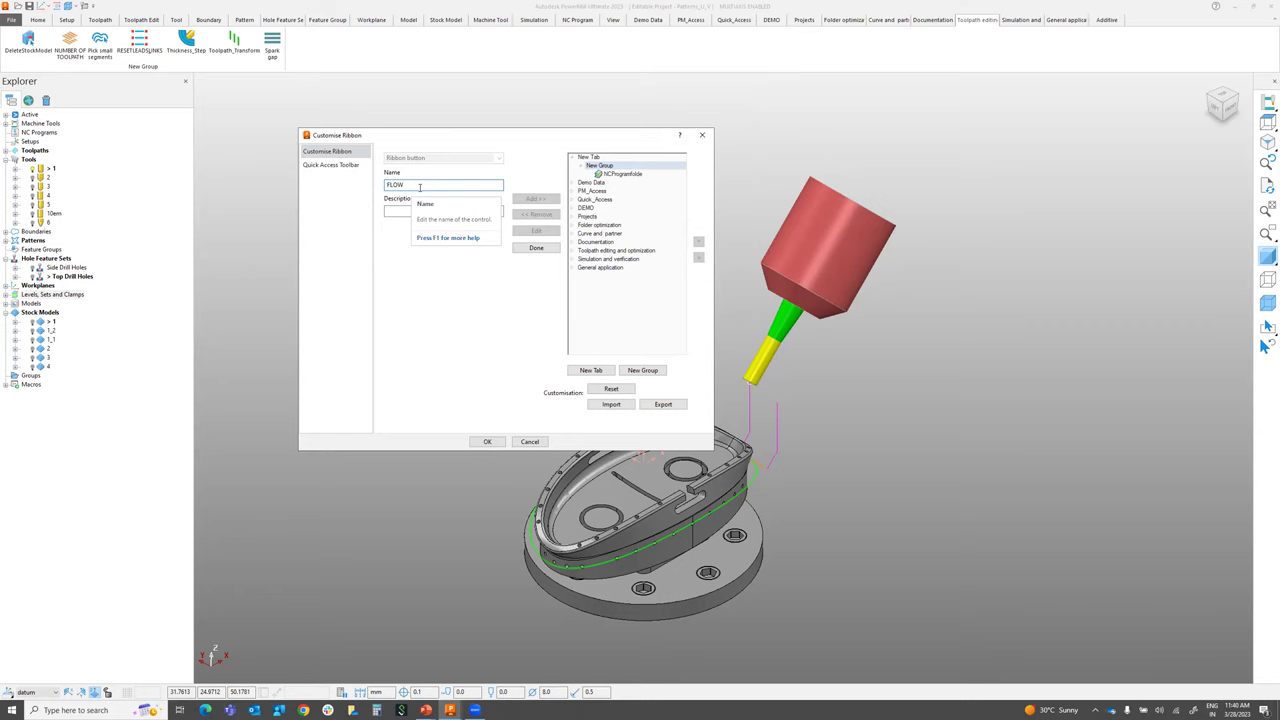
click(536, 247)
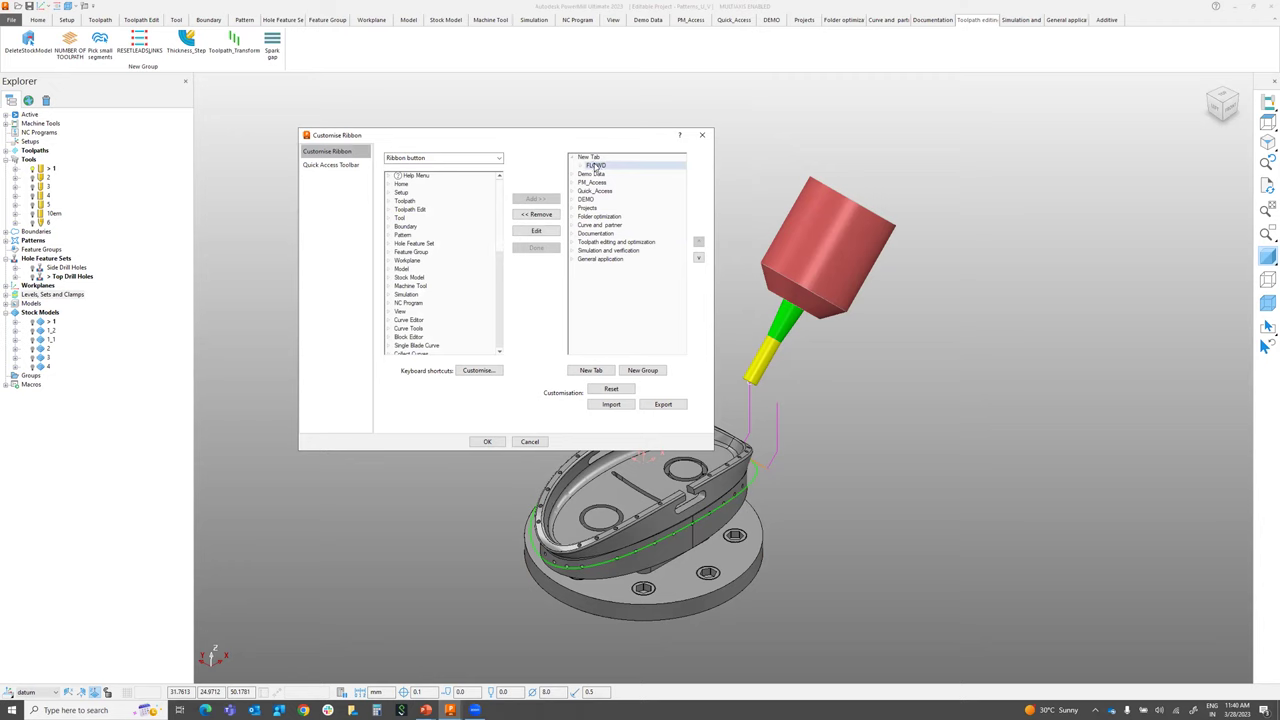
click(487, 441)
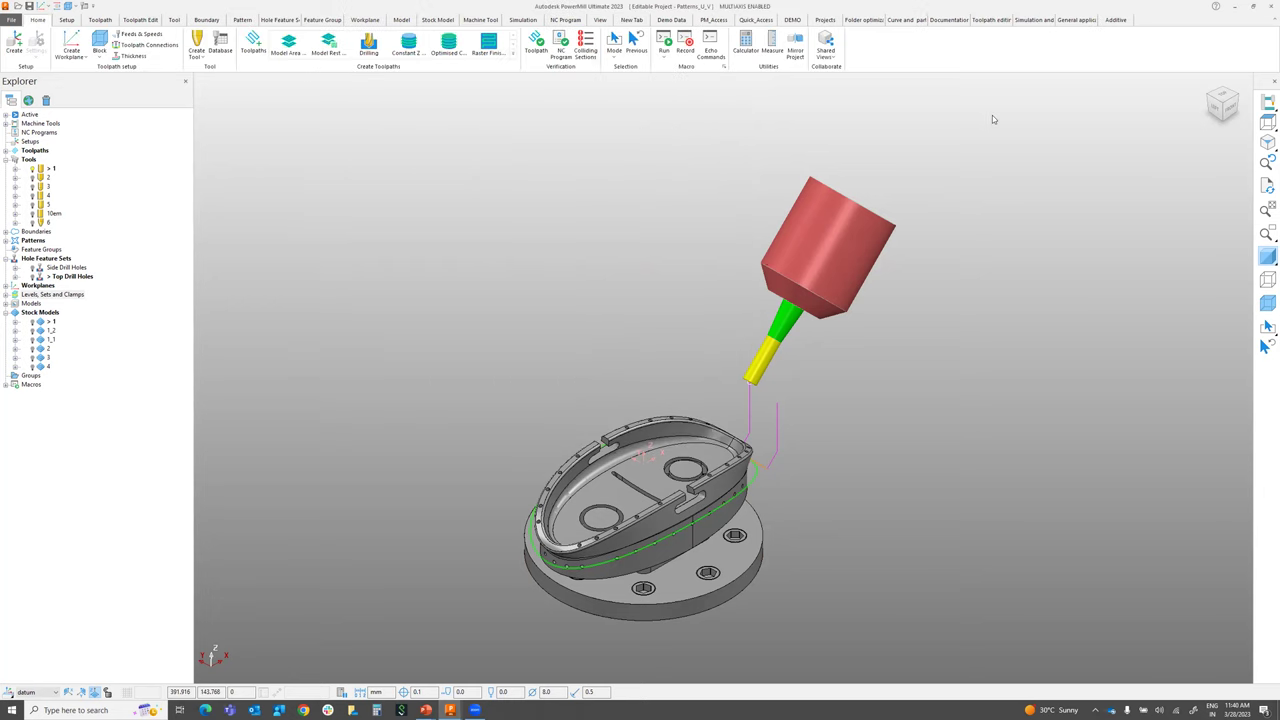
click(632, 20)
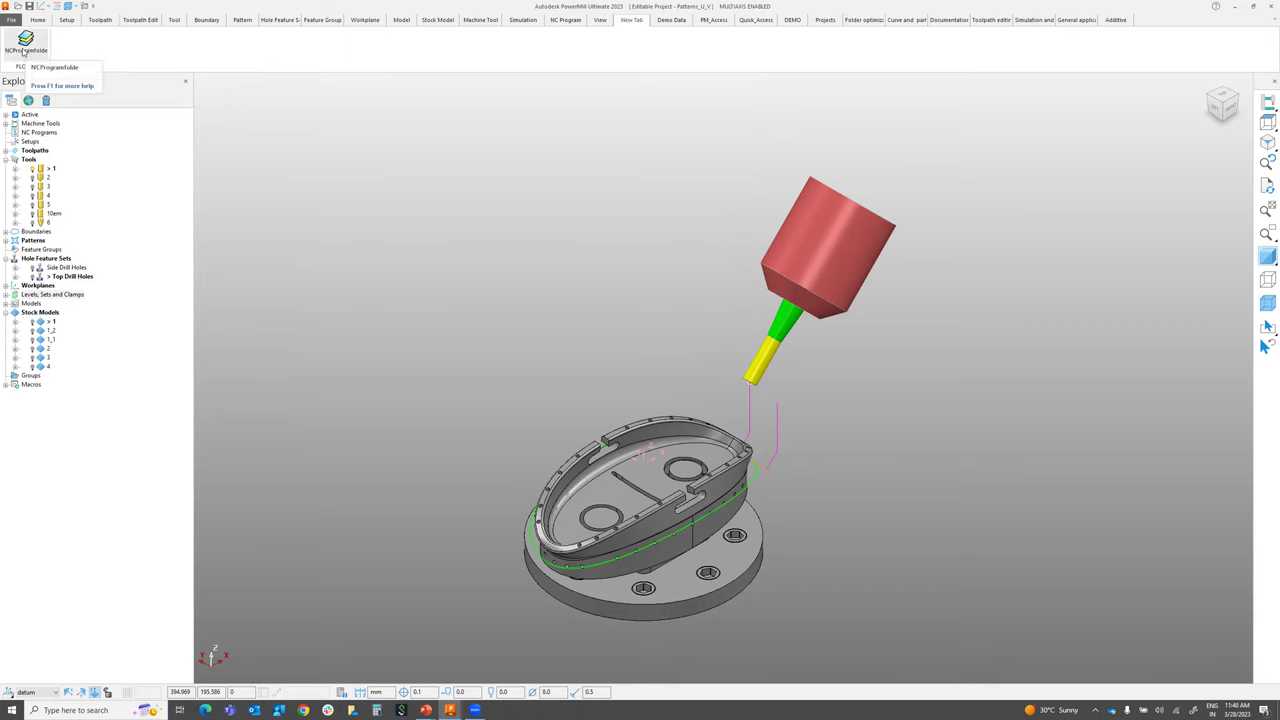
Reopen the ribbon customisation settings and rename the custom New Tab as MACROS1
right_click(830, 45)
click(858, 78)
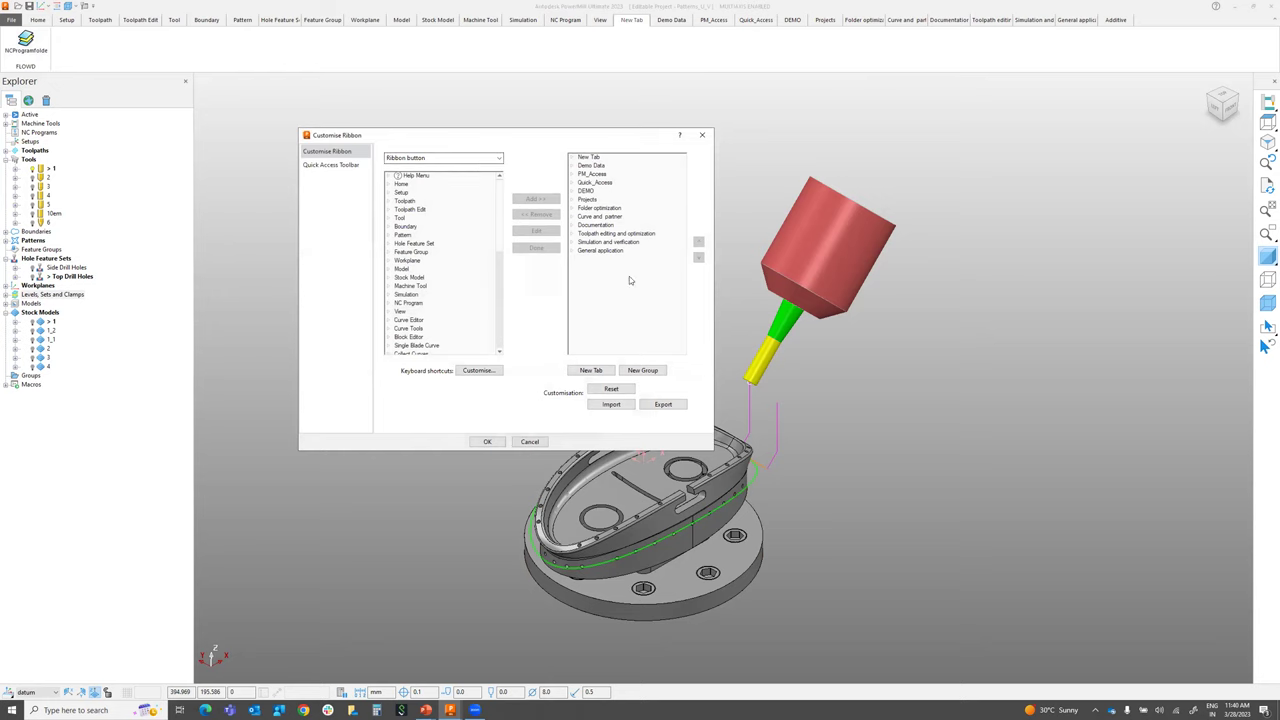
click(589, 160)
click(573, 158)
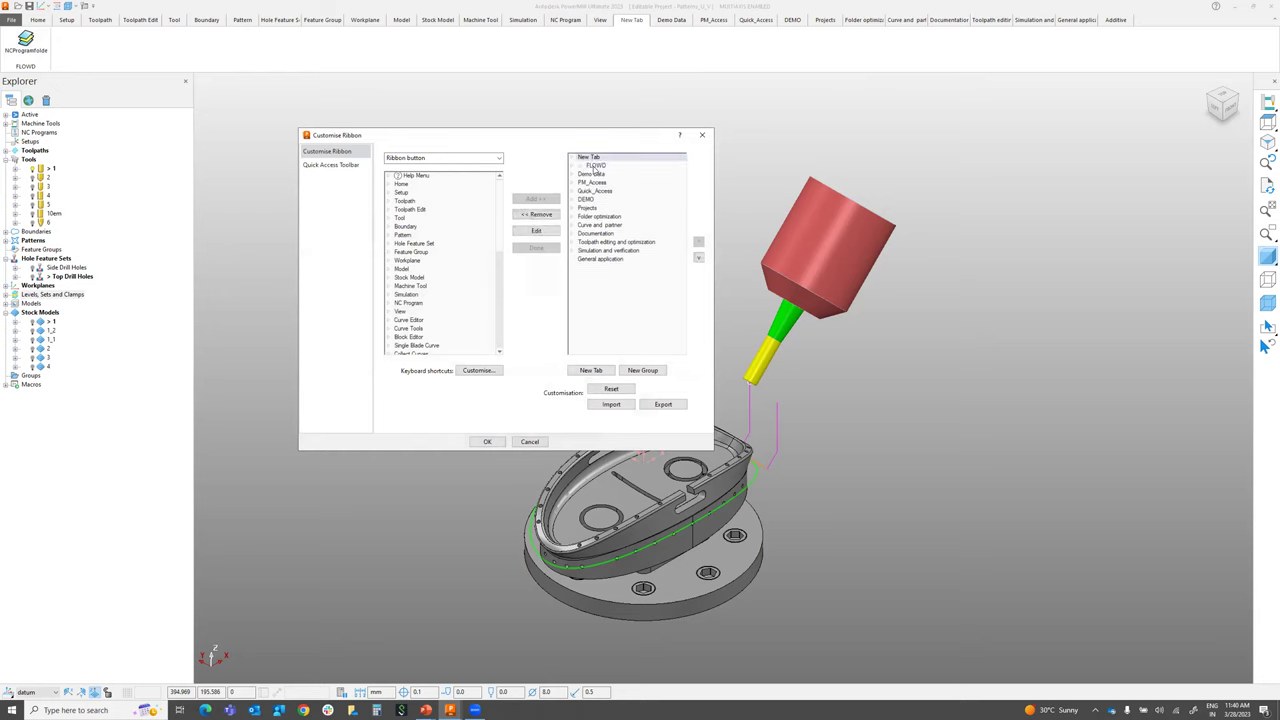
click(536, 230)
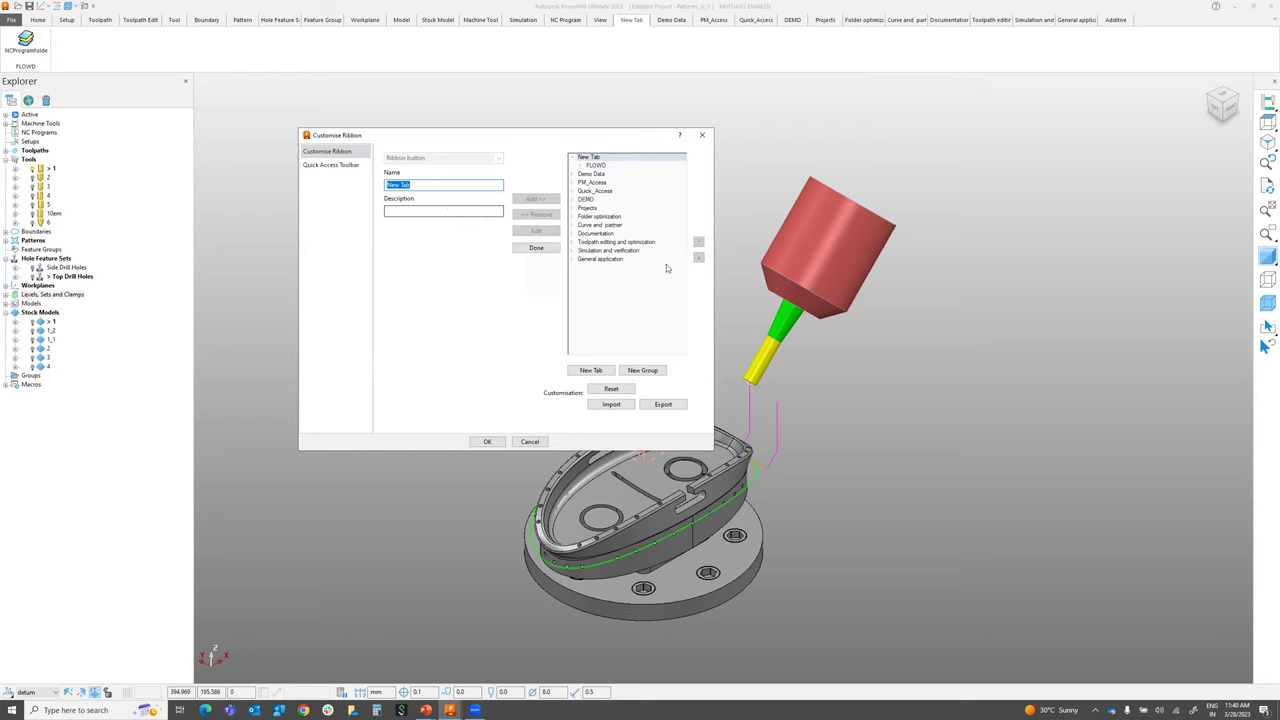
text(MACROS1)
click(537, 248)
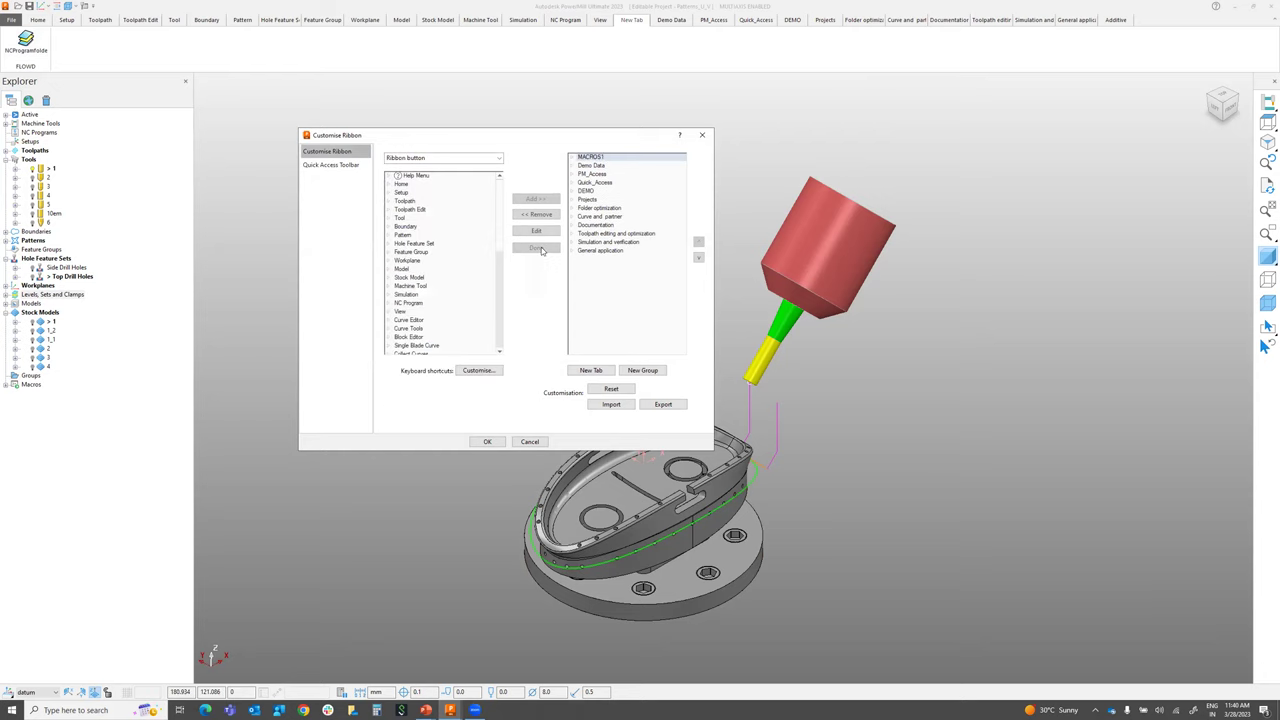
Apply the ribbon customisation, show the MACROS1 commands, and hide tool 1 in the graphics view
click(487, 441)
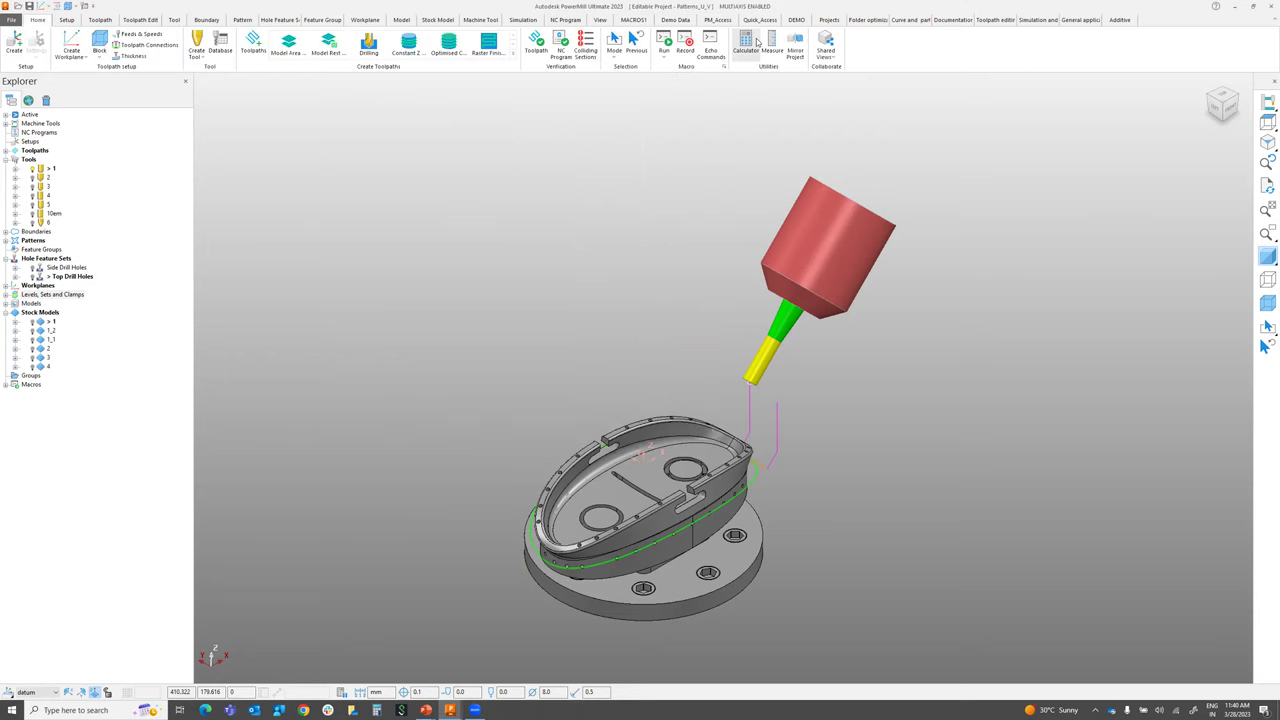
click(630, 21)
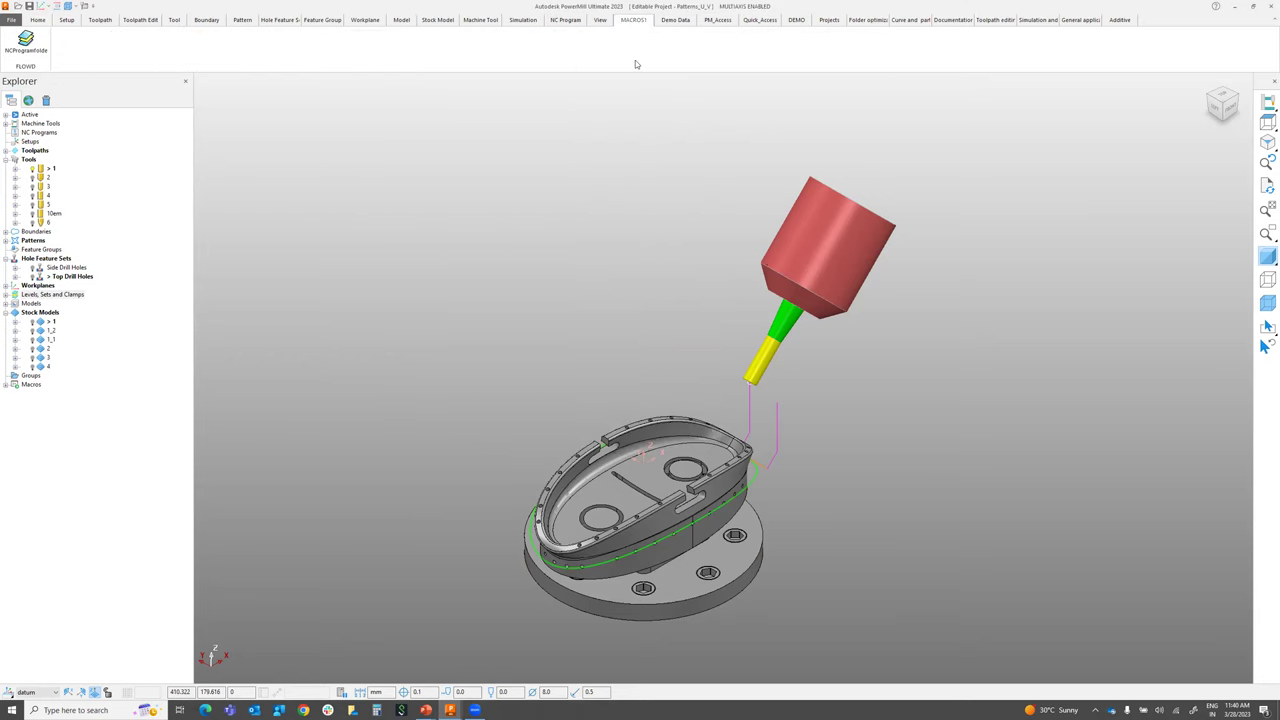
click(22, 56)
click(34, 170)
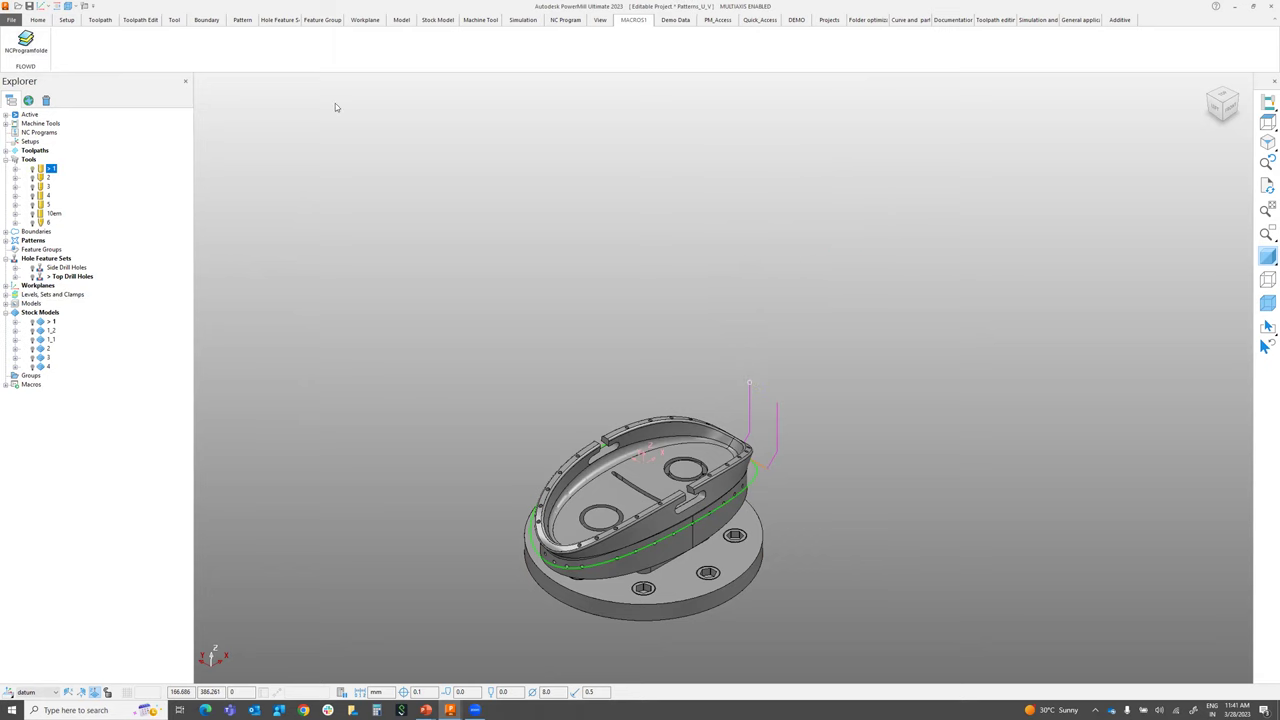
Run the NCProgramfolde macro, name the new folder ALL NC, and expand NC Programs to show it
click(30, 44)
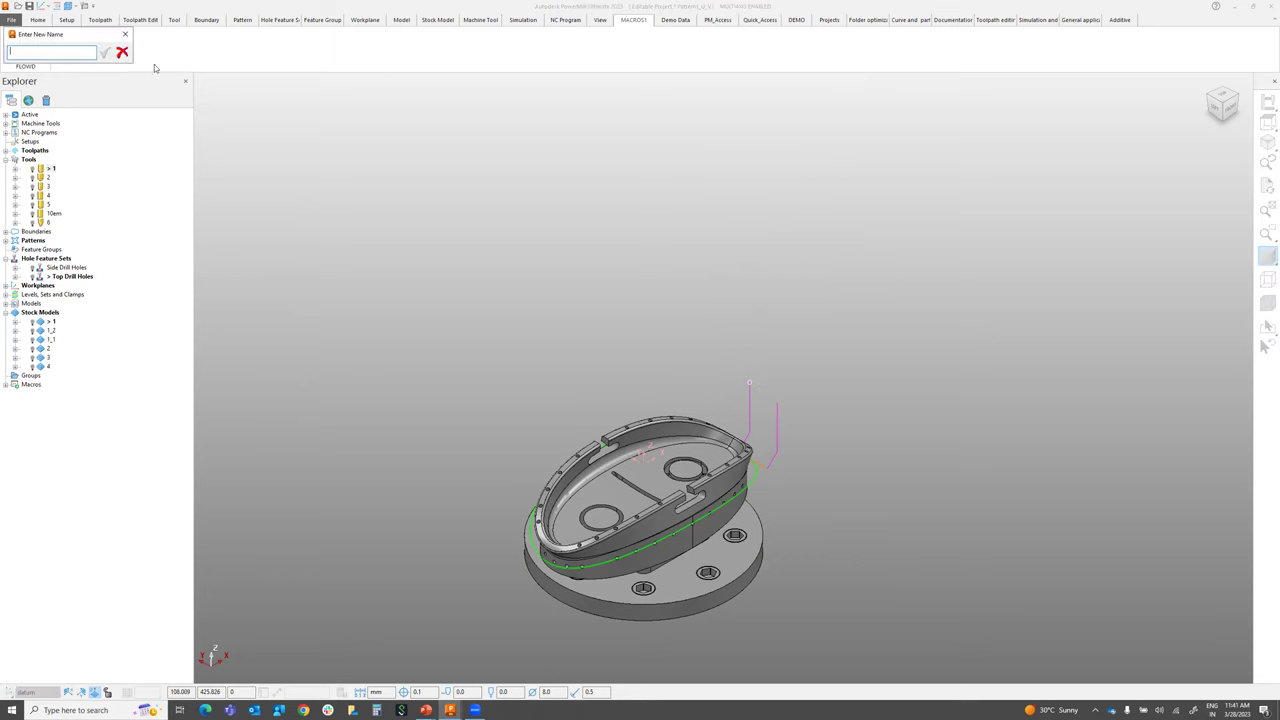
drag(75, 40, 538, 186)
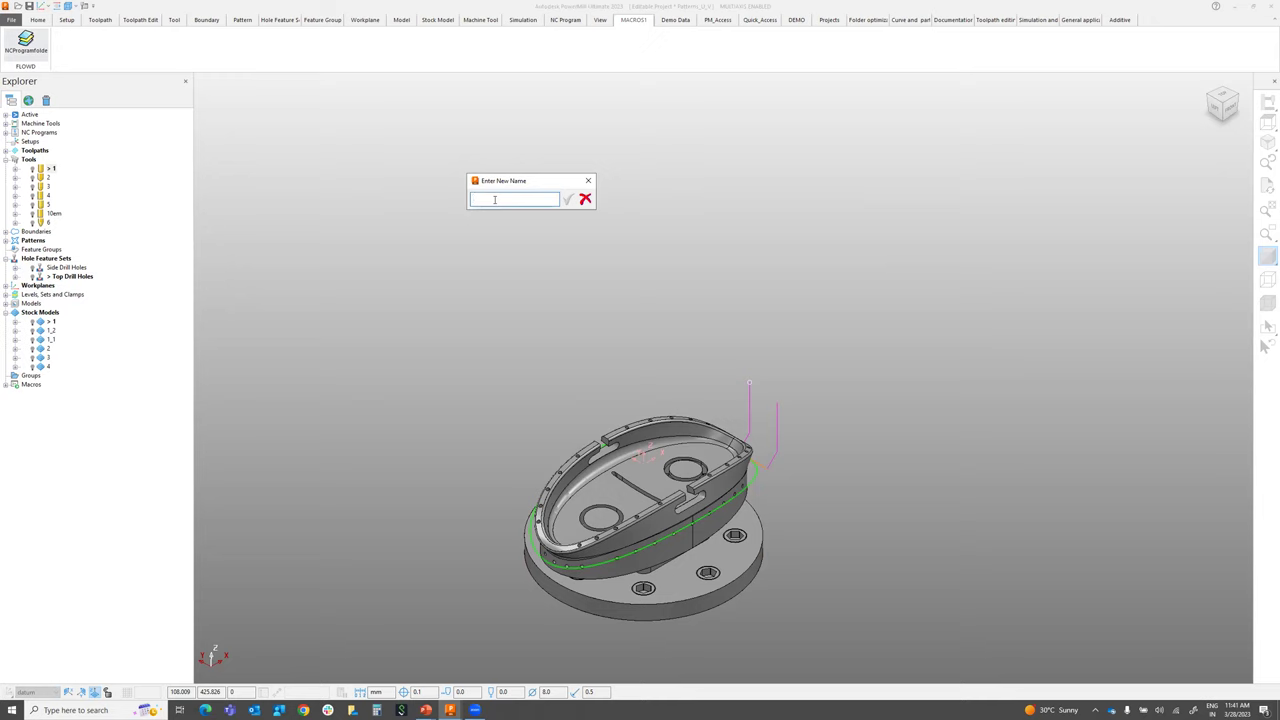
text(A)
click(567, 199)
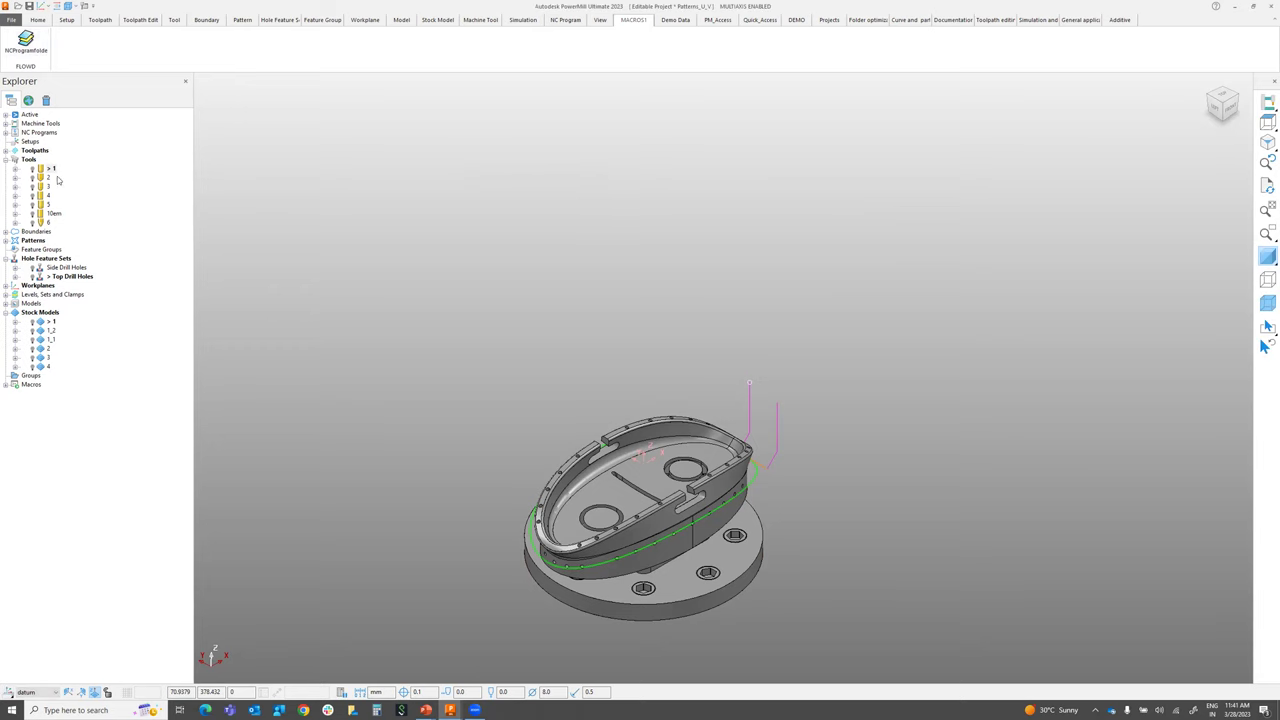
click(6, 132)
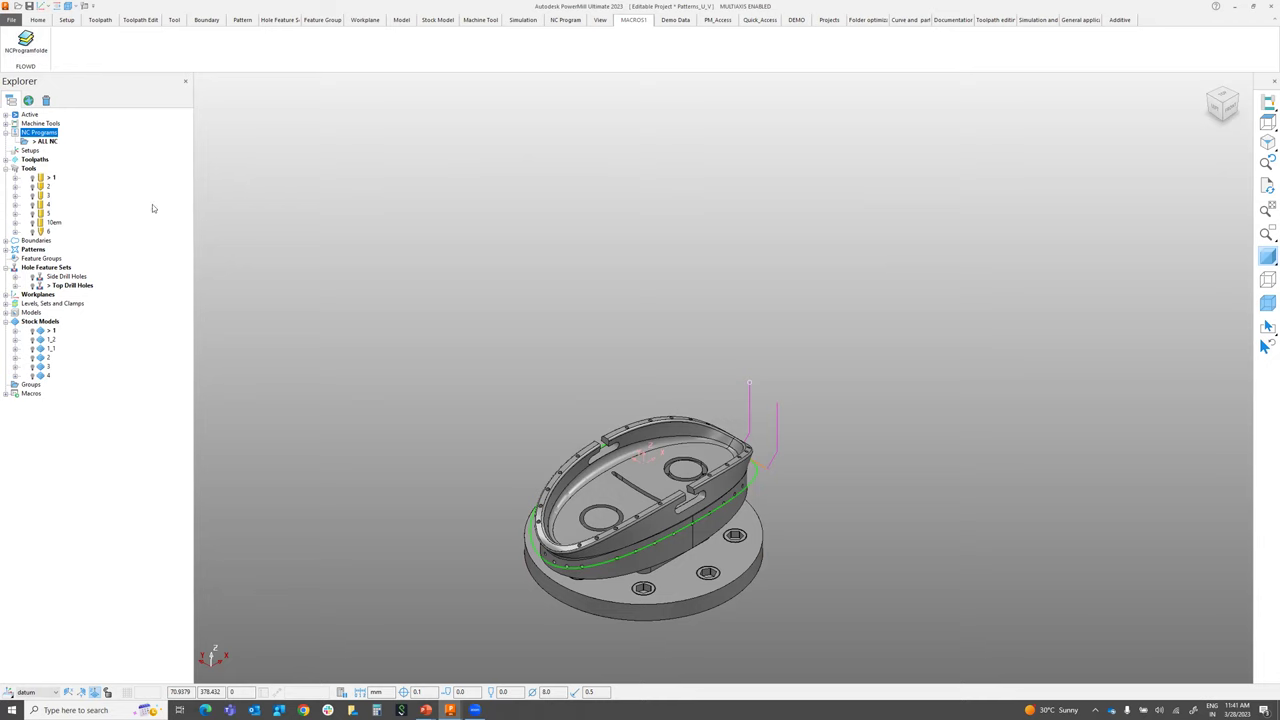
Create another folder under NC Programs manually and name it ALL
right_click(51, 141)
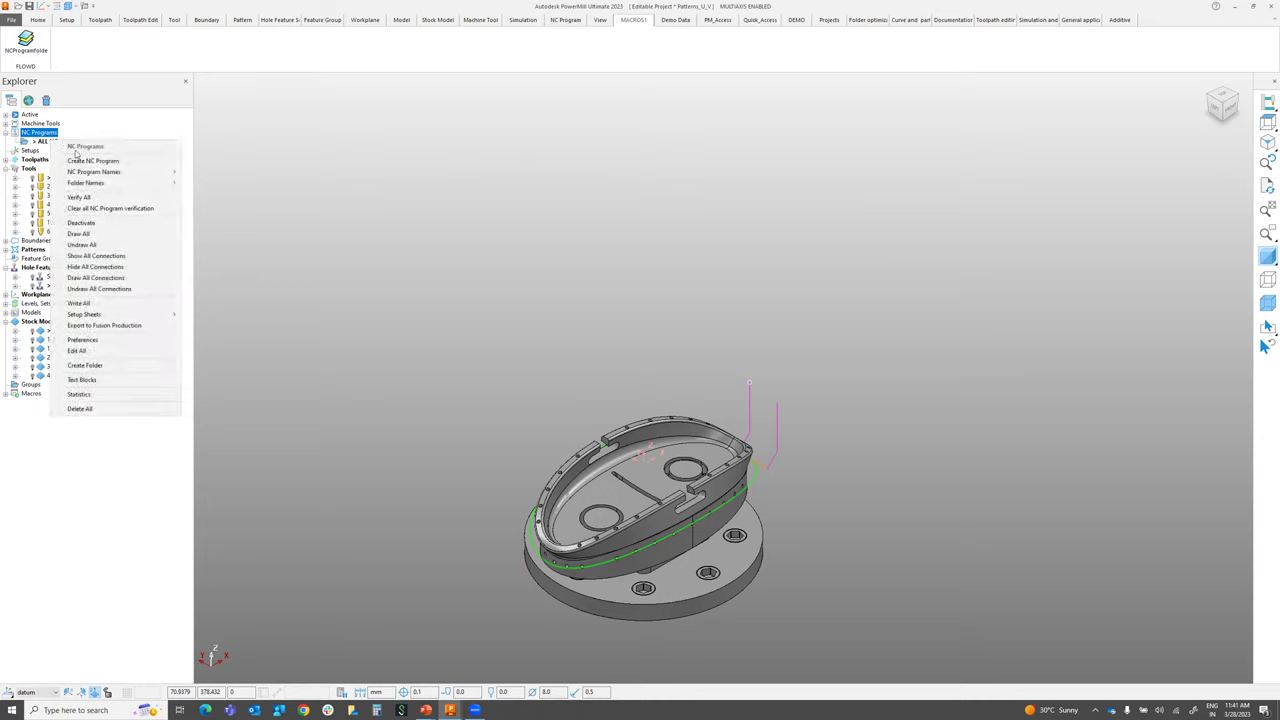
click(92, 366)
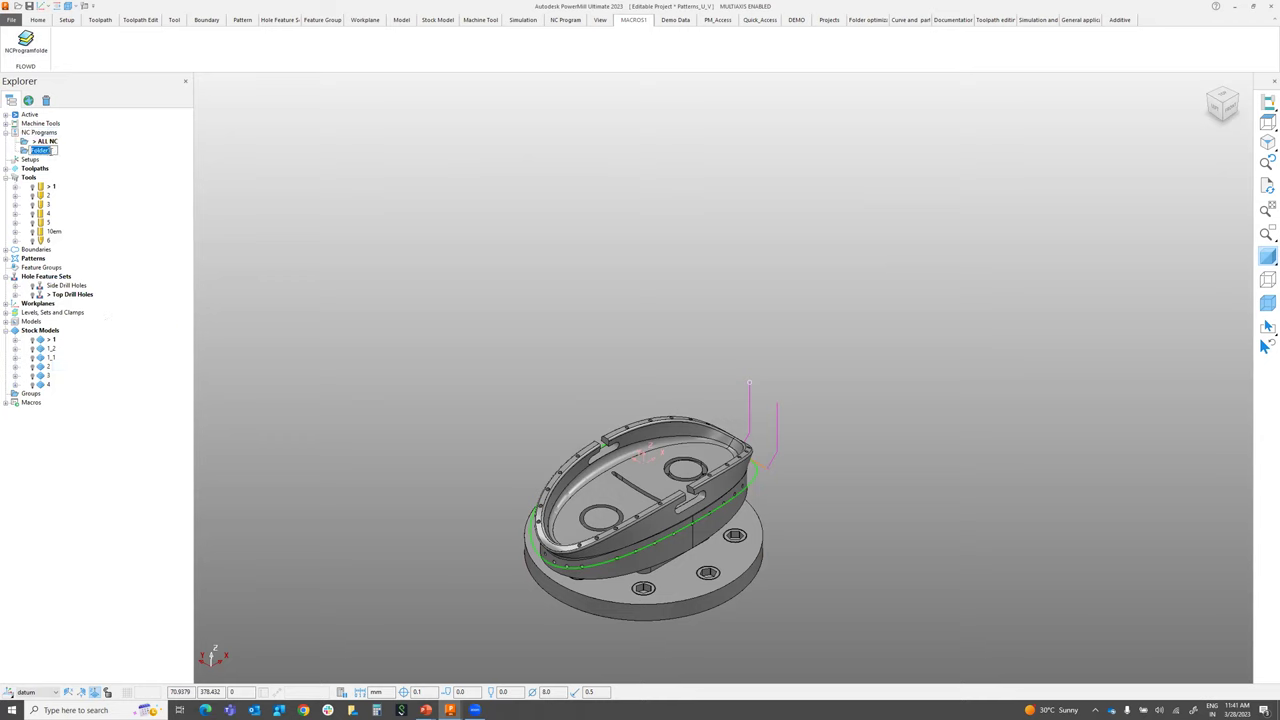
text(ALL)
click(122, 194)
Run the NCProgramfolde macro again without entering a name, and manually create one more folder under NC Programs with its default name
click(22, 57)
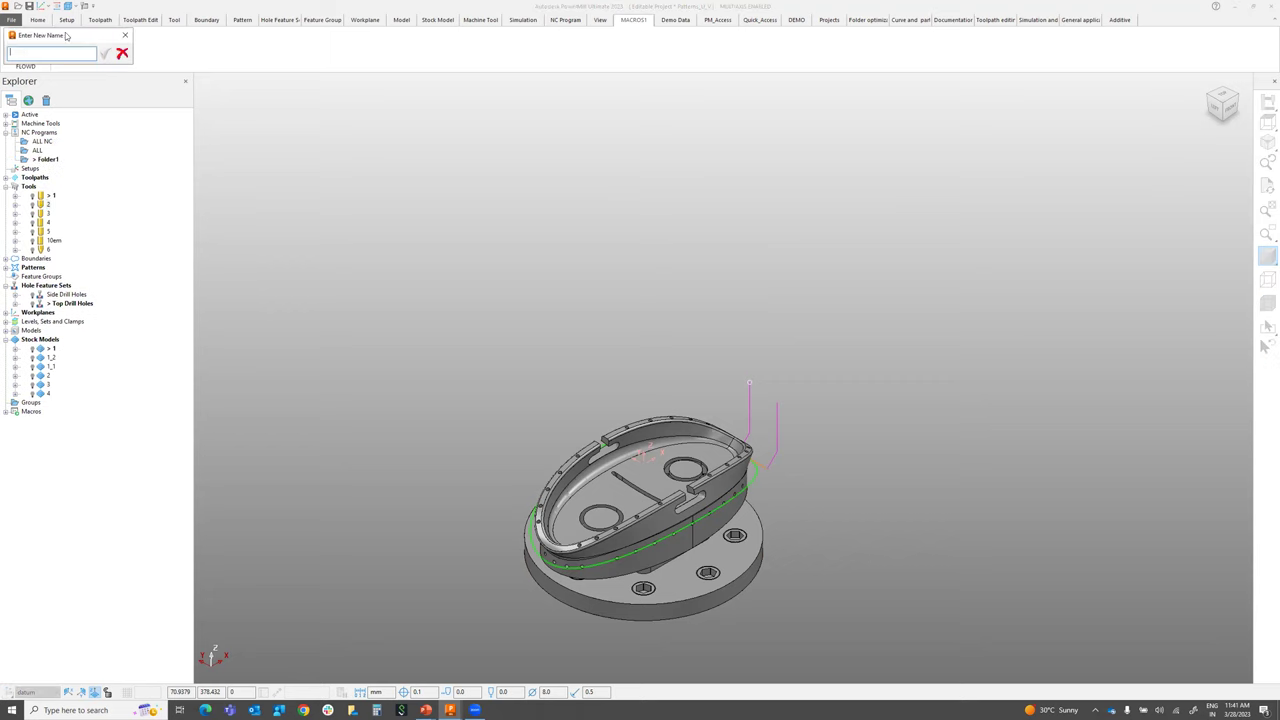
click(472, 180)
right_click(45, 133)
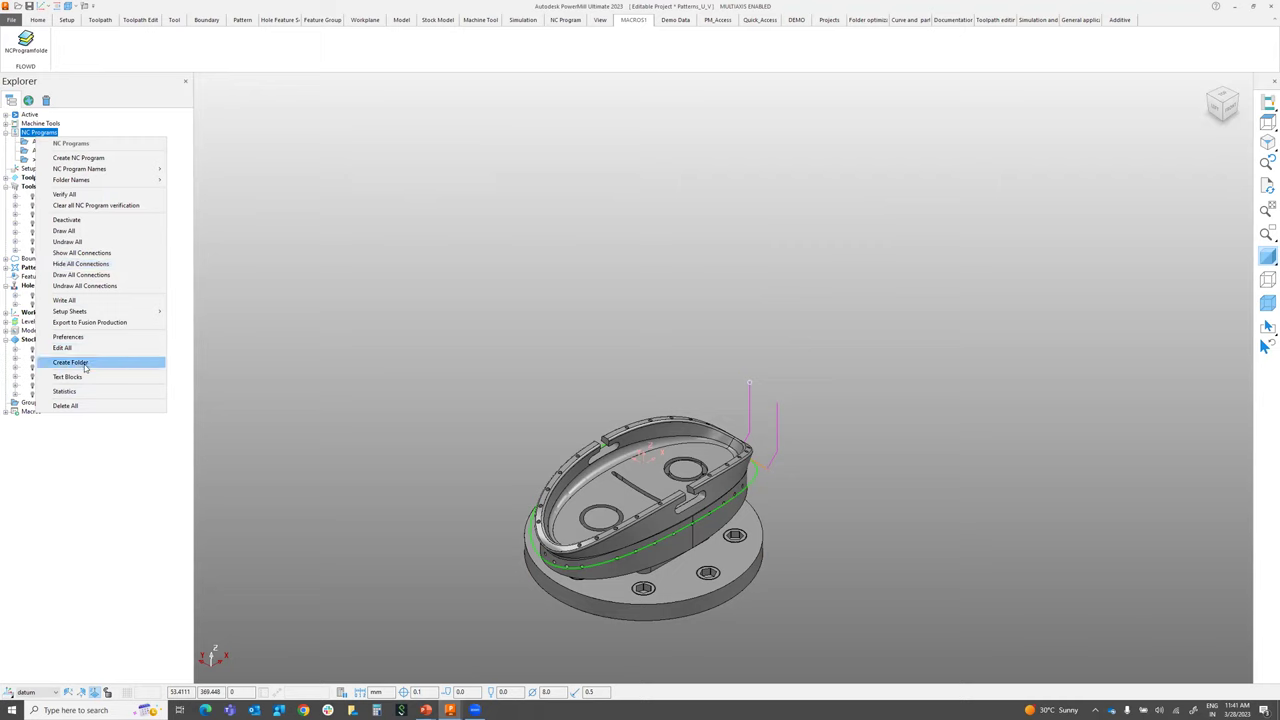
click(70, 362)
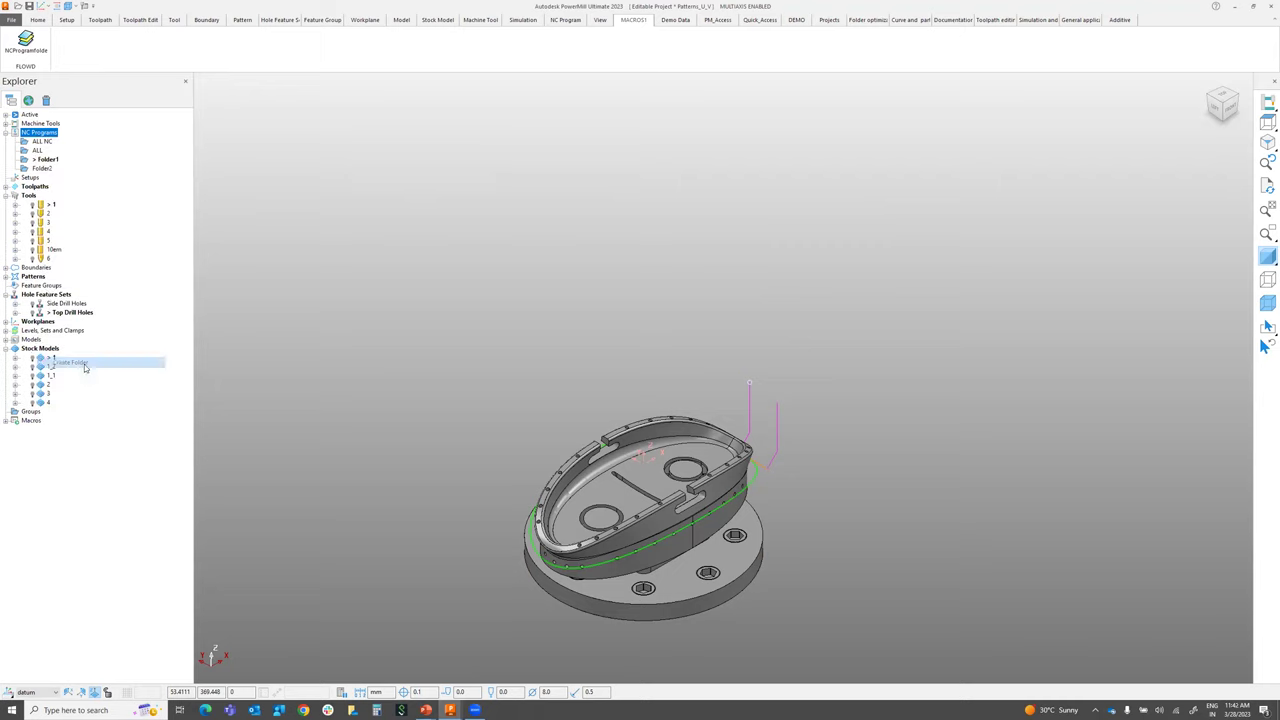
click(50, 162)
click(50, 160)
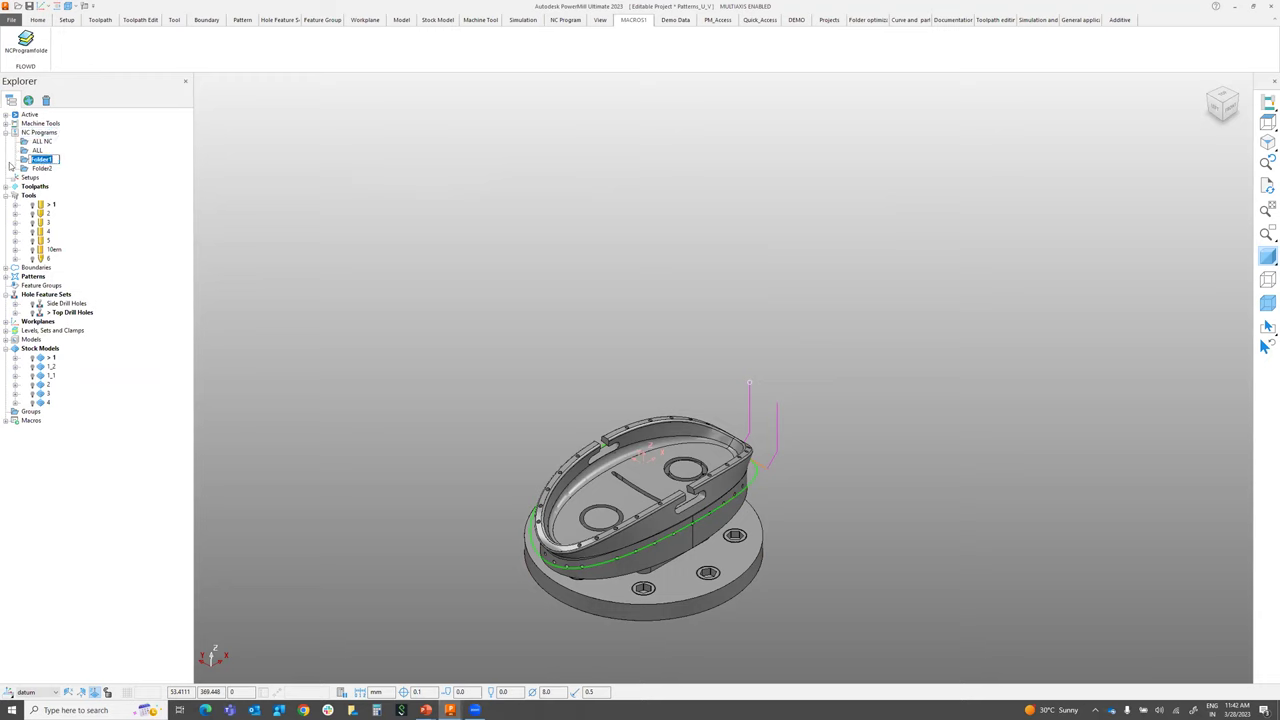
key(Return)
Look at the existing Folder optimisation macro buttons, reopen the ribbon customisation settings, and start defining a new Macro button
click(862, 21)
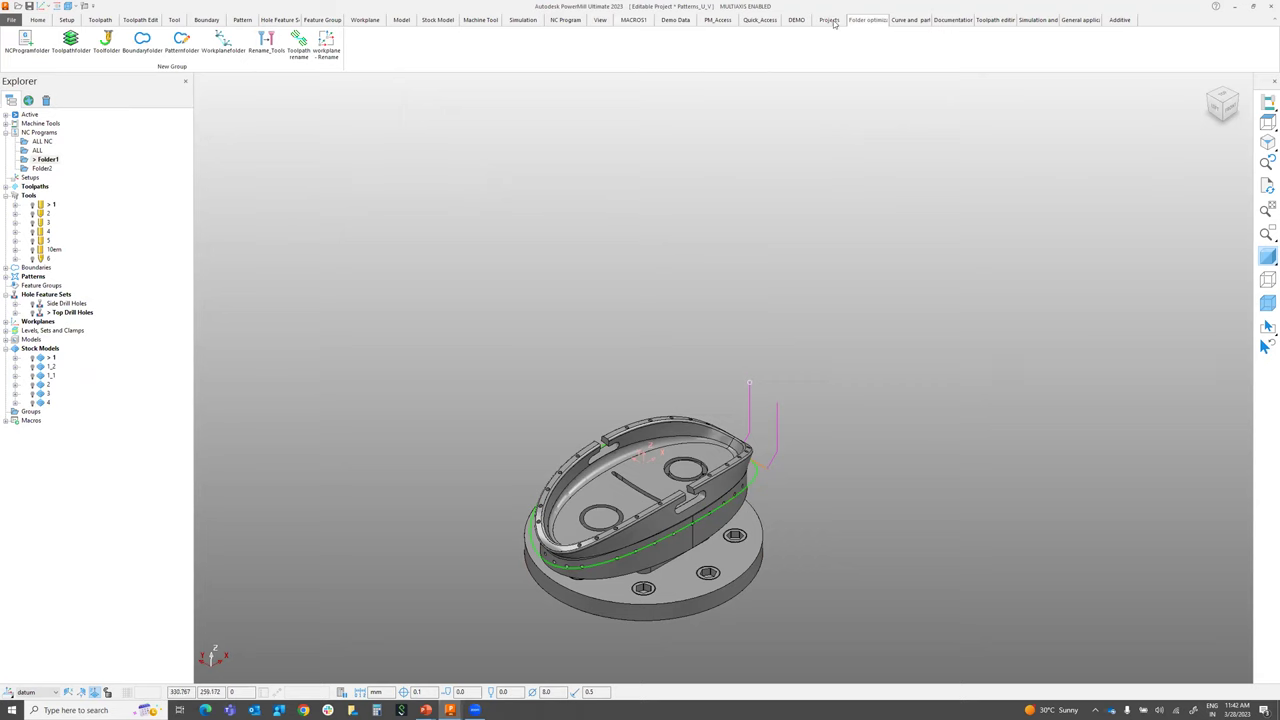
right_click(889, 59)
click(918, 91)
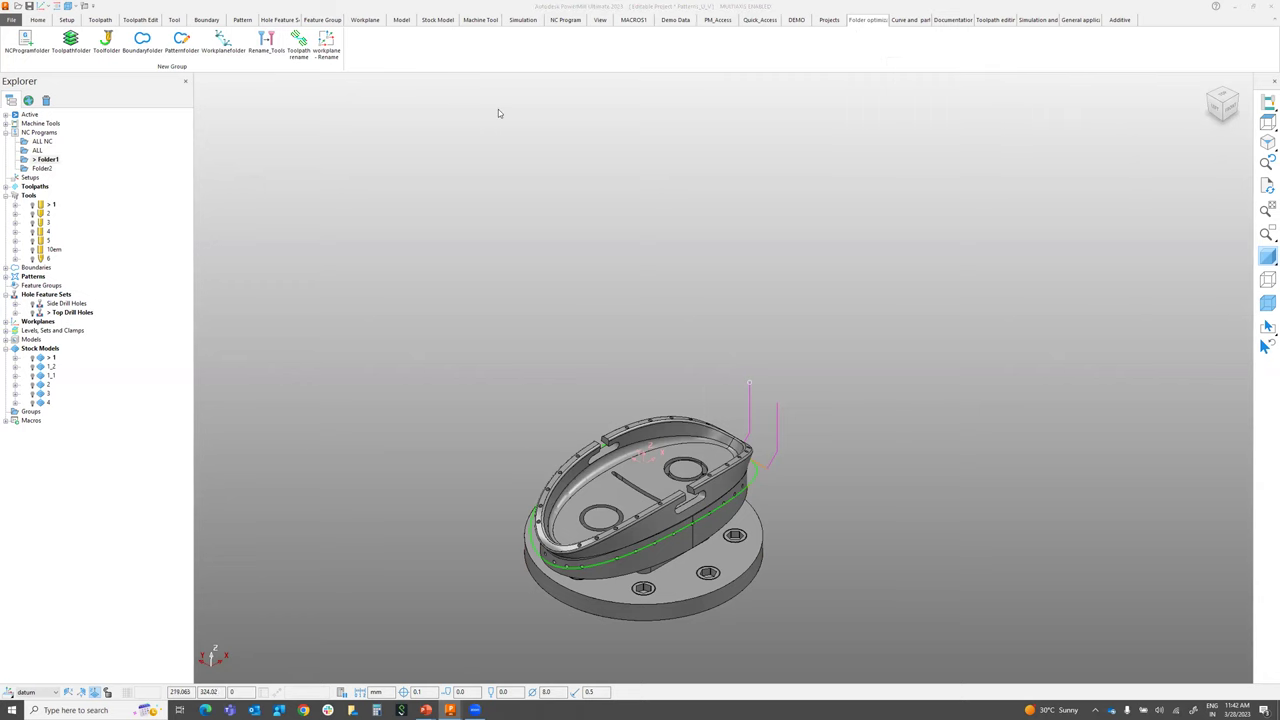
drag(466, 136, 492, 72)
click(522, 93)
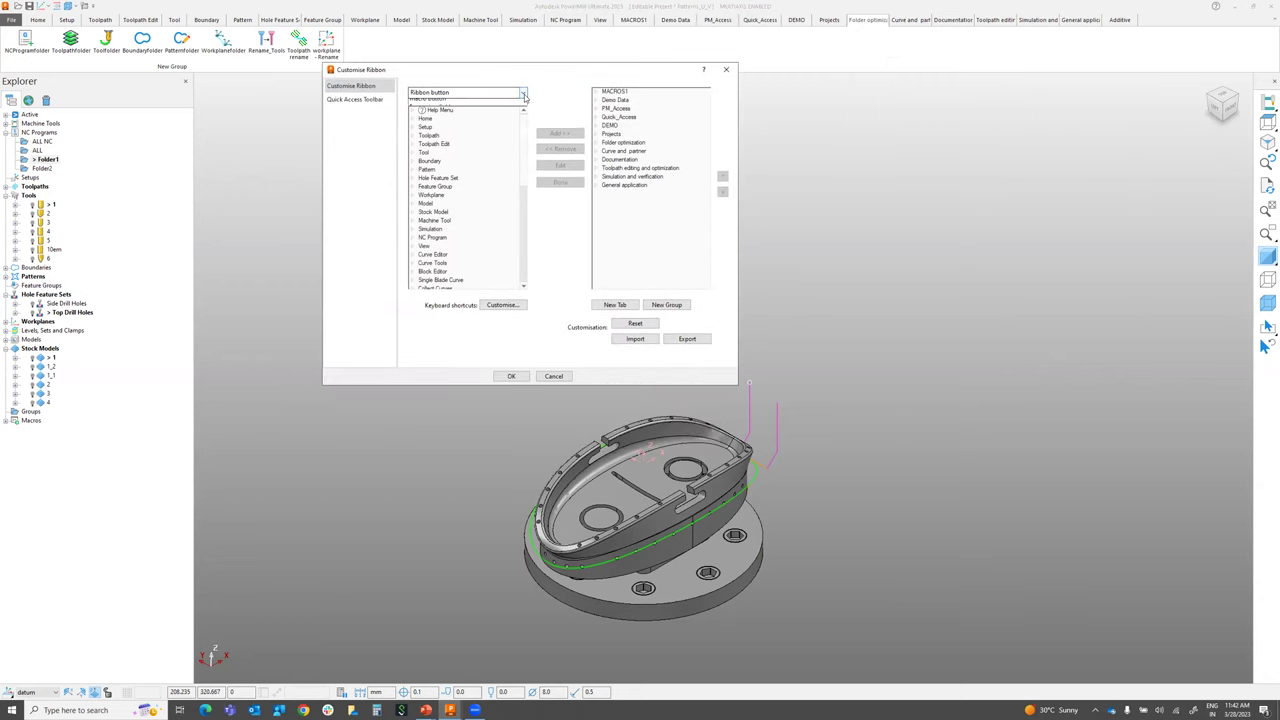
click(437, 122)
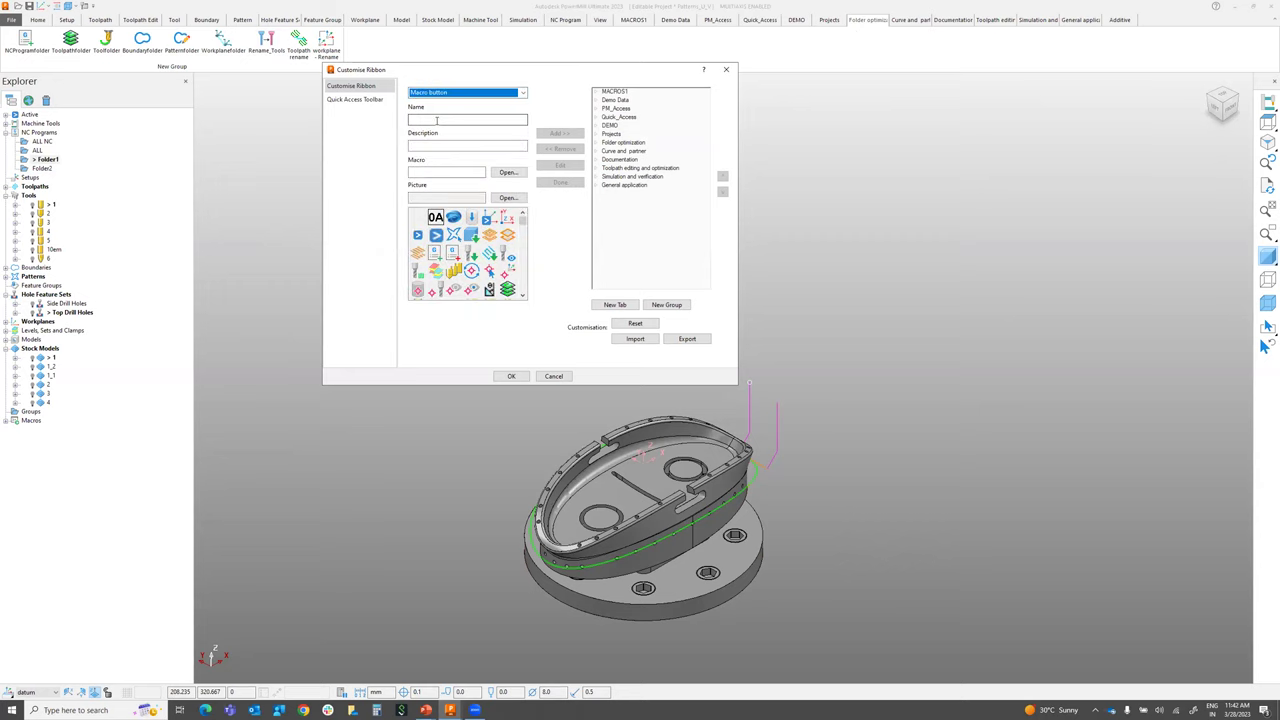
click(425, 119)
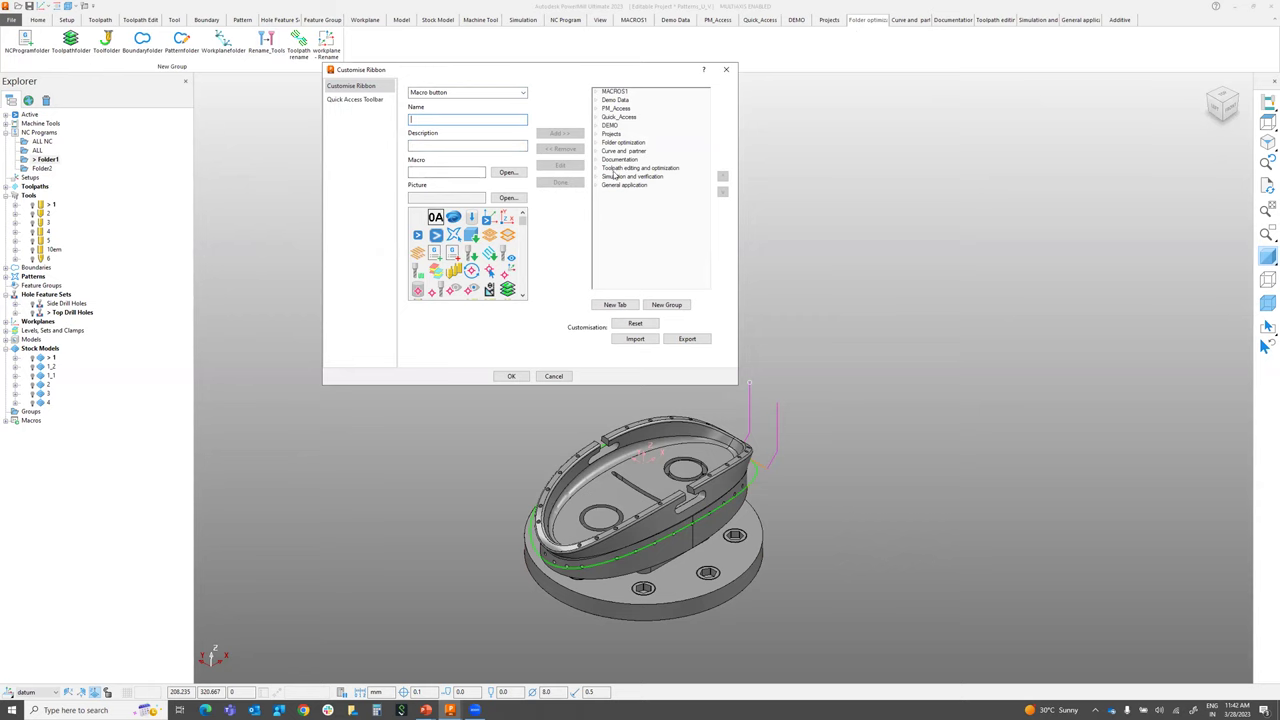
Assign the macro file createandrenameToolfolder.mac to the new macro button
click(508, 173)
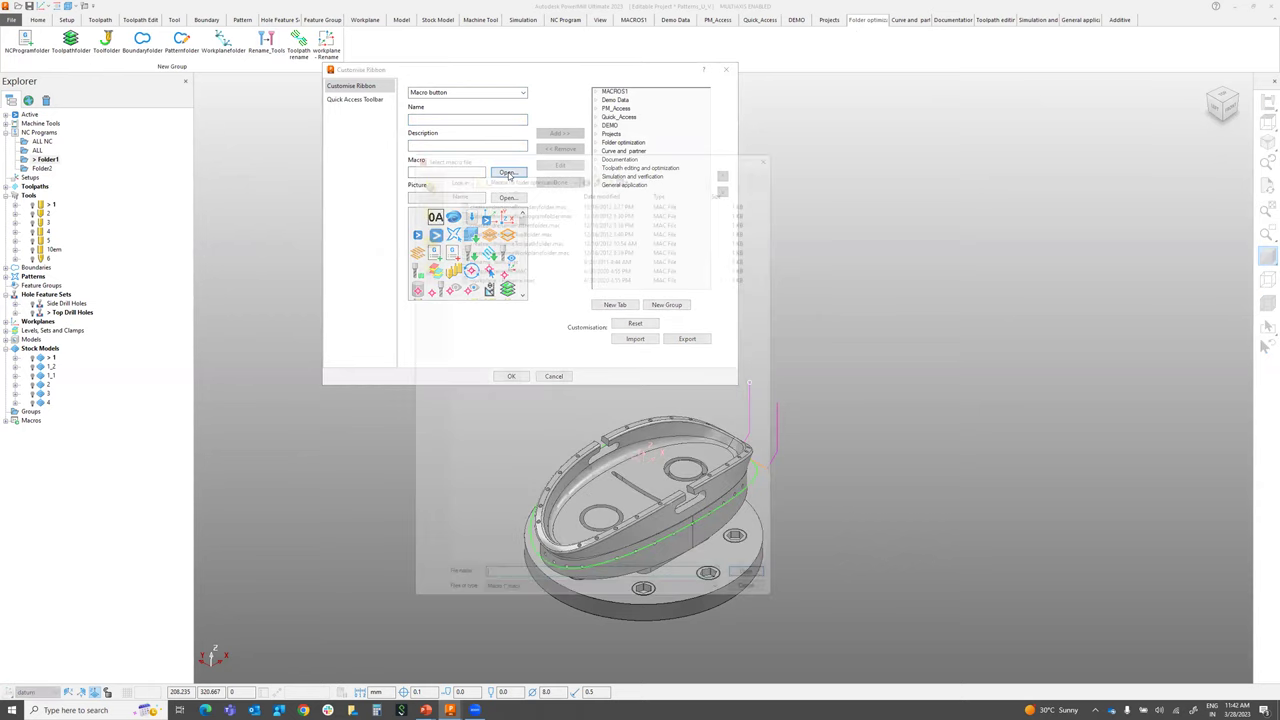
click(512, 231)
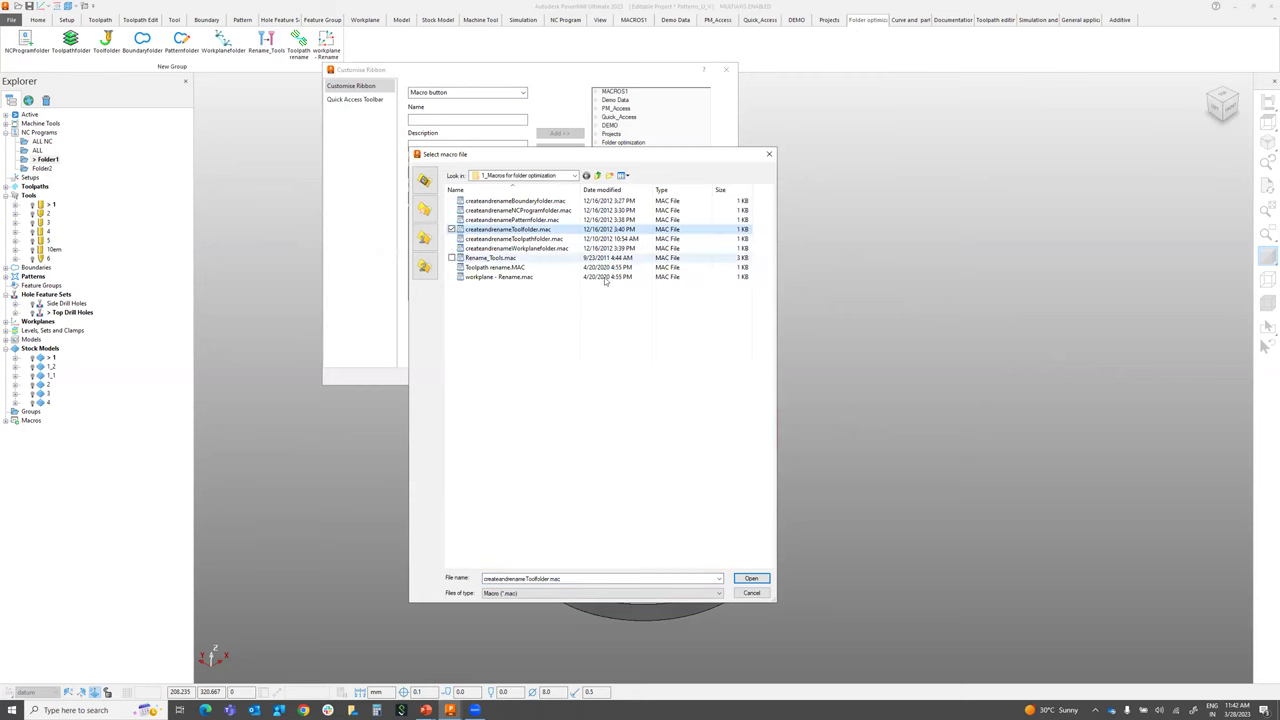
click(752, 579)
Name the new macro button "tool fl" and set its description to "tools"
click(424, 119)
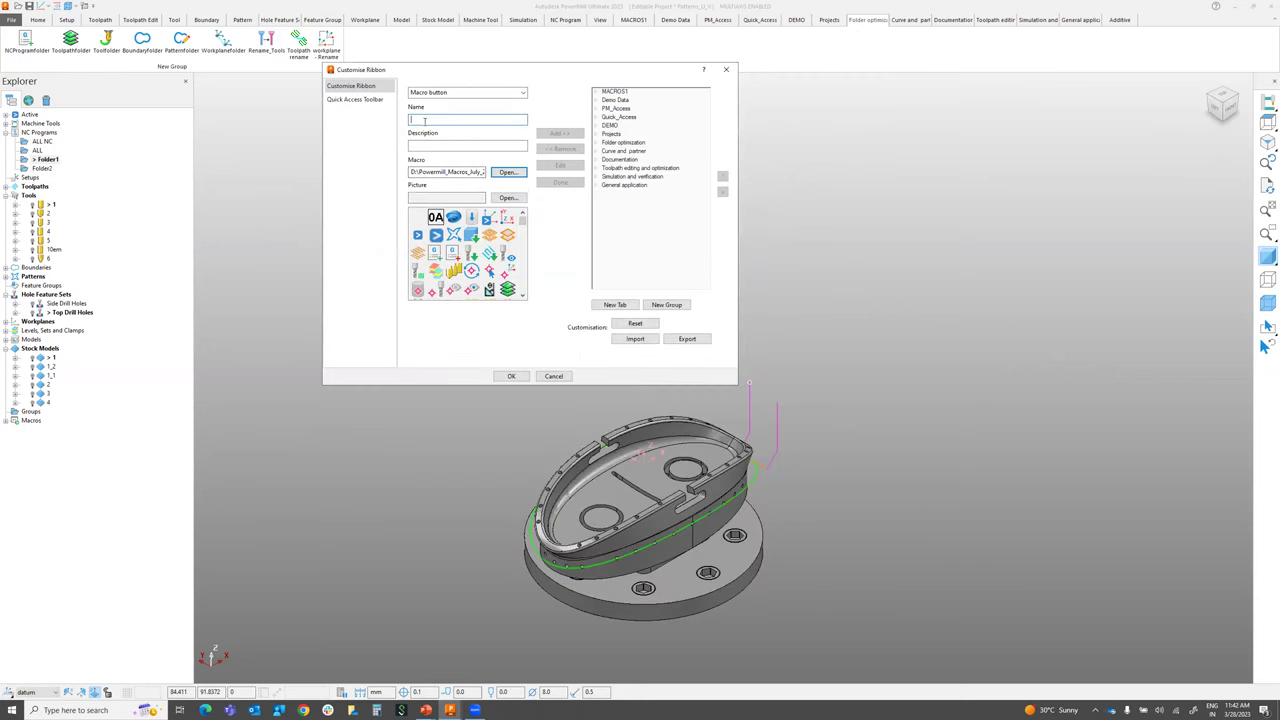
text(tOOL)
key(BackSpace)
key(BackSpace)
key(BackSpace)
click(428, 147)
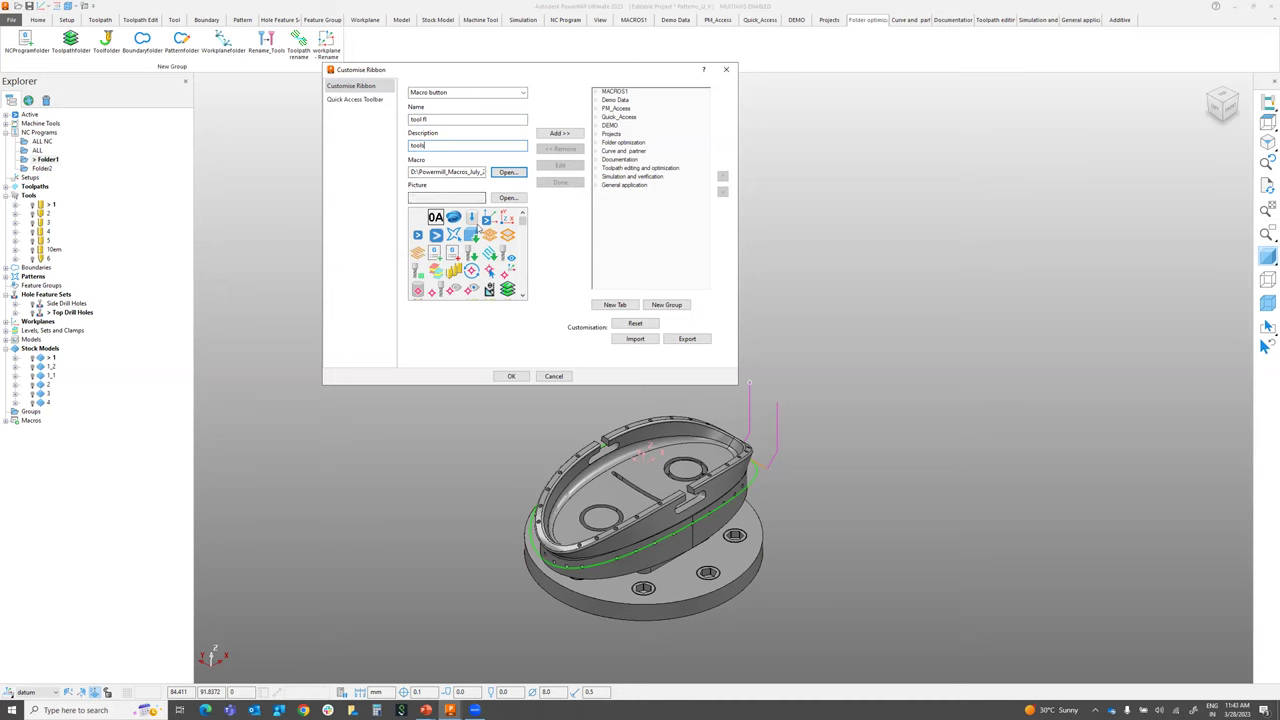
Give the button the ALIGNTOOLVIEWU picture, add it to the FLOWD group under MACROS1, and apply the customisation
click(508, 254)
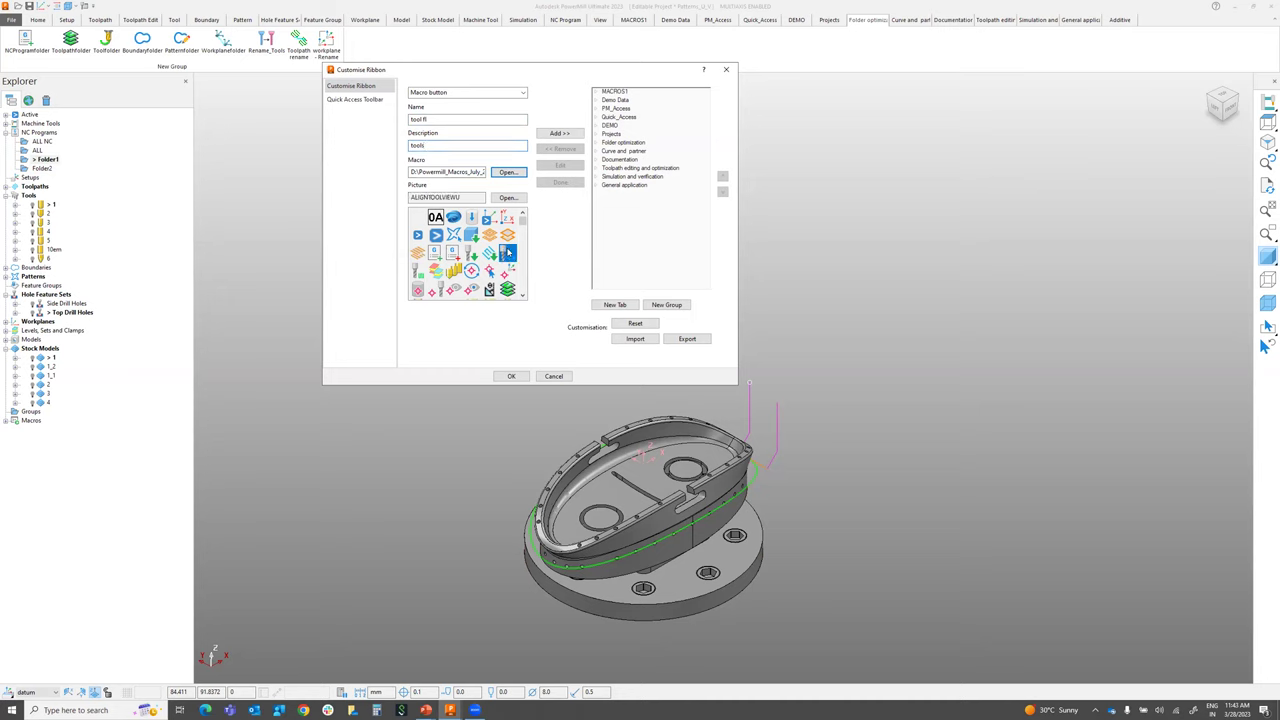
click(597, 93)
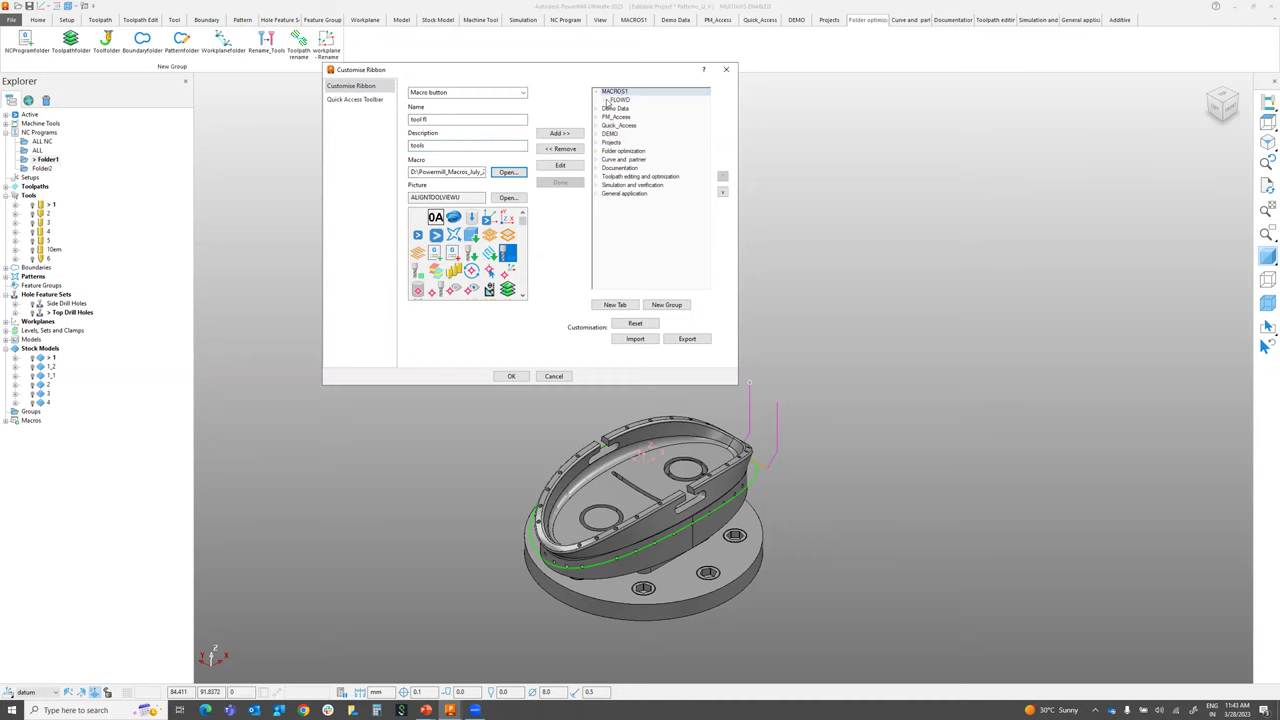
click(607, 101)
click(559, 134)
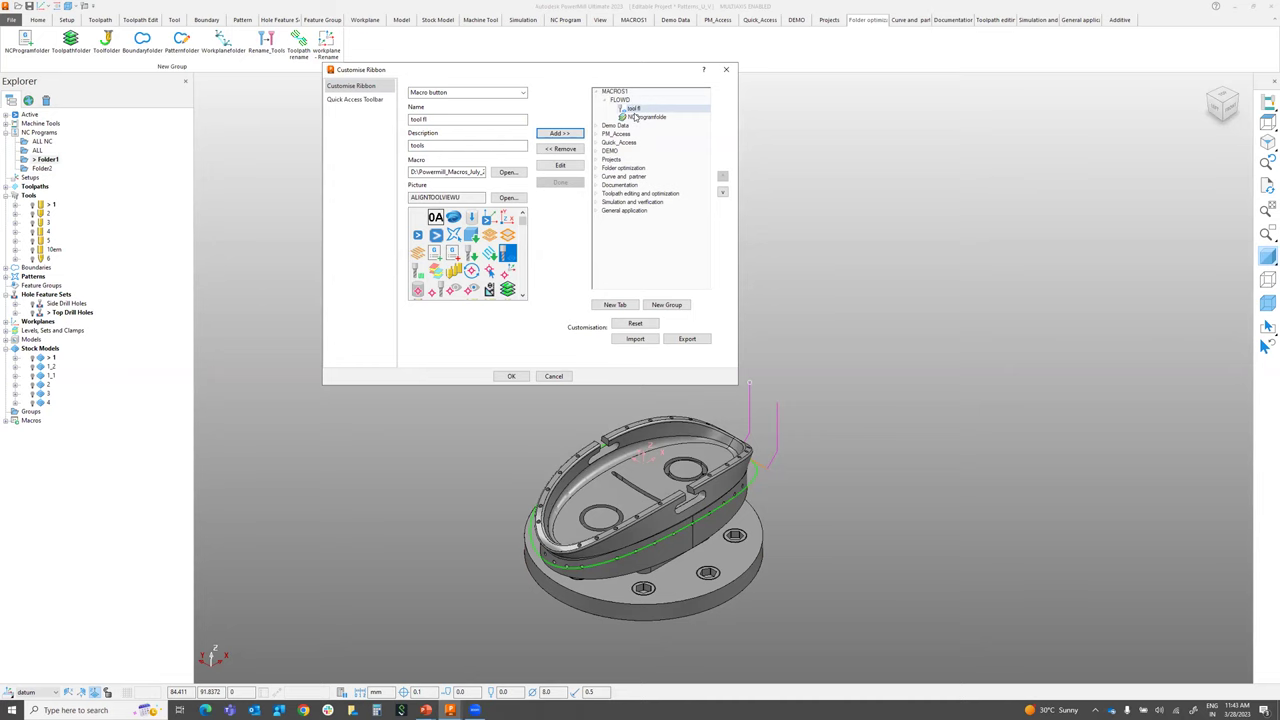
click(511, 376)
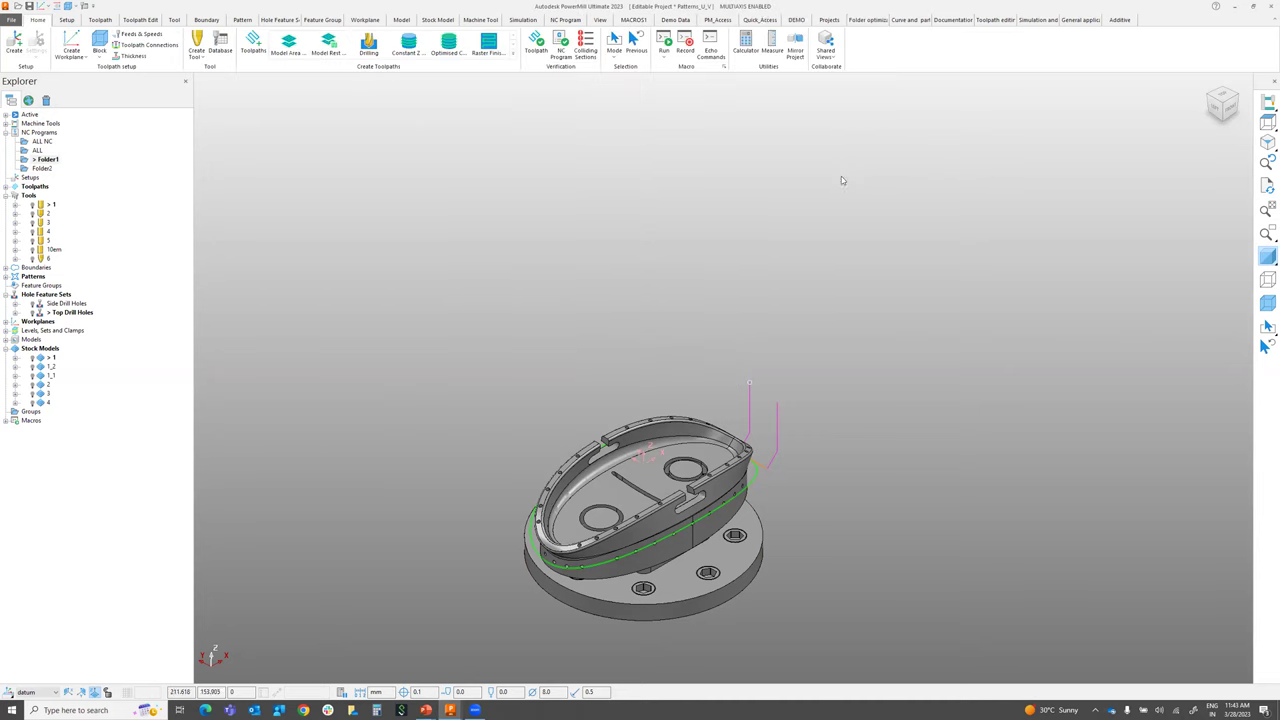
Run the new tool folder macro from MACROS1 and name the created tool folder "used tools"
click(636, 21)
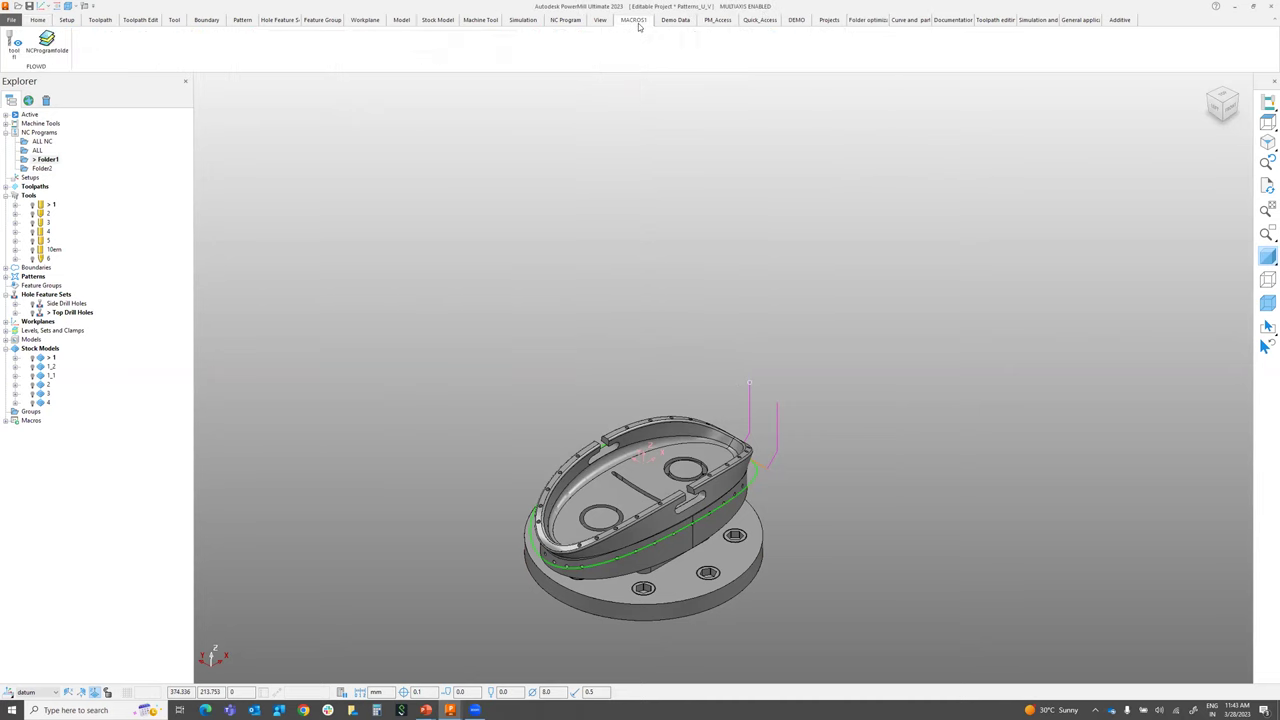
click(13, 52)
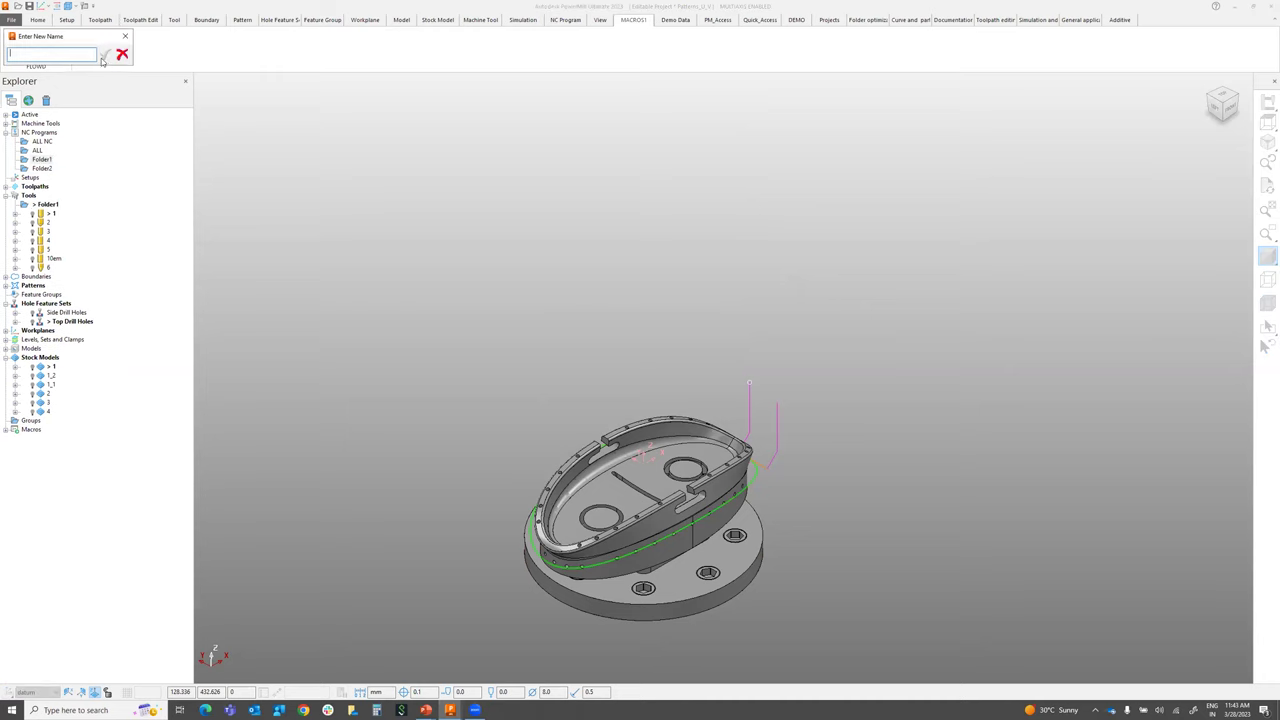
drag(80, 39, 532, 154)
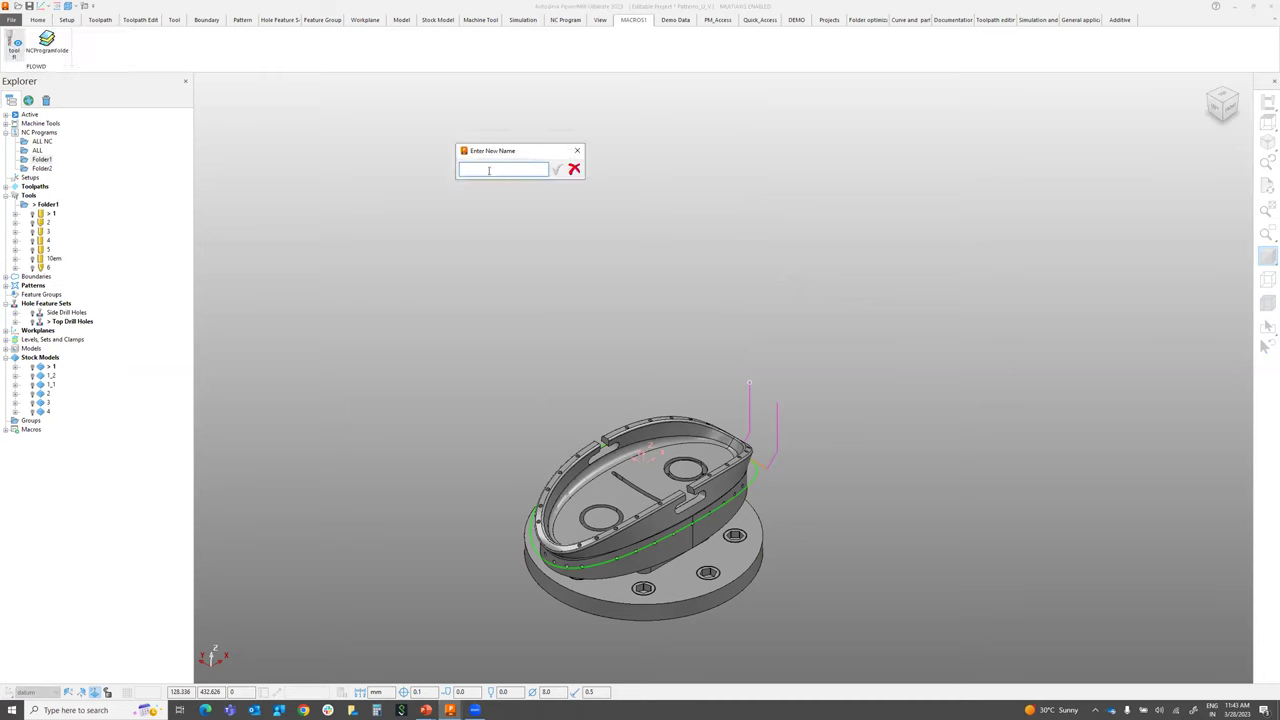
click(489, 171)
text(t)
text(sed to)
click(557, 169)
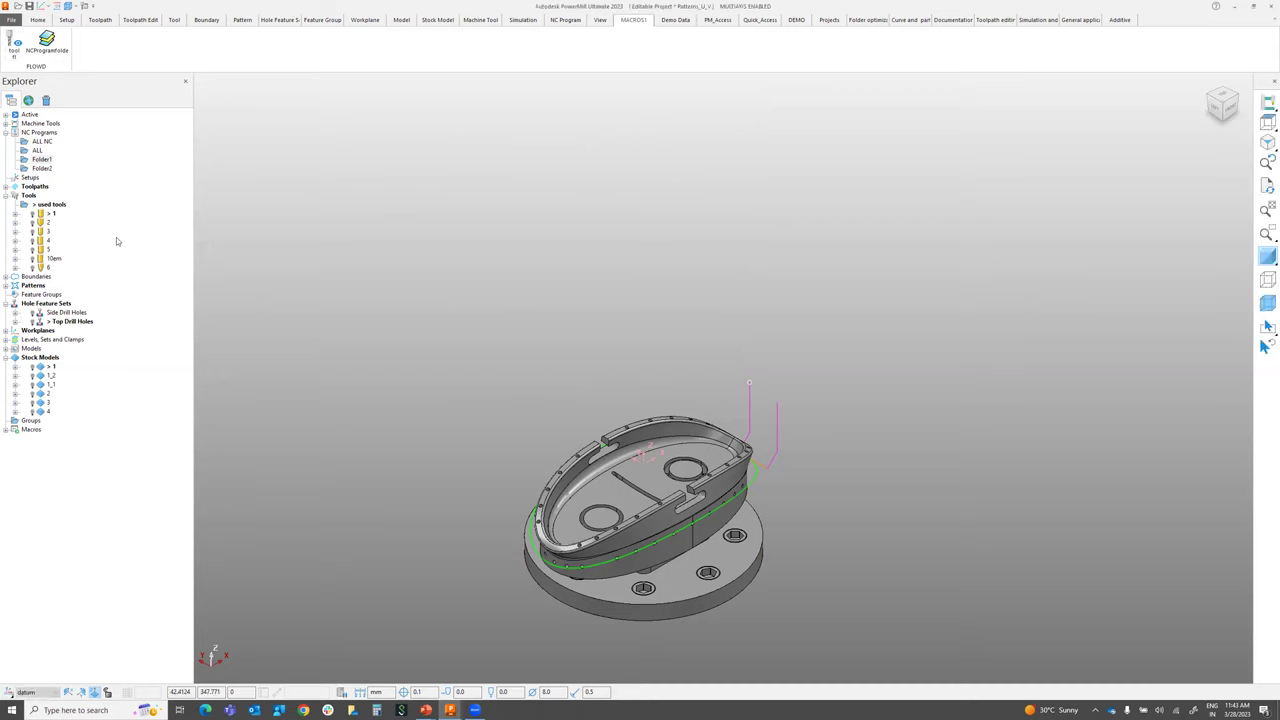
Move all tools from 1 through 6 into the used tools folder, and check the folder's contents
click(55, 206)
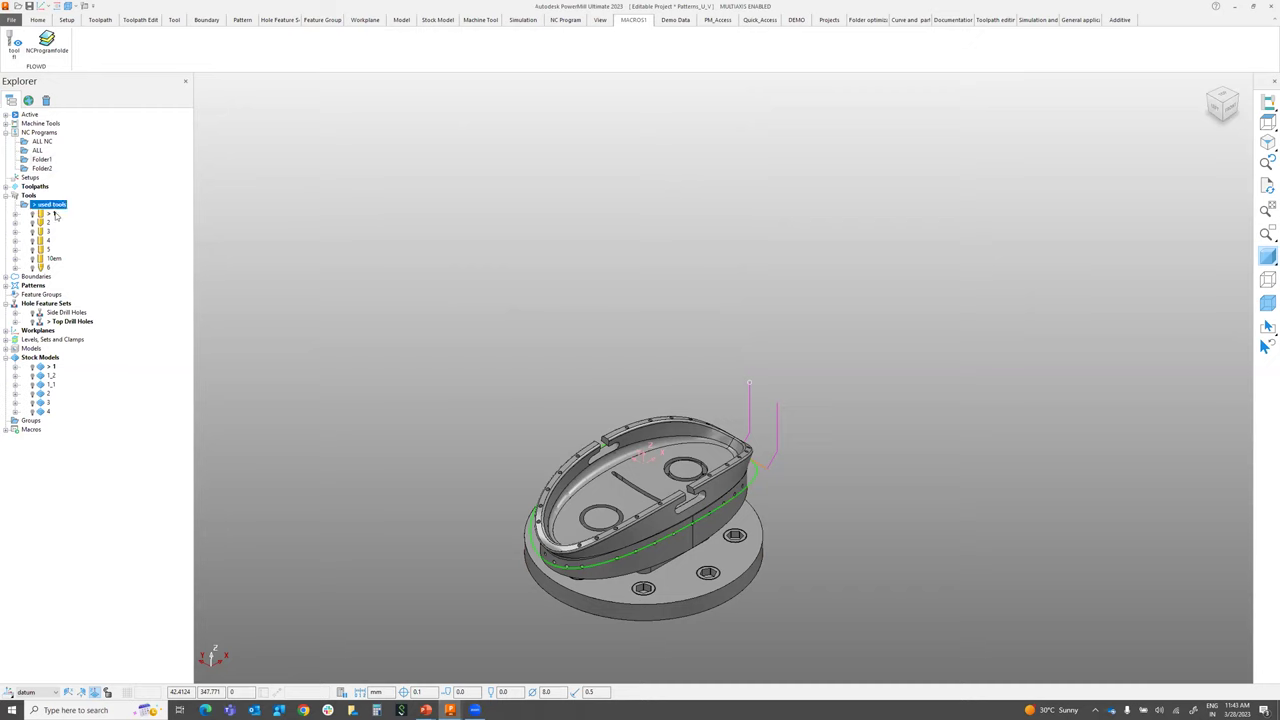
click(52, 214)
shift+click(50, 268)
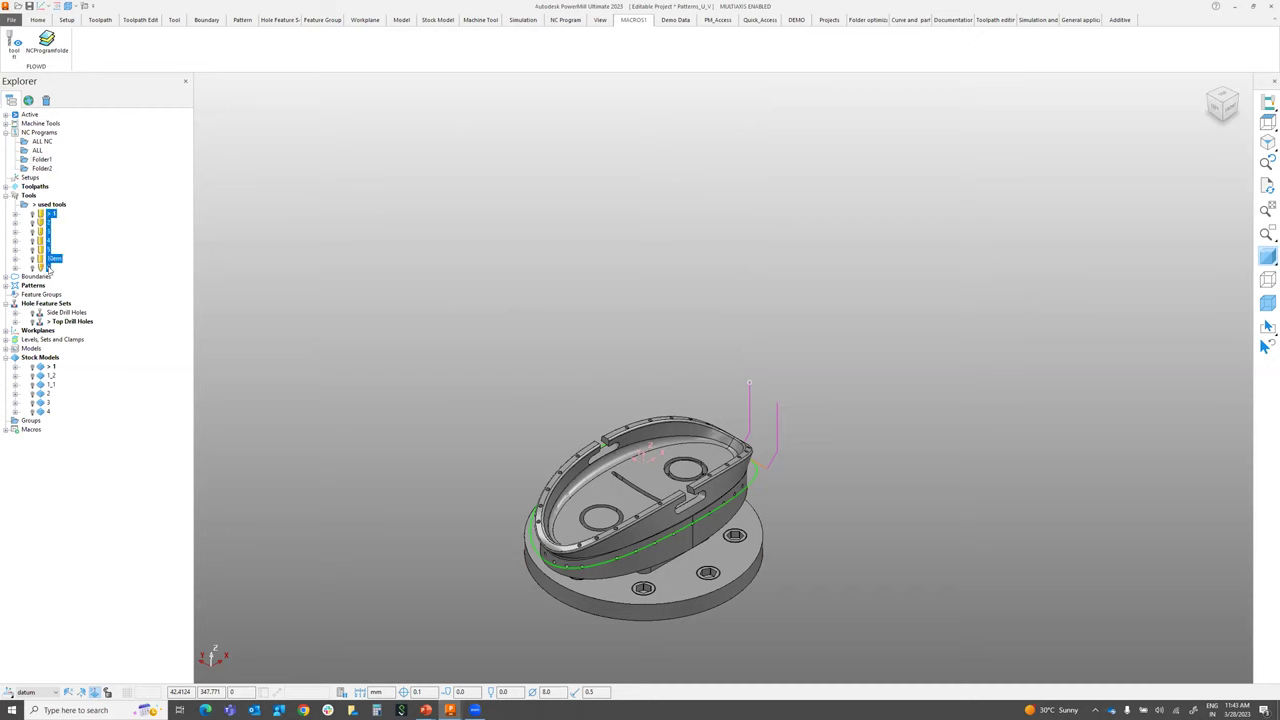
drag(52, 218, 51, 209)
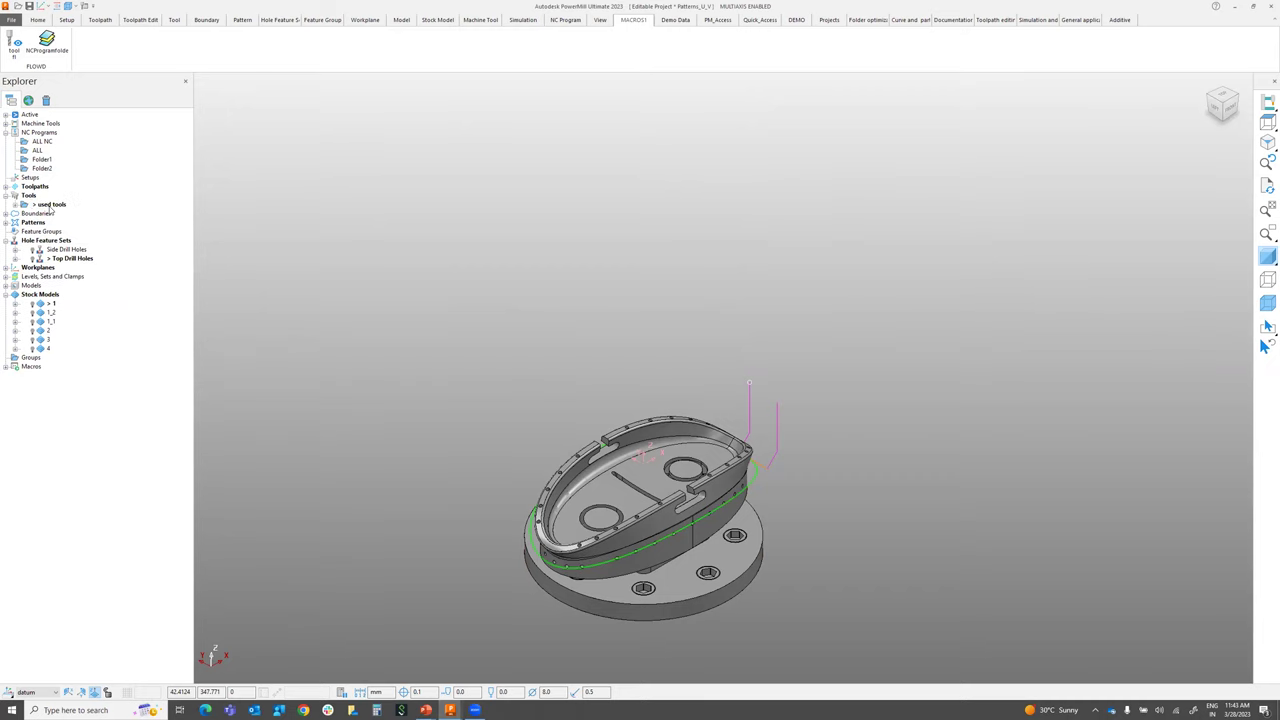
click(15, 205)
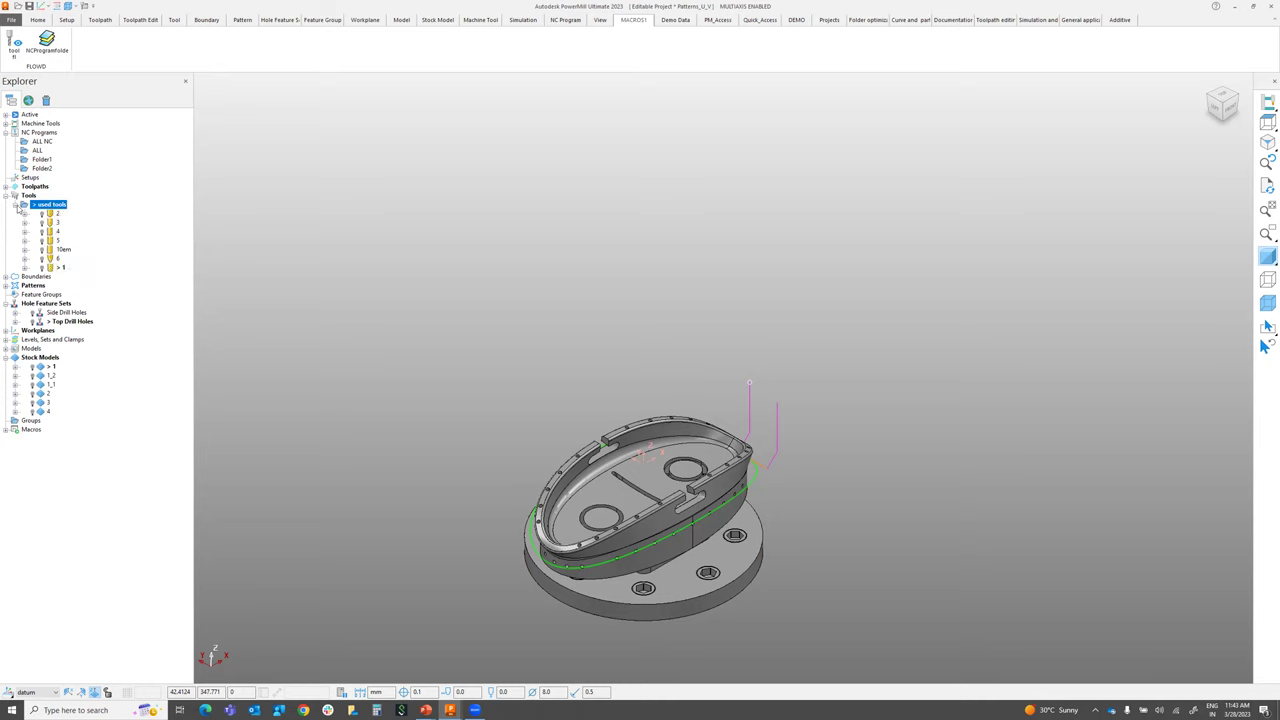
click(15, 204)
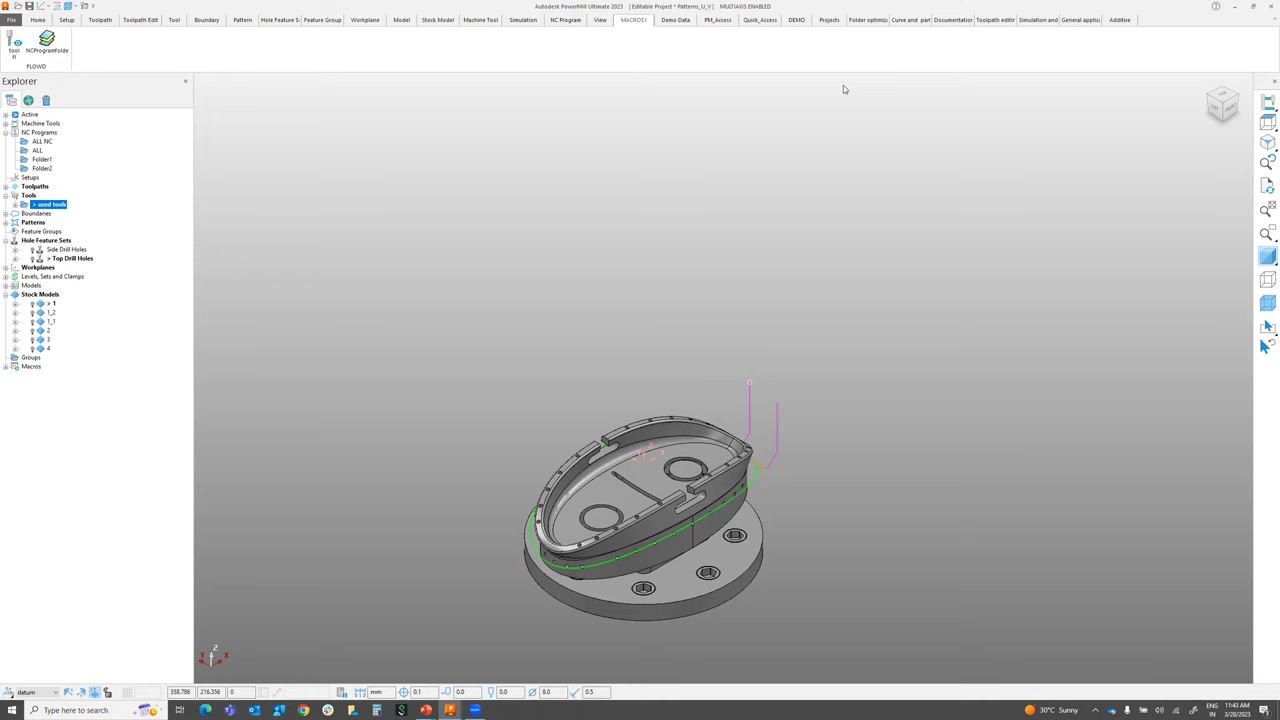
Run the toolpath folder macro from the Folder options set and name the created toolpath folder "rough"
click(866, 21)
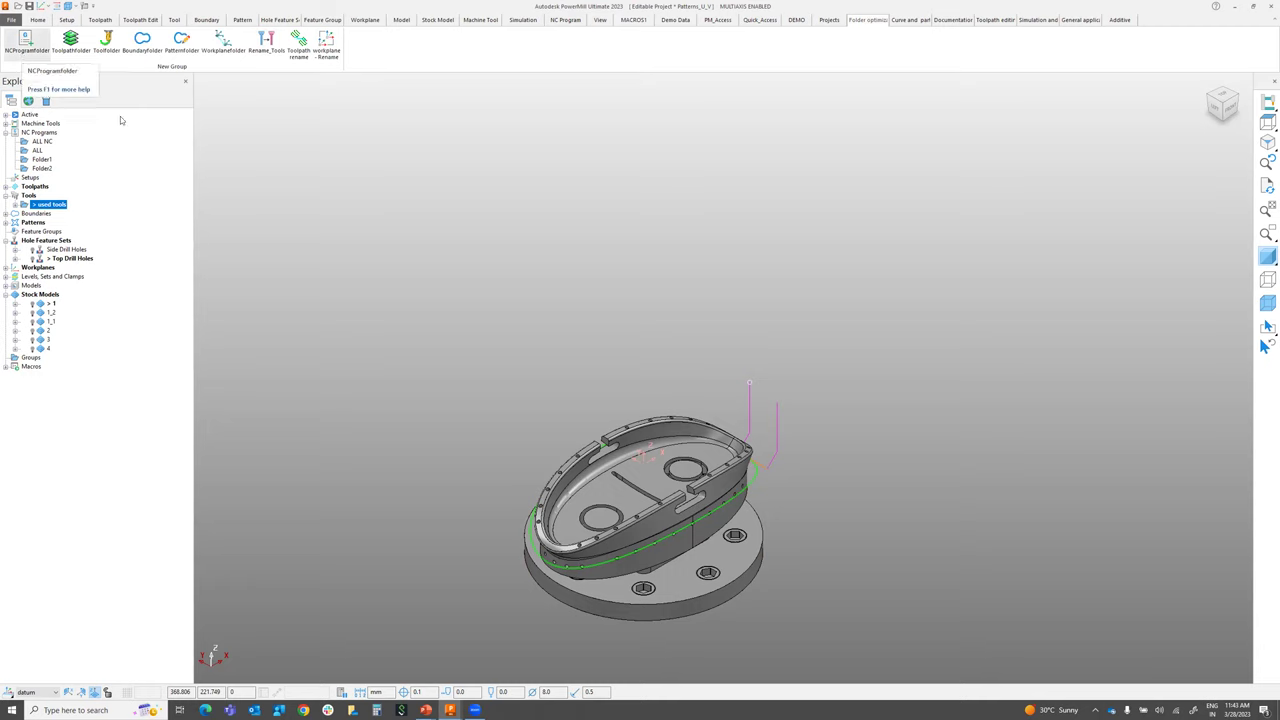
click(67, 52)
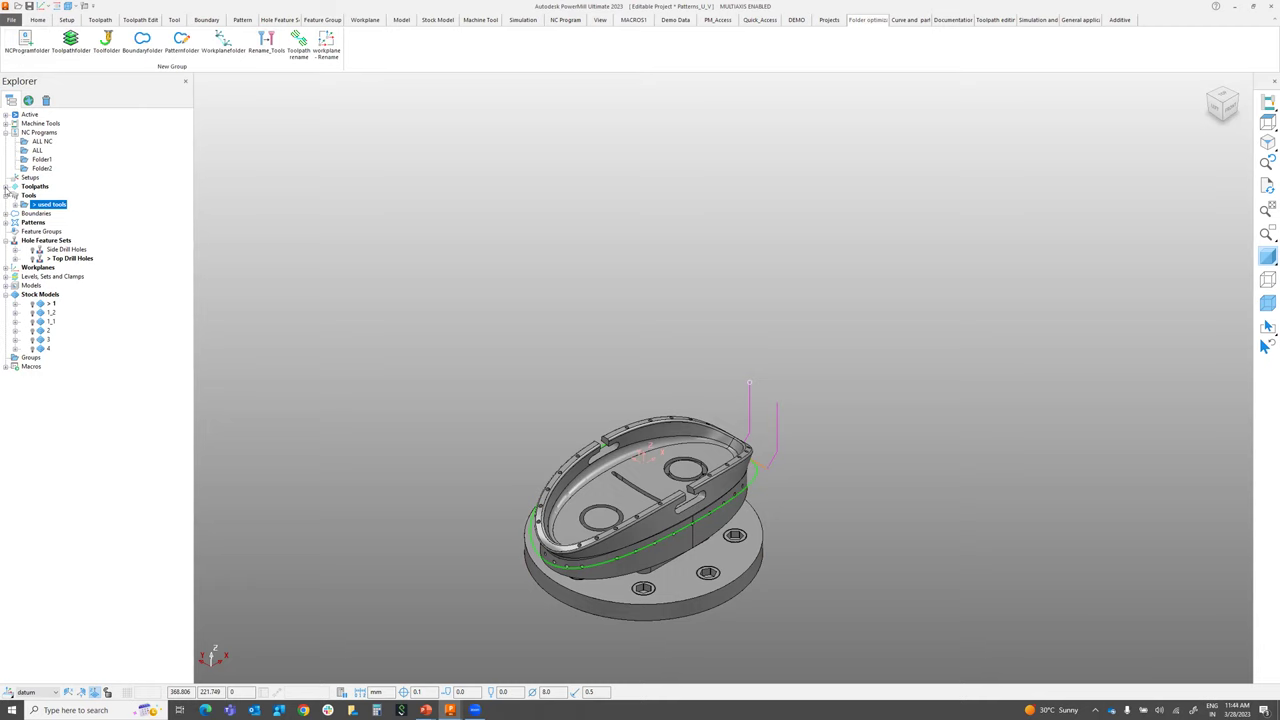
click(6, 187)
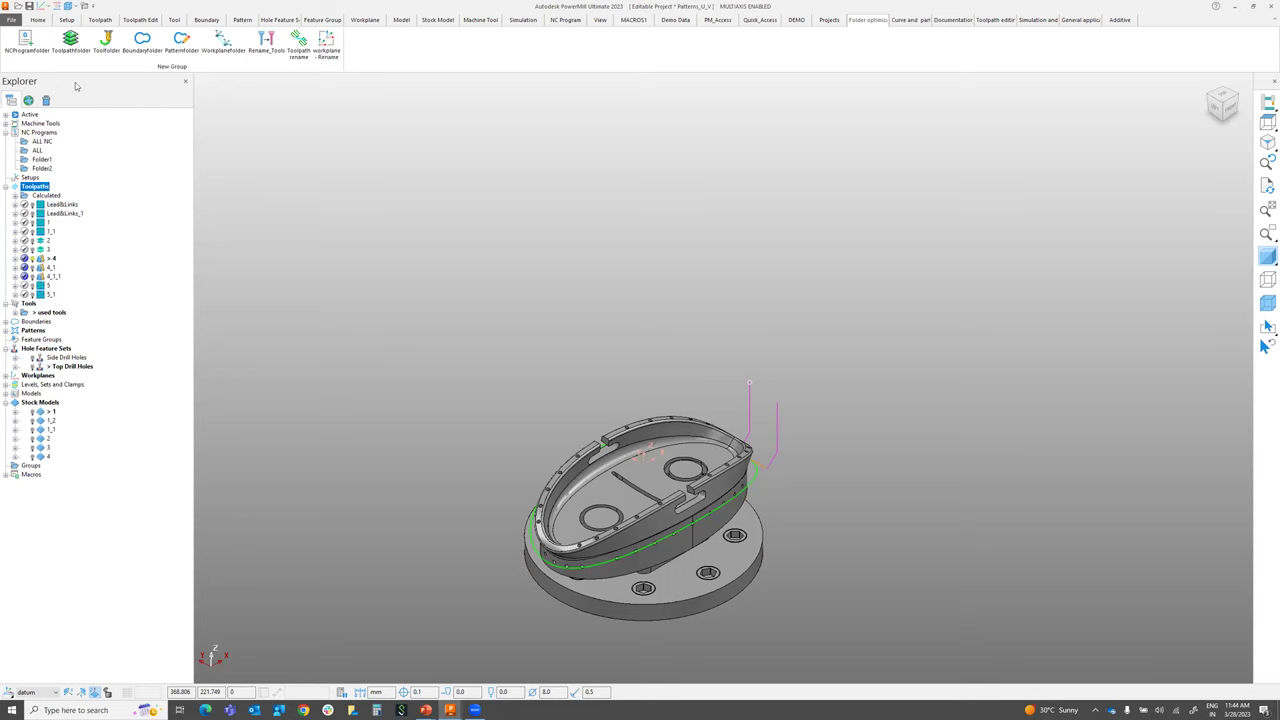
click(72, 45)
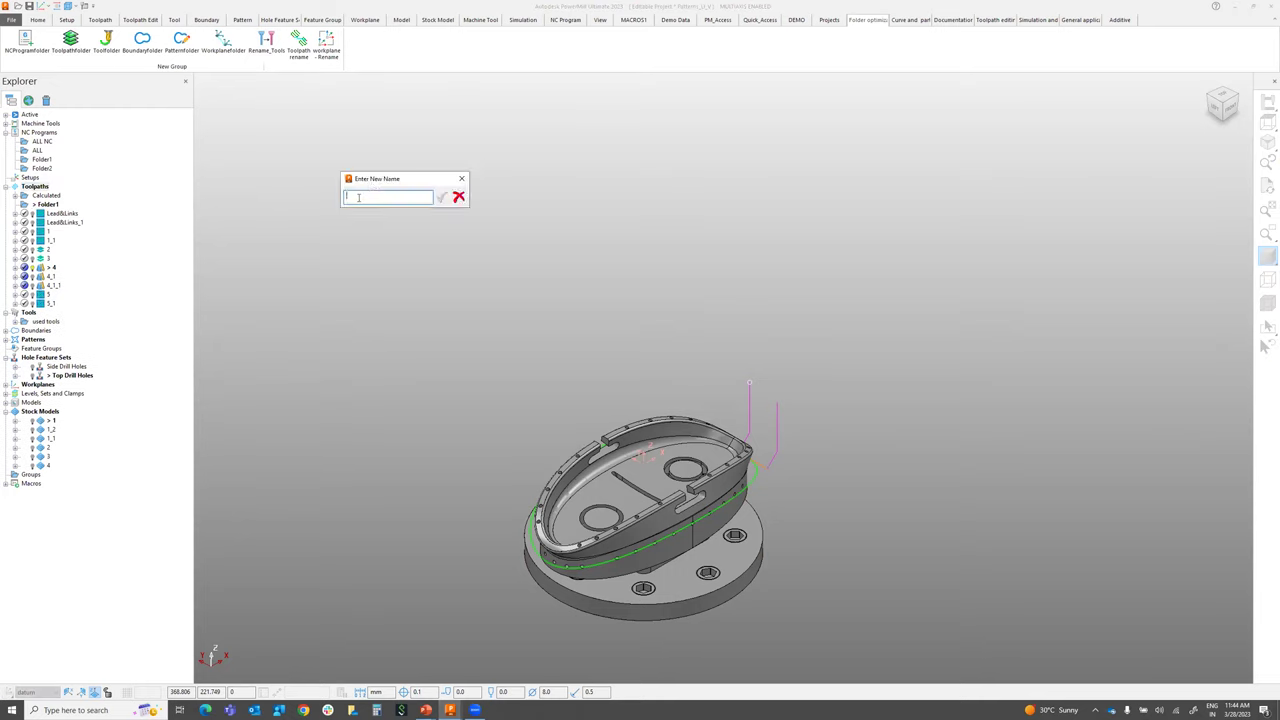
text(Ho)
click(441, 198)
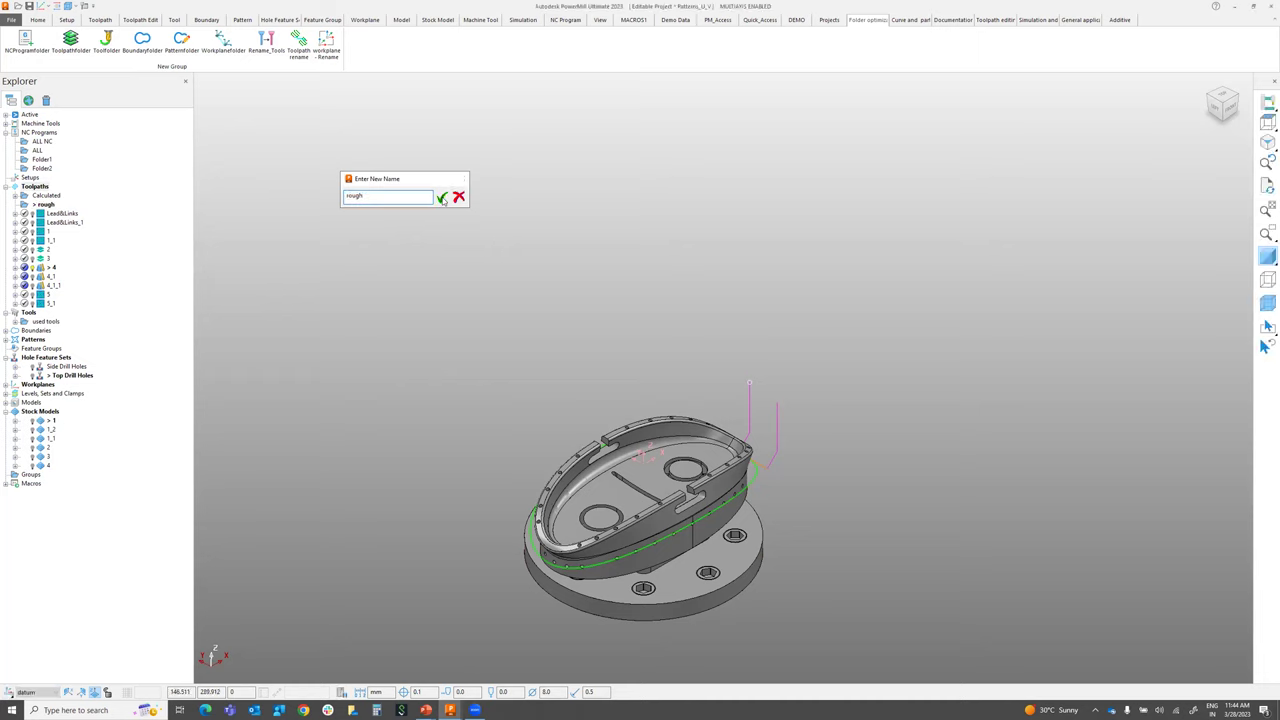
Move the Lead&Links and Lead&Links_1 toolpaths into the rough folder
click(62, 213)
shift+click(60, 222)
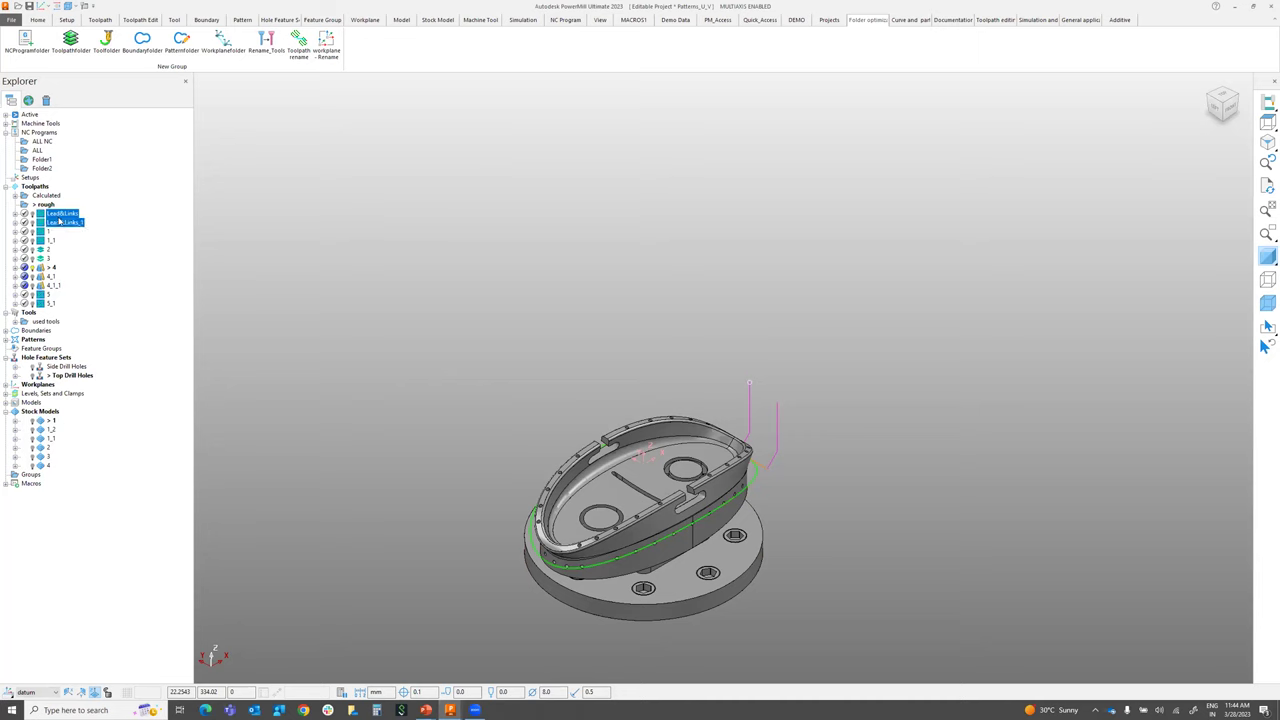
drag(55, 215, 46, 204)
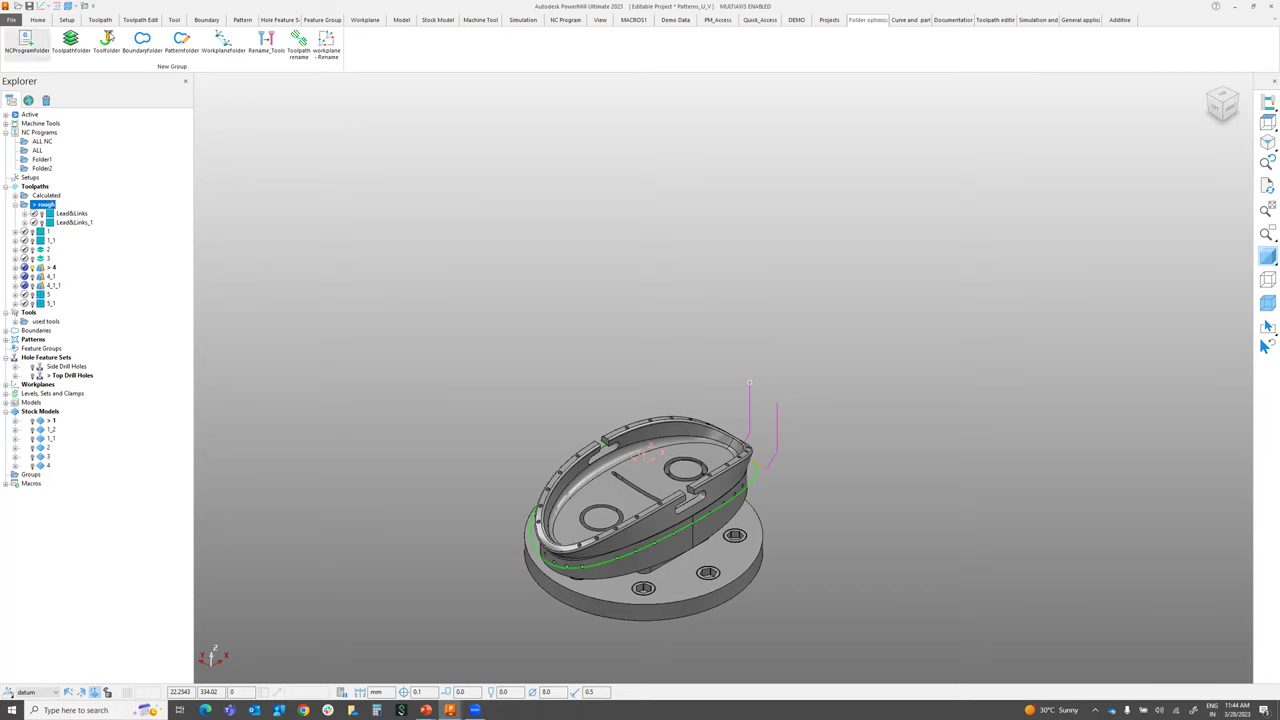
Run the tool folder macro and name the created tool folder "Finish tools"
click(108, 44)
drag(114, 33, 434, 230)
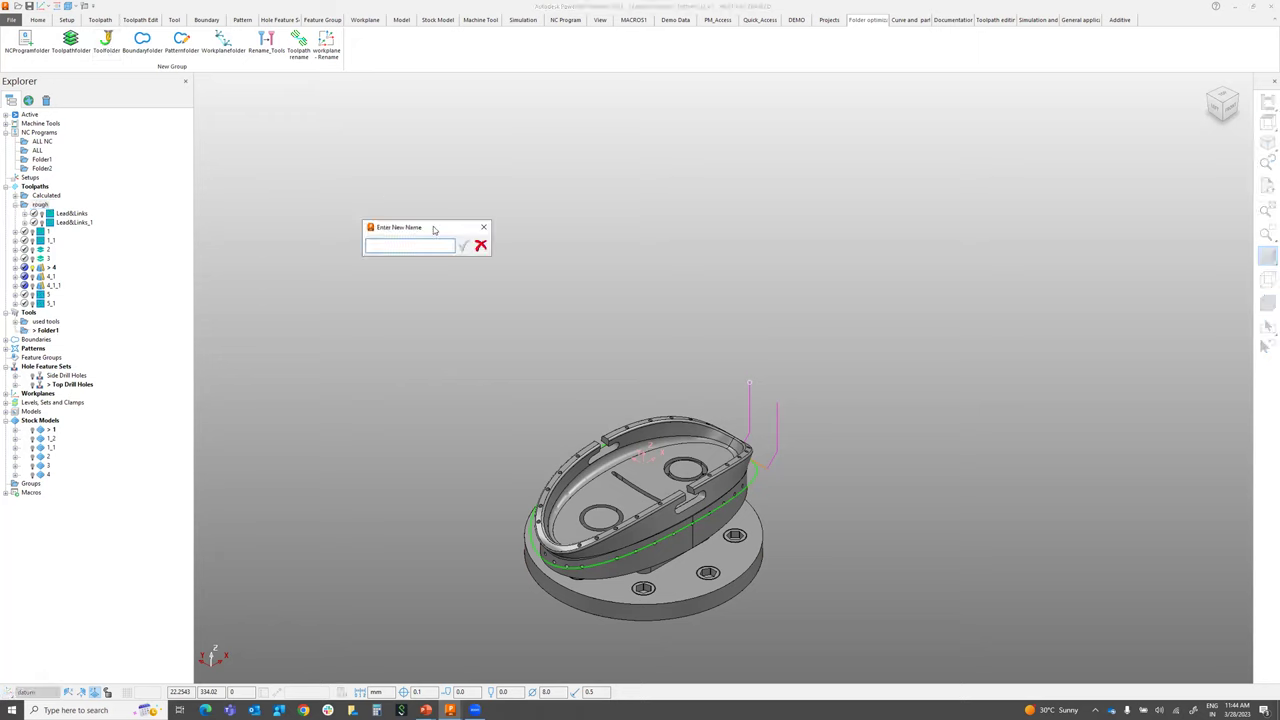
text(f)
click(463, 245)
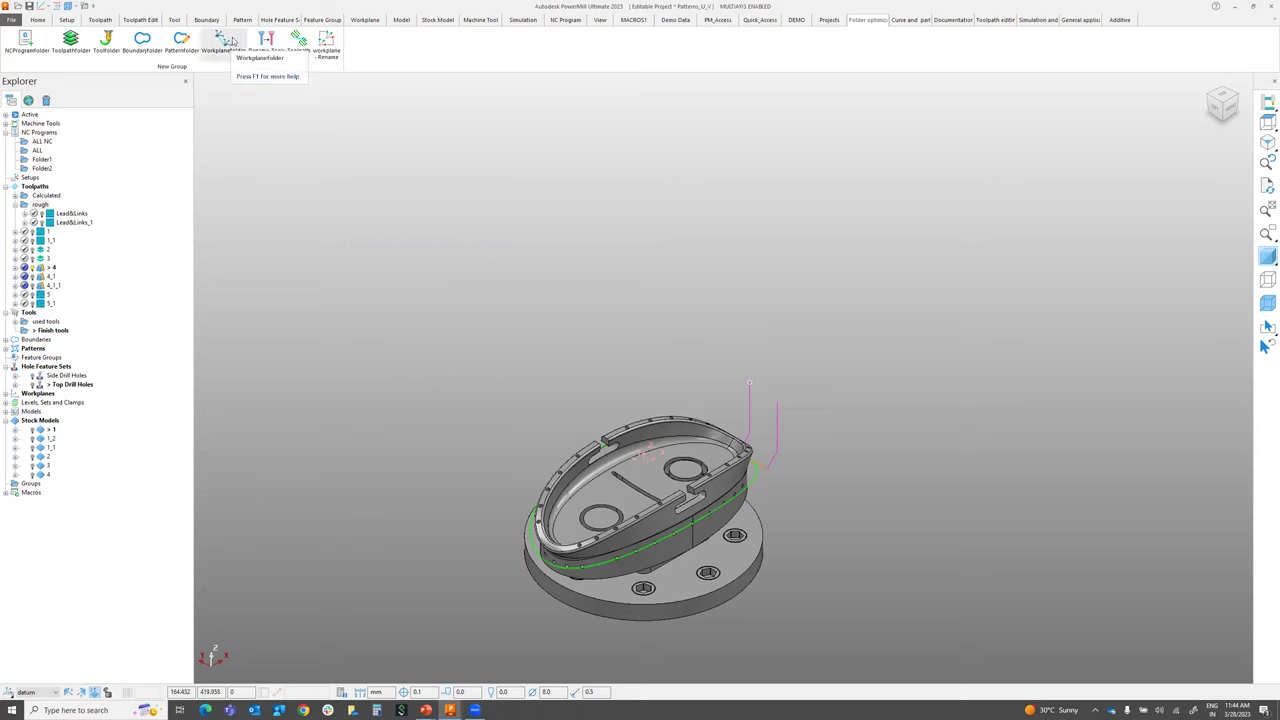
Run the boundary folder macro and name the created boundary folder "10mm tools"
click(145, 50)
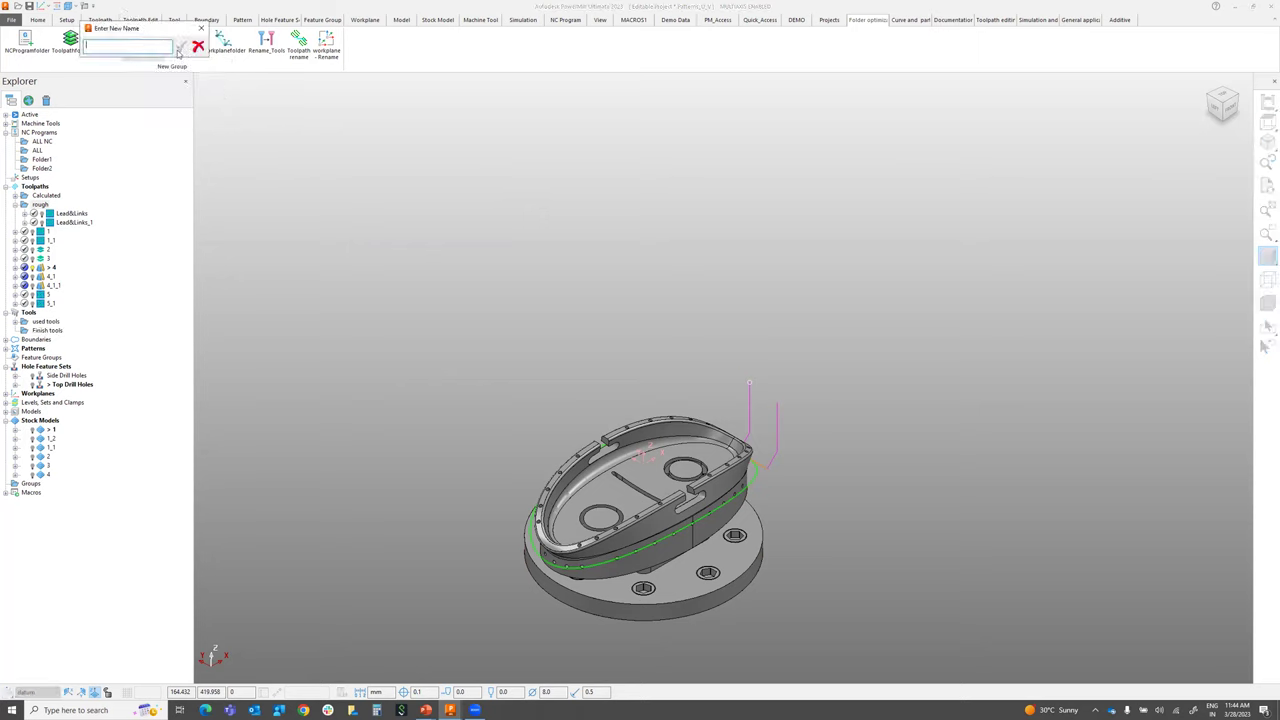
drag(131, 29, 474, 193)
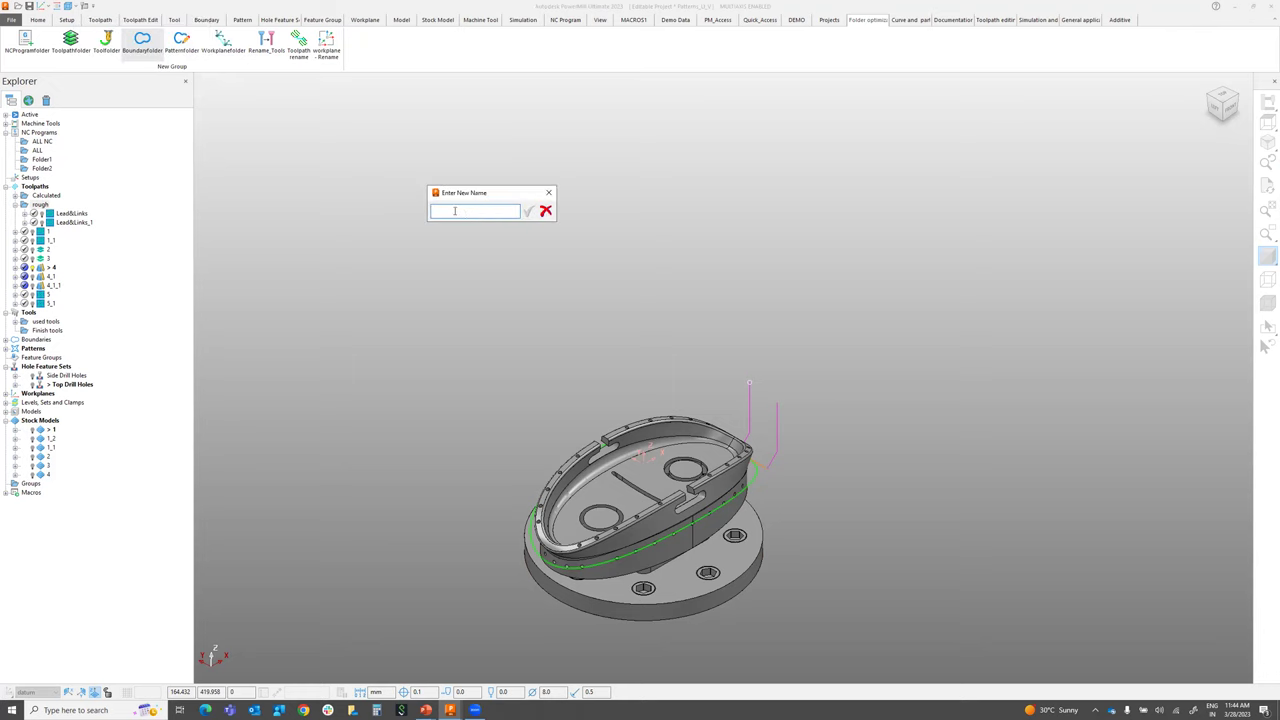
text(10mm tools)
click(529, 211)
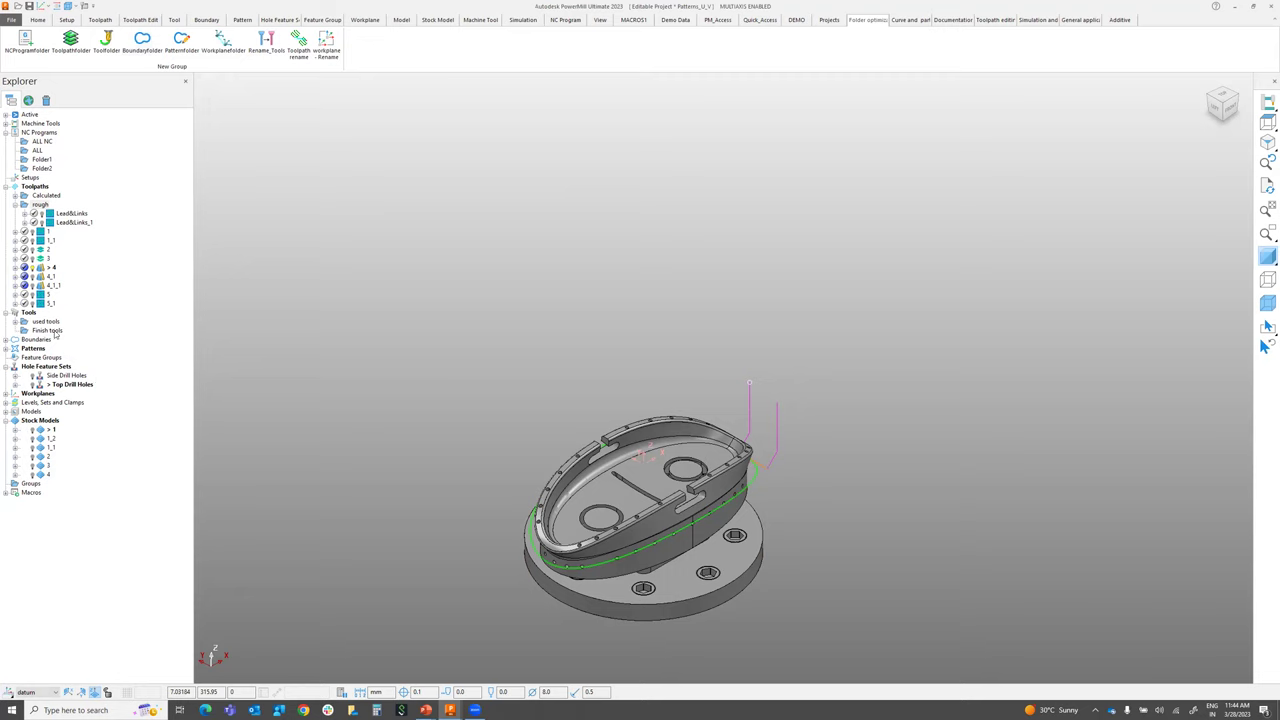
Expand the boundaries and move both existing boundaries into the 10mm tools folder
click(6, 340)
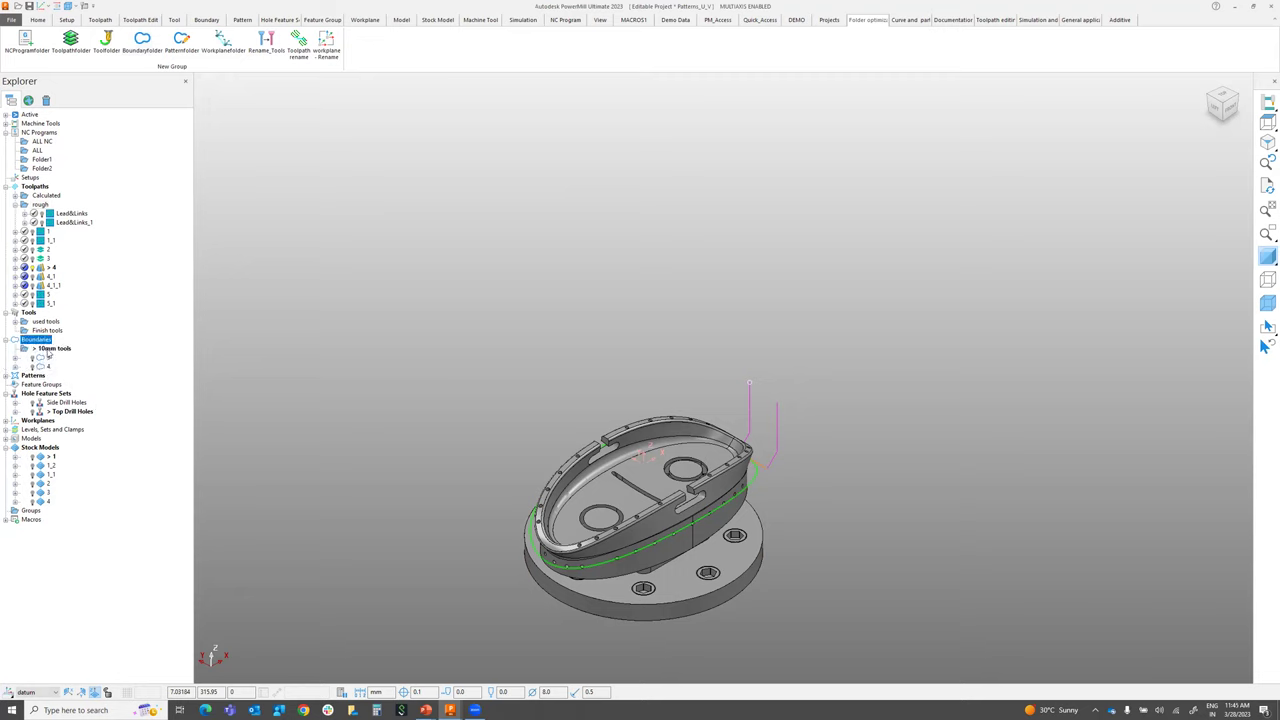
click(47, 358)
shift+click(47, 366)
drag(47, 366, 48, 352)
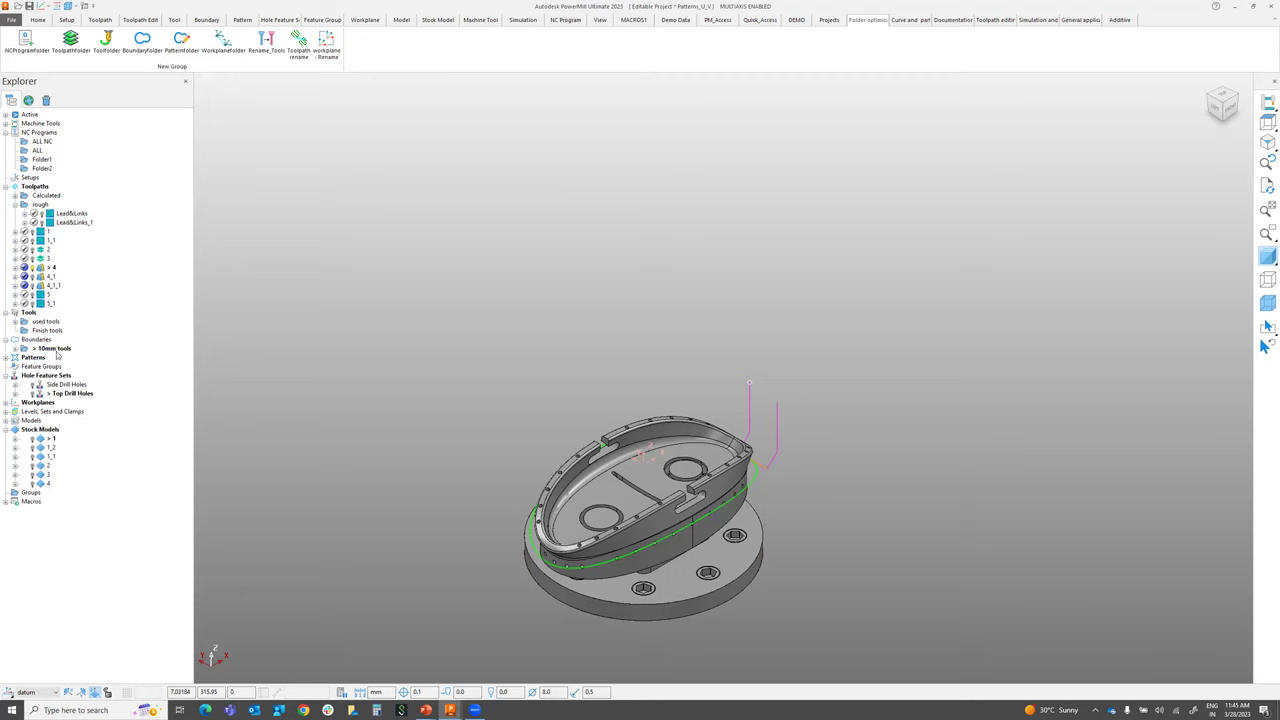
Run the workplane folder macro, name the folder "wp", and expand the workplanes to check it
click(230, 50)
drag(204, 31, 438, 193)
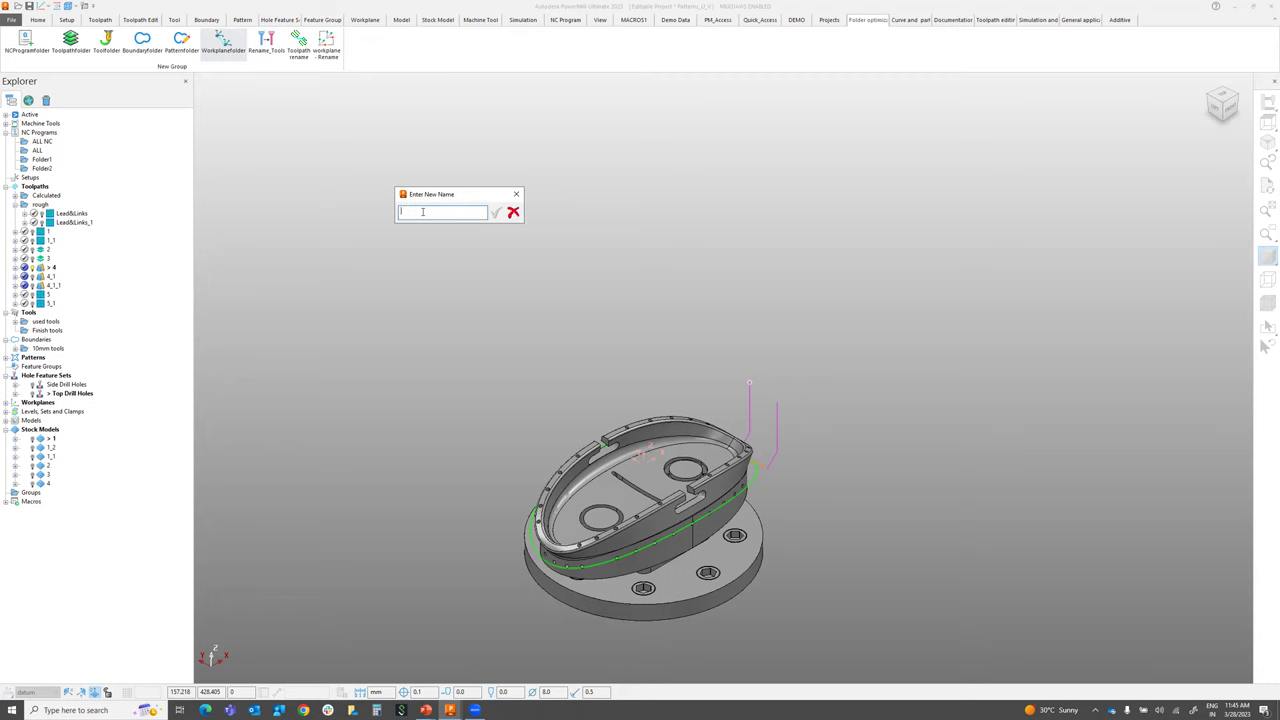
text(wp)
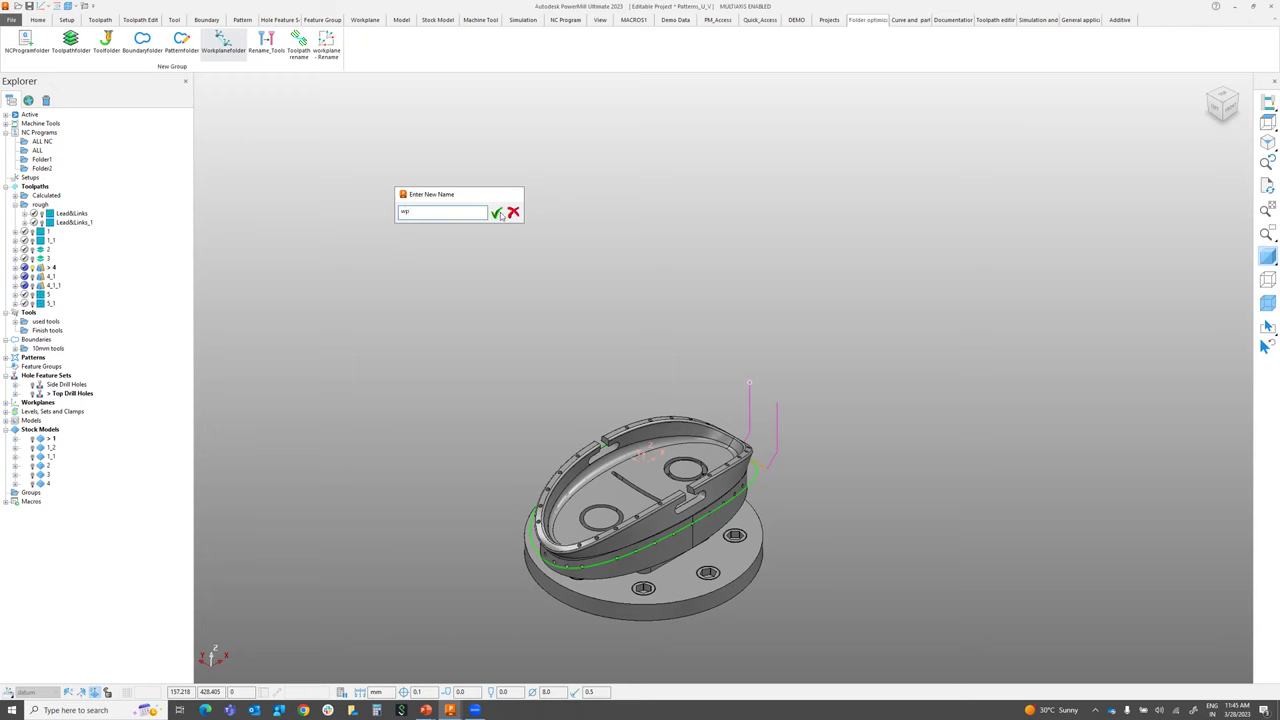
click(495, 212)
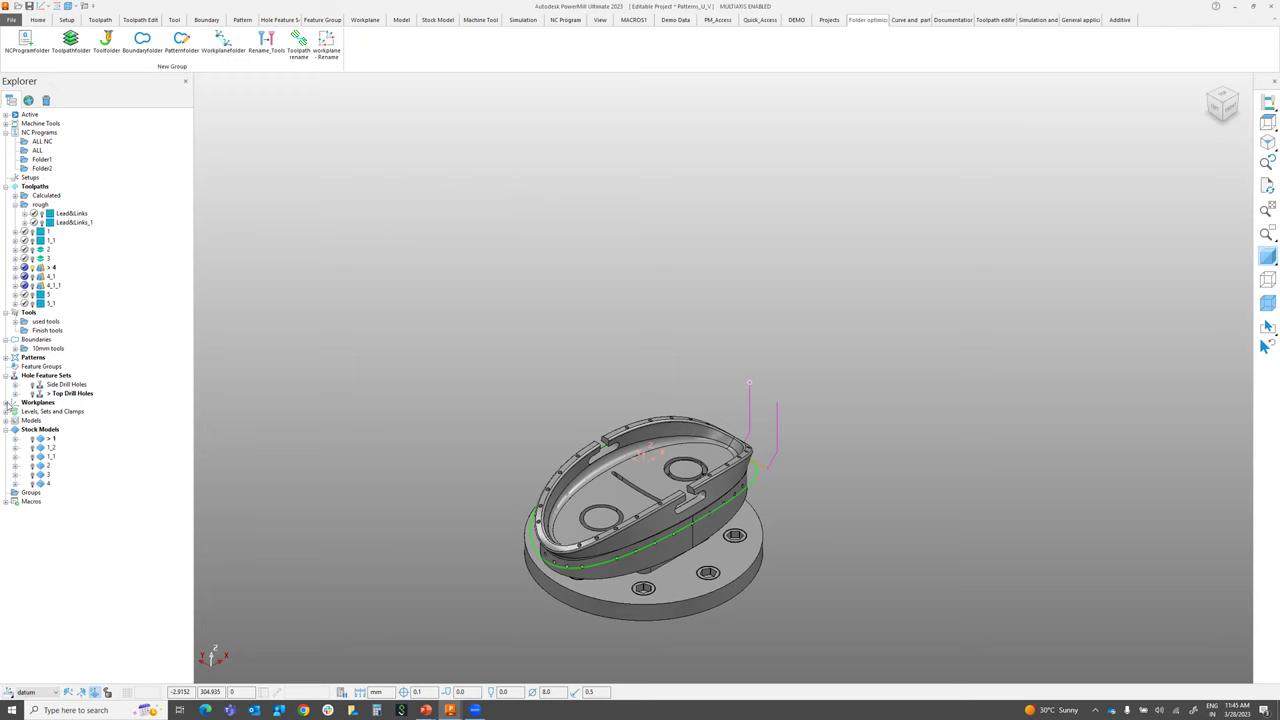
click(7, 402)
click(56, 421)
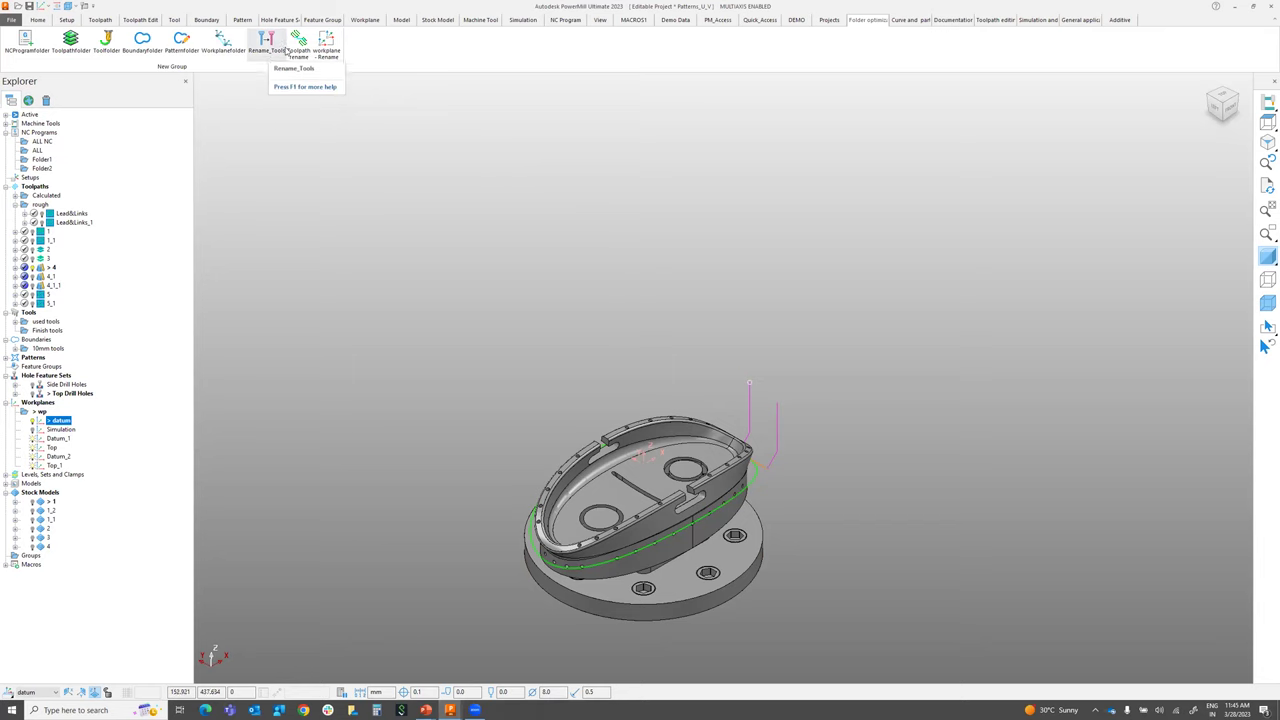
Expand the used tools folder and manually rename tool 2 as "10mm ball"
click(17, 322)
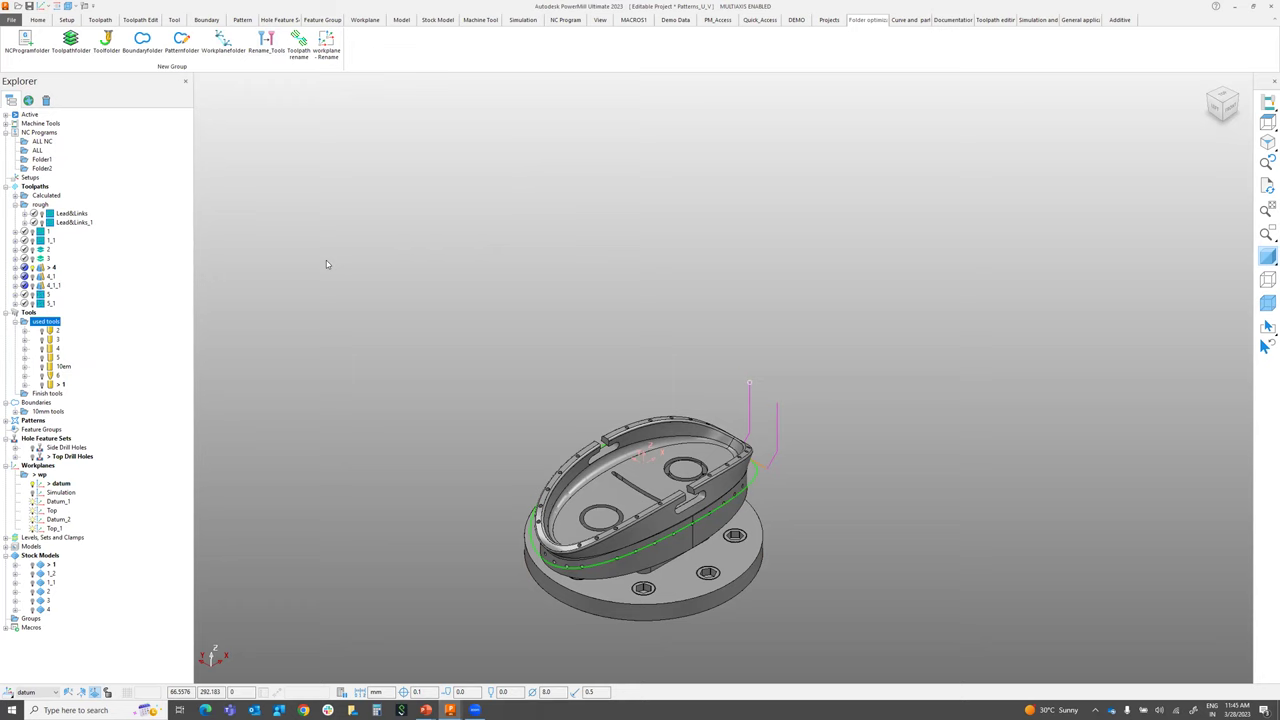
click(57, 331)
click(57, 331)
text(10mm ball)
drag(92, 330, 62, 331)
click(338, 311)
Run the Rename_Tools macro to name all tools by type and dimensions, and inspect the renamed tools' details
click(266, 48)
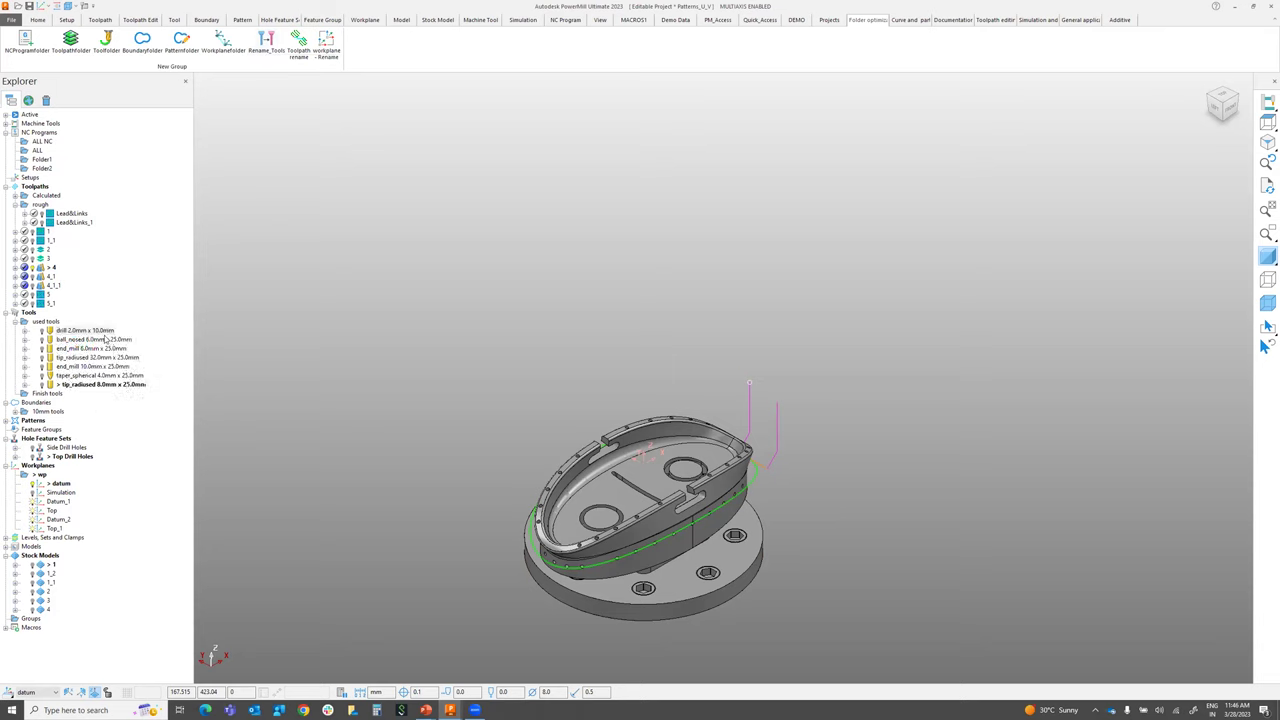
mouse_move(112, 334)
mouse_move(72, 349)
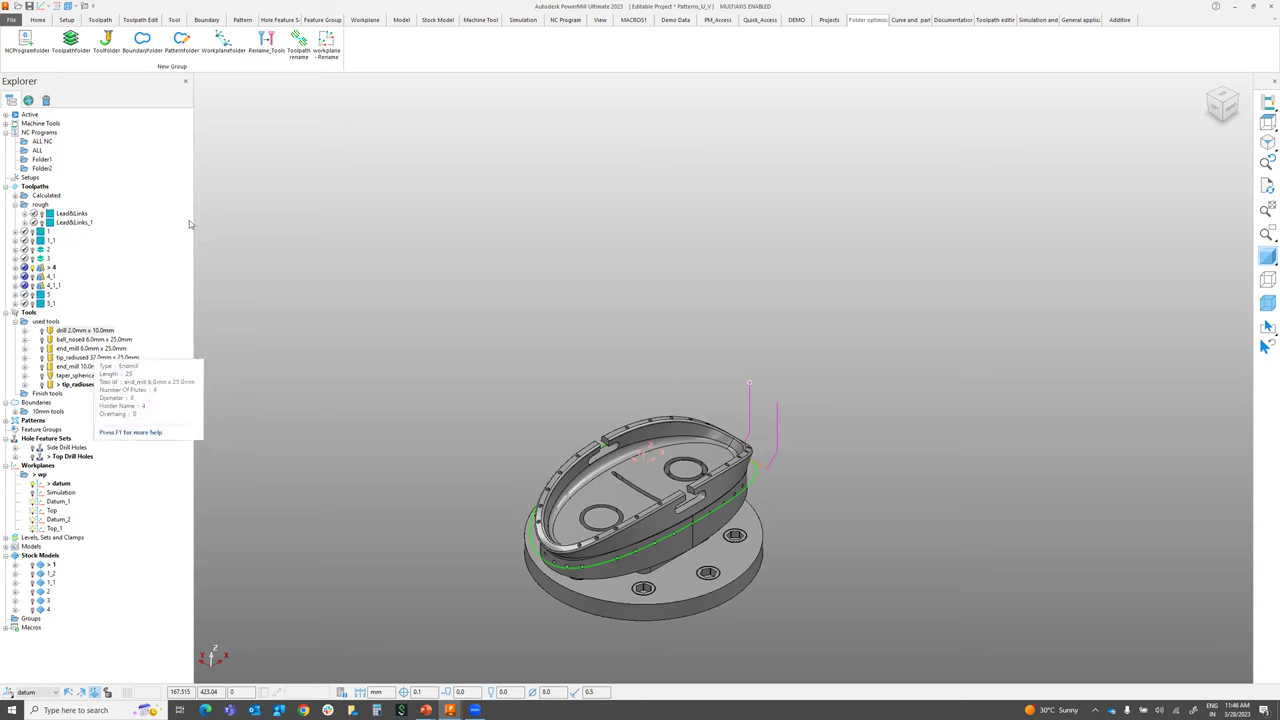
Manually rename the 2 mm drill as 45 and the 6 mm ball-nosed tool as 5
click(98, 331)
click(98, 331)
text(45)
click(88, 340)
click(90, 341)
text(5)
Manually rename the 32 mm tip-radiused tool as 6 and the 4 mm taper-spherical tool as 7
click(80, 357)
click(80, 357)
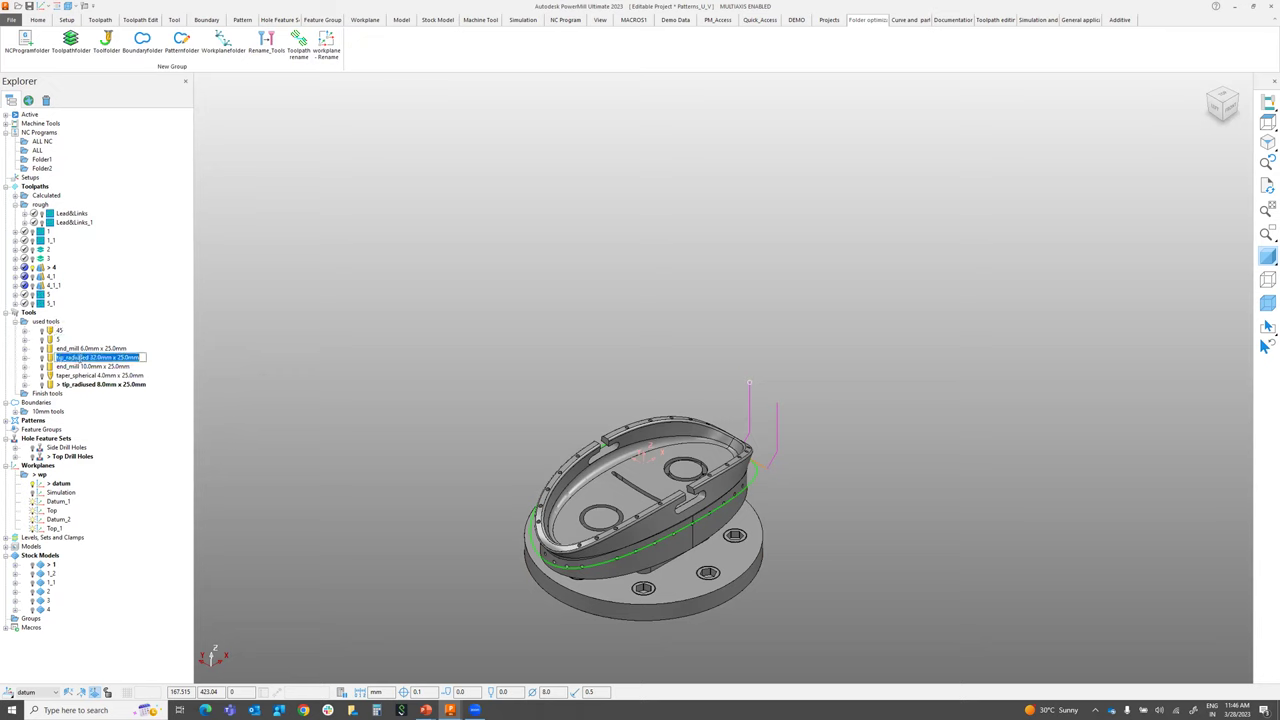
text(6)
click(88, 376)
click(80, 376)
text(7)
click(289, 390)
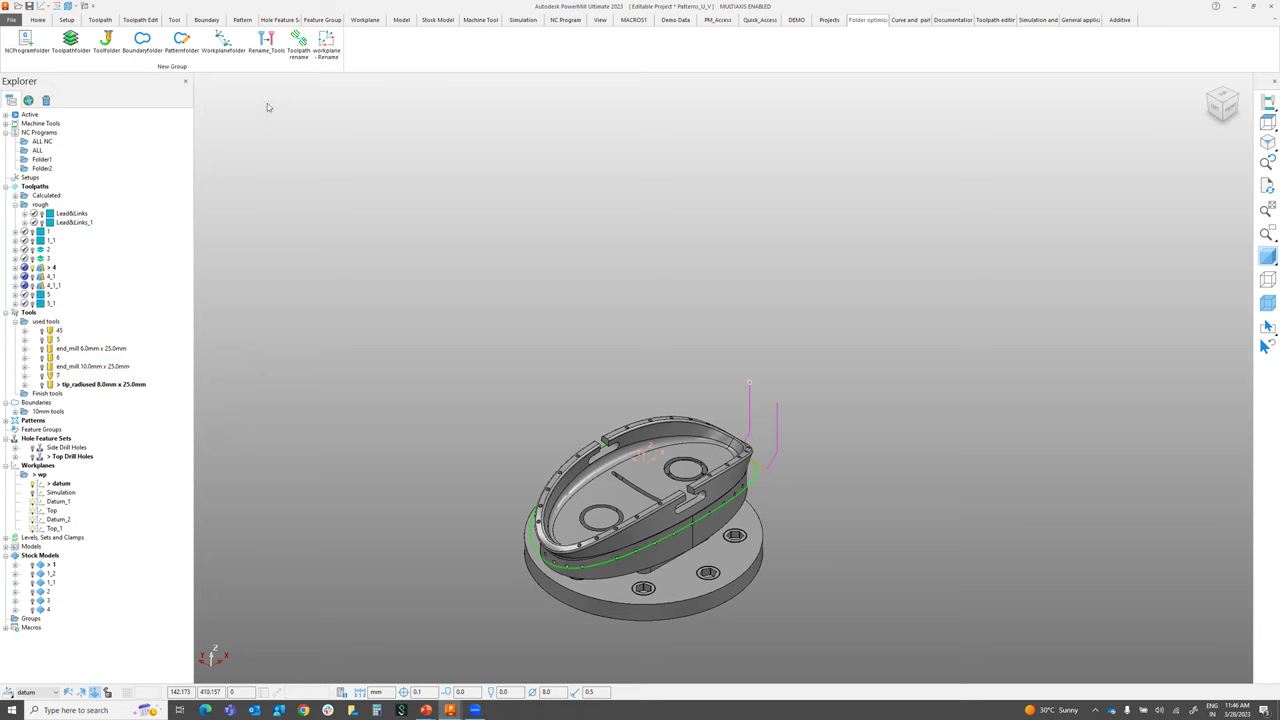
Run the Rename_Tools macro again to give the manually renamed tools their type-and-size names
click(268, 44)
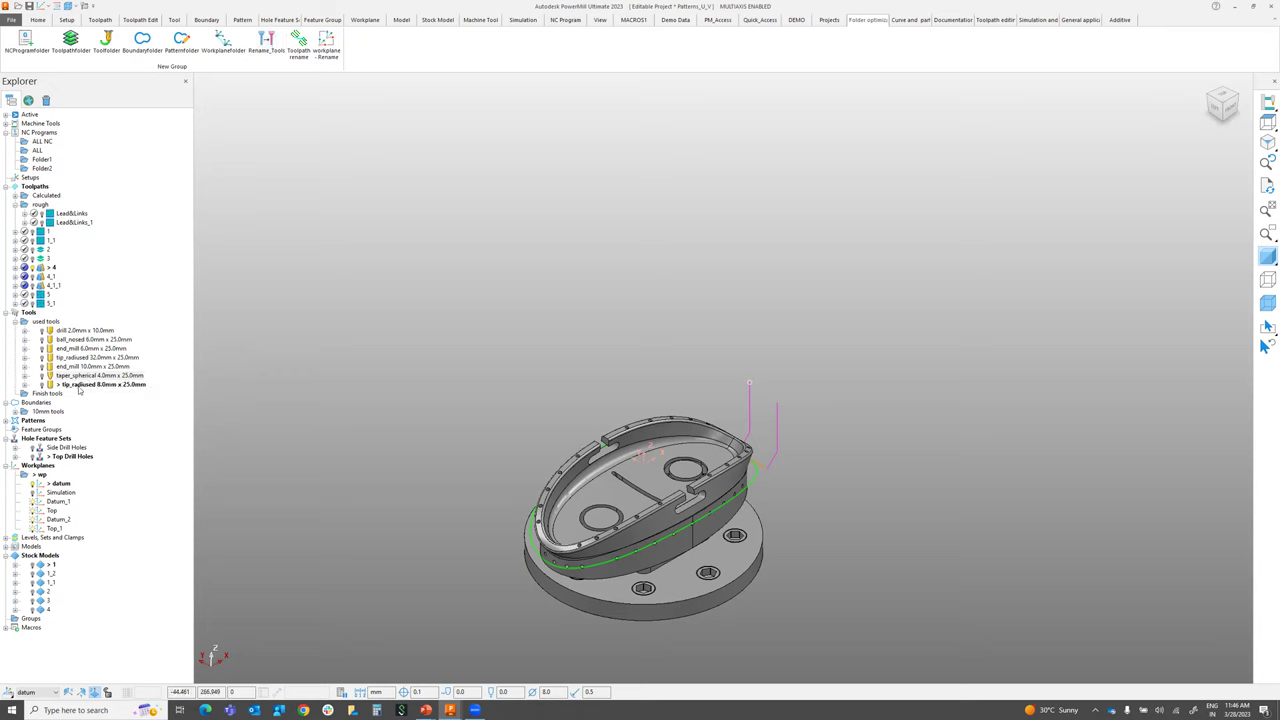
mouse_move(79, 391)
Expand the Drill toolpath folder, run the toolpath rename macro, and enter 100 as the type for Side 5 Axis Drilling
click(15, 196)
click(26, 206)
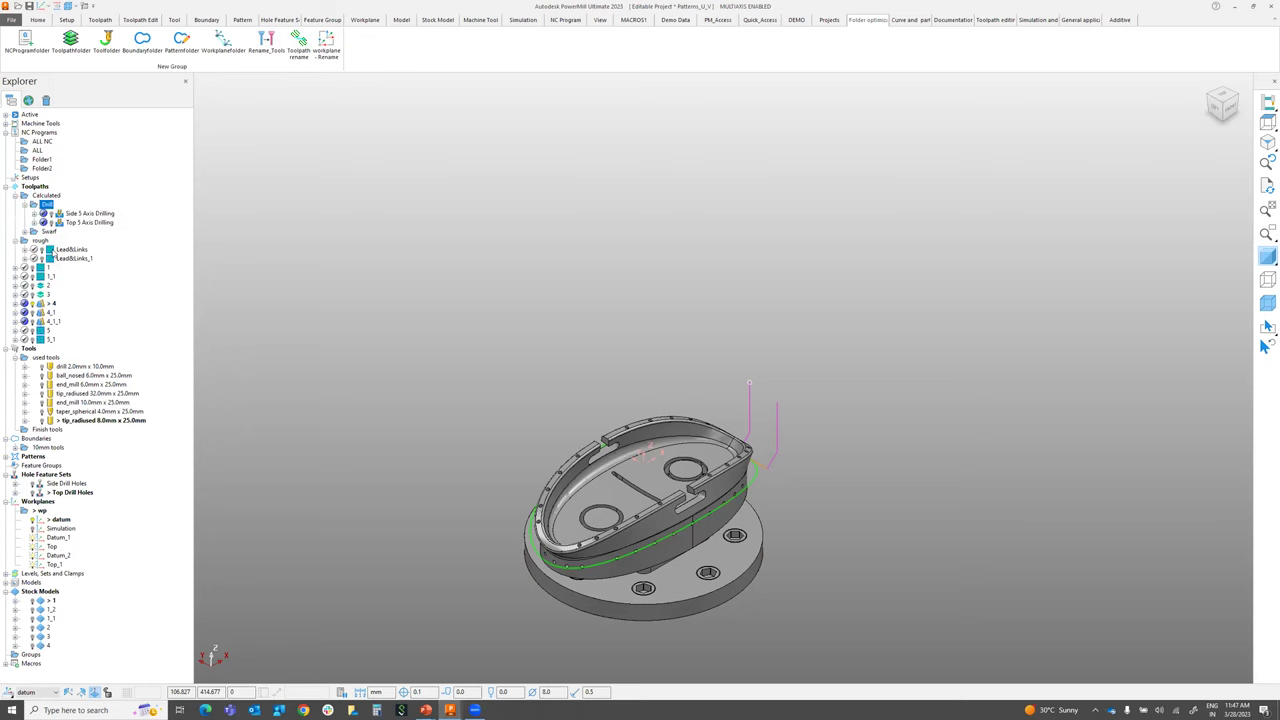
click(73, 249)
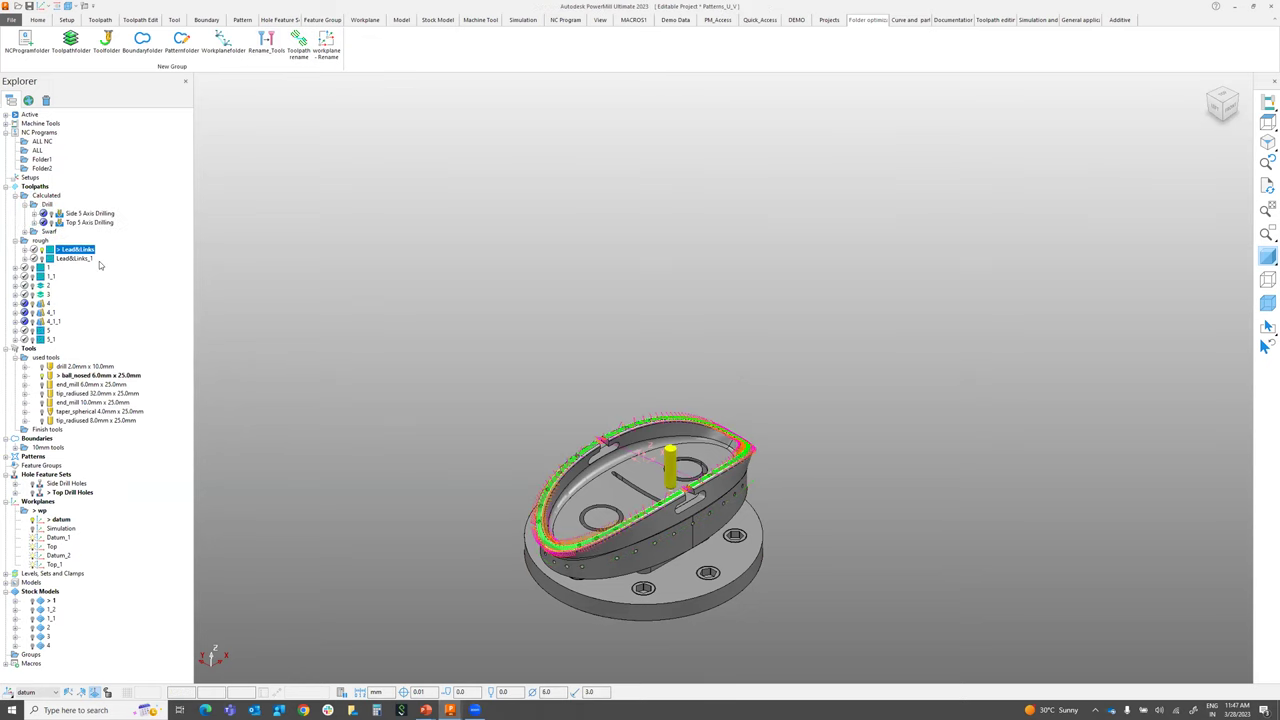
click(299, 47)
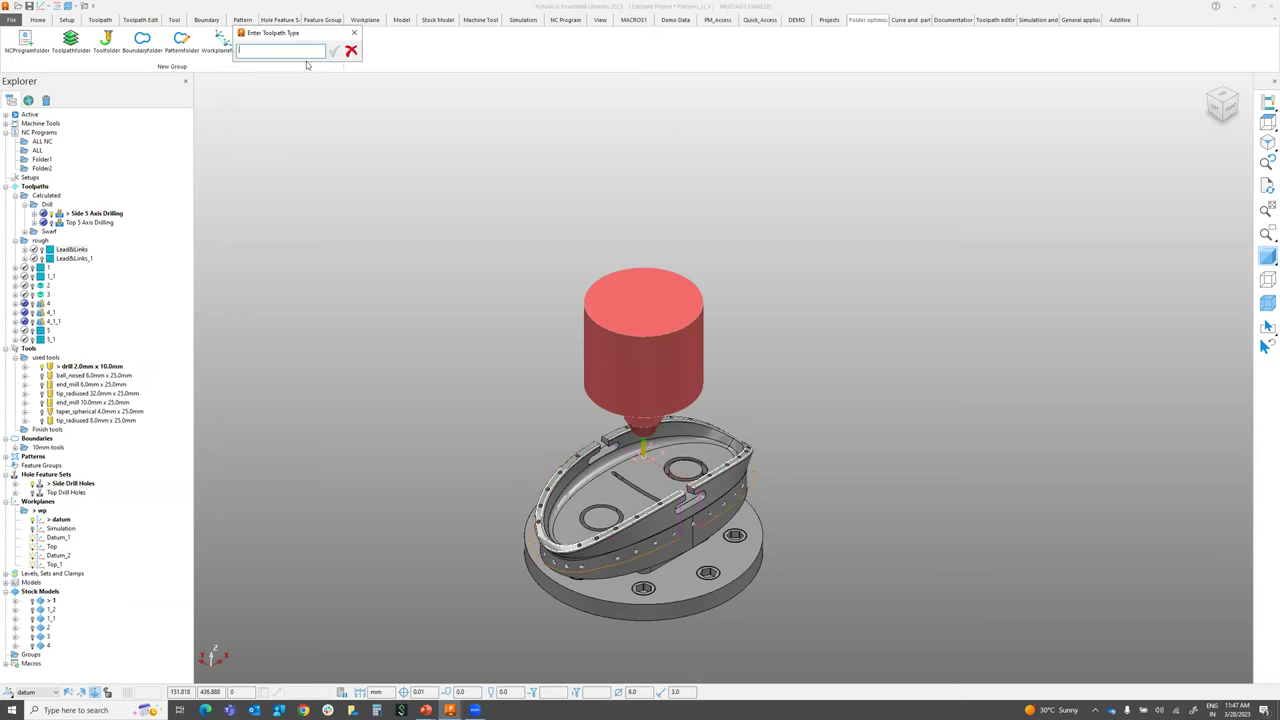
drag(280, 40, 352, 191)
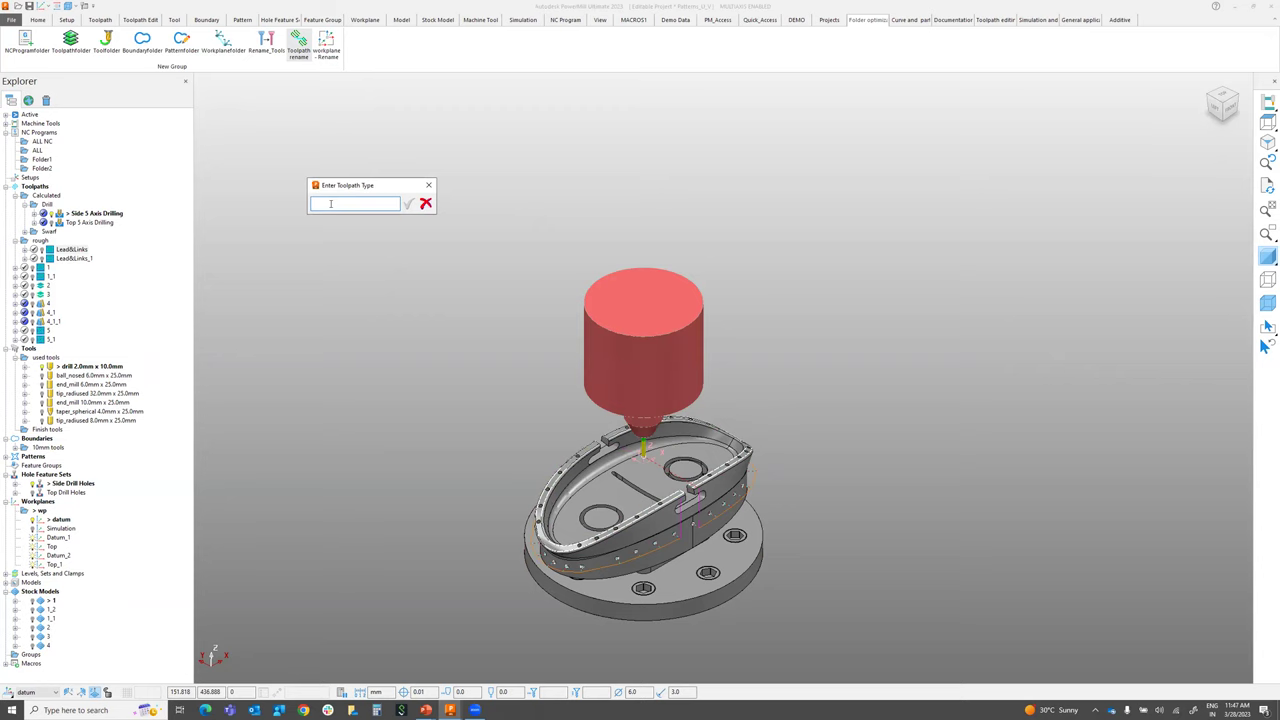
text(100)
key(Return)
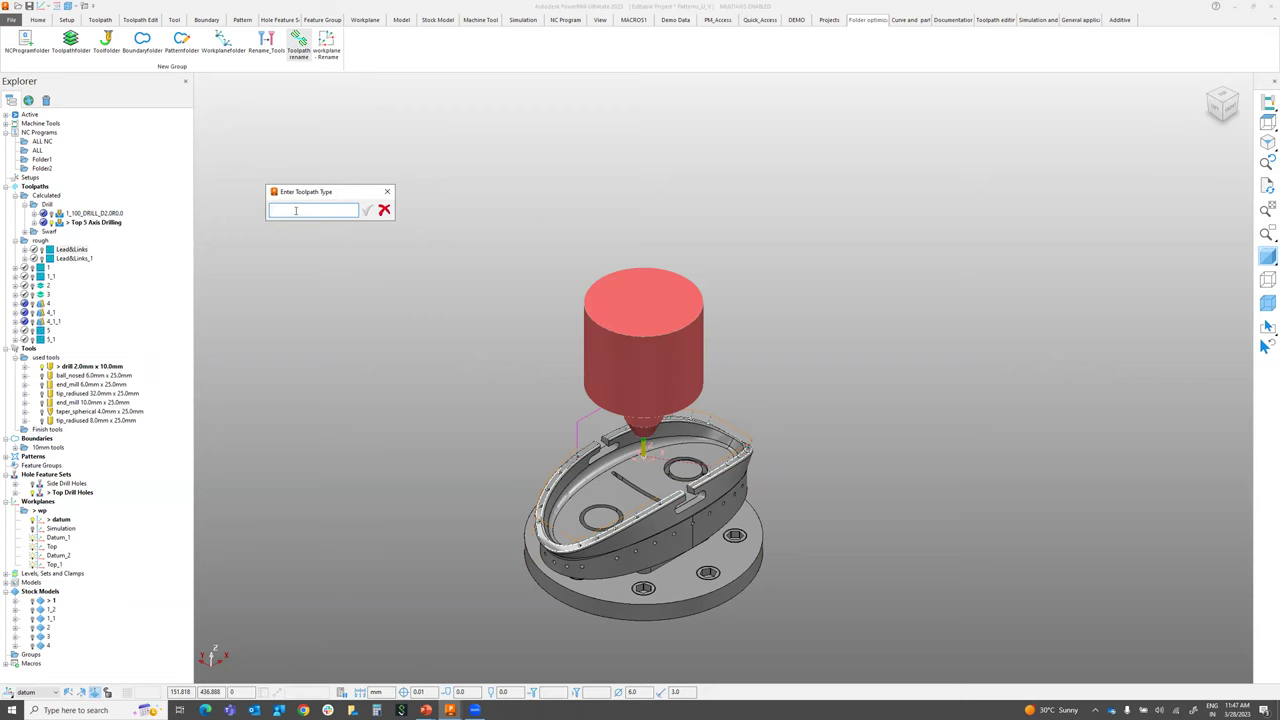
Enter O2000 as the toolpath type for Top 5 Axis Drilling and end the toolpath rename macro
text(O2000)
key(Return)
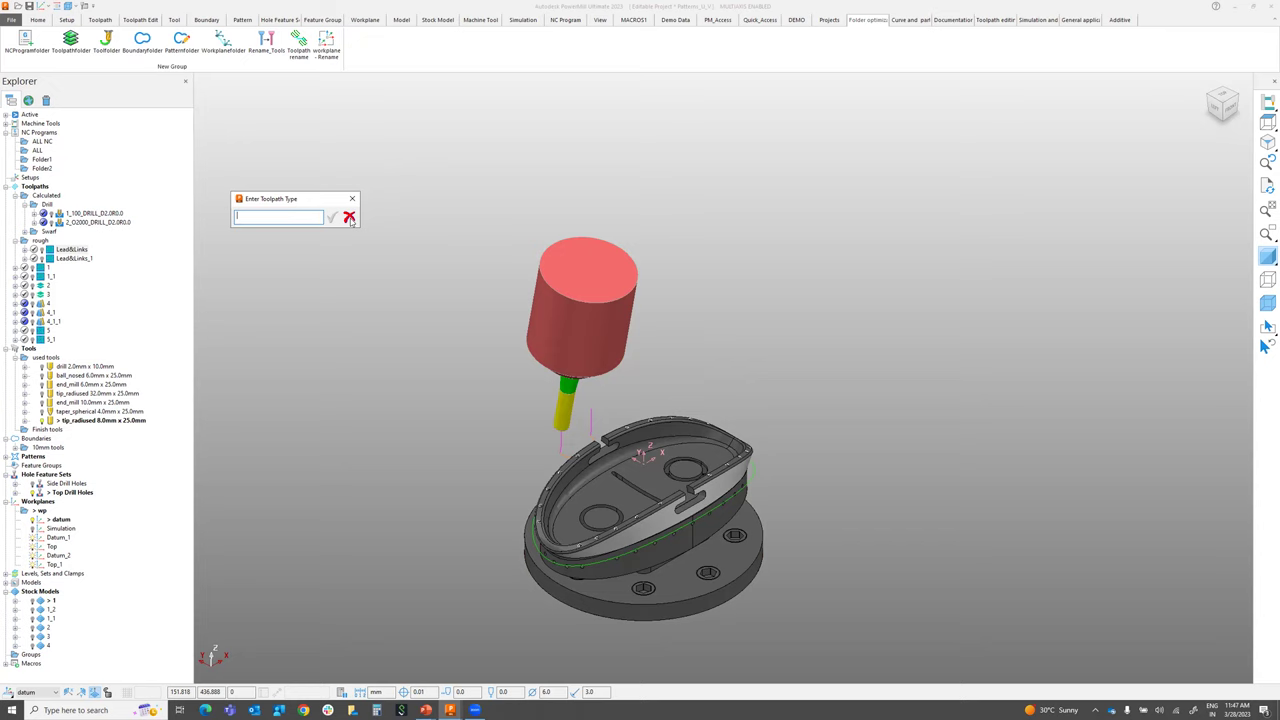
click(349, 218)
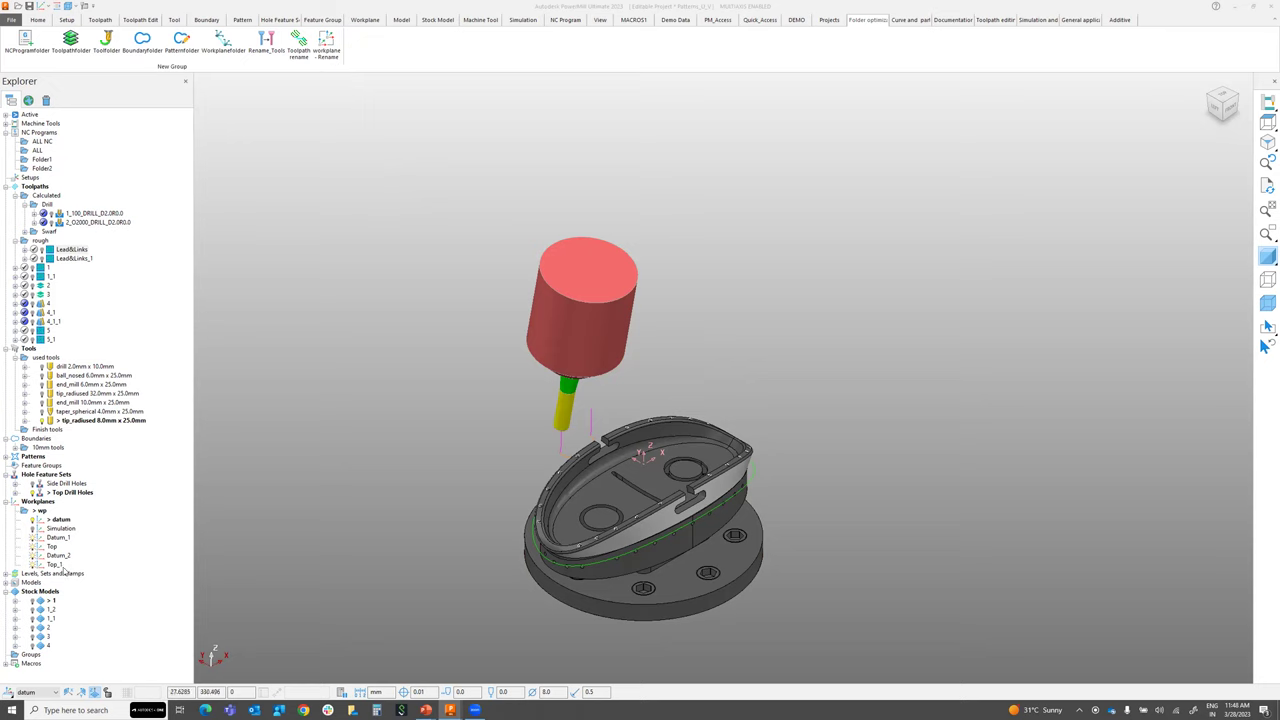
Run the workplane rename macro, rename the datum workplane as "MAIN WP", and cancel renaming the remaining workplanes
click(327, 45)
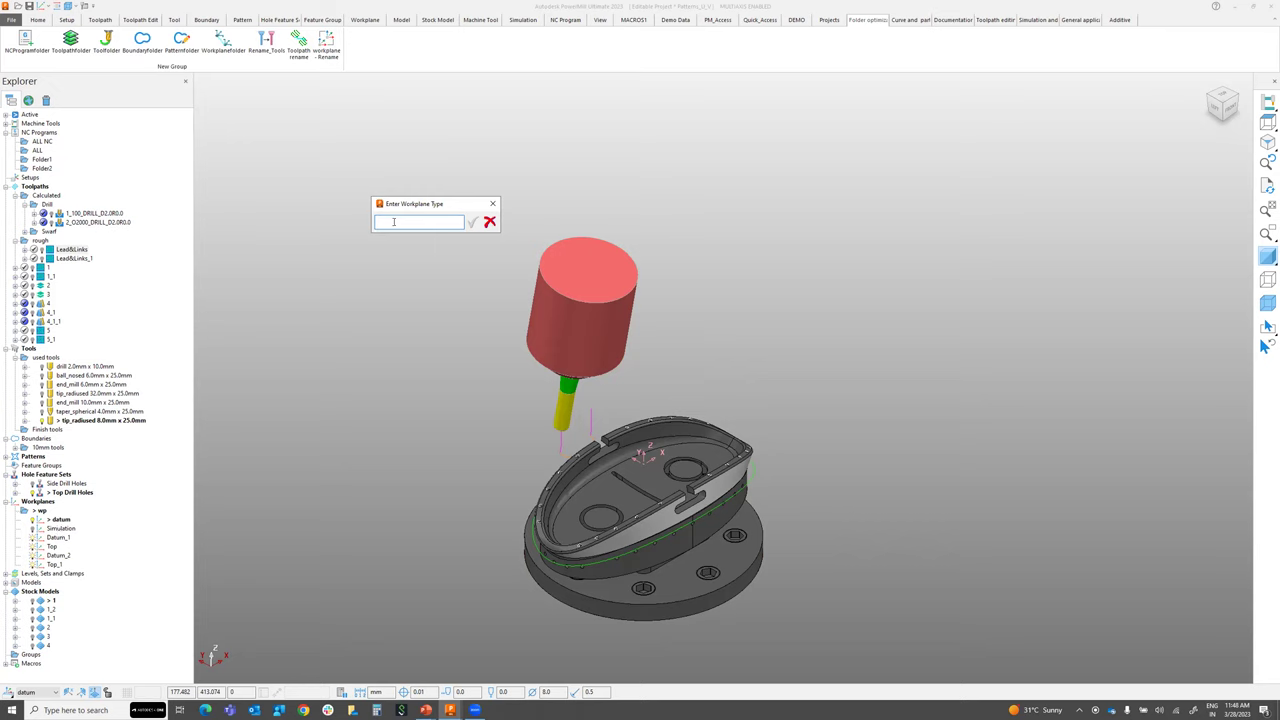
text(M)
key(BackSpace)
text(MAIN WO)
key(BackSpace)
text(P)
click(472, 222)
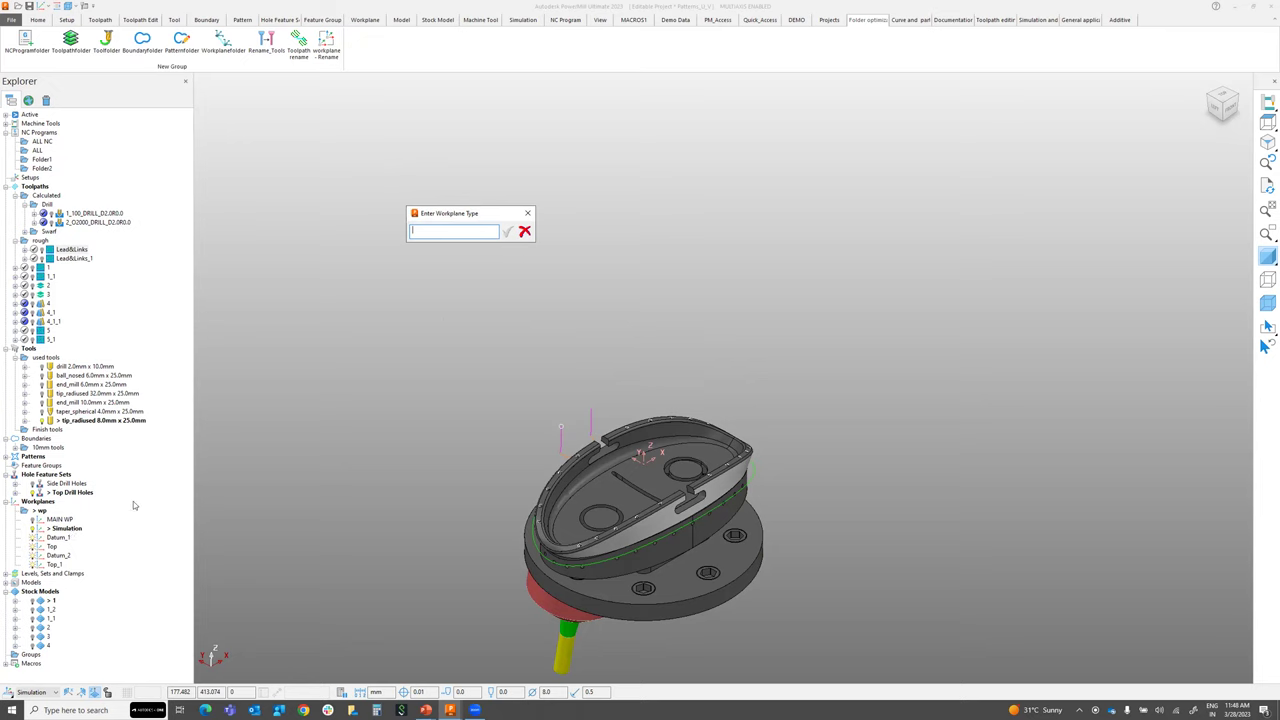
click(526, 233)
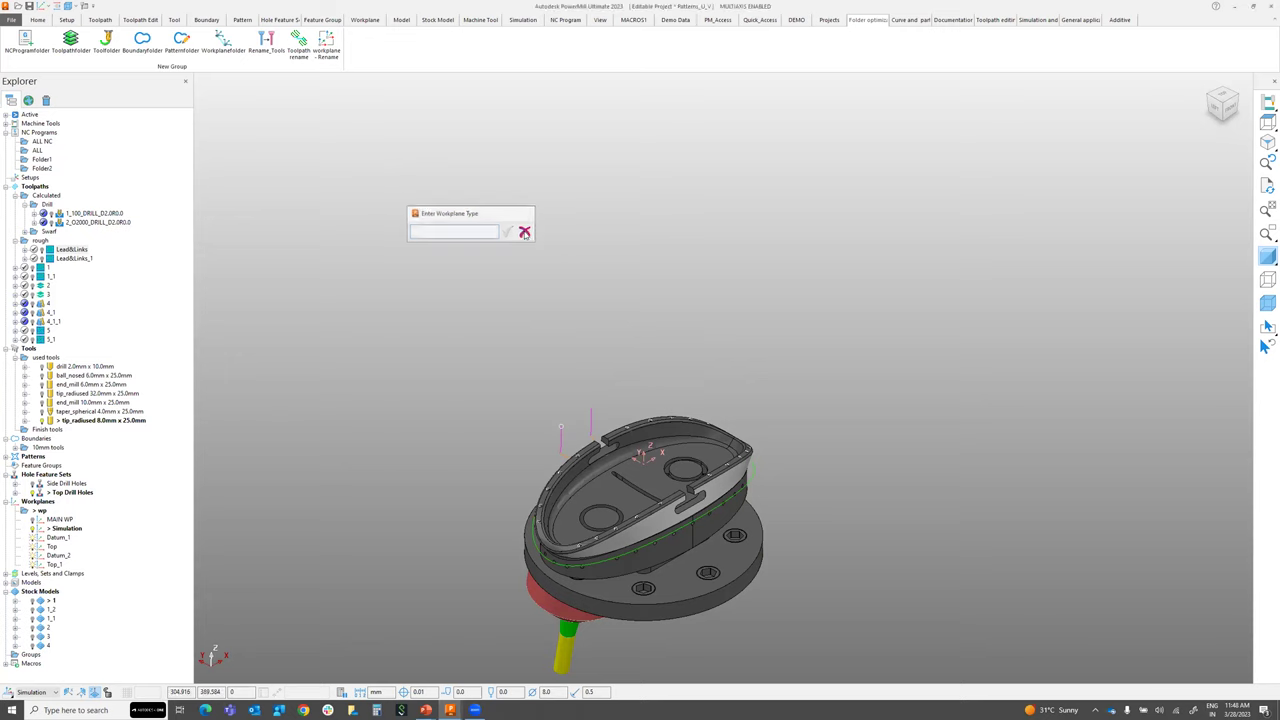
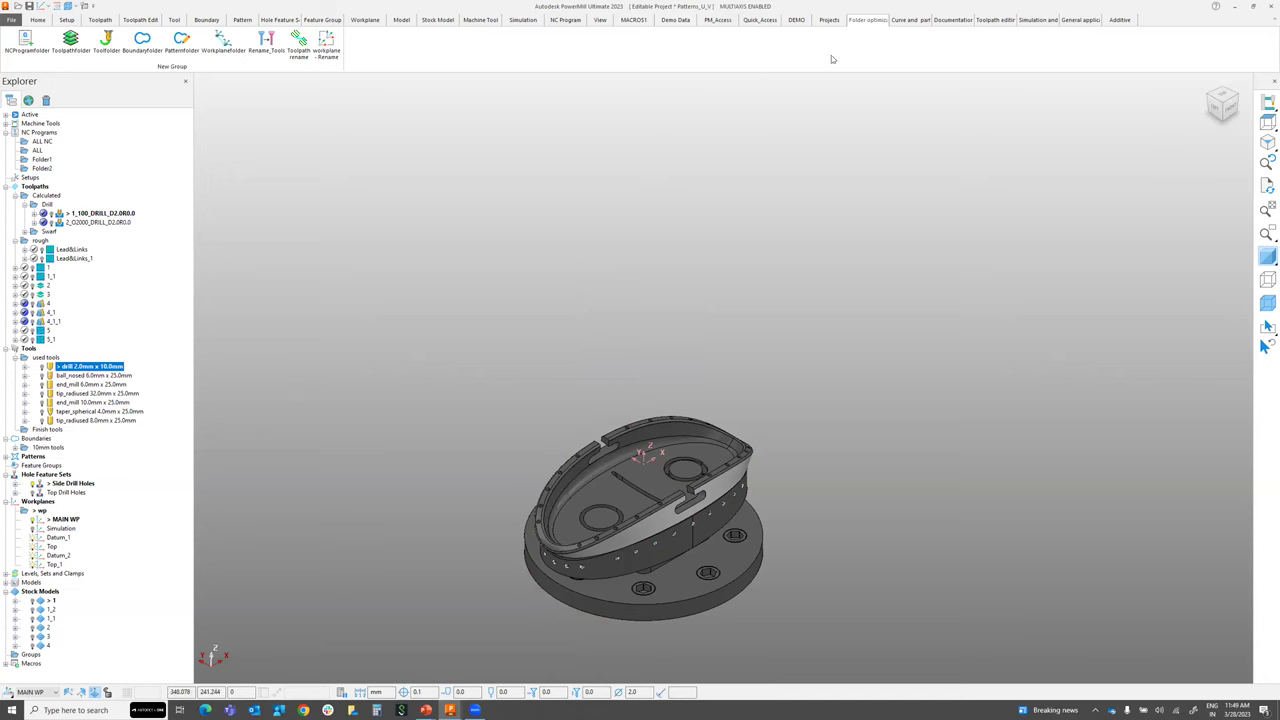
Select the fillet surface around the pocket floor and run the CentreLinePatternU macro on it
click(909, 24)
mouse_move(650, 333)
middle_down()
mouse_move(648, 362)
mouse_move(653, 308)
middle_up()
scroll(653, 308, up, 5)
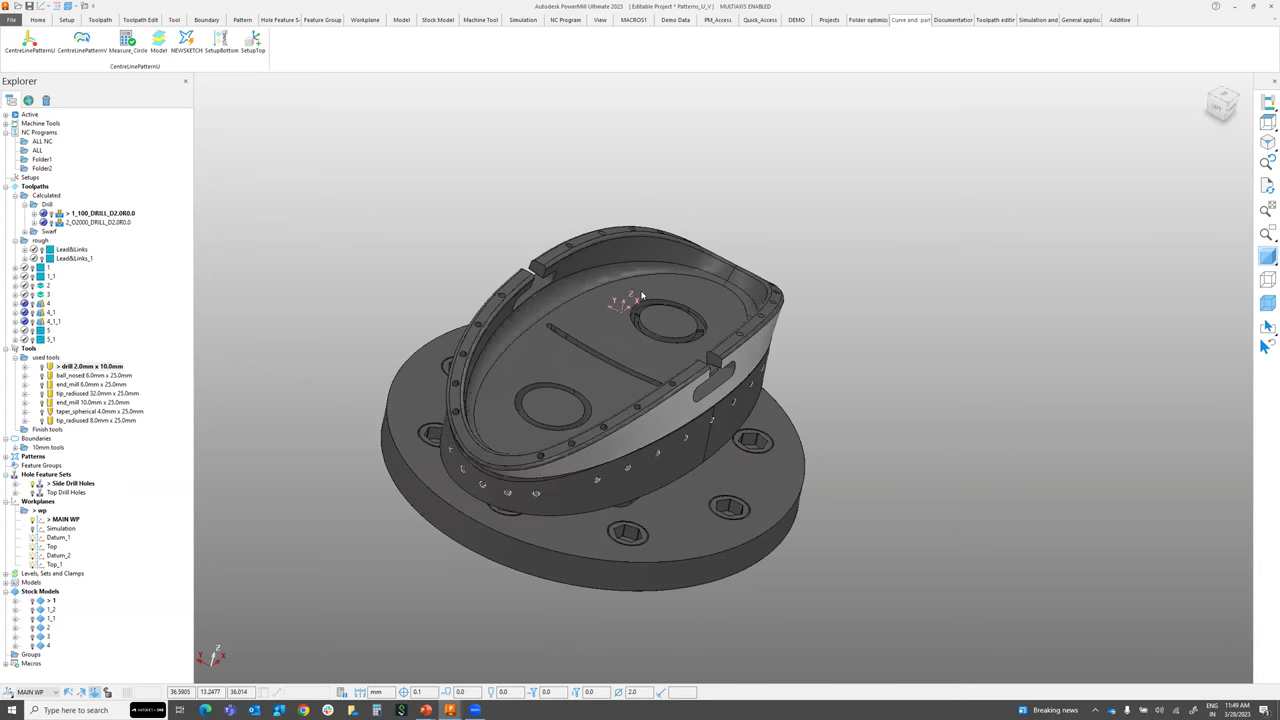
middle_drag(625, 514, 749, 520)
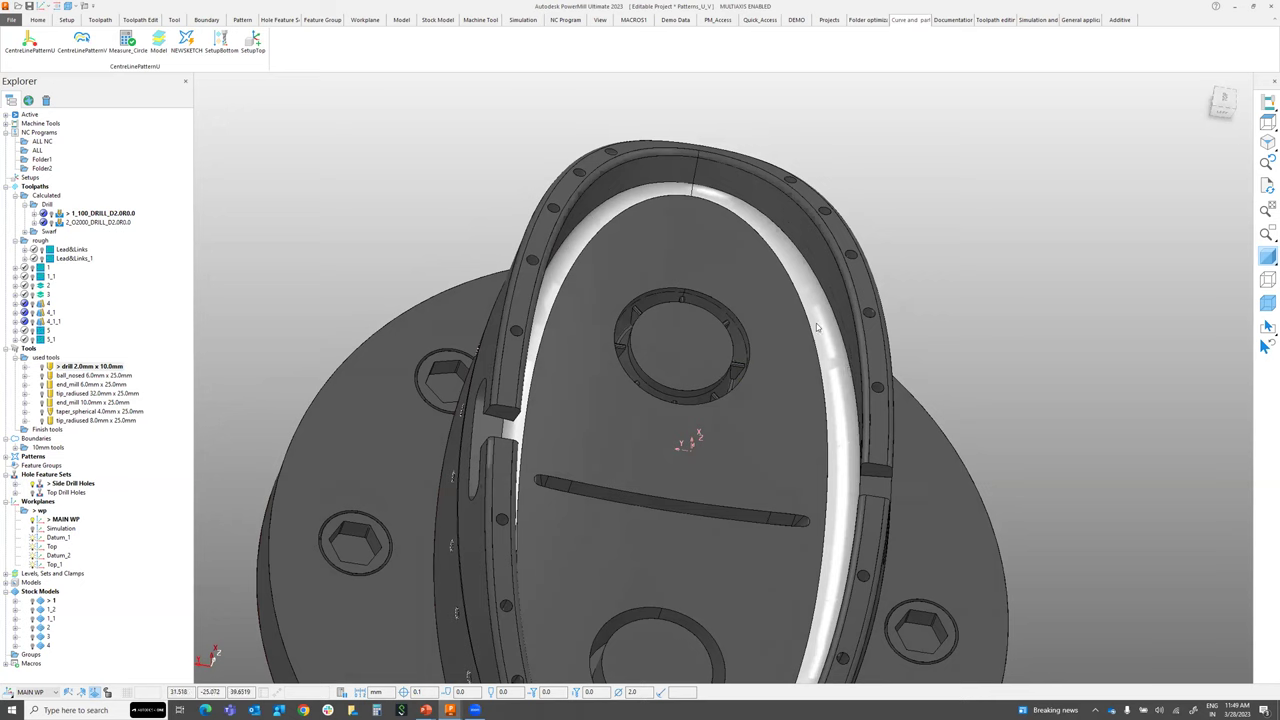
scroll(852, 432, up, 3)
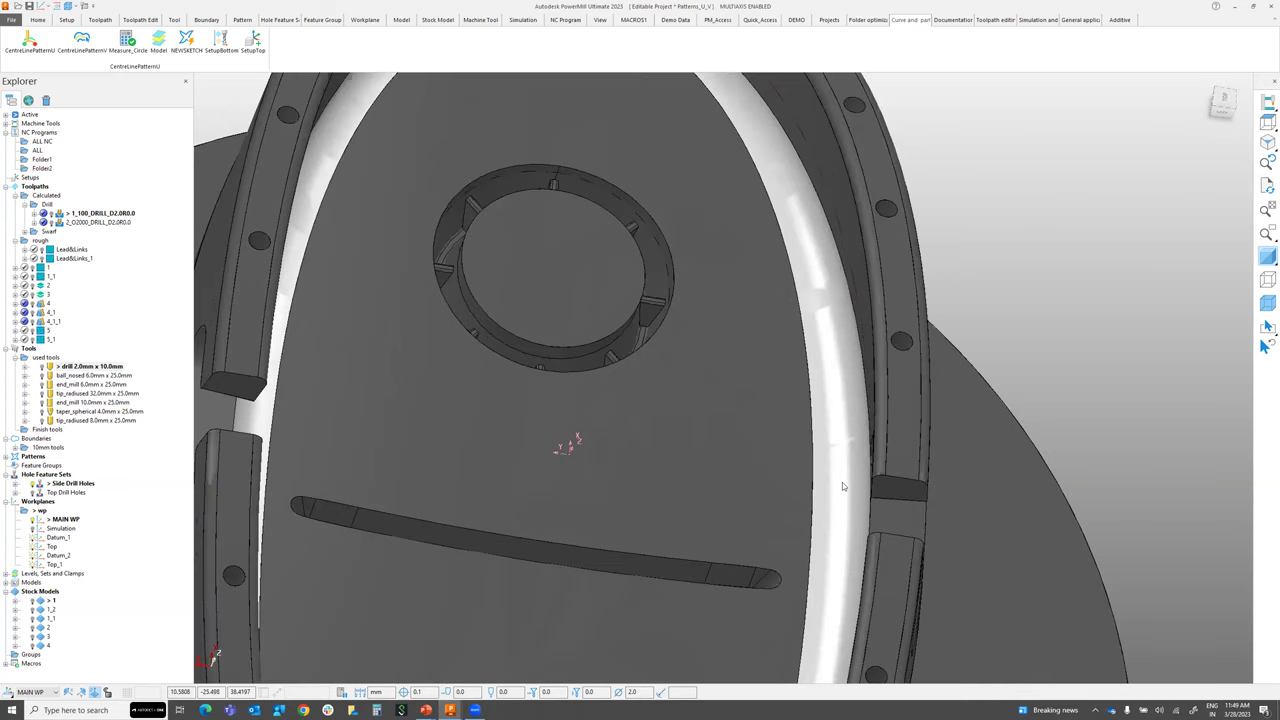
scroll(780, 369, down, 3)
scroll(663, 290, up, 5)
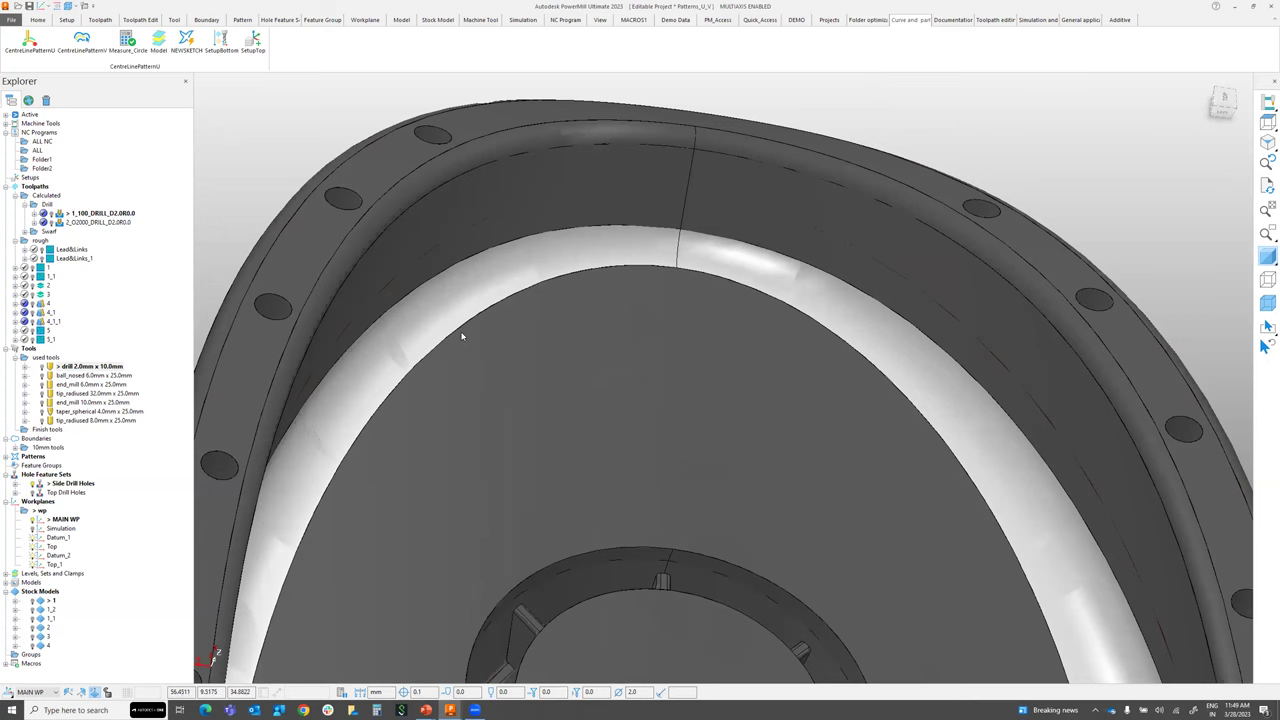
scroll(460, 338, down, 5)
middle_drag(560, 366, 510, 343)
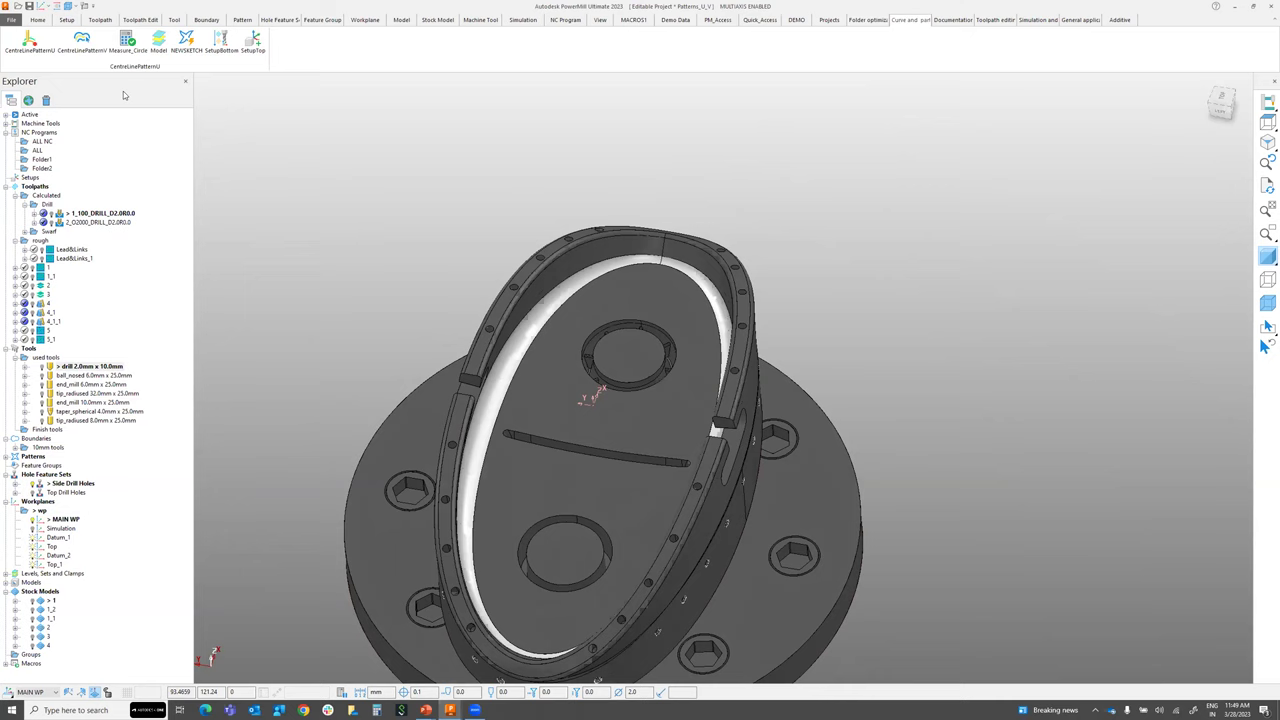
click(22, 45)
Hide the side drill hole features and check the centre-line curve with model shading off, restoring the shading at the end
middle_drag(591, 513, 789, 491)
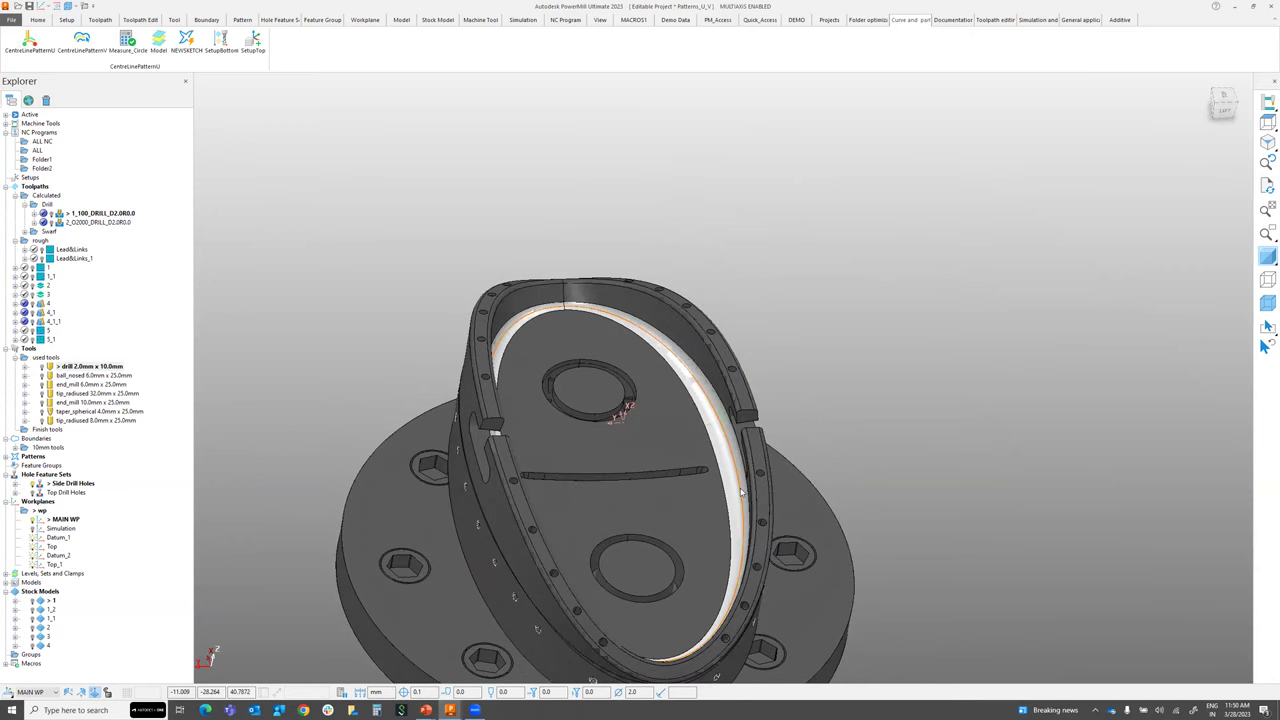
scroll(741, 492, up, 5)
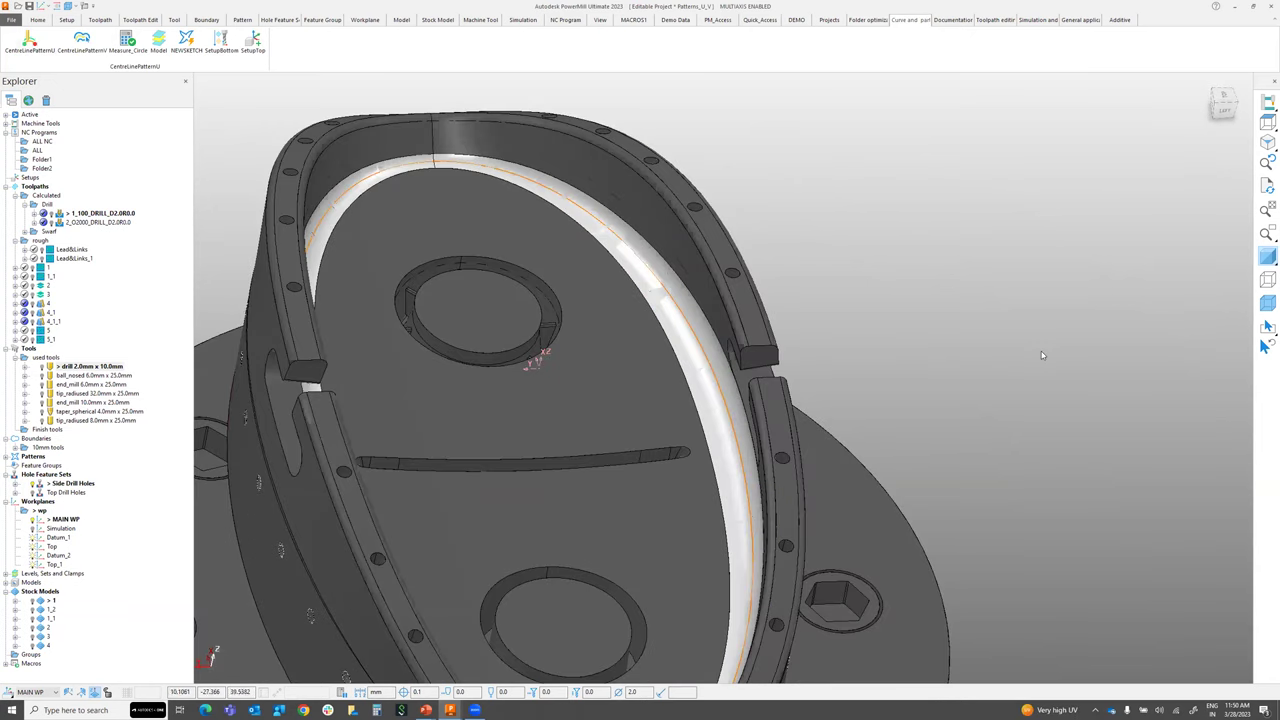
click(1267, 258)
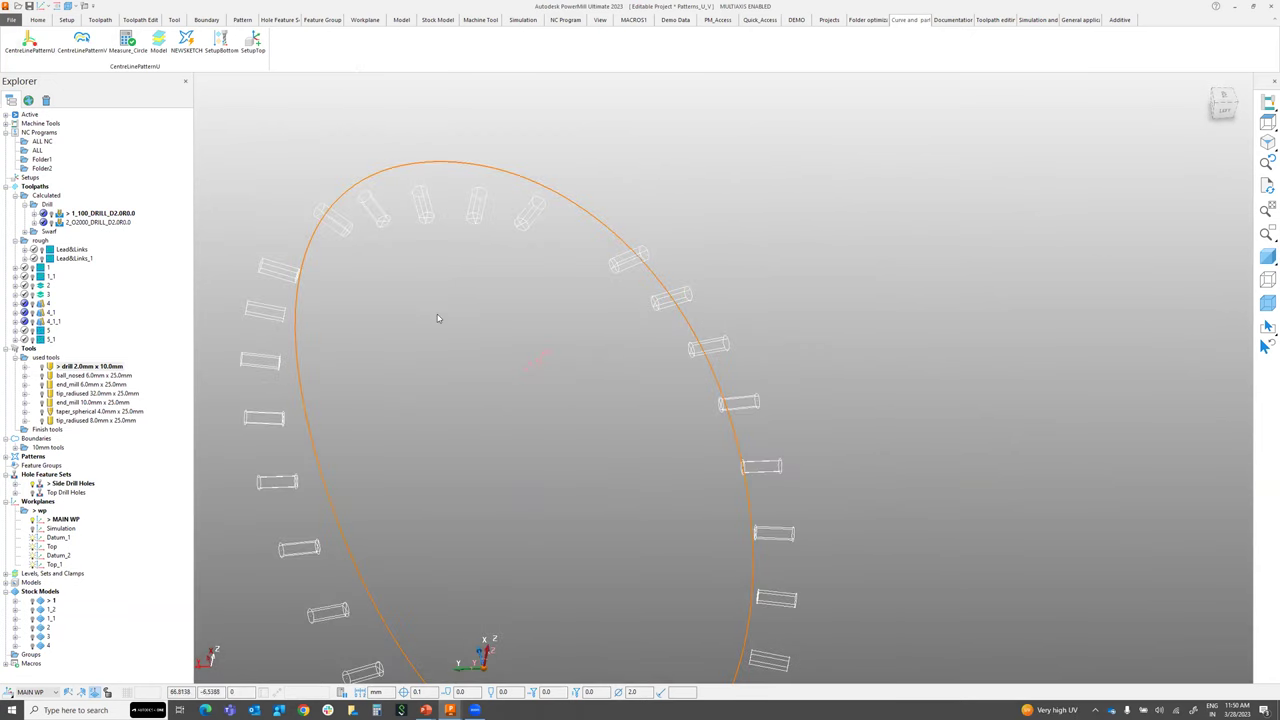
click(36, 488)
scroll(593, 410, down, 3)
middle_drag(593, 410, 718, 449)
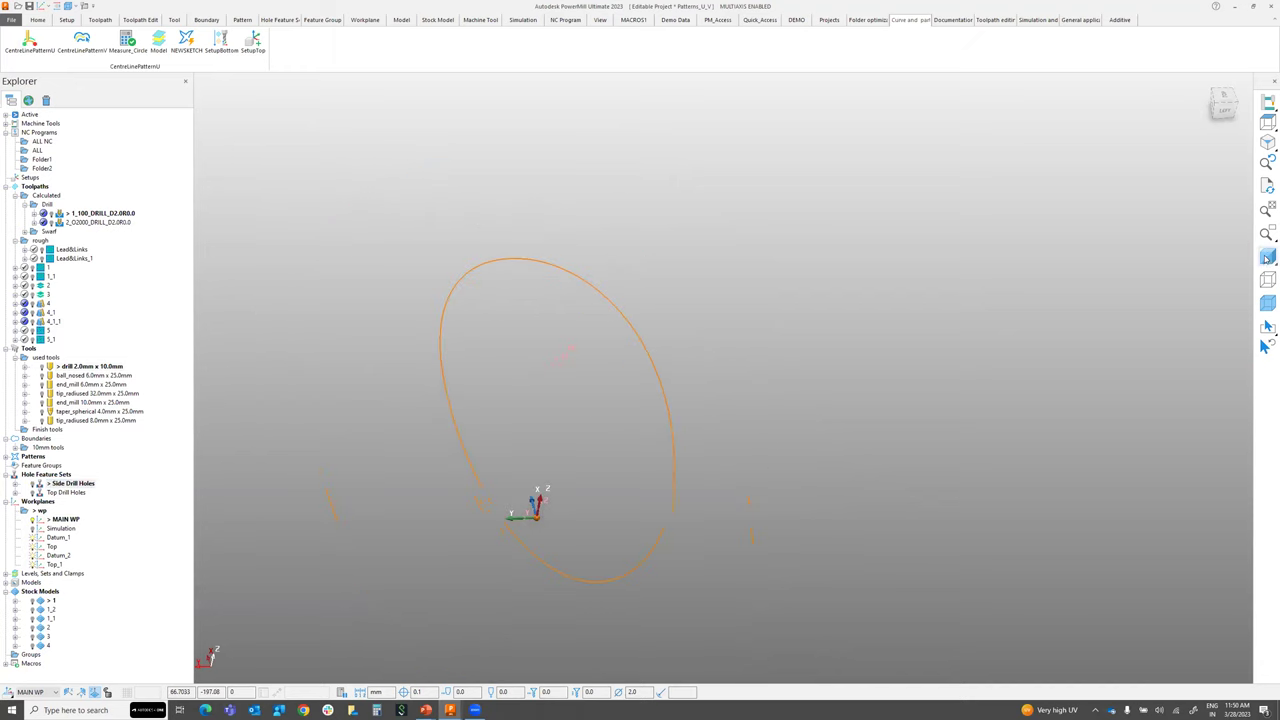
click(1267, 258)
middle_drag(605, 325, 418, 314)
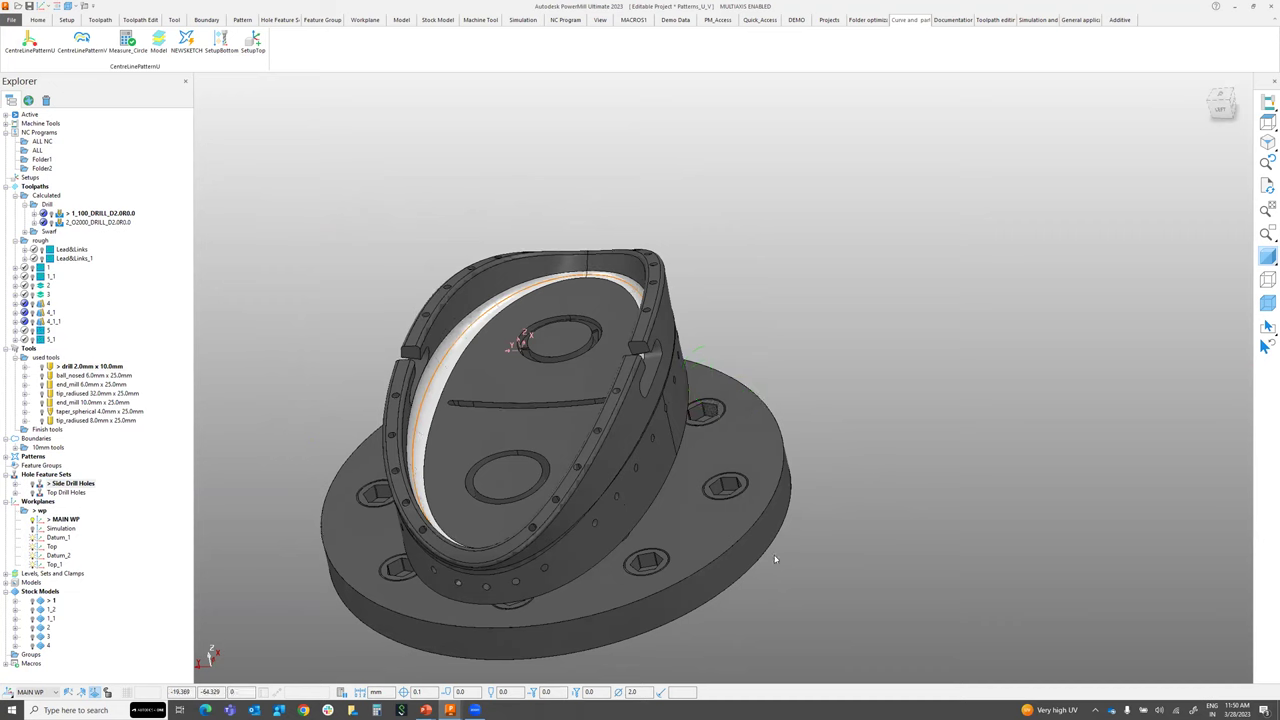
Run the CentreLinePatternV macro on the outer side face of the round base and inspect the curve from several angles
middle_drag(766, 540, 450, 418)
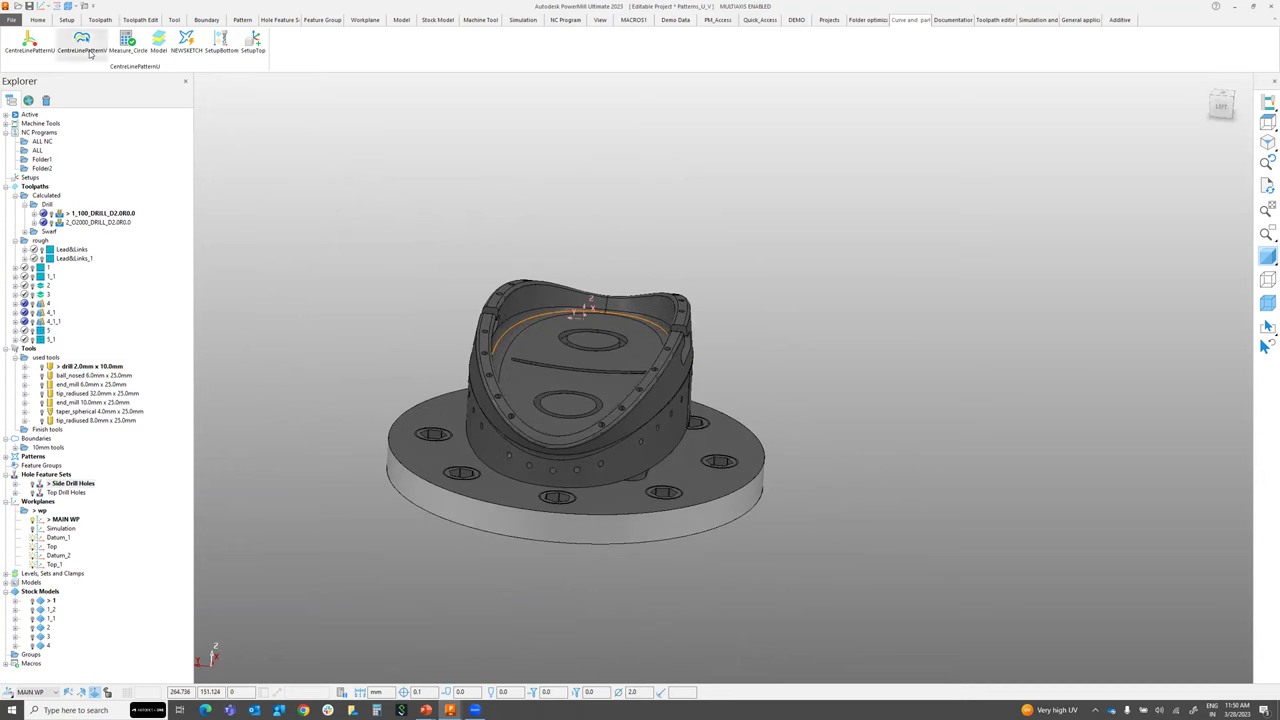
middle_drag(442, 315, 414, 505)
scroll(448, 458, up, 3)
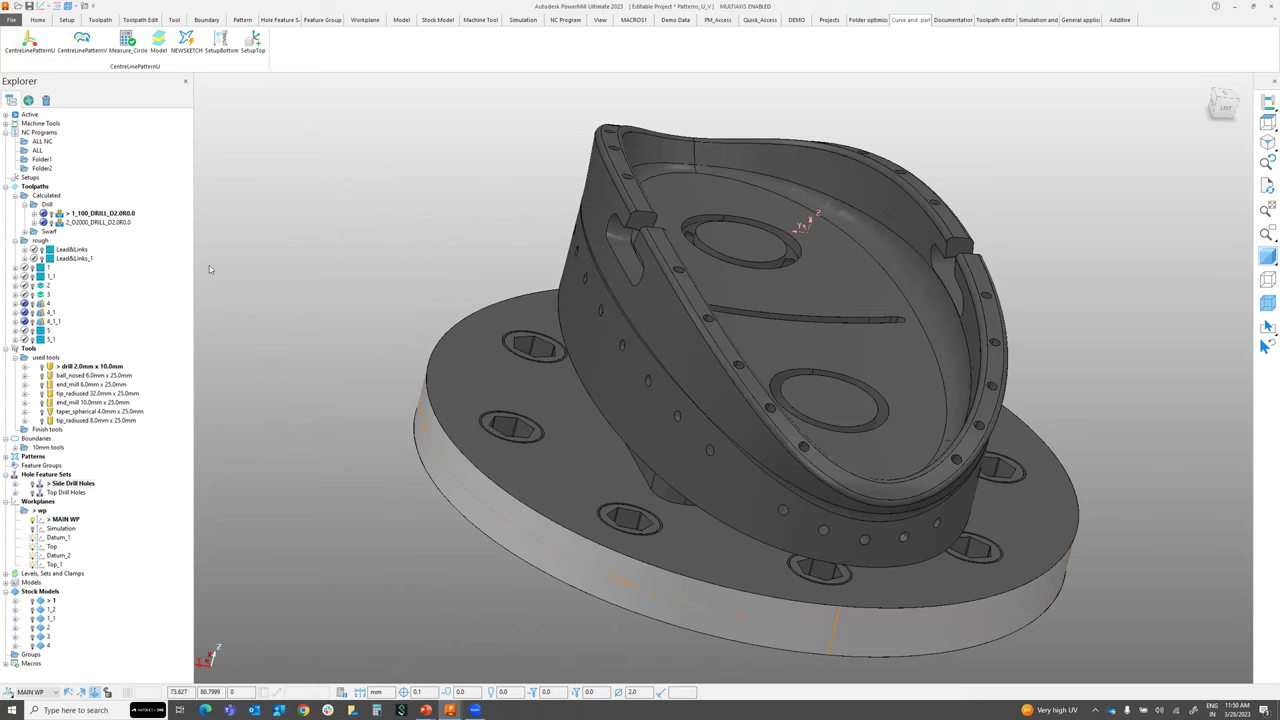
scroll(210, 268, down, 3)
middle_drag(600, 400, 636, 420)
scroll(651, 443, up, 5)
scroll(655, 431, down, 5)
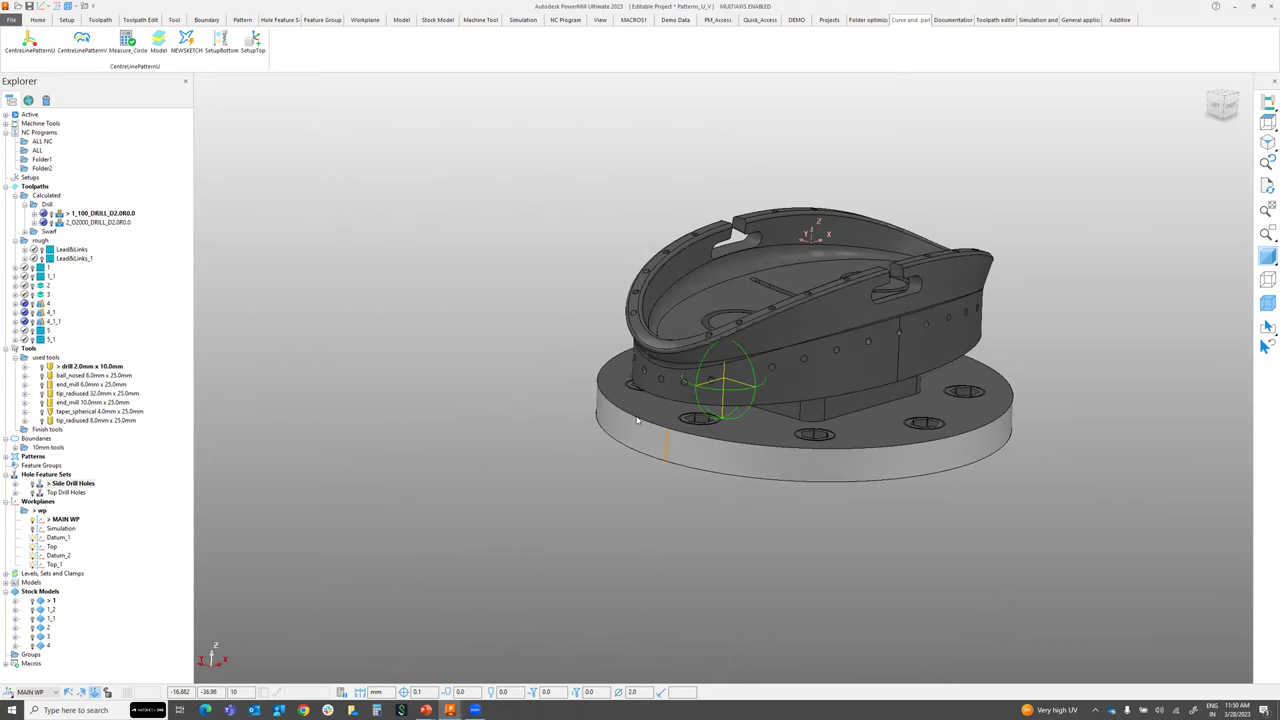
shift+middle_drag(851, 391, 737, 357)
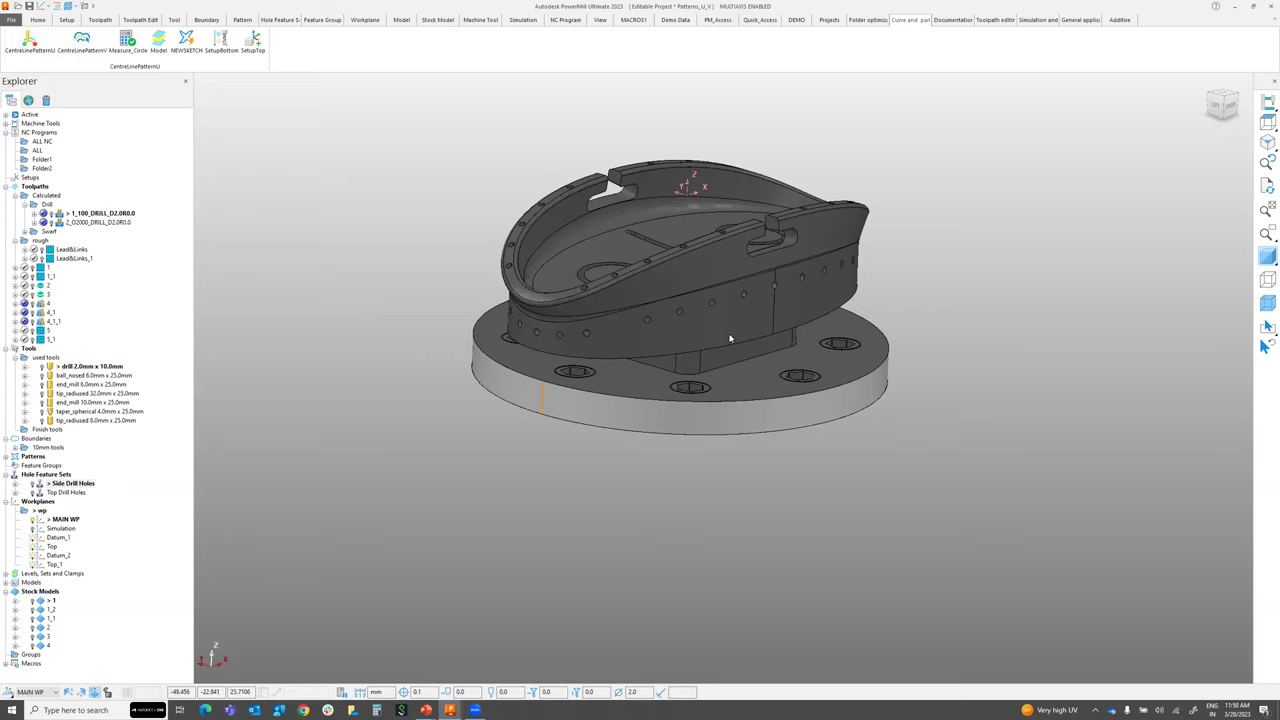
middle_drag(715, 338, 505, 215)
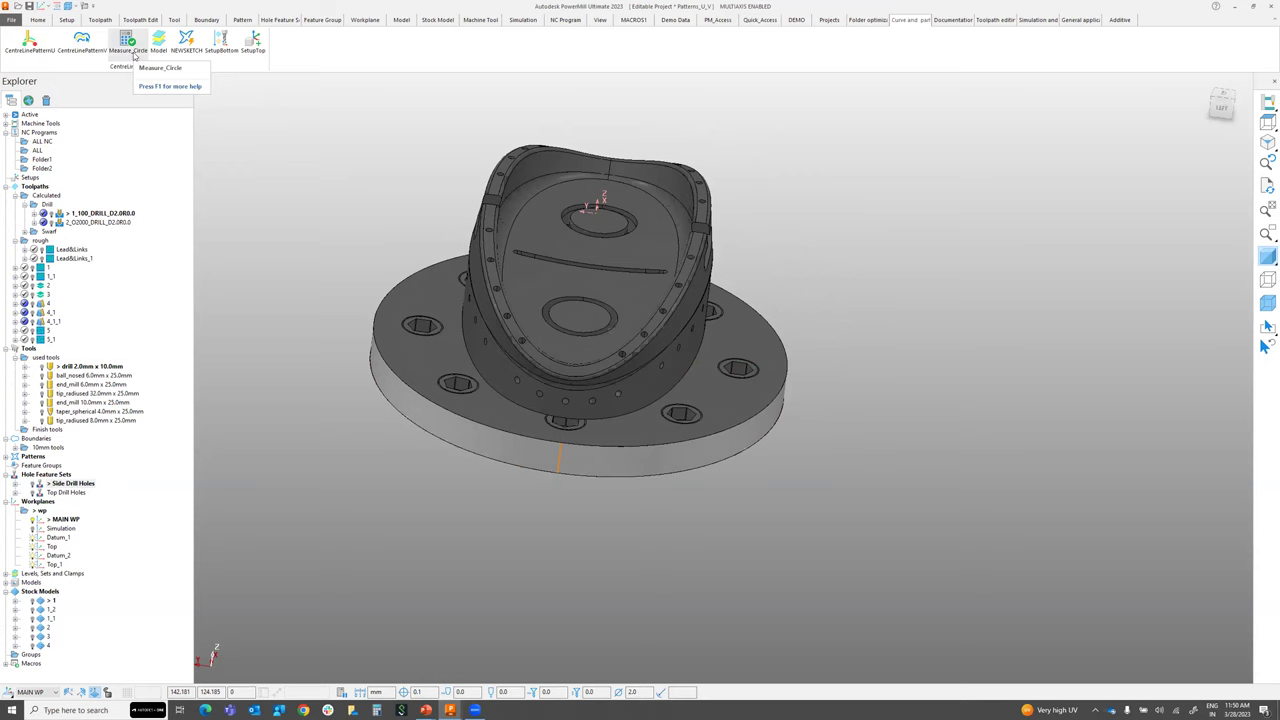
Open the standard Measure dialog to view its geometry measuring options, and close it
click(39, 20)
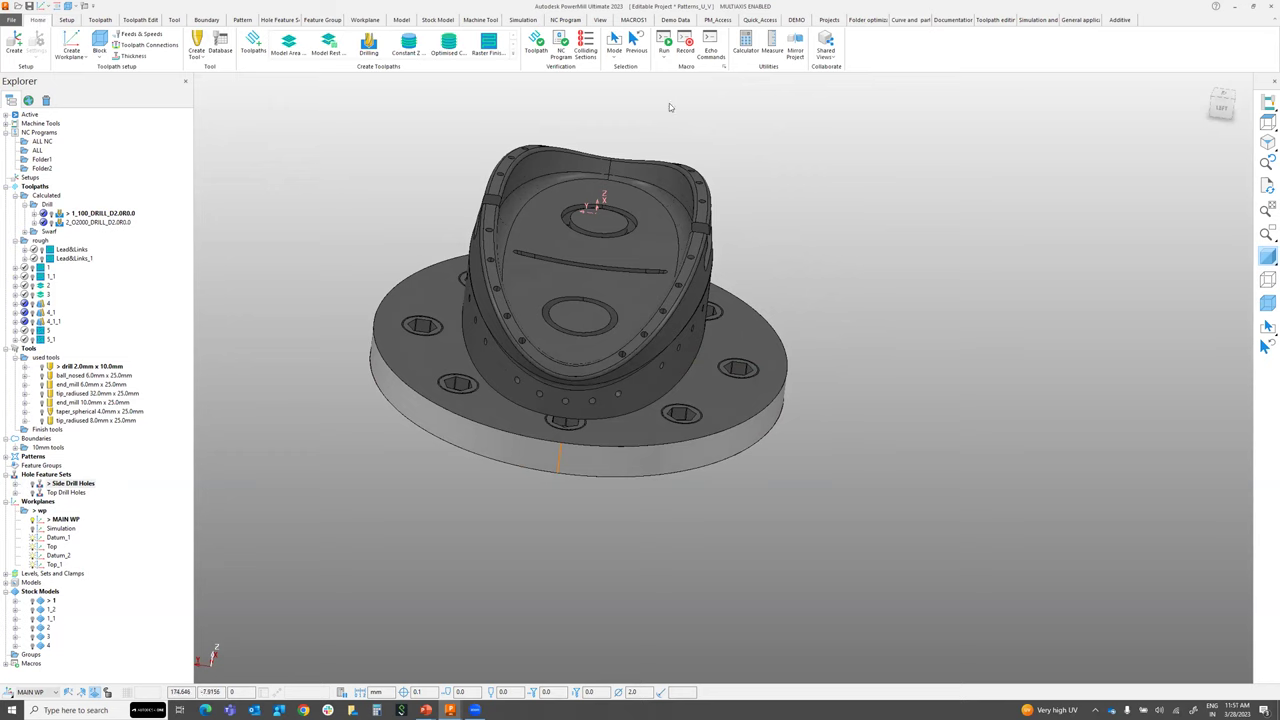
click(772, 45)
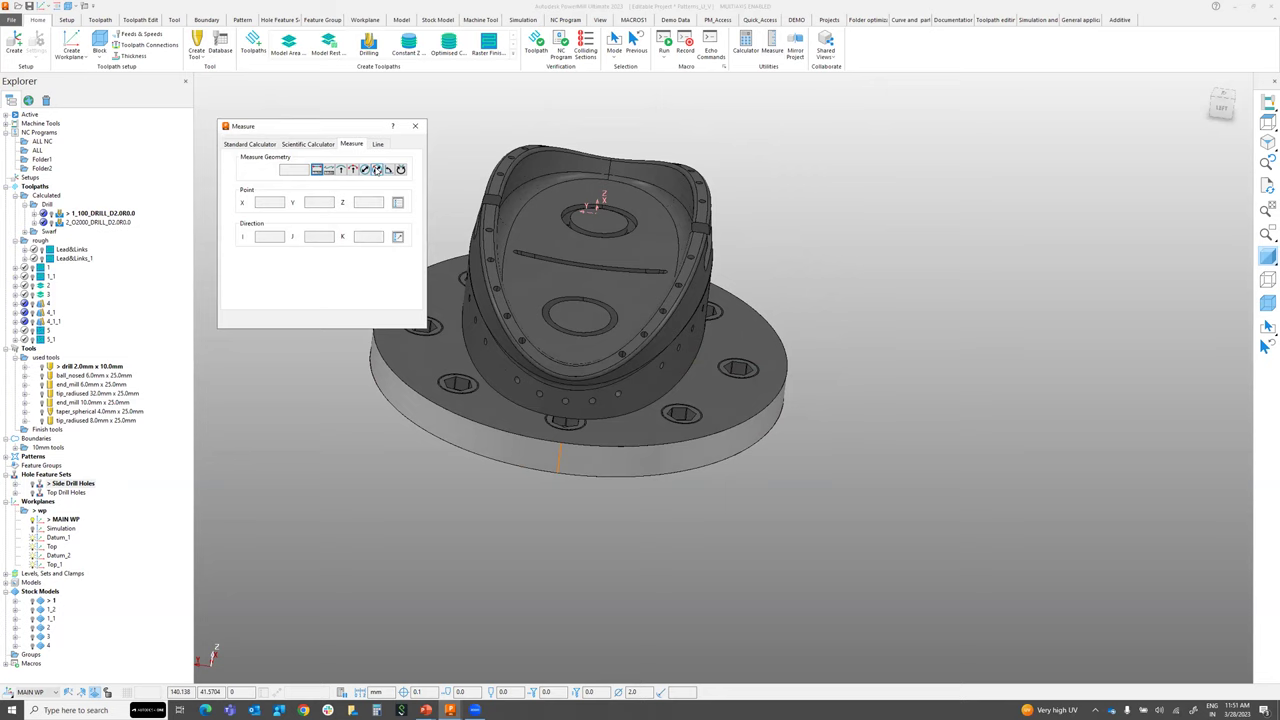
click(415, 126)
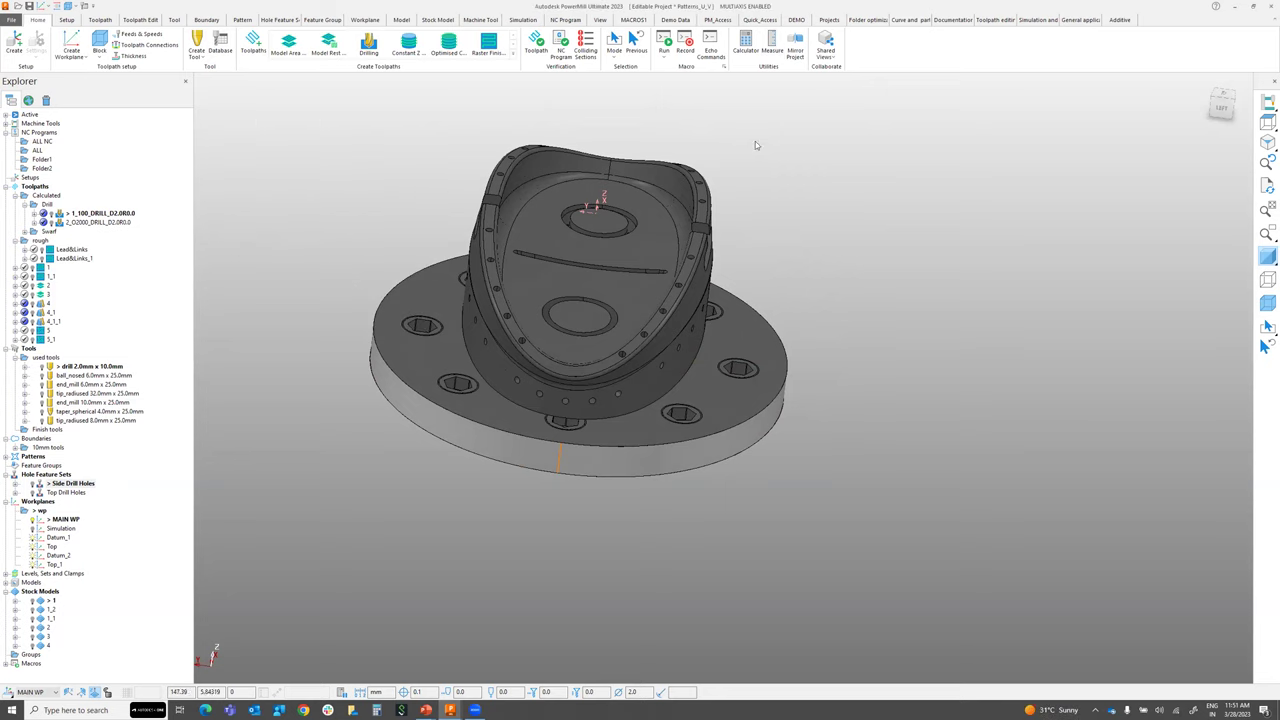
Run the Measure_Circle macro, measure a small rim hole using three points on its edge, and accept the position
click(909, 22)
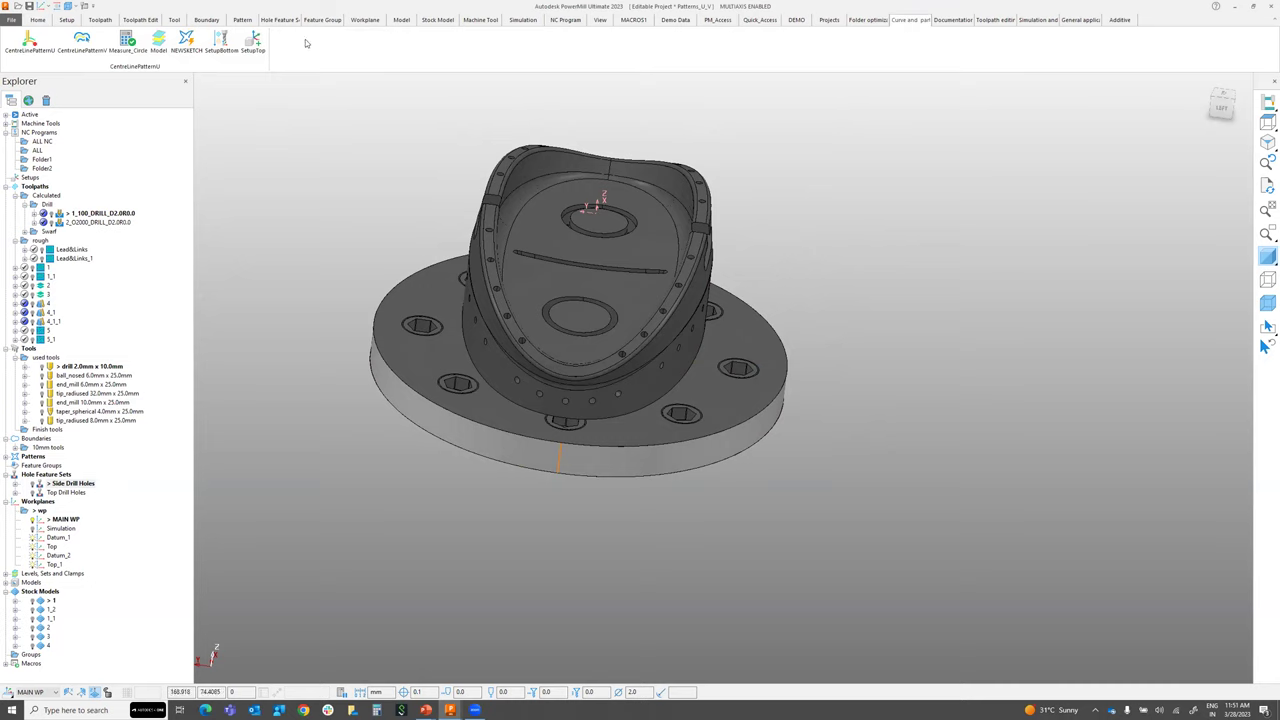
click(128, 46)
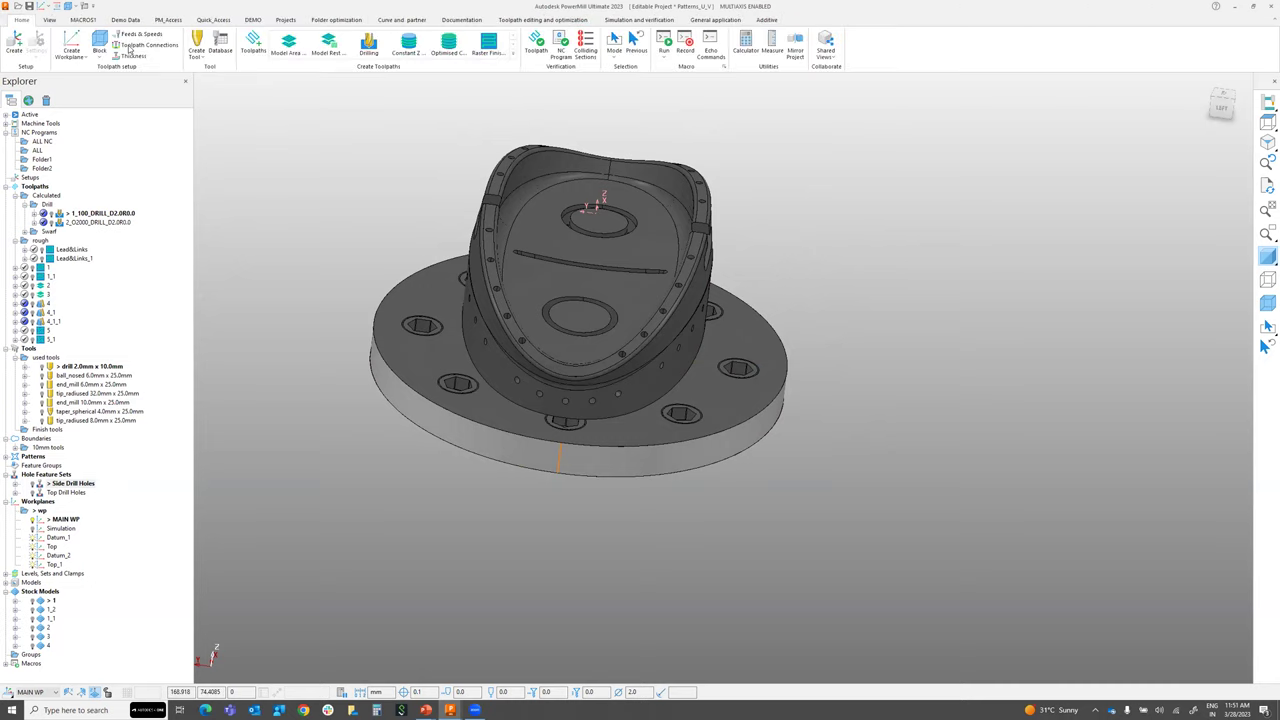
scroll(468, 226, up, 6)
click(466, 227)
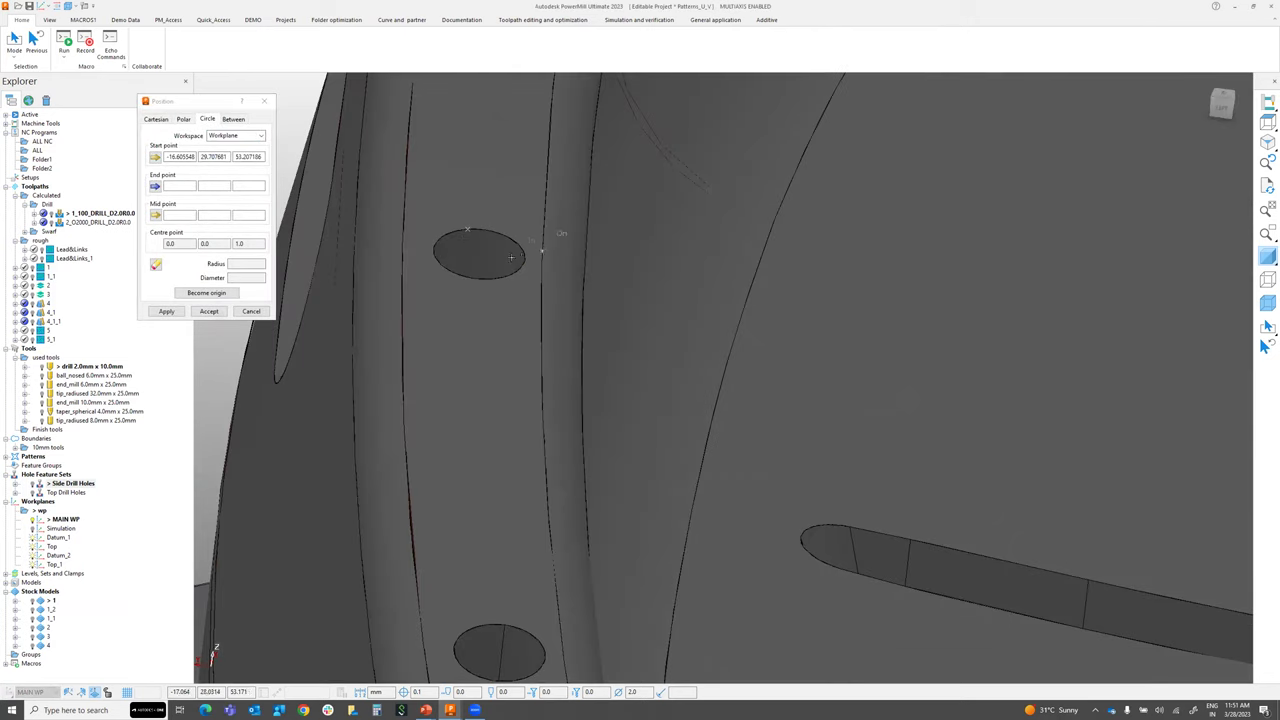
click(523, 262)
click(439, 263)
click(237, 157)
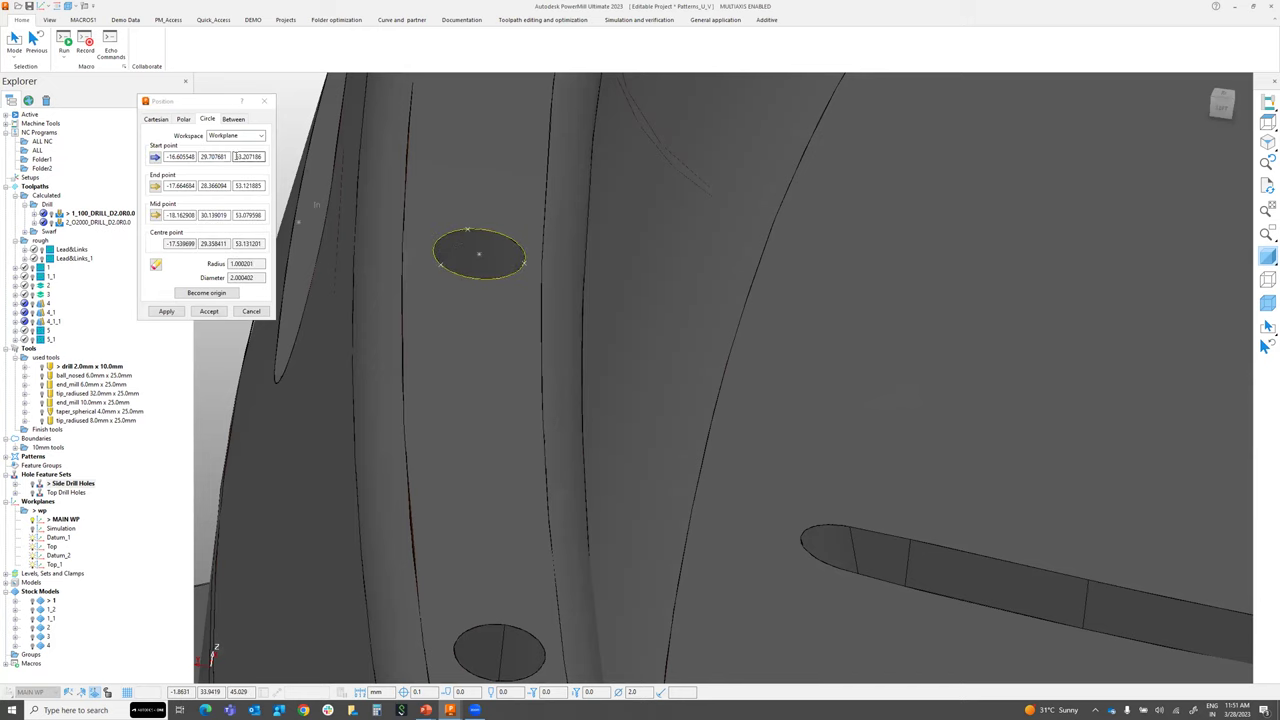
scroll(566, 225, down, 3)
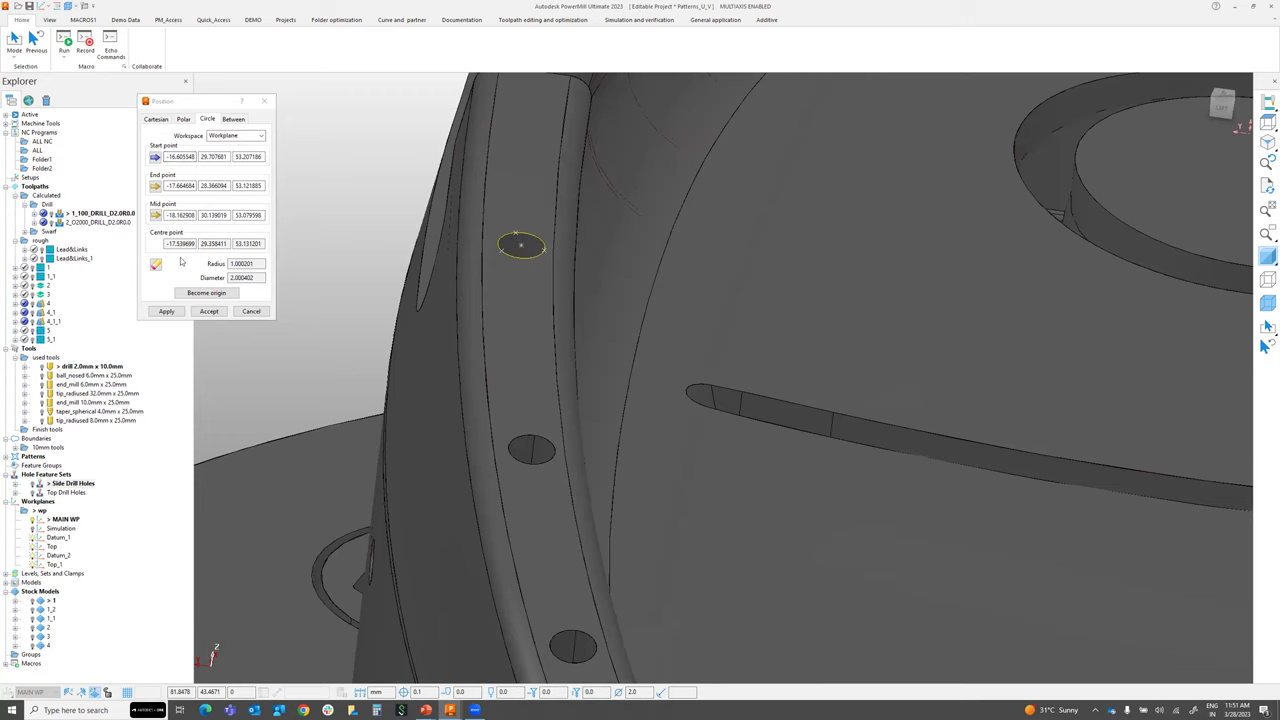
click(171, 157)
key(ctrl+1)
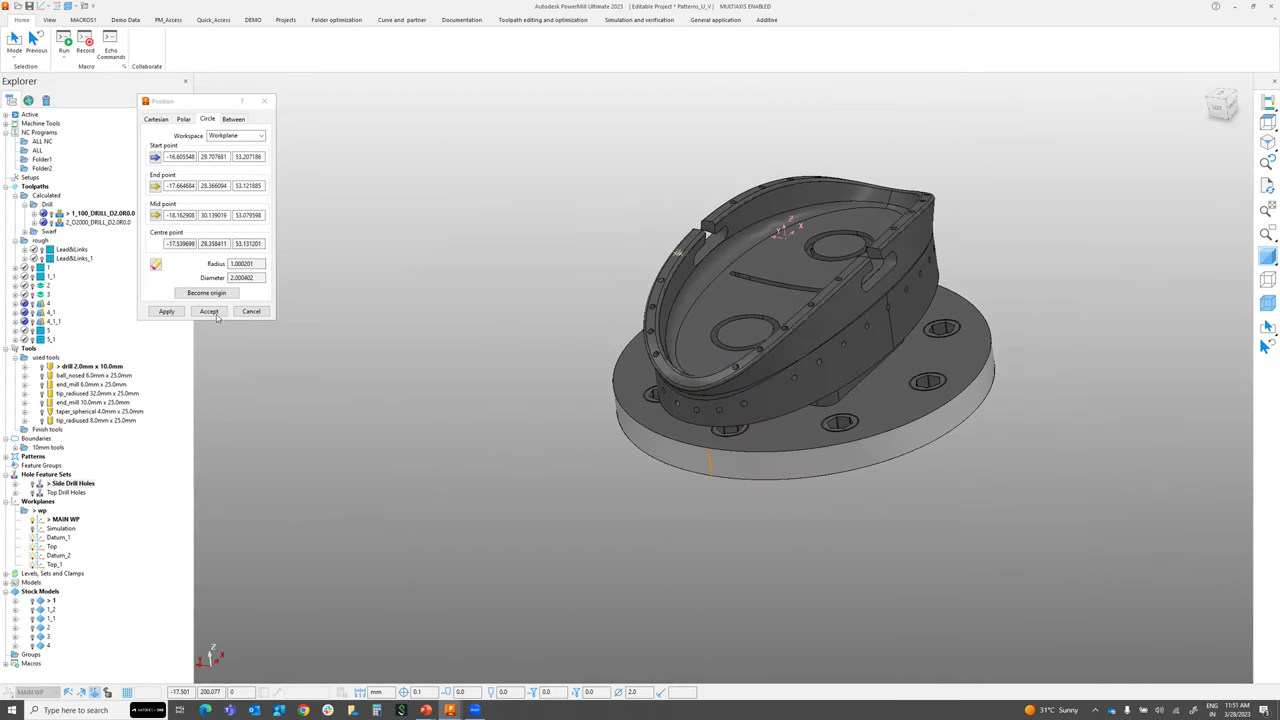
key(Return)
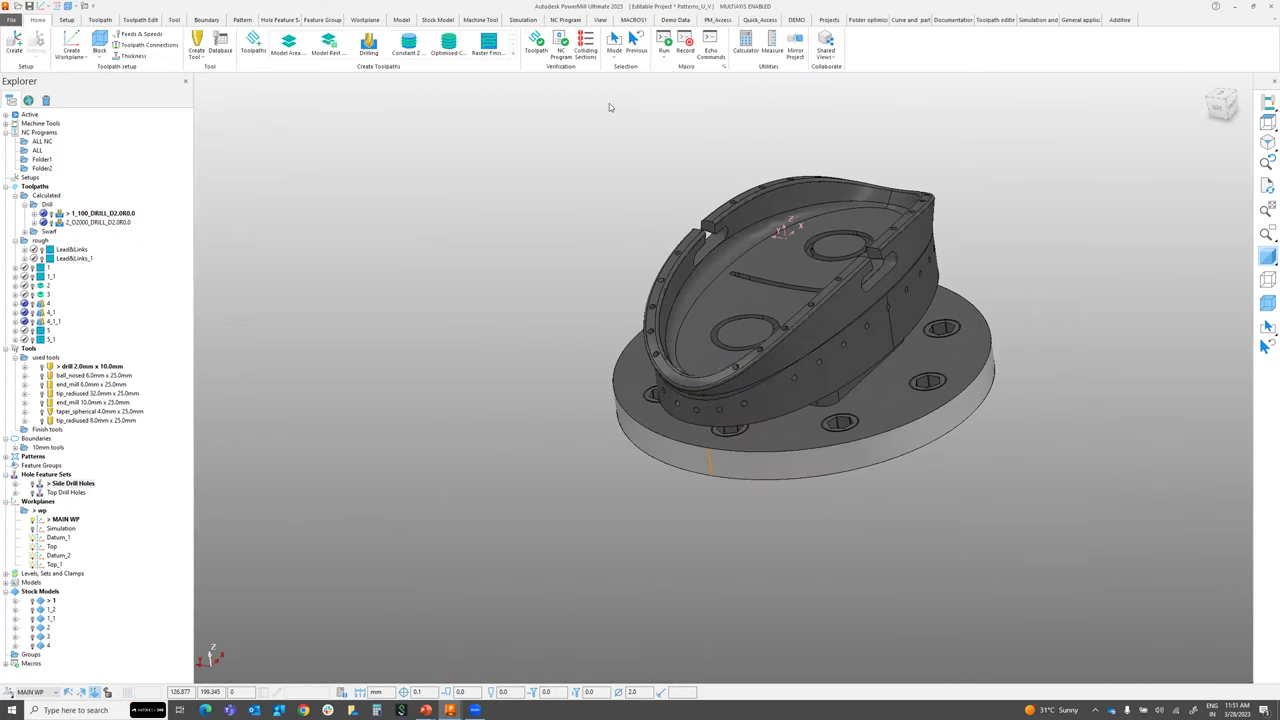
Select the front U-shaped top rim face, create its boundary with the Model macro, and check it with the model shading off
click(905, 24)
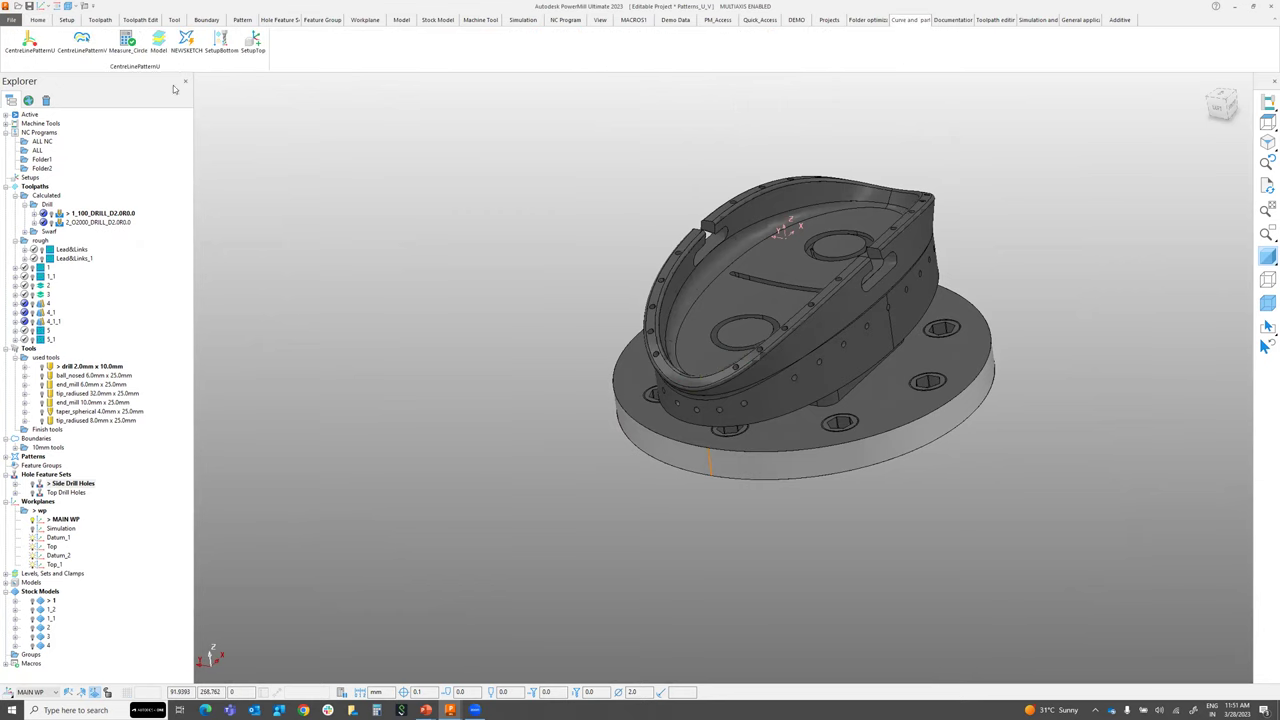
shift+middle_drag(835, 330, 669, 305)
scroll(669, 305, up, 2)
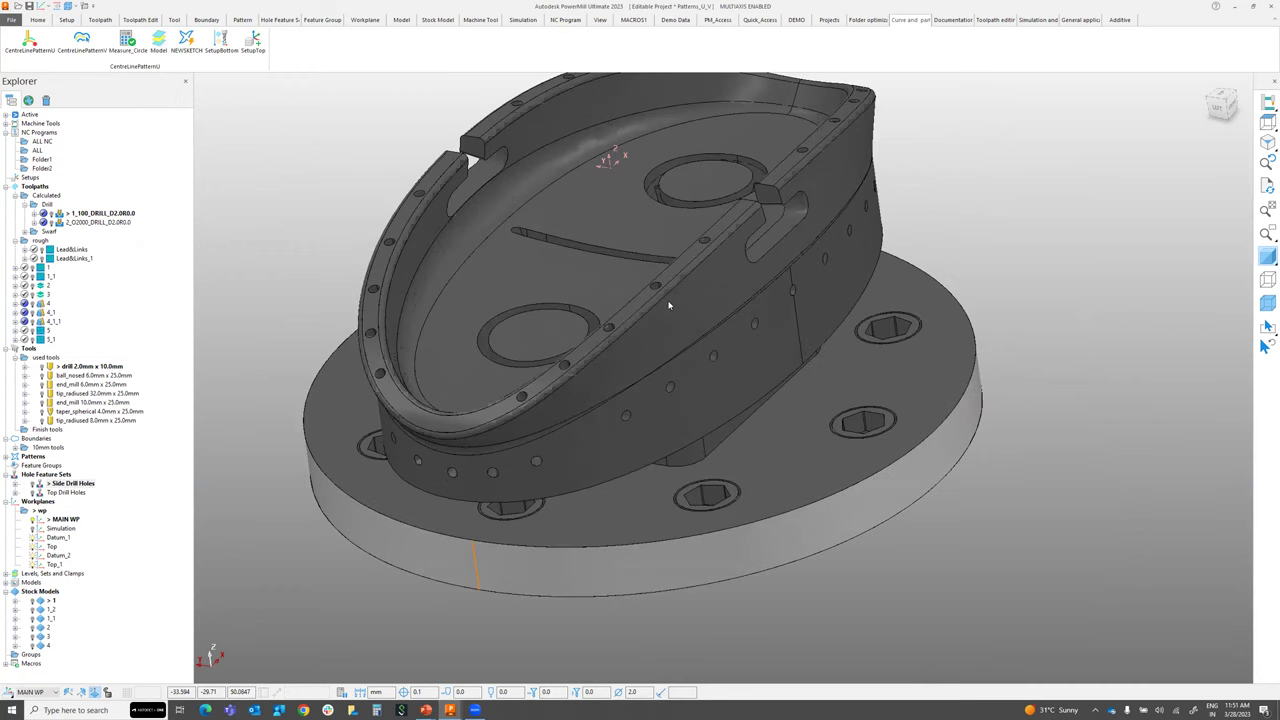
click(694, 254)
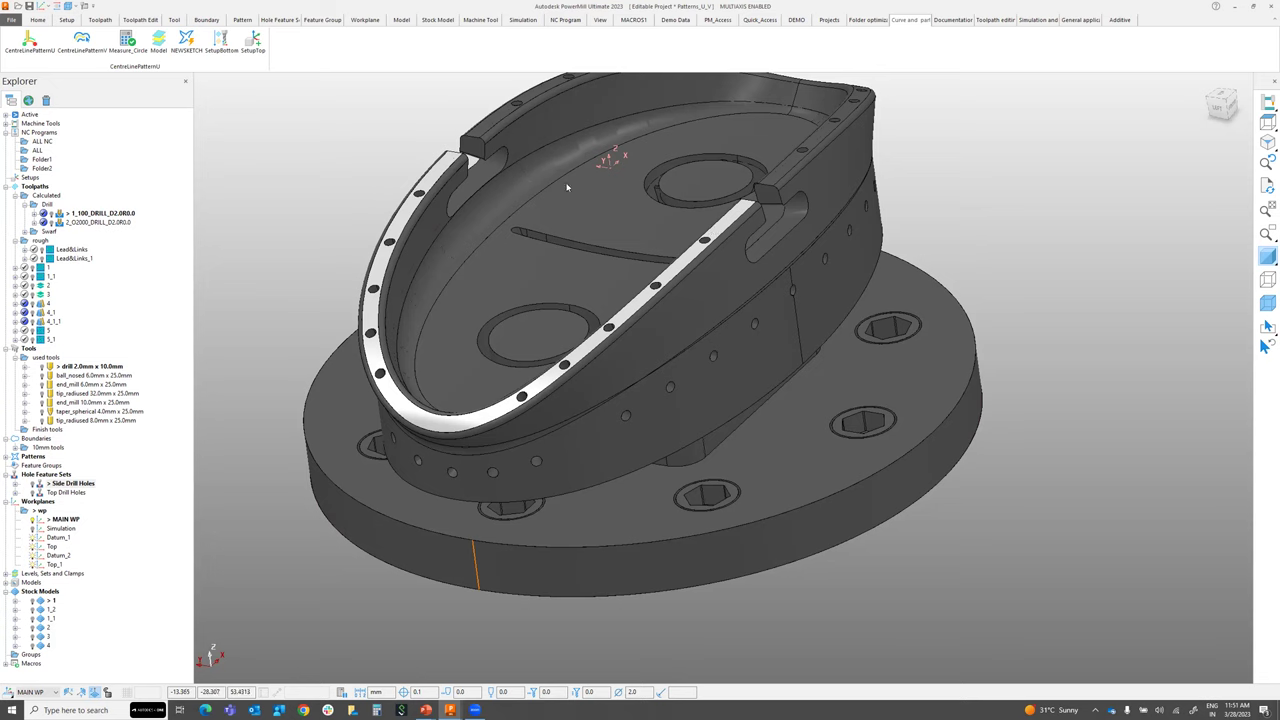
click(158, 40)
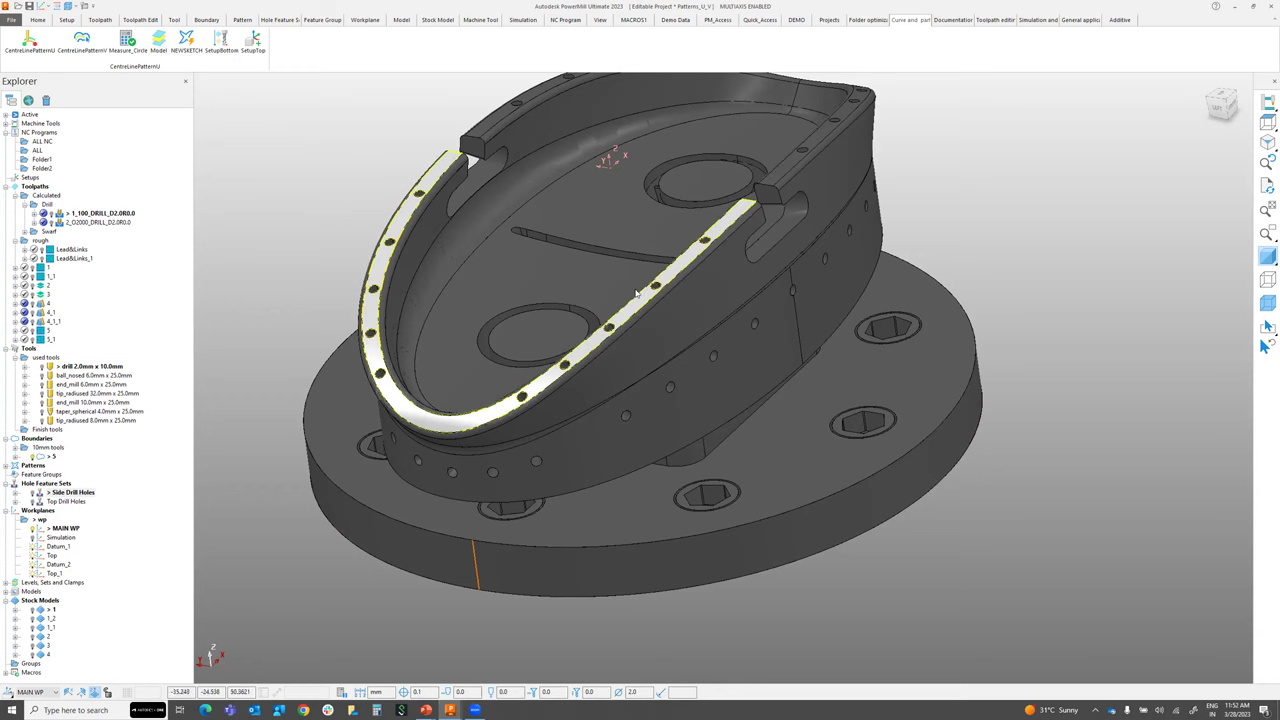
click(1267, 256)
middle_drag(476, 263, 604, 292)
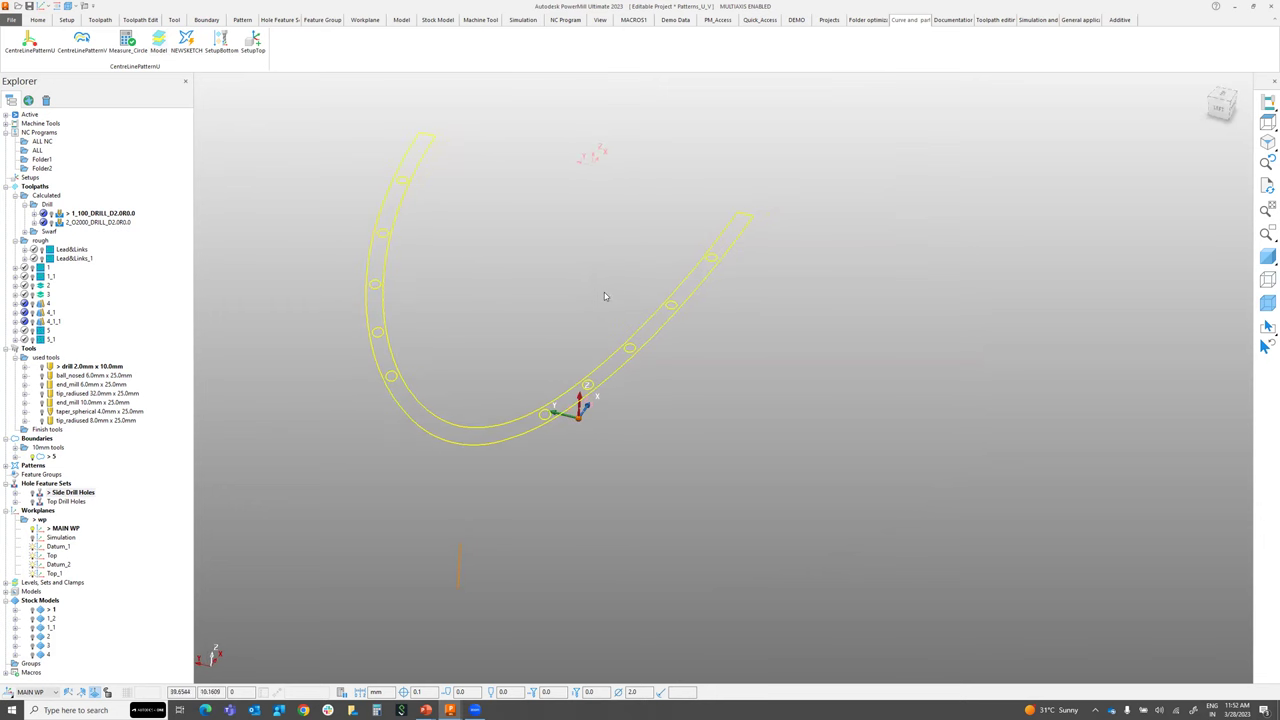
click(1267, 256)
Create a boundary around the selected pocket floor face with the Model macro
middle_drag(690, 195, 710, 210)
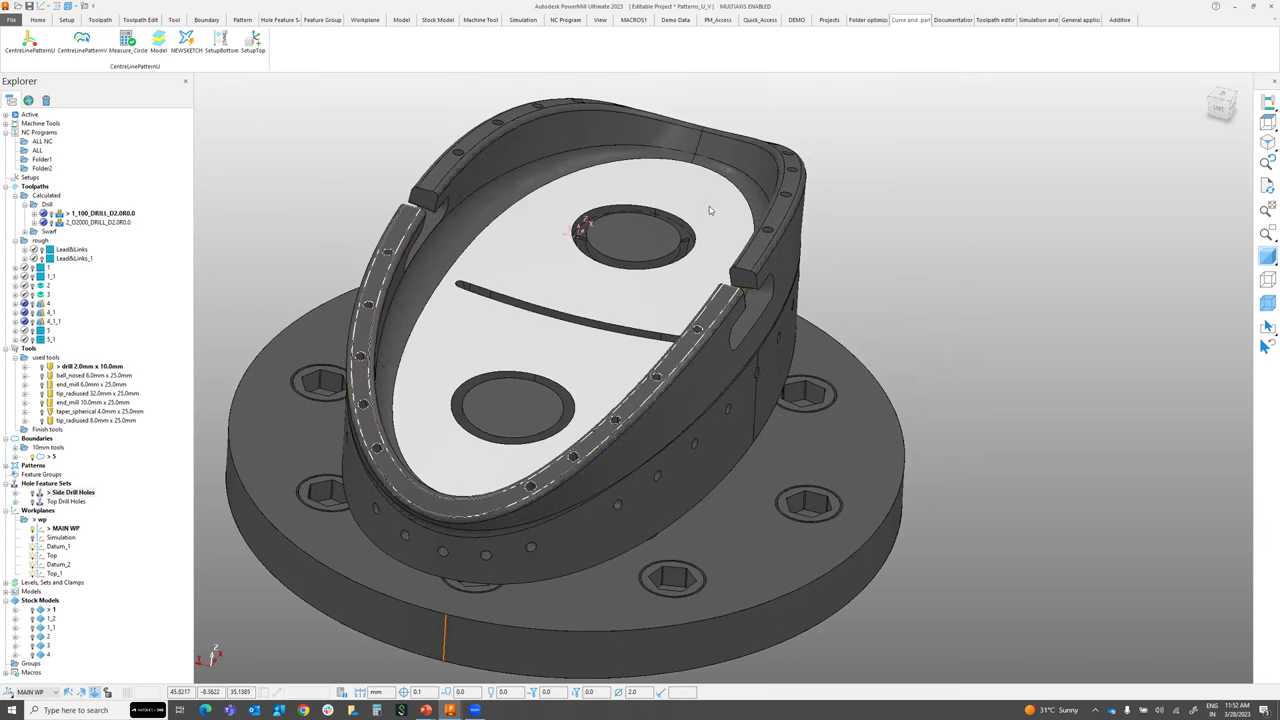
click(158, 40)
middle_drag(575, 307, 570, 353)
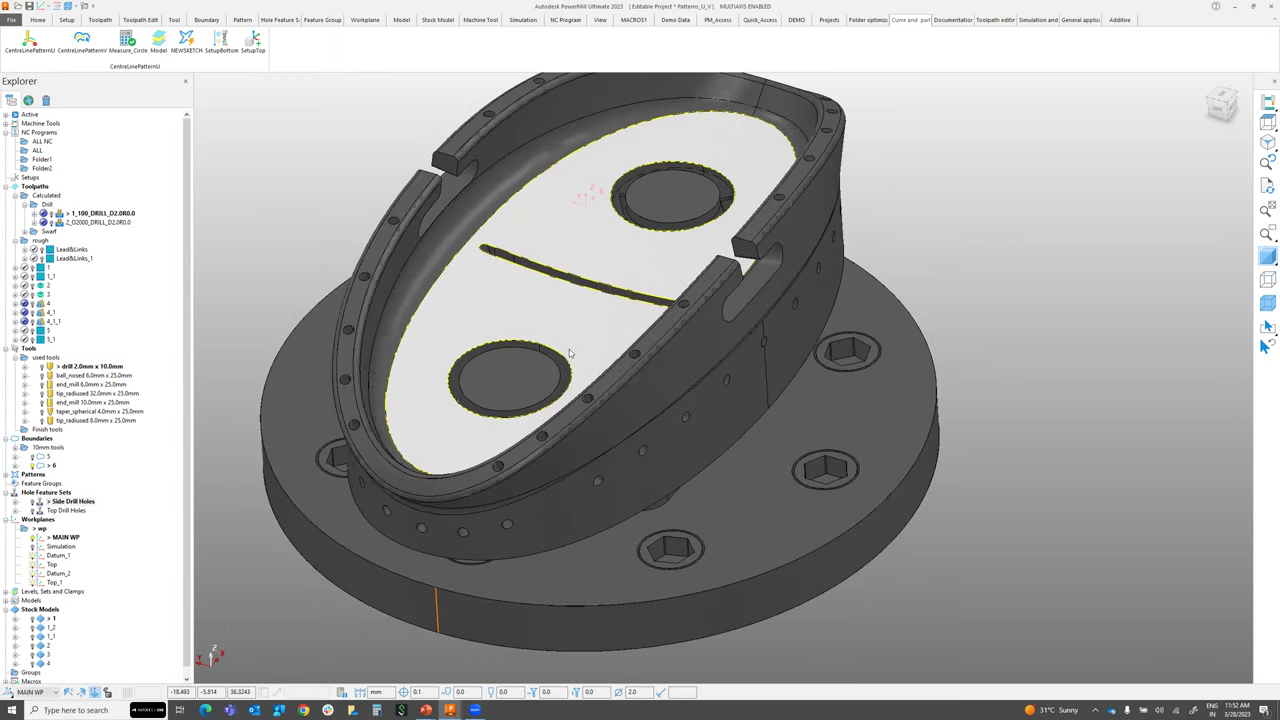
scroll(559, 294, down, 1)
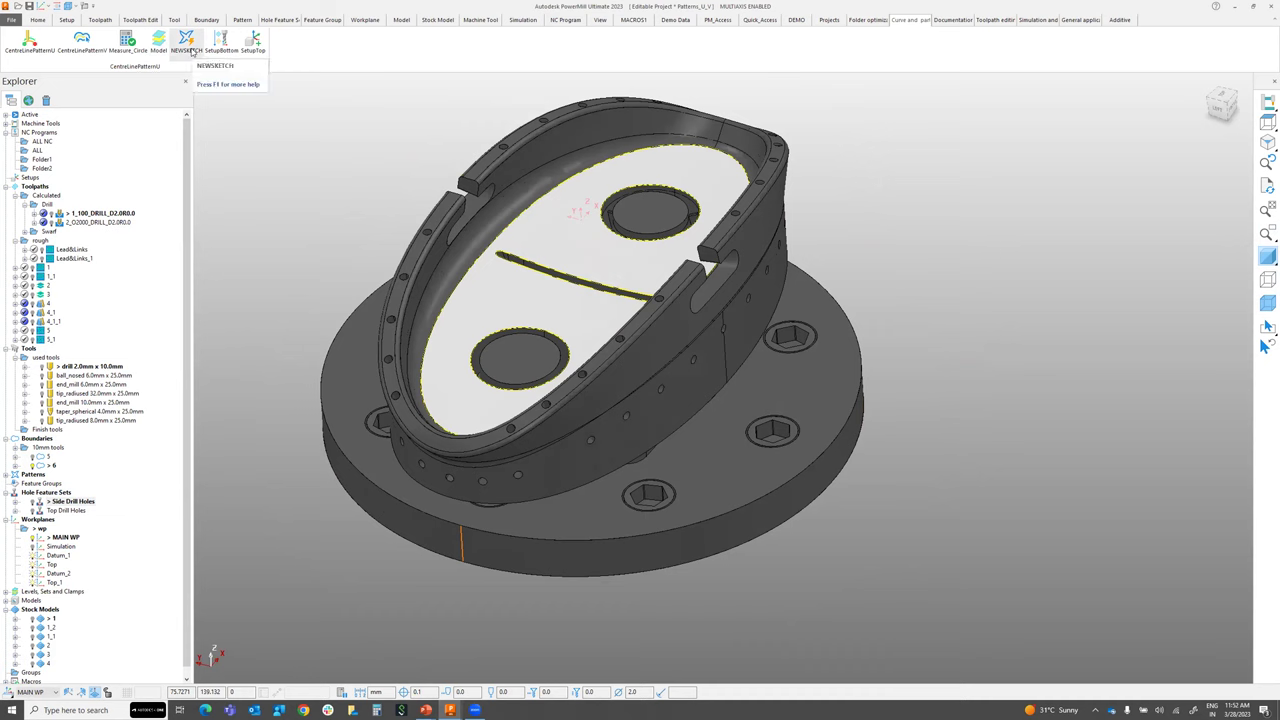
Create a user-defined boundary through the standard Boundaries commands, and close its form without inserting any curves
right_click(40, 440)
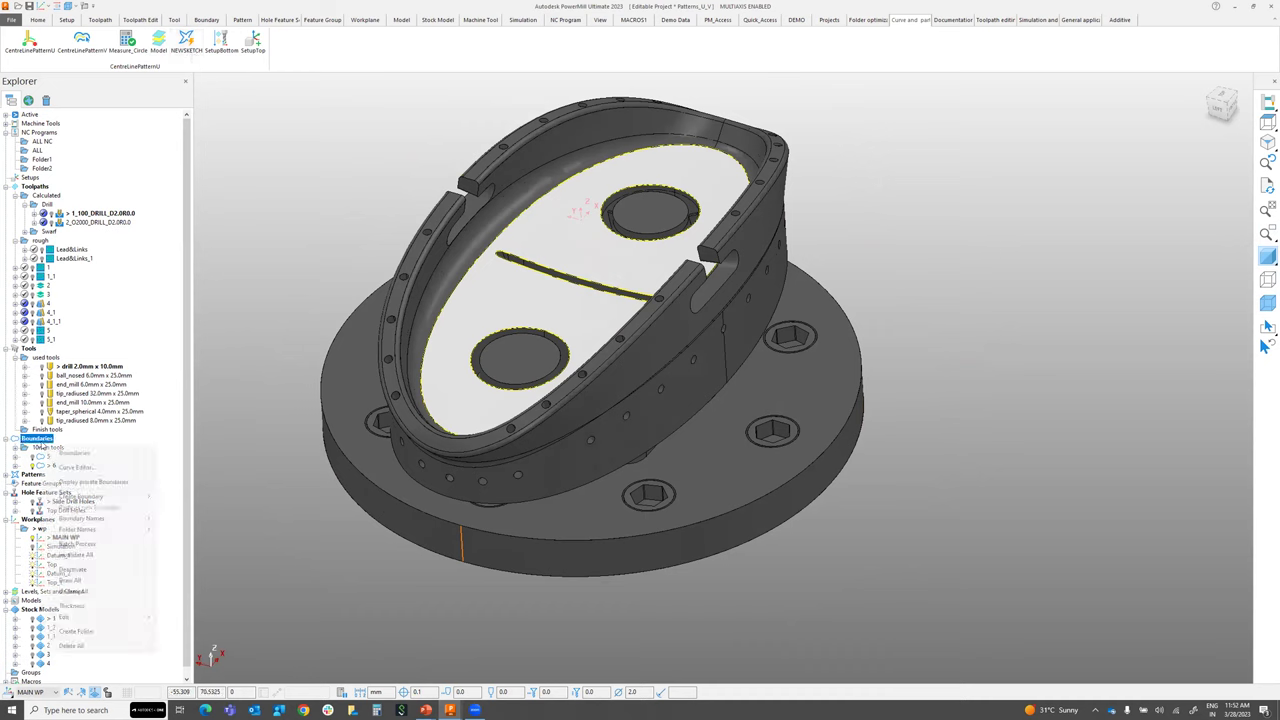
mouse_move(108, 497)
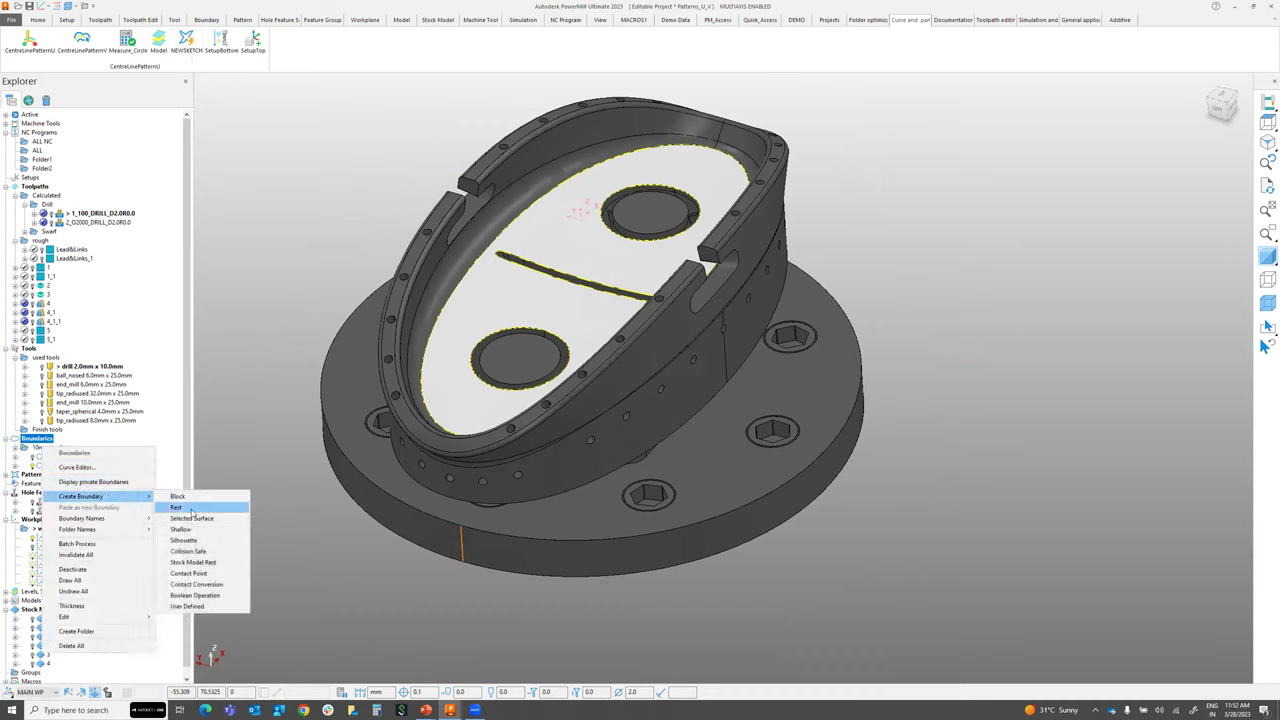
click(200, 606)
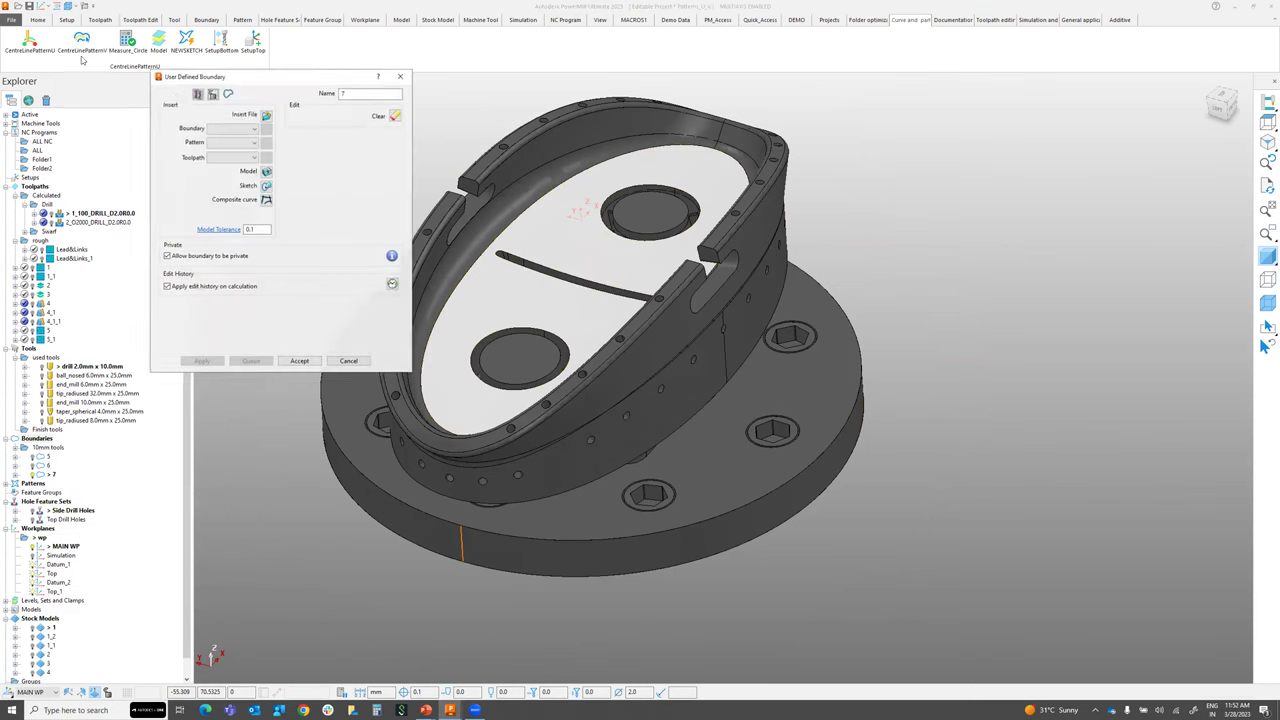
click(400, 76)
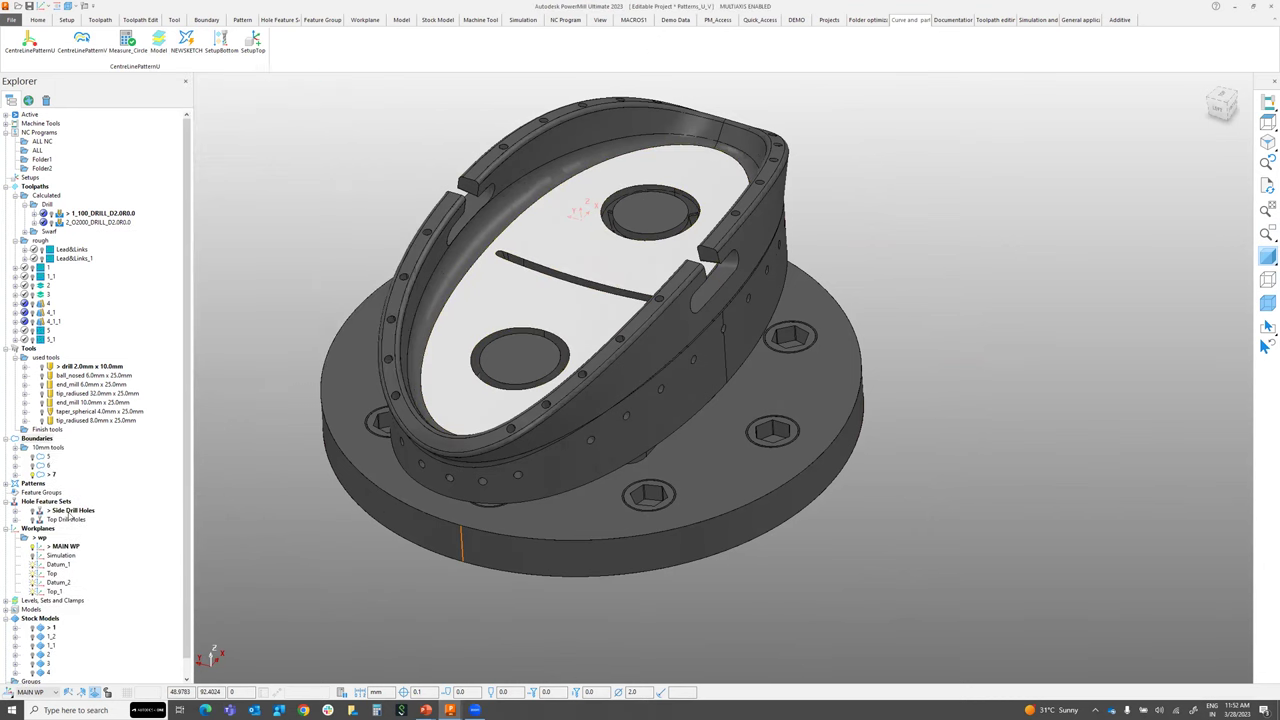
Create an empty pattern, open it in the Curve Editor to view the sketching tools, and cancel the editing
right_click(34, 484)
click(86, 525)
click(6, 484)
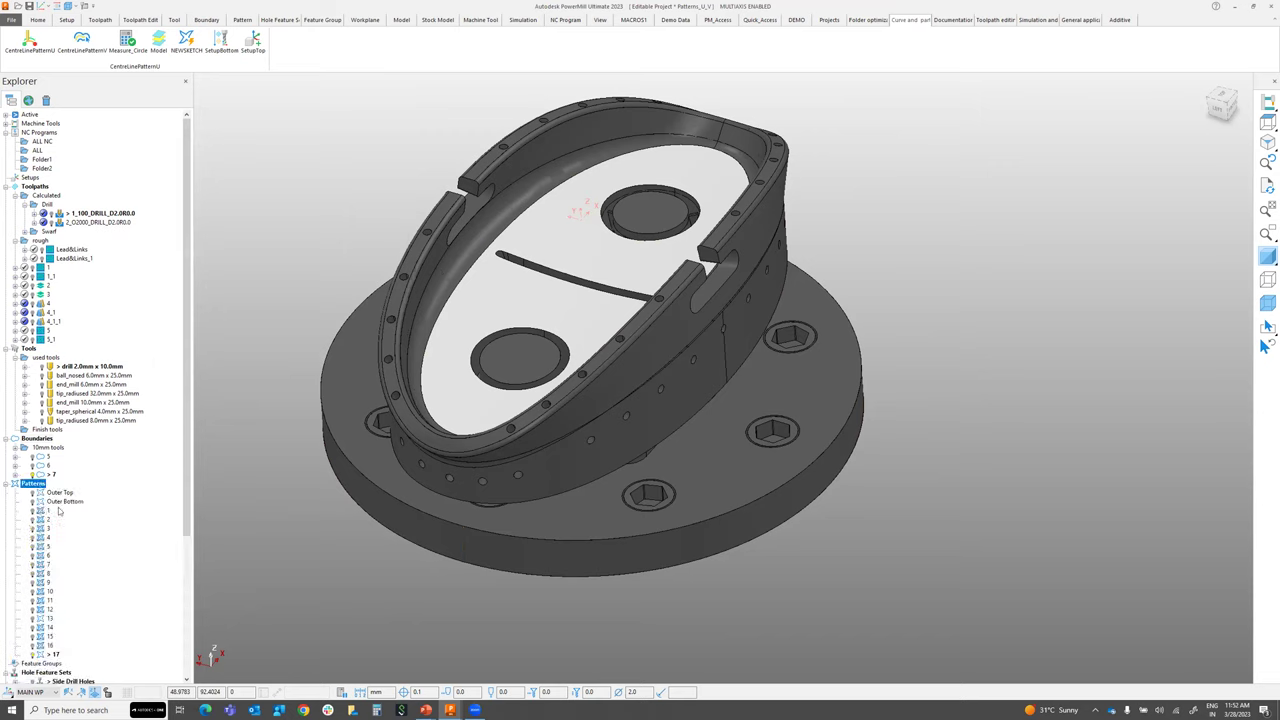
scroll(65, 645, down, 4)
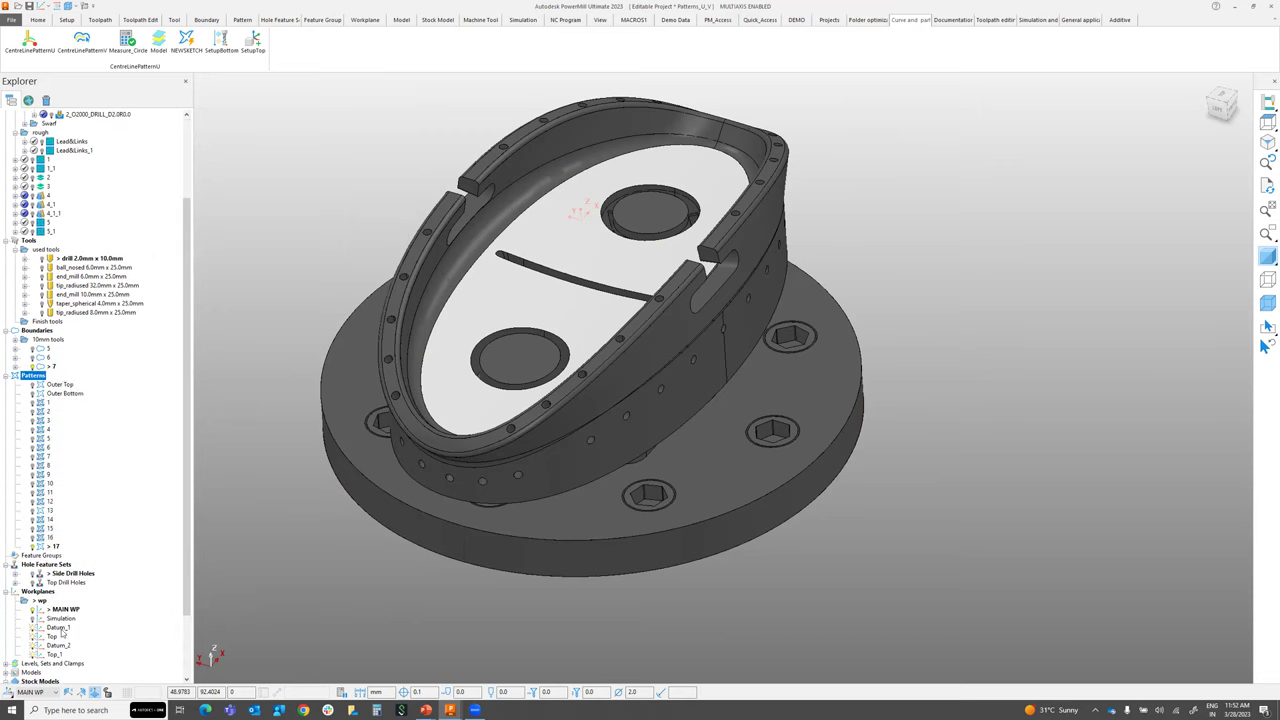
right_click(60, 545)
click(97, 249)
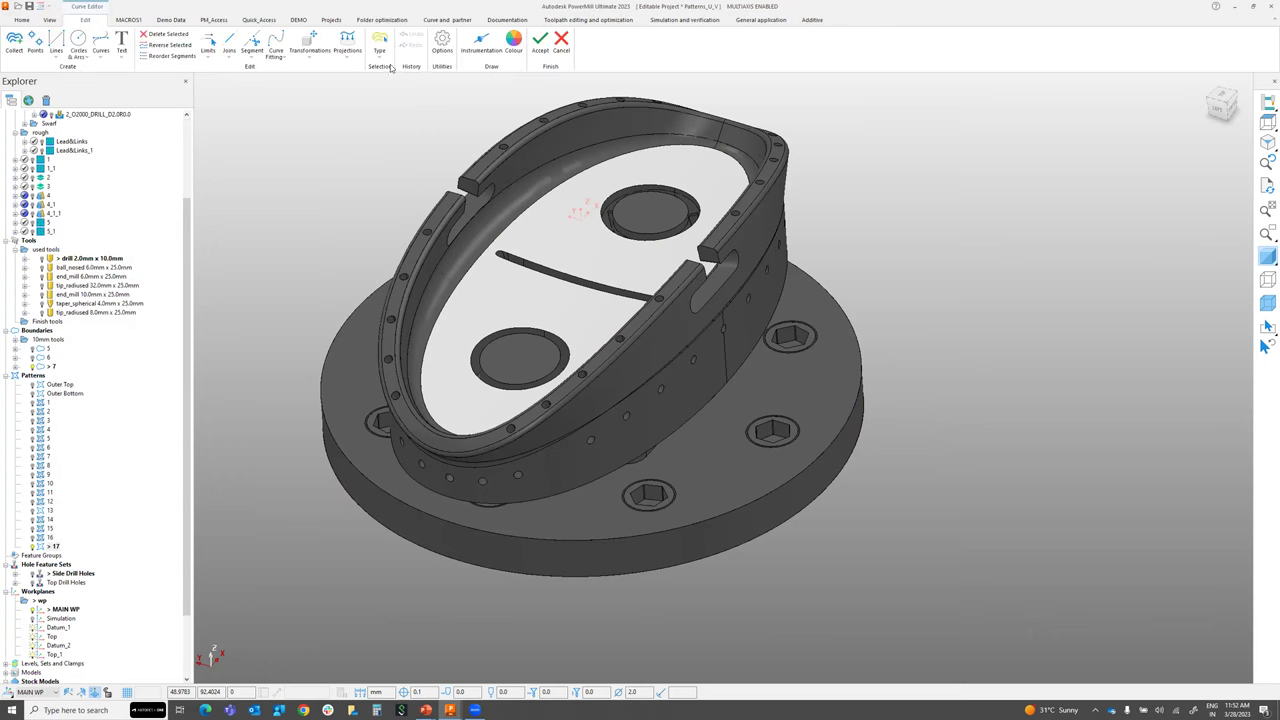
click(562, 40)
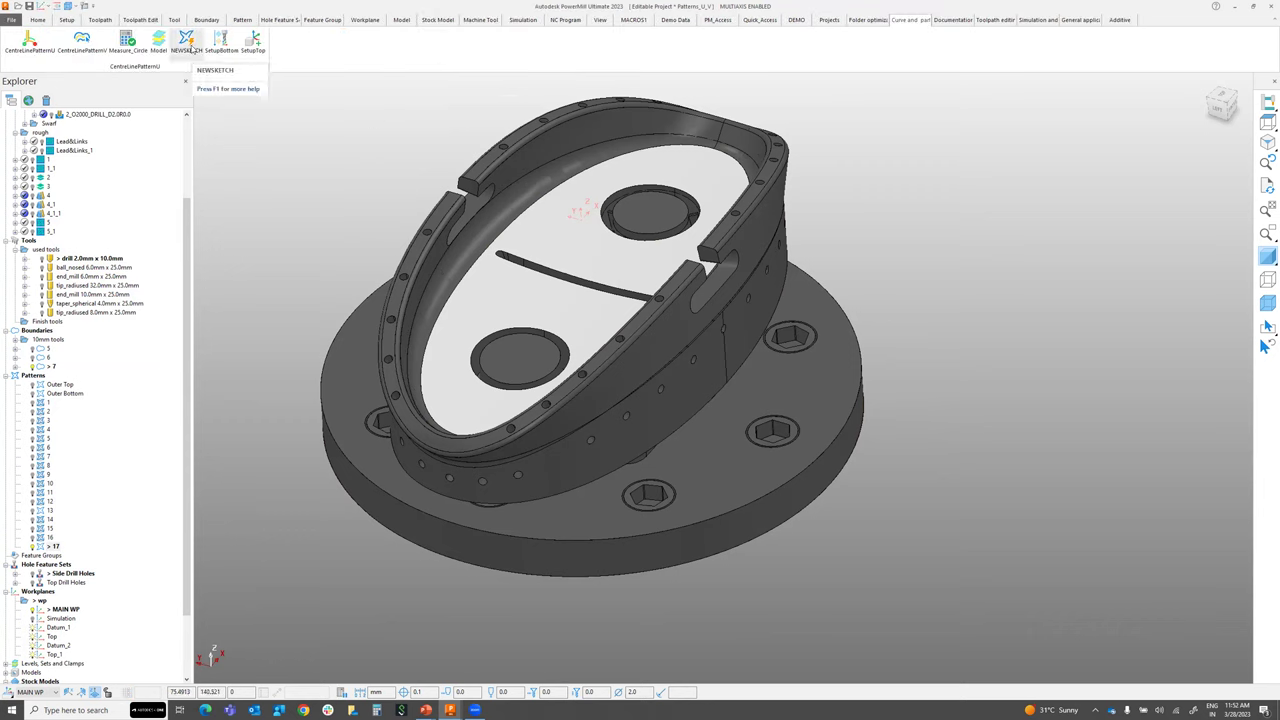
Run the NEWSKETCH macro, view the Curve Editor's line options, cancel the sketch, and close the boundary form
click(187, 45)
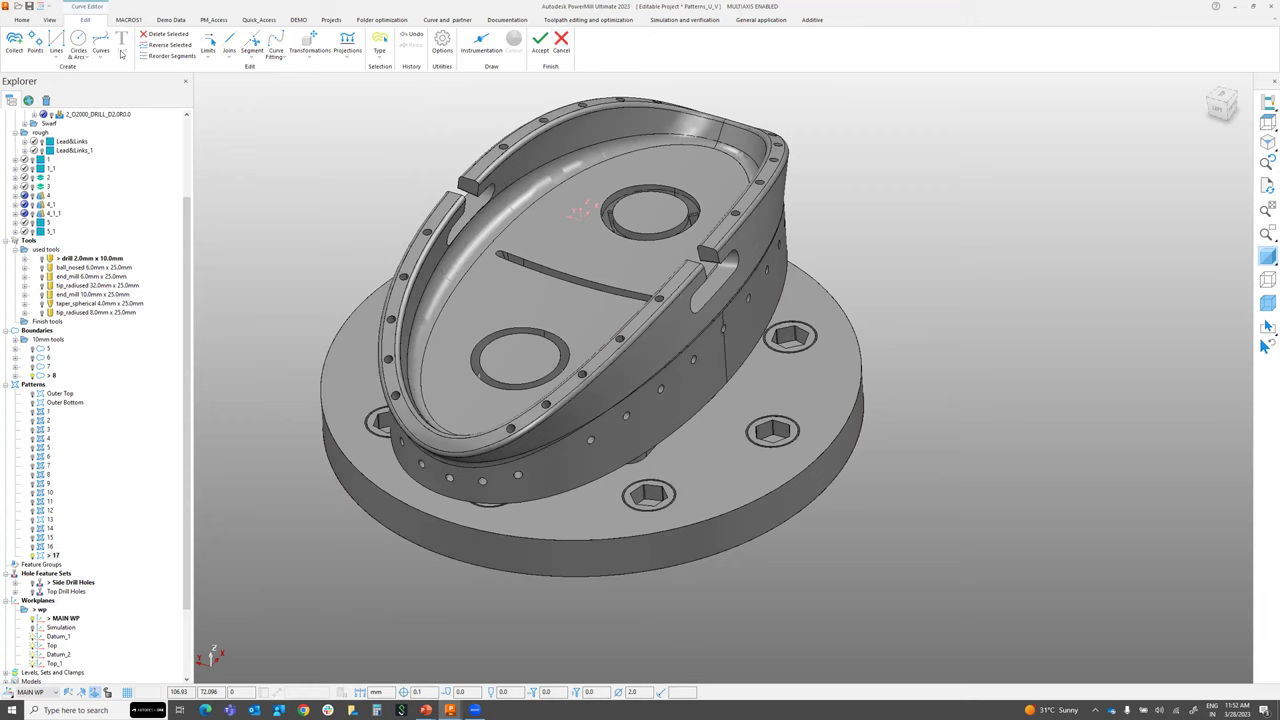
click(56, 45)
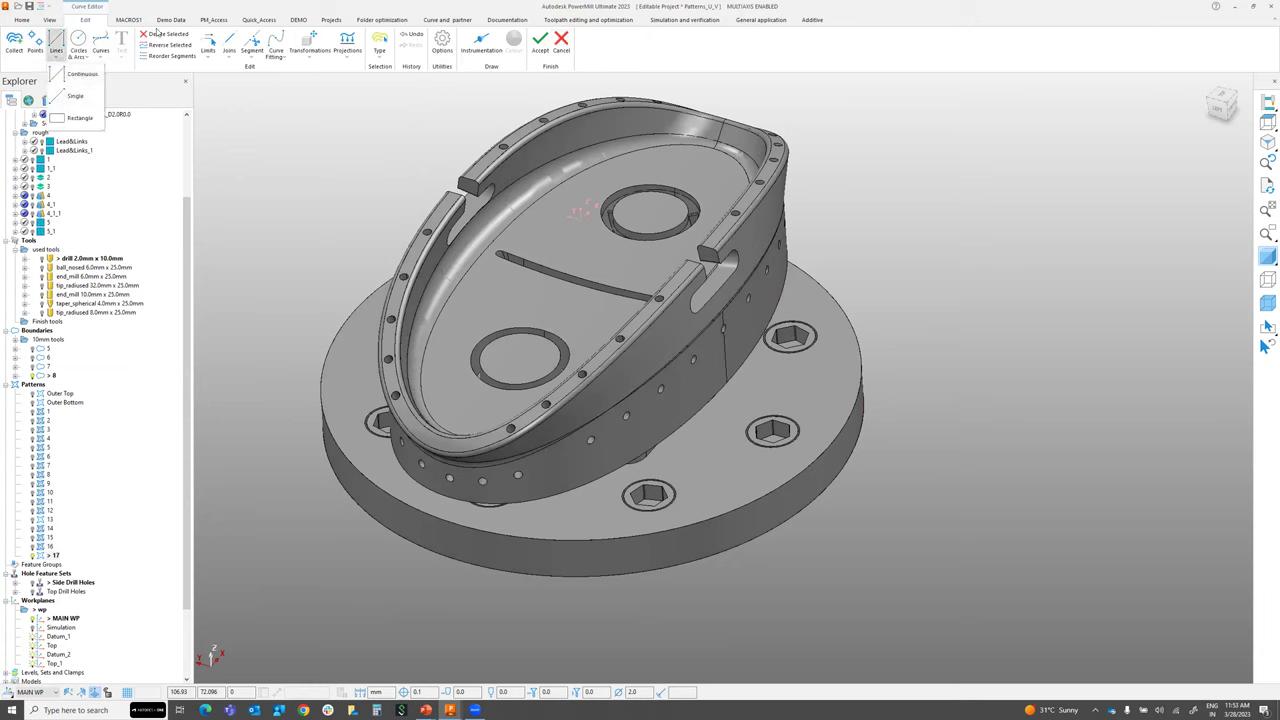
click(562, 42)
click(562, 42)
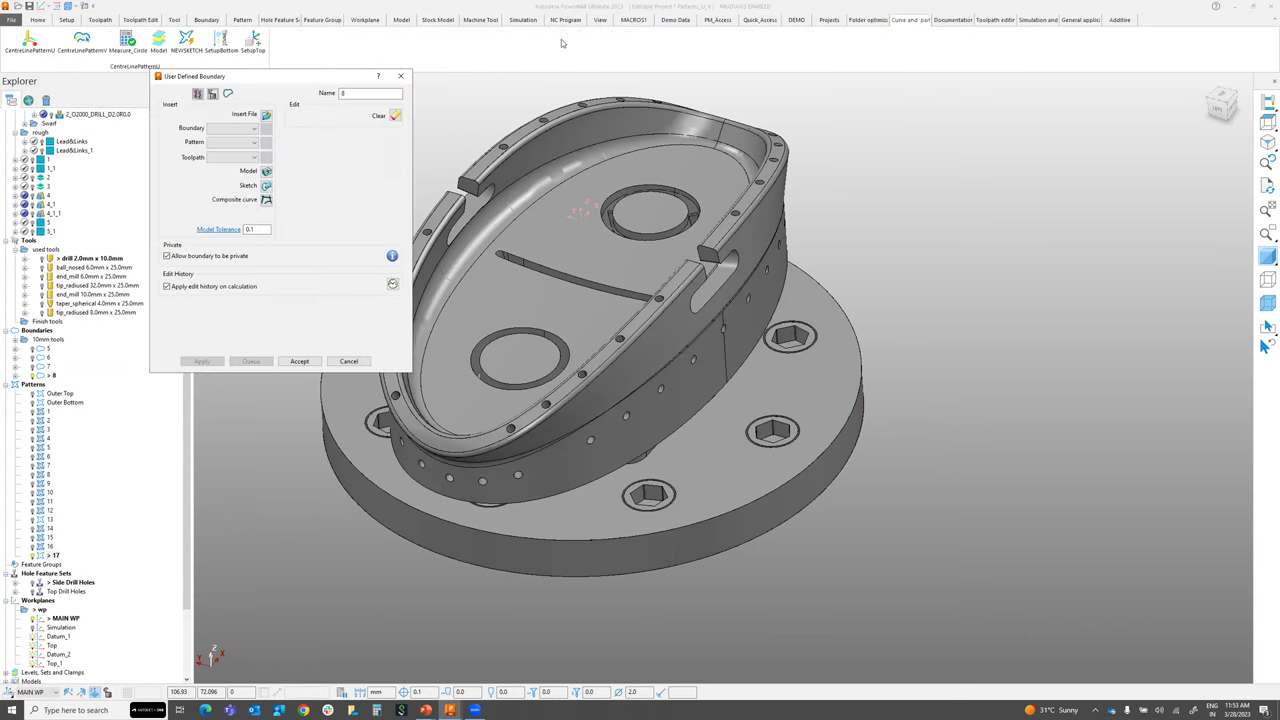
click(400, 77)
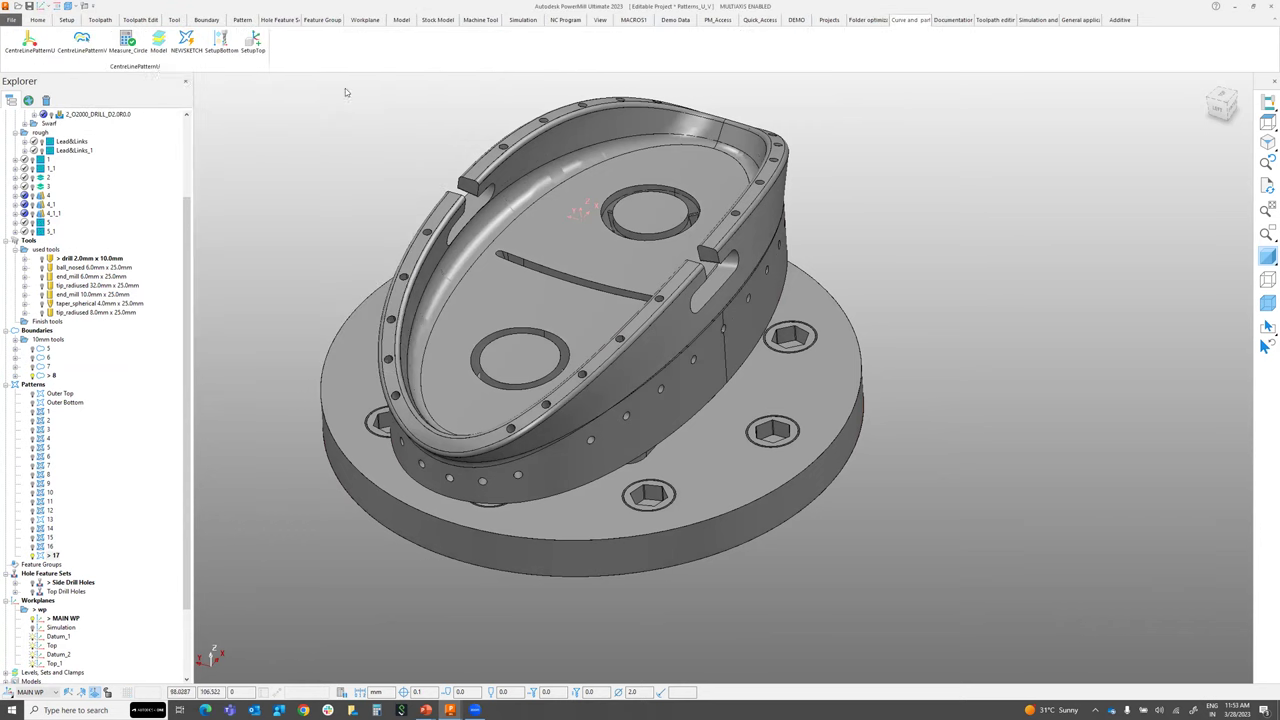
Run the NEWSKETCH macro again, view the part from the top, cancel the sketch, and close the boundary form
click(185, 45)
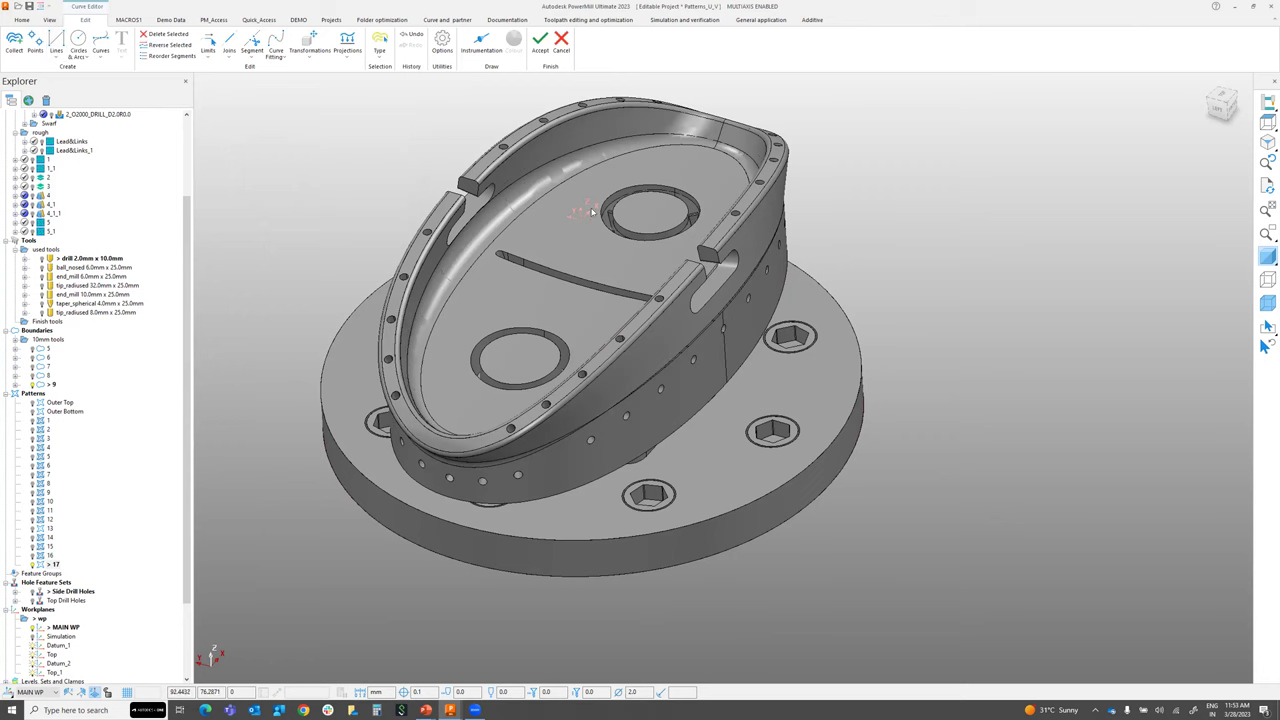
scroll(660, 410, down, 3)
middle_drag(715, 390, 673, 410)
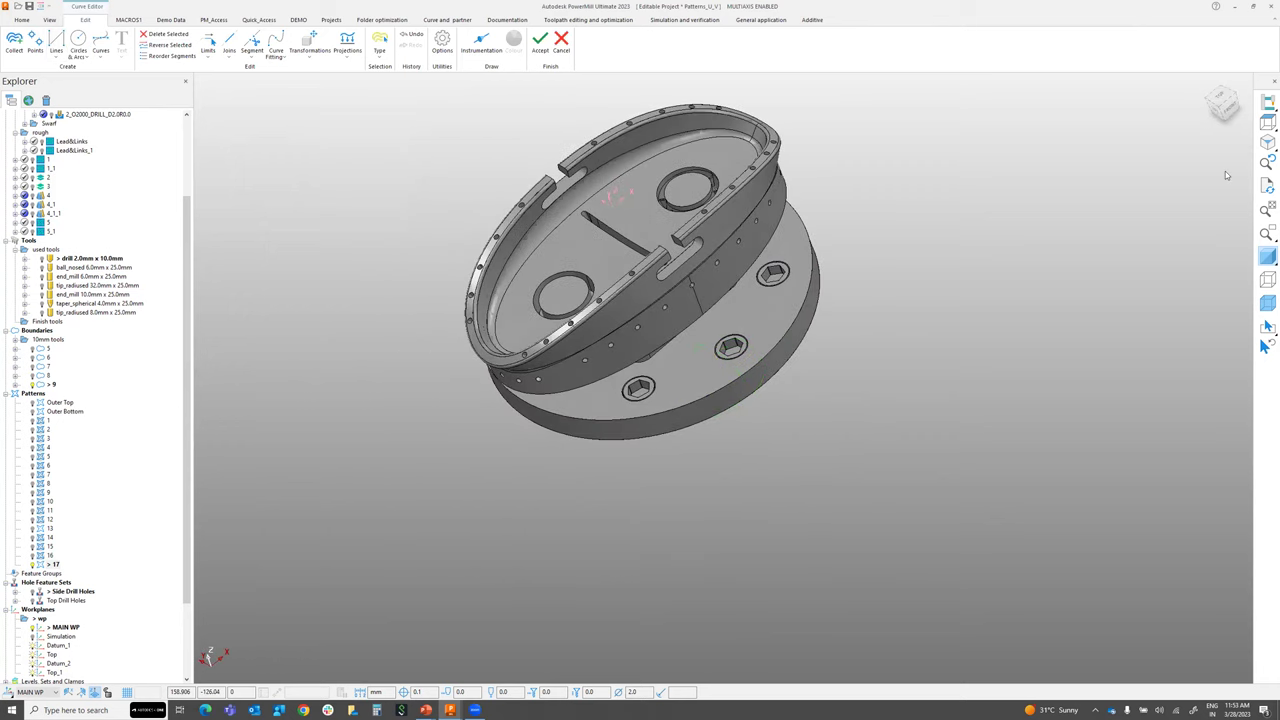
click(1267, 122)
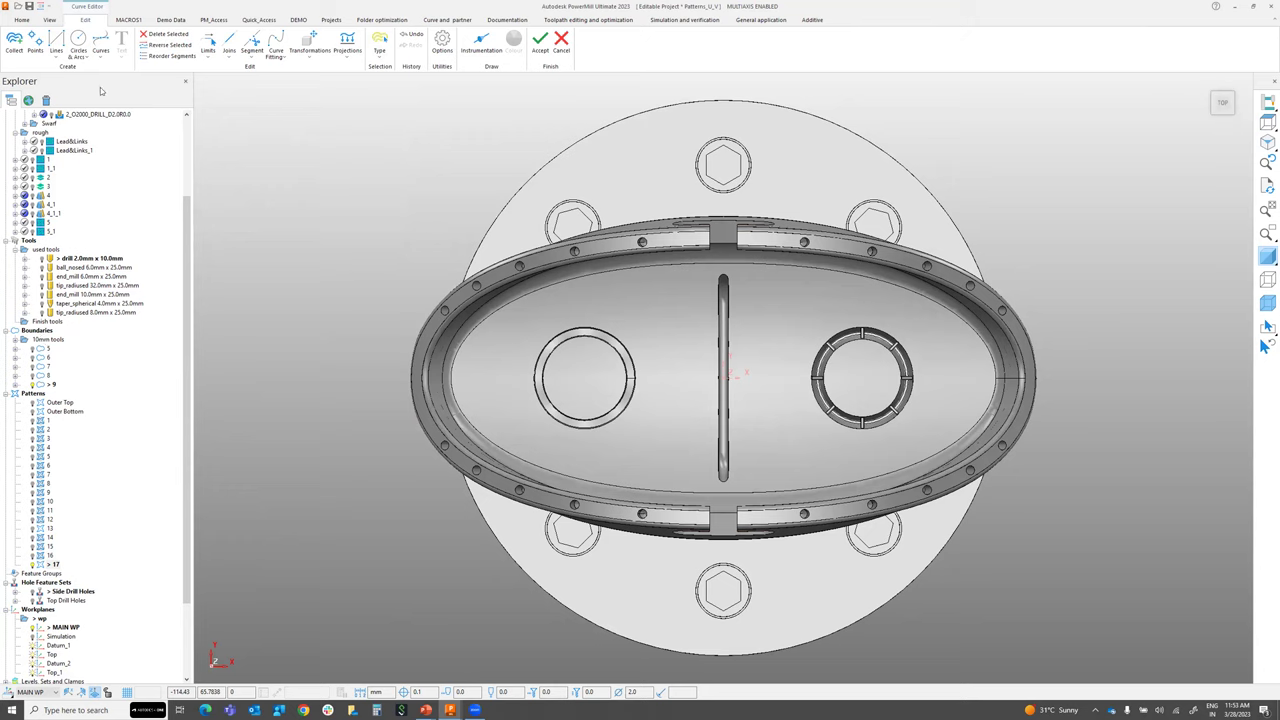
click(562, 44)
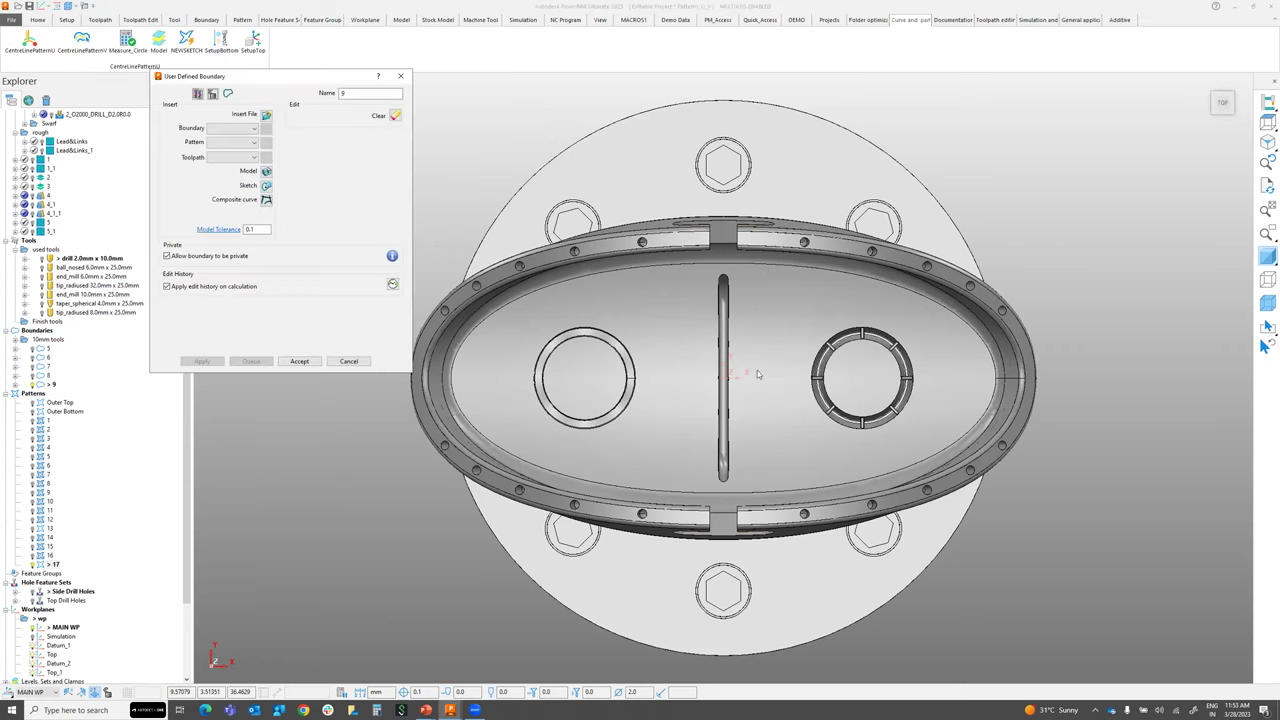
click(401, 77)
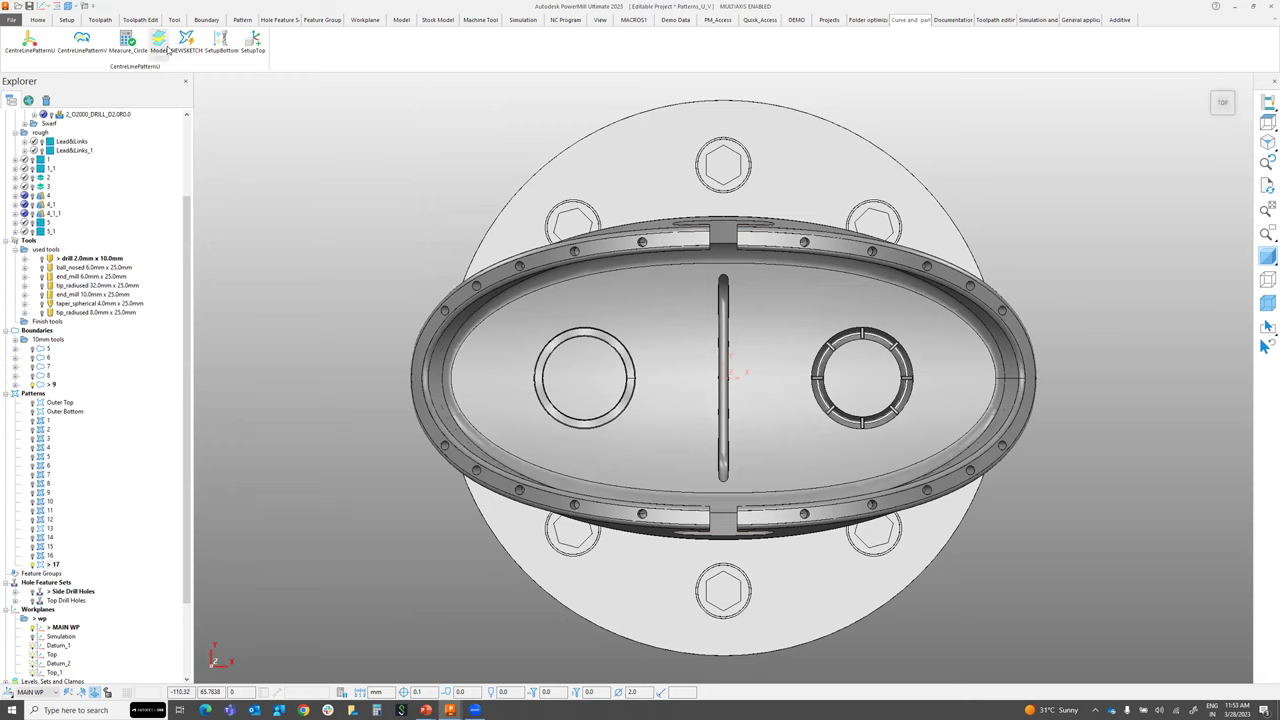
Run the SetupBottom macro to set up the block and a workplane at the bottom, and inspect the part's underside
click(253, 45)
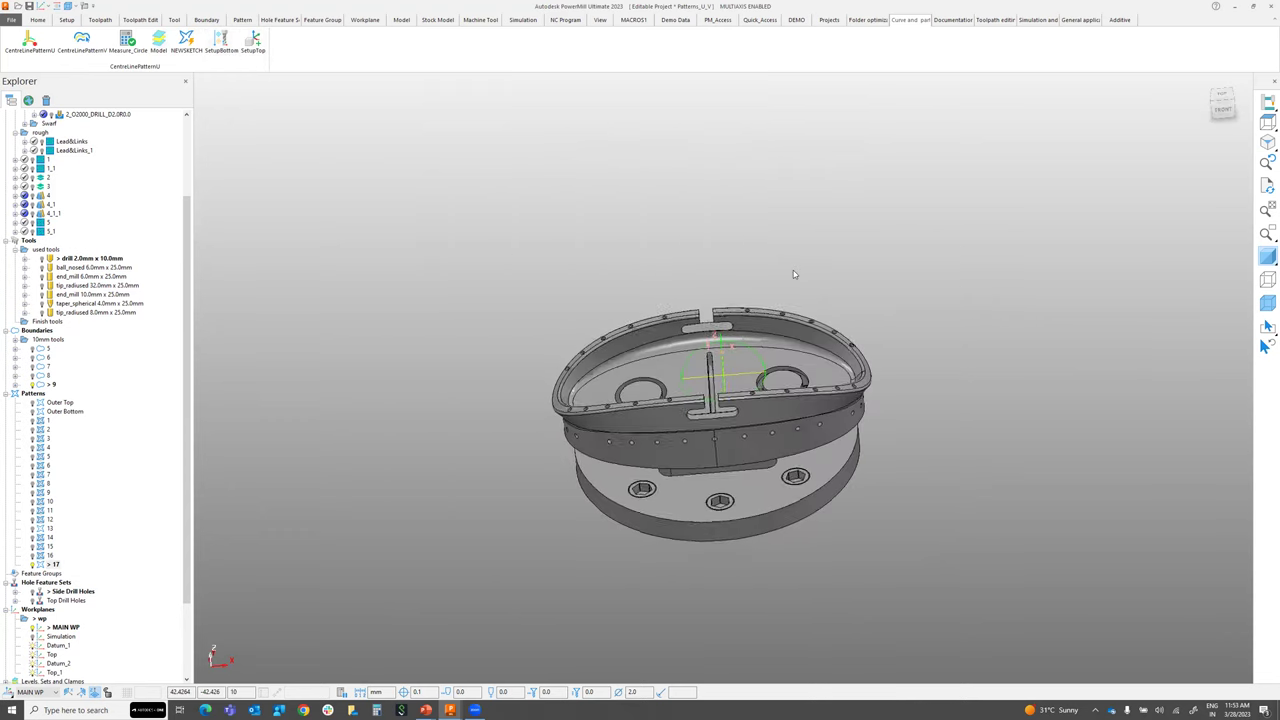
scroll(667, 369, down, 3)
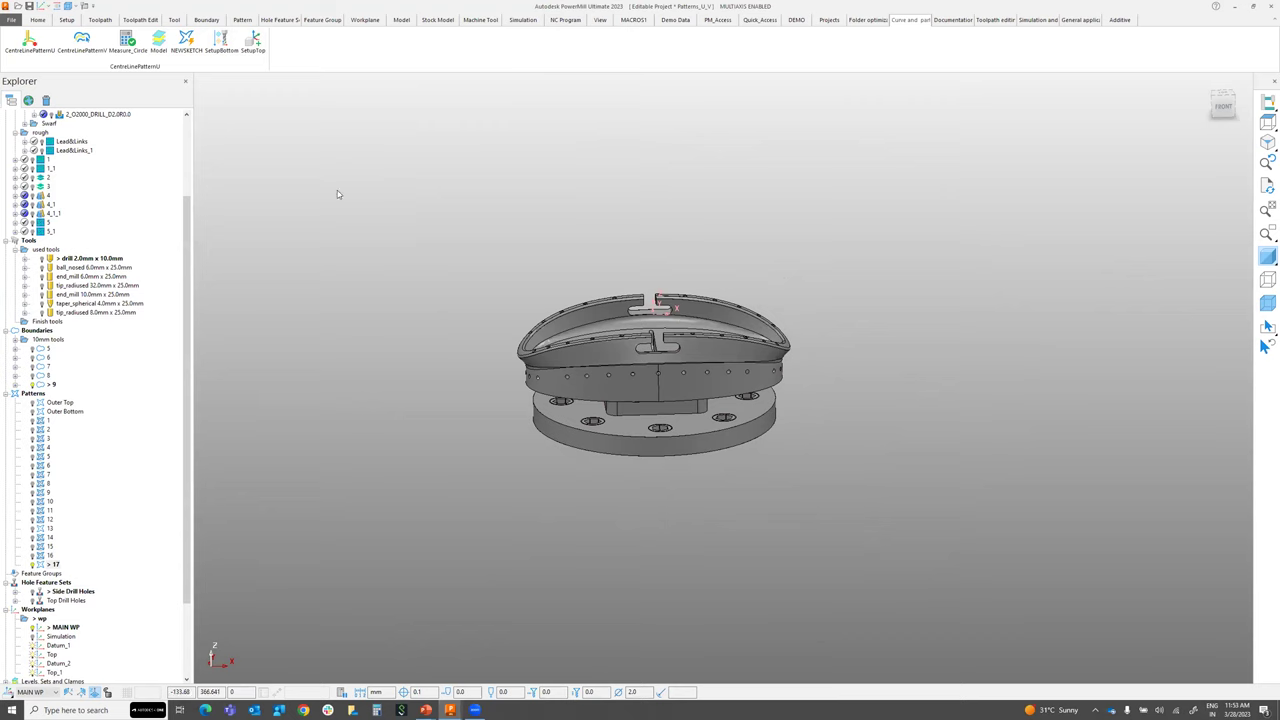
click(224, 48)
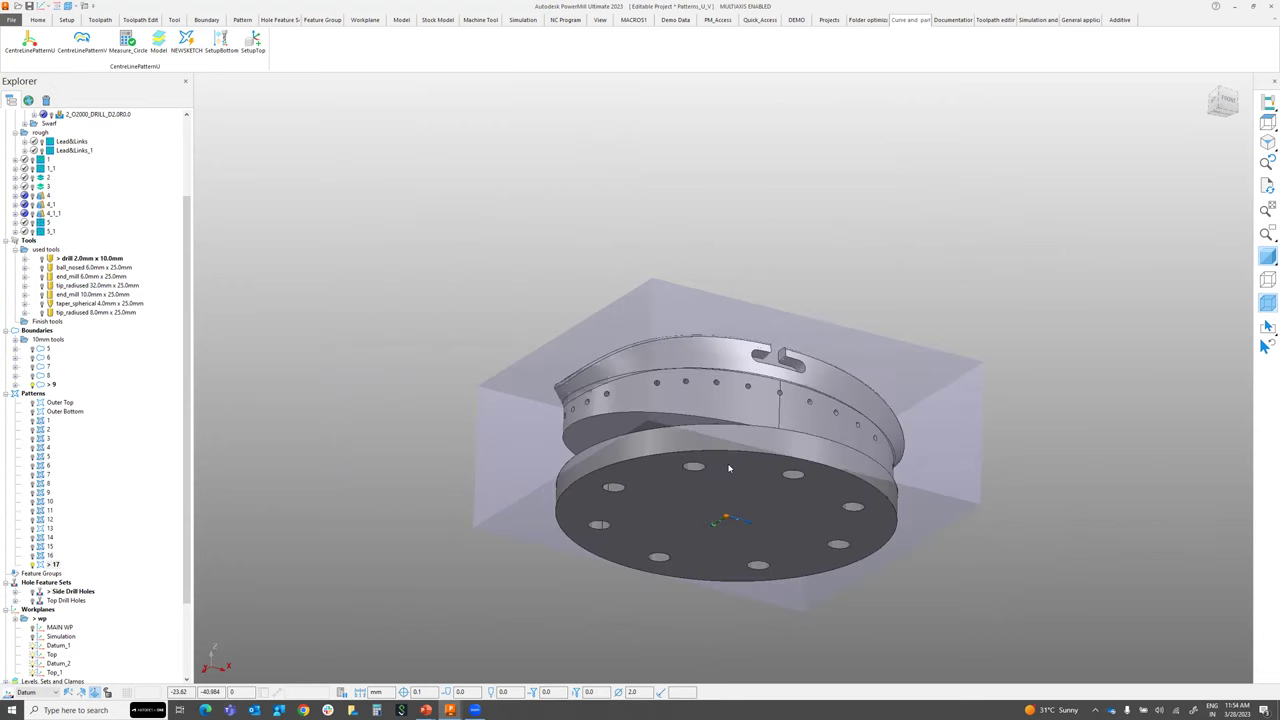
scroll(627, 417, up, 2)
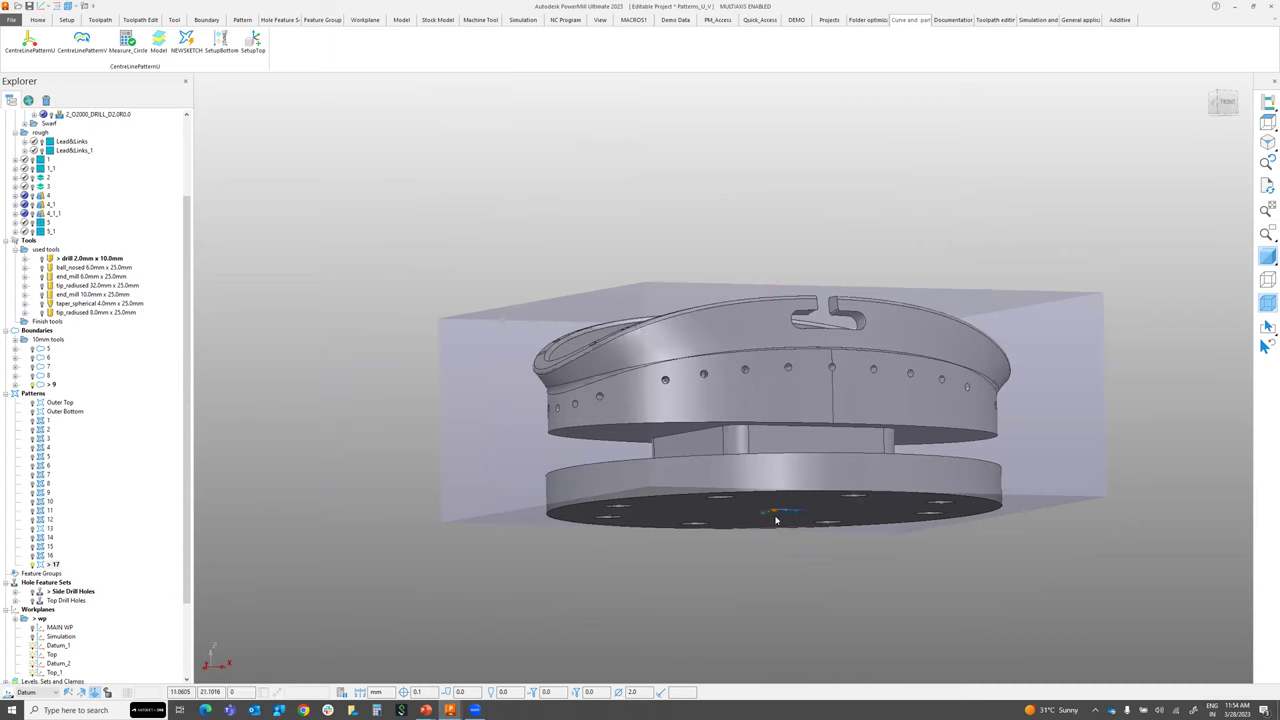
scroll(776, 519, down, 3)
middle_drag(776, 519, 686, 466)
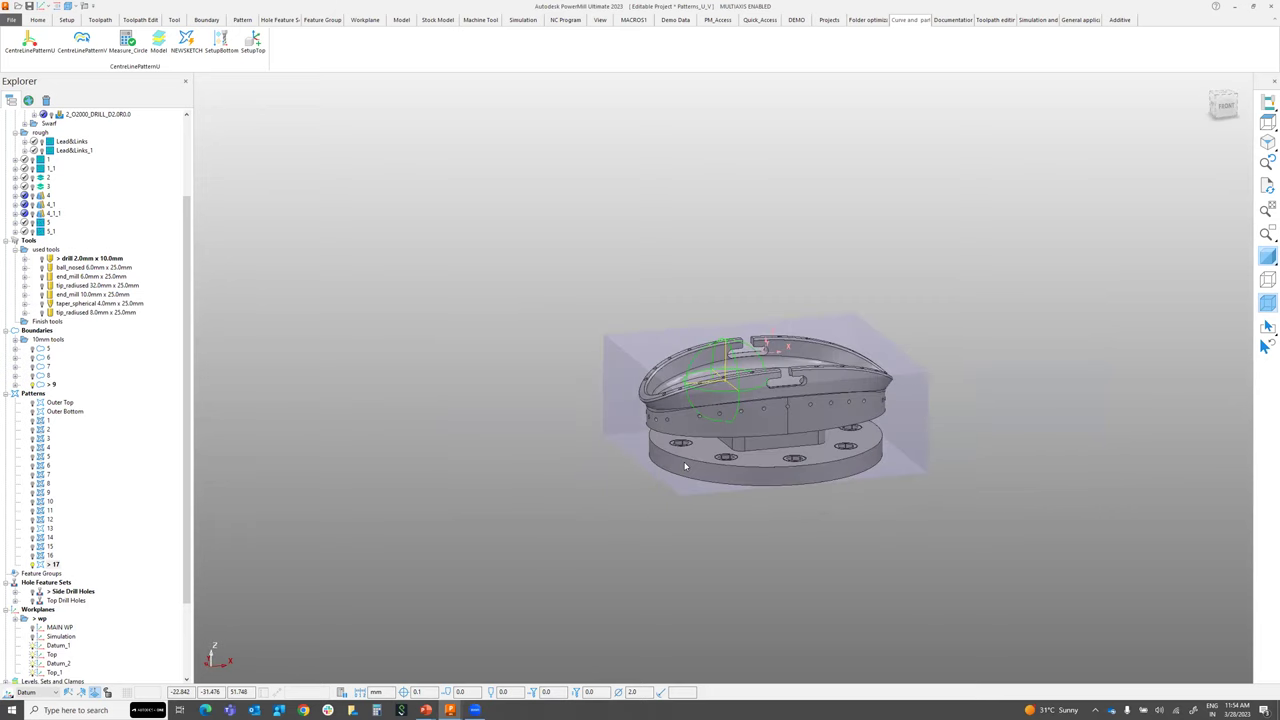
Run the SetupTop macro to activate the workplane at the top of the block, and inspect its position
click(255, 56)
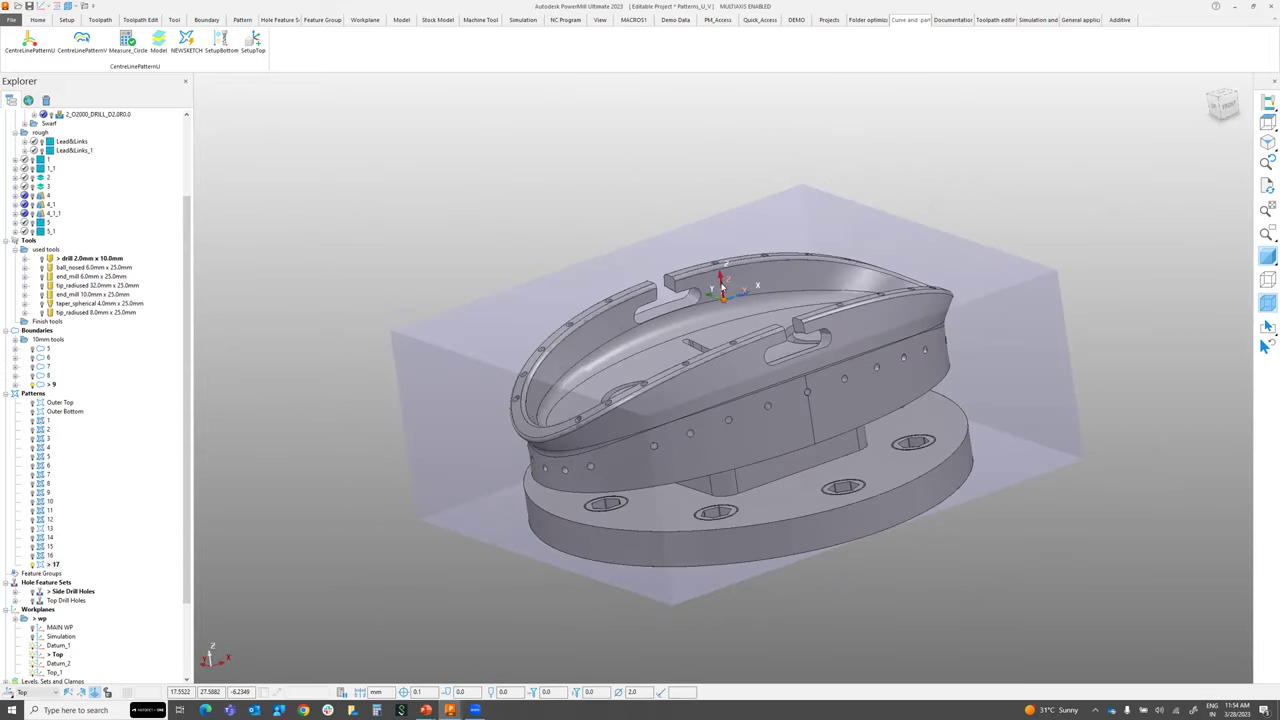
scroll(131, 556, down, 3)
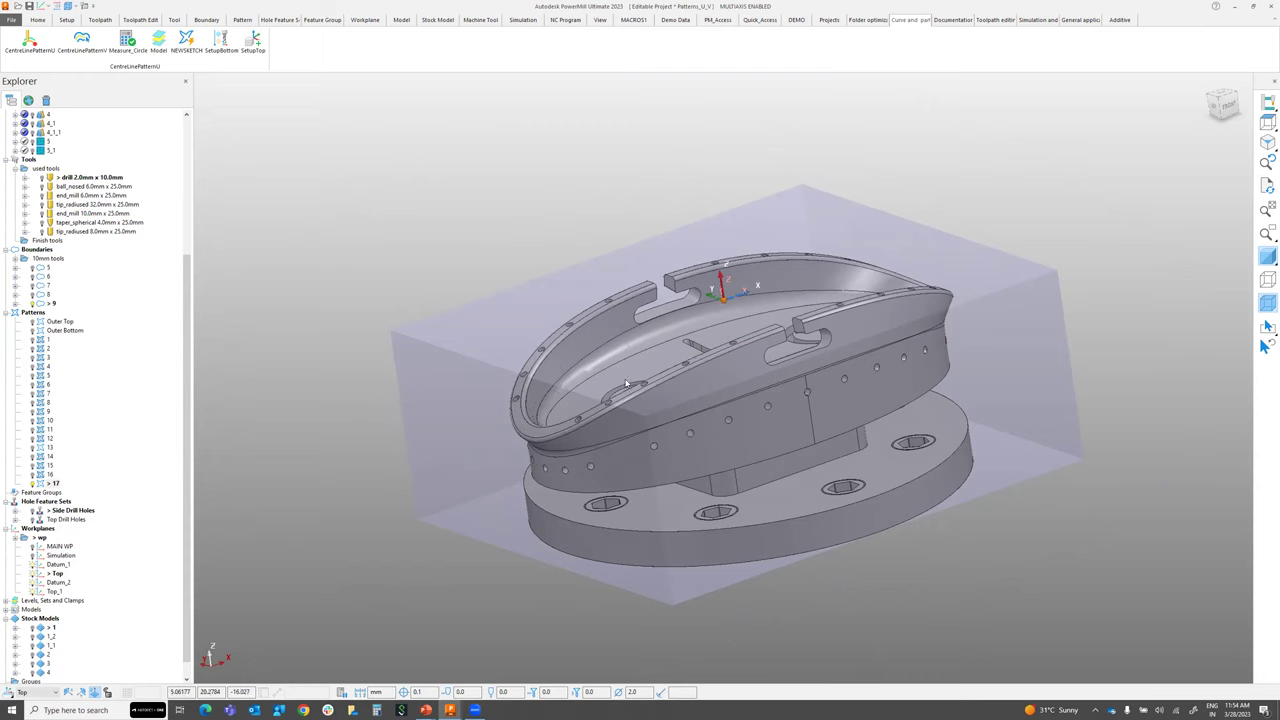
middle_drag(714, 300, 785, 372)
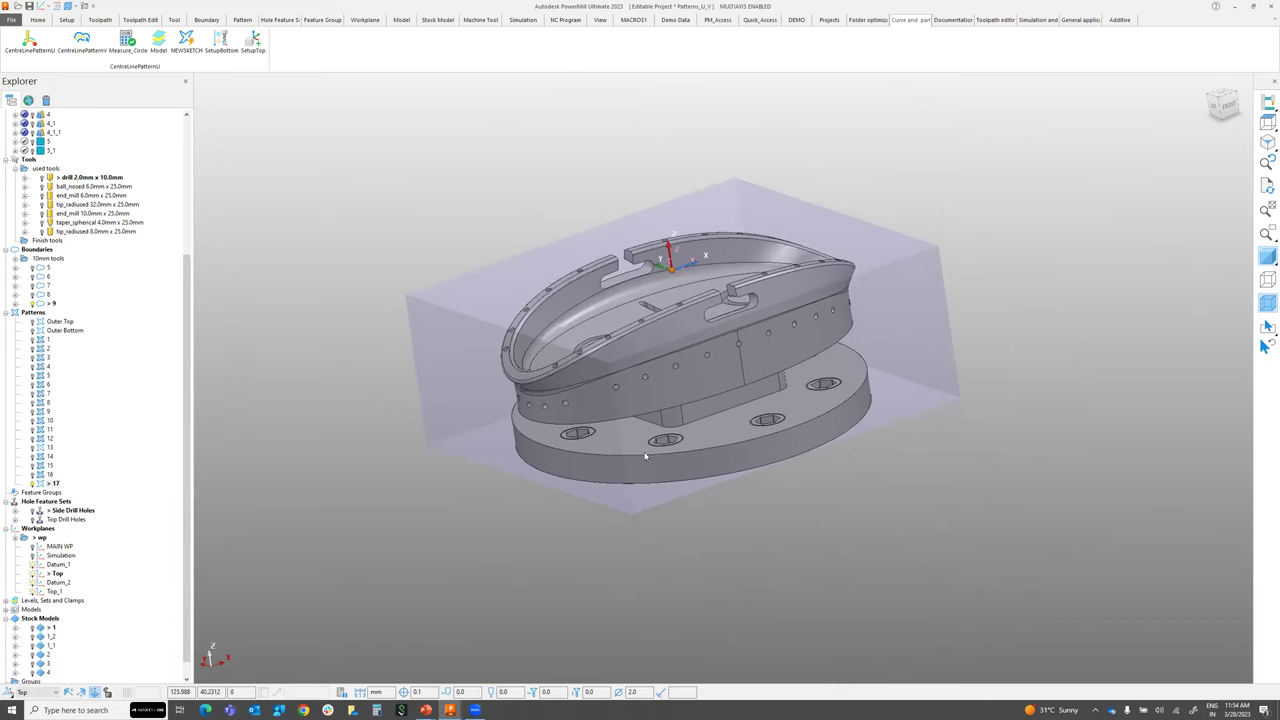
middle_drag(645, 455, 660, 440)
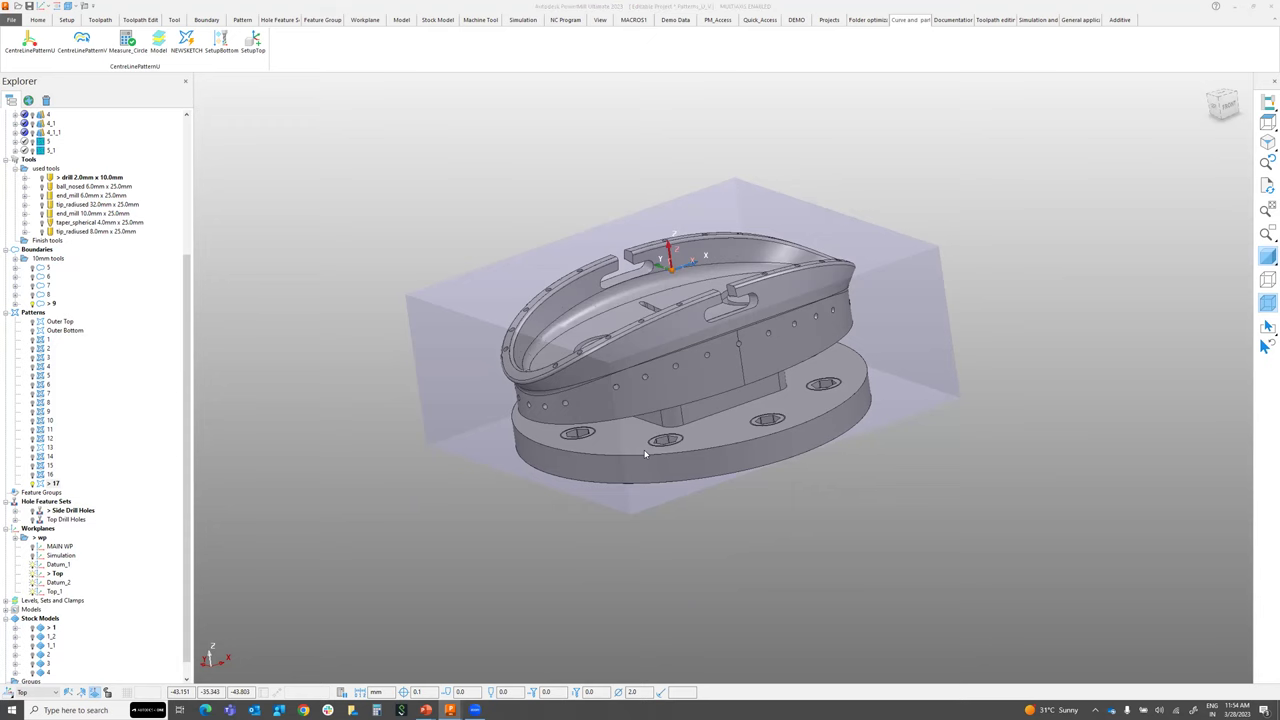
key(alt+Tab)
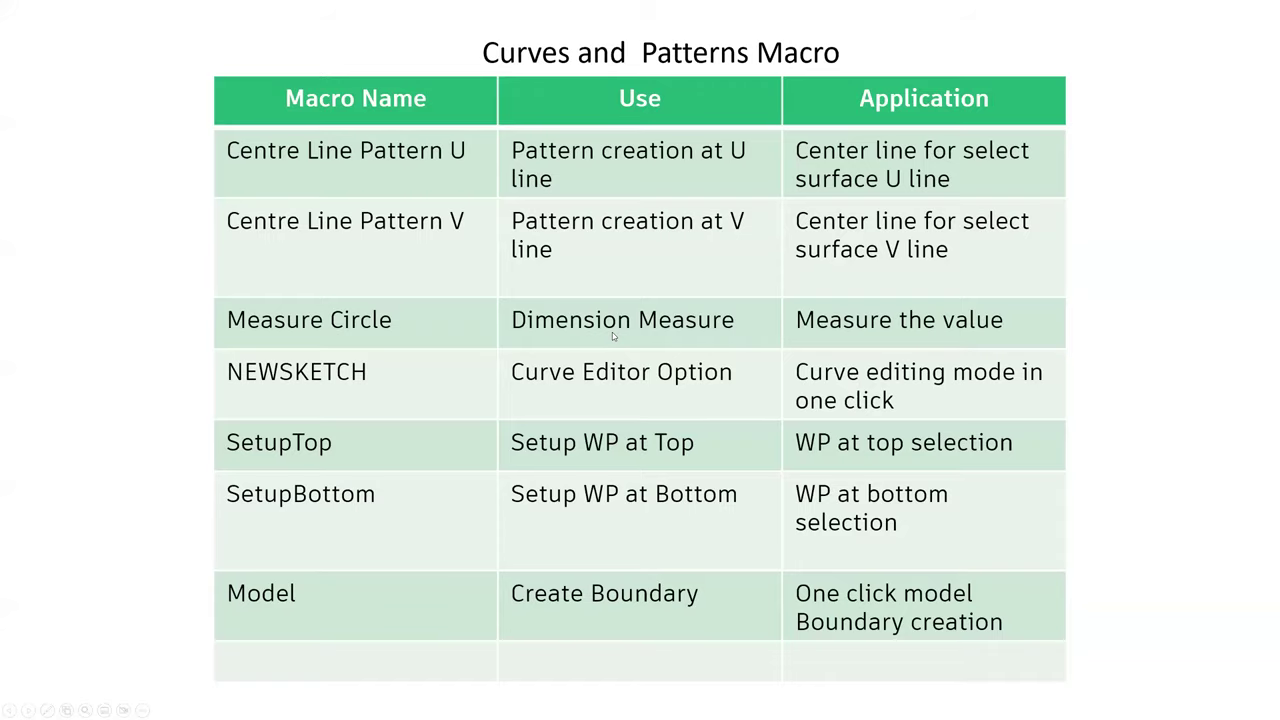
key(Right)
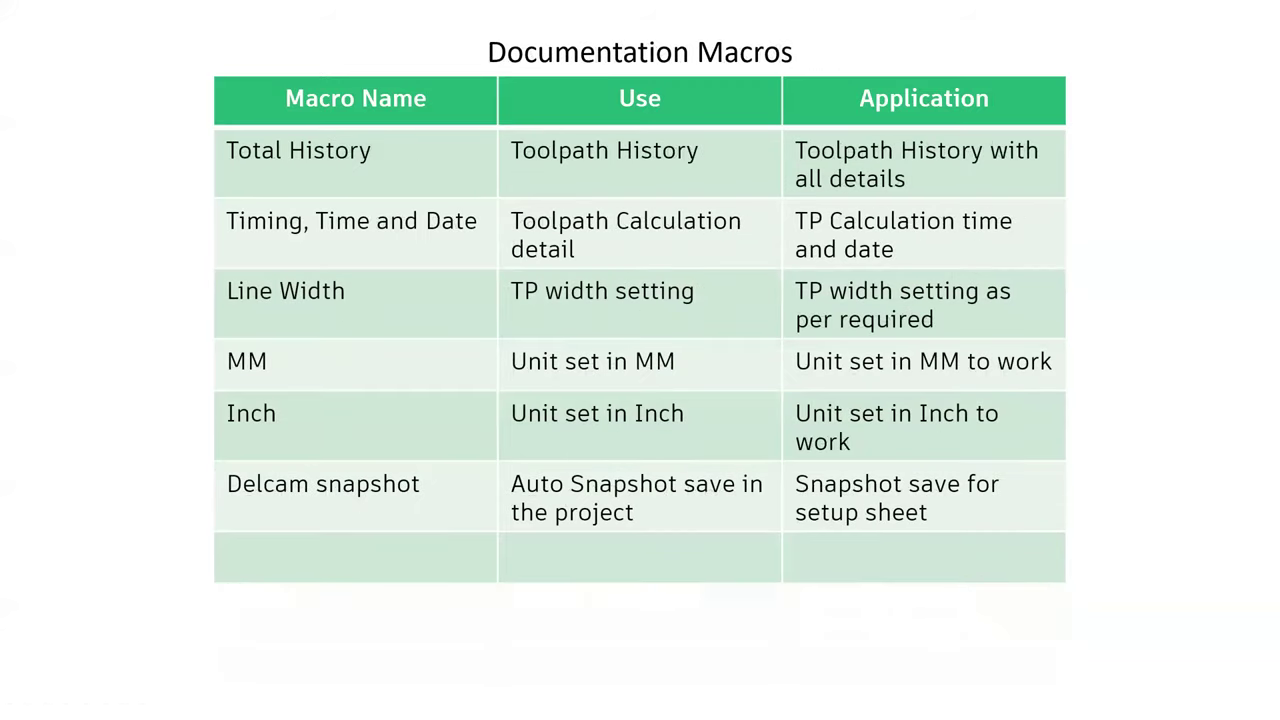
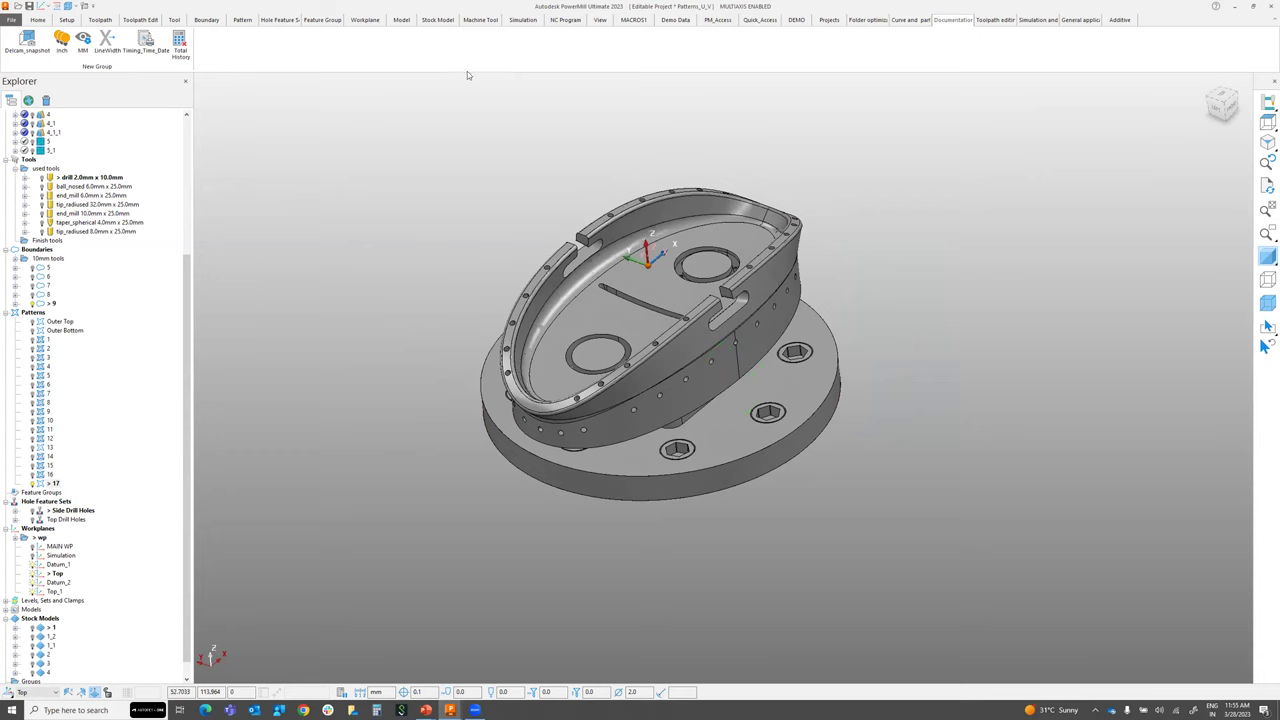
click(37, 20)
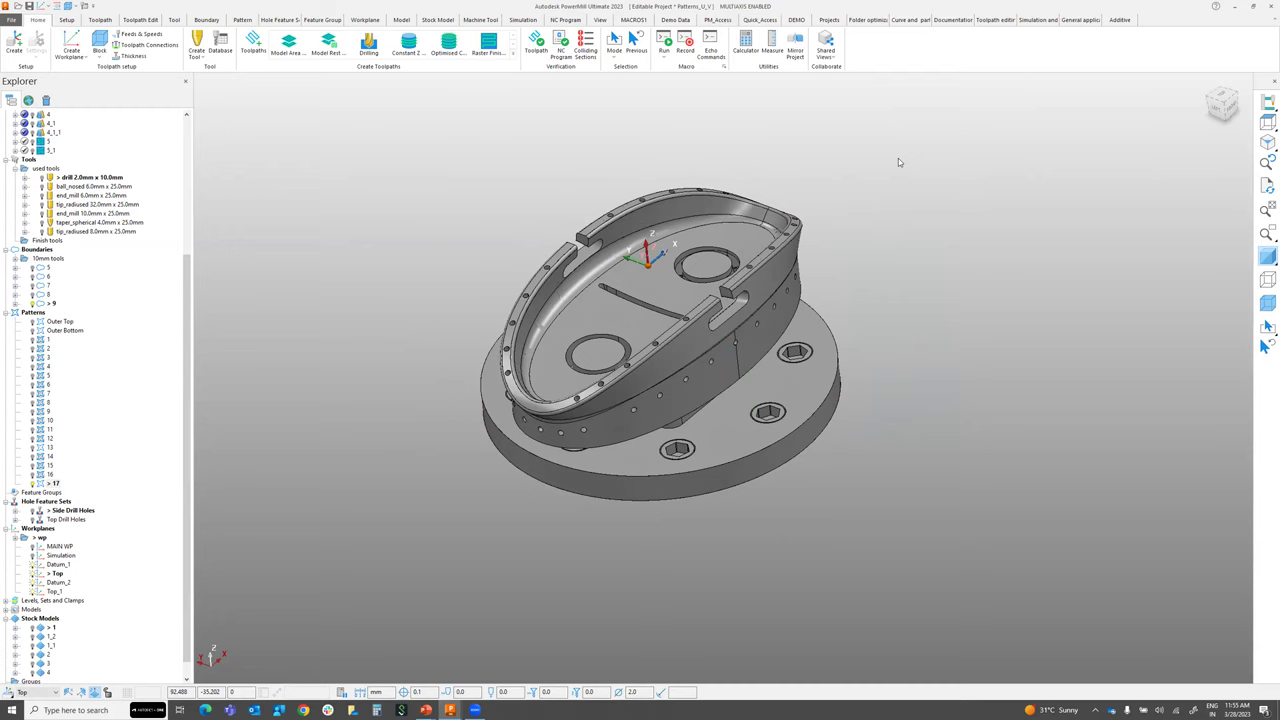
Run the Delcam_snapshot documentation macro and overwrite the existing project snapshot file, ProjectSnapshot.png
click(952, 19)
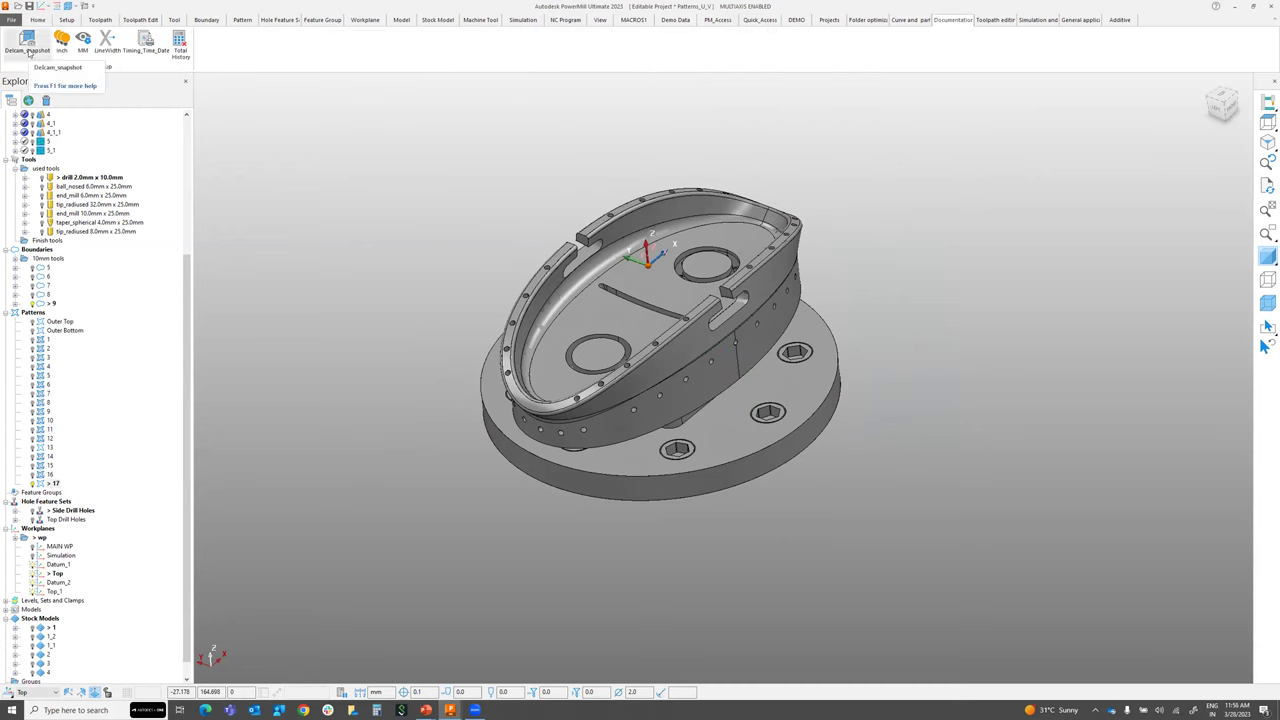
click(29, 45)
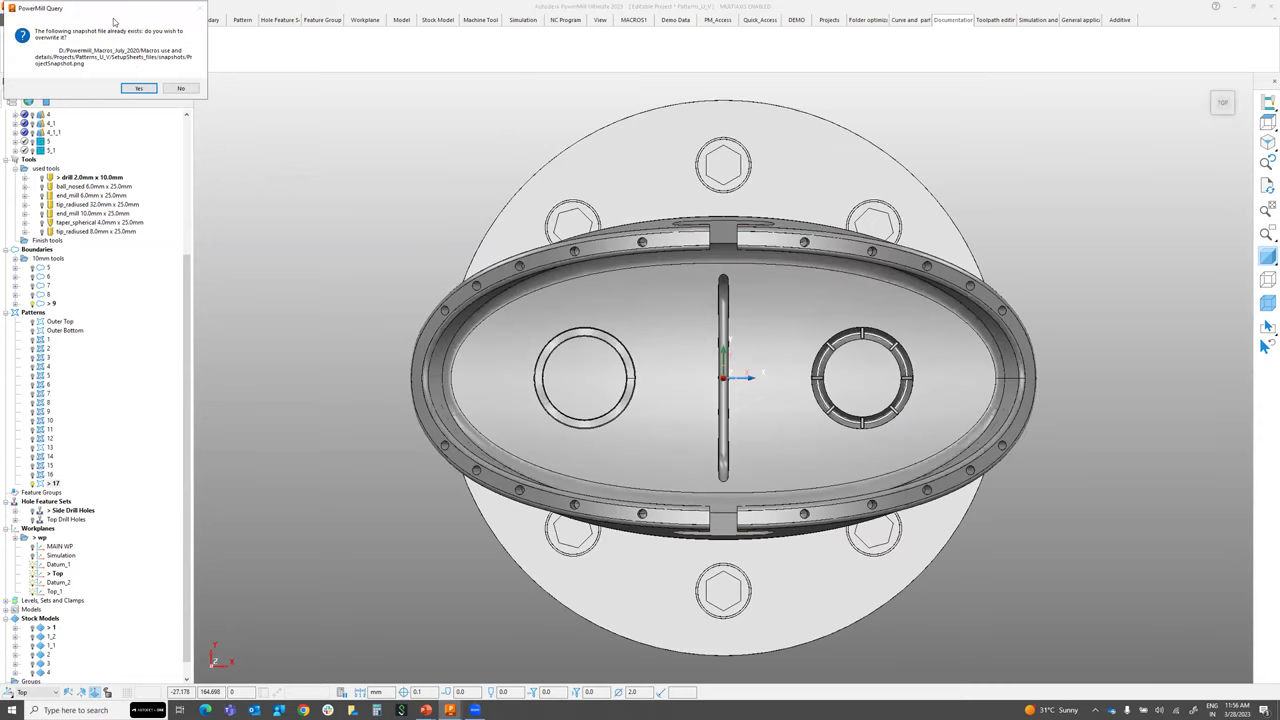
drag(114, 18, 339, 146)
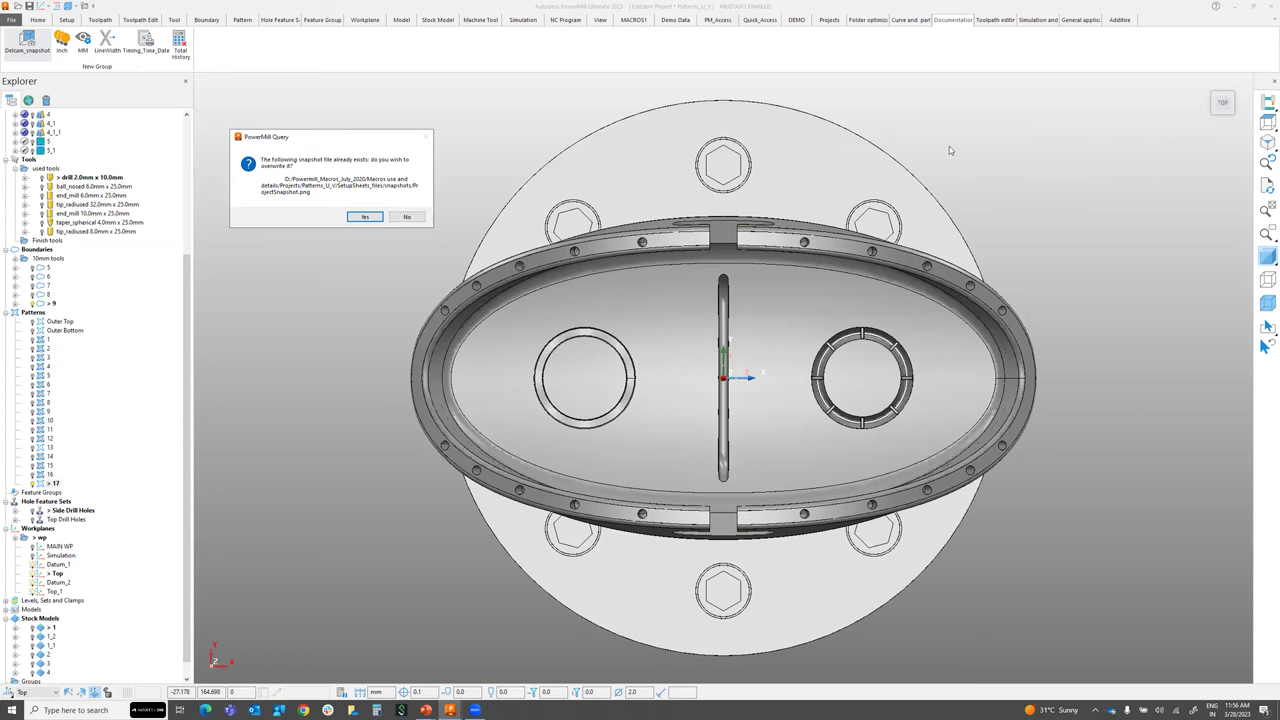
click(367, 218)
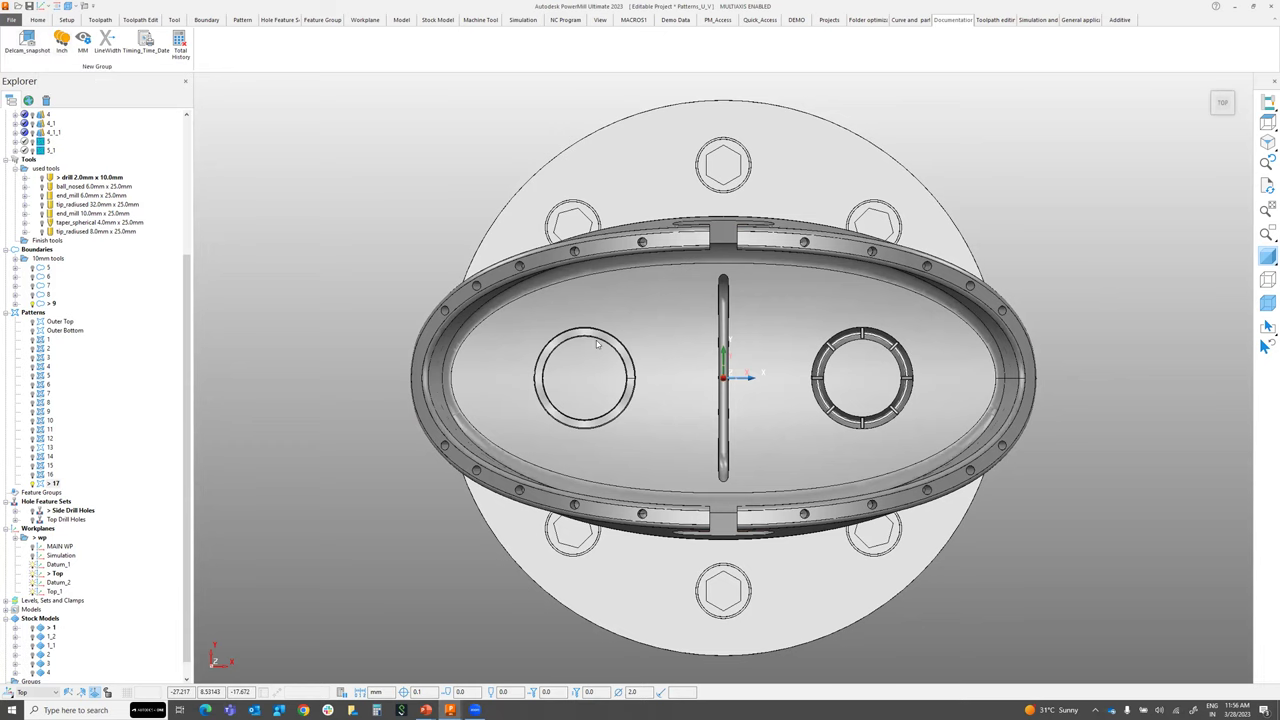
middle_drag(760, 360, 830, 420)
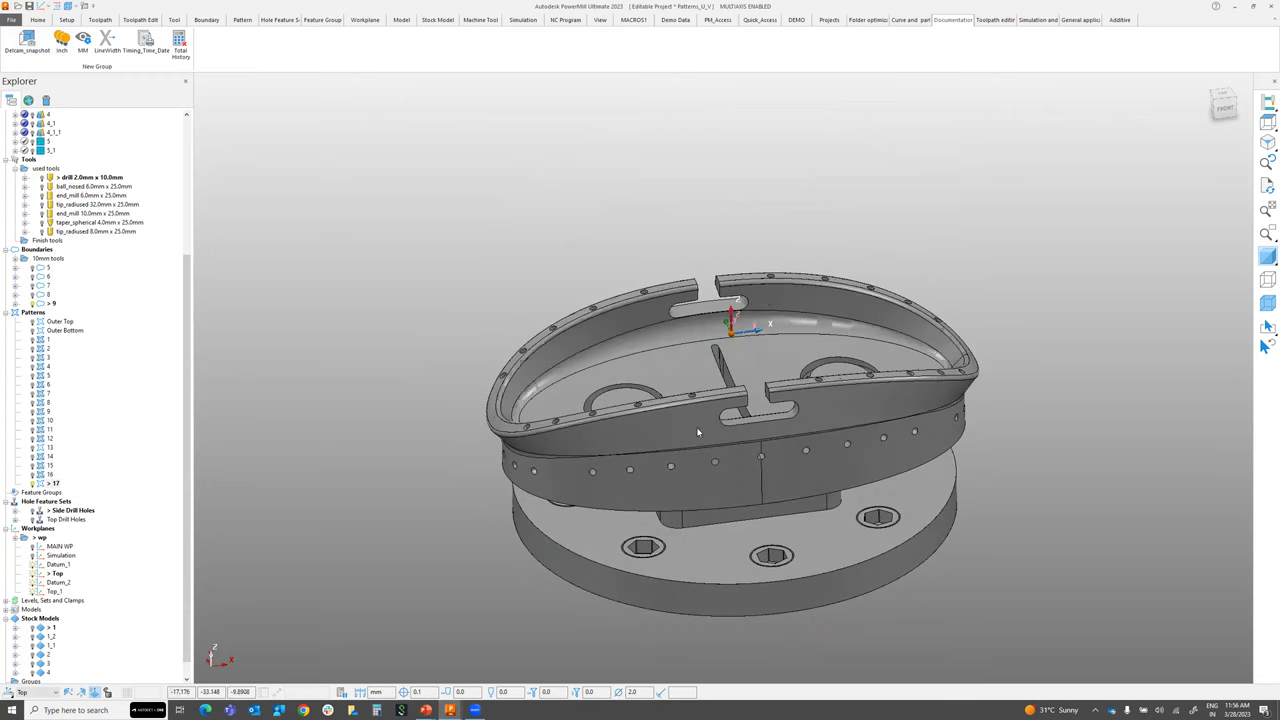
View the part from the top, run the Delcam_snapshot macro and overwrite the existing ProjectSnapshot.png
scroll(1226, 189, up, 3)
click(1267, 121)
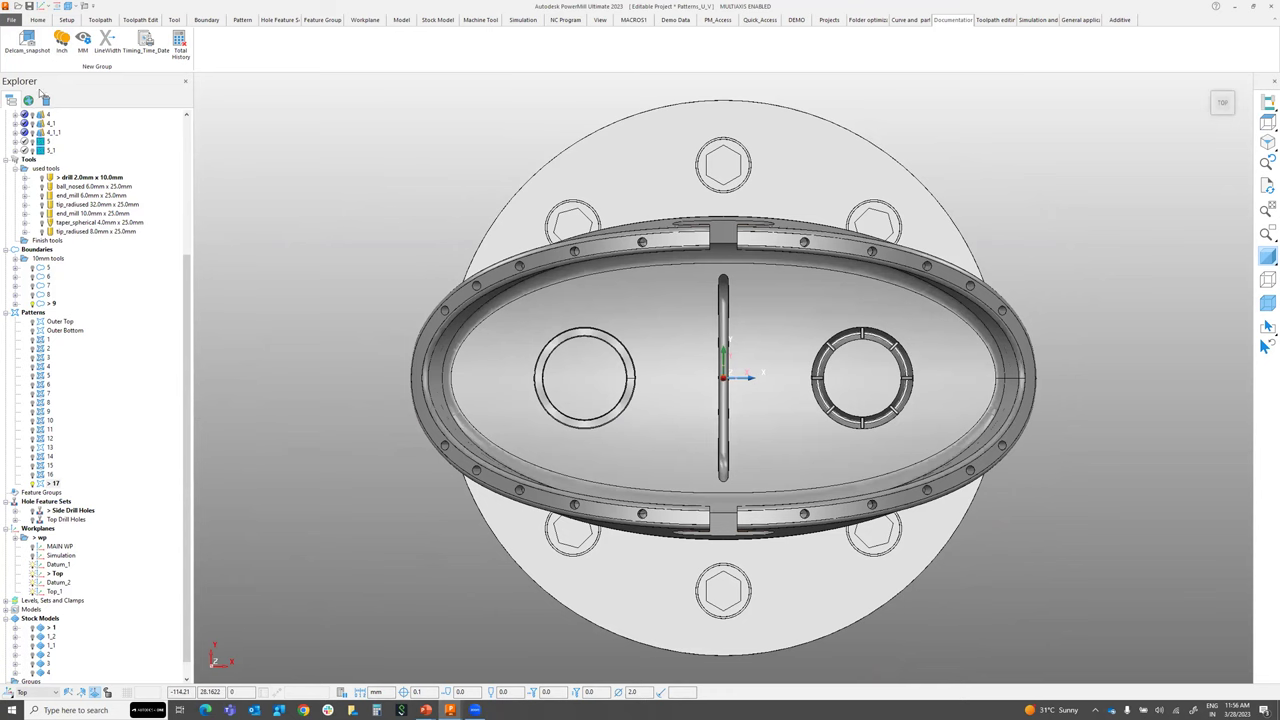
click(28, 45)
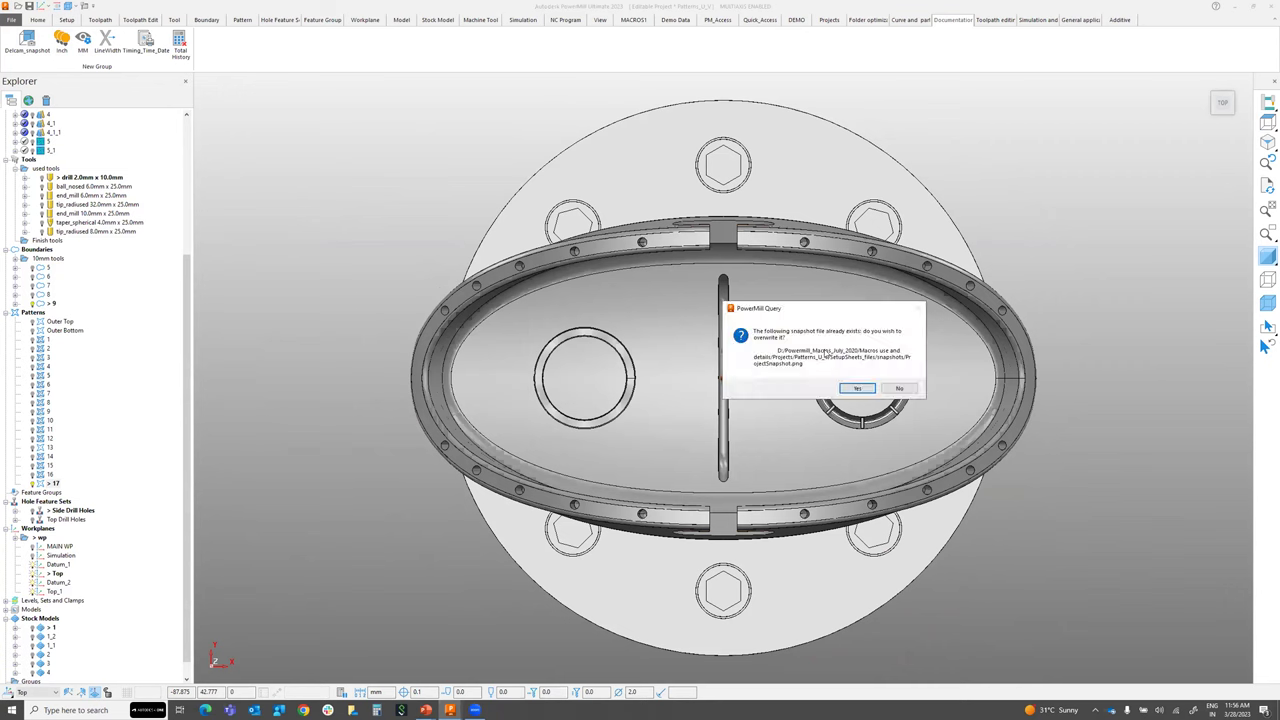
click(856, 389)
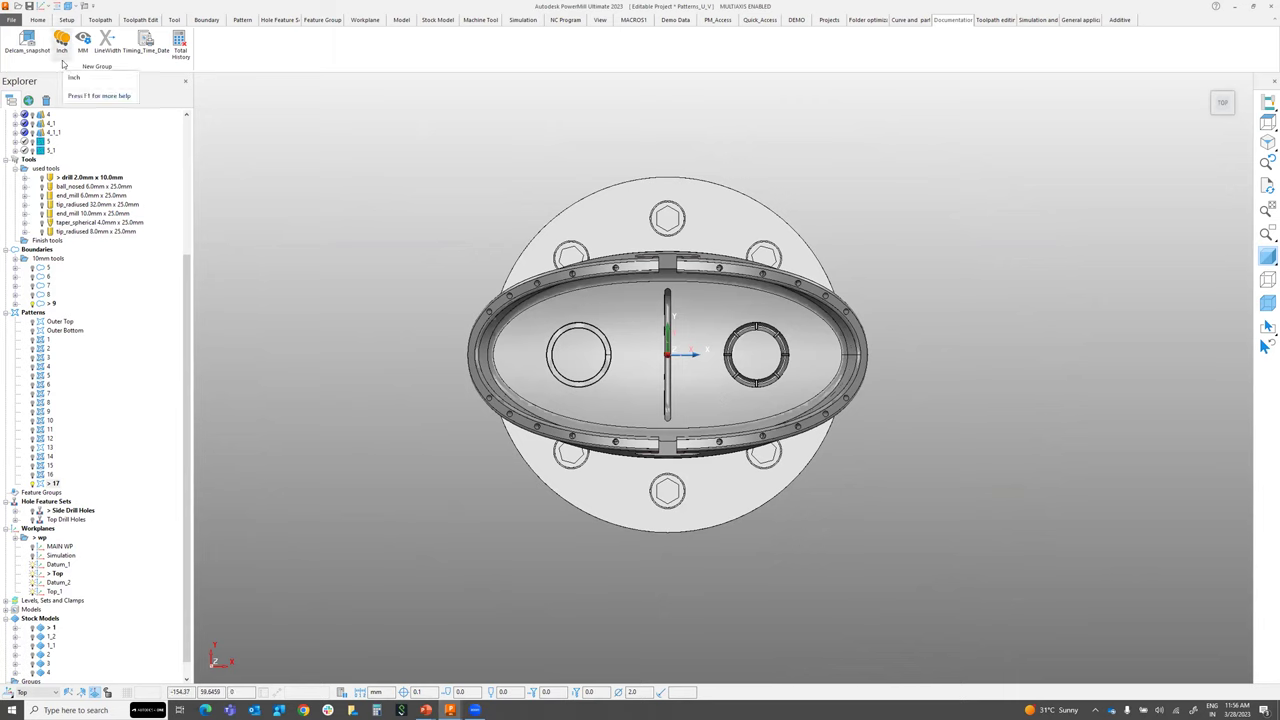
click(10, 19)
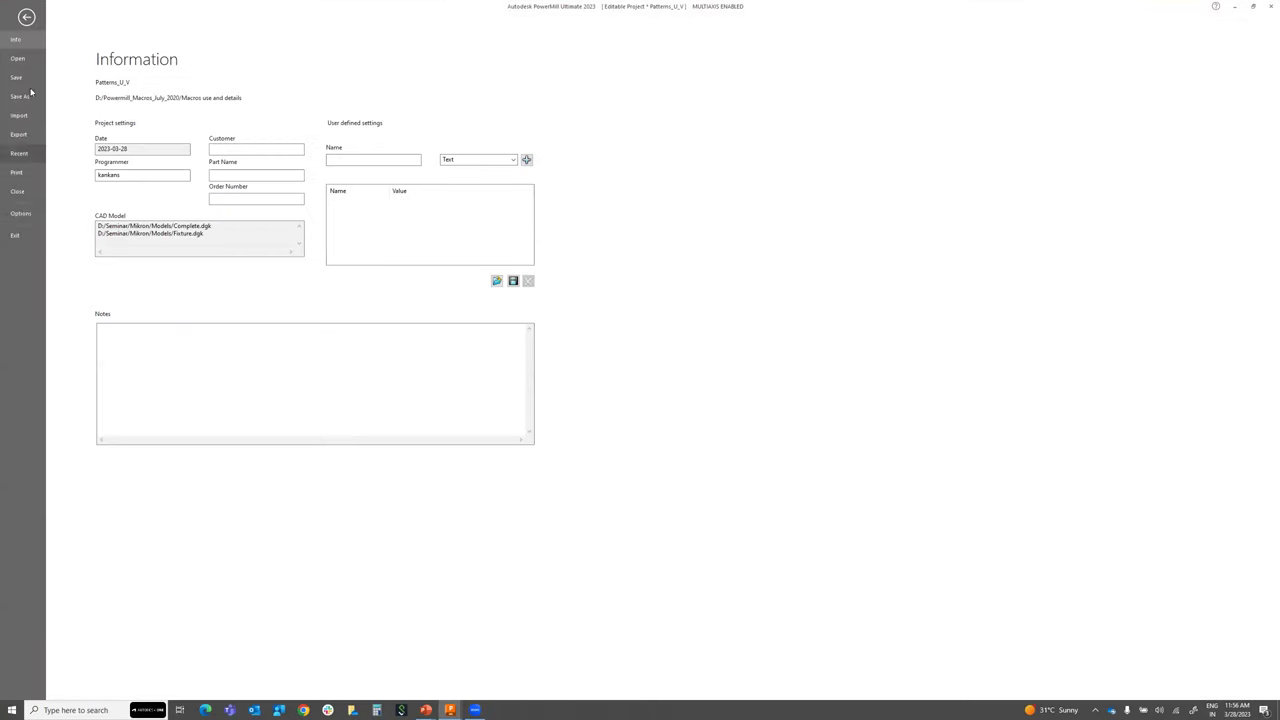
click(27, 17)
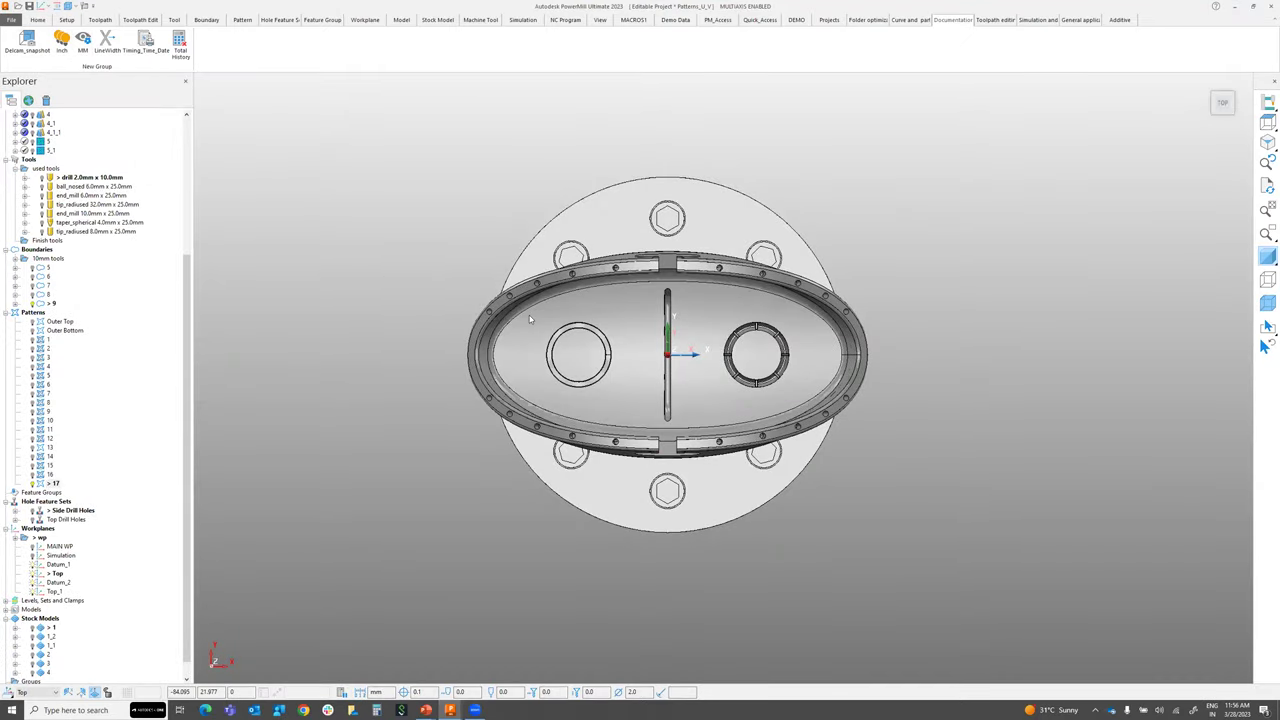
Activate the Lead&Links toolpath in the rough folder and inspect its lines closely along the part's upper rim
middle_drag(704, 390, 704, 215)
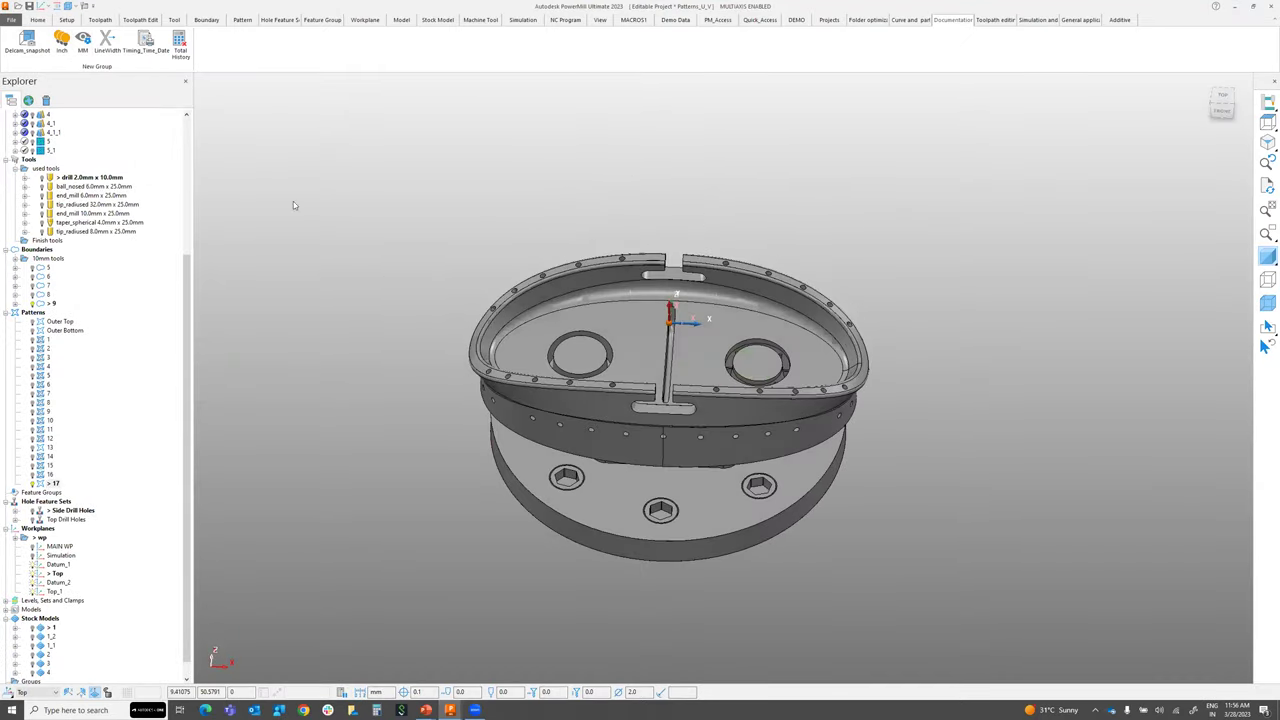
scroll(145, 213, up, 1)
scroll(145, 213, up, 5)
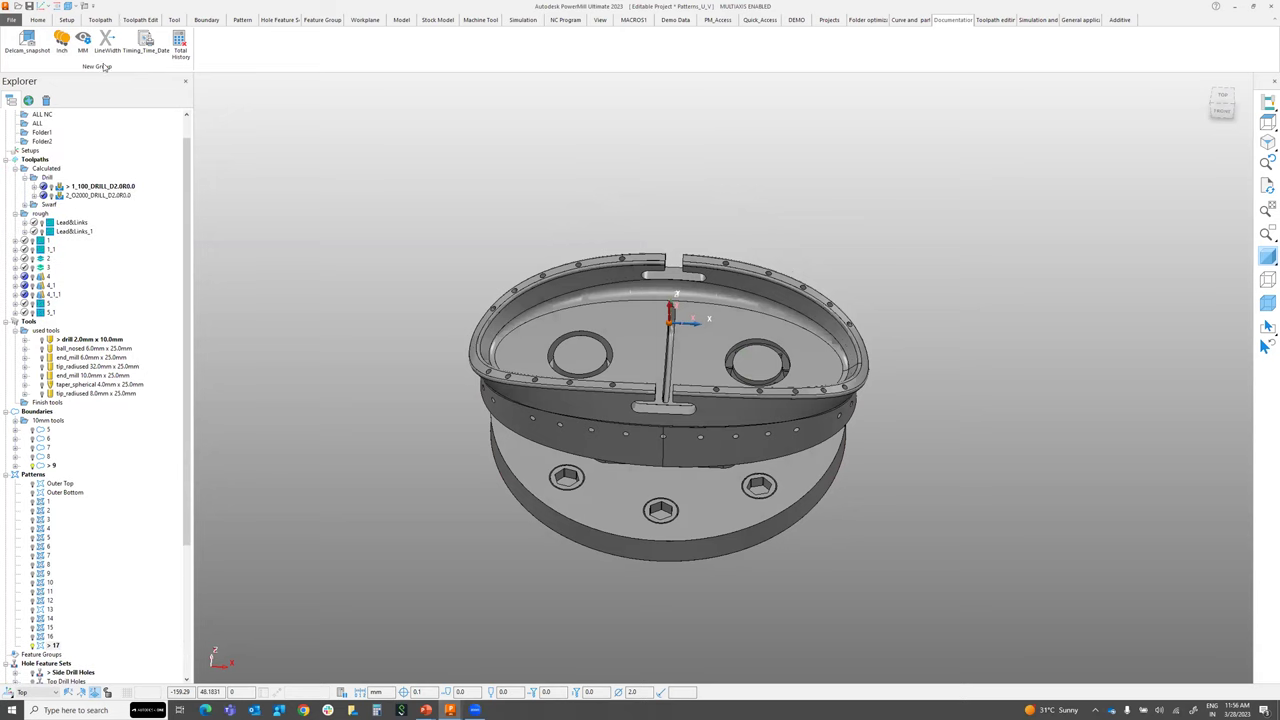
click(50, 223)
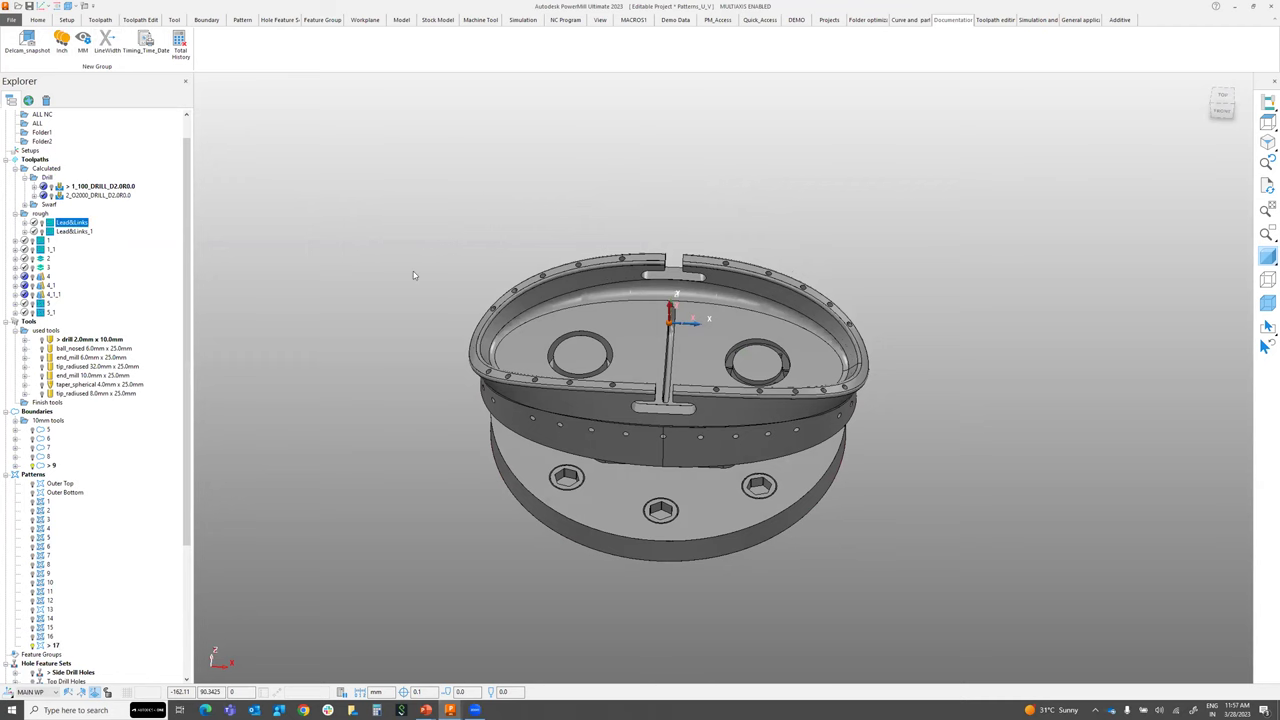
scroll(571, 294, up, 5)
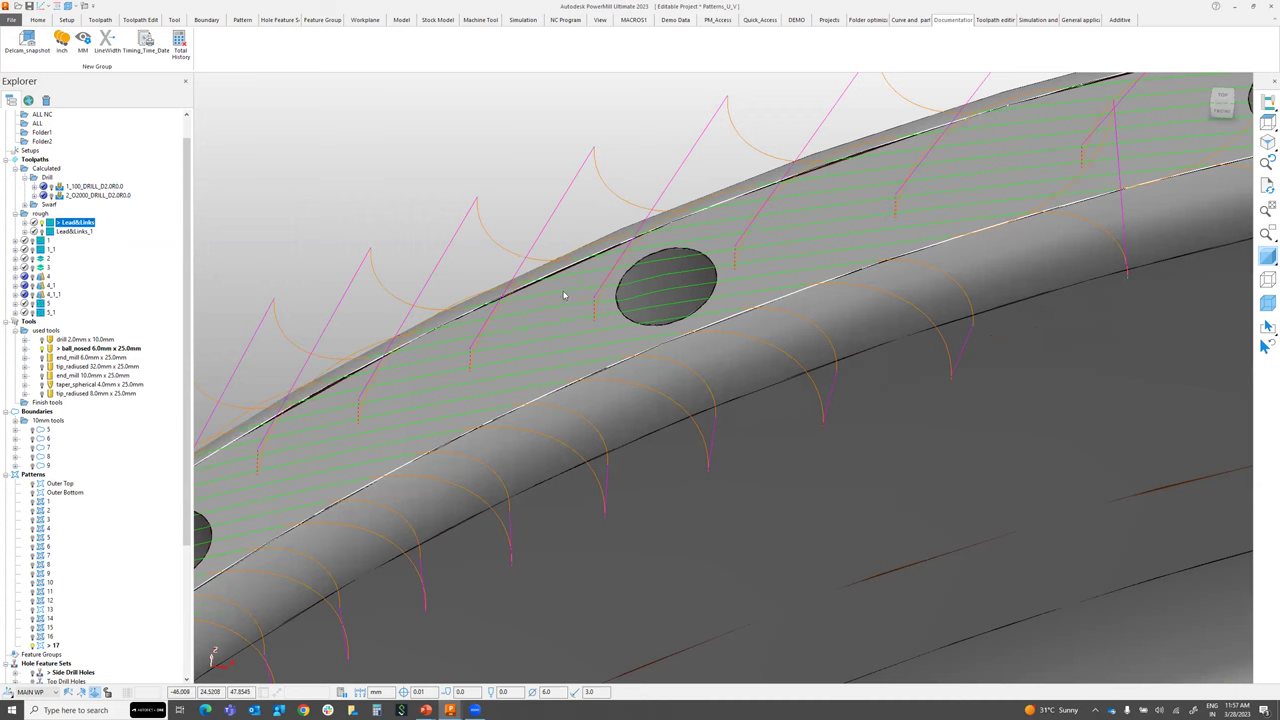
Run the LineWidth macro, set the toolpath line width to 2 pixels and inspect the toolpath lines
click(108, 44)
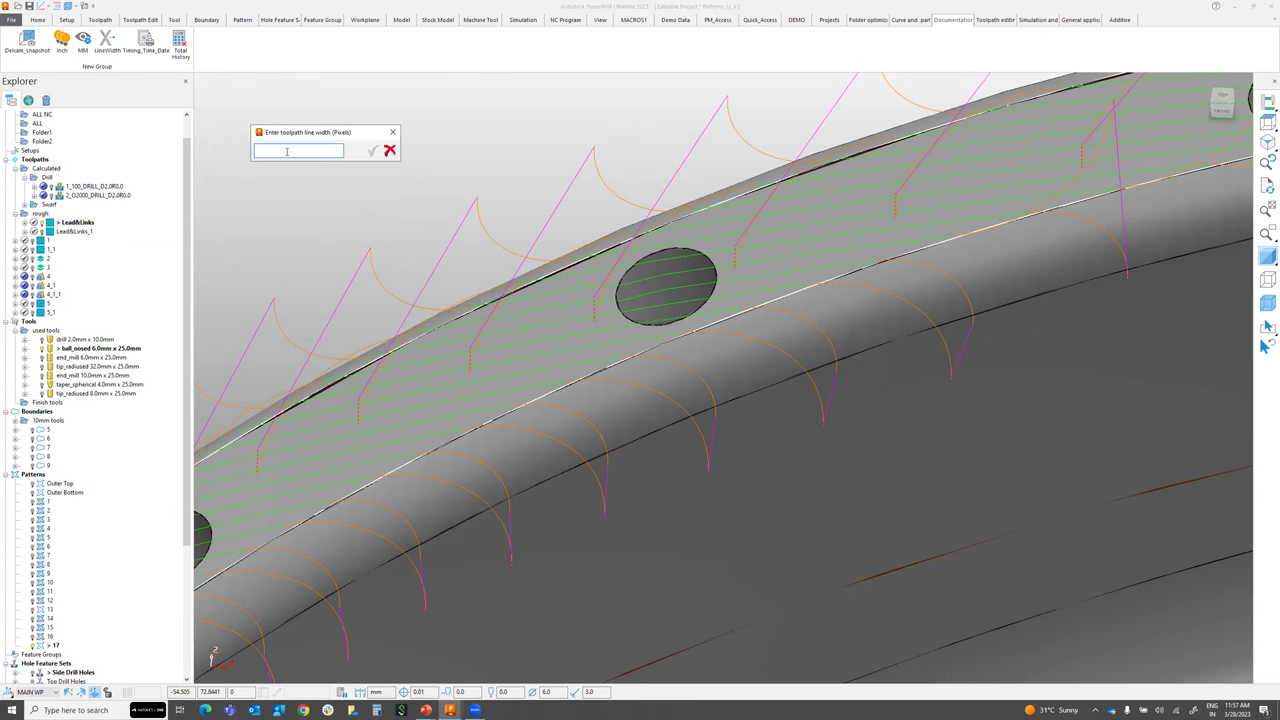
text(2)
key(Return)
scroll(550, 328, up, 5)
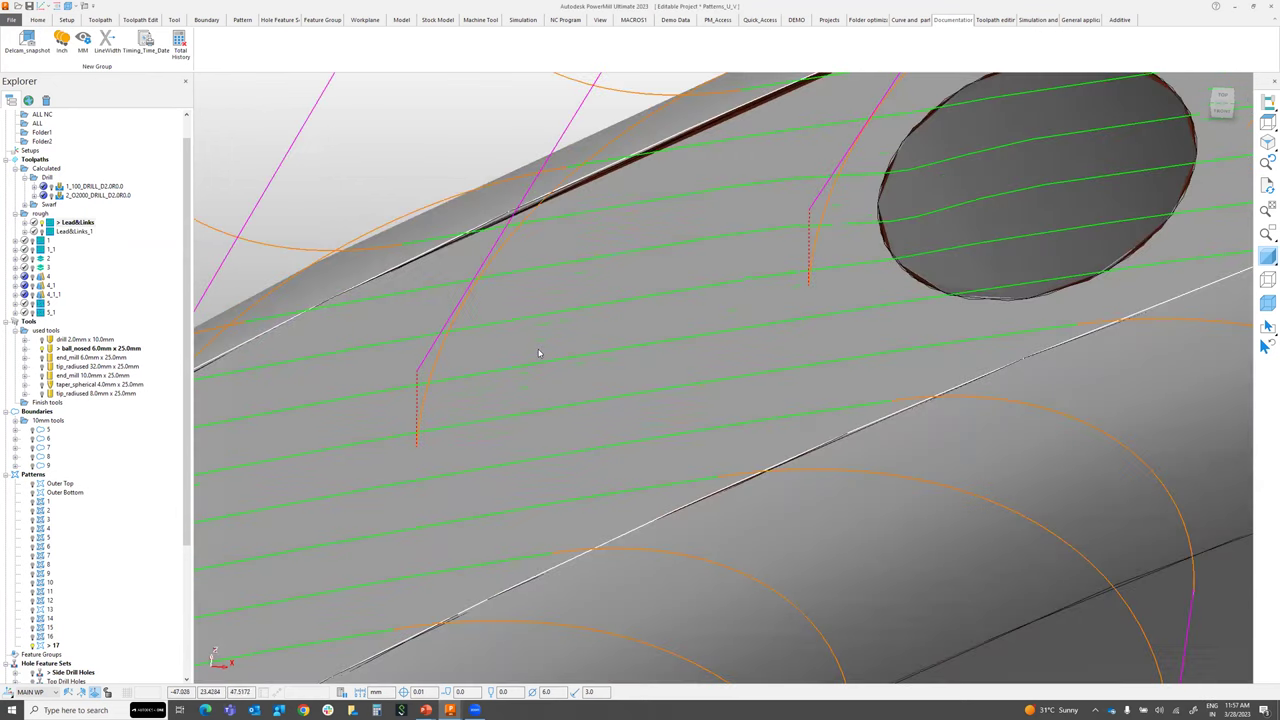
Run the LineWidth macro again with a toolpath line width of 5 pixels and inspect the toolpath lines
click(107, 45)
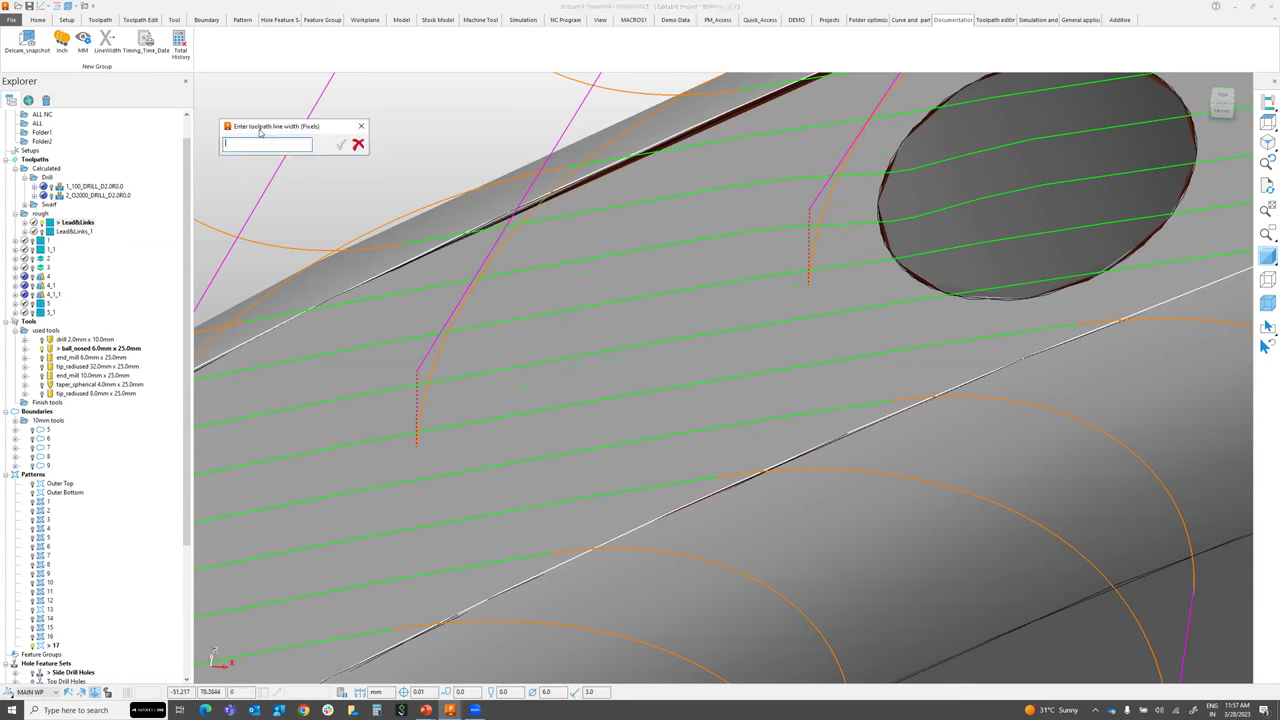
text(5)
key(Return)
scroll(751, 274, down, 2)
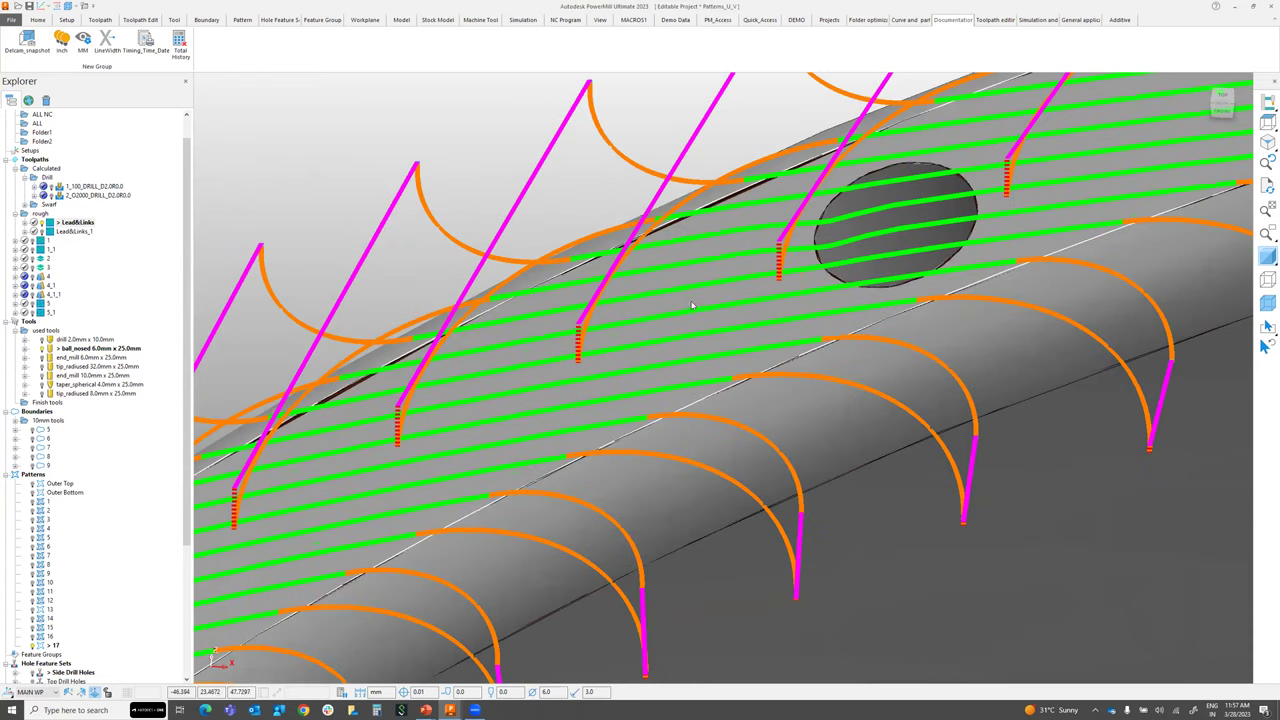
scroll(688, 294, down, 3)
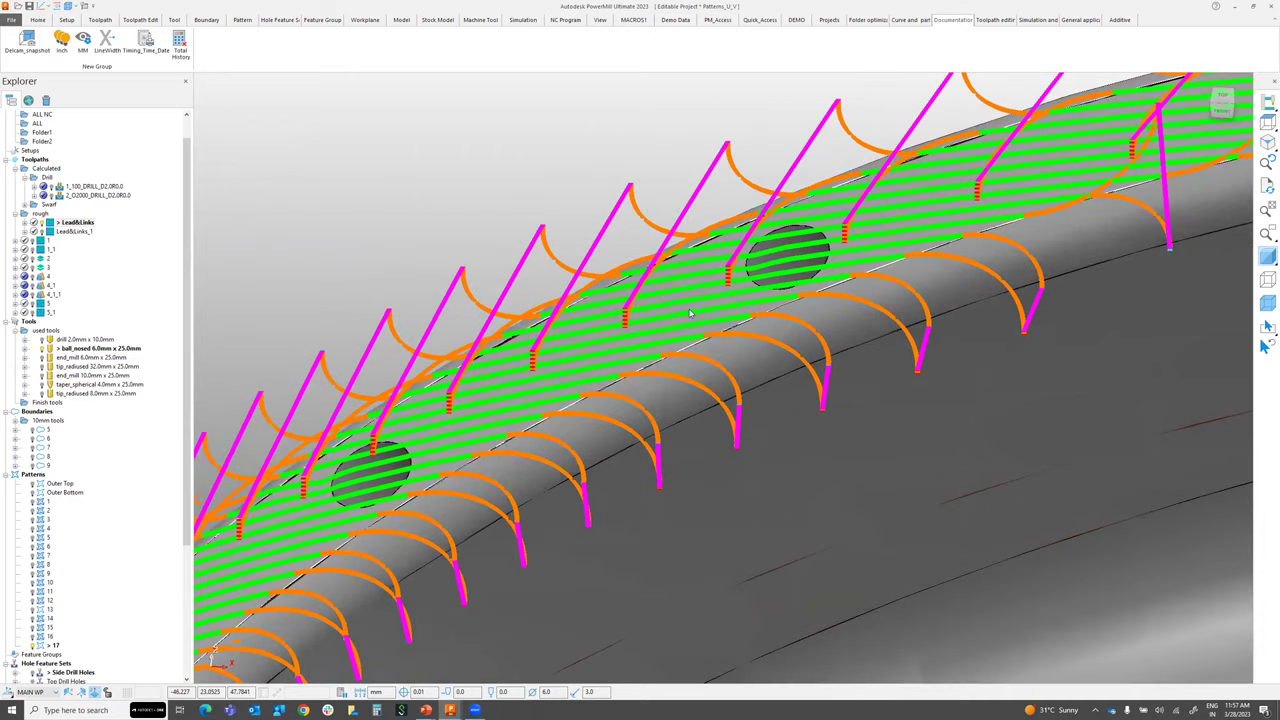
scroll(690, 314, up, 4)
scroll(640, 288, down, 3)
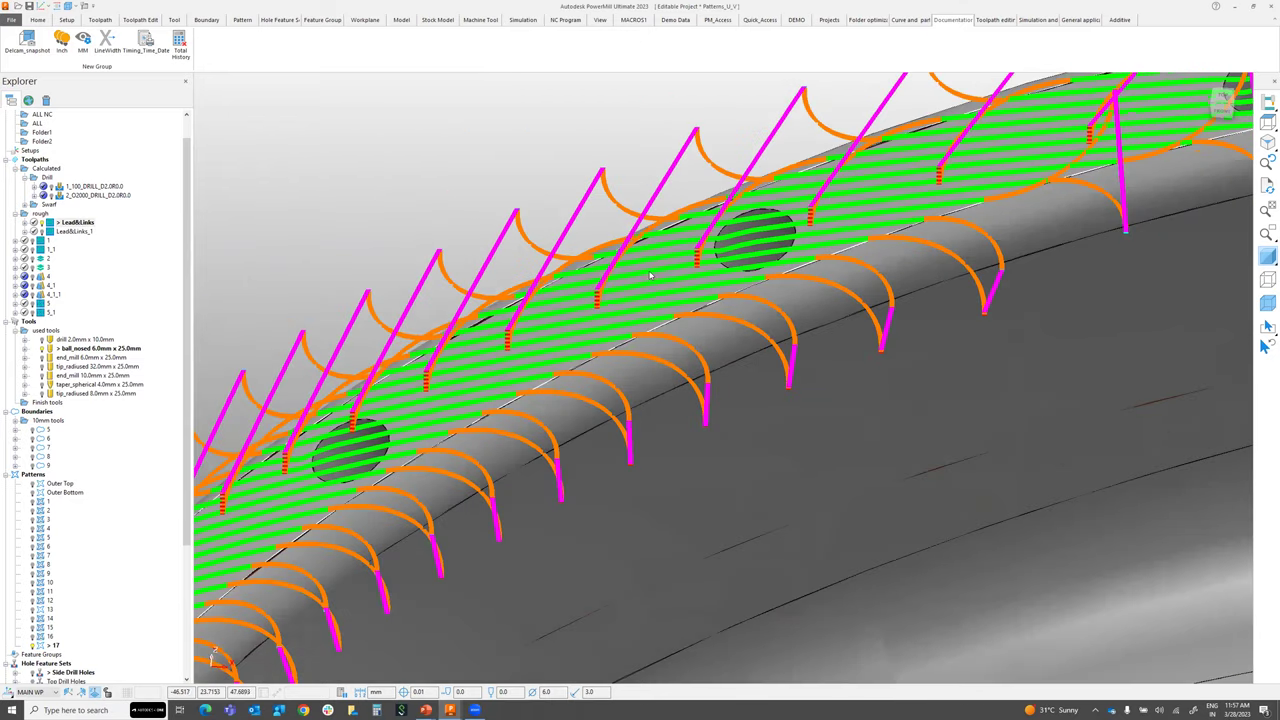
Set the toolpath line width to 1 pixel with the LineWidth macro and inspect the toolpath around the rim
click(107, 45)
text(1)
key(Return)
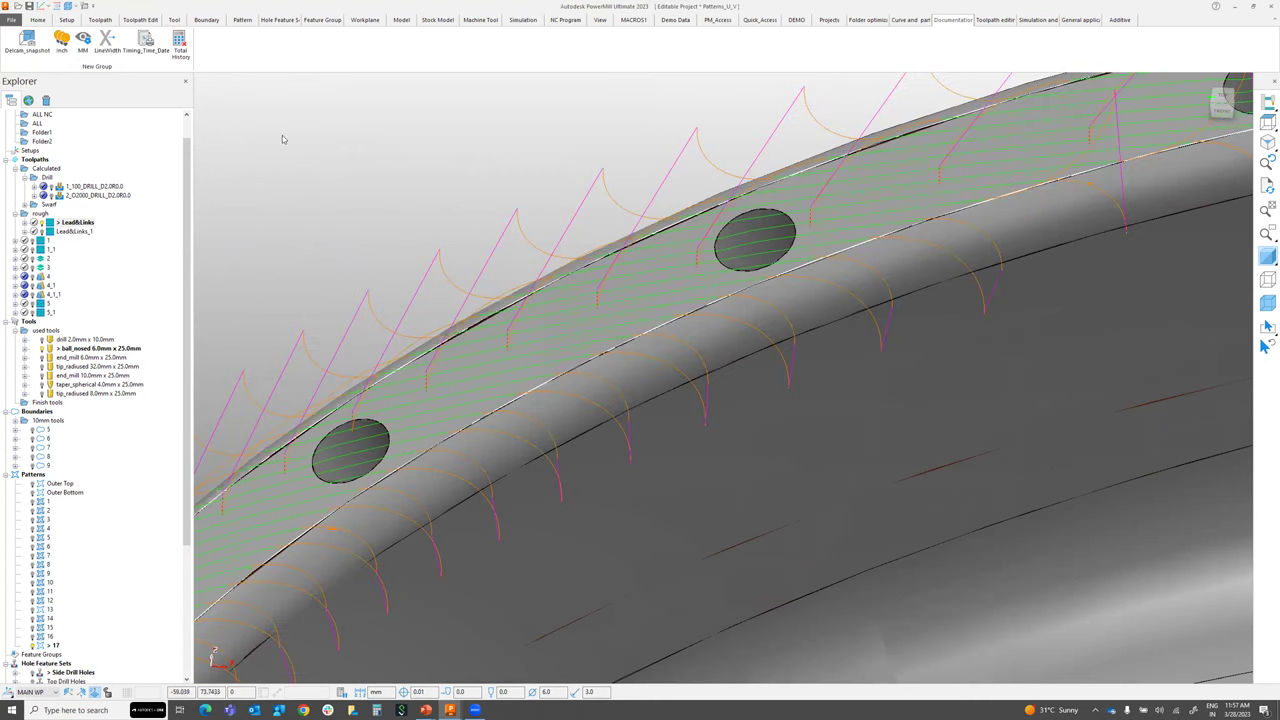
scroll(655, 296, down, 6)
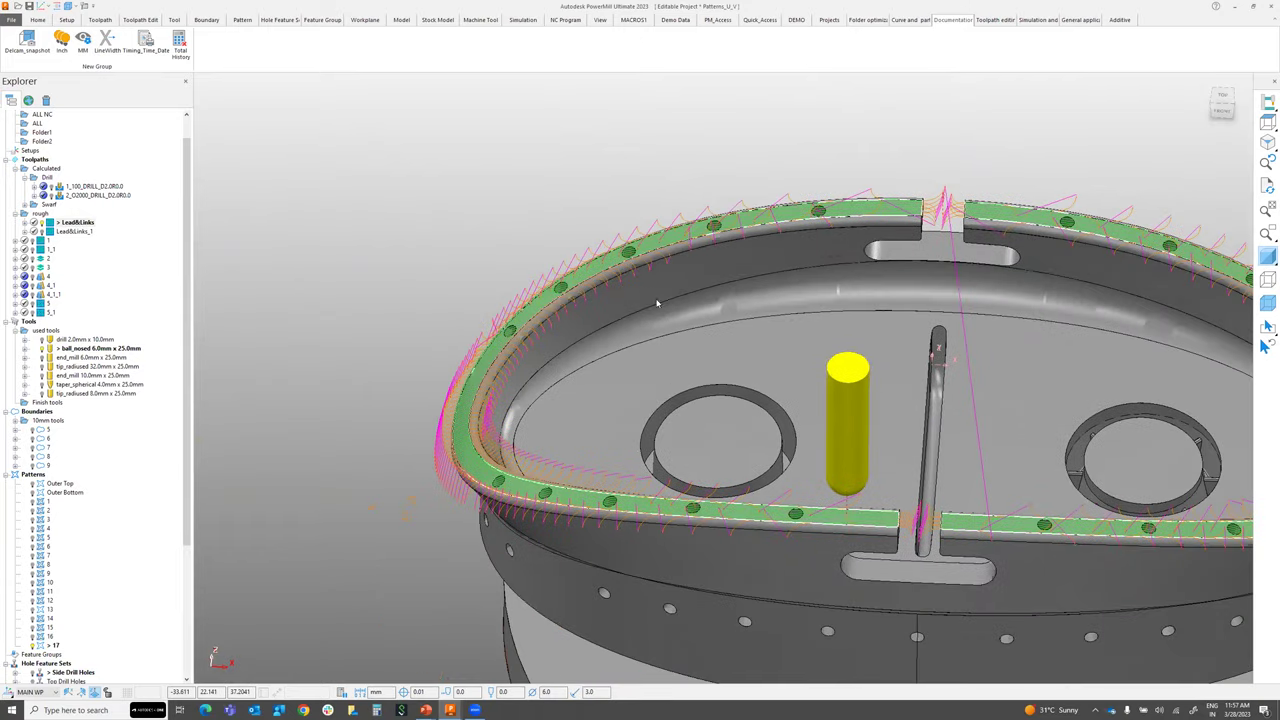
shift+middle_drag(657, 302, 645, 292)
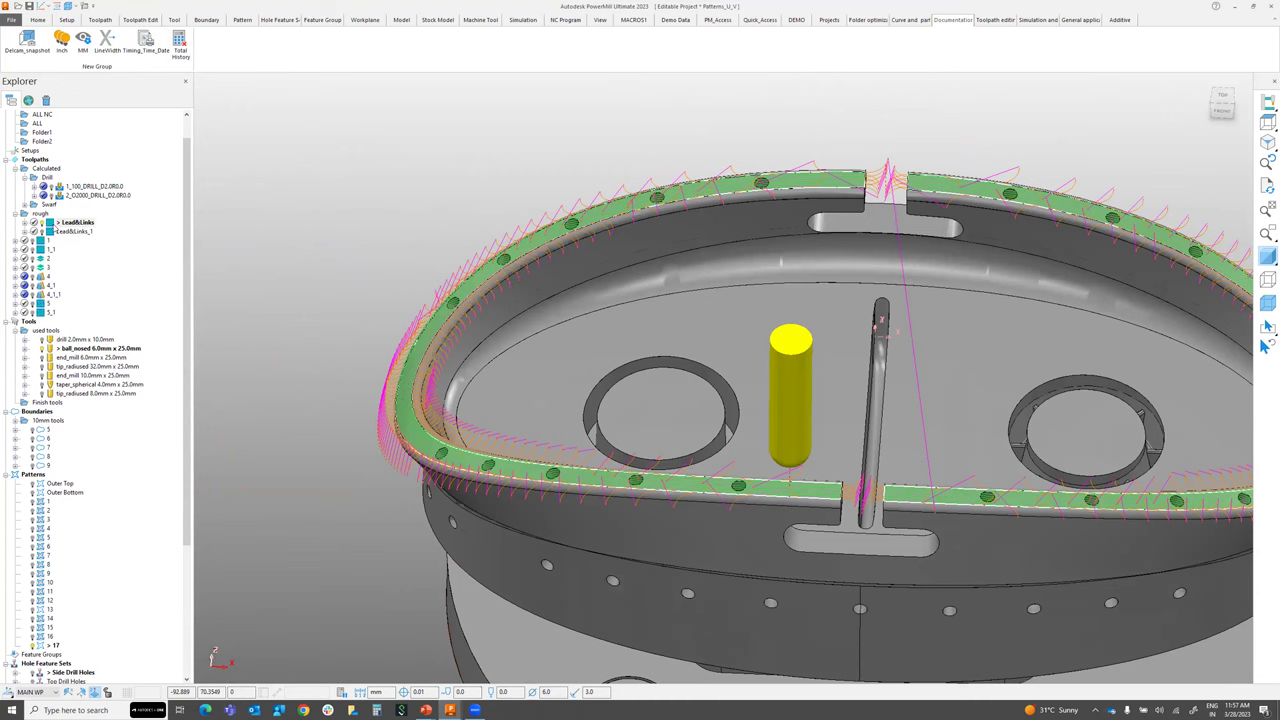
scroll(800, 294, up, 3)
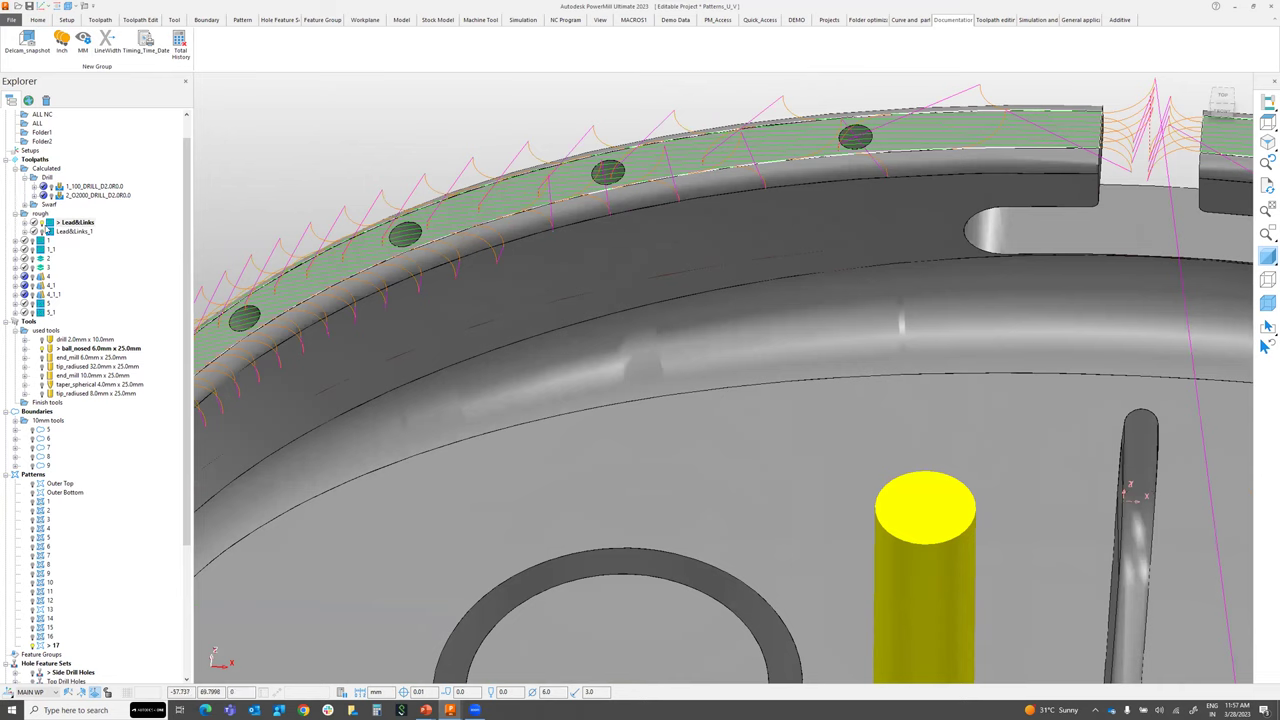
Run the Timing_Time_Date macro on the Lead&Links toolpath, dismiss its calculation time message and check the toolpath's parameter tree
click(60, 222)
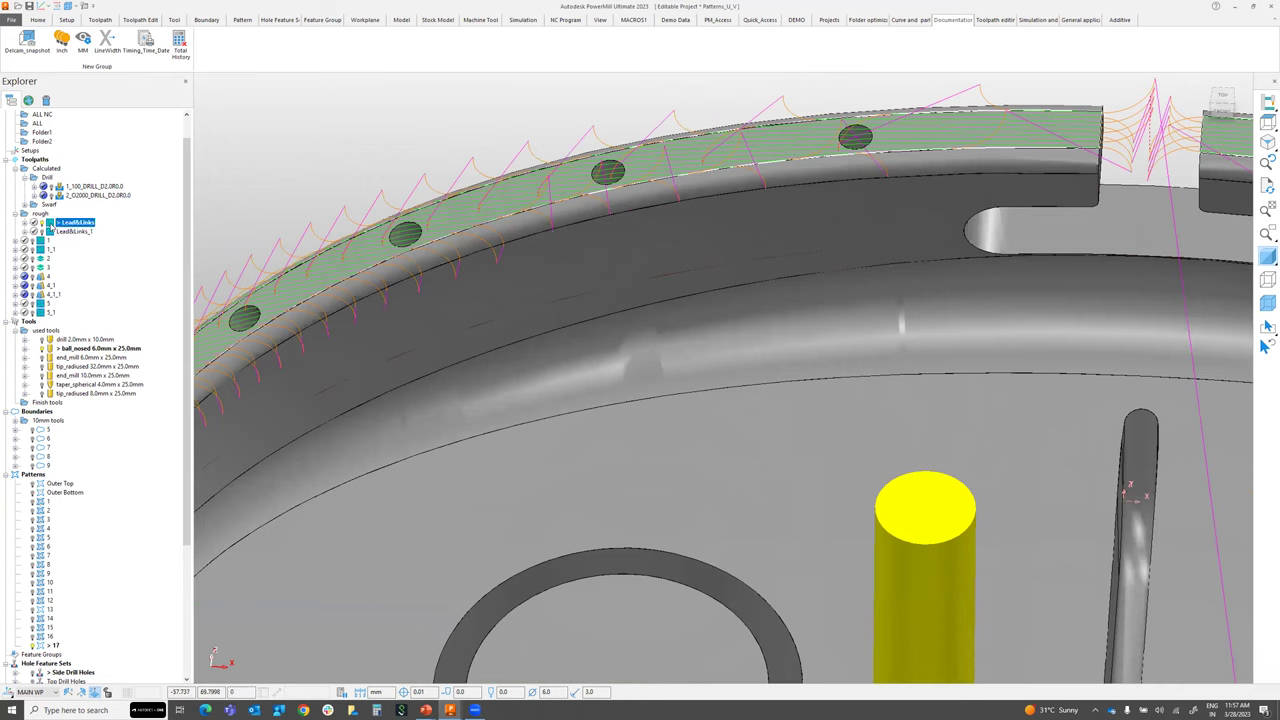
click(147, 46)
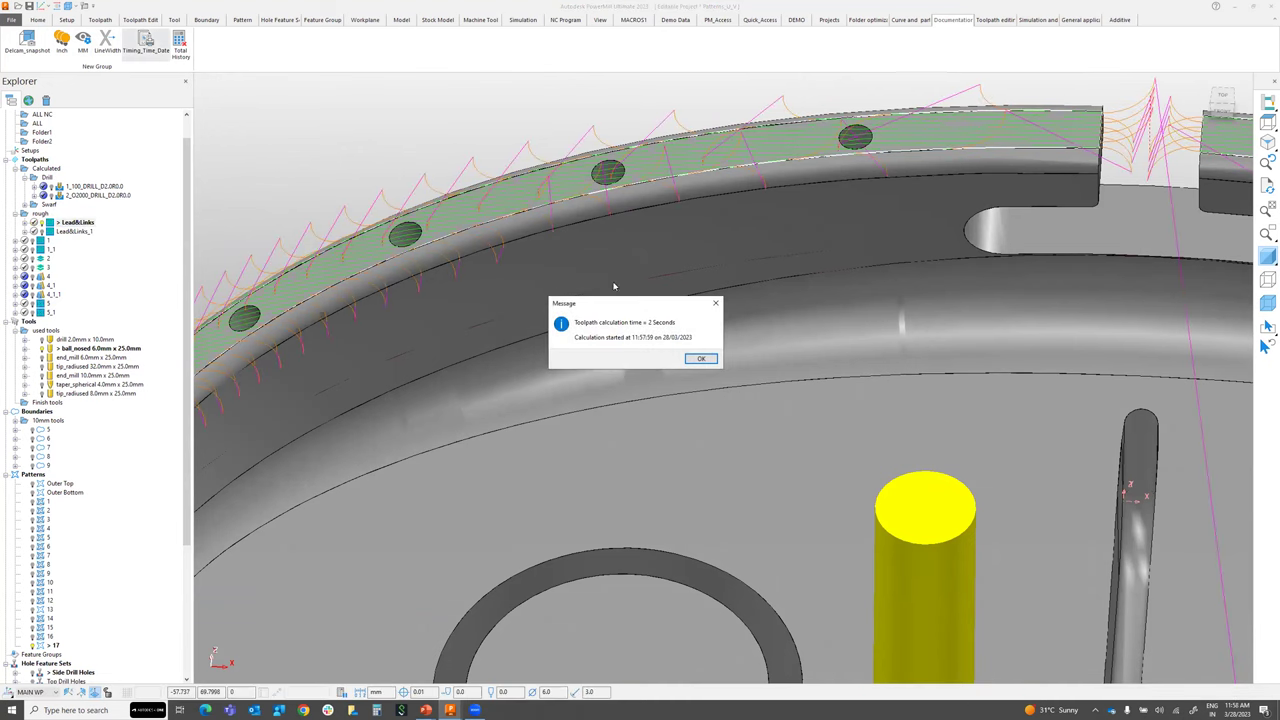
drag(620, 302, 354, 88)
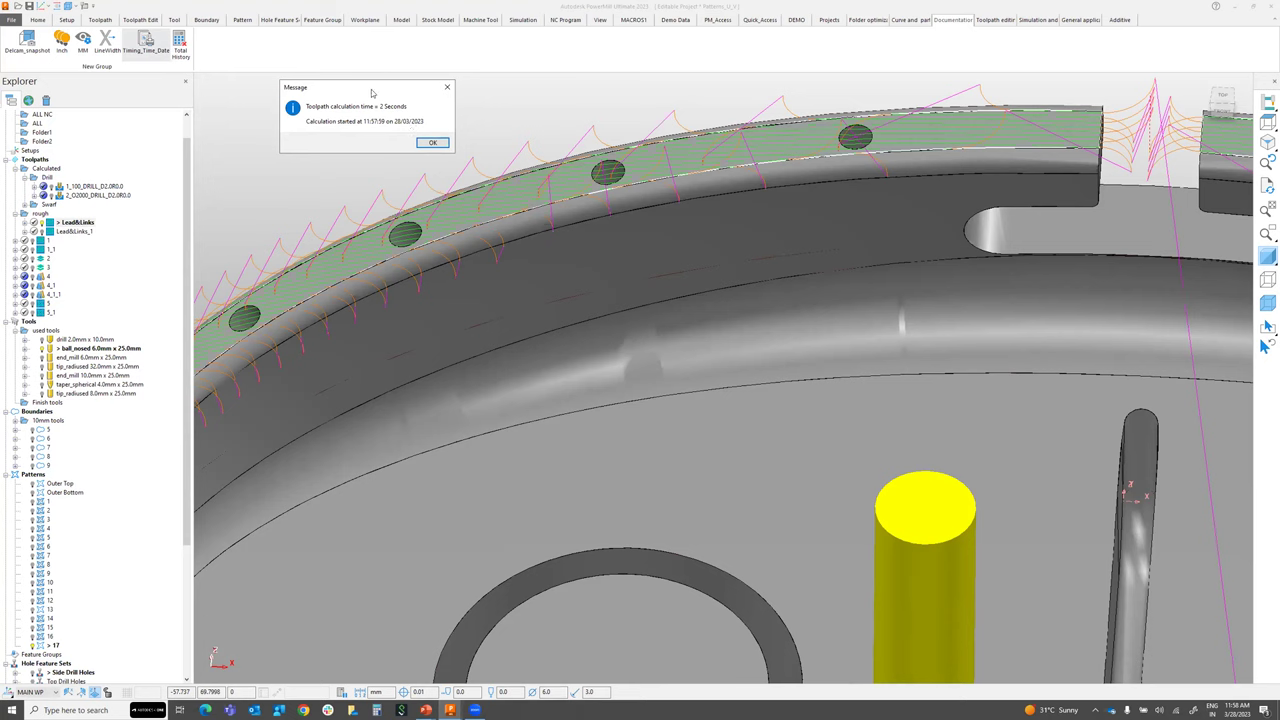
drag(364, 98, 338, 114)
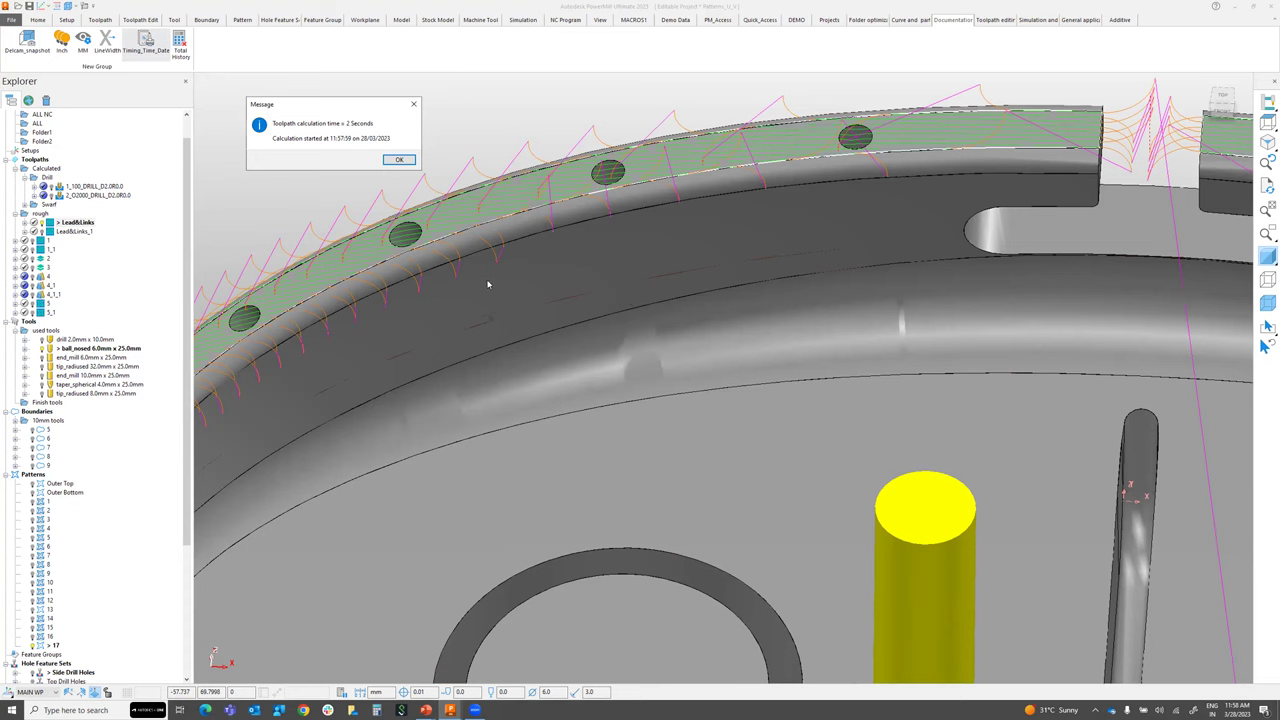
click(399, 161)
scroll(682, 310, down, 5)
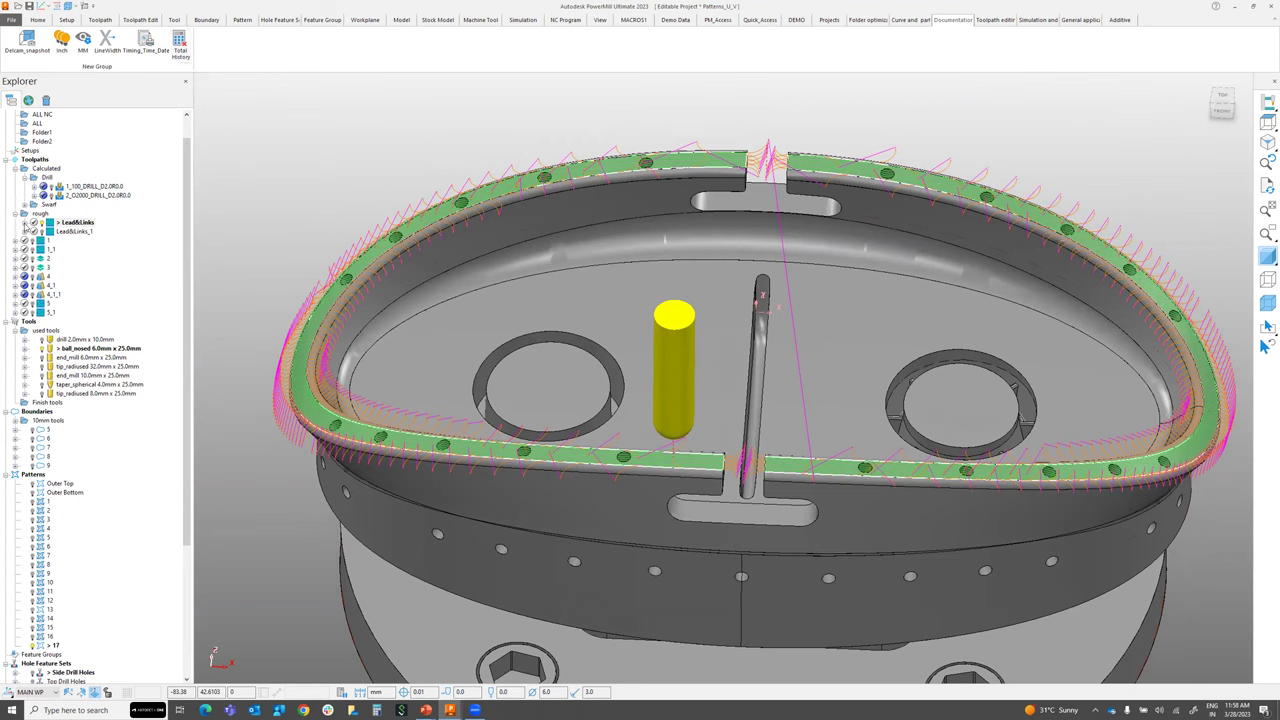
click(25, 223)
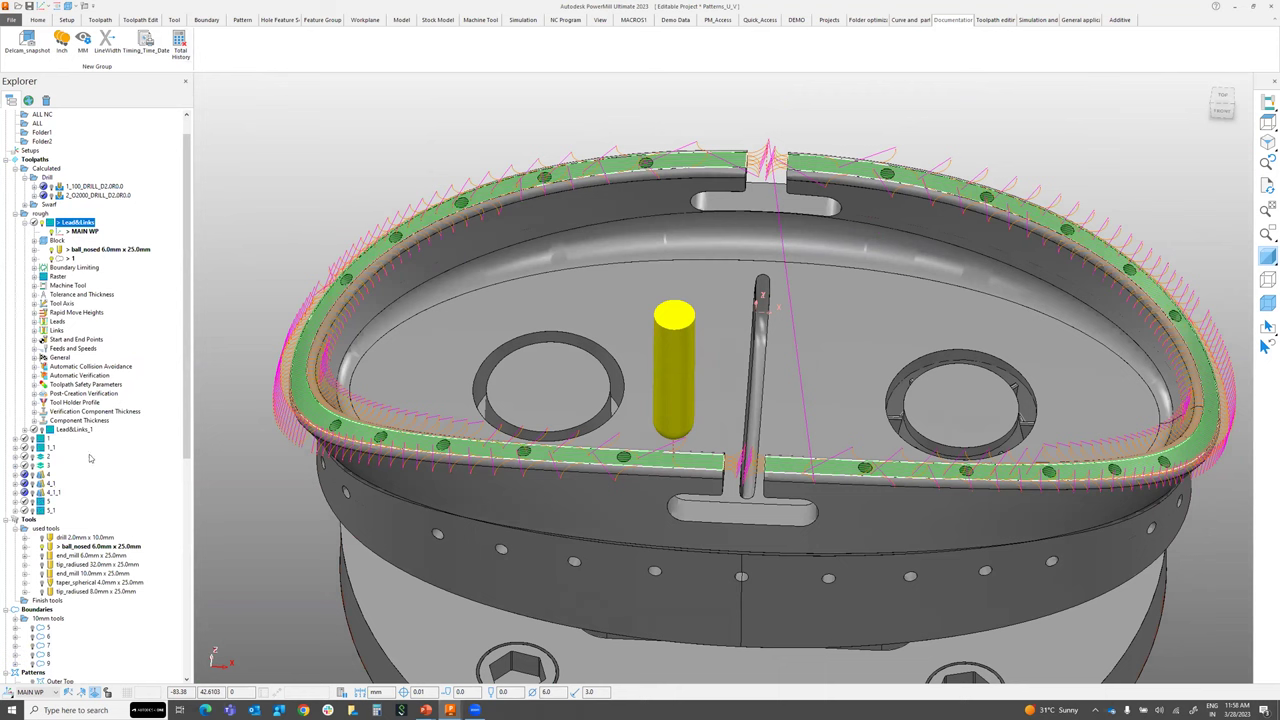
click(25, 223)
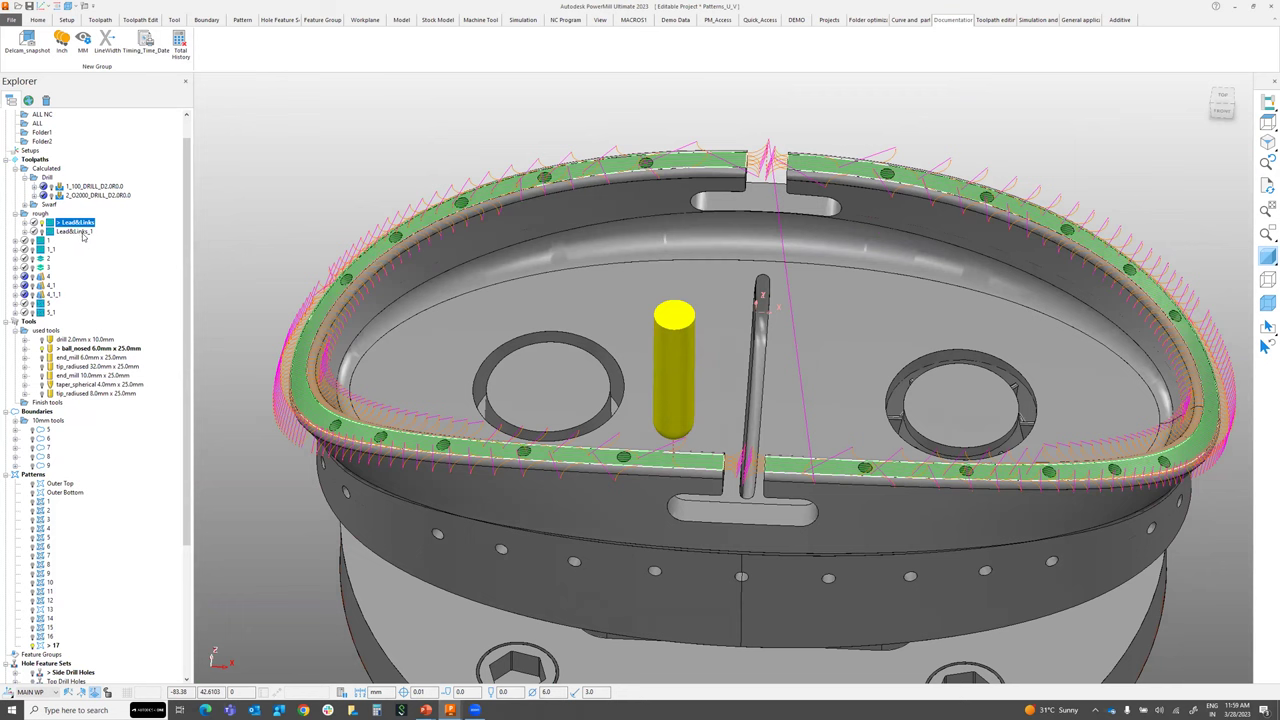
Select toolpaths 1 through 5_1 and run the Total History macro on them
click(48, 241)
shift+click(46, 314)
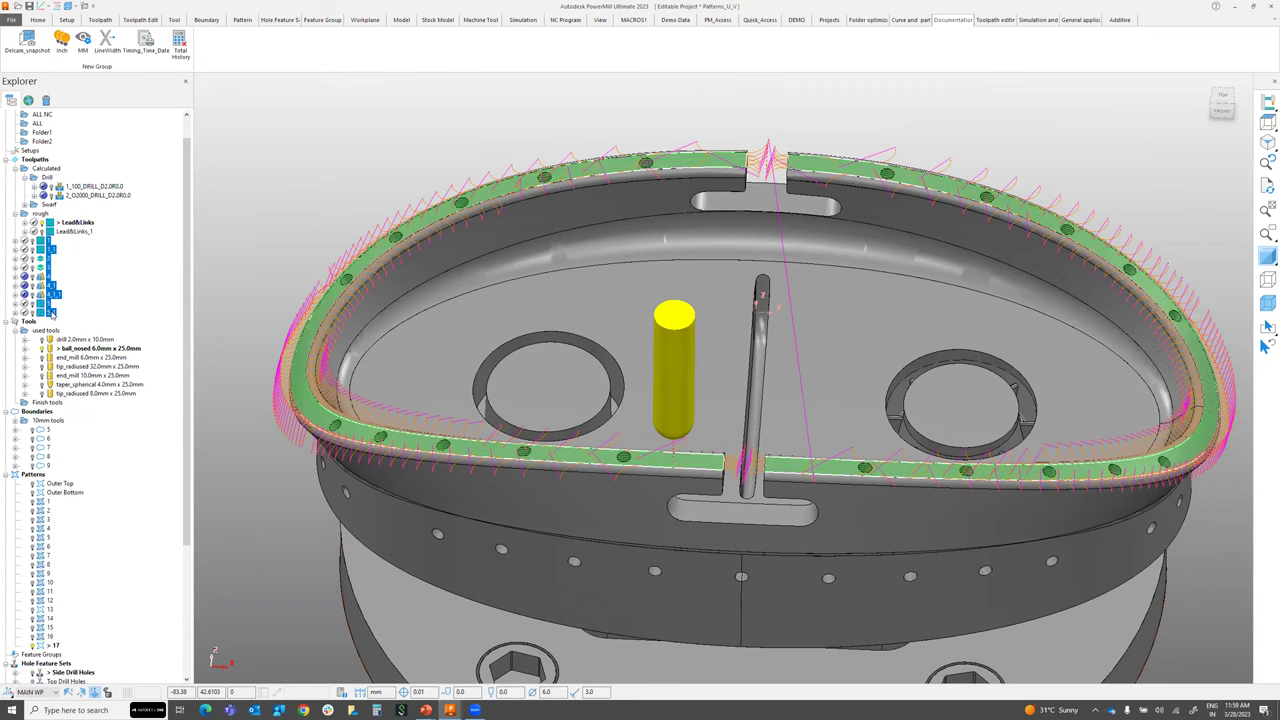
click(181, 45)
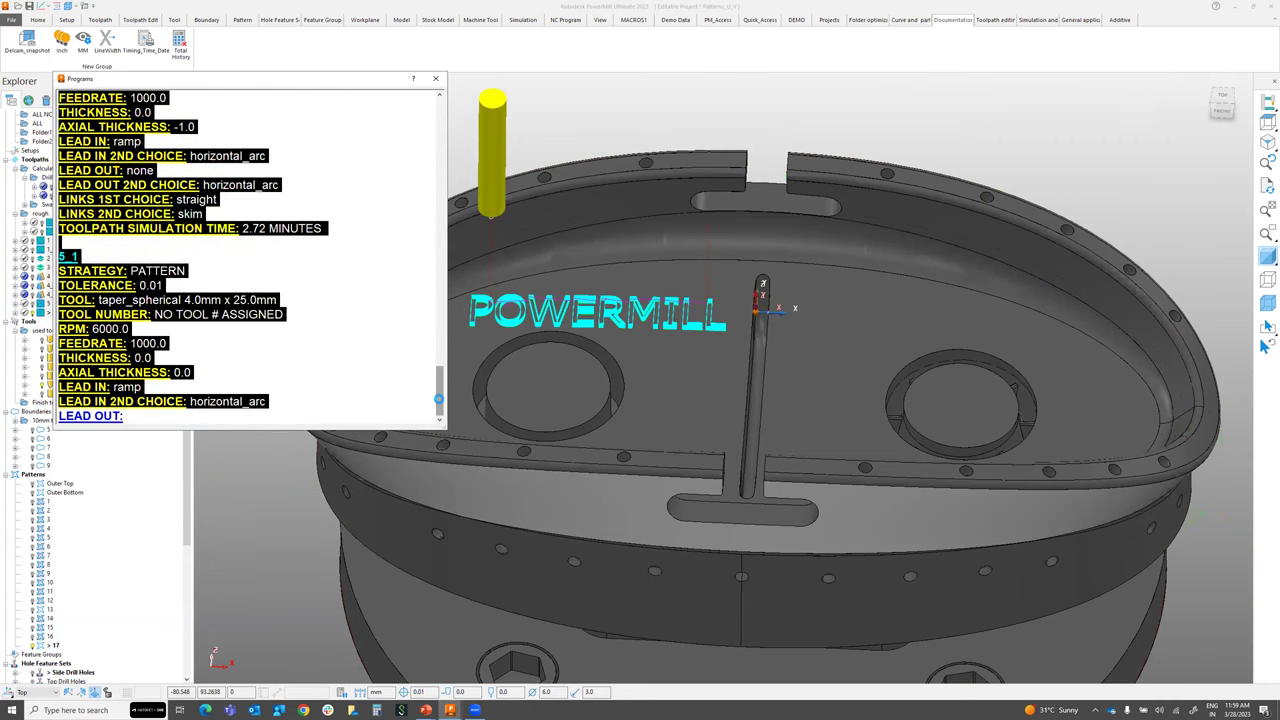
Review the Programs report: each toolpath's tolerance, tool, thickness, leads, links and simulation time, and the total simulation time
drag(440, 402, 438, 100)
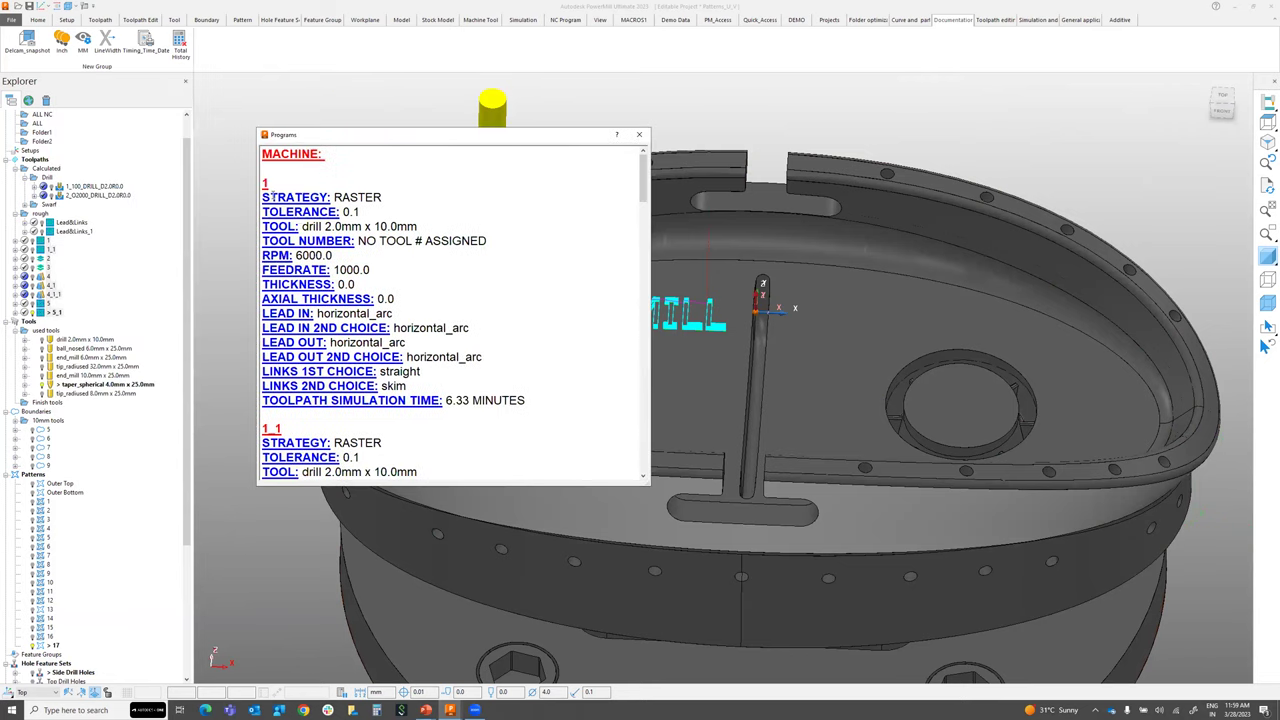
drag(268, 211, 441, 241)
drag(280, 255, 258, 302)
scroll(350, 326, down, 1)
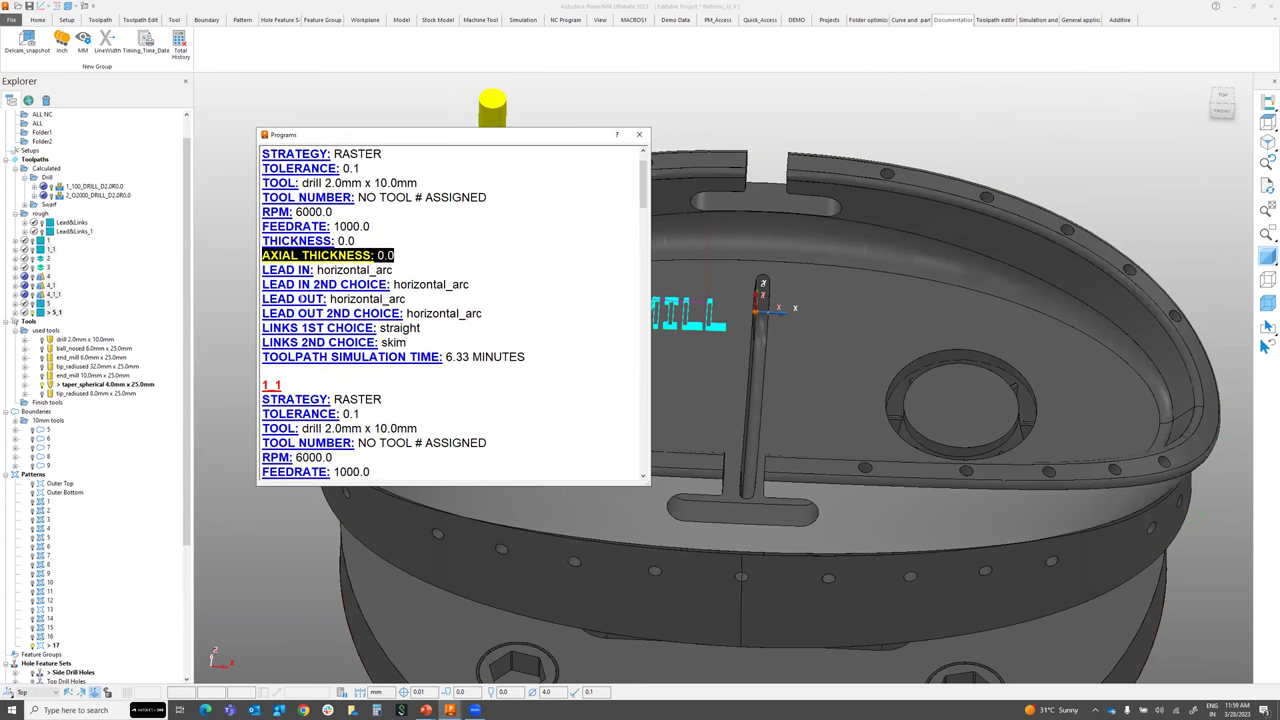
scroll(301, 298, down, 1)
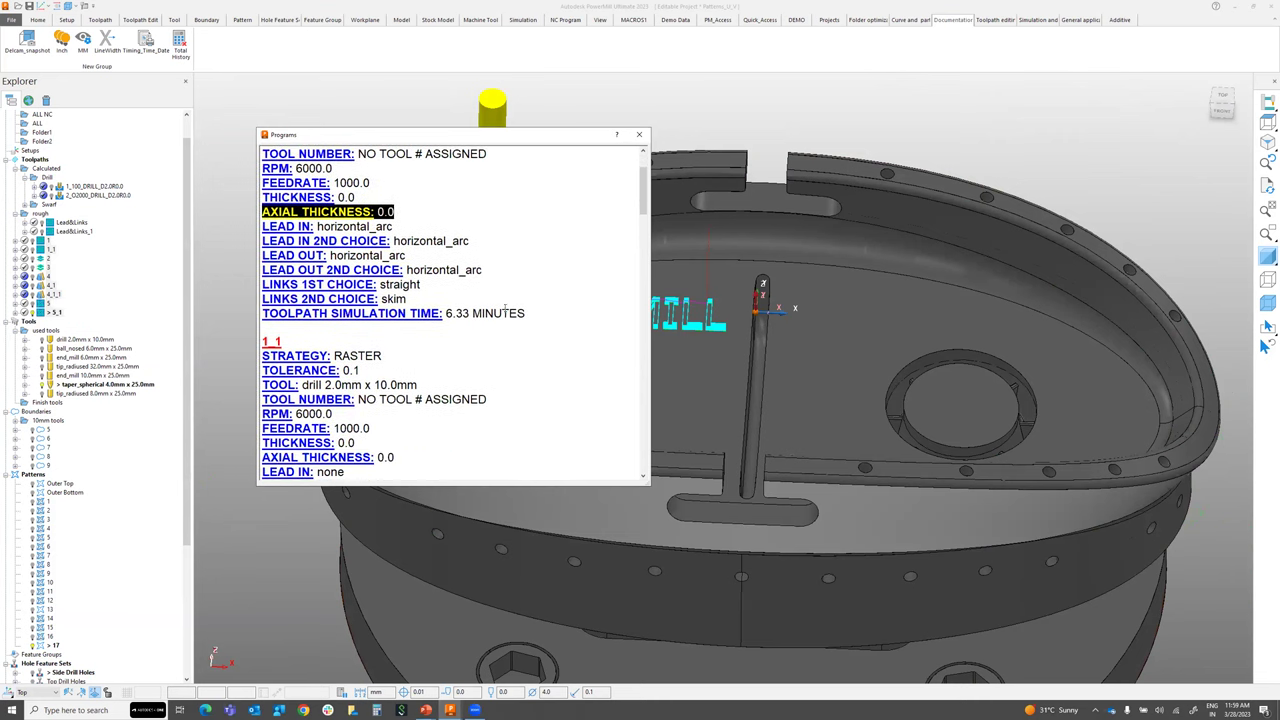
drag(538, 314, 262, 255)
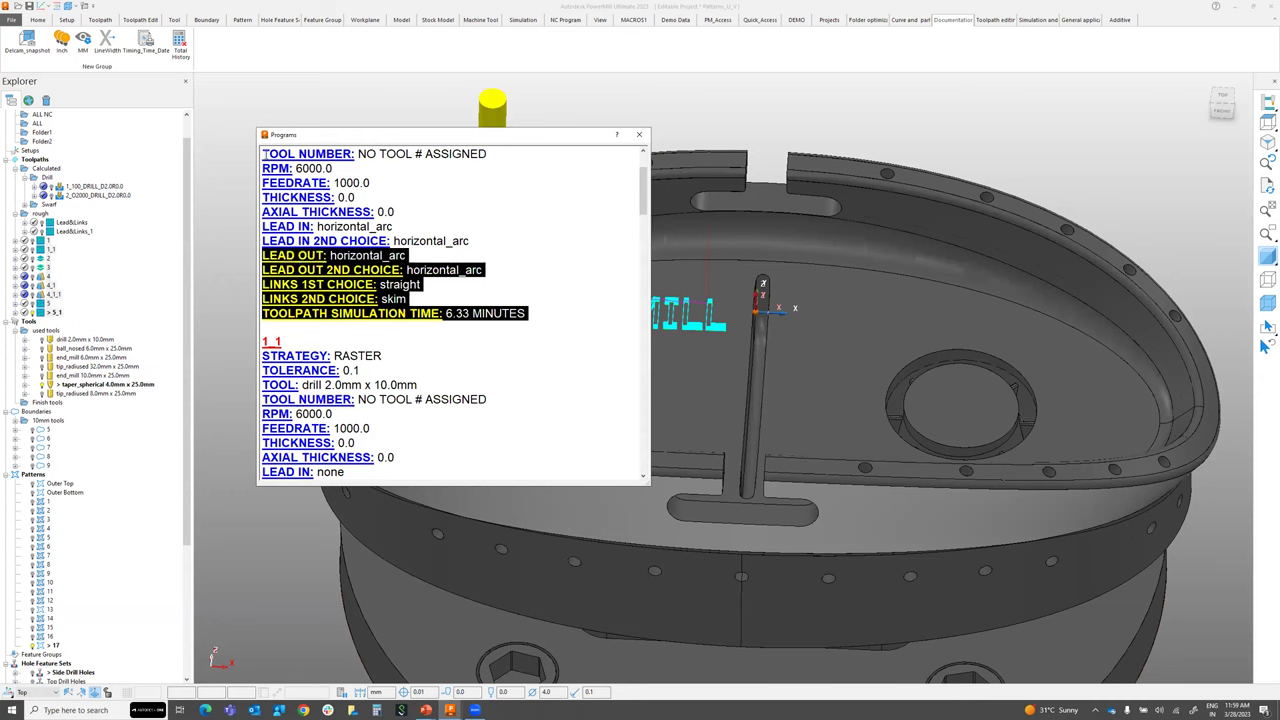
drag(644, 209, 642, 456)
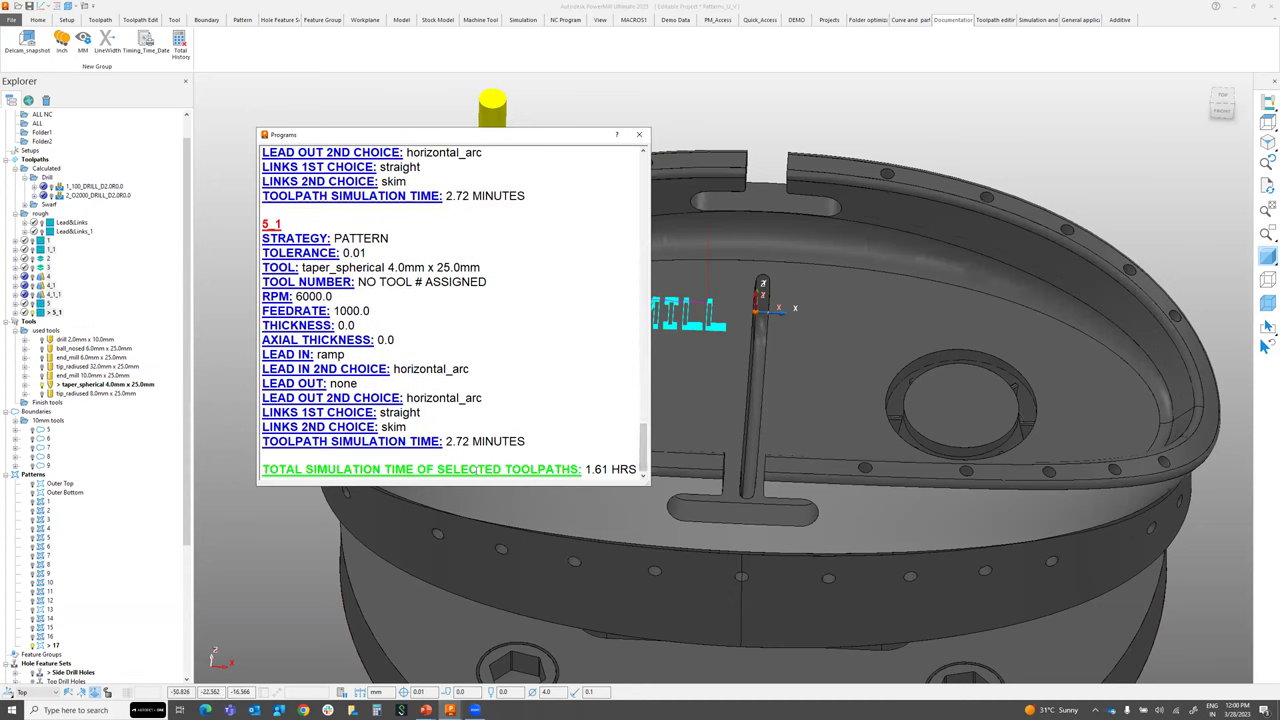
scroll(590, 467, down, 1)
drag(588, 466, 637, 466)
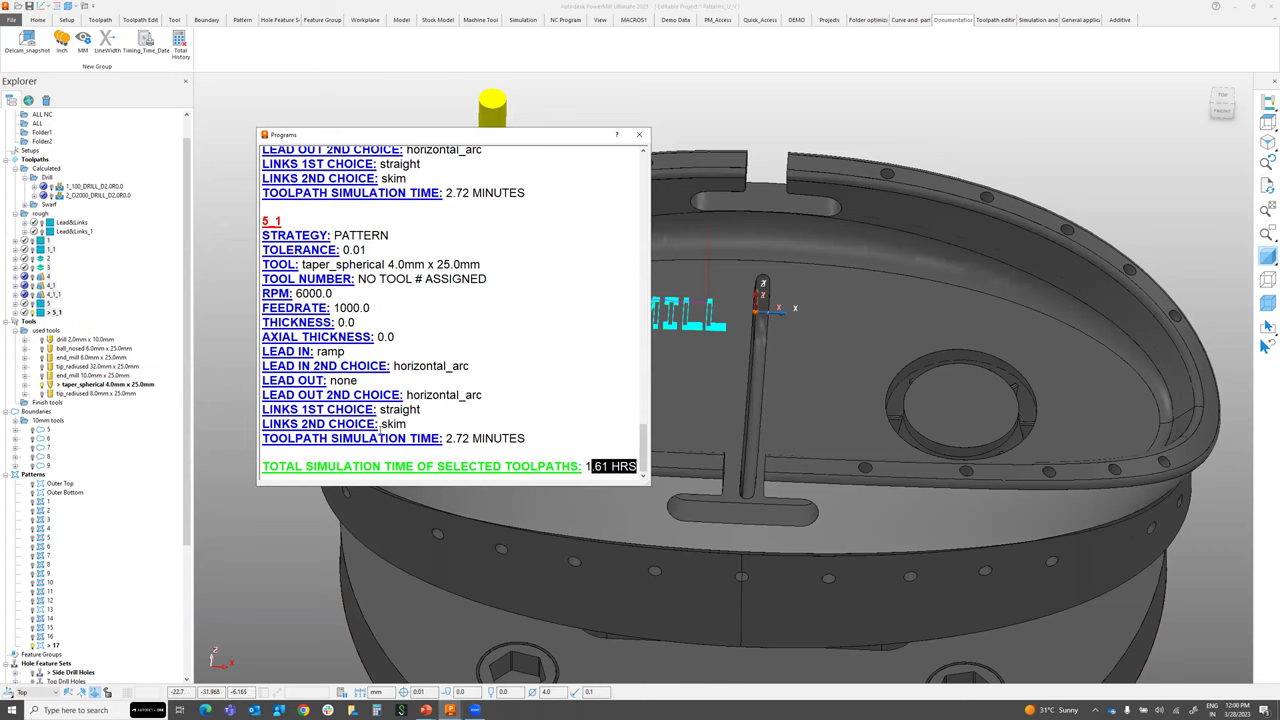
Select the entire text of the Programs report and copy it
key(ctrl+a)
right_click(348, 241)
click(369, 243)
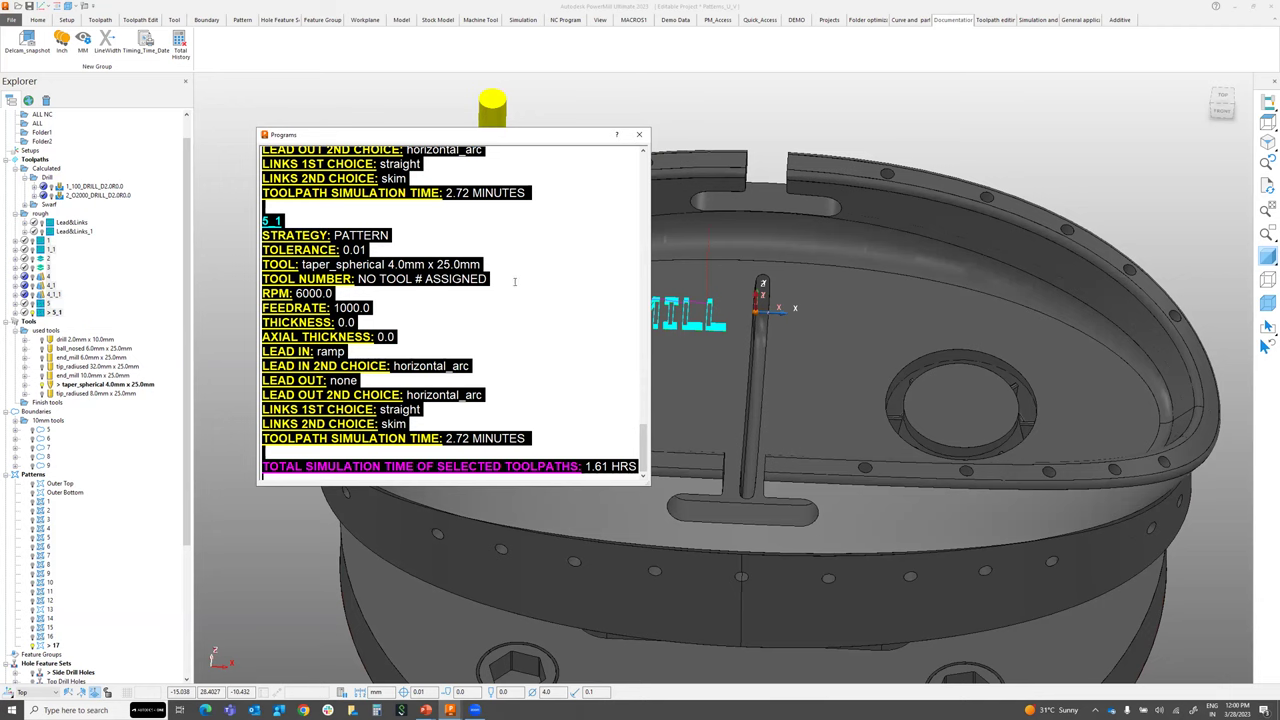
Close the Programs report, switch to the presentation to show the Toolpath editing and optimization slide, and return to PowerMill
drag(465, 140, 425, 101)
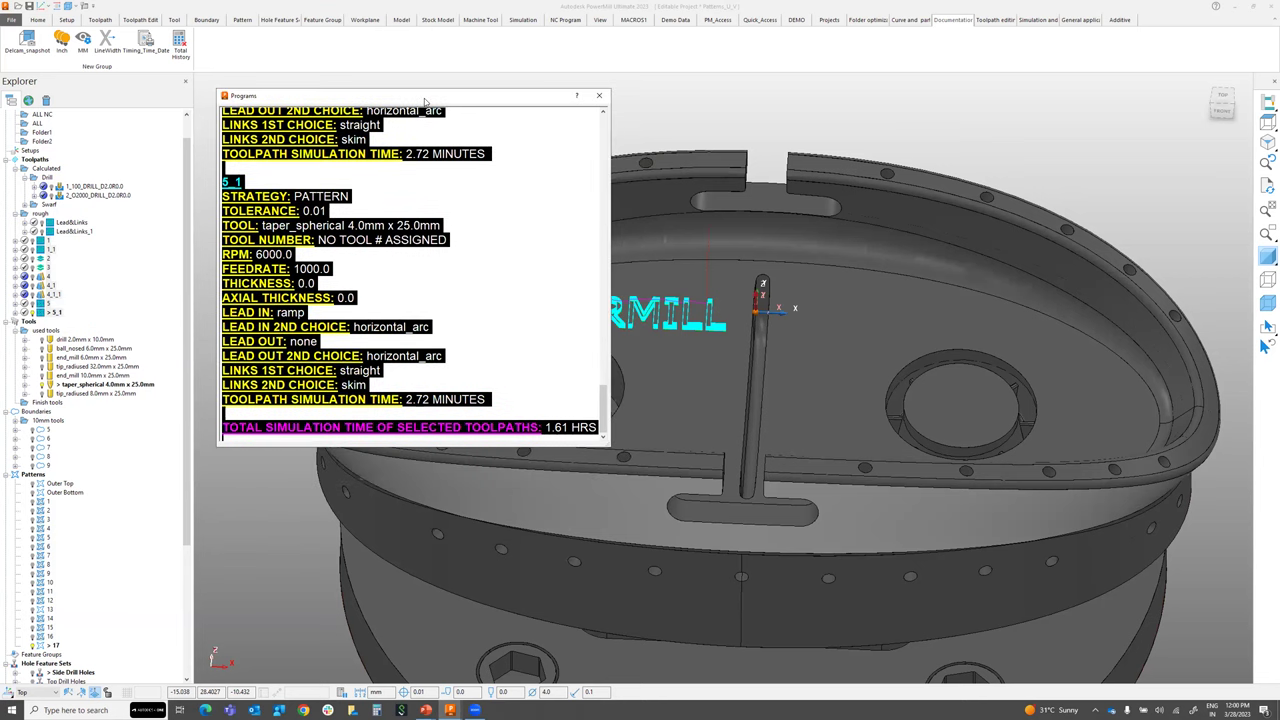
click(599, 95)
key(alt)
key(alt+Tab)
key(Right)
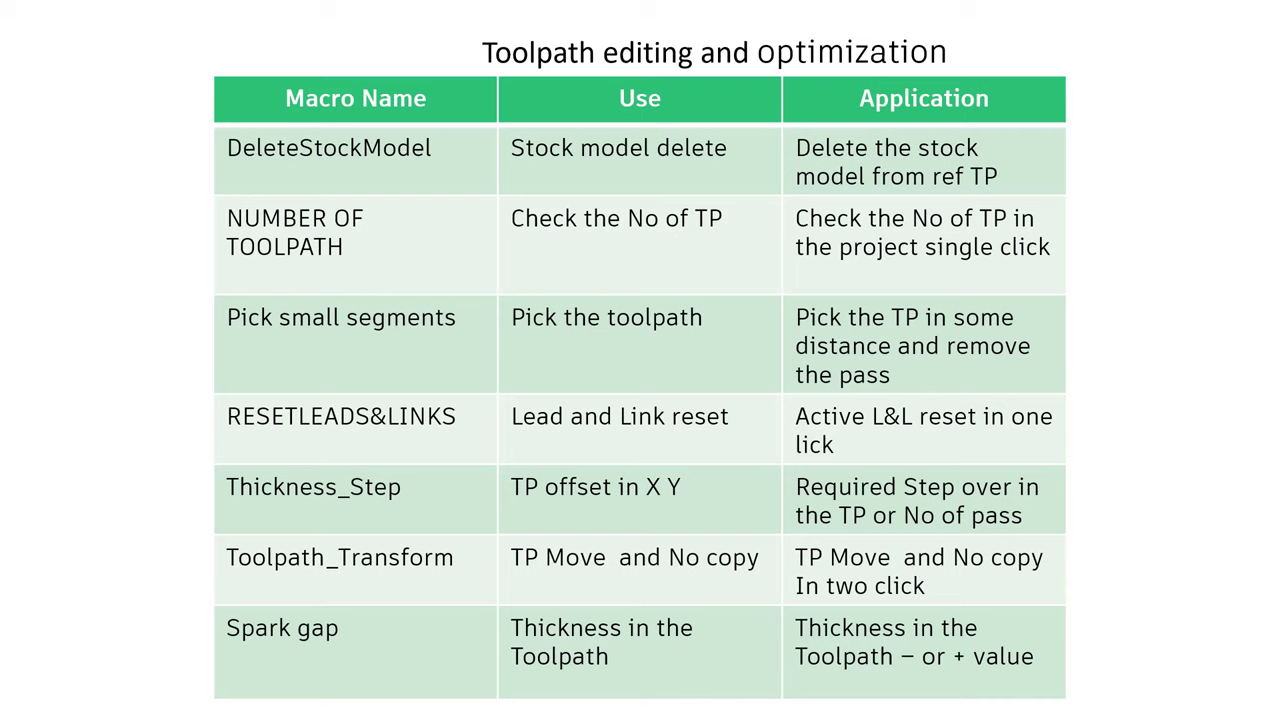
key(alt+Tab)
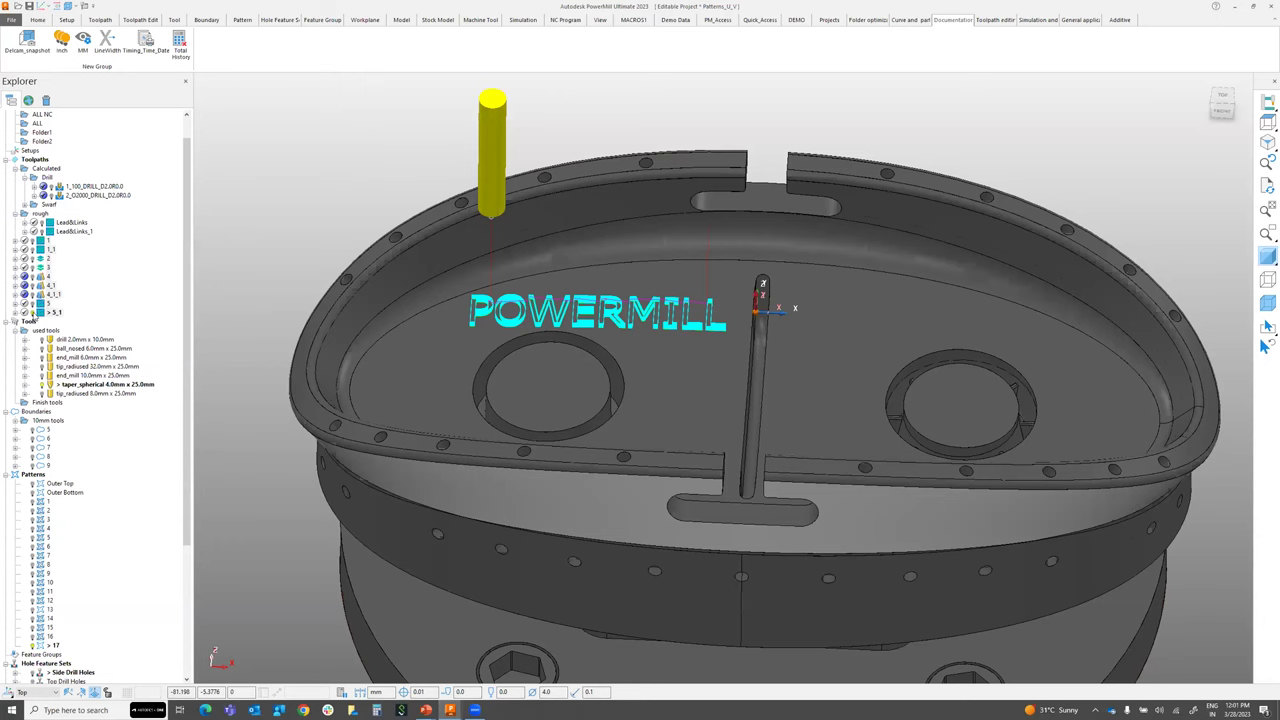
Hide toolpath 5_1, show the toolpath editing macros and collapse the Patterns list to reach the stock models
click(34, 313)
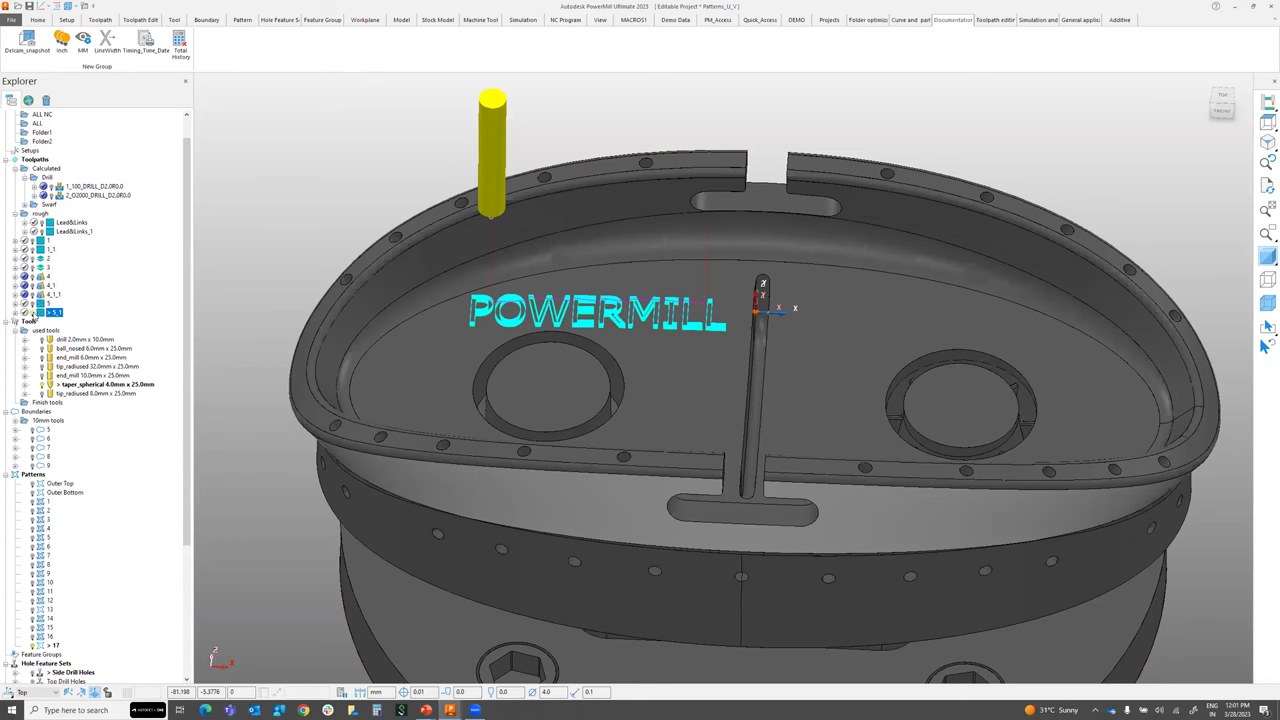
click(986, 22)
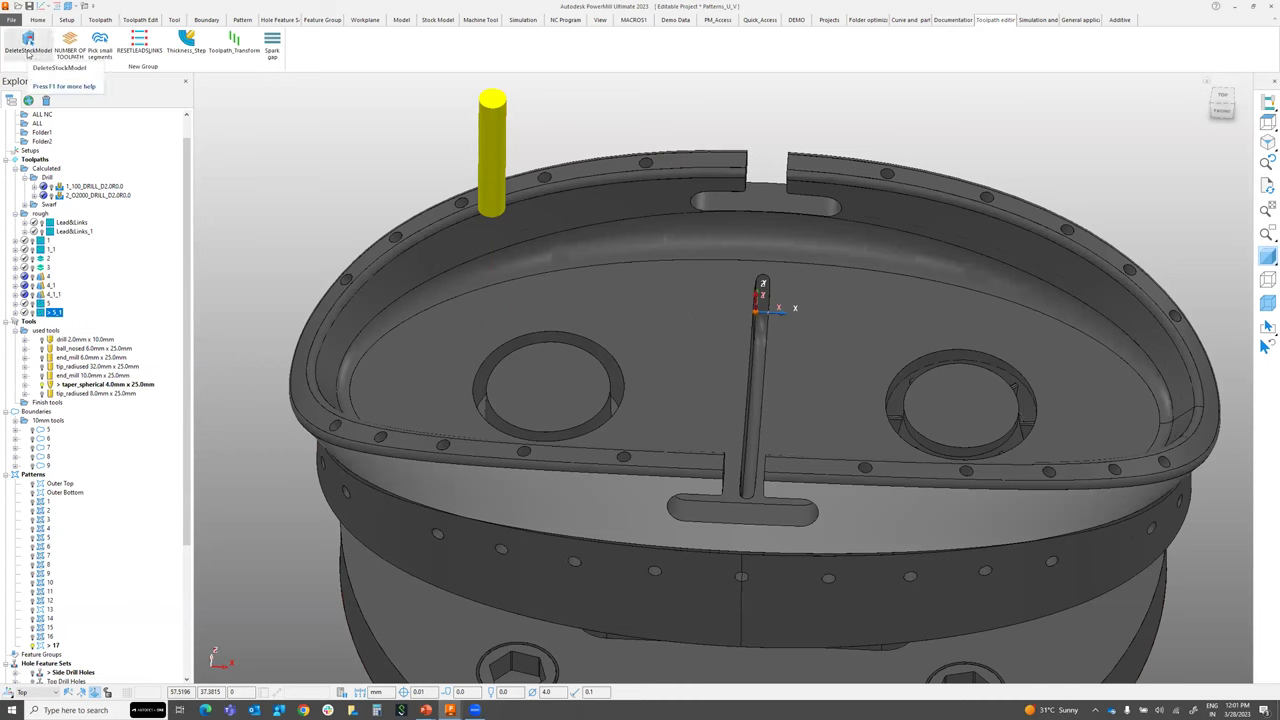
scroll(185, 380, down, 1)
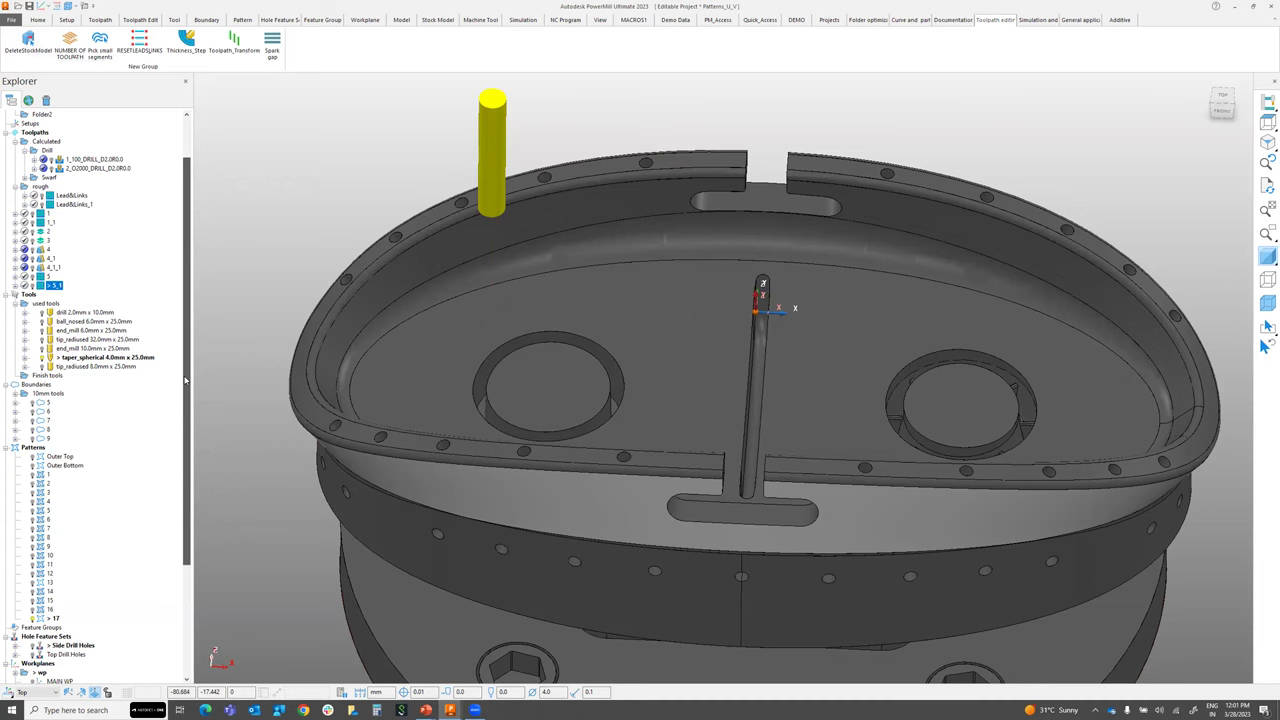
scroll(185, 380, down, 1)
click(8, 427)
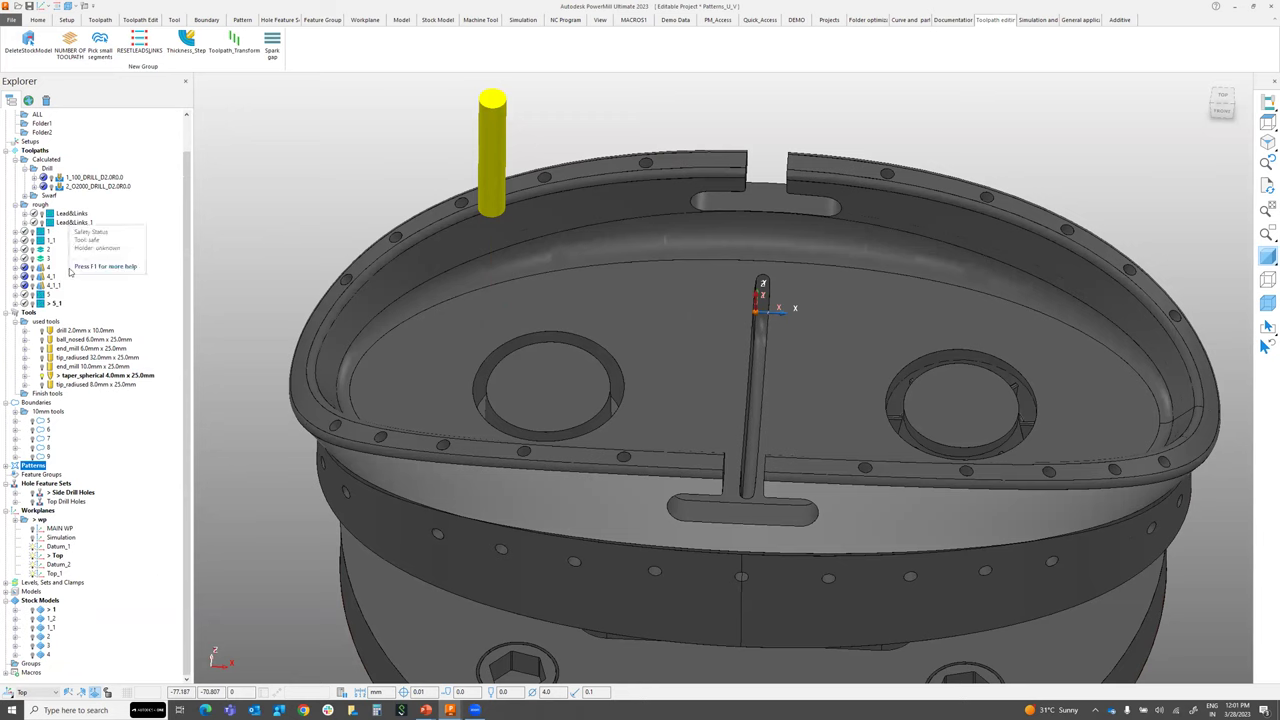
Activate toolpath 2 and hide its drawing
click(42, 250)
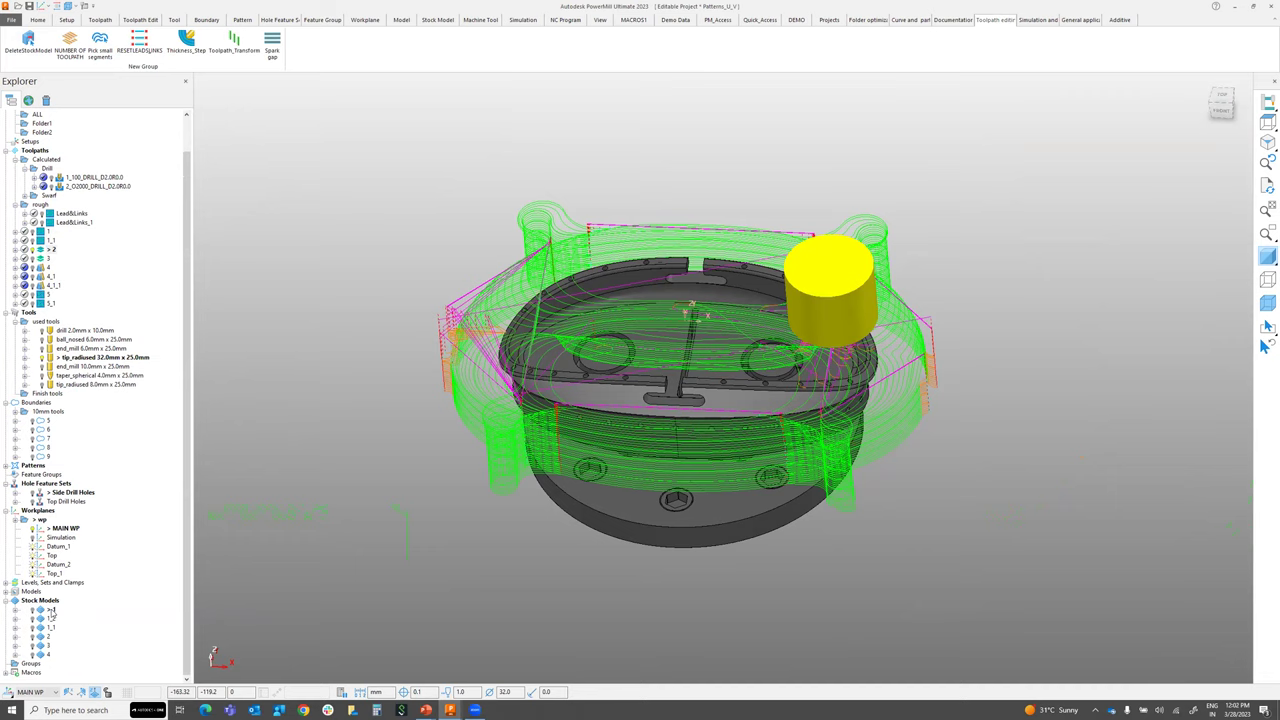
click(49, 249)
click(32, 250)
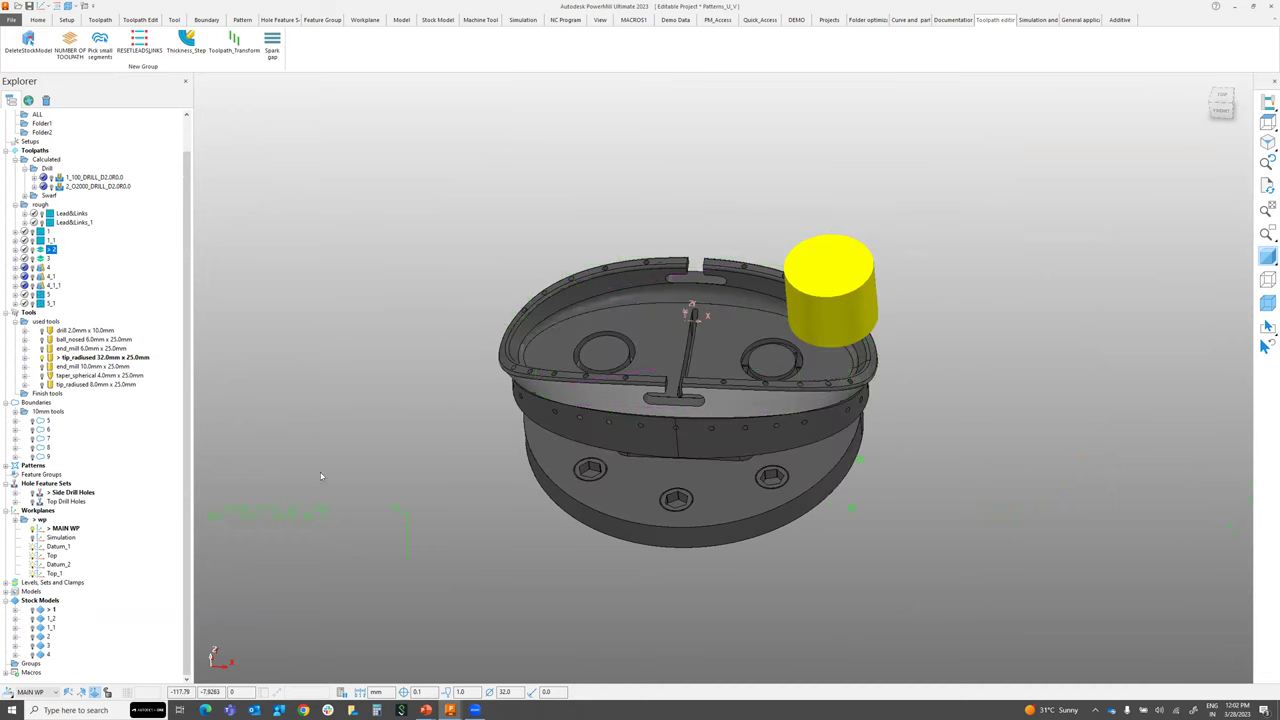
Display stock model 1 together with the activated toolpath 3 and look through the stock model's options
click(33, 610)
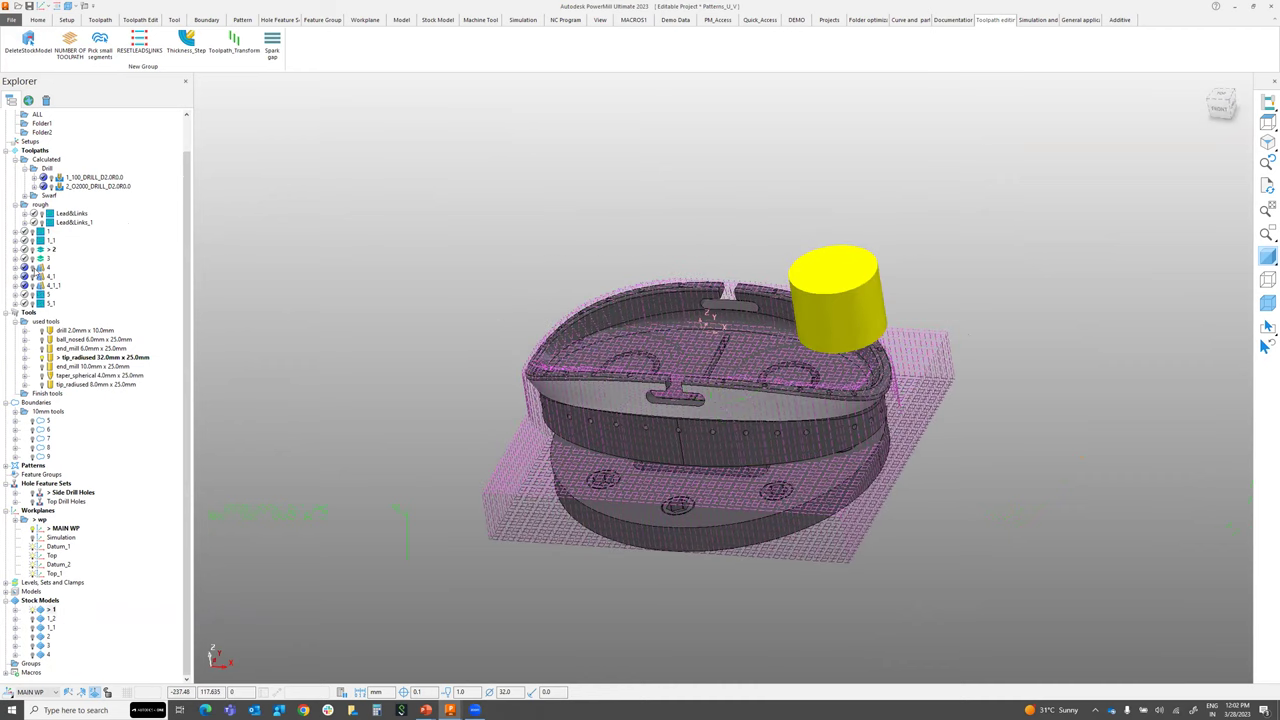
click(41, 259)
double_click(47, 259)
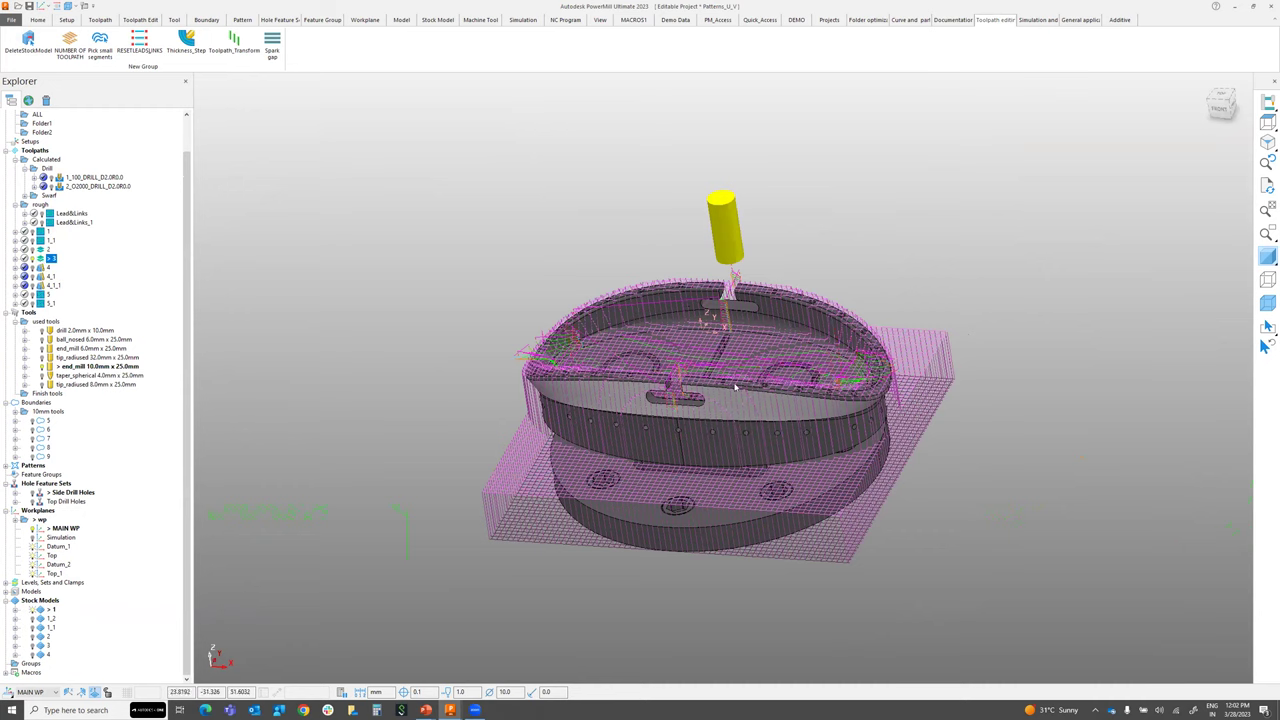
middle_drag(735, 387, 228, 521)
right_click(49, 609)
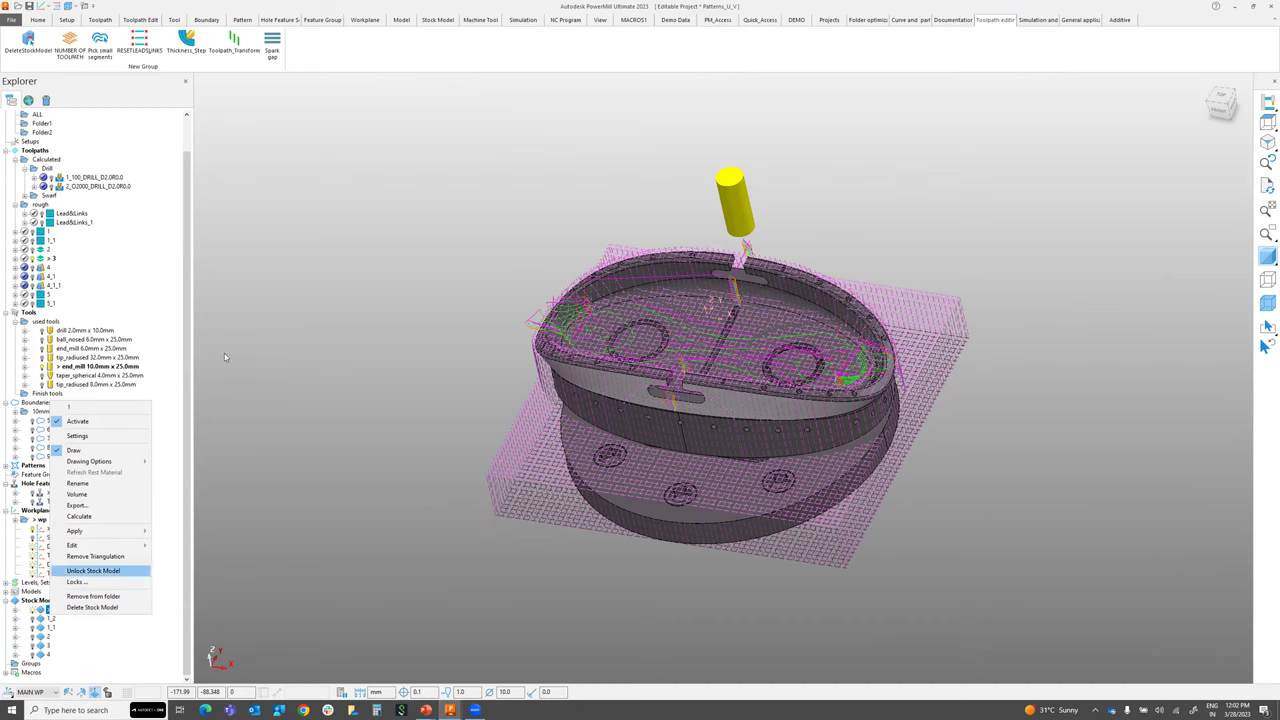
click(188, 208)
scroll(188, 200, up, 2)
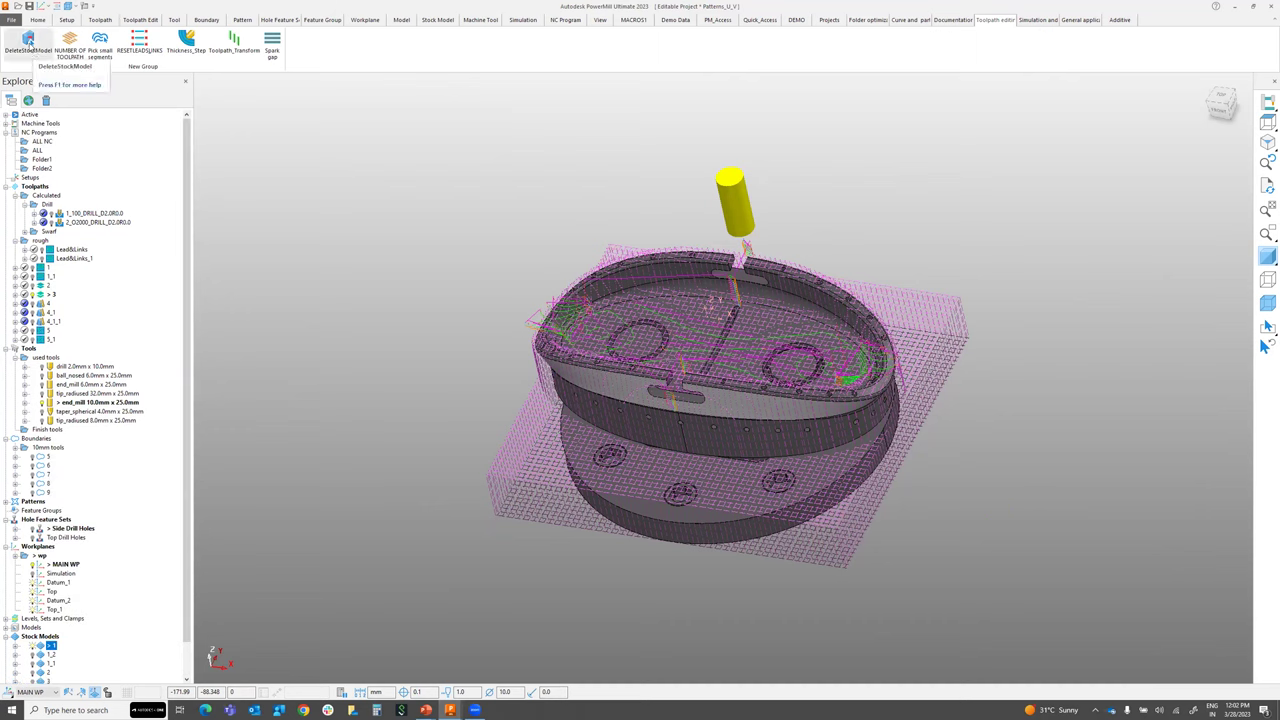
Run the DeleteStockModel macro on stock model 1, accept invalidating its references and decline saving the stock model settings
click(28, 40)
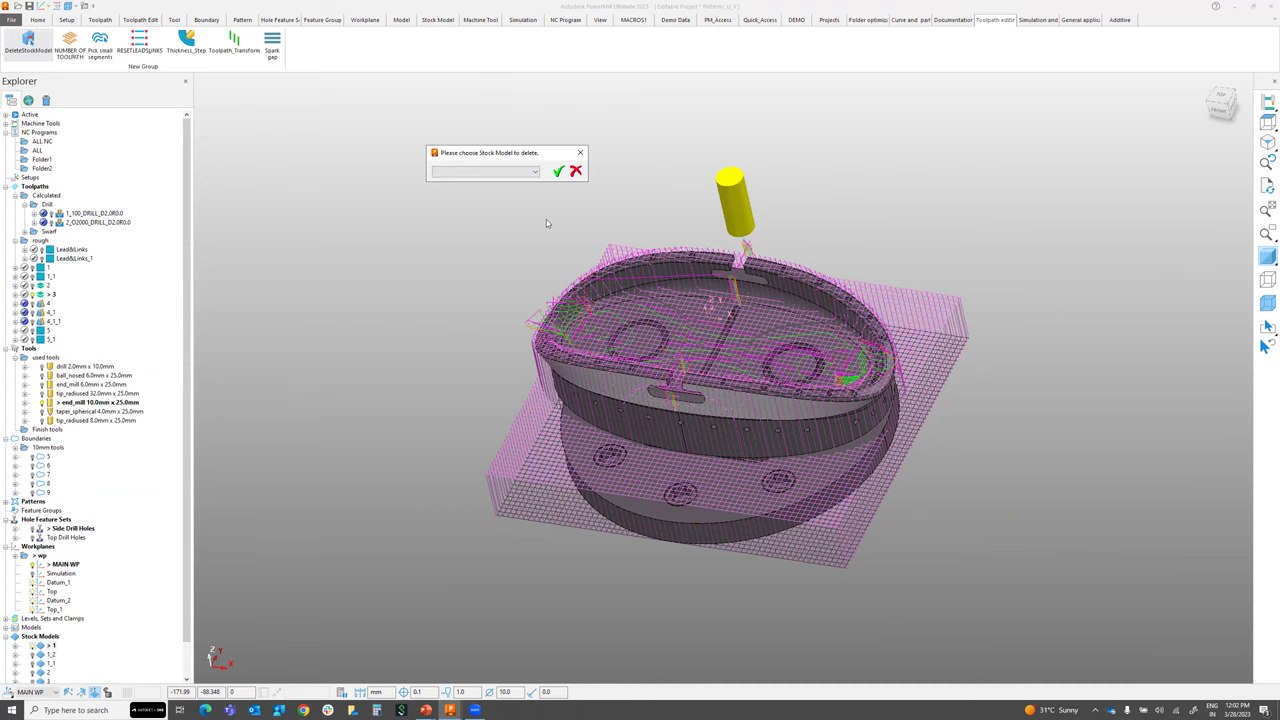
click(495, 171)
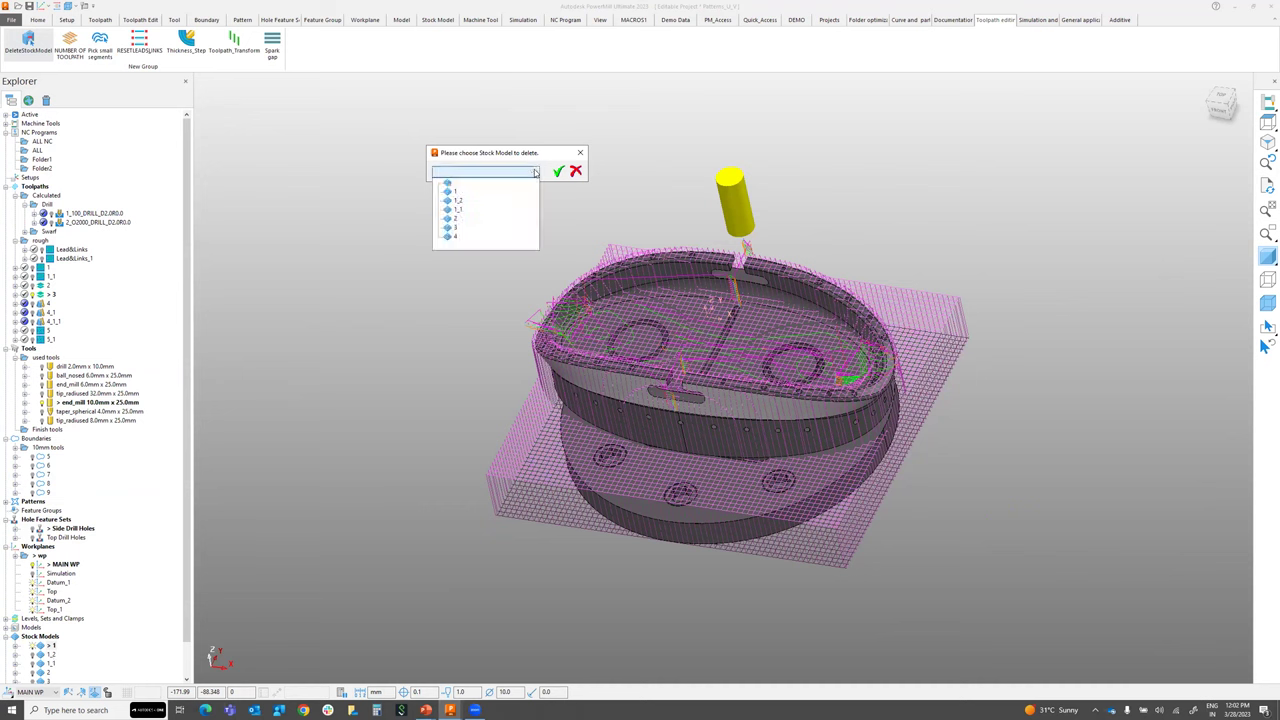
click(454, 193)
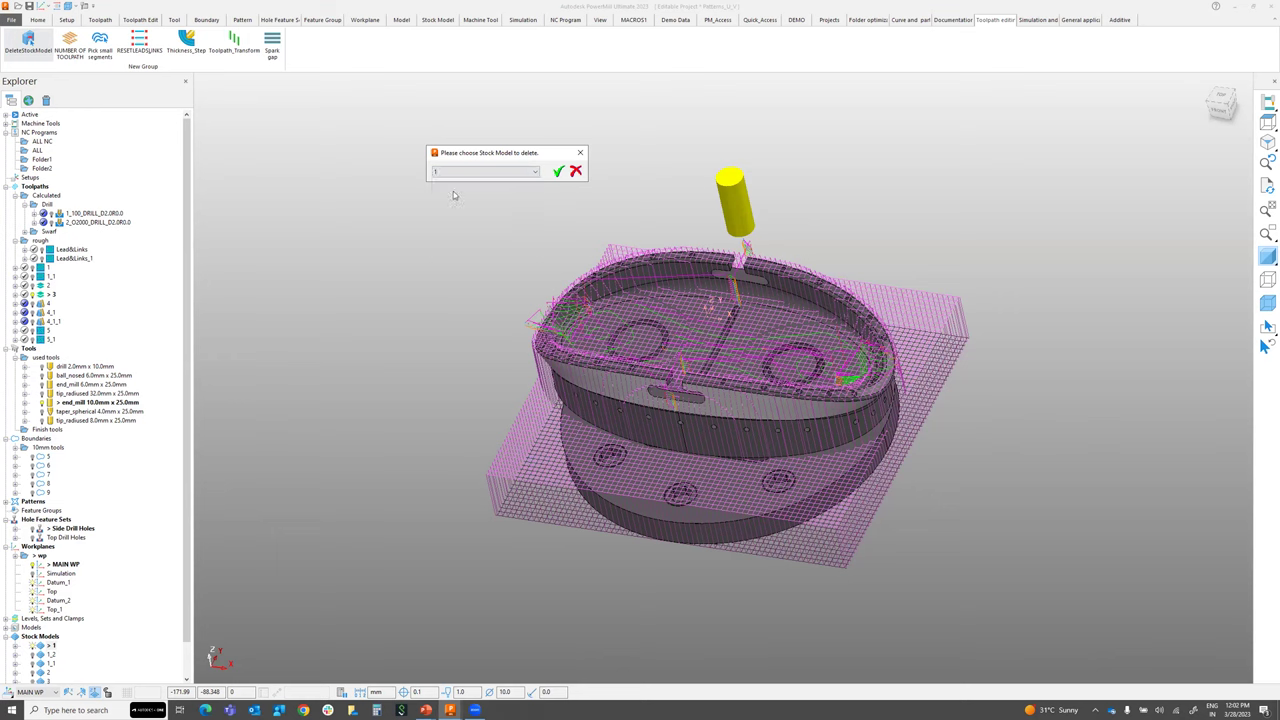
click(558, 172)
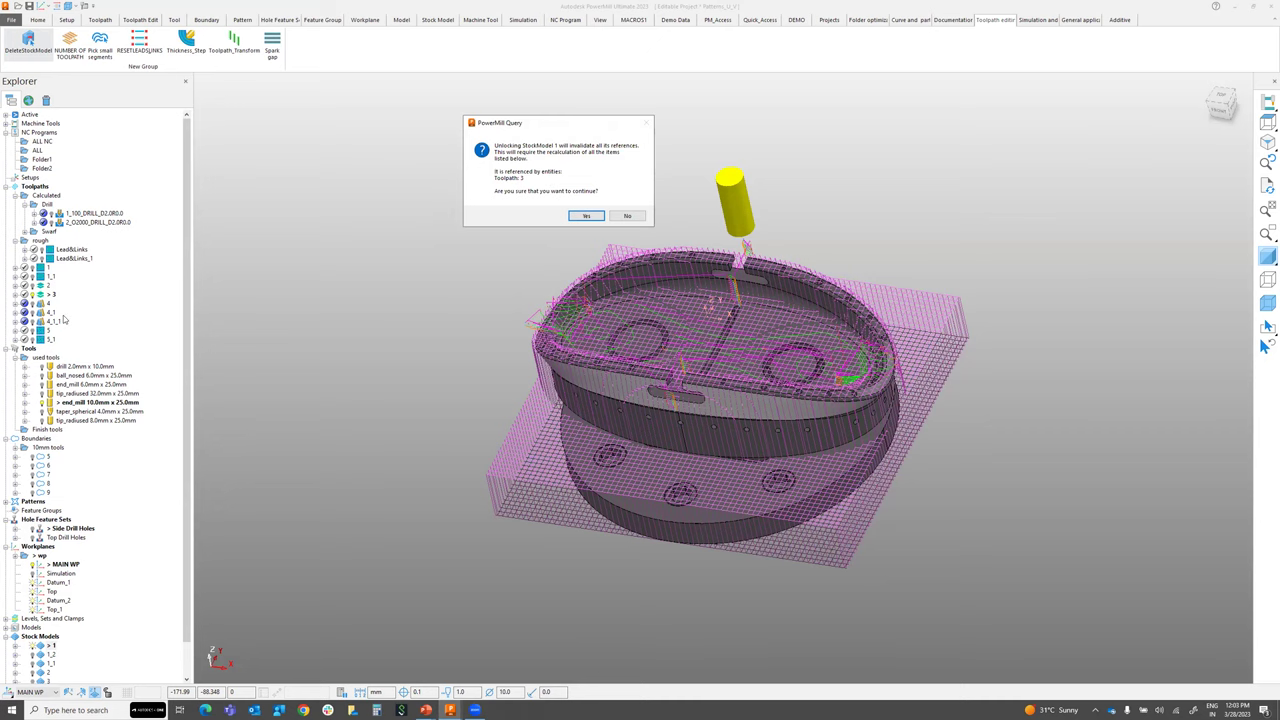
click(587, 217)
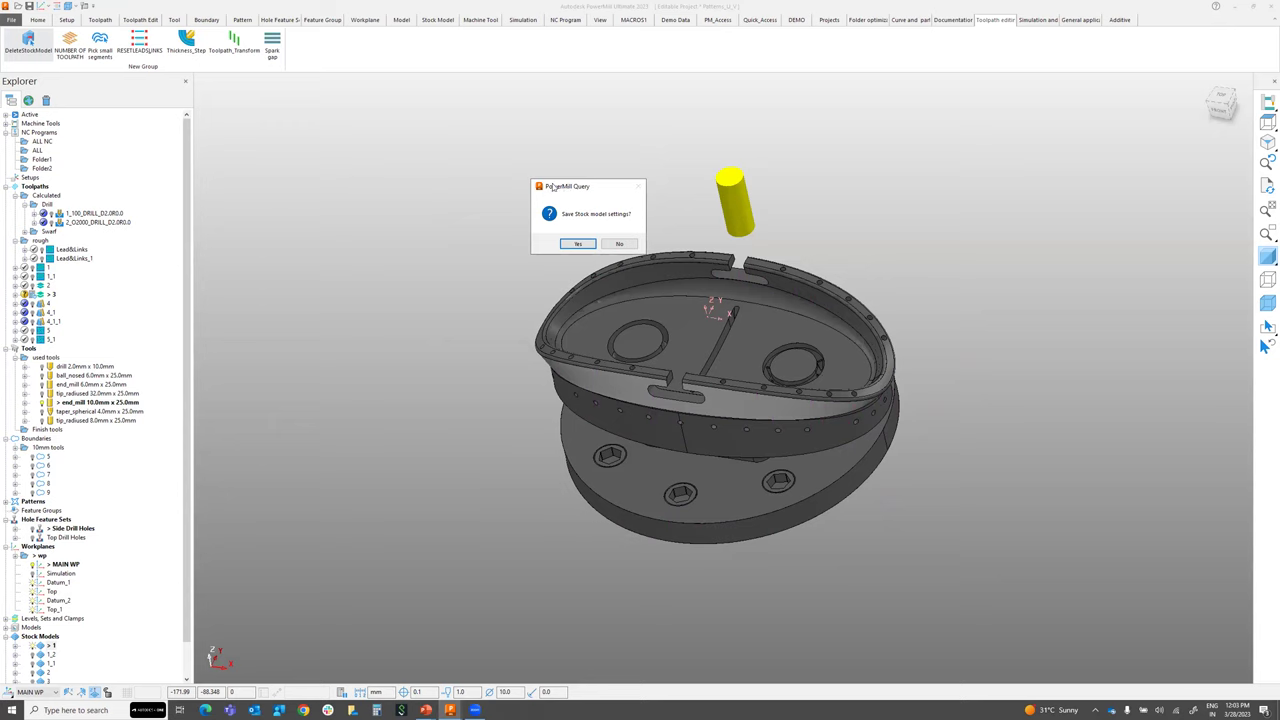
drag(556, 187, 386, 166)
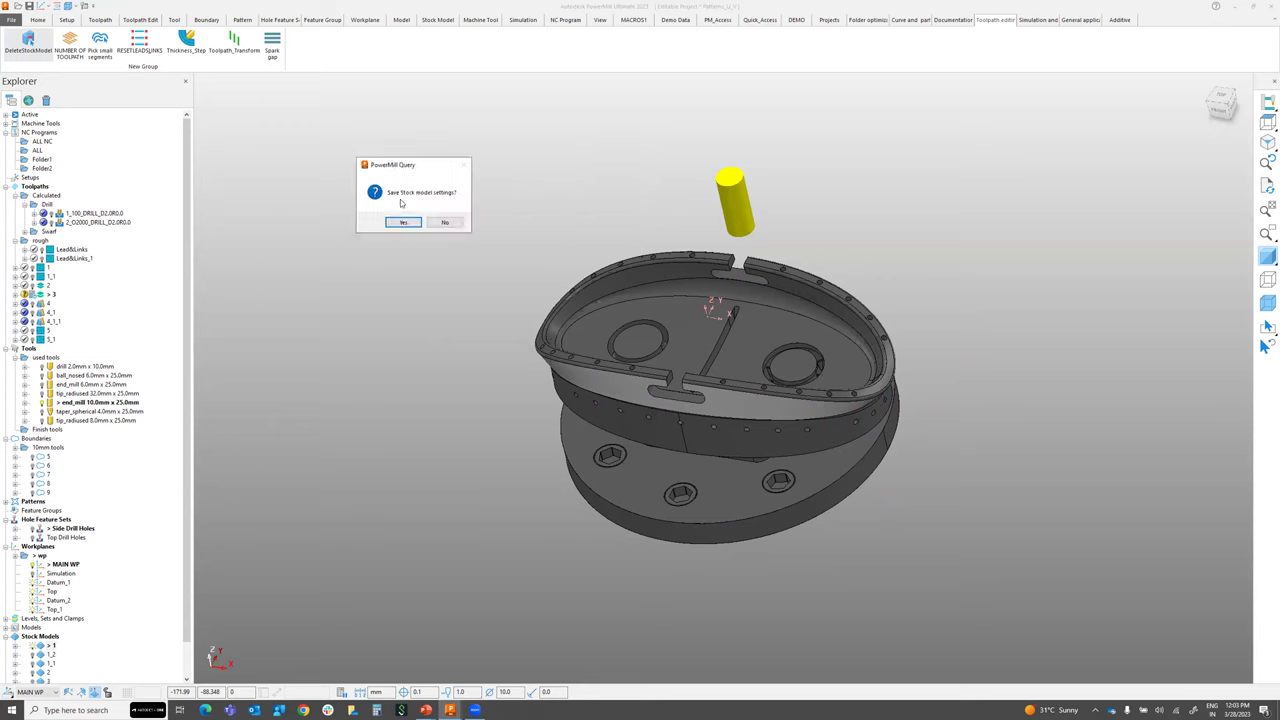
click(453, 225)
Check the Model Rest Area Clearance settings of toolpath 3 and leave them without changes
scroll(57, 650, down, 1)
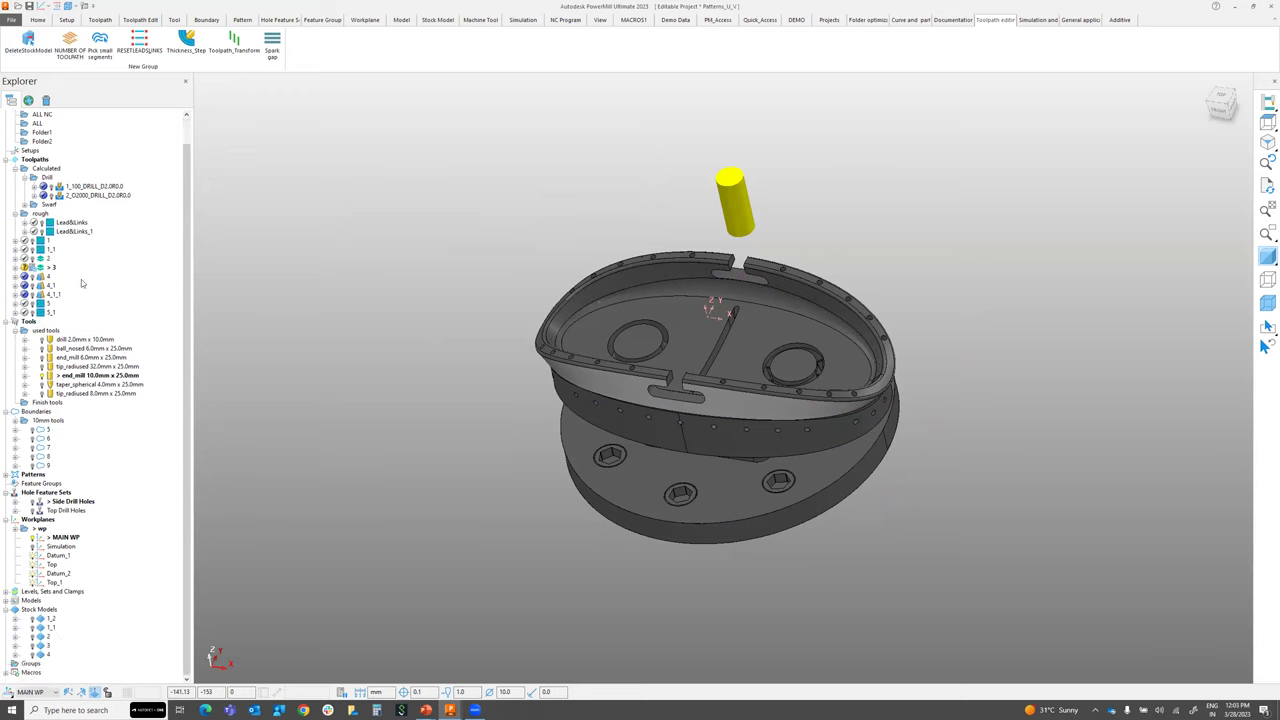
right_click(52, 268)
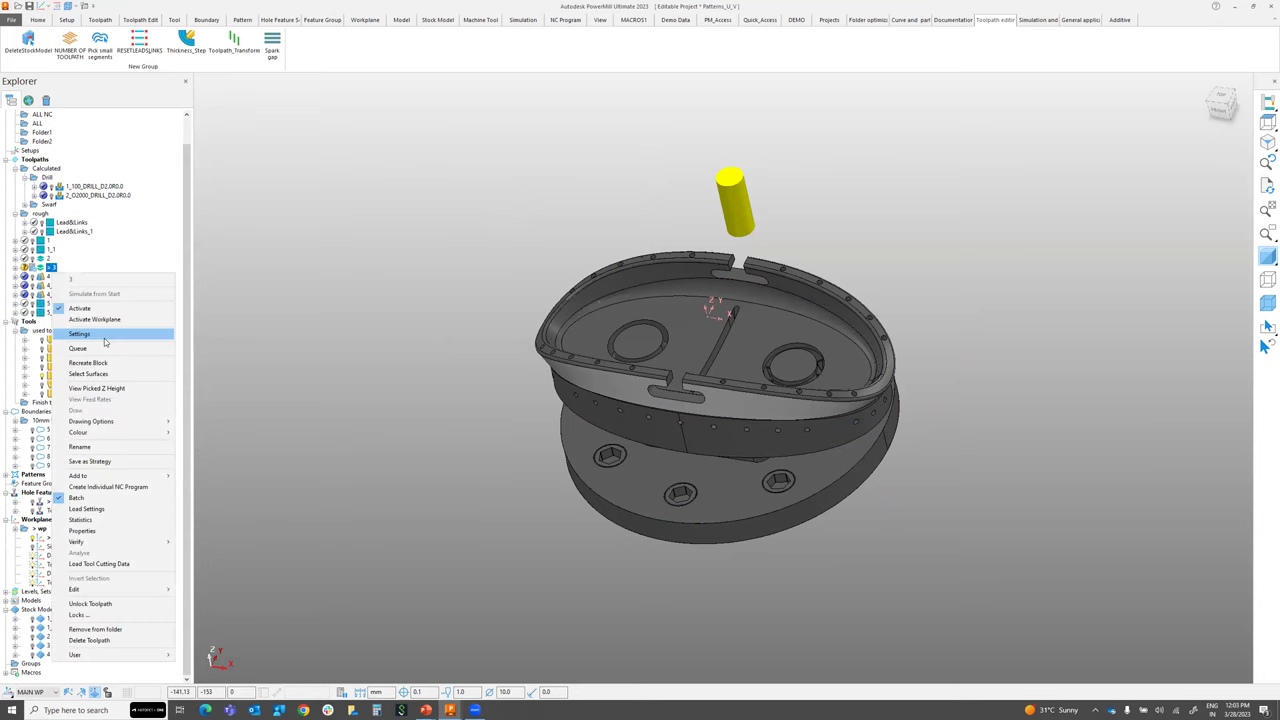
click(104, 338)
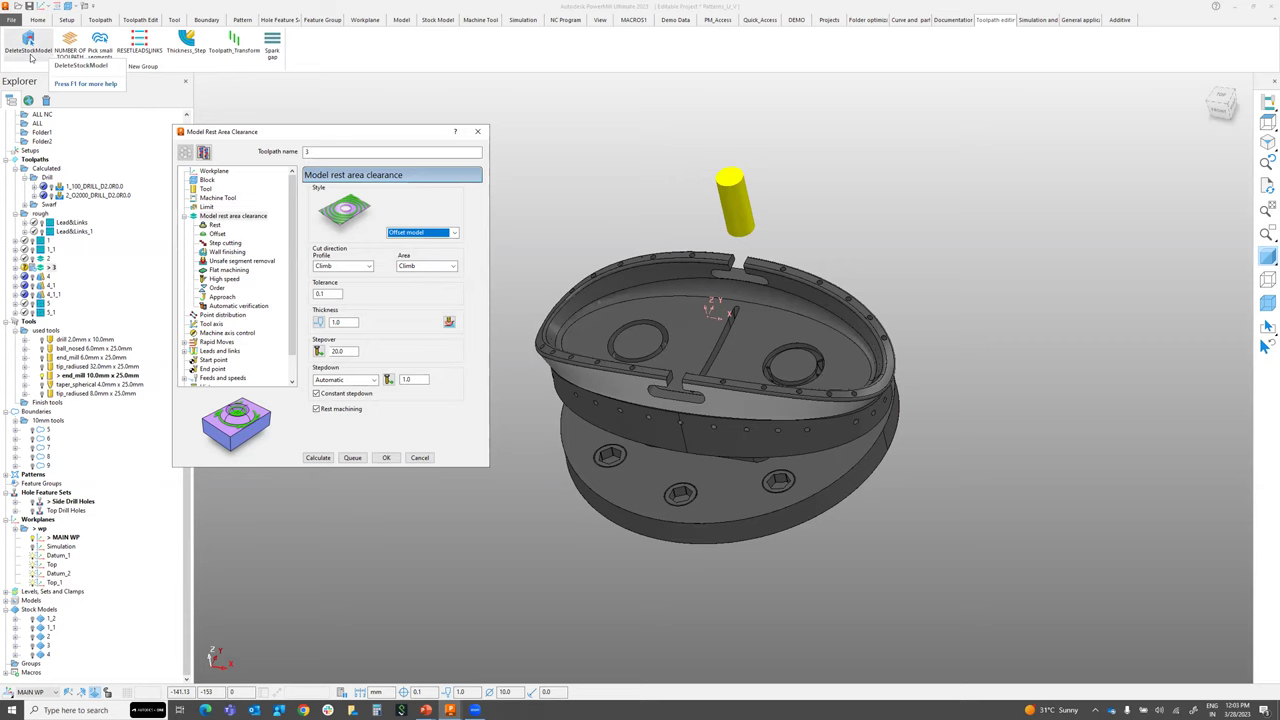
click(419, 457)
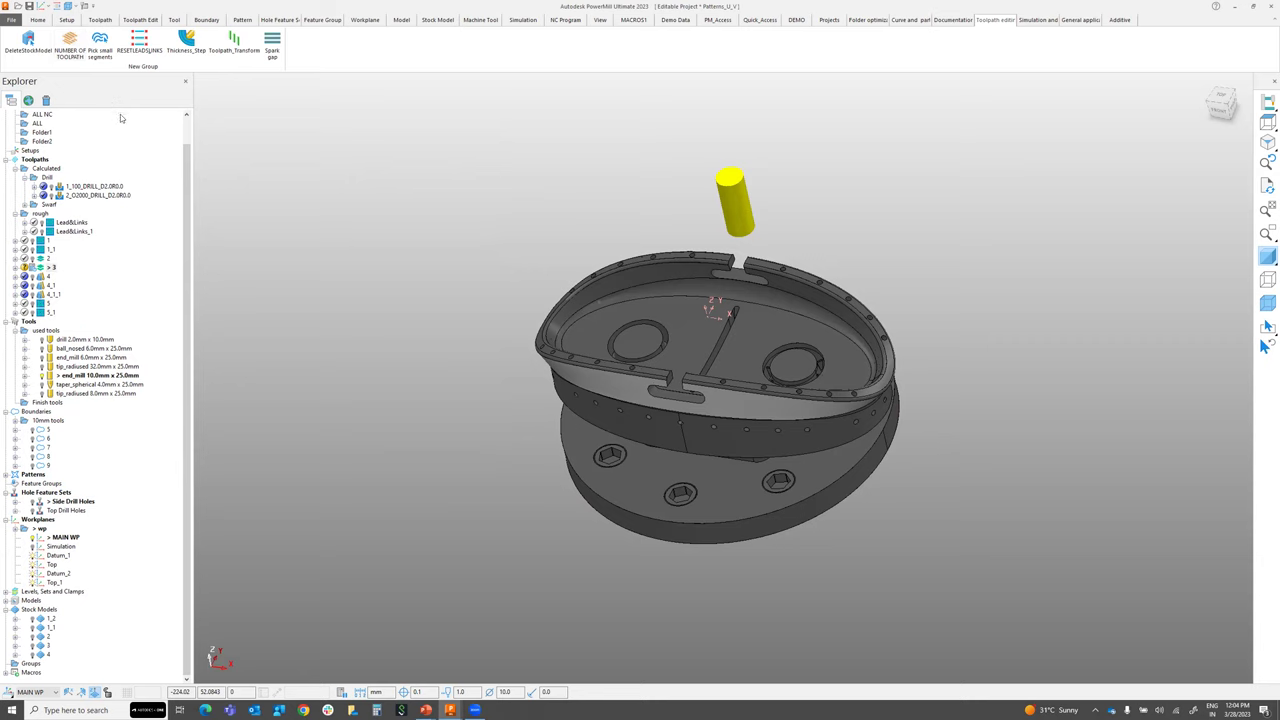
Run the NUMBER OF TOOLPATH macro to check the project's toolpath count and dismiss its message
click(70, 48)
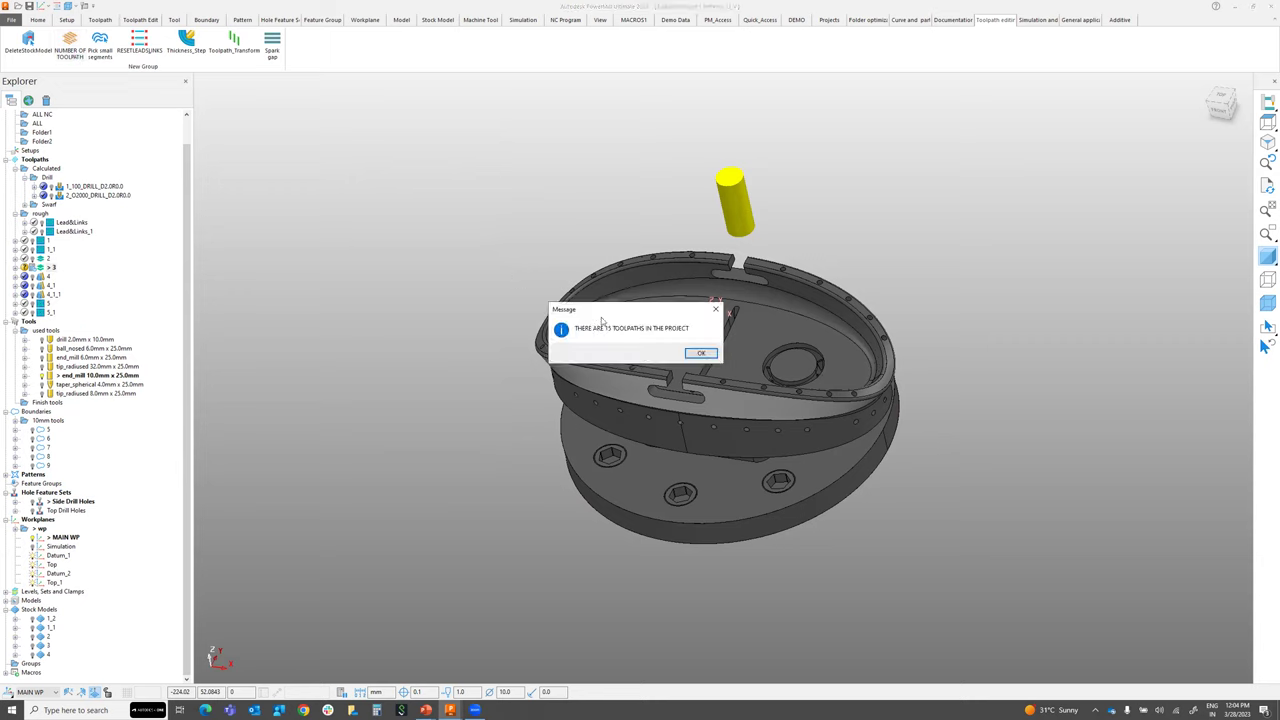
drag(582, 317, 400, 174)
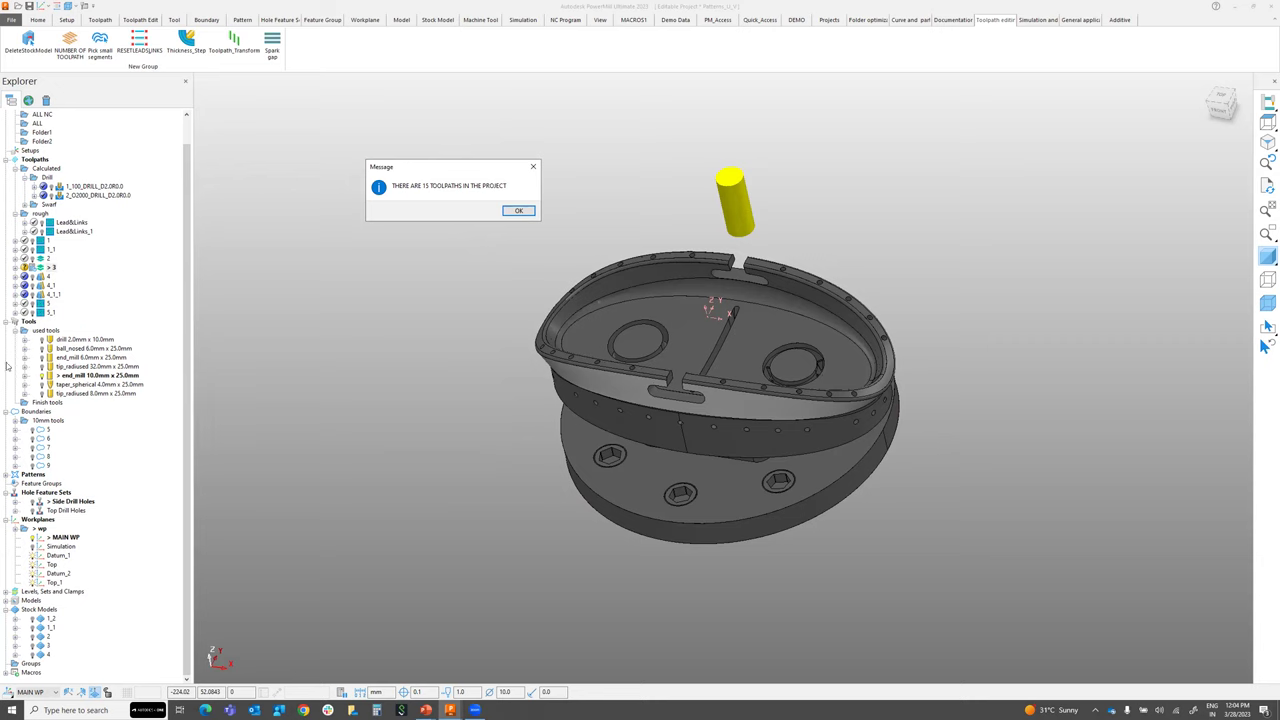
click(519, 212)
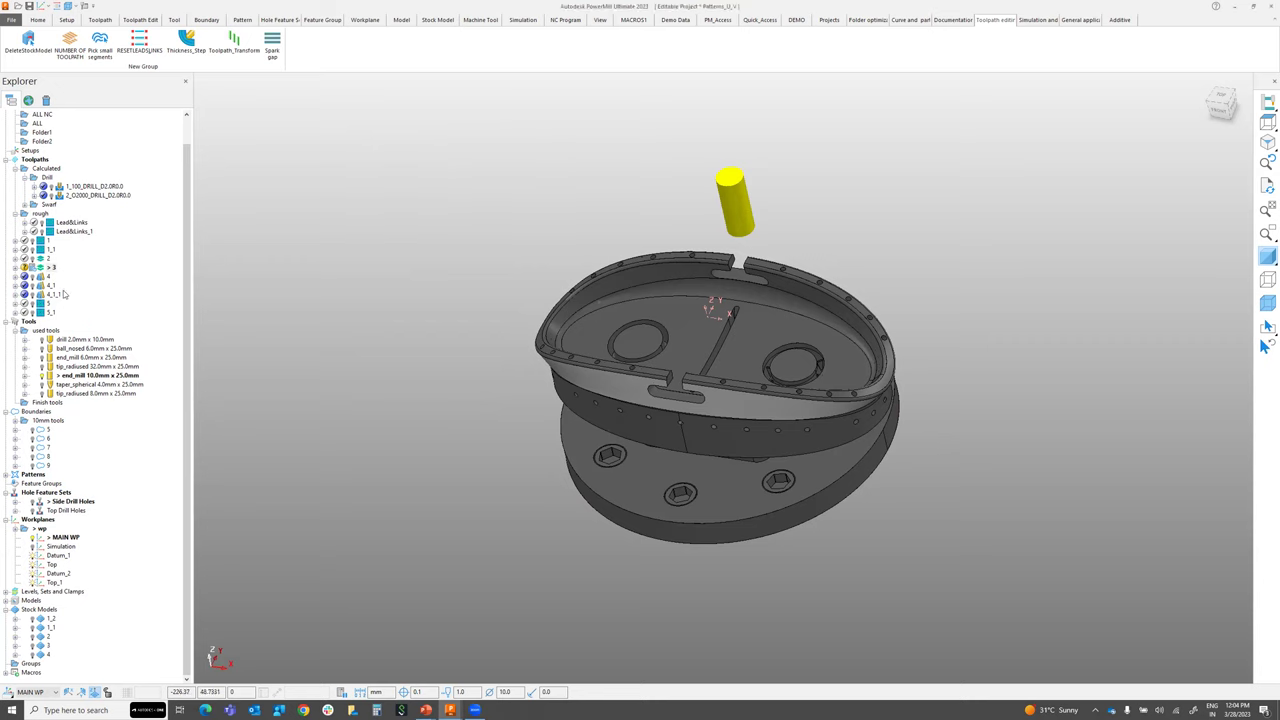
Open the settings of toolpath 3 and try to calculate it with its existing rest machining reference
right_click(46, 268)
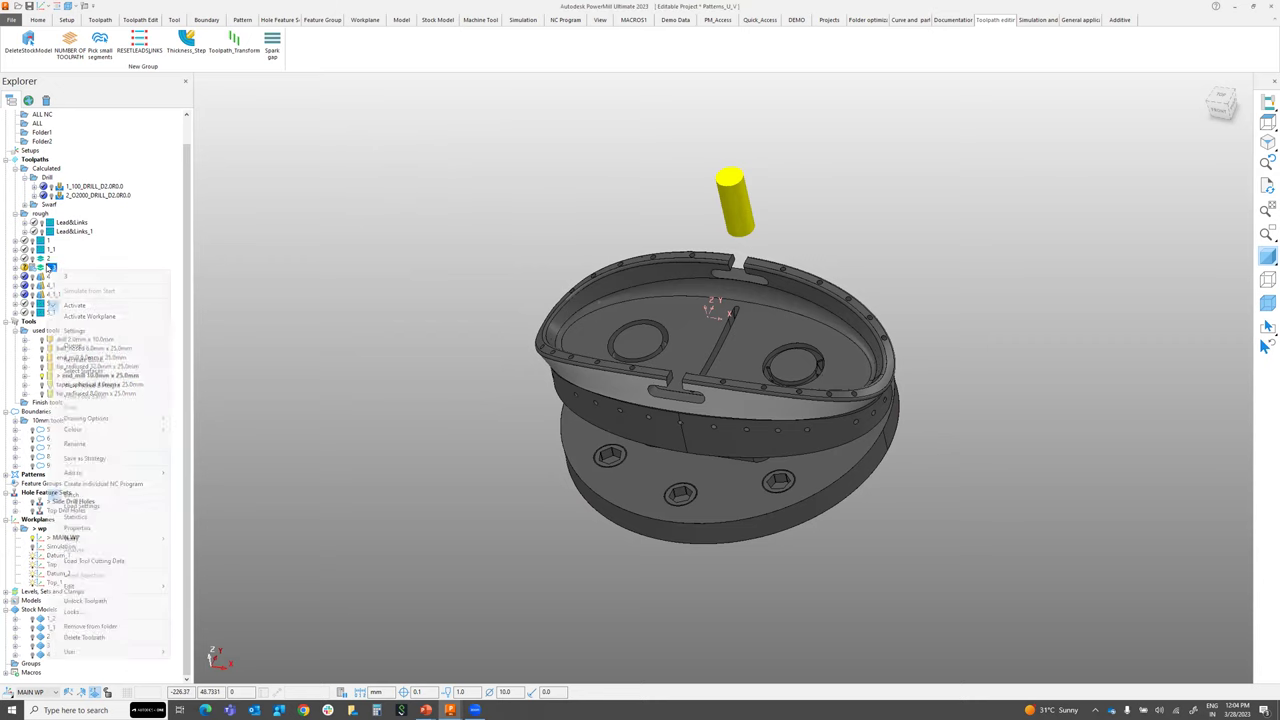
click(80, 331)
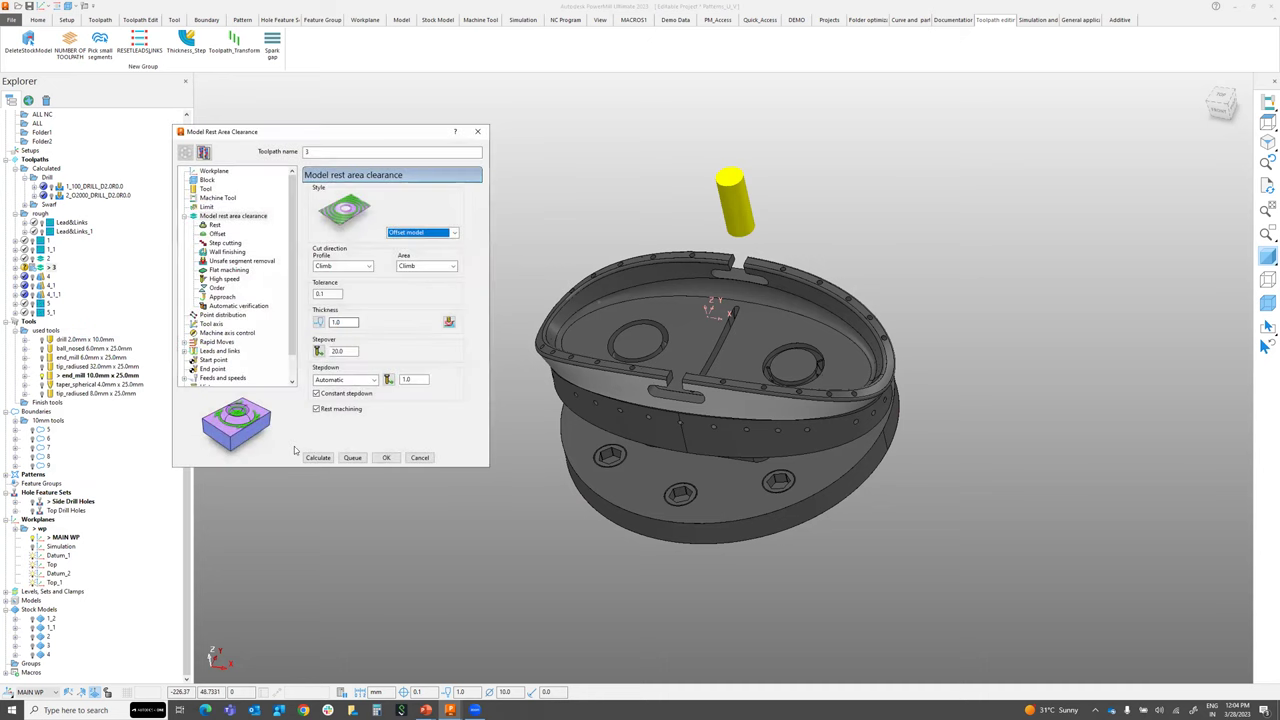
click(317, 458)
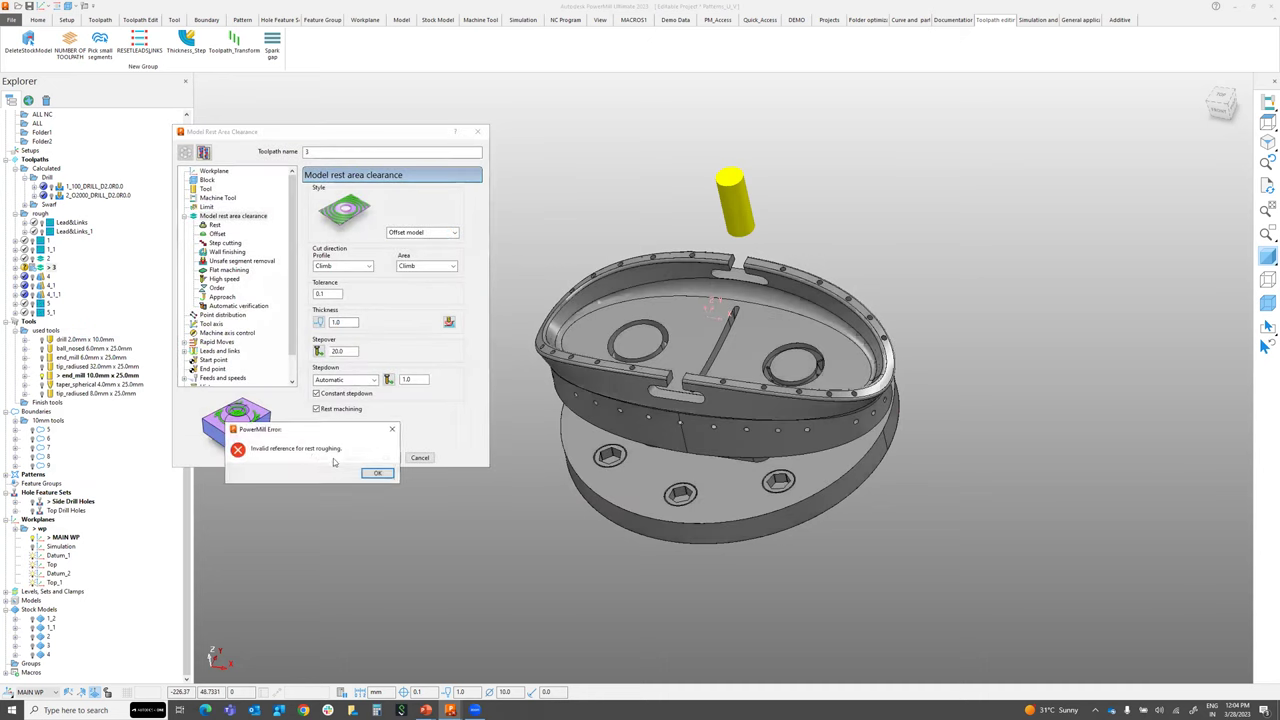
click(388, 475)
Set toolpath 3's rest machining to reference toolpath 2, recalculate it and inspect the resulting passes on the model
click(215, 225)
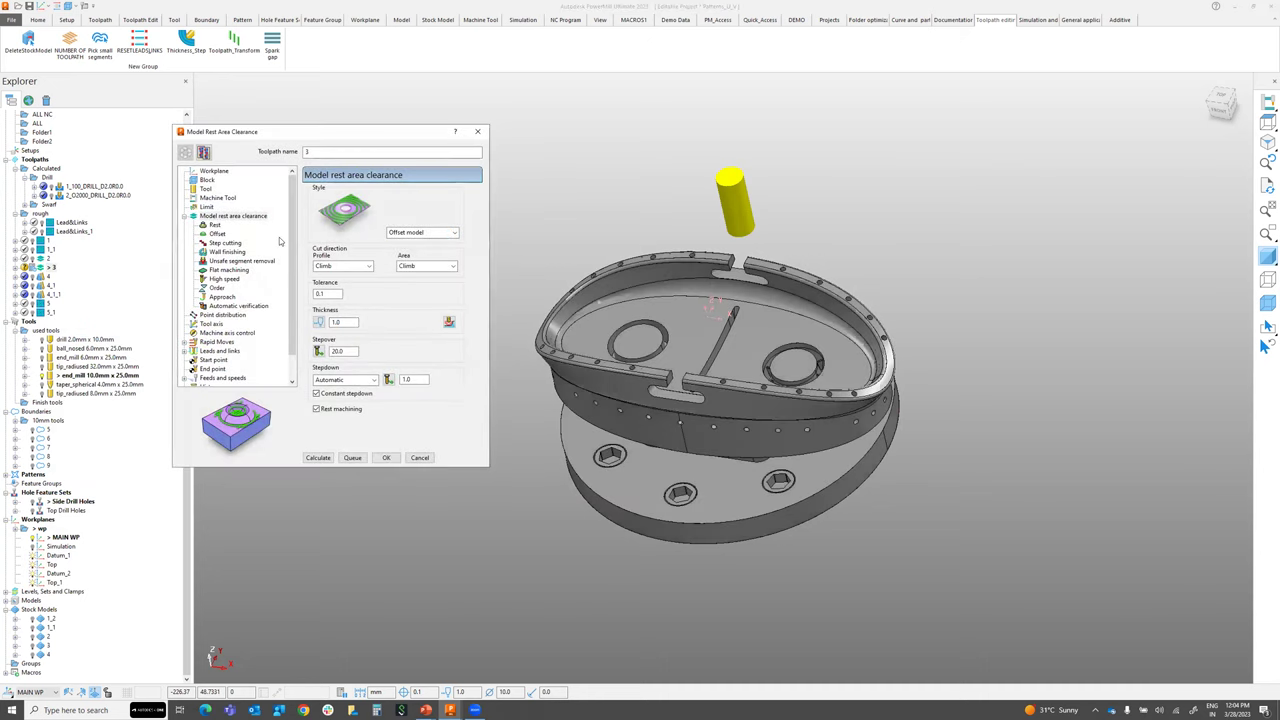
click(368, 204)
click(340, 220)
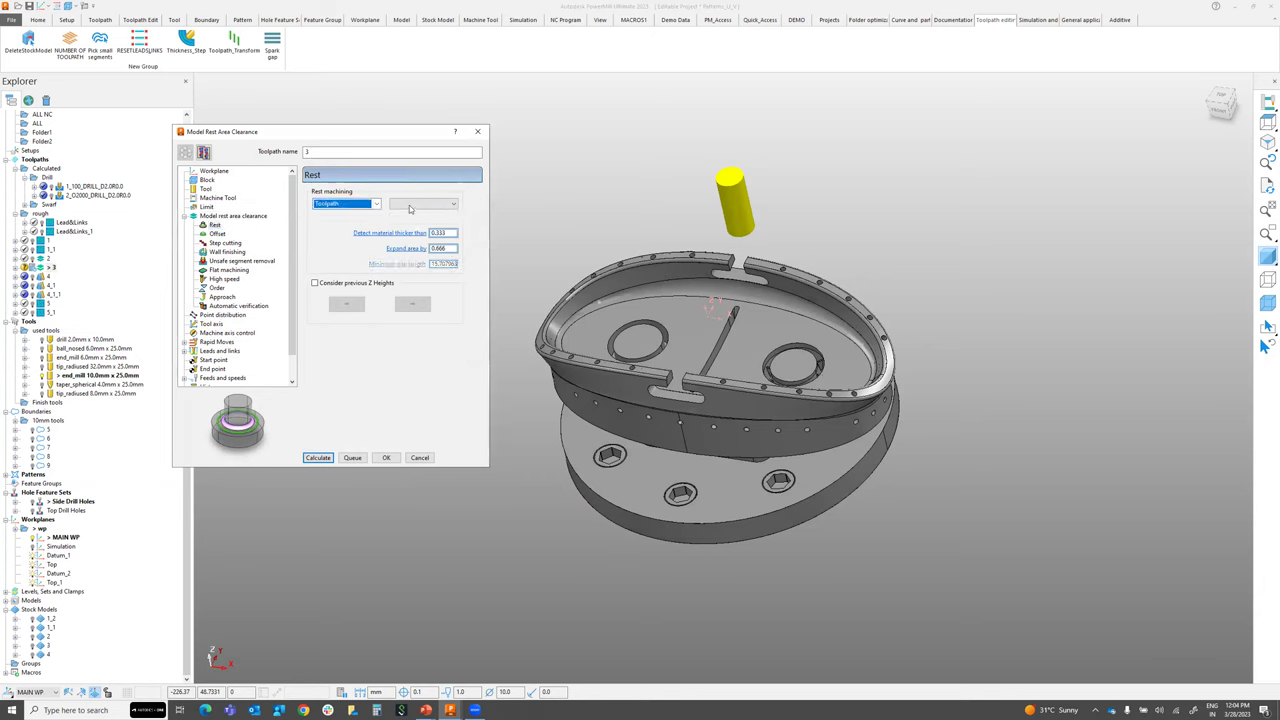
click(425, 204)
click(424, 278)
click(325, 456)
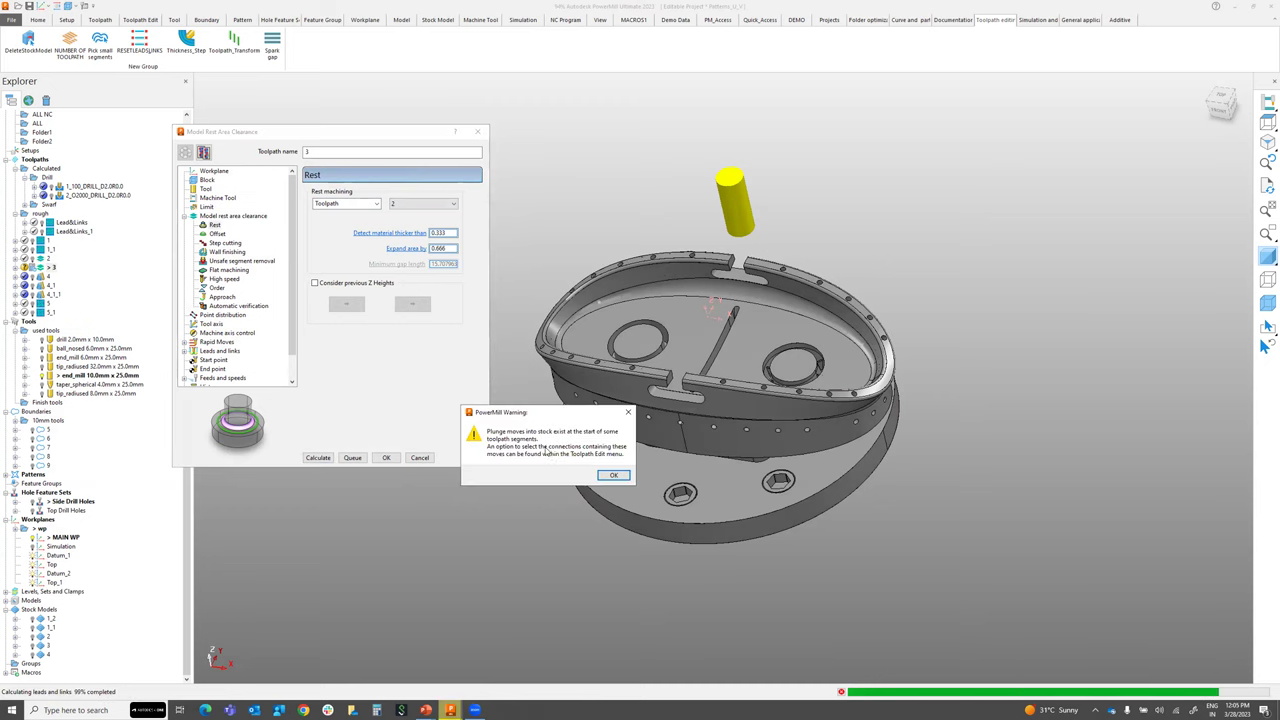
click(614, 474)
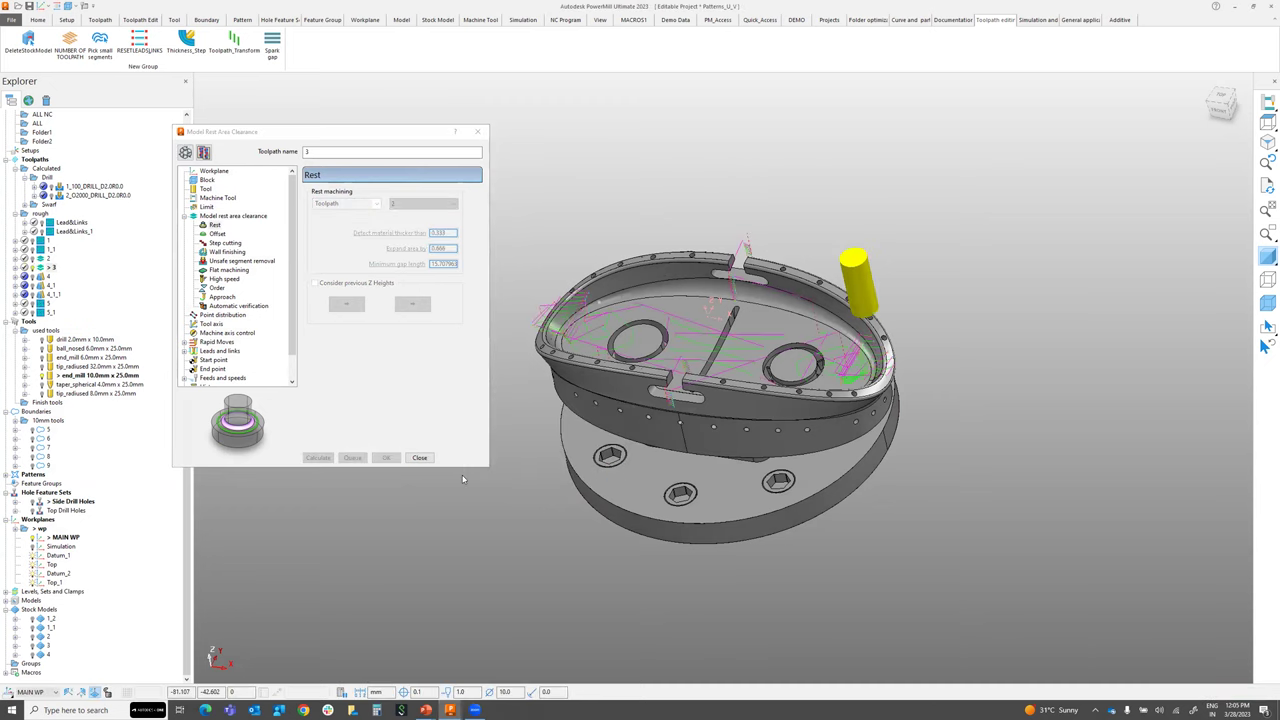
click(419, 457)
middle_drag(731, 469, 707, 390)
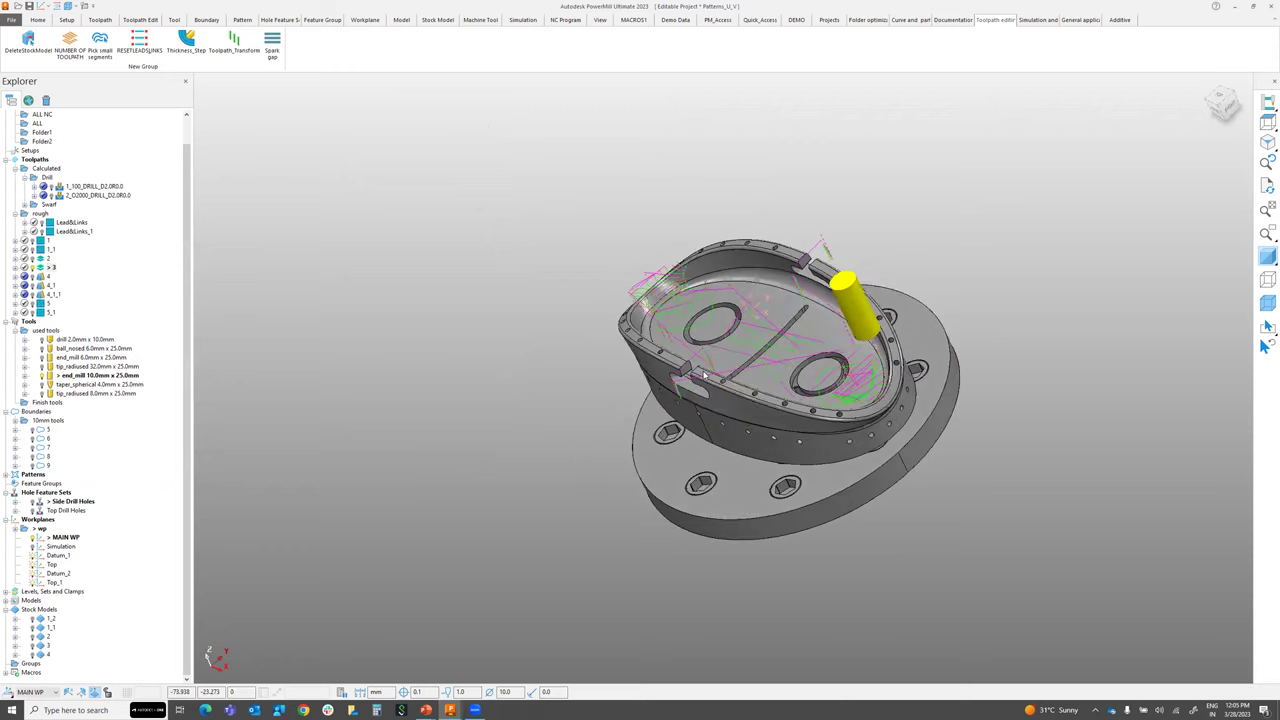
scroll(707, 390, up, 5)
scroll(707, 390, up, 6)
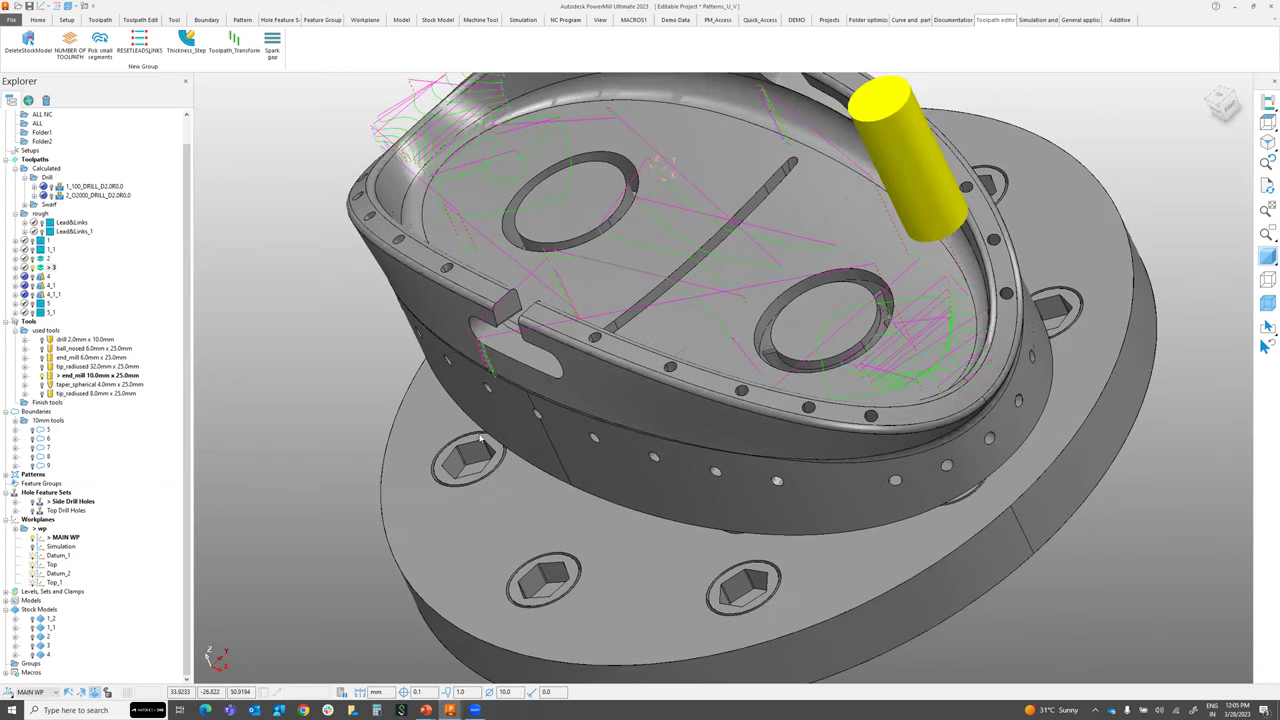
Hide the model shading and, in a top view, select toolpath 3's small segments at the two side slots
scroll(611, 275, down, 2)
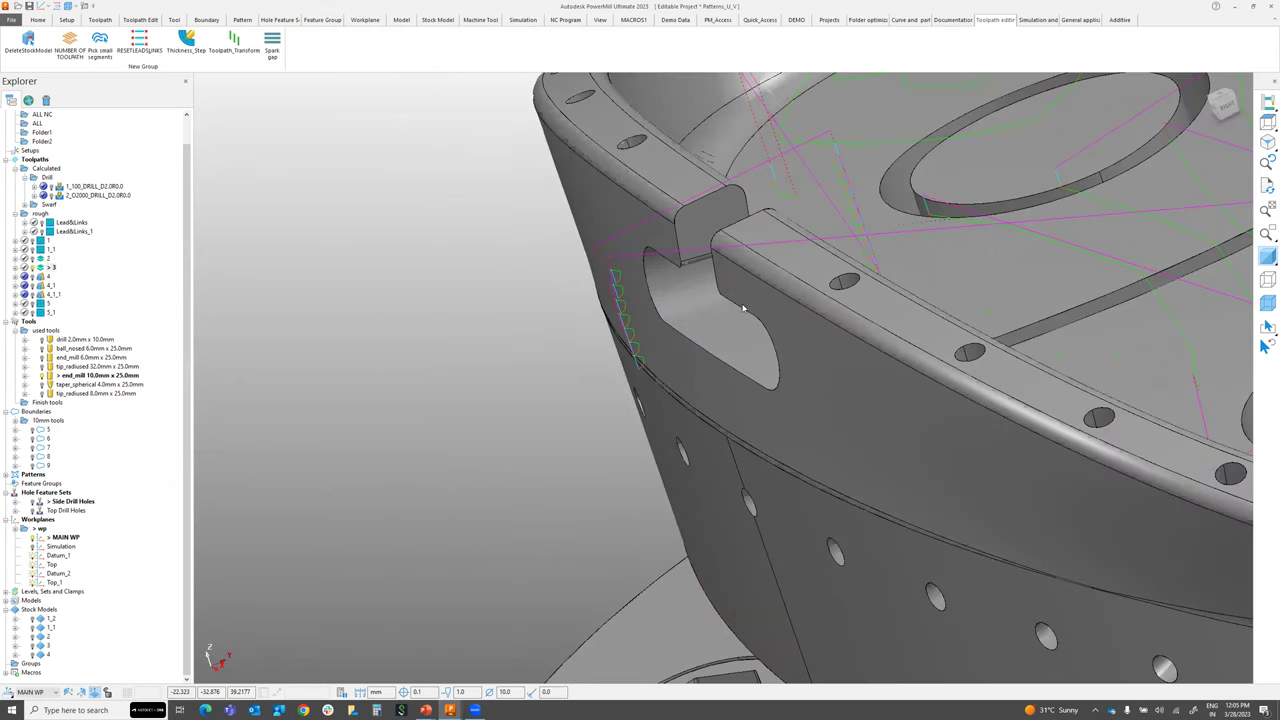
scroll(682, 285, down, 4)
middle_drag(682, 285, 496, 195)
click(1266, 124)
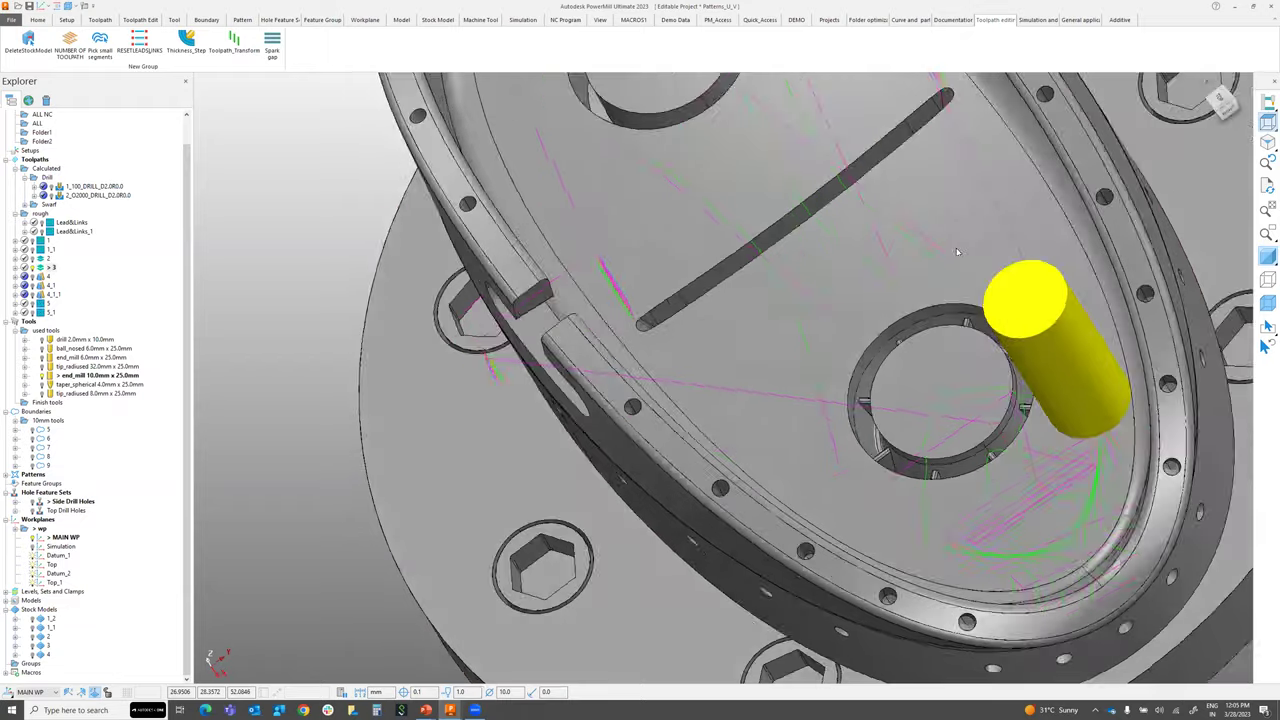
key(ctrl+h)
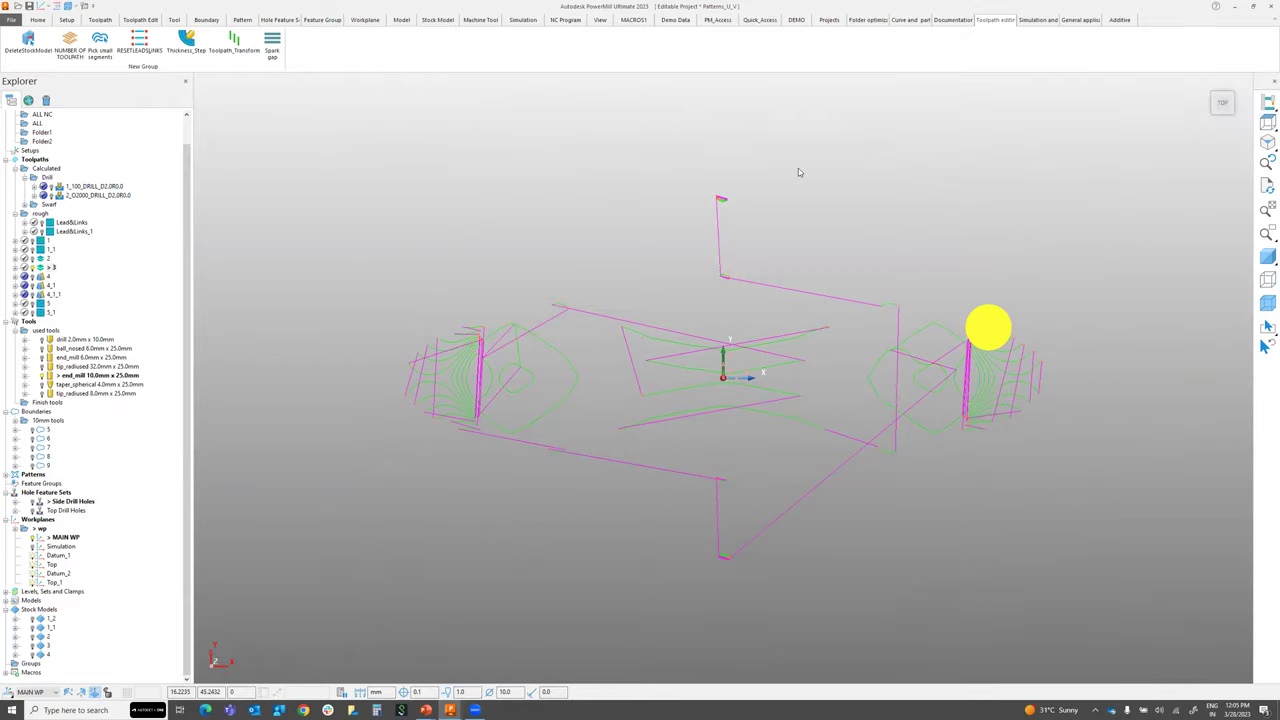
drag(758, 140, 694, 298)
drag(686, 480, 760, 528)
mouse_move(794, 478)
middle_down()
mouse_move(573, 414)
mouse_move(556, 360)
middle_up()
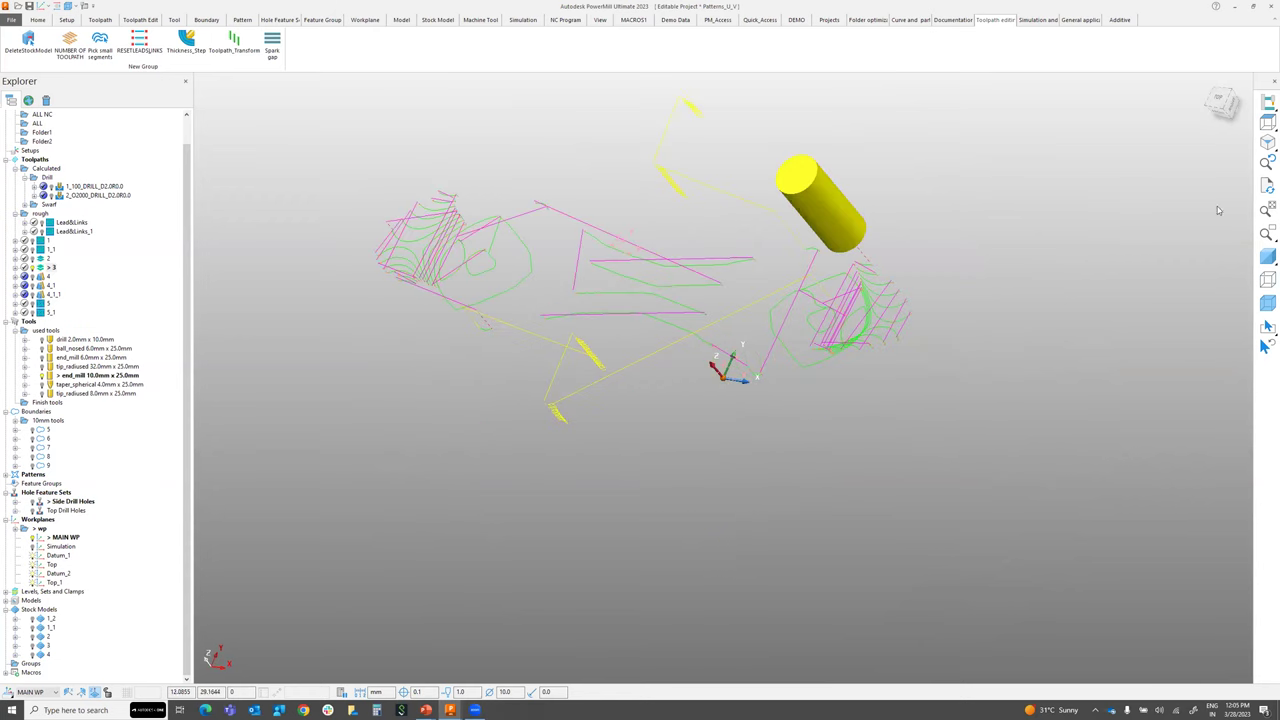
Show the shaded model again to examine the selected segments on the part, and clear the selection
click(1266, 256)
mouse_move(897, 389)
middle_down()
mouse_move(743, 437)
mouse_move(492, 112)
middle_up()
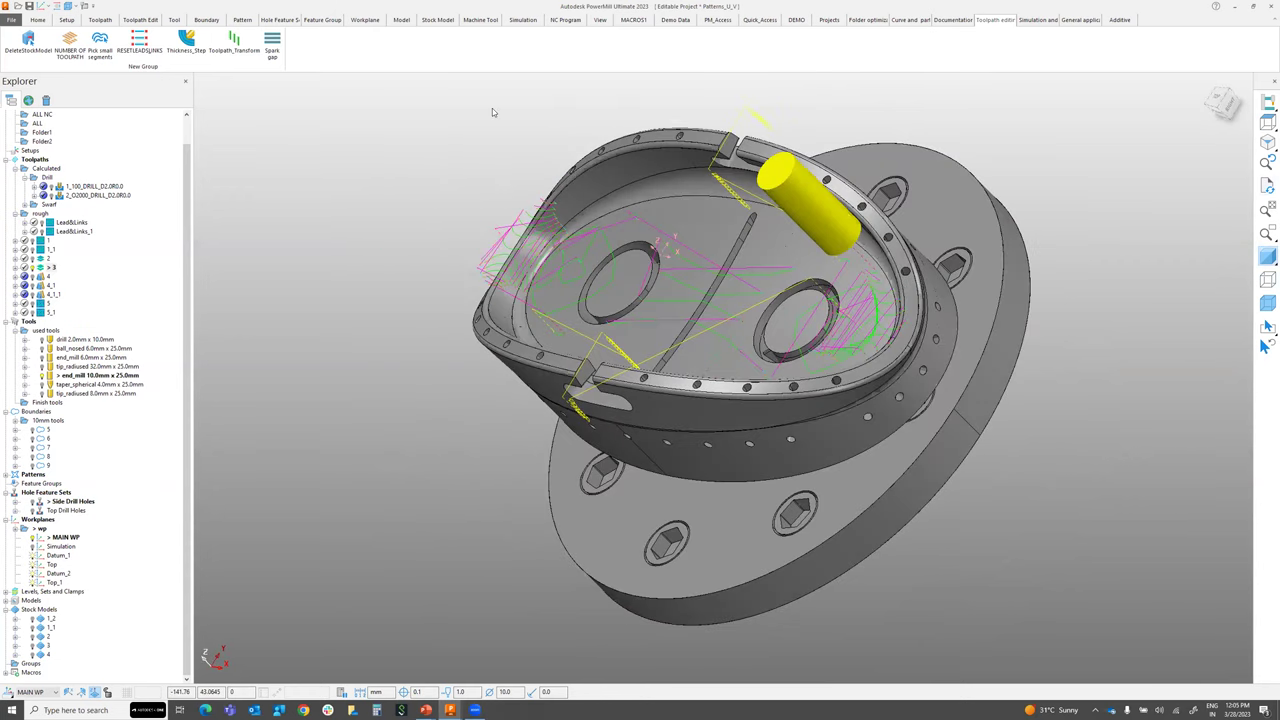
click(493, 115)
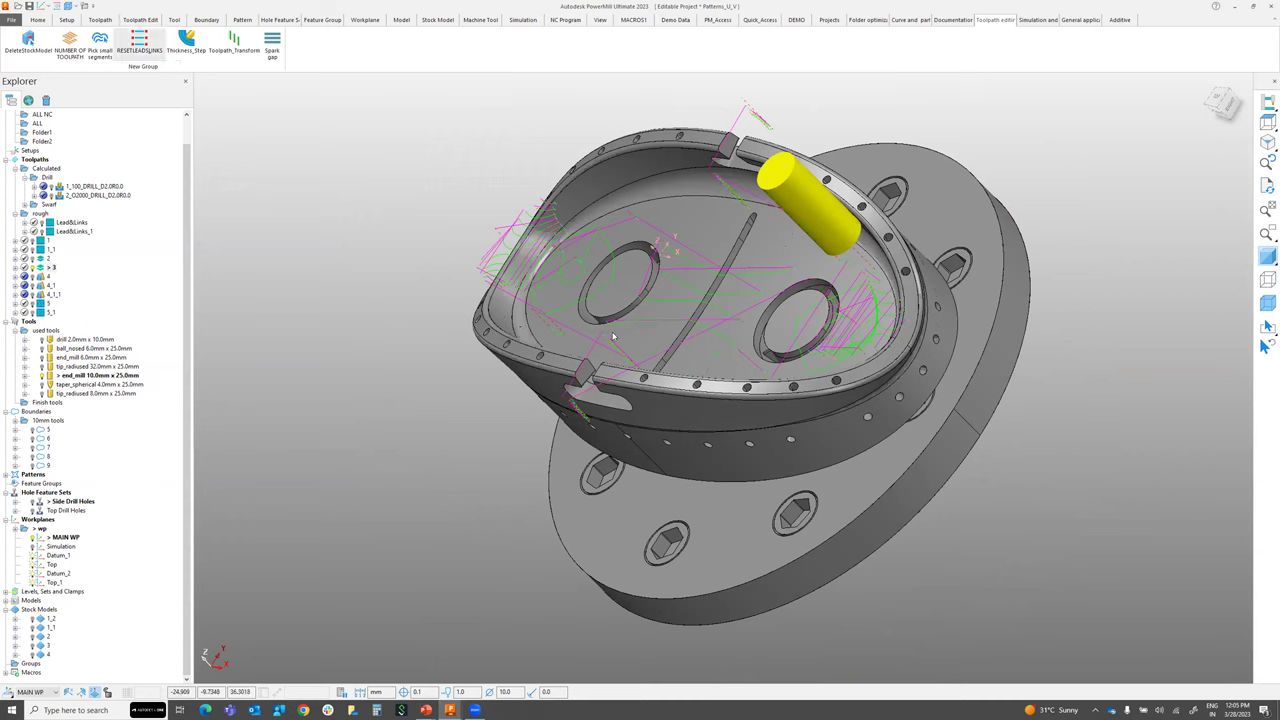
Run the Pick small segments macro on toolpath 3 with a segment length of 10
click(100, 42)
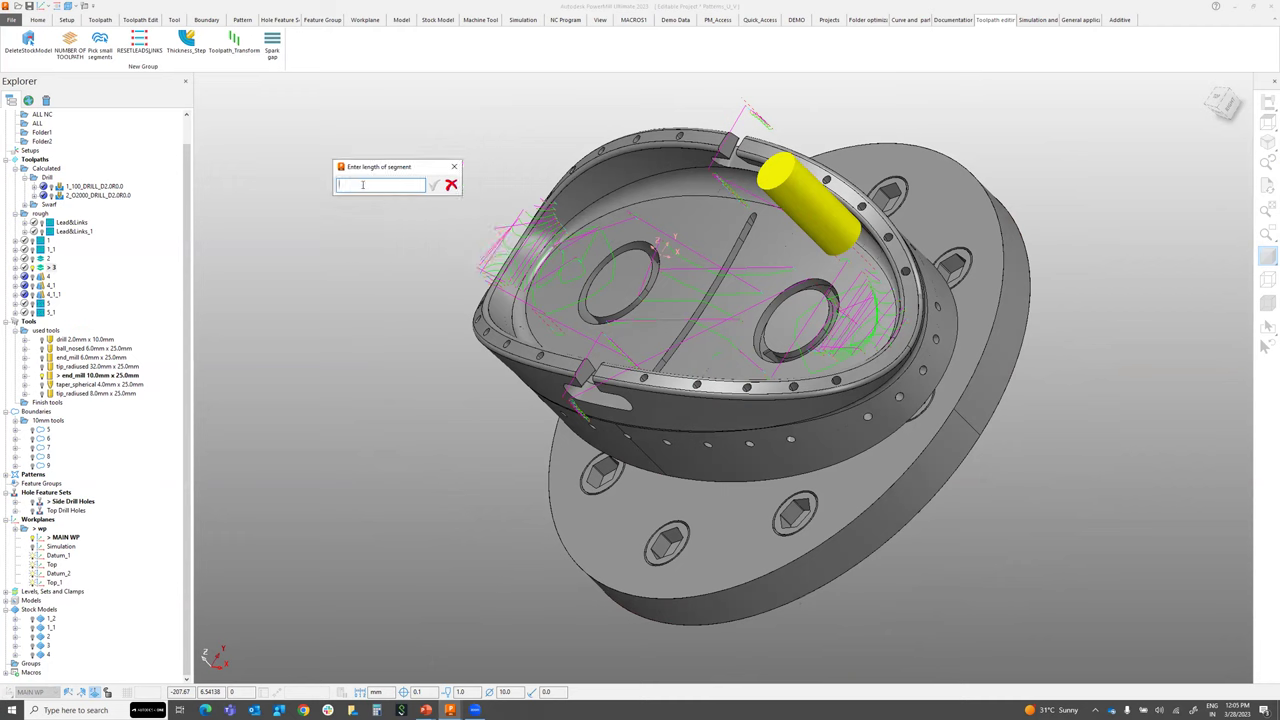
text(10)
key(Return)
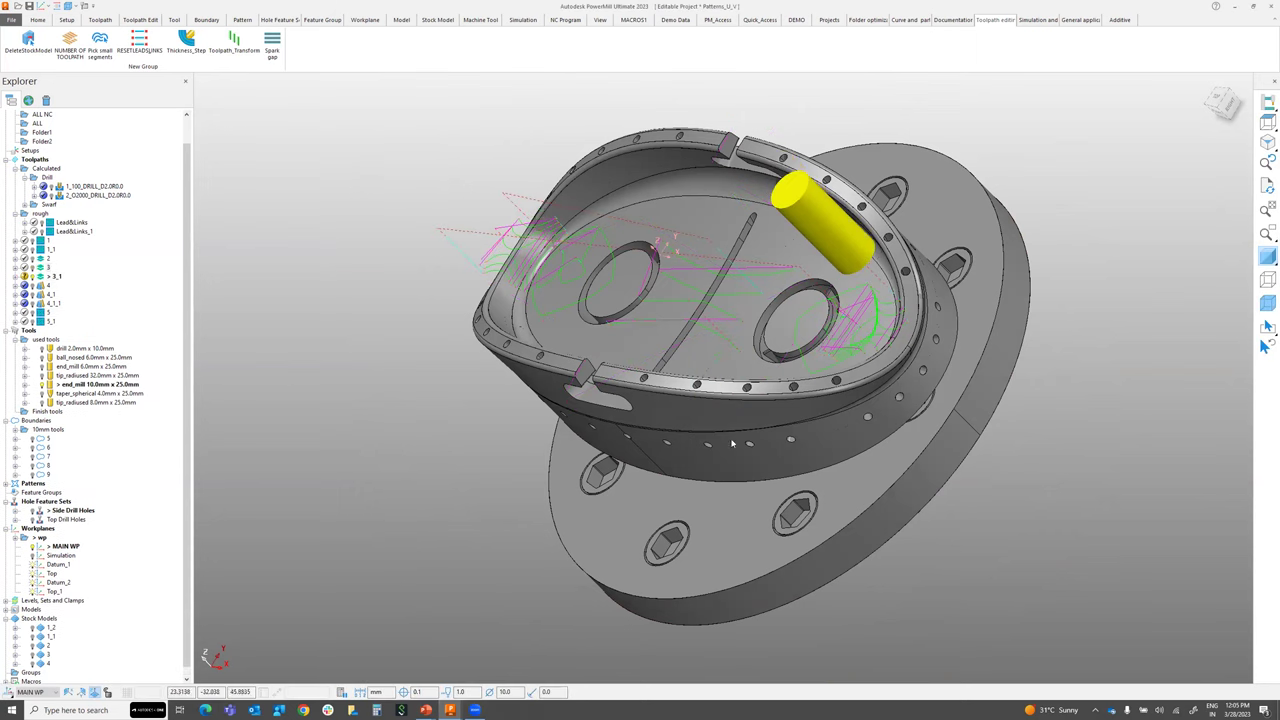
Activate toolpath 3 and the reduced toolpath 3_1 in turn to compare their segments on the model
middle_drag(761, 542, 615, 140)
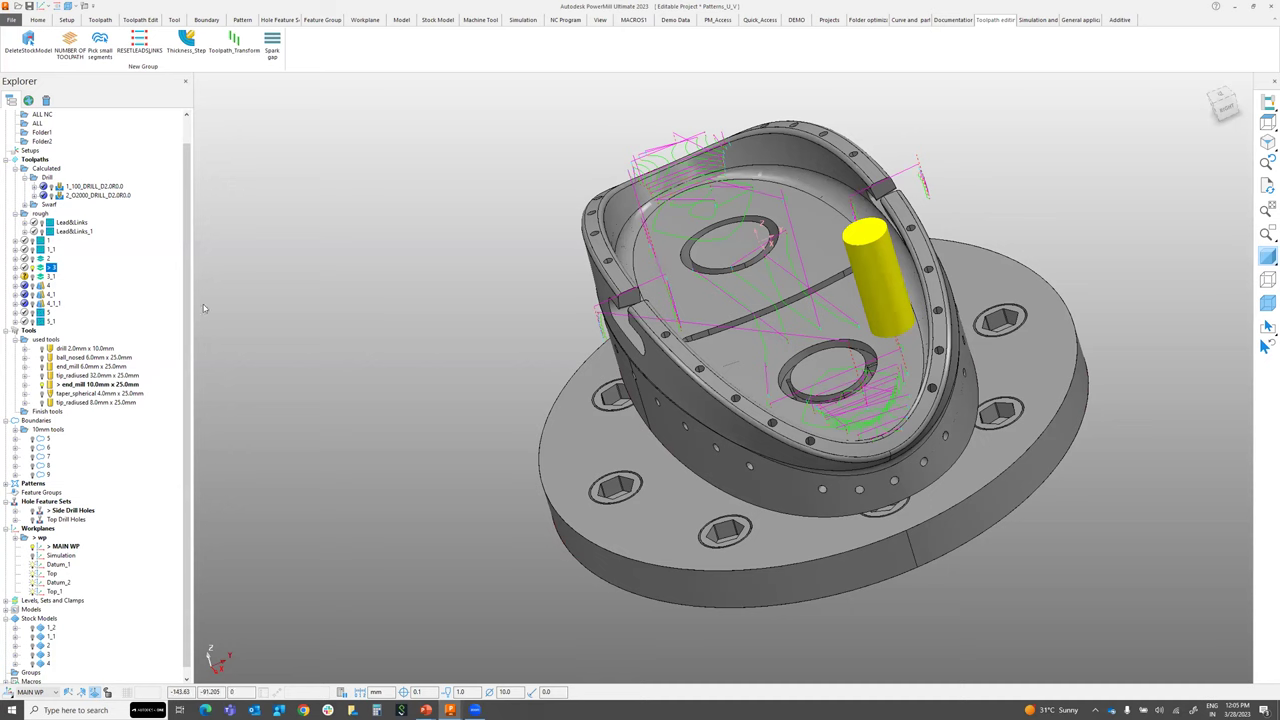
double_click(48, 276)
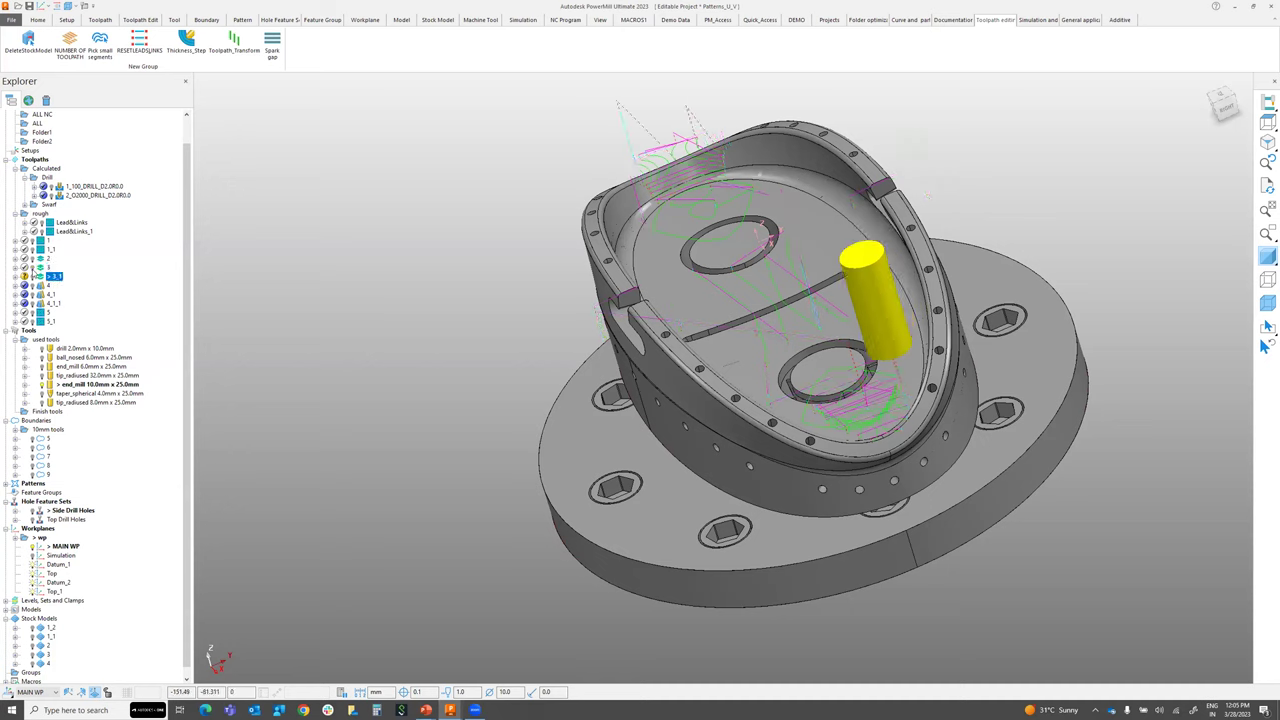
scroll(793, 215, up, 2)
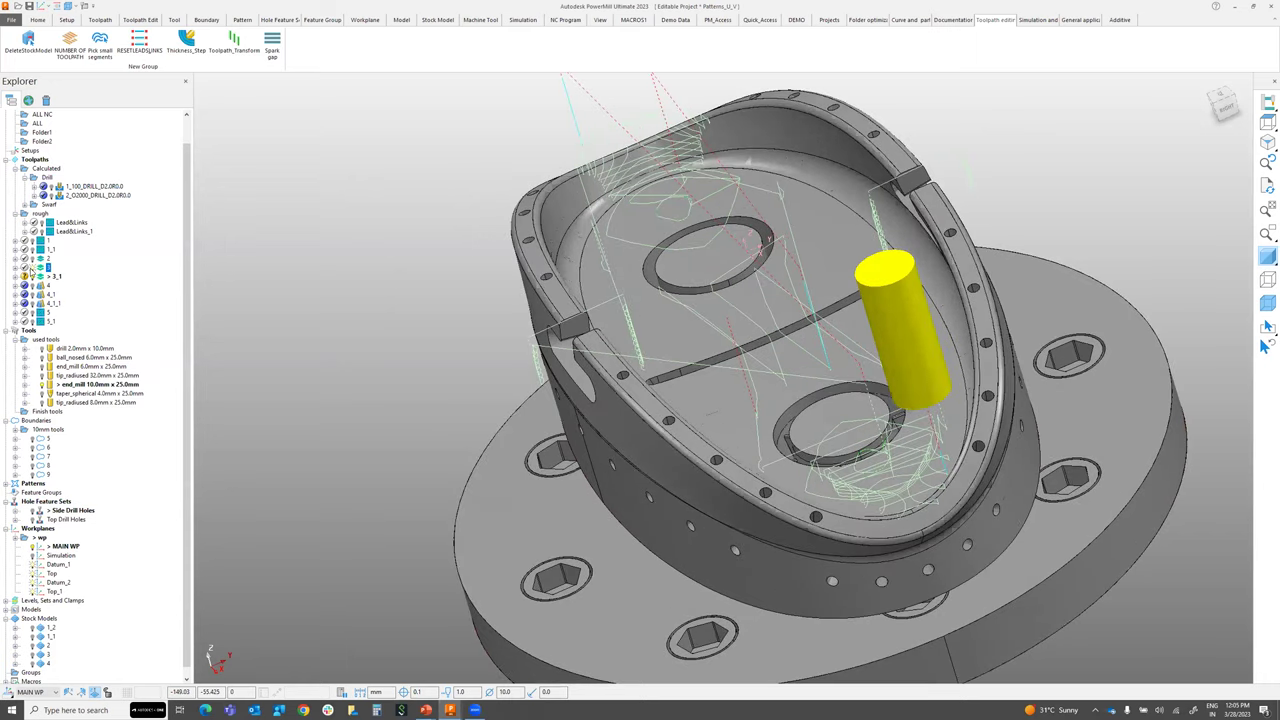
middle_drag(382, 289, 763, 340)
scroll(763, 340, up, 2)
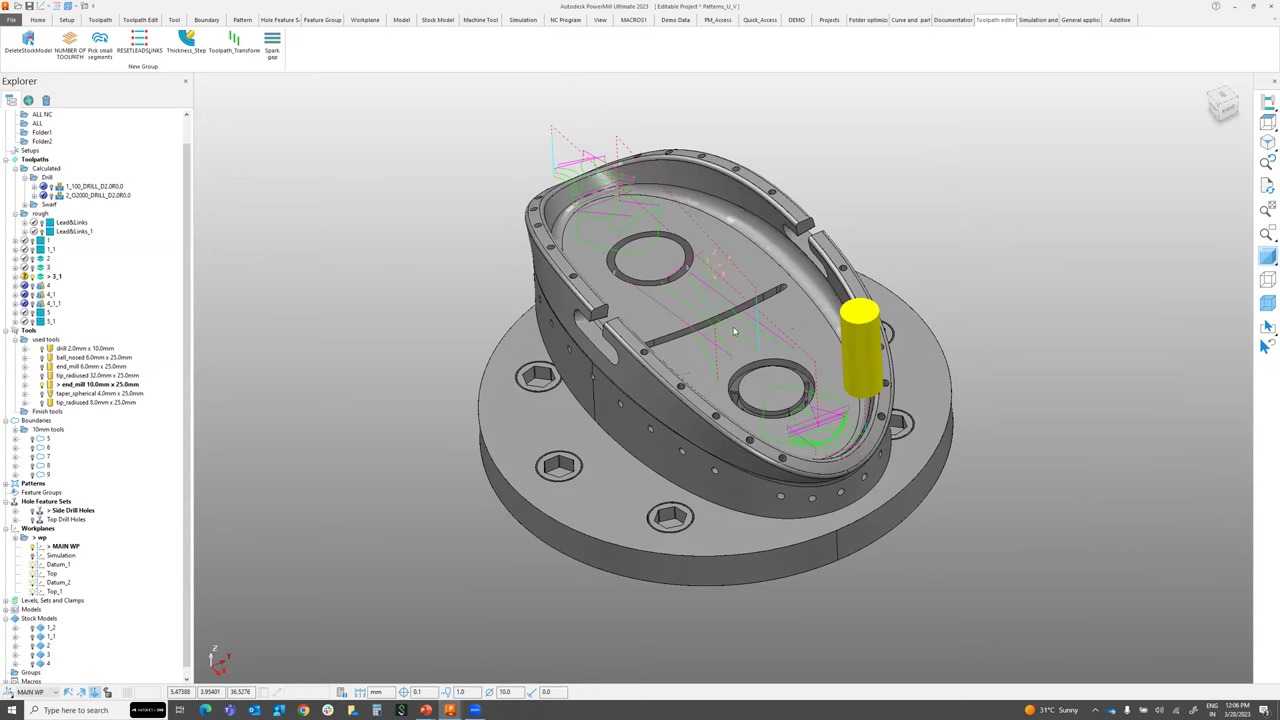
Activate toolpath 1 to display its passes and connection moves on the pocket floor
shift+middle_drag(779, 493, 596, 427)
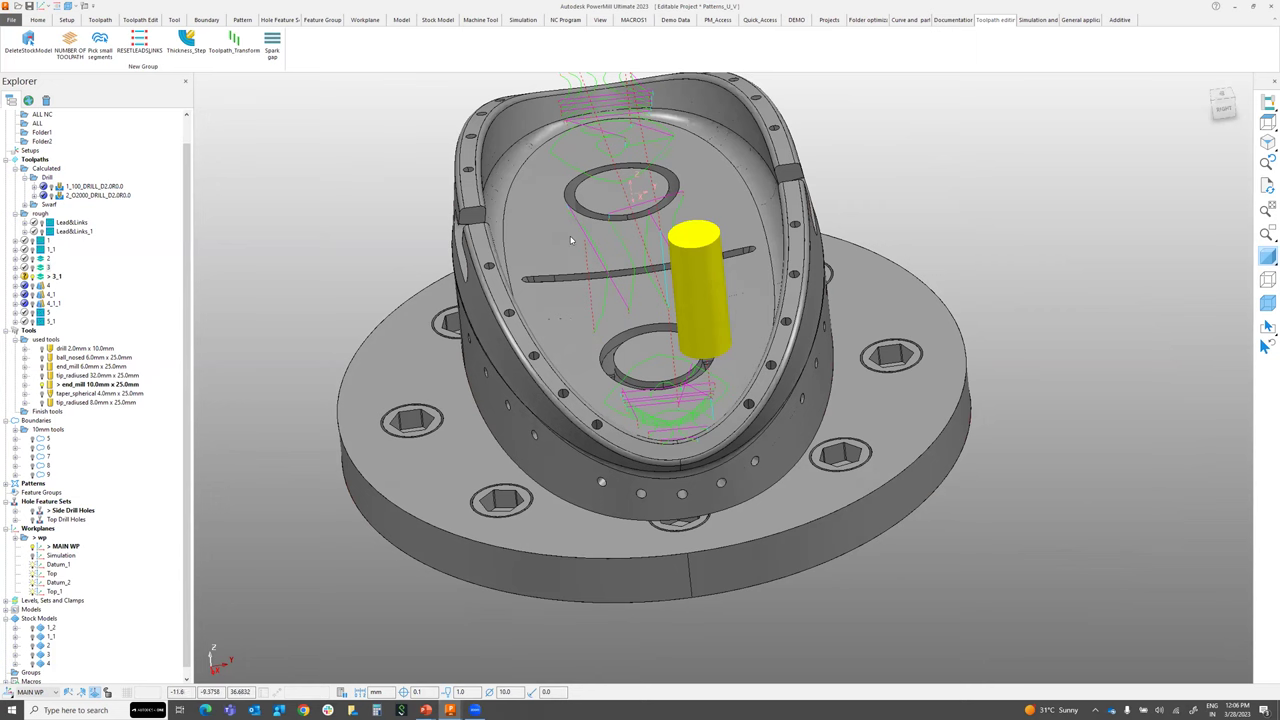
shift+middle_drag(618, 261, 593, 289)
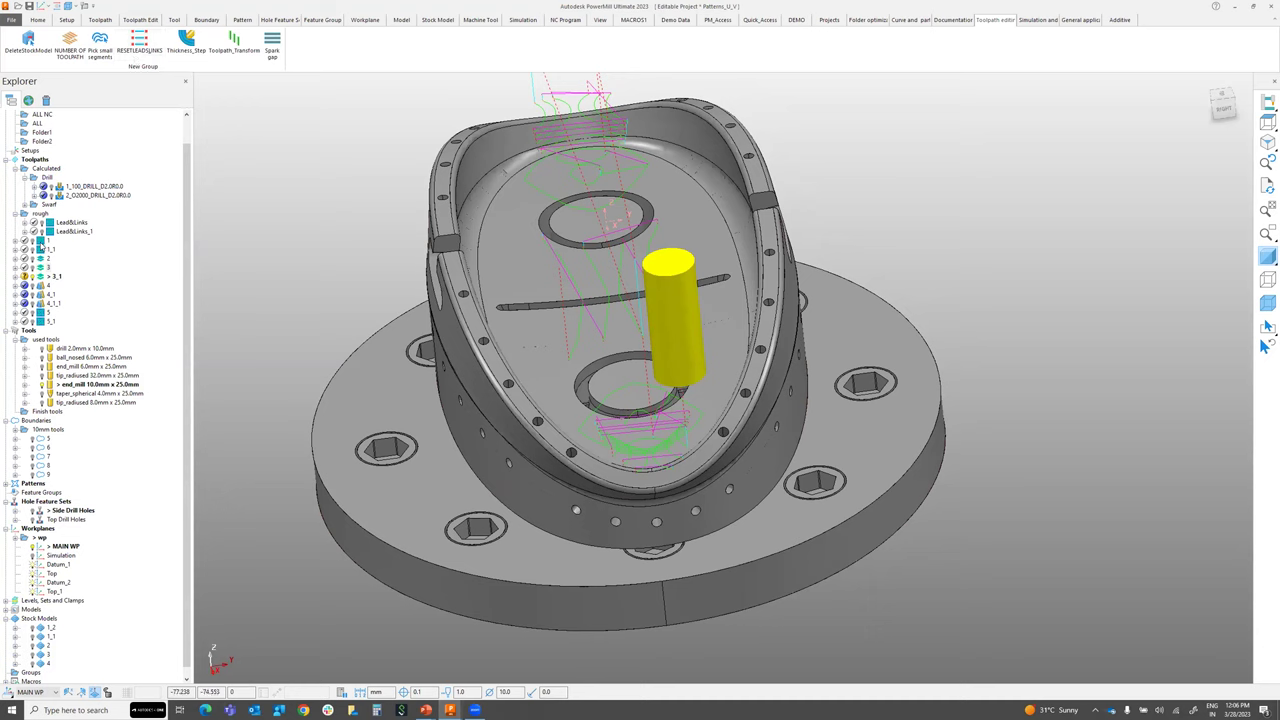
double_click(42, 241)
mouse_move(640, 380)
middle_down()
mouse_move(698, 412)
mouse_move(521, 265)
middle_up()
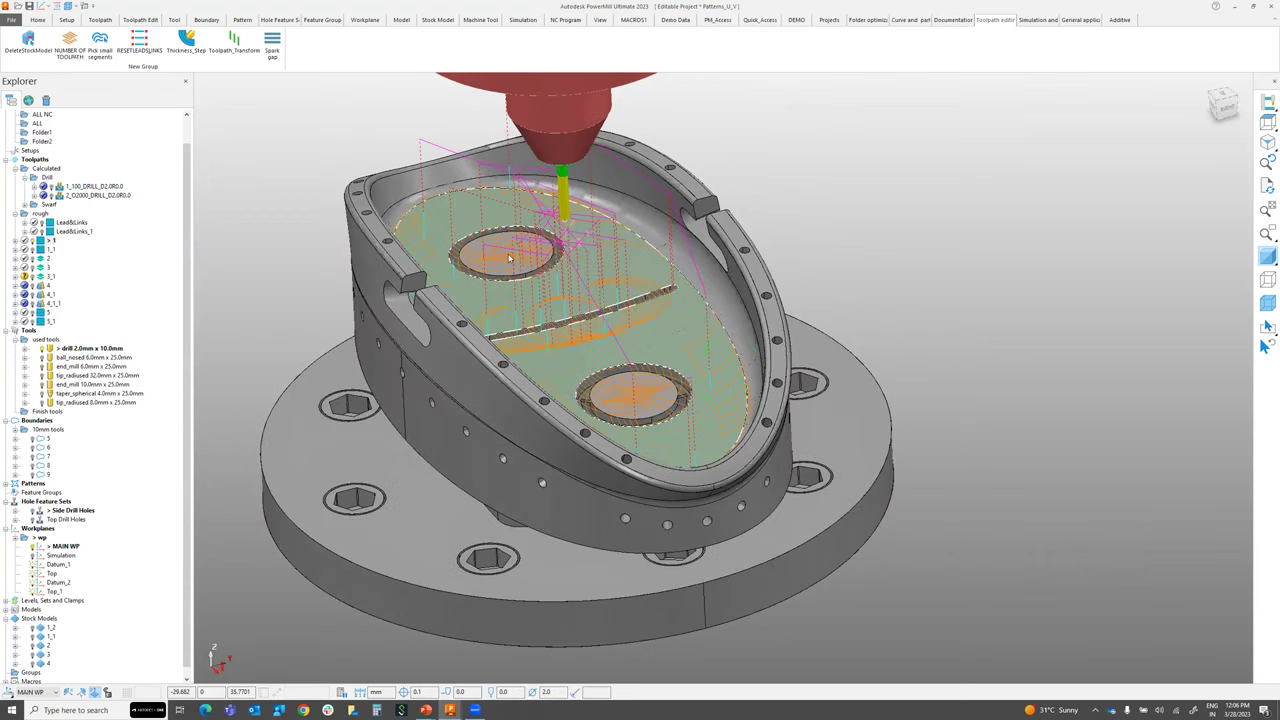
scroll(521, 265, up, 2)
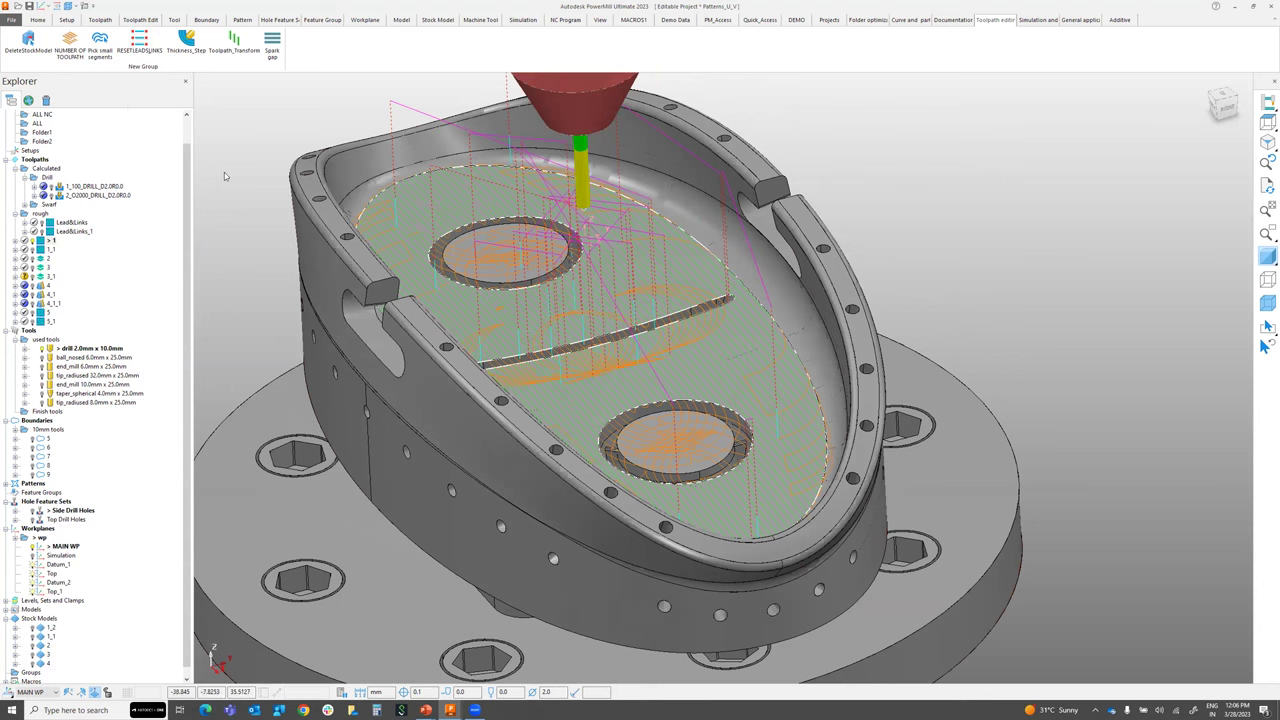
Review the start and end point, lead-out and link settings in toolpath 1's connections, leaving them as they are
click(37, 20)
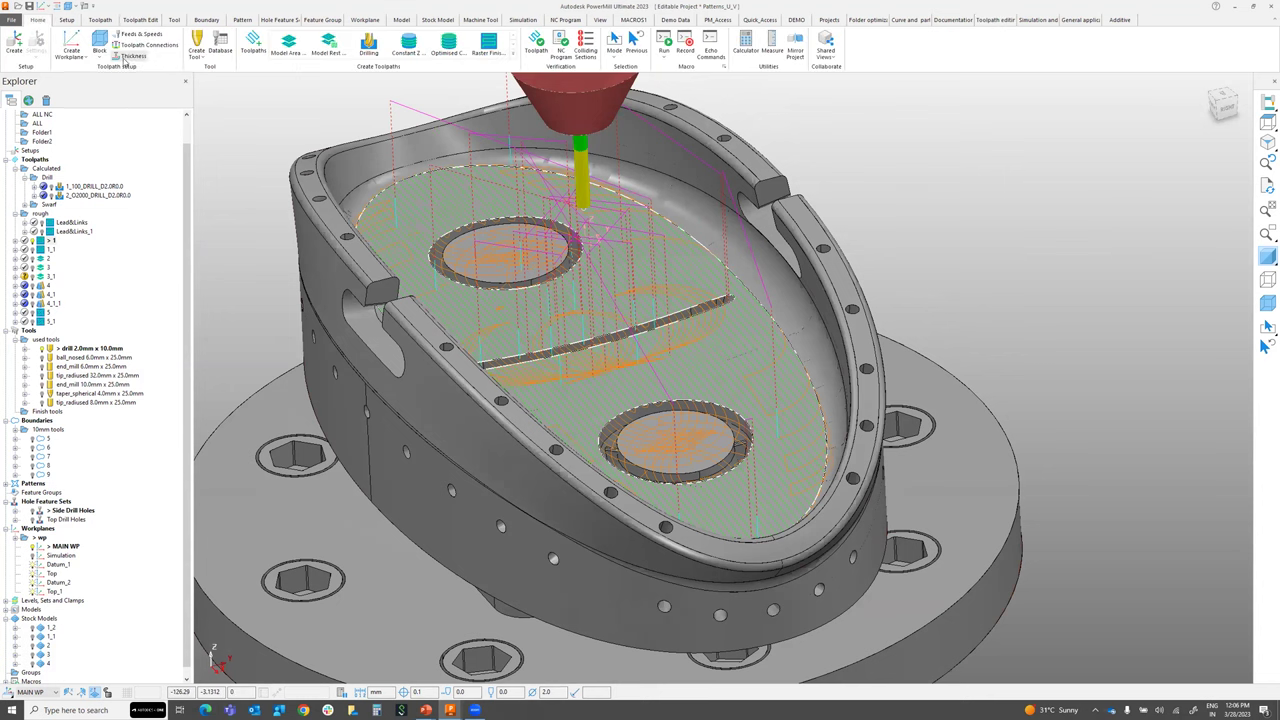
click(148, 46)
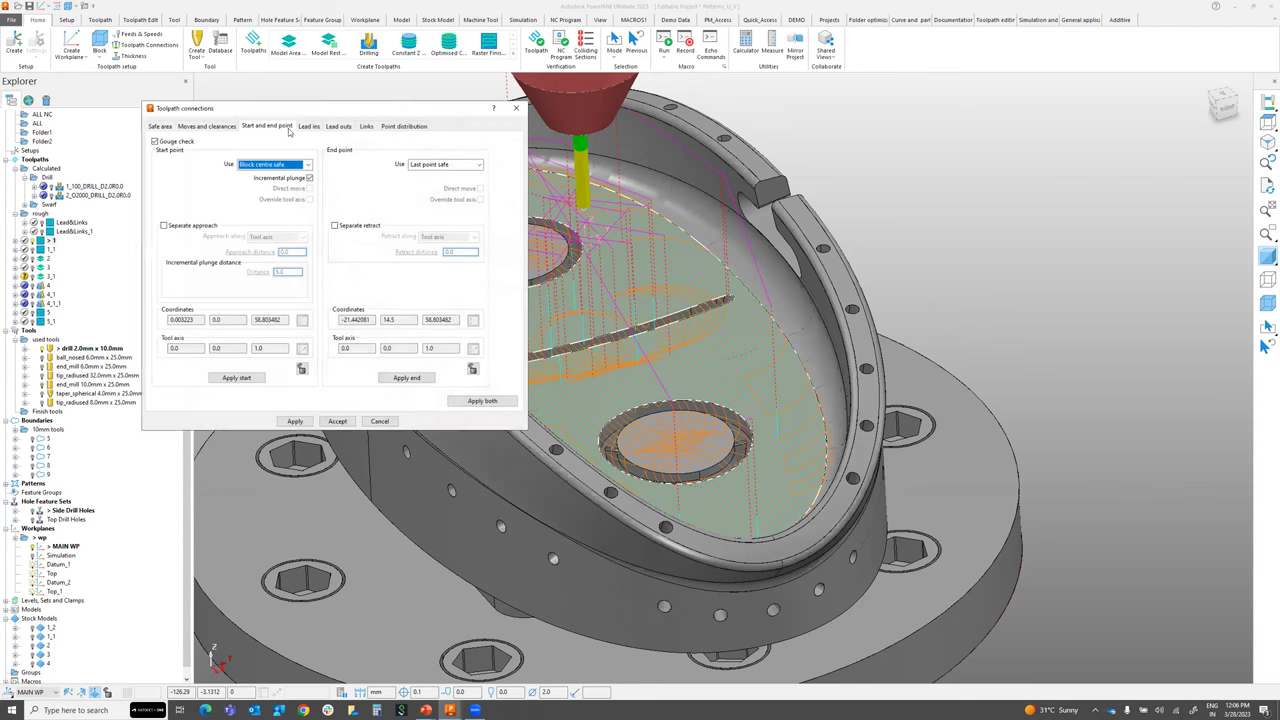
click(345, 128)
click(367, 127)
click(267, 126)
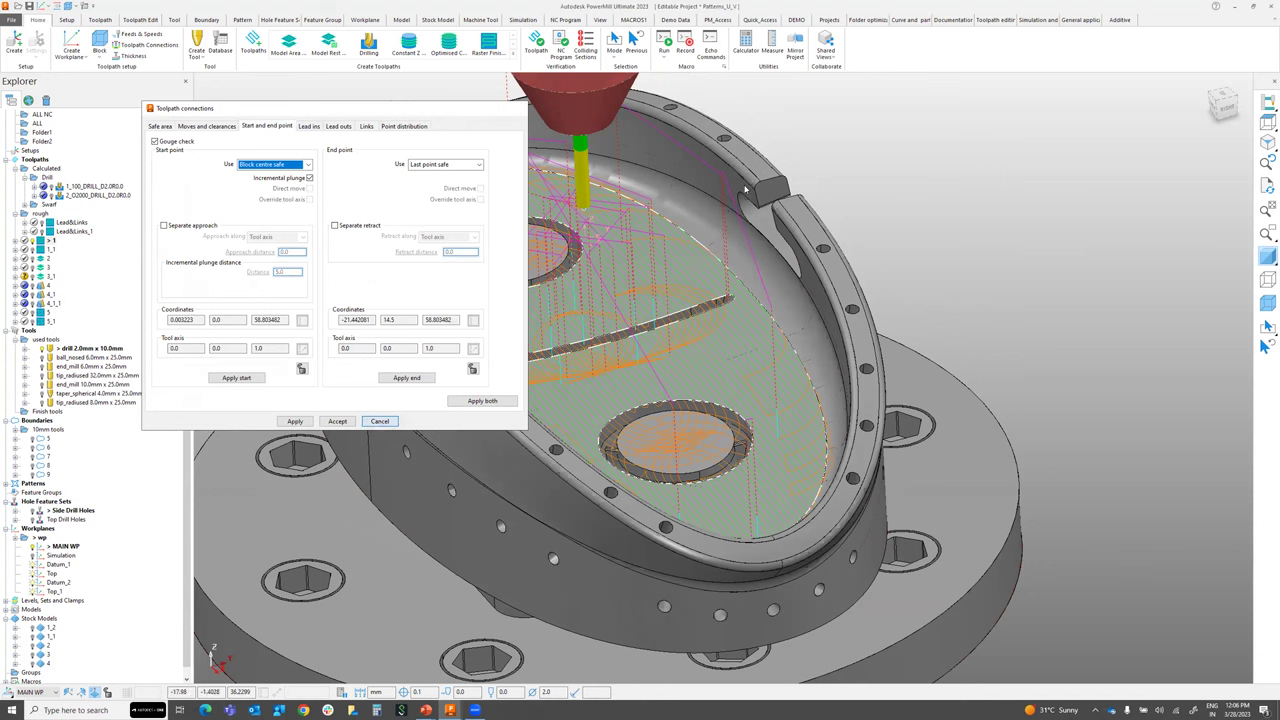
click(379, 422)
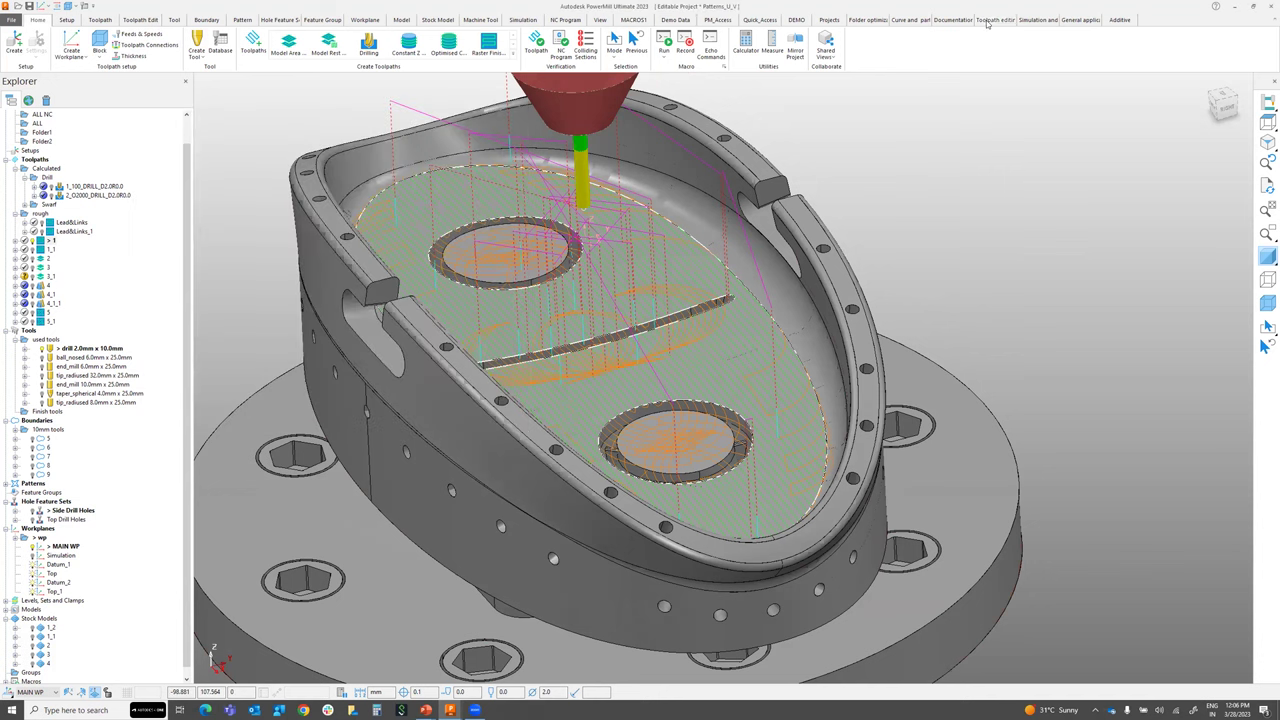
Run the RESETLEADS/LINKS macro on toolpath 1 to reset its leads and links
click(987, 21)
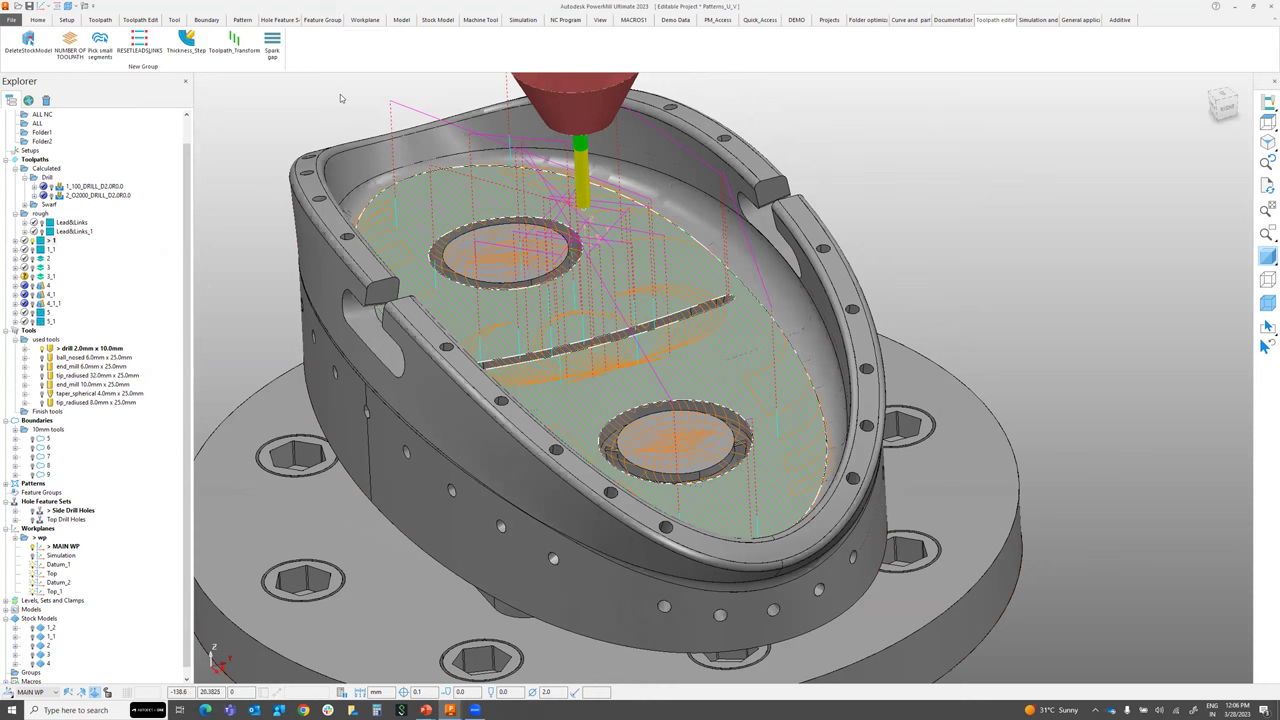
click(140, 47)
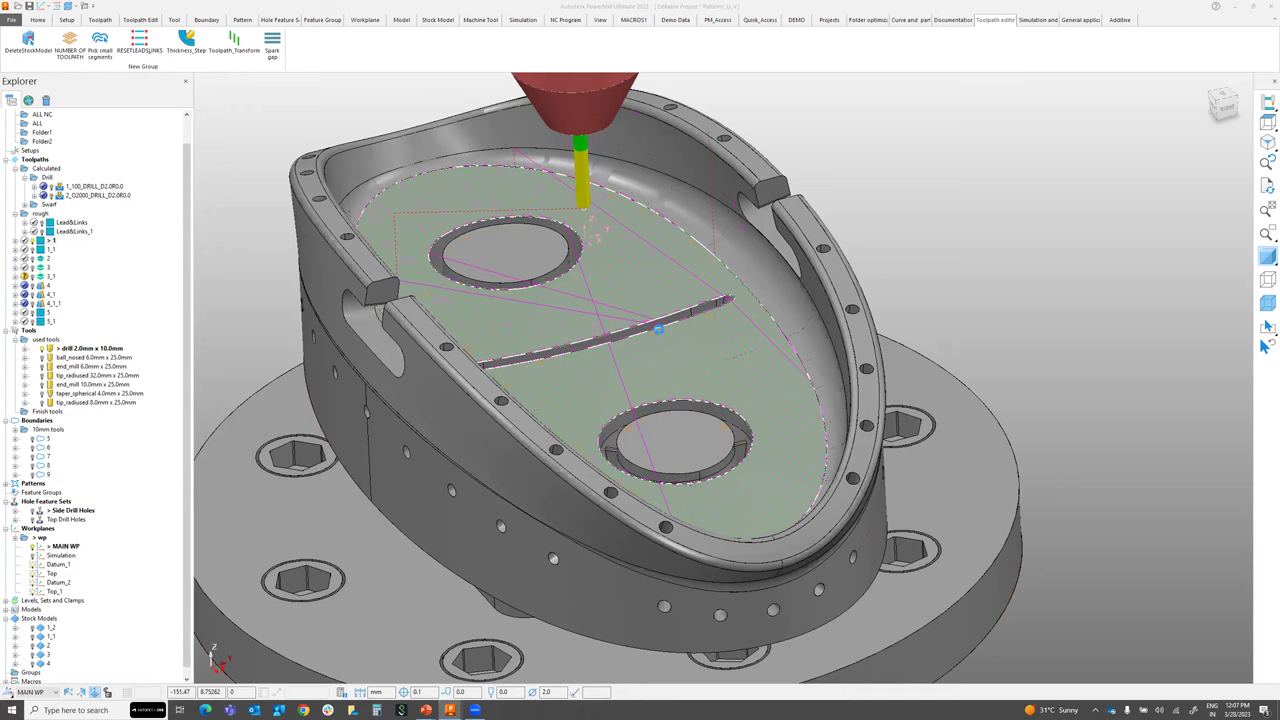
middle_drag(731, 397, 586, 394)
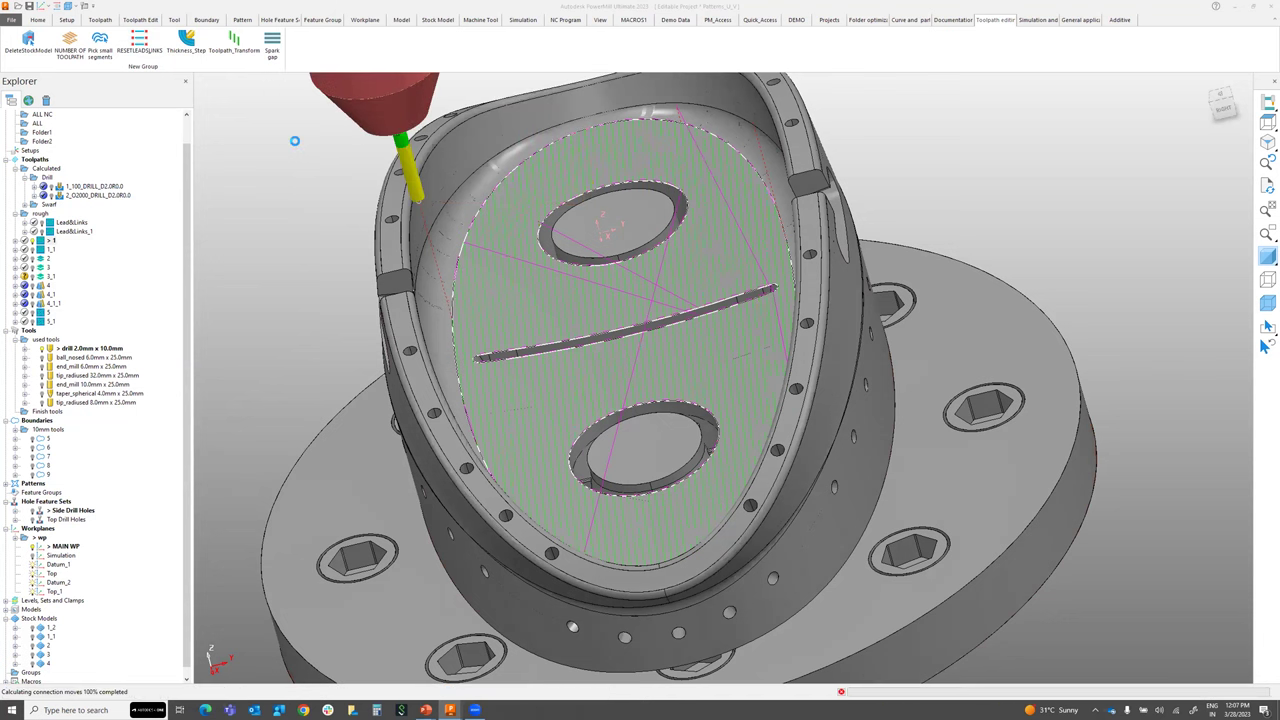
middle_drag(519, 172, 462, 440)
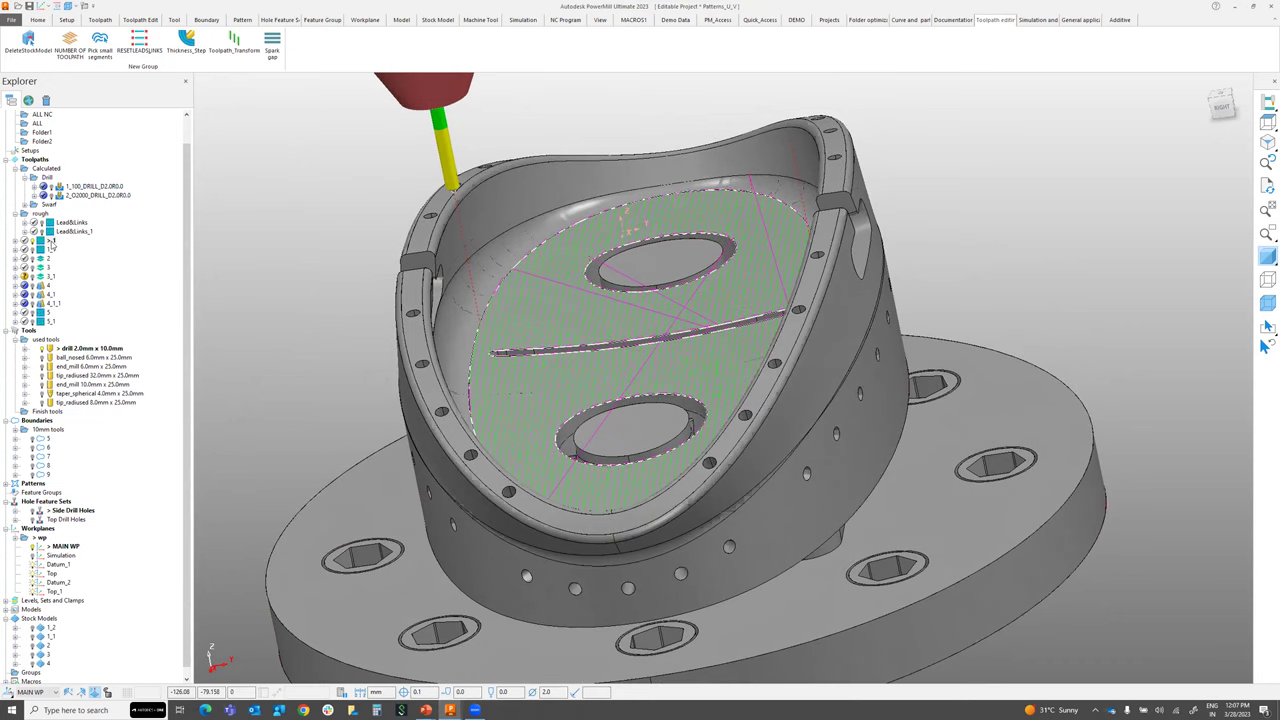
Check toolpath 1's lead-in, lead-out and link settings in the toolpath connections after the reset
click(37, 19)
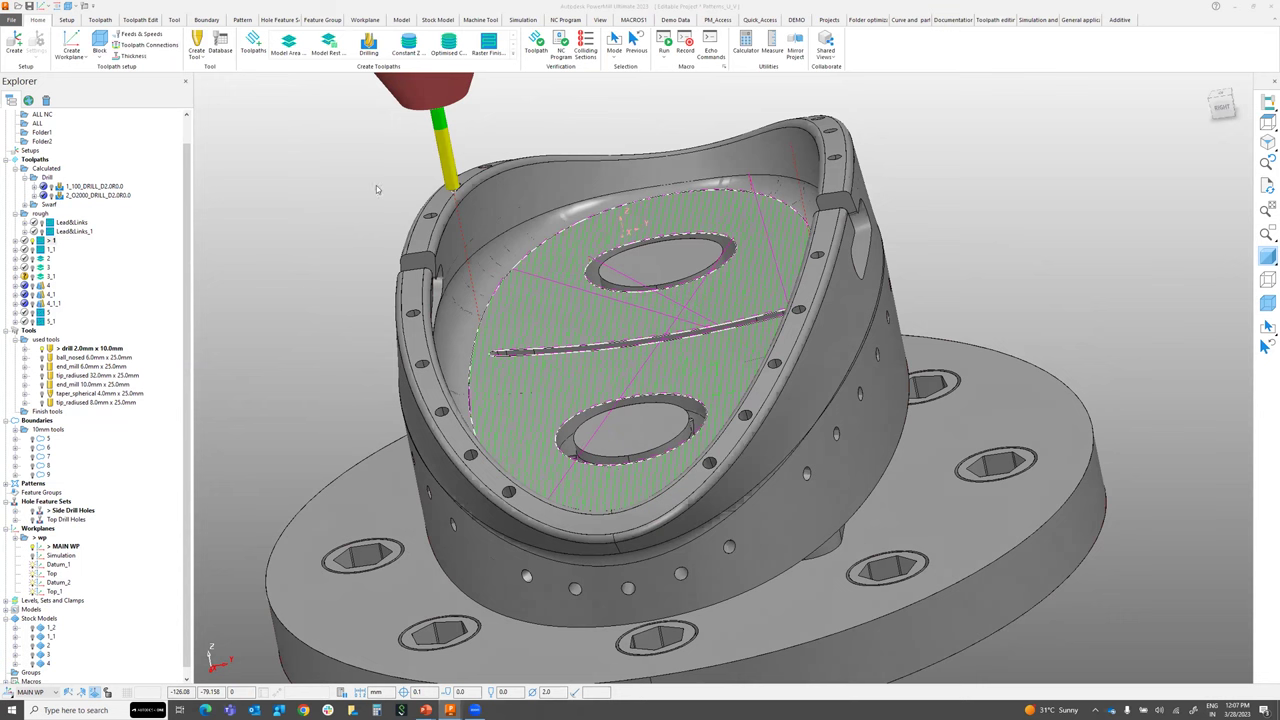
click(306, 165)
click(310, 127)
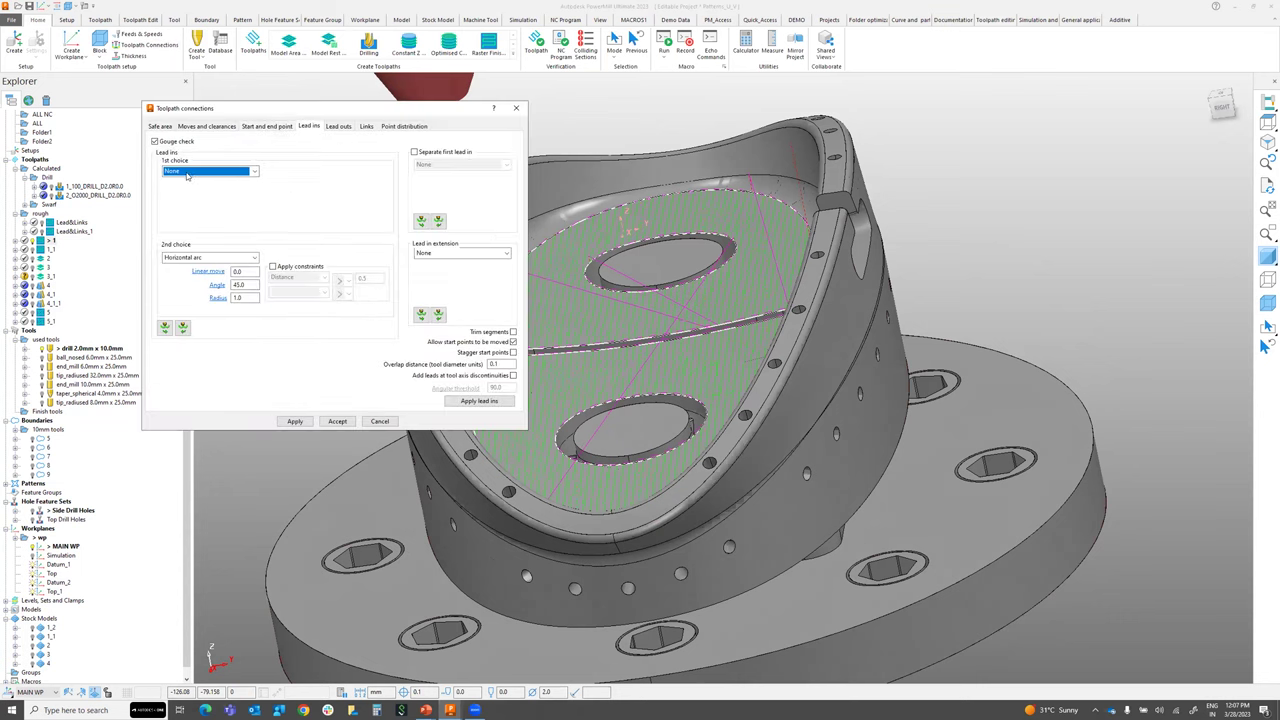
click(339, 127)
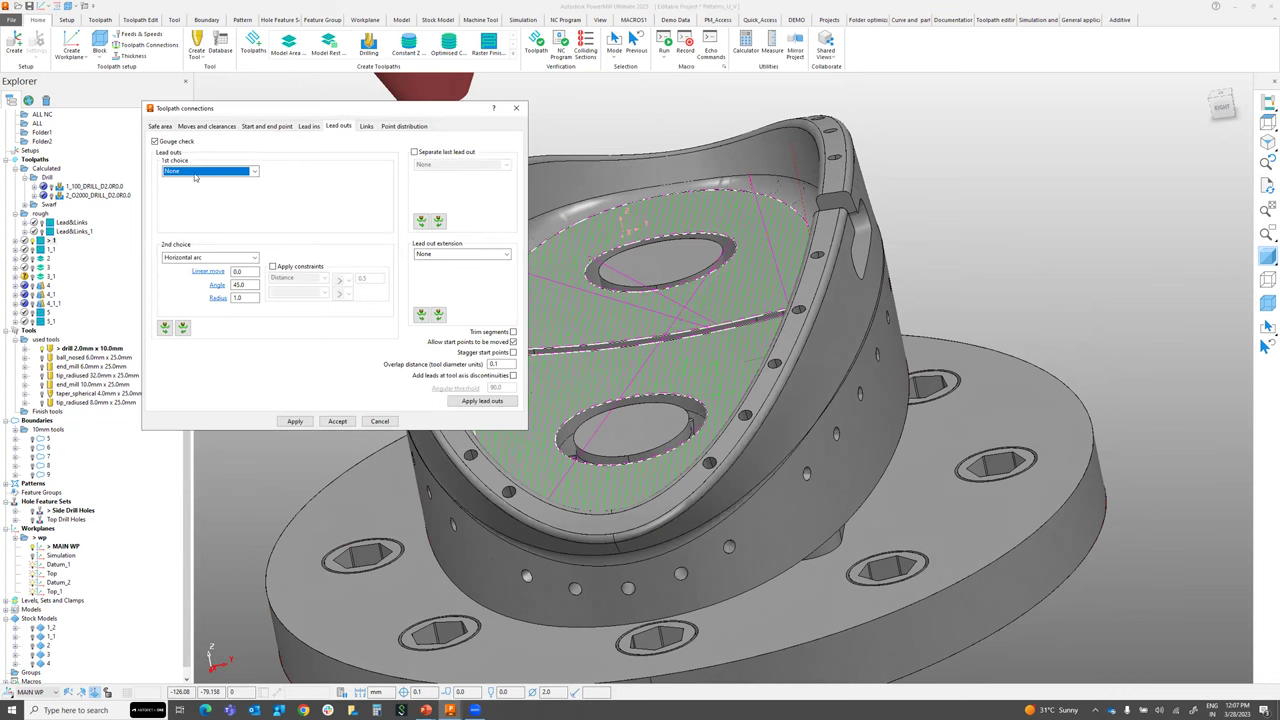
click(366, 127)
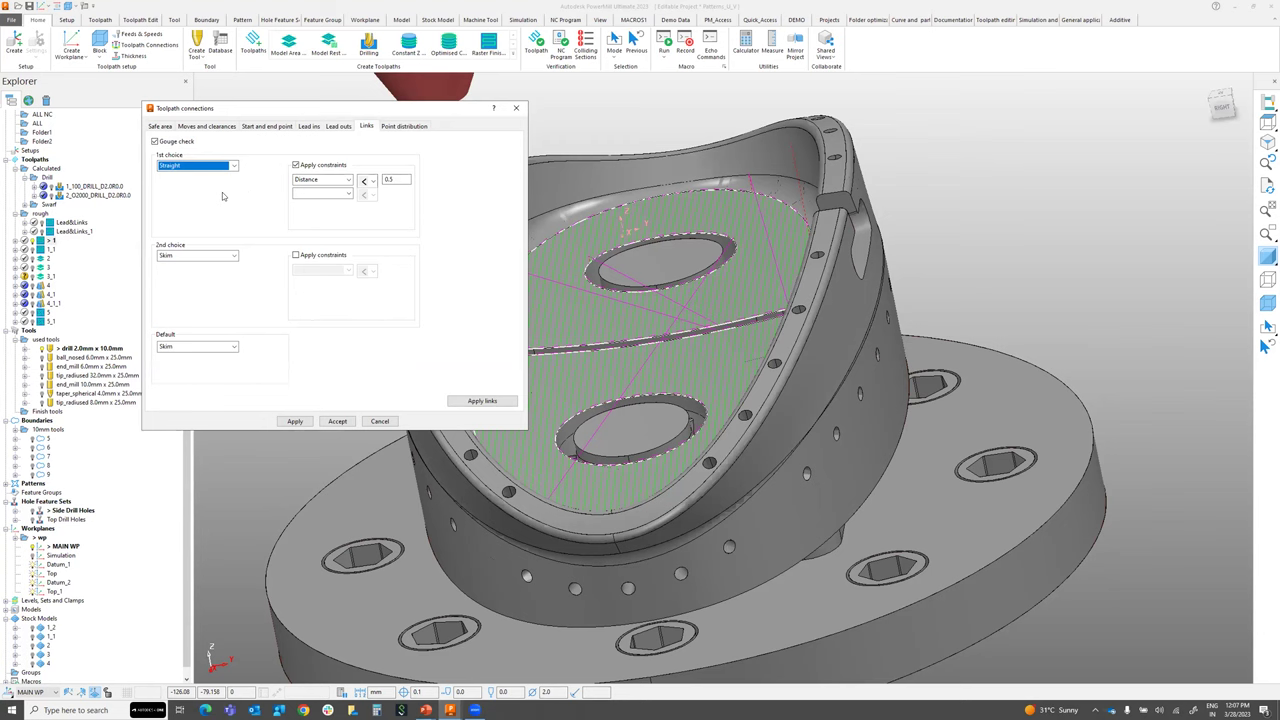
click(516, 108)
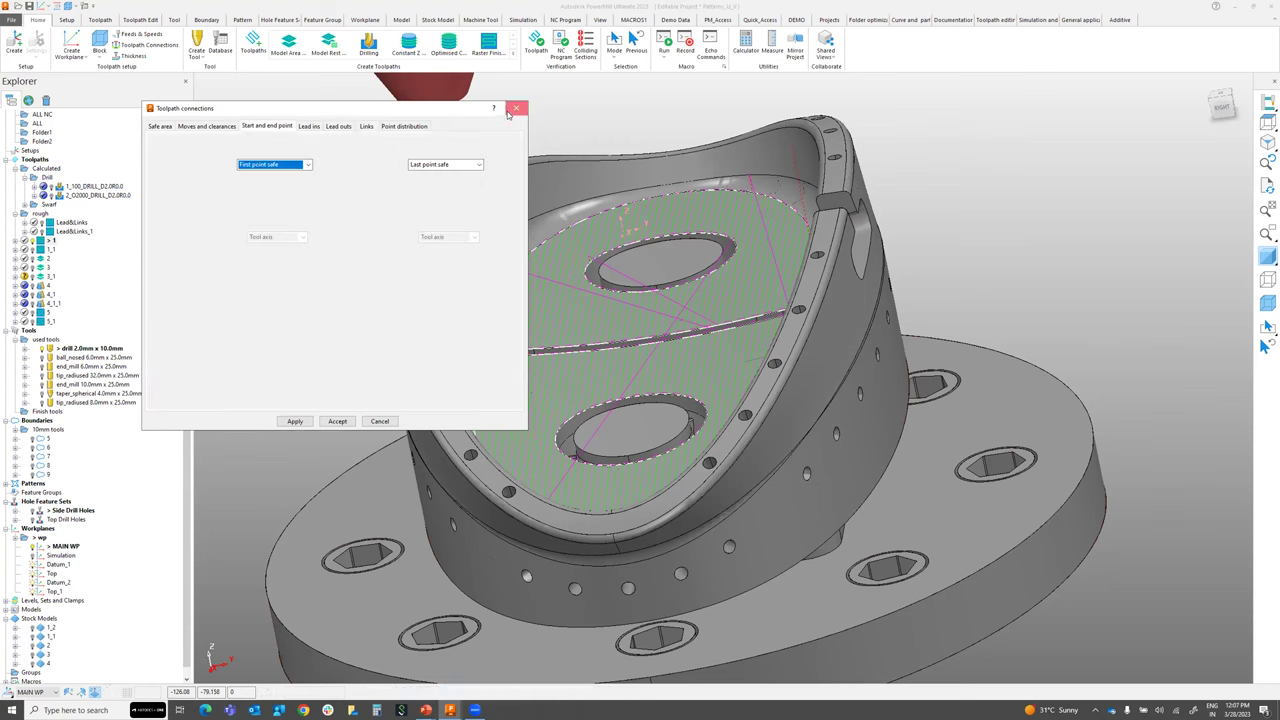
Activate swarf toolpaths 4, 4_1 and 4_1_1 in turn to compare them, finishing with toolpath 4 active
click(995, 20)
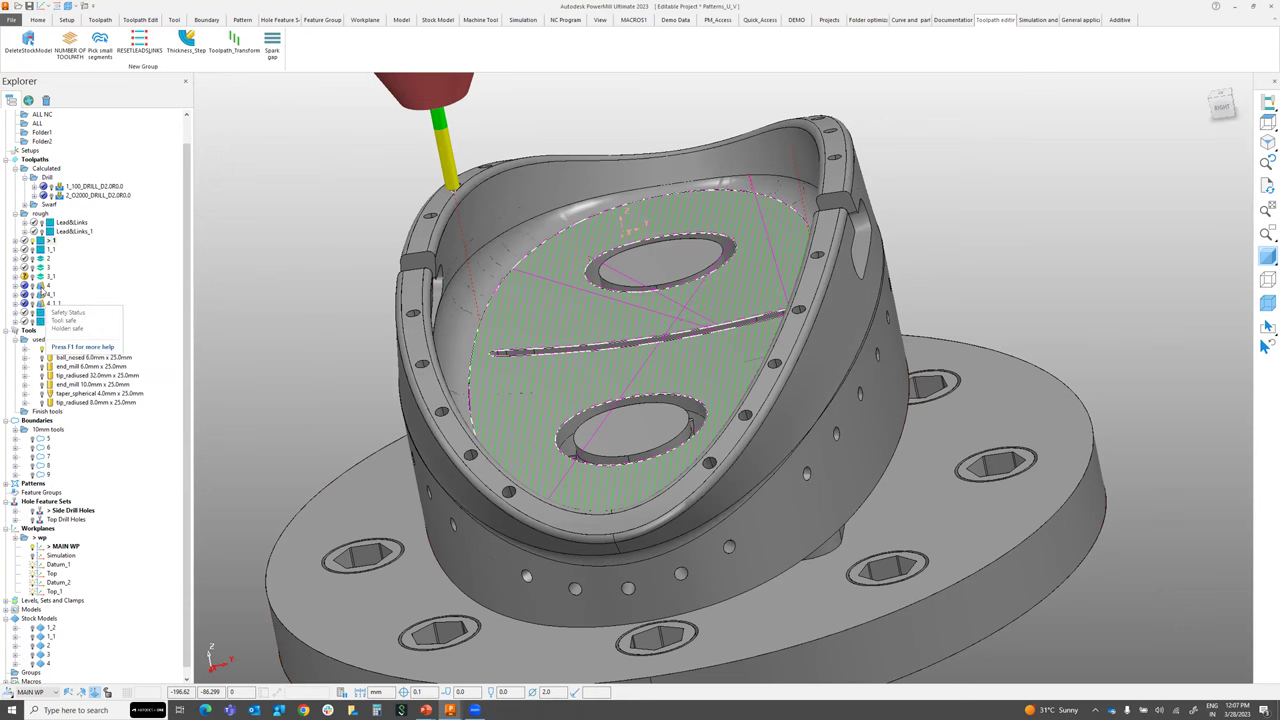
double_click(45, 288)
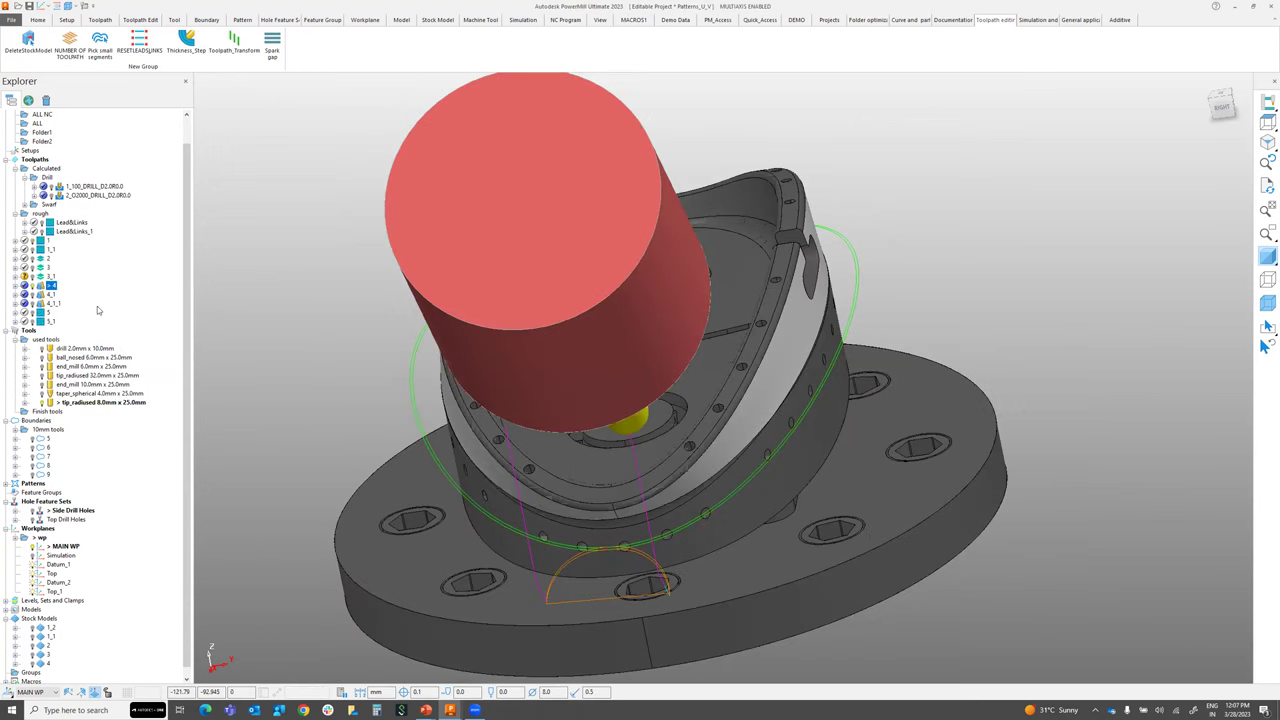
click(45, 295)
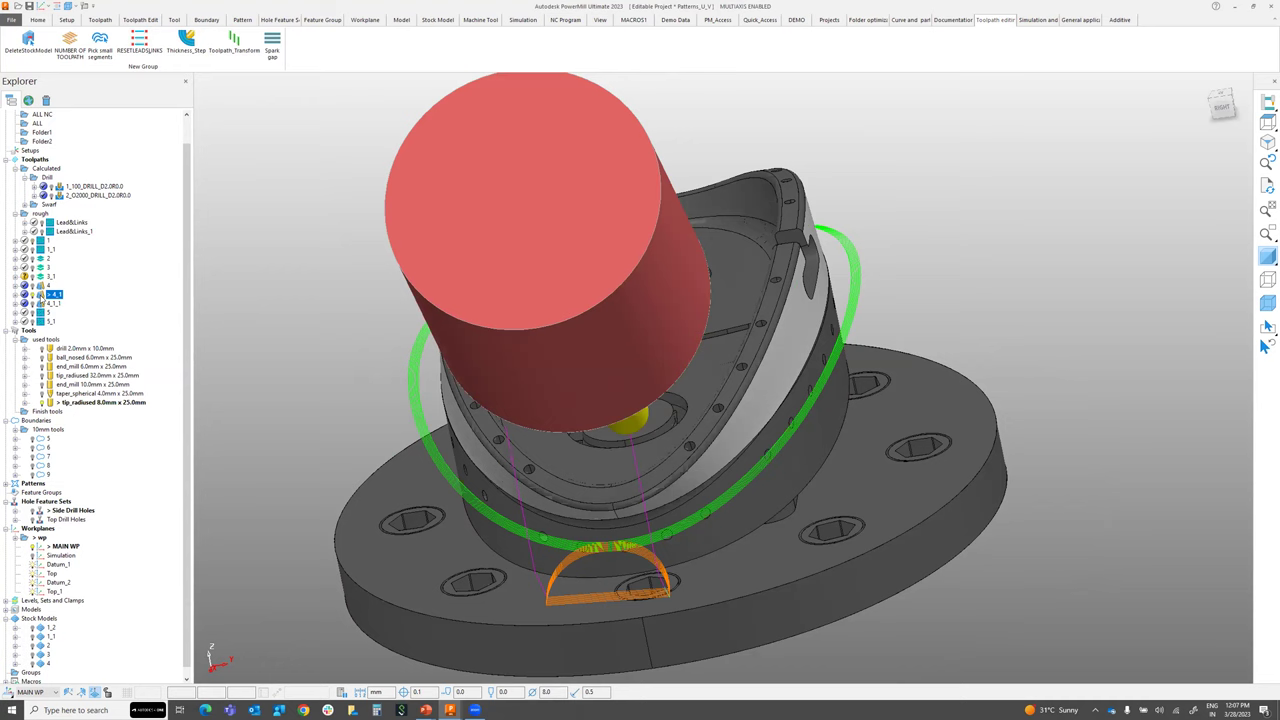
click(46, 303)
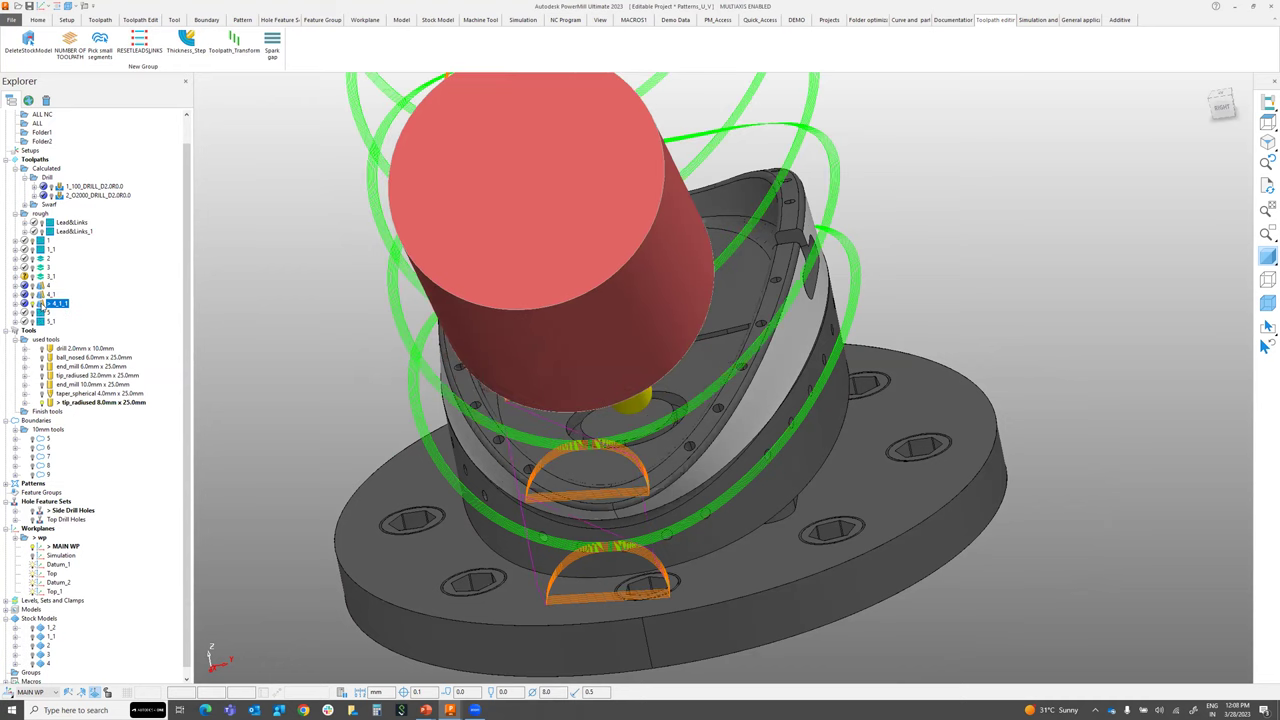
click(45, 286)
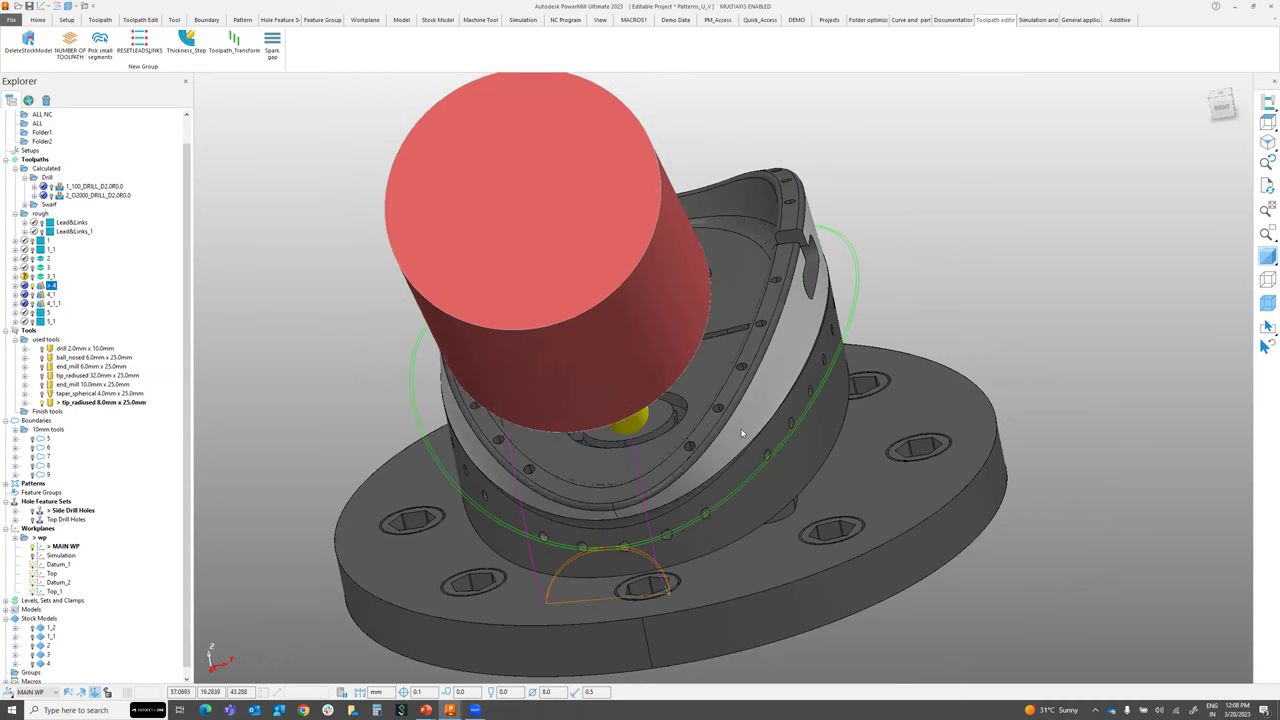
middle_drag(464, 460, 395, 375)
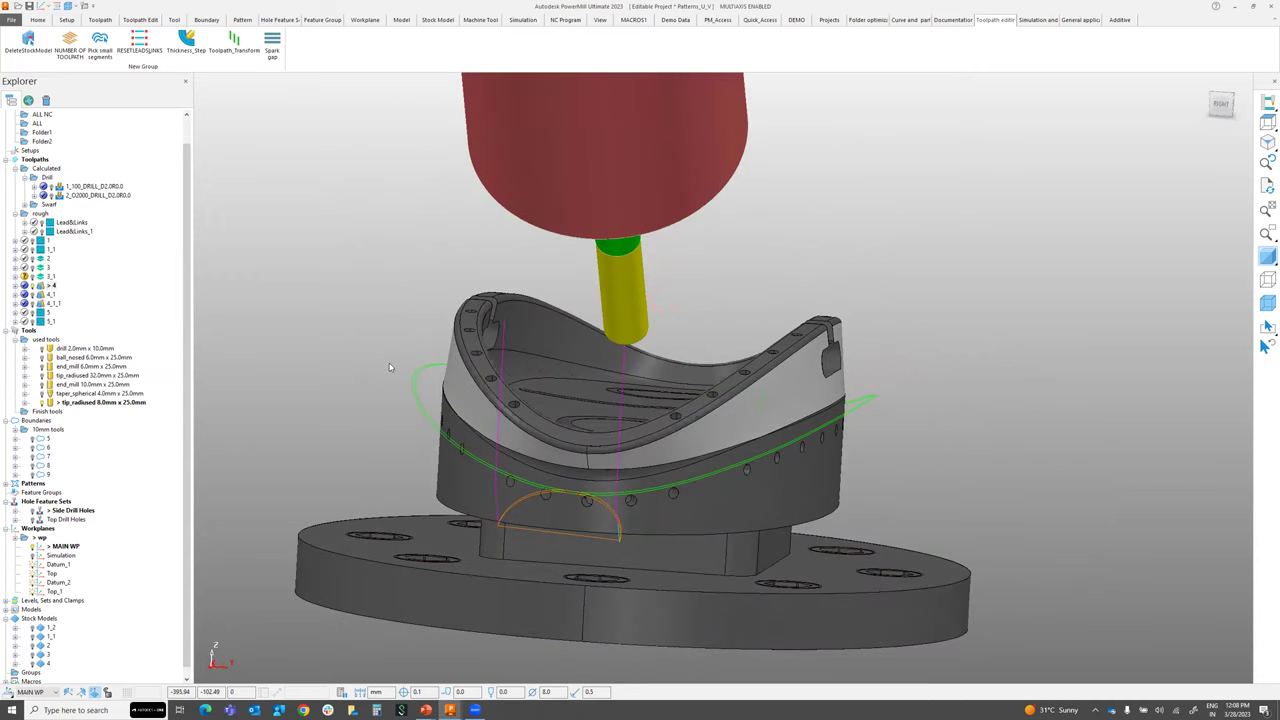
Edit swarf finishing toolpath 4, set its tolerance to 0.11 and recalculate it
right_click(48, 289)
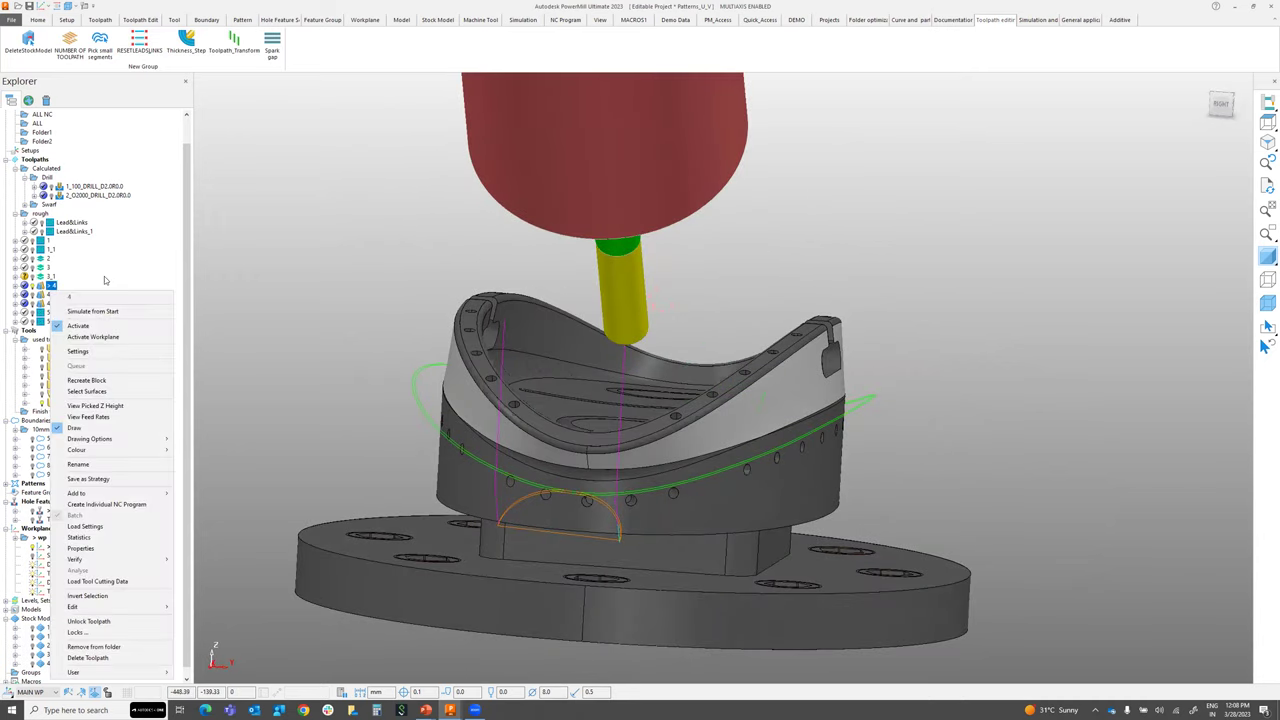
click(78, 351)
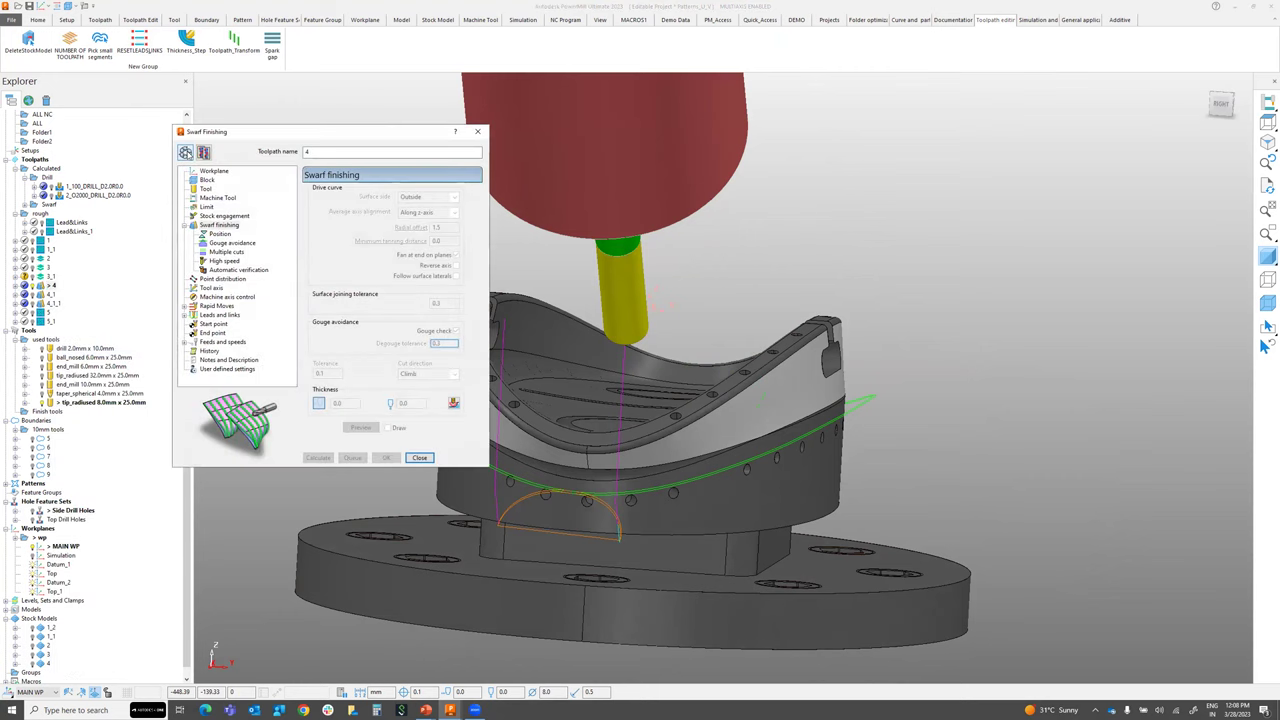
double_click(340, 403)
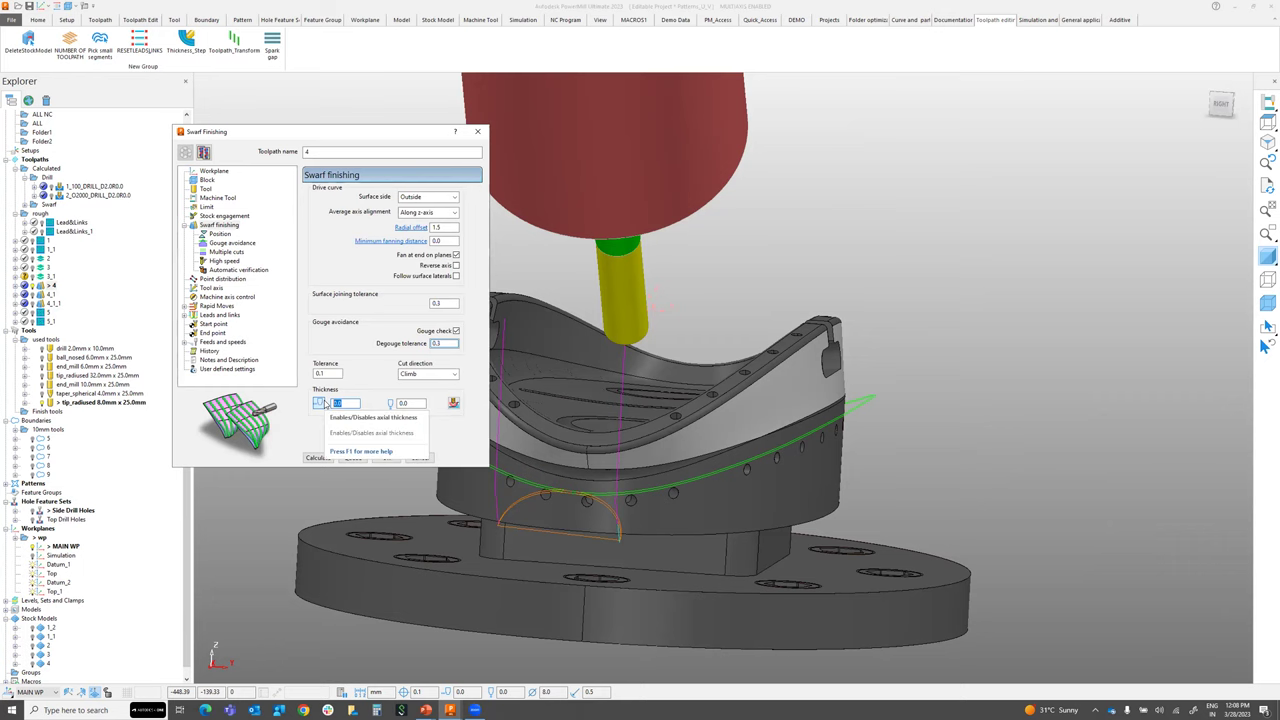
click(318, 458)
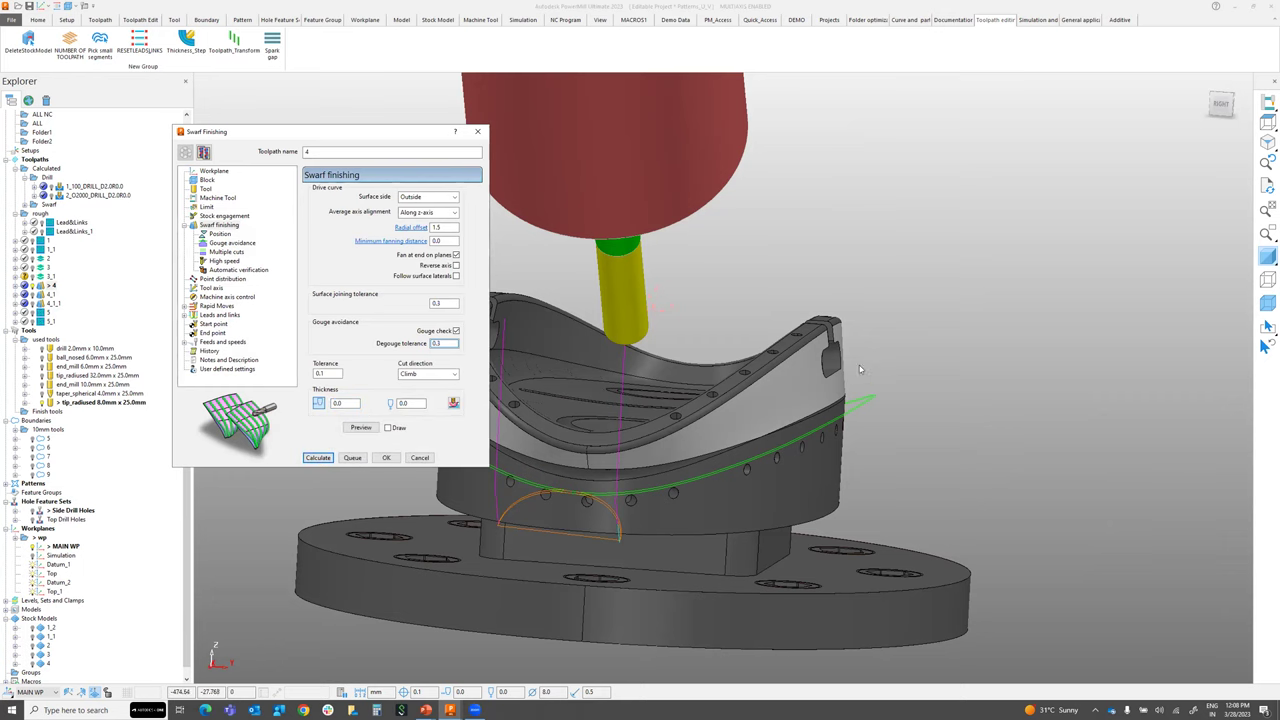
click(332, 373)
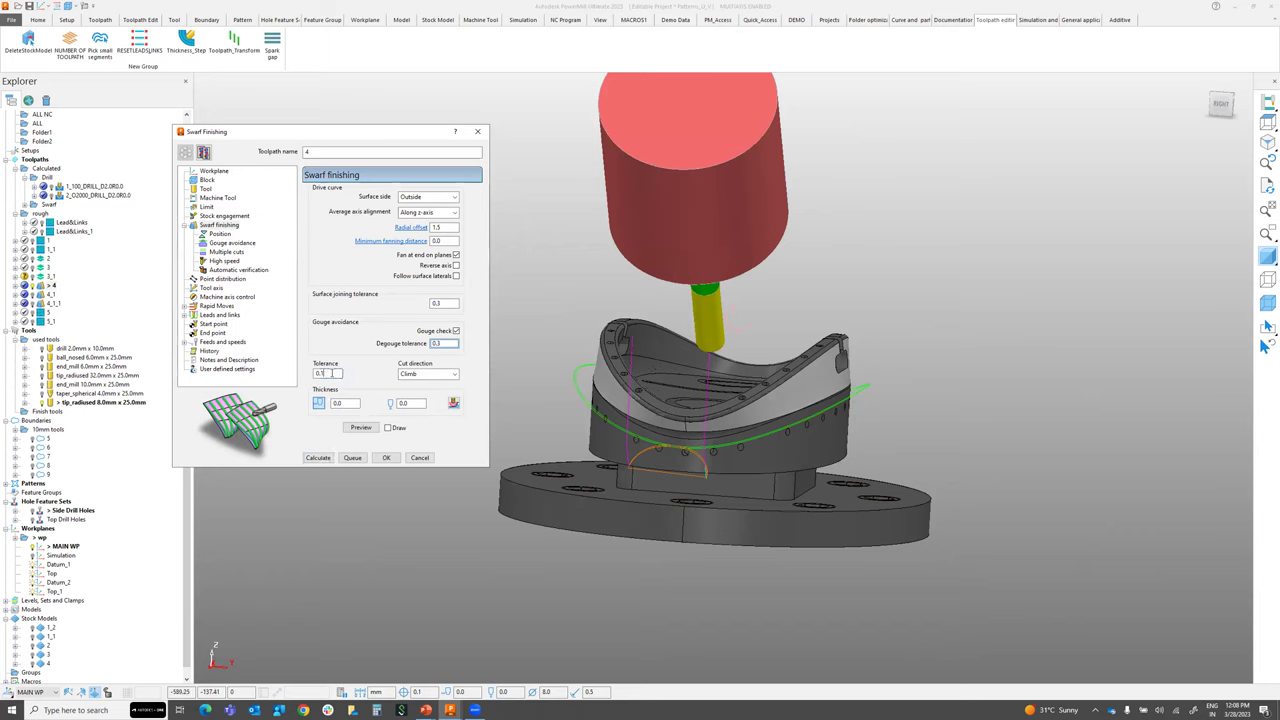
text(1)
click(318, 458)
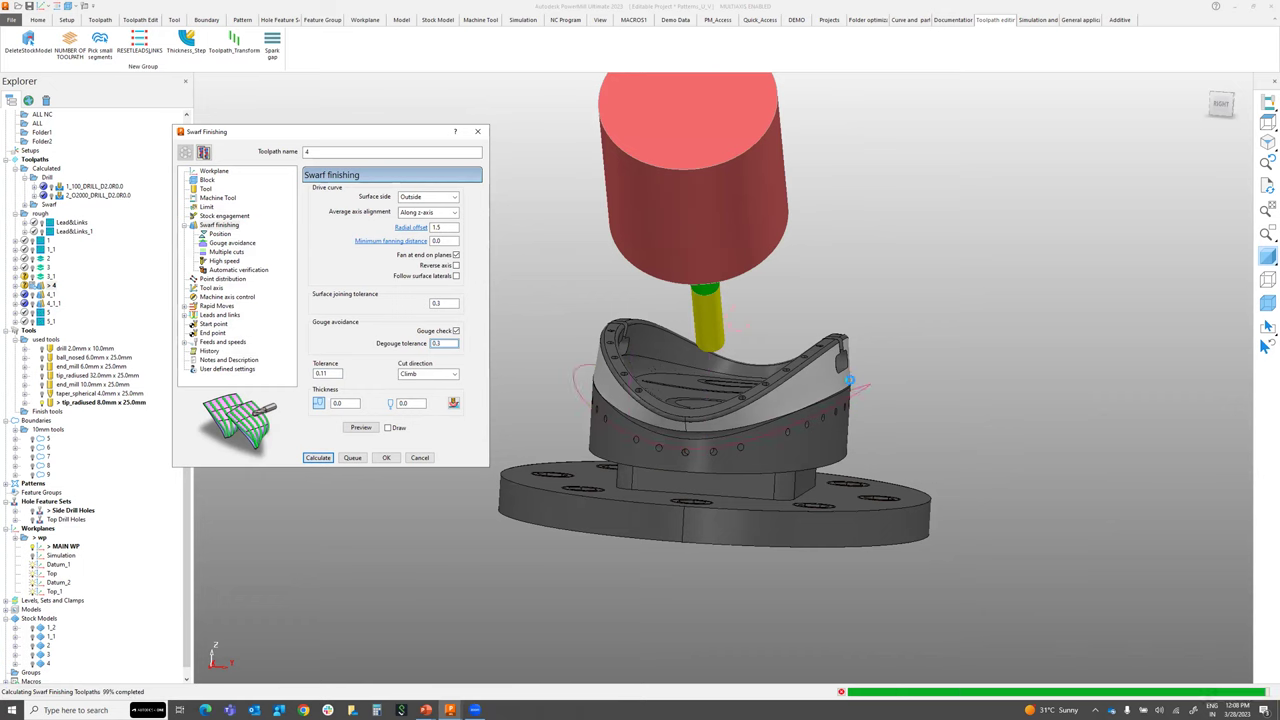
click(430, 460)
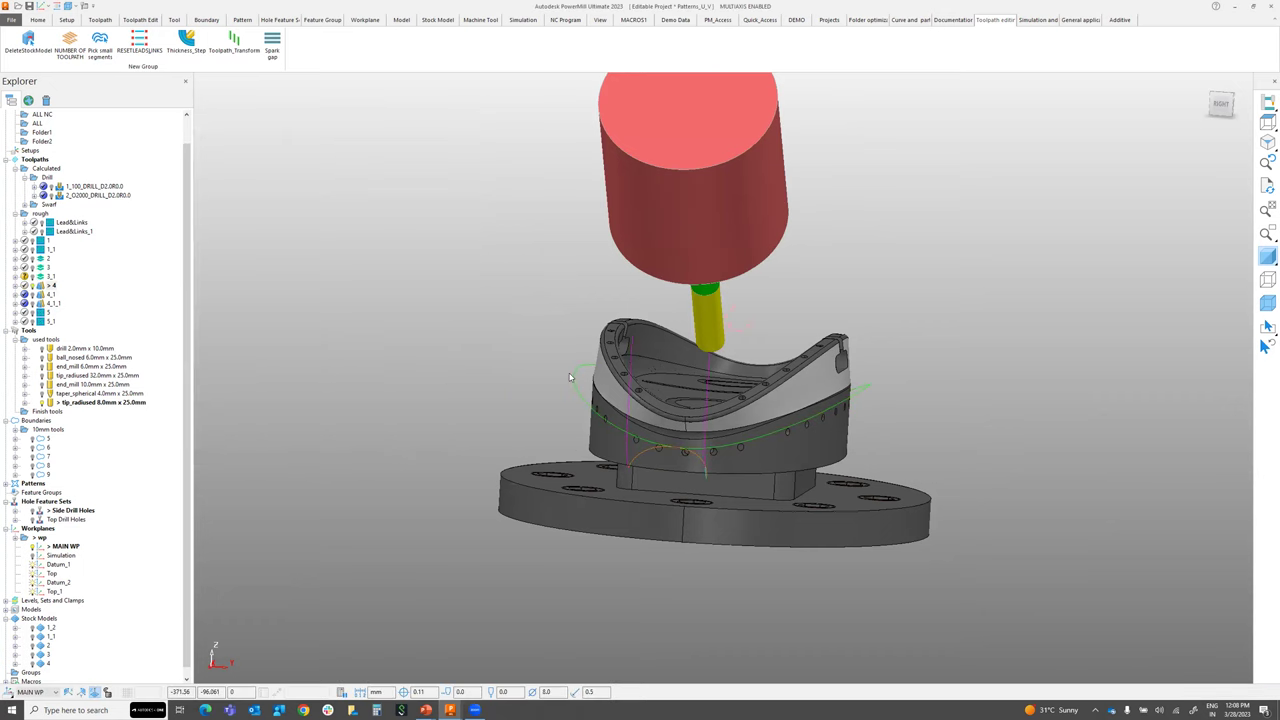
Simulate toolpath 4 from a point picked on its path, play the tool motion, and return the simulation to the start
right_click(580, 373)
click(600, 320)
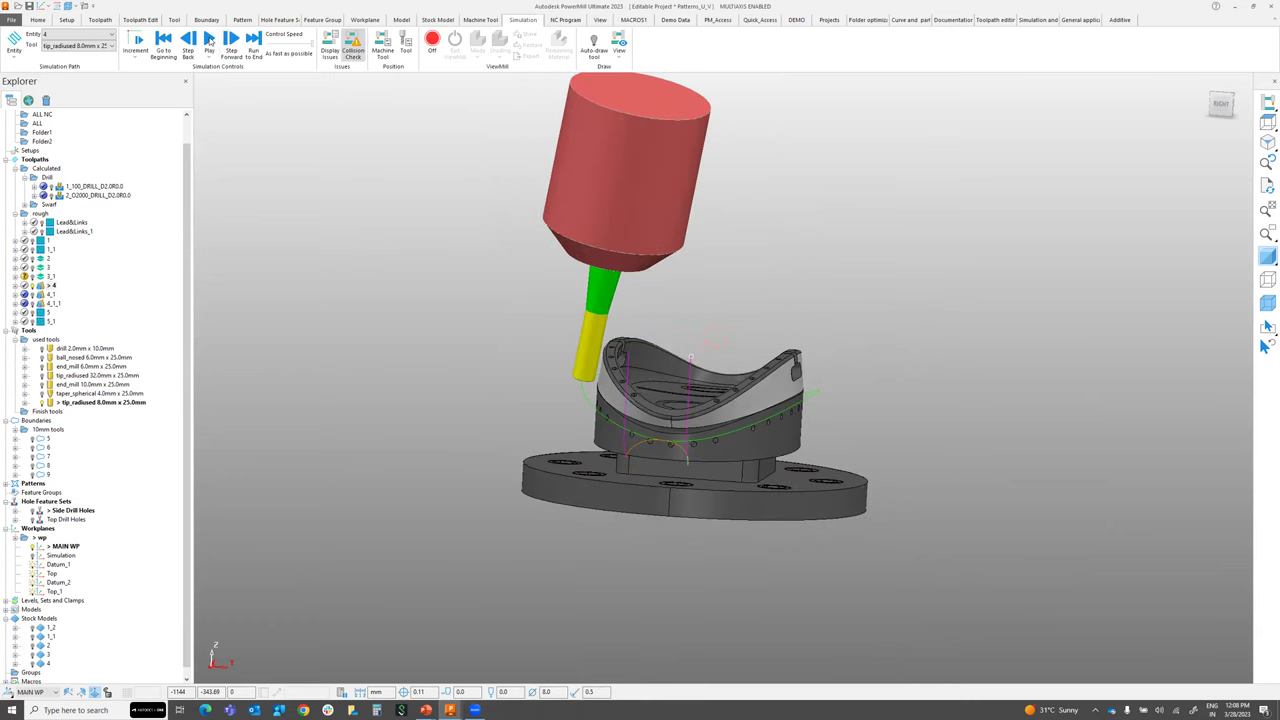
click(208, 42)
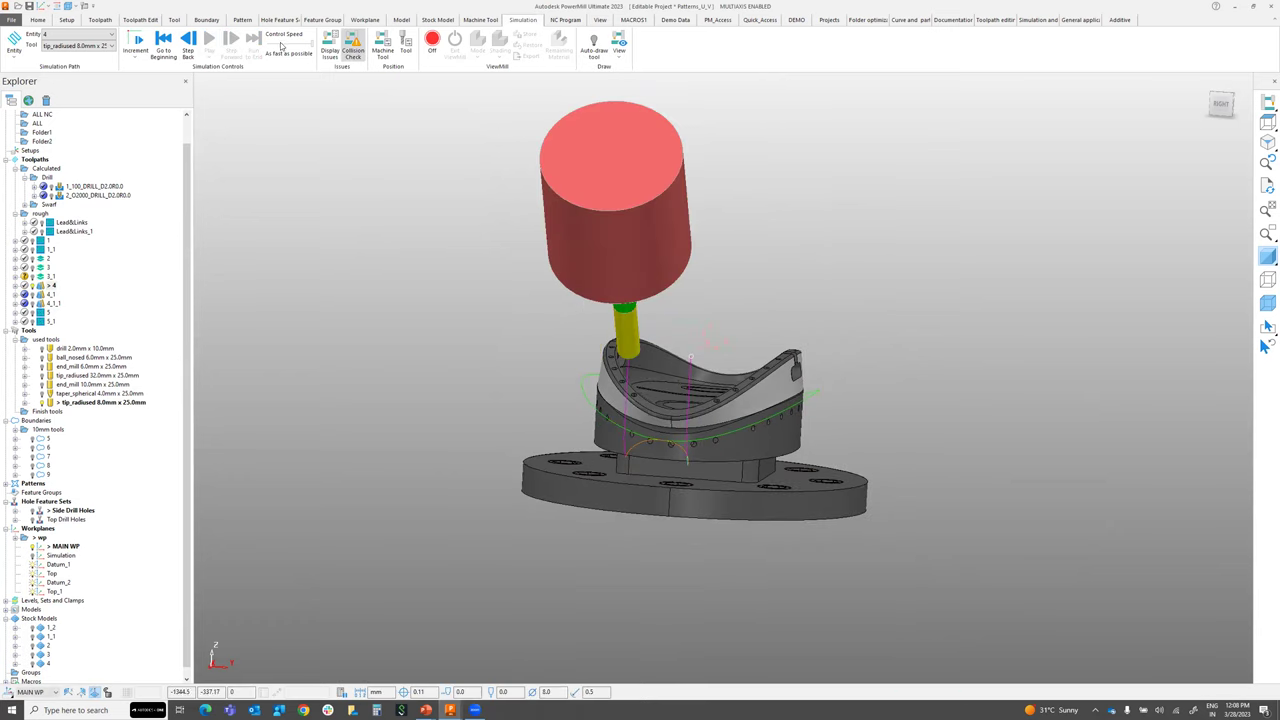
right_click(53, 286)
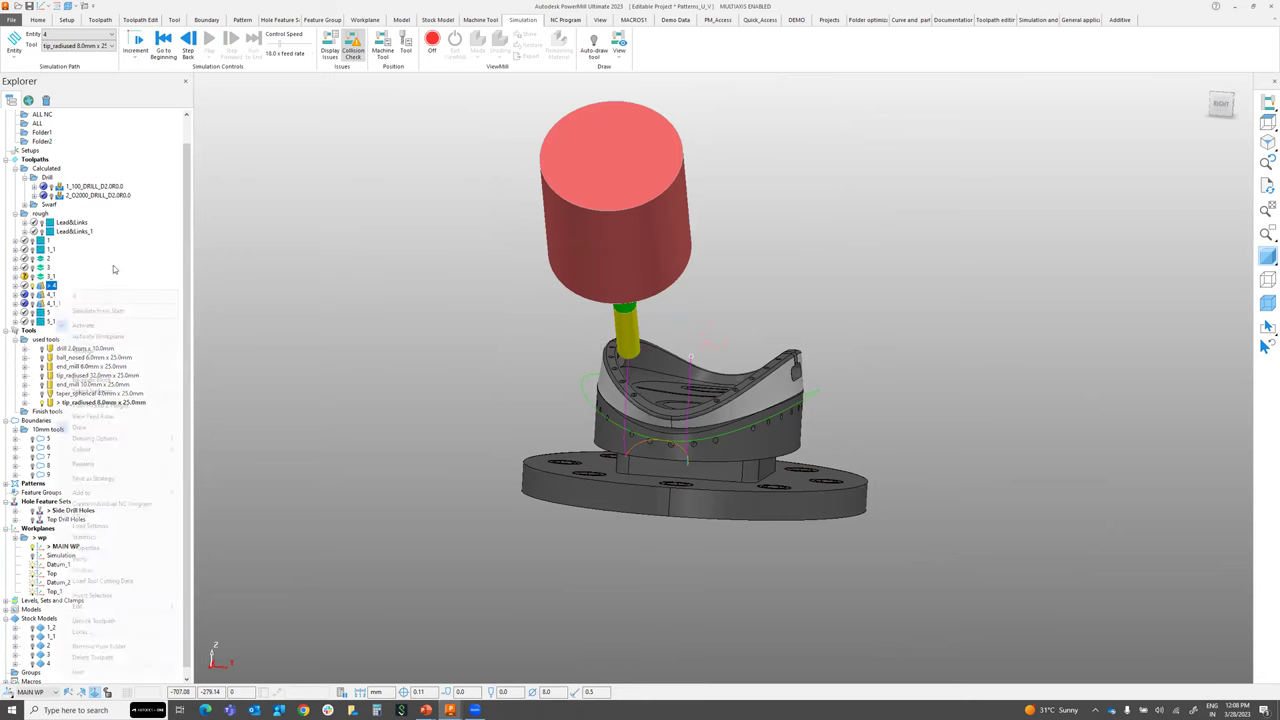
click(98, 311)
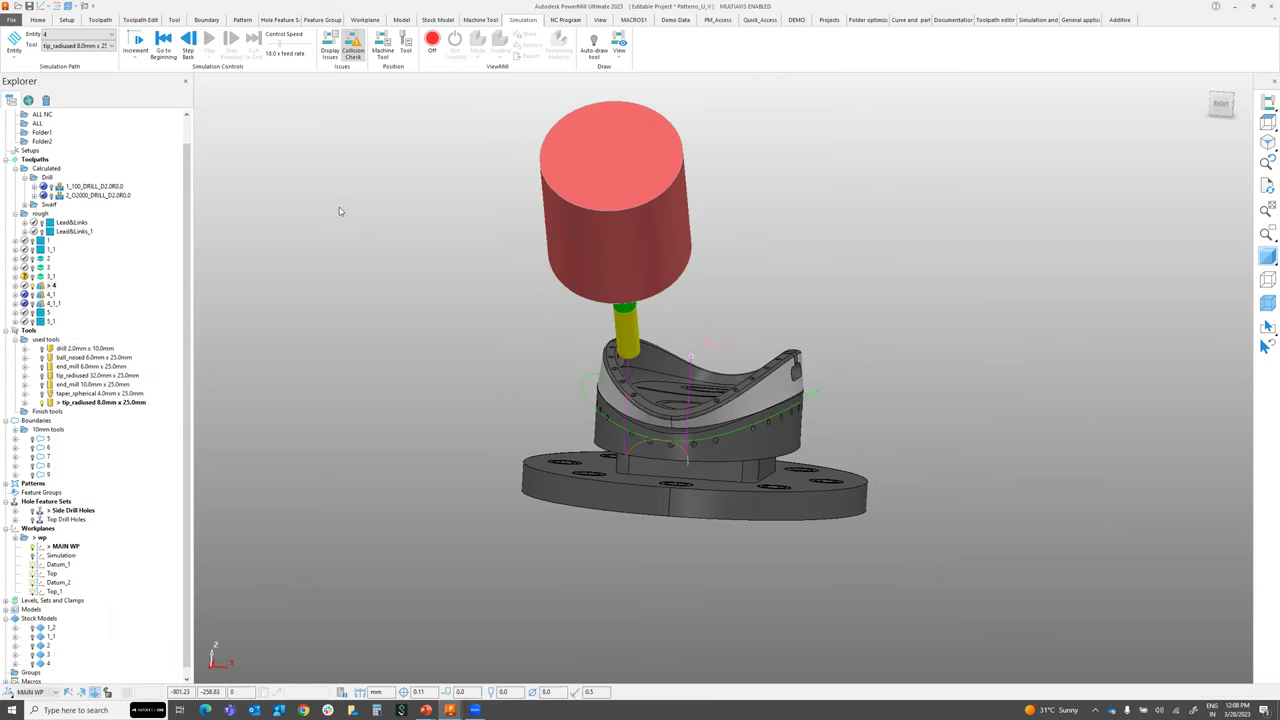
click(994, 20)
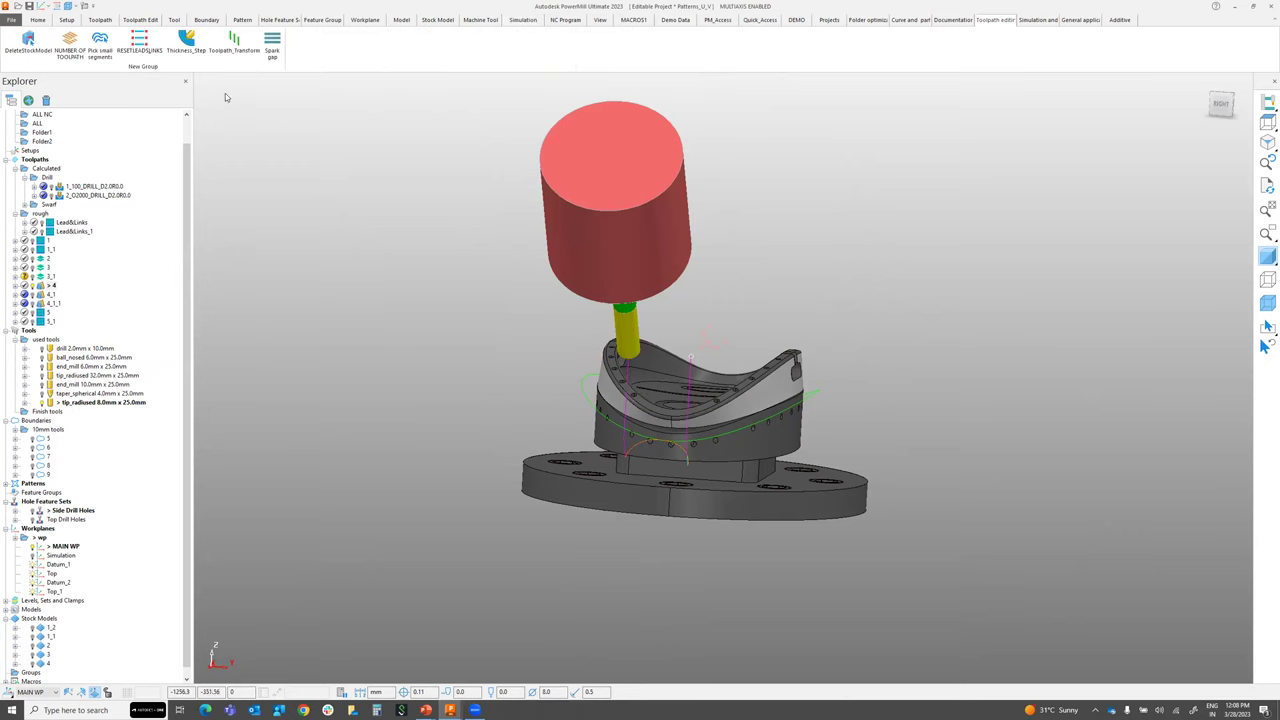
Run the Thickness_Step macro on toolpath 4 with start thickness 0, end thickness 2 and maximum depth of cut 0.2
click(188, 48)
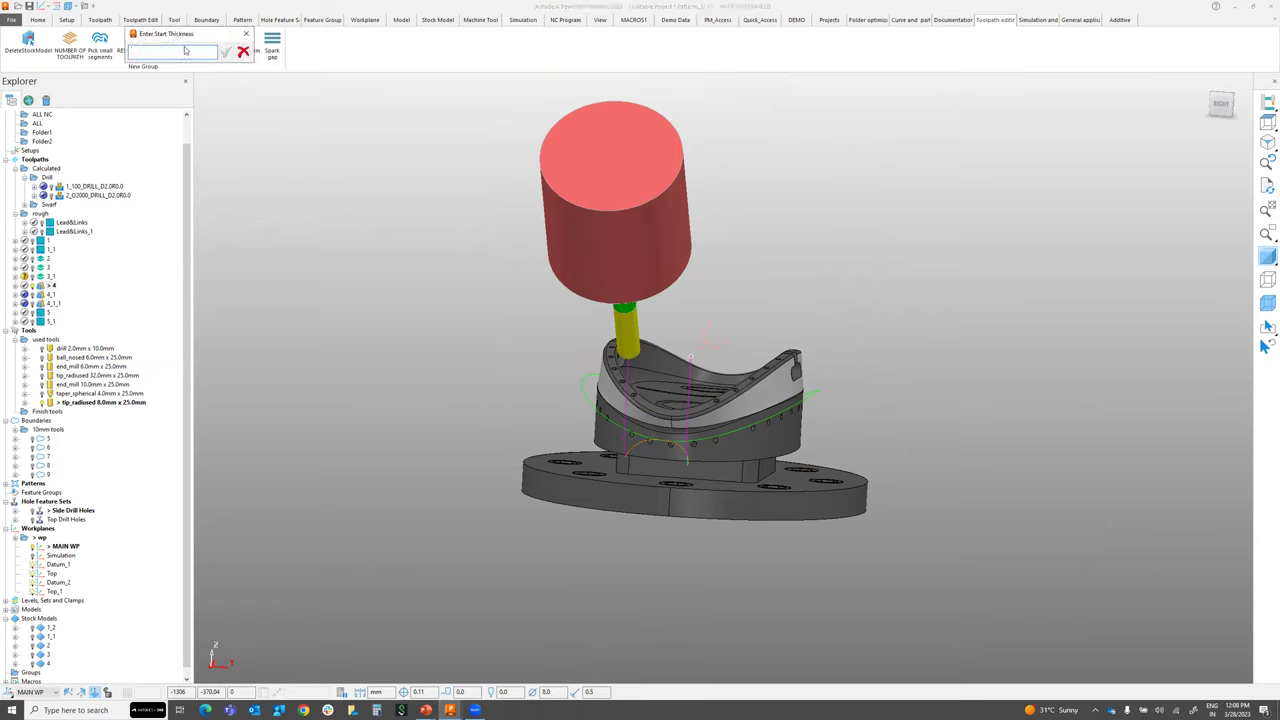
drag(175, 33, 355, 227)
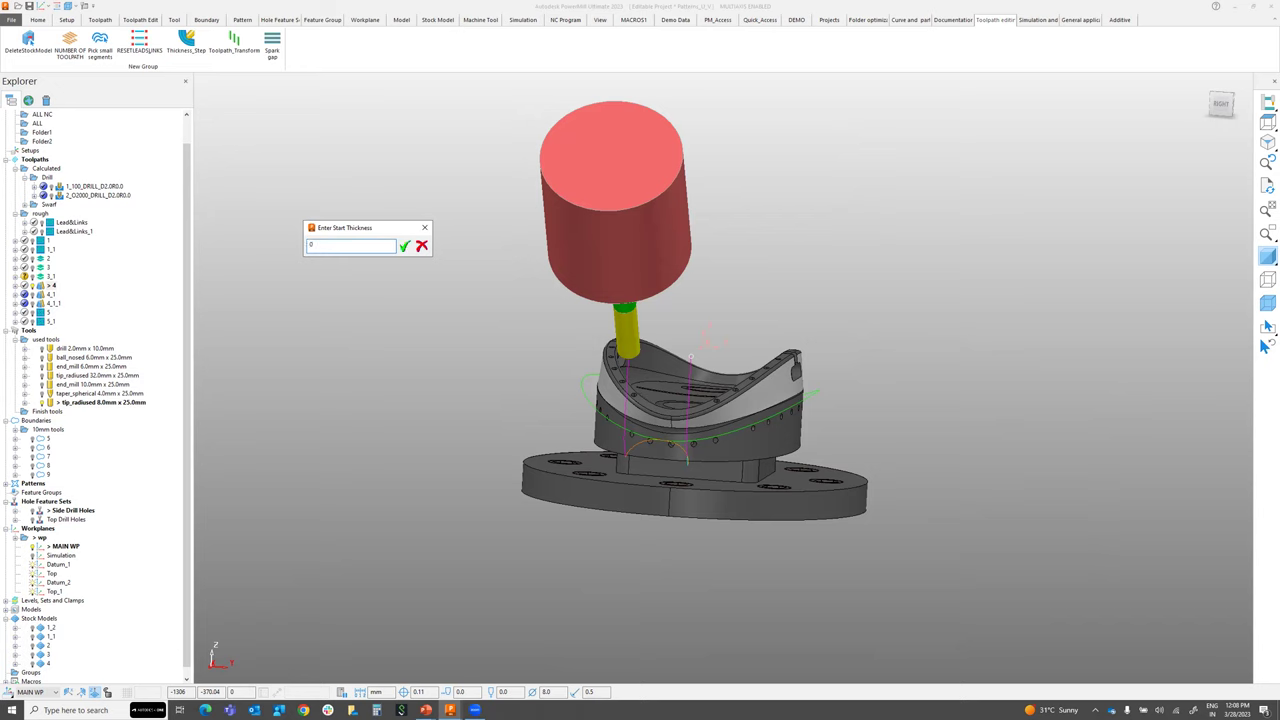
key(Return)
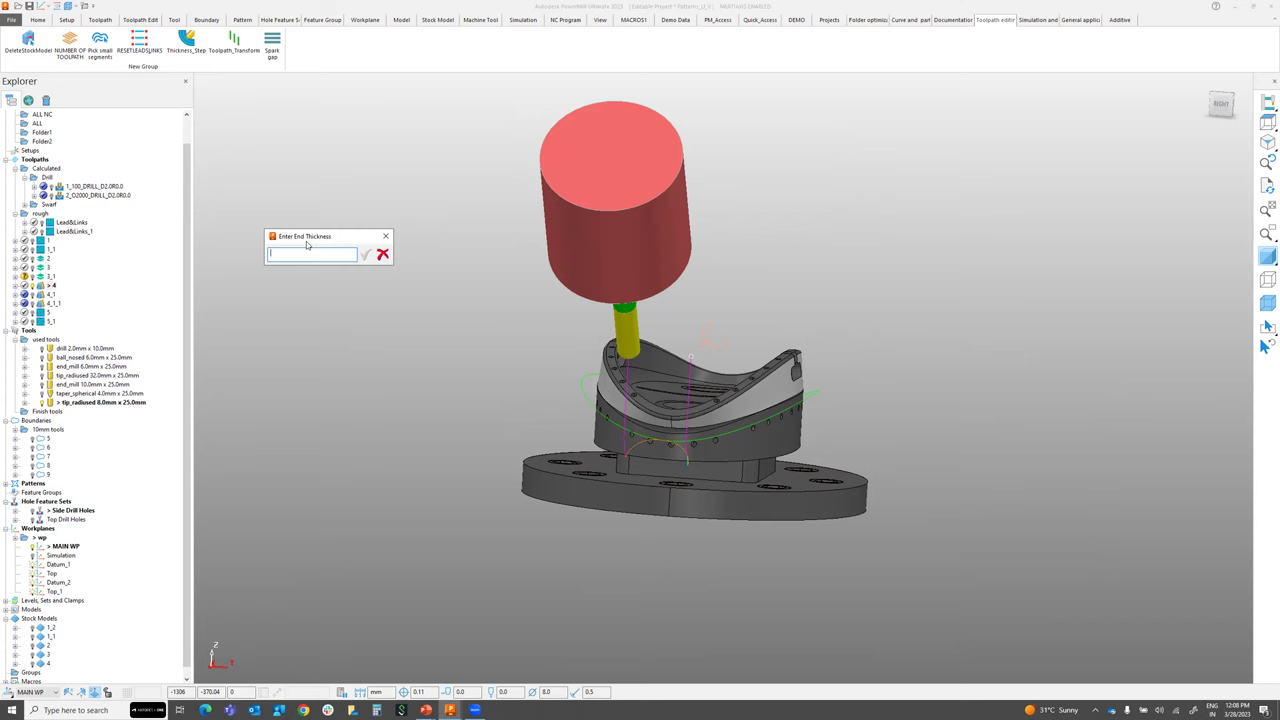
drag(352, 231, 398, 216)
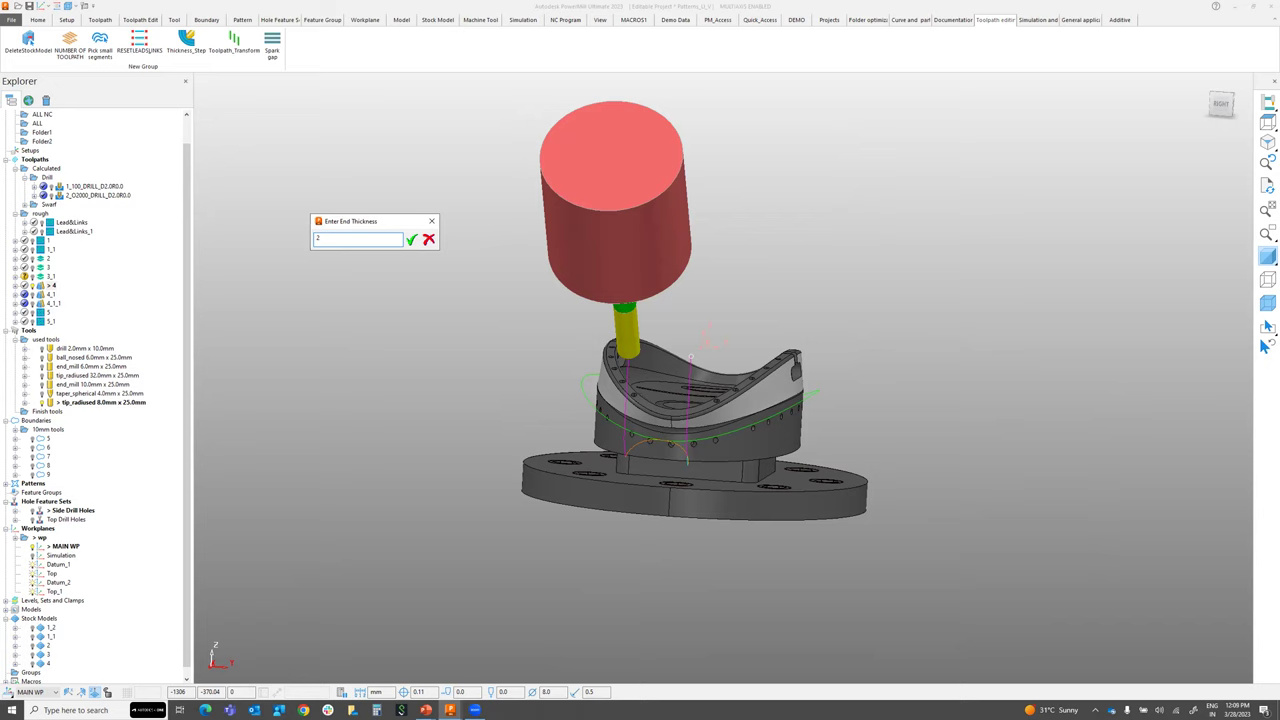
text(2)
key(Return)
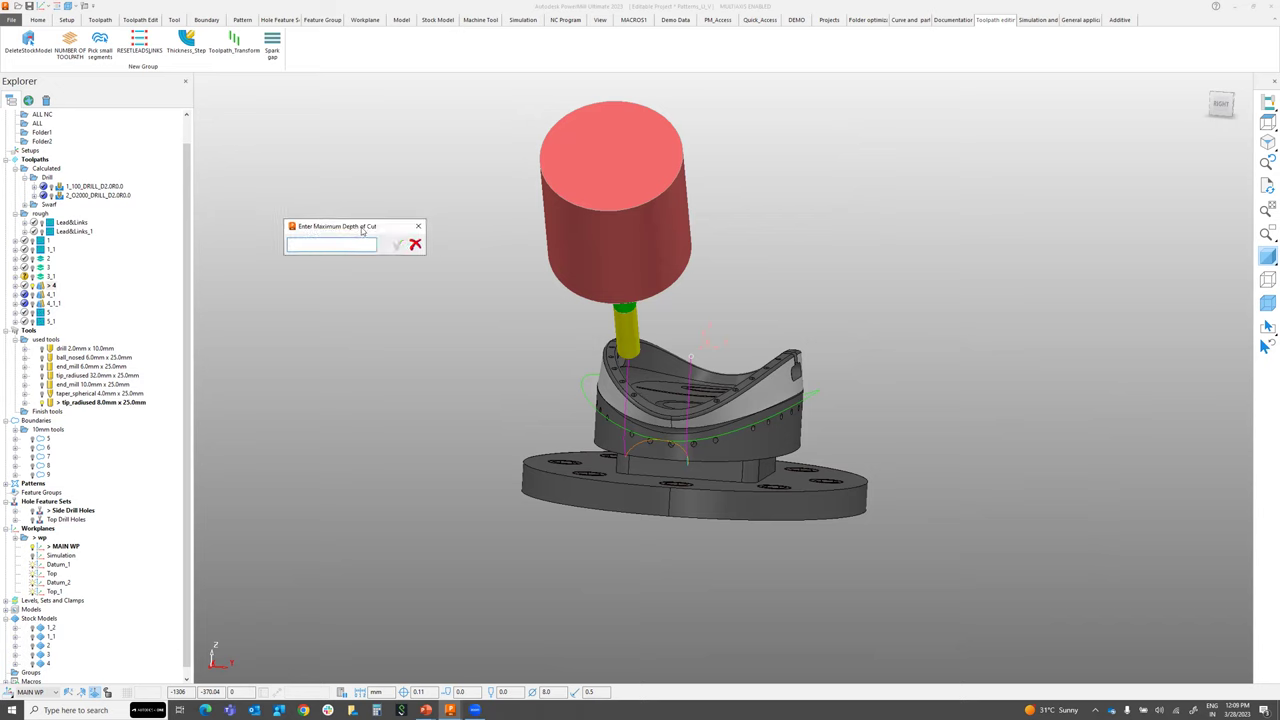
drag(362, 228, 408, 222)
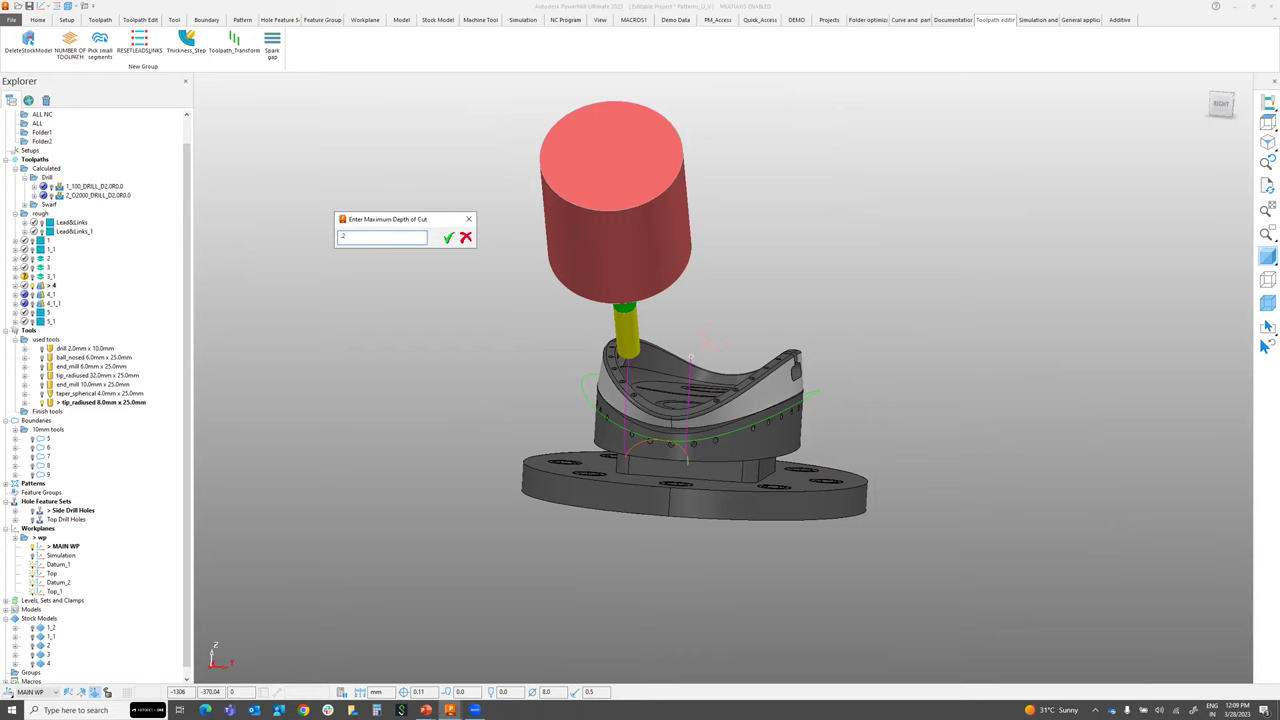
key(Return)
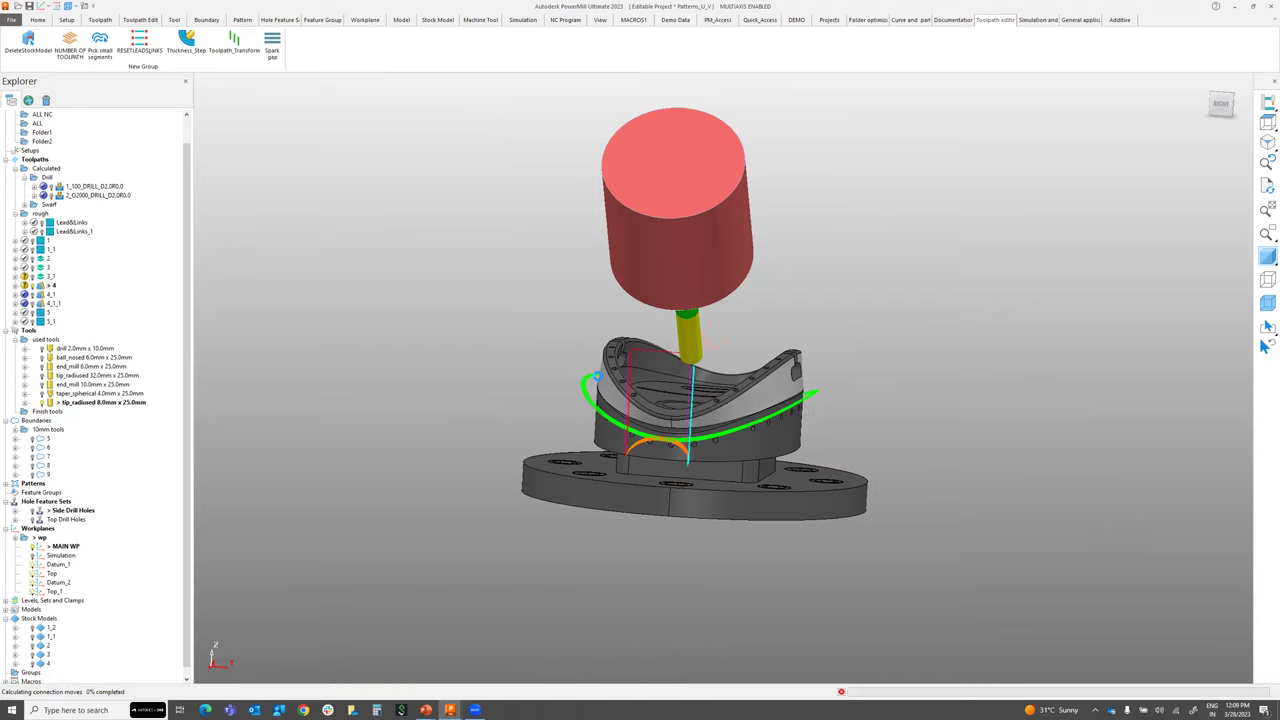
Inspect the stepped passes of toolpath 4 up close, window-selecting them beside the part and viewing them around the model
scroll(597, 395, up, 10)
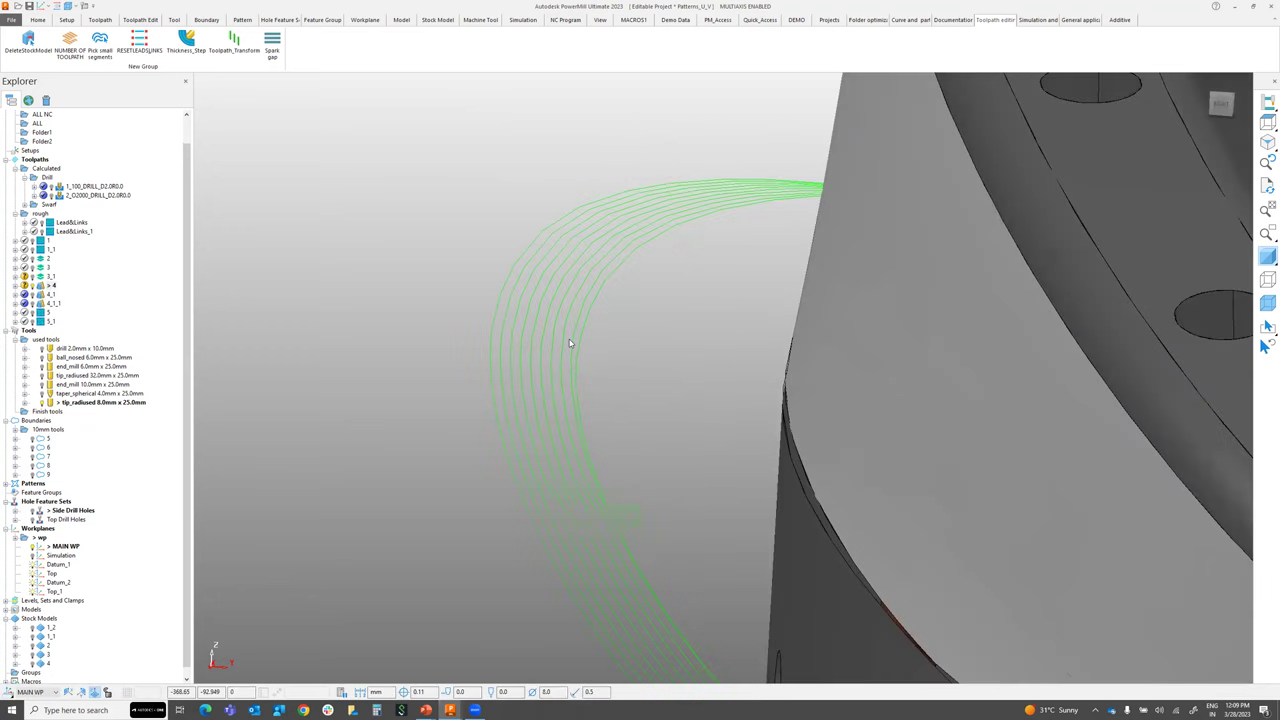
scroll(543, 343, up, 3)
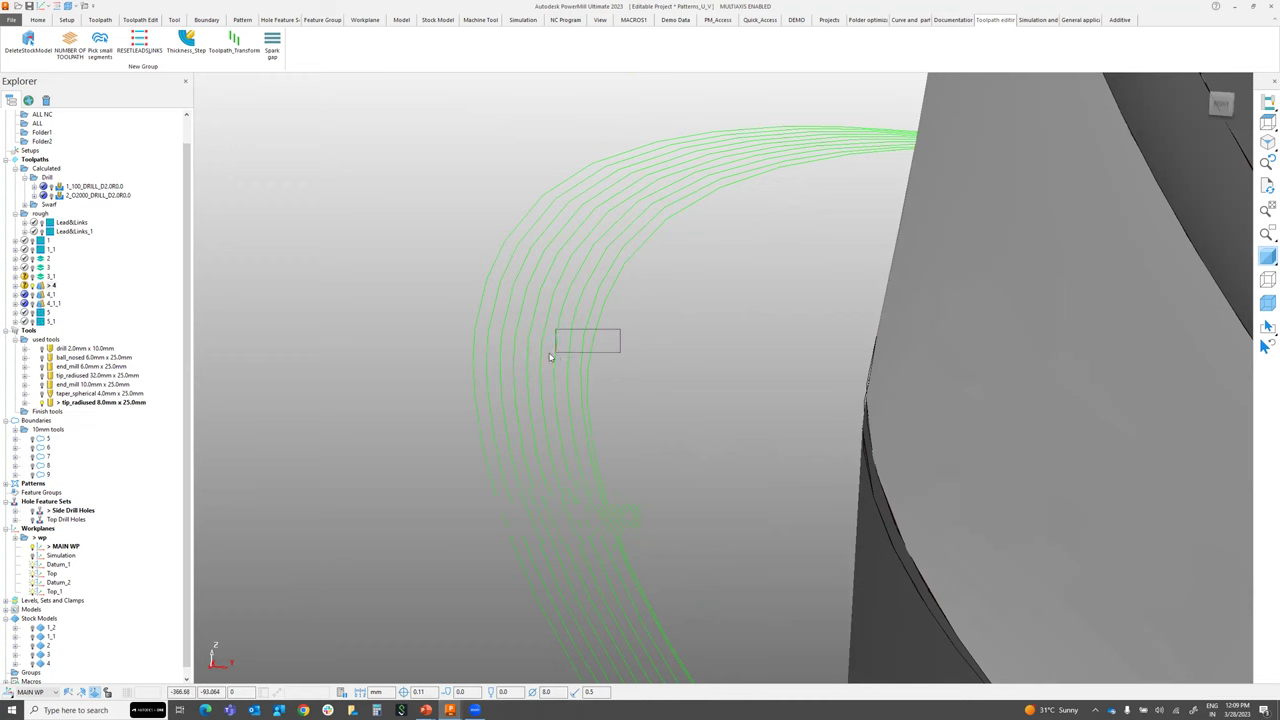
click(535, 350)
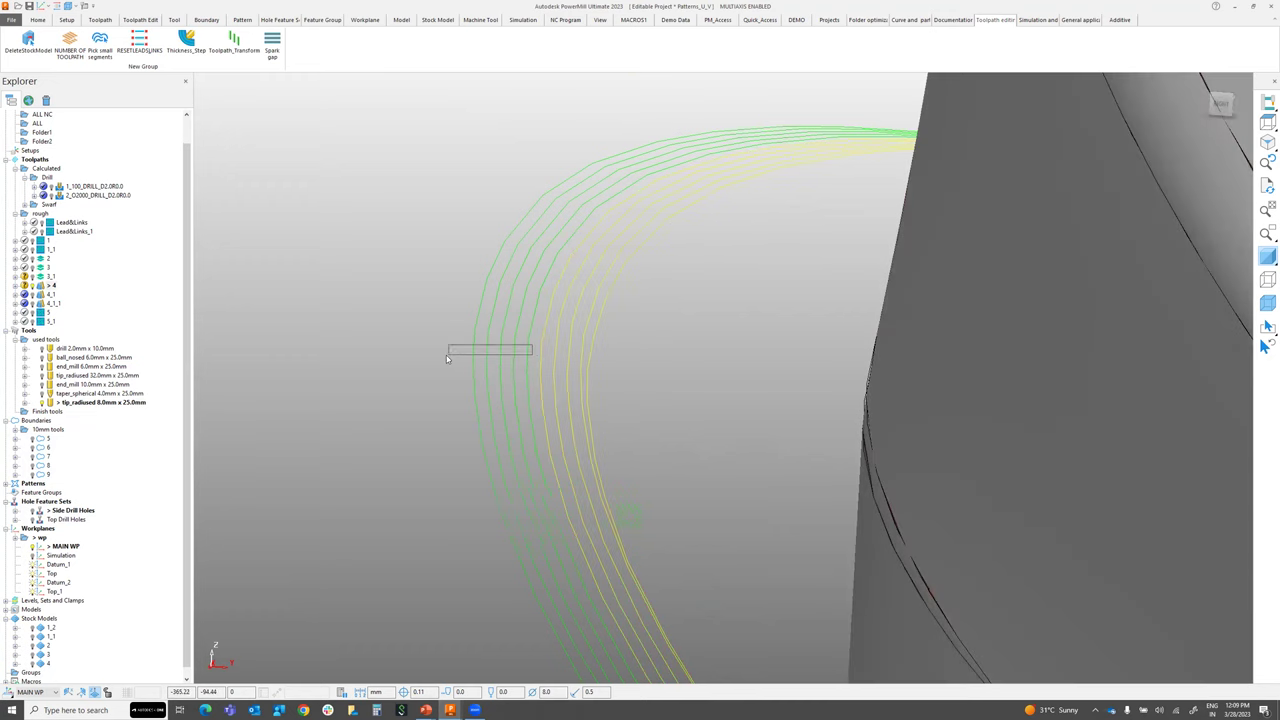
scroll(444, 355, down, 10)
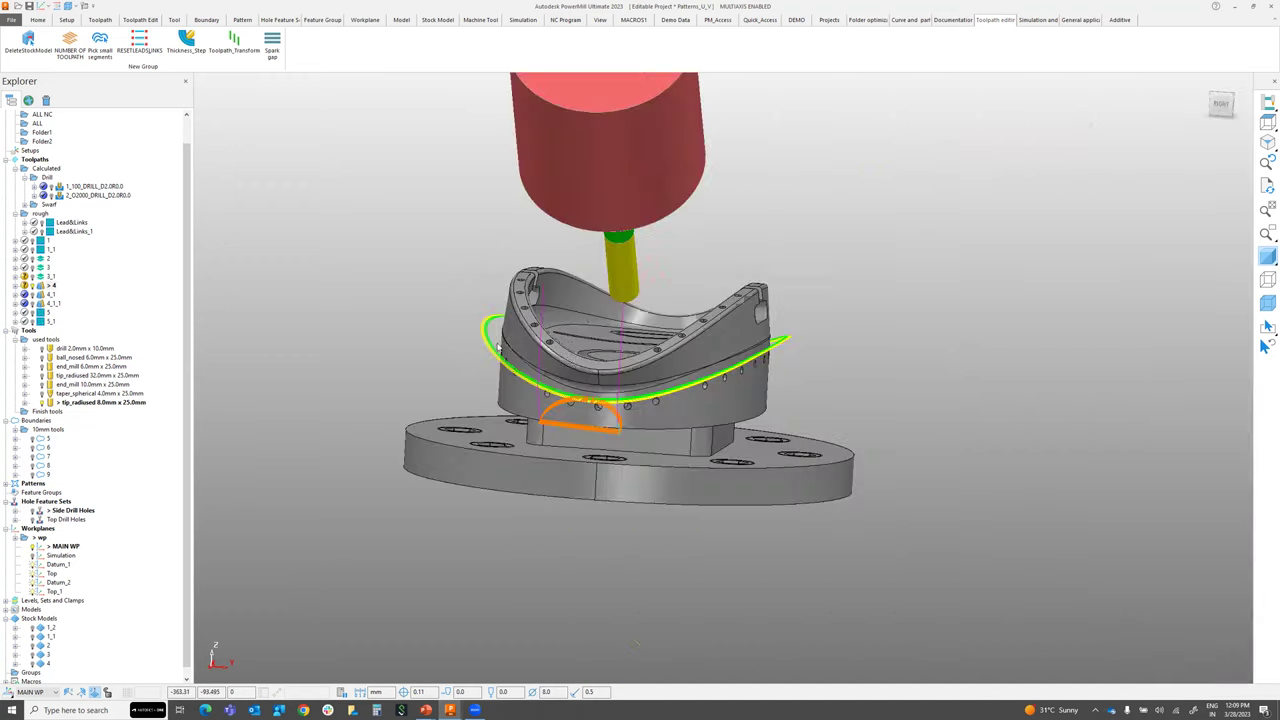
middle_drag(497, 348, 645, 345)
scroll(645, 345, up, 5)
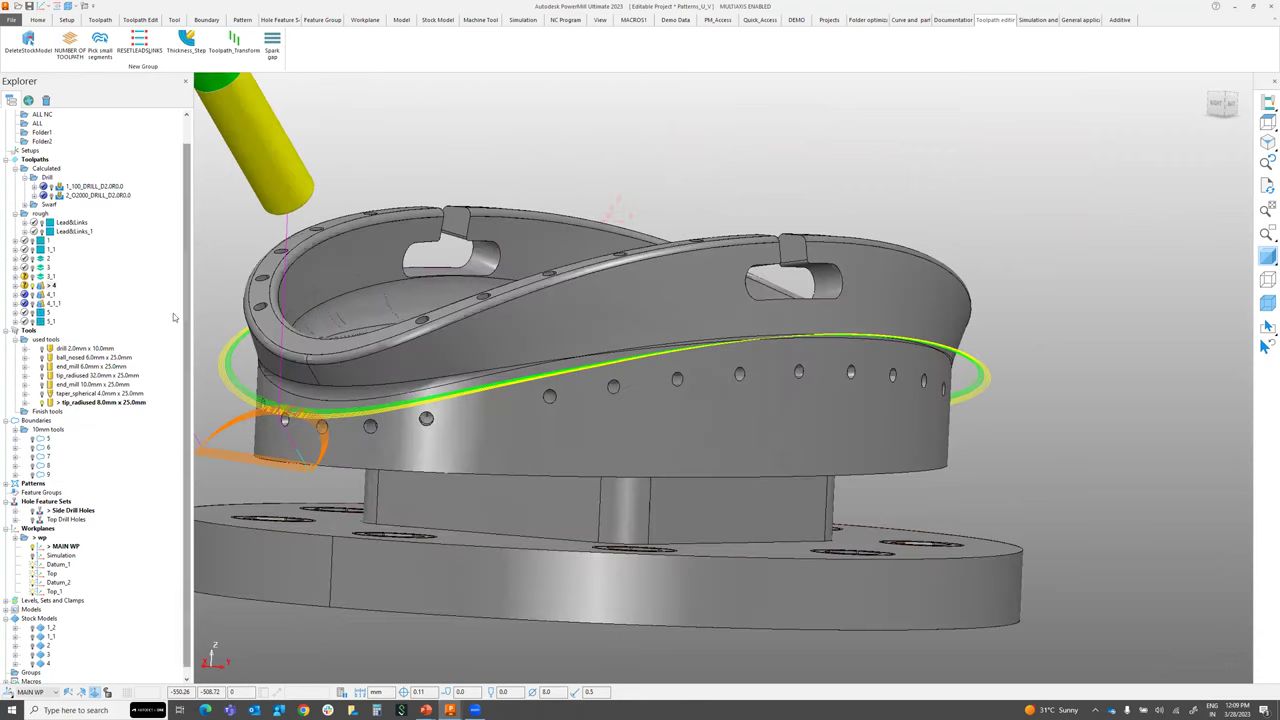
Attach toolpath 4 for simulation from its start and examine its stepped passes and link moves around the part
right_click(50, 287)
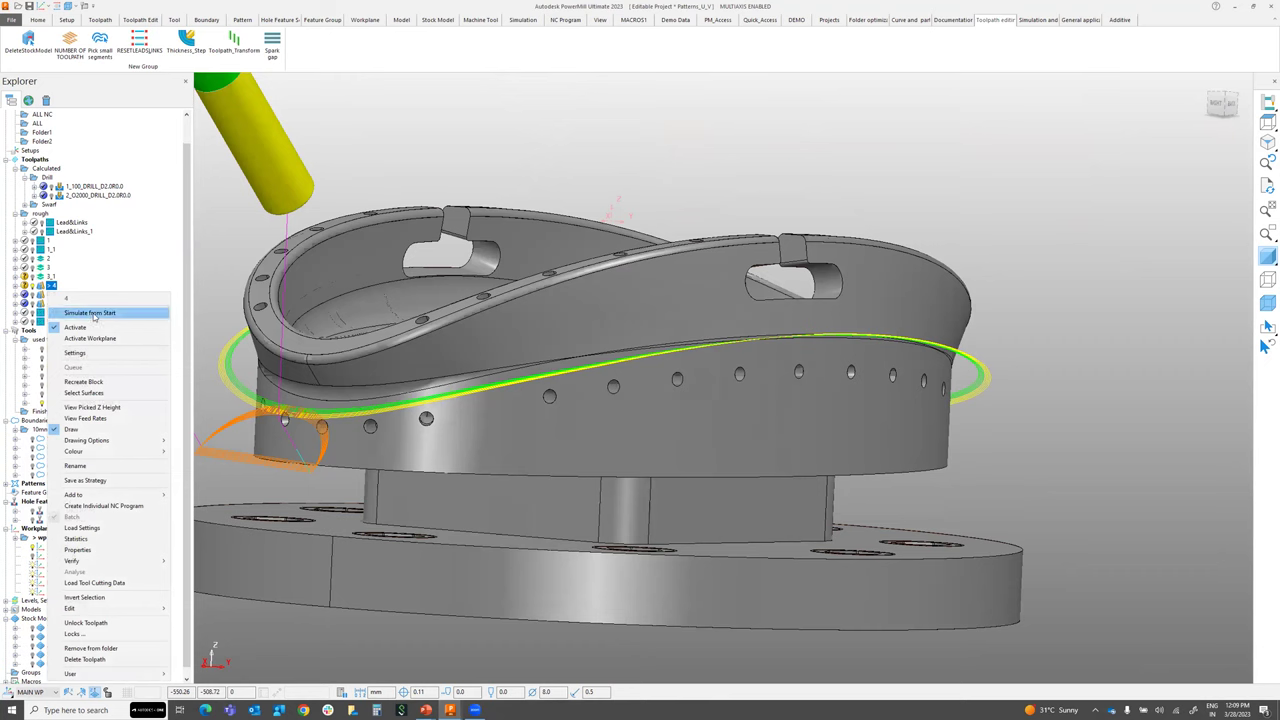
click(90, 313)
scroll(319, 522, up, 5)
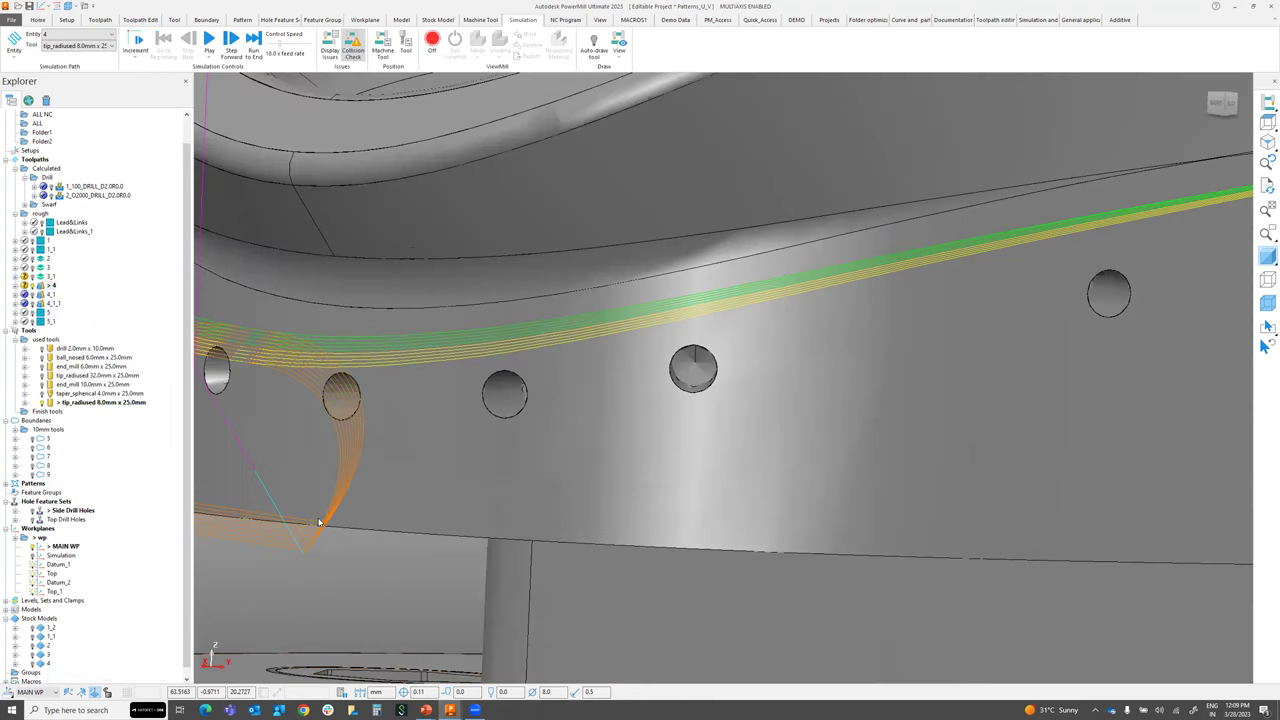
scroll(319, 522, up, 2)
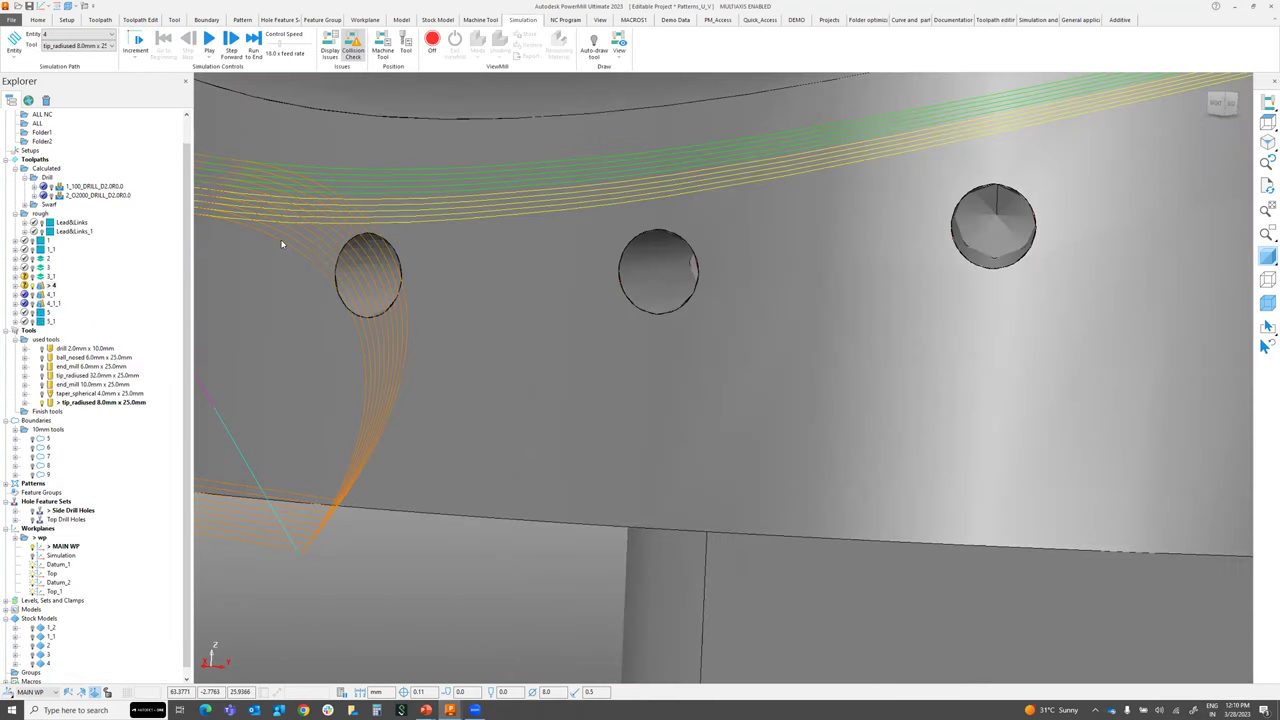
scroll(282, 244, down, 2)
middle_drag(282, 244, 401, 254)
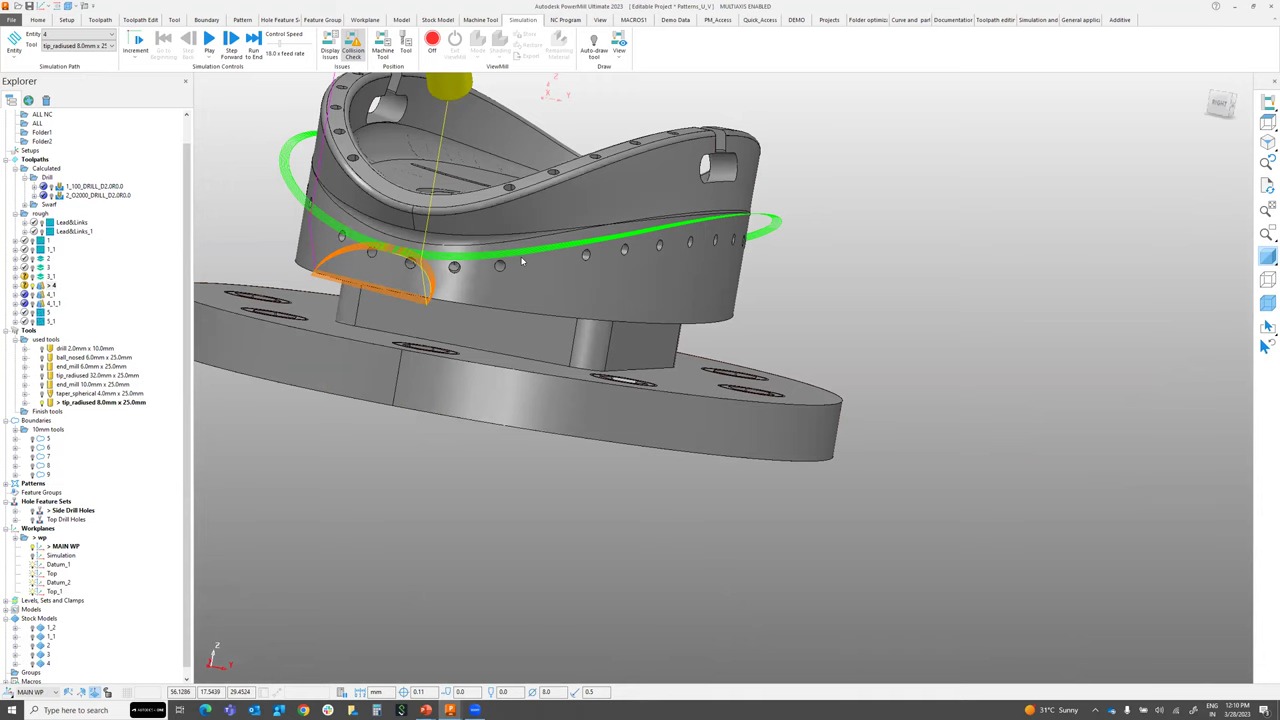
scroll(571, 264, down, 3)
middle_drag(571, 264, 575, 249)
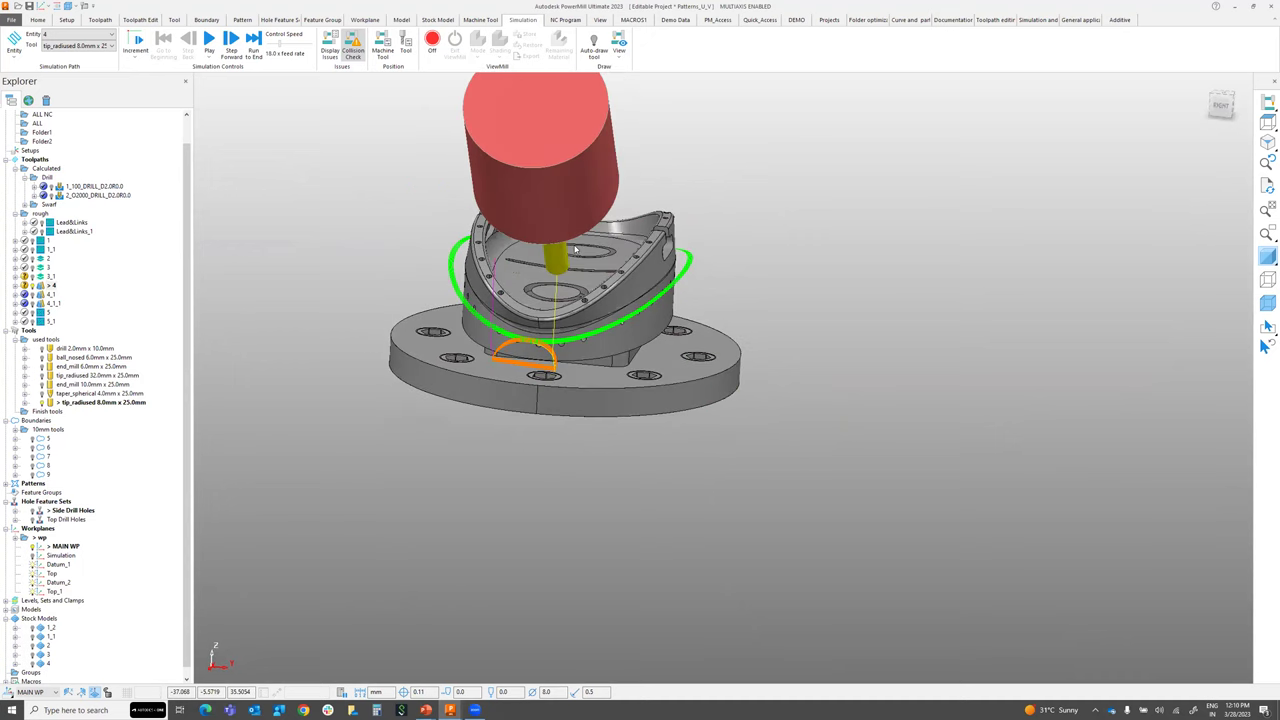
scroll(575, 249, up, 2)
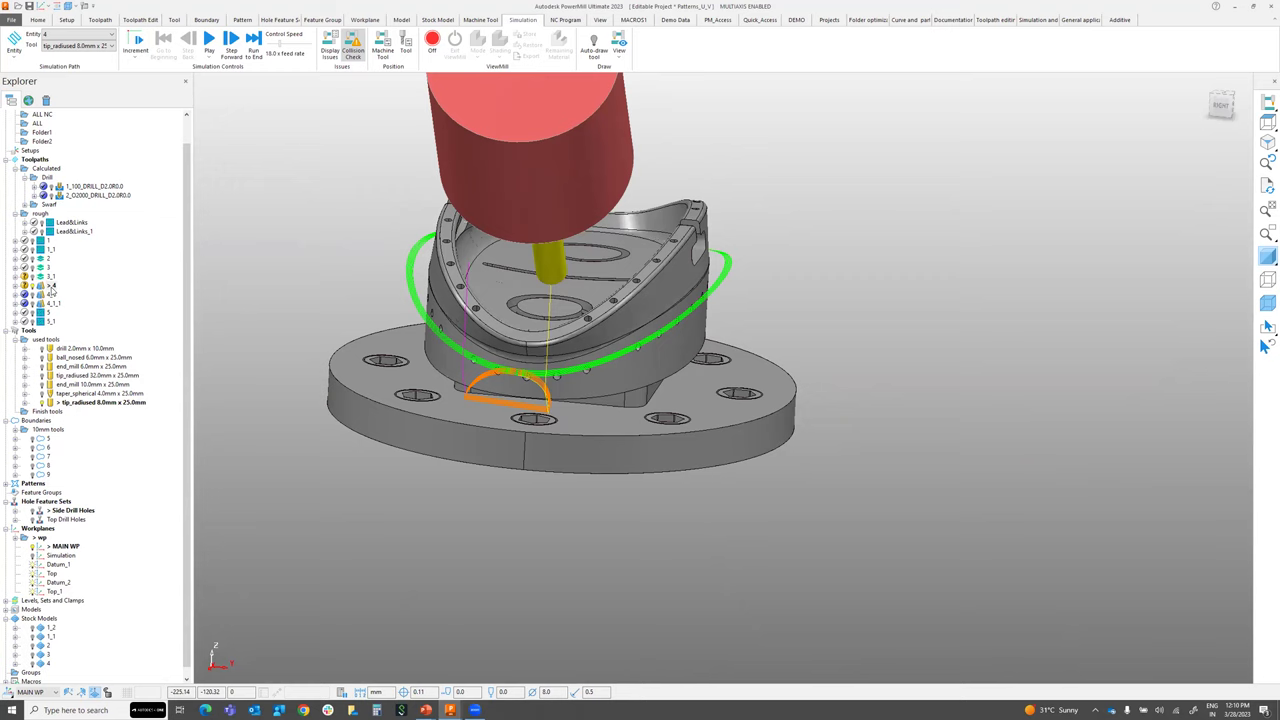
mouse_move(52, 288)
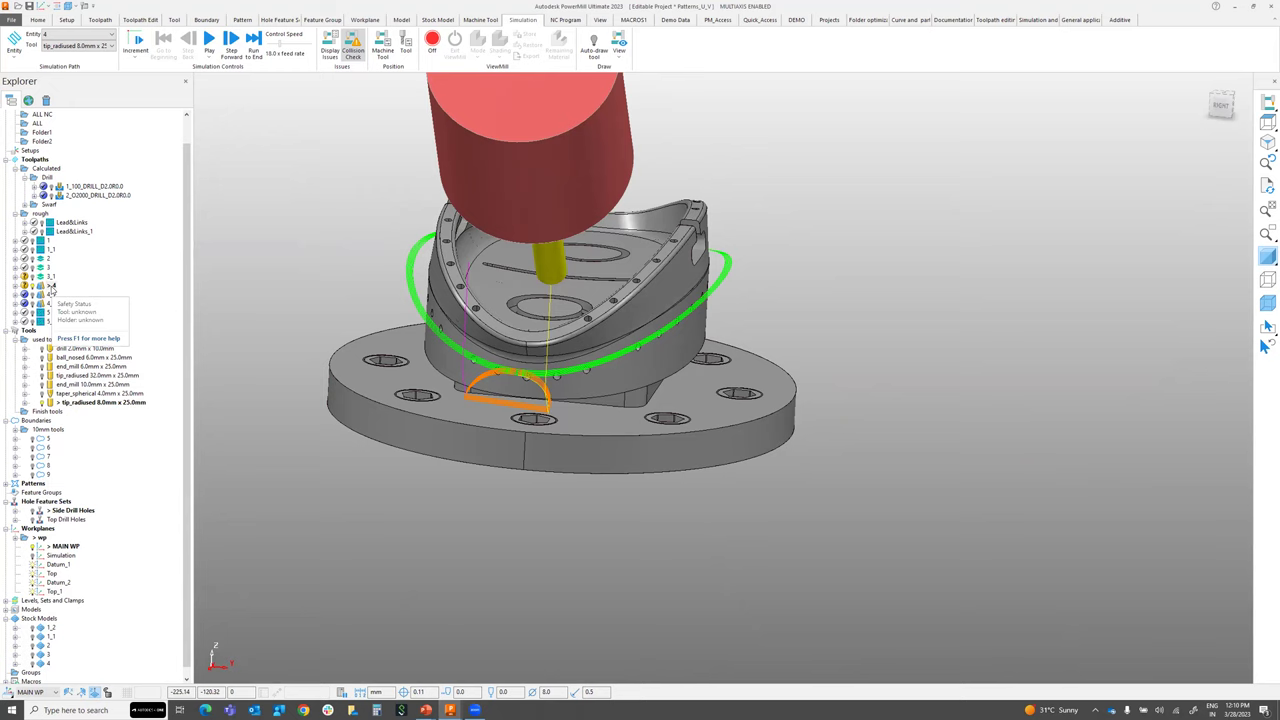
click(990, 21)
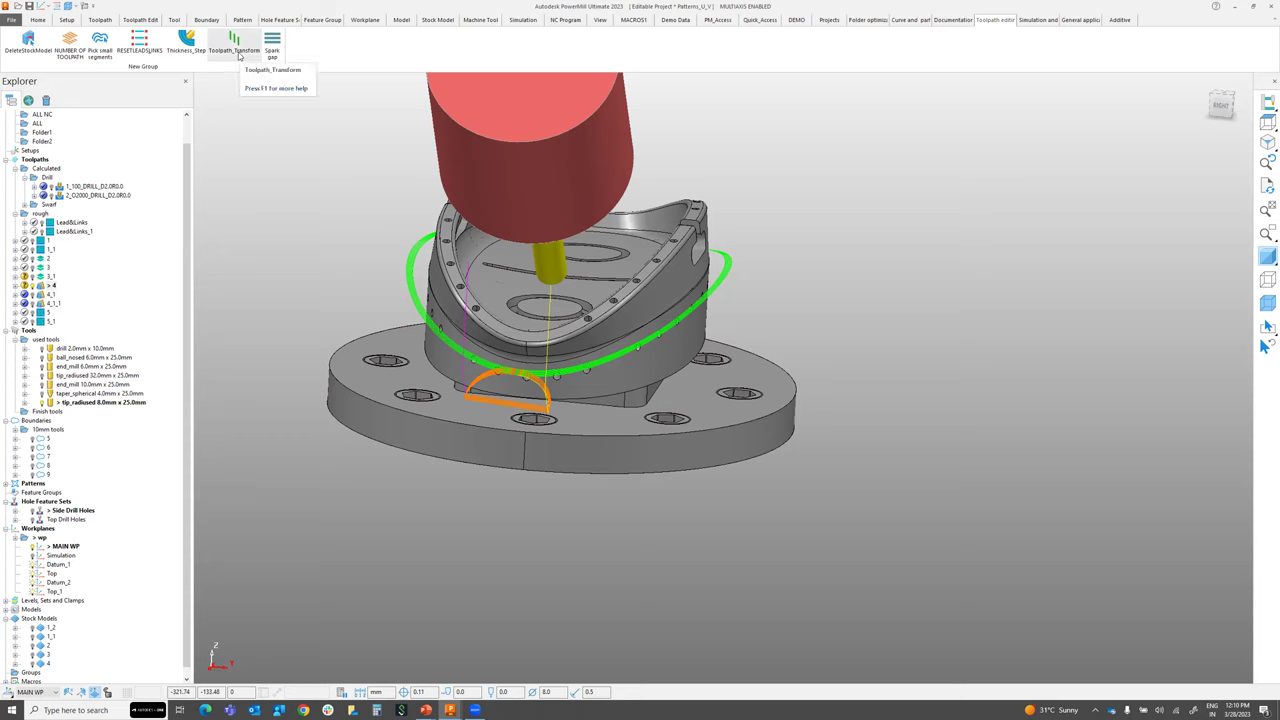
scroll(690, 380, down, 5)
middle_drag(725, 378, 680, 373)
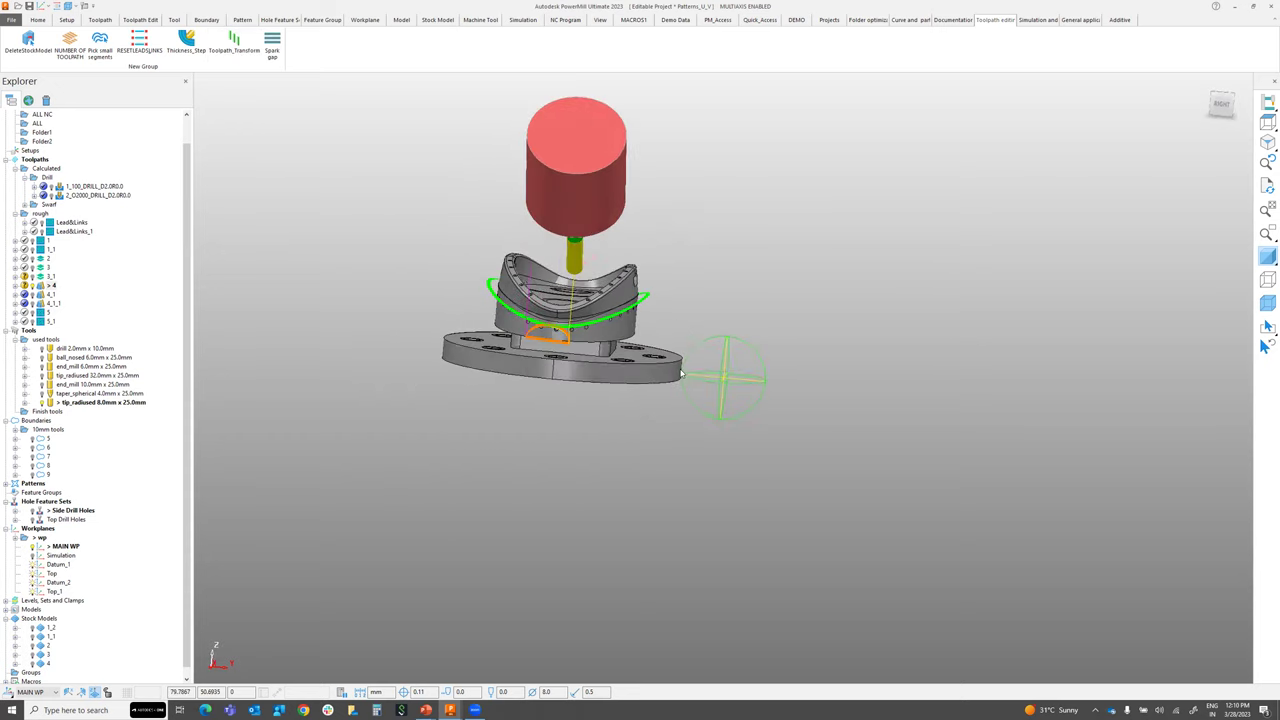
click(100, 20)
click(140, 20)
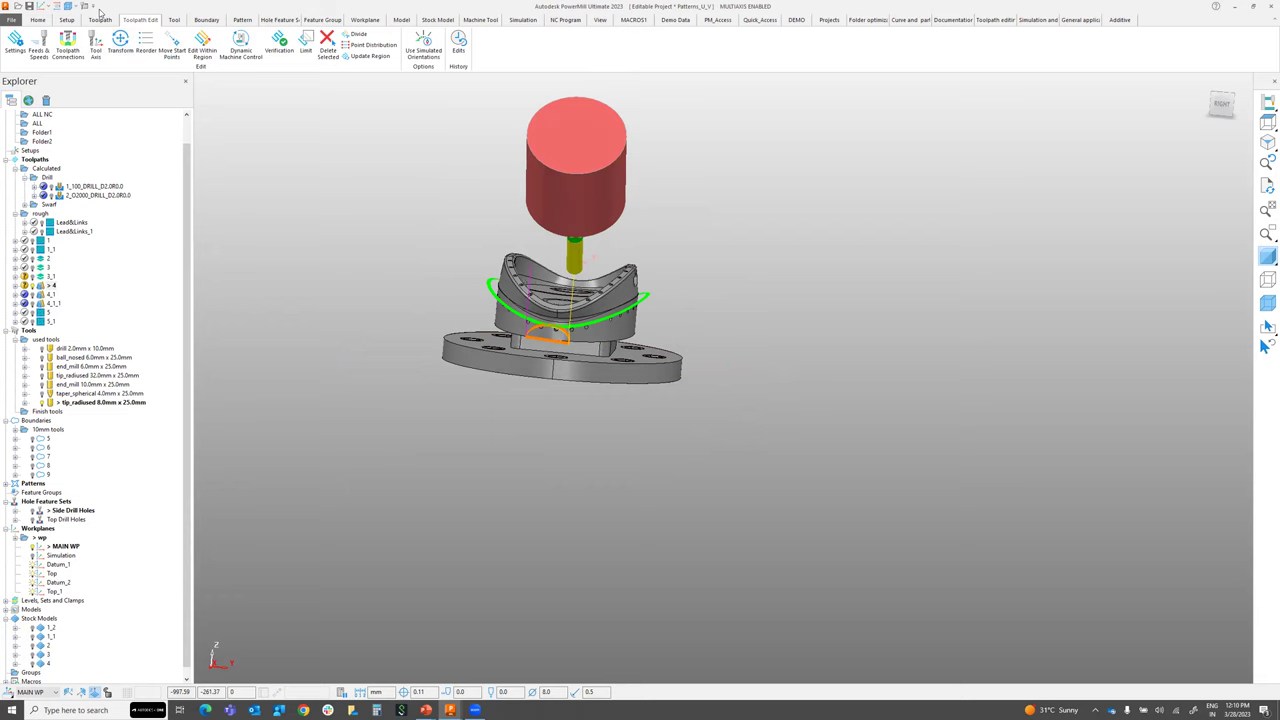
click(1035, 22)
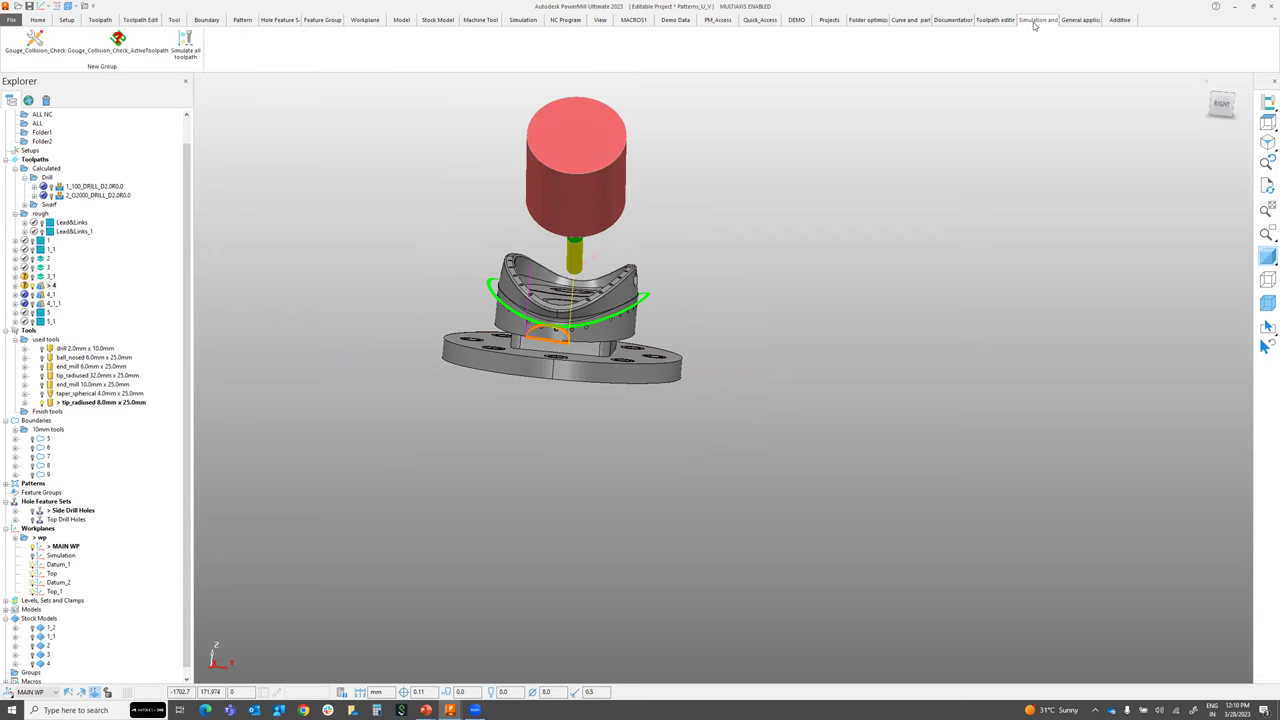
Run the Toolpath_Transform macro on toolpath 4 with 10 offset copies and a Z-axis offset depth of 20
click(996, 21)
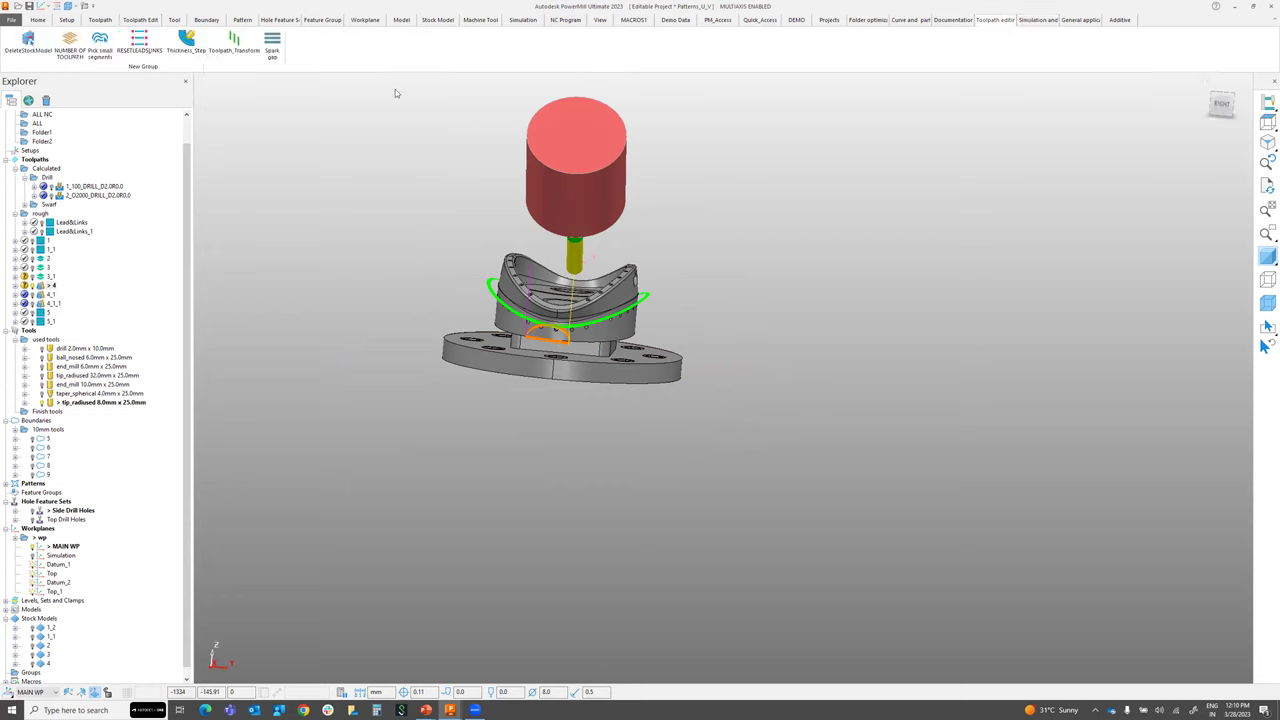
click(243, 55)
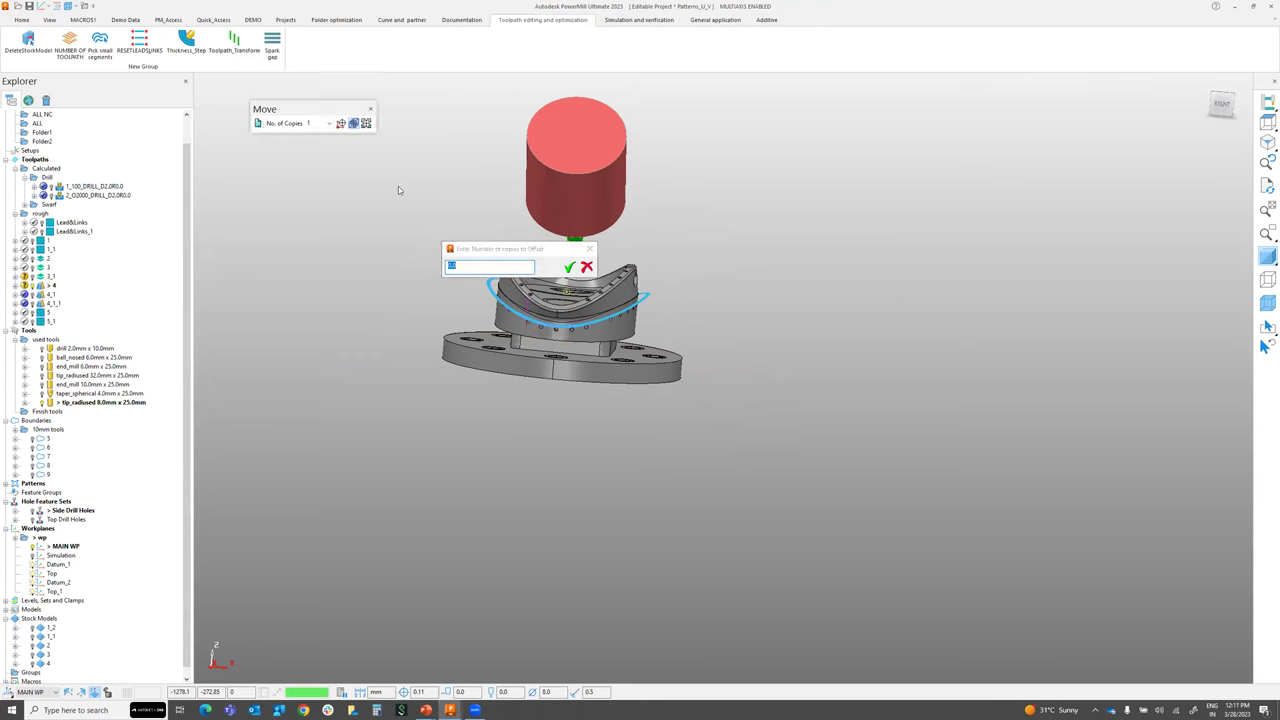
click(462, 265)
text(10)
key(Return)
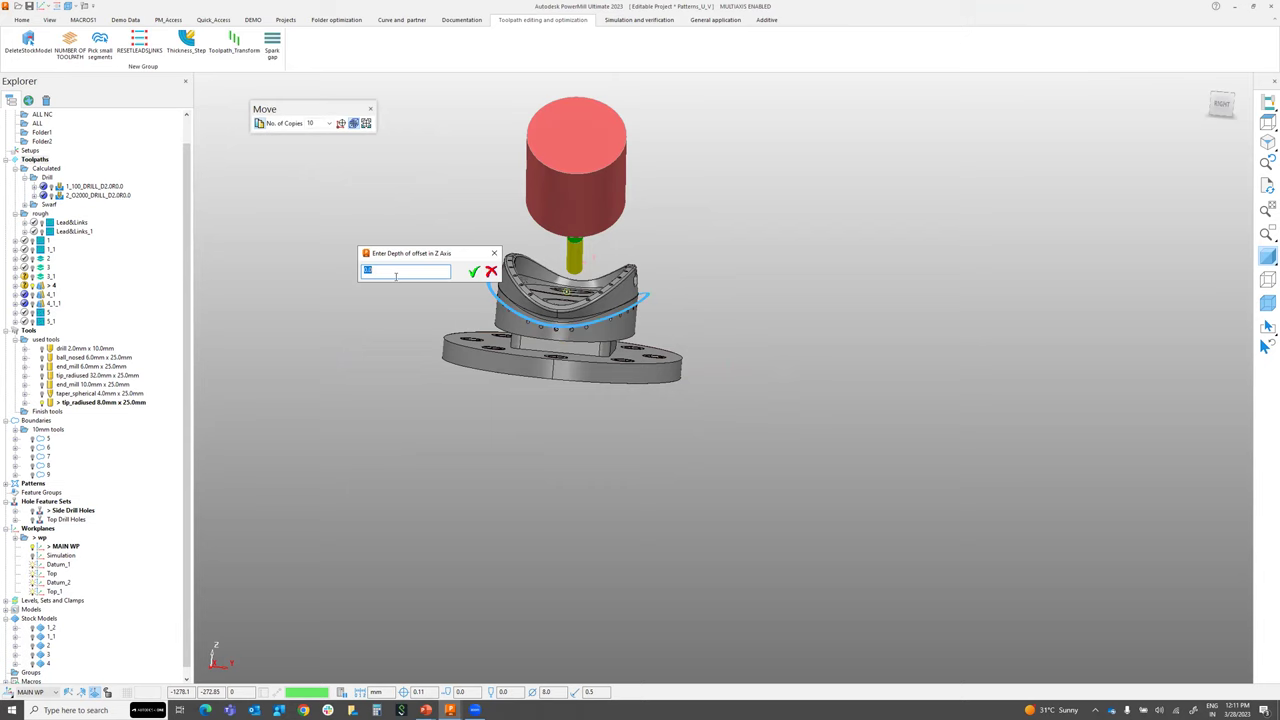
text(20)
key(Return)
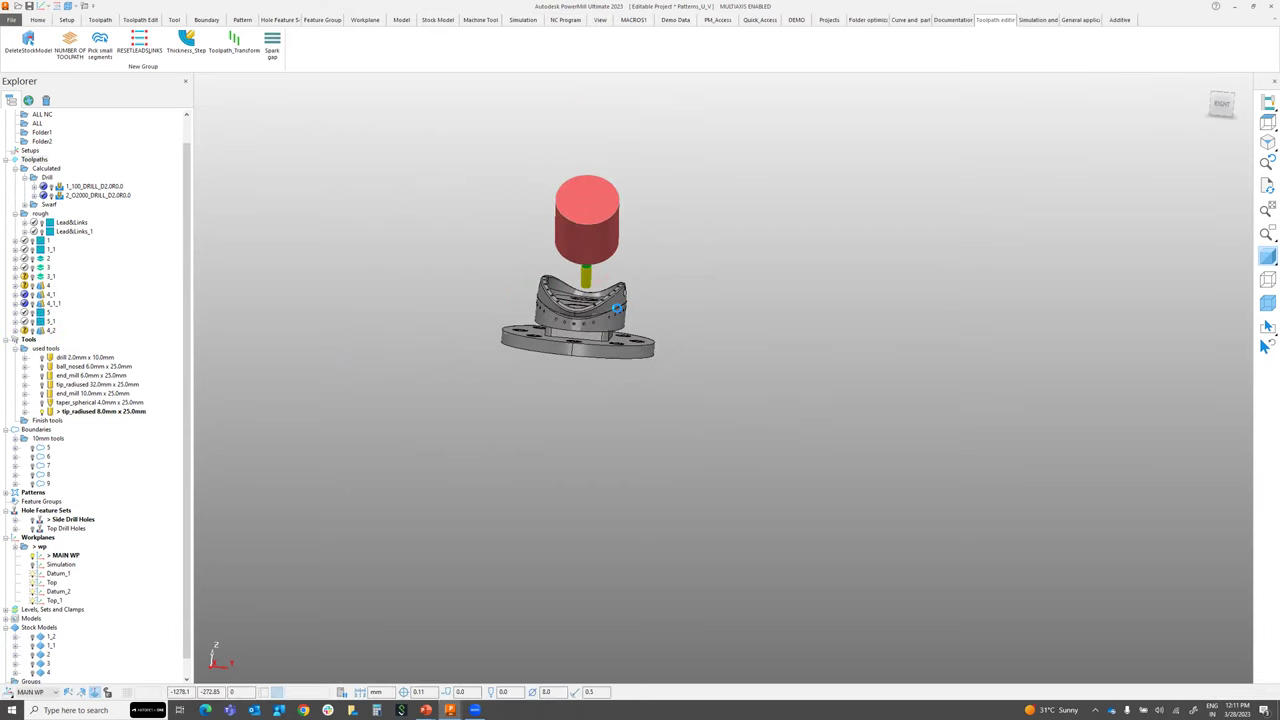
Examine the transformed toolpath's copies stacked along Z above the part, from overall and close-up views
middle_drag(652, 239, 613, 289)
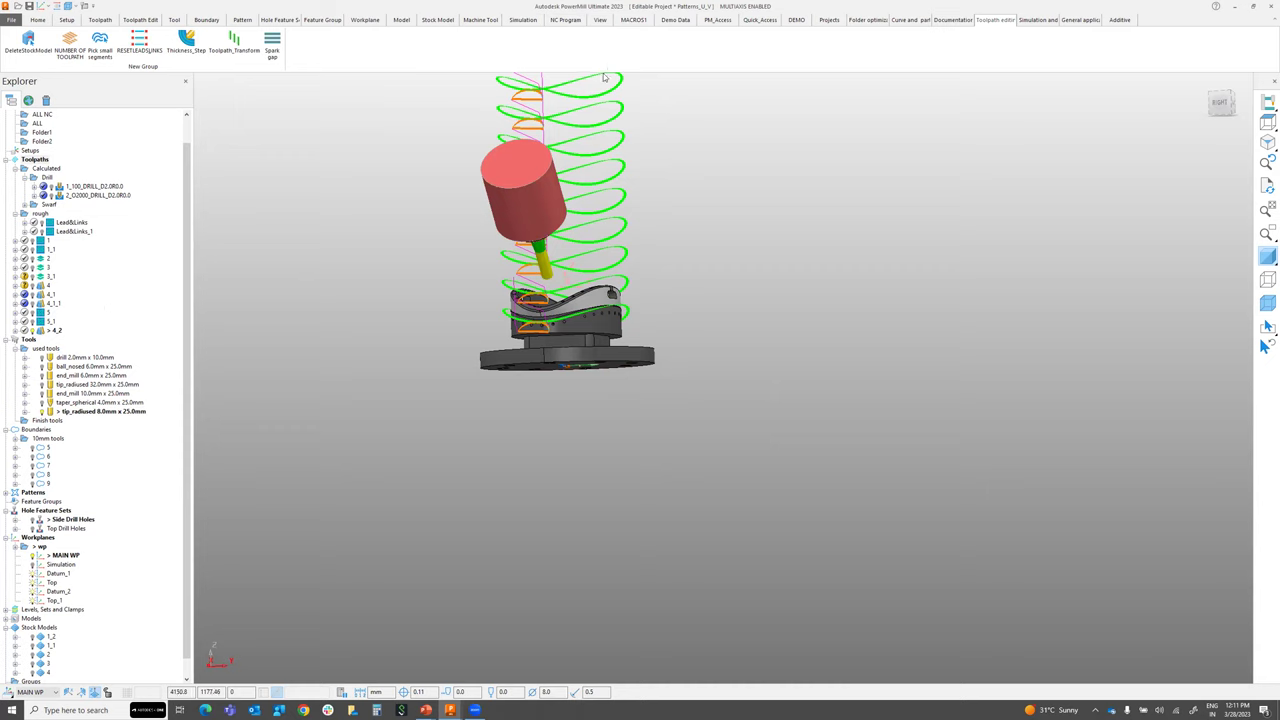
scroll(600, 160, down, 2)
mouse_move(600, 330)
middle_down()
mouse_move(600, 348)
mouse_move(612, 340)
middle_up()
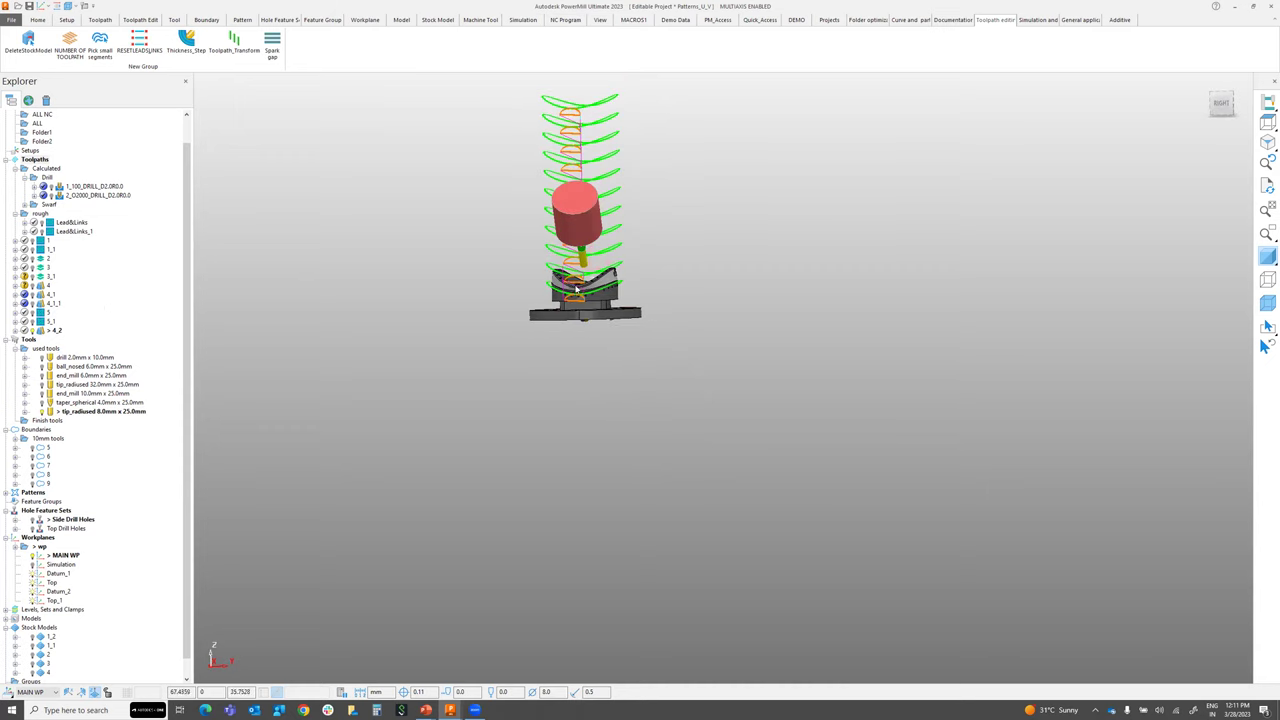
scroll(576, 289, up, 6)
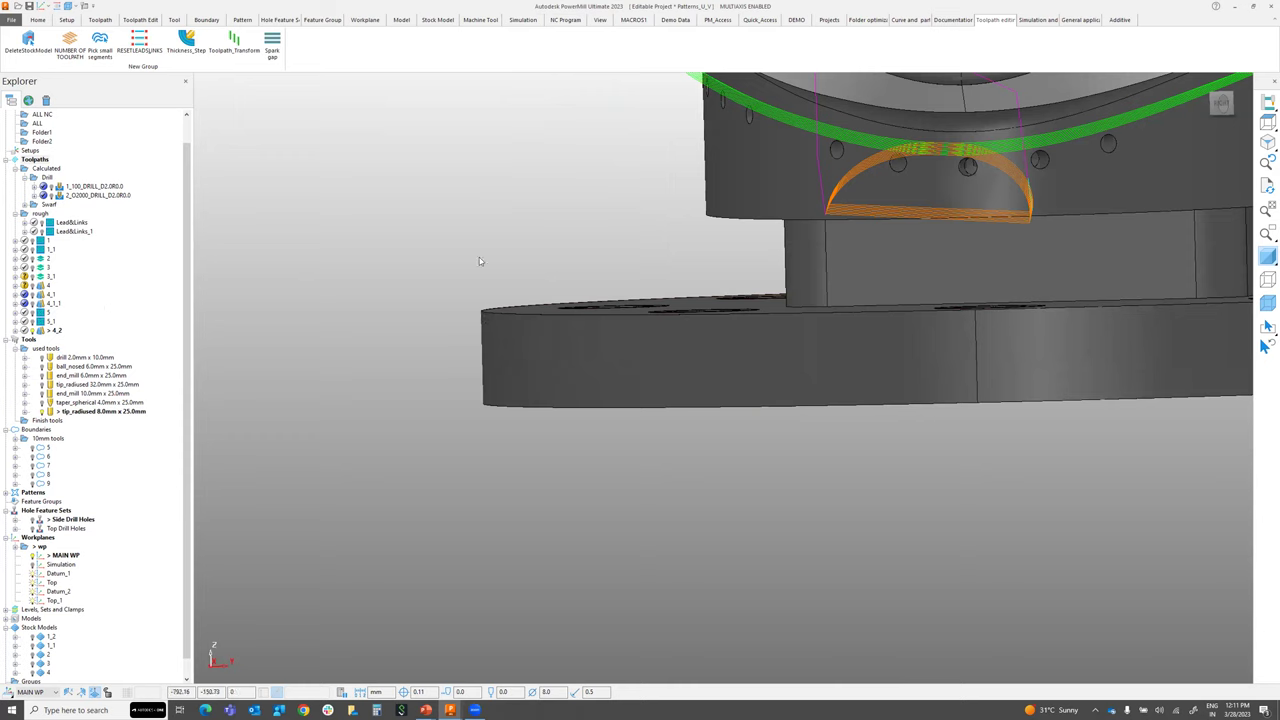
scroll(479, 257, down, 5)
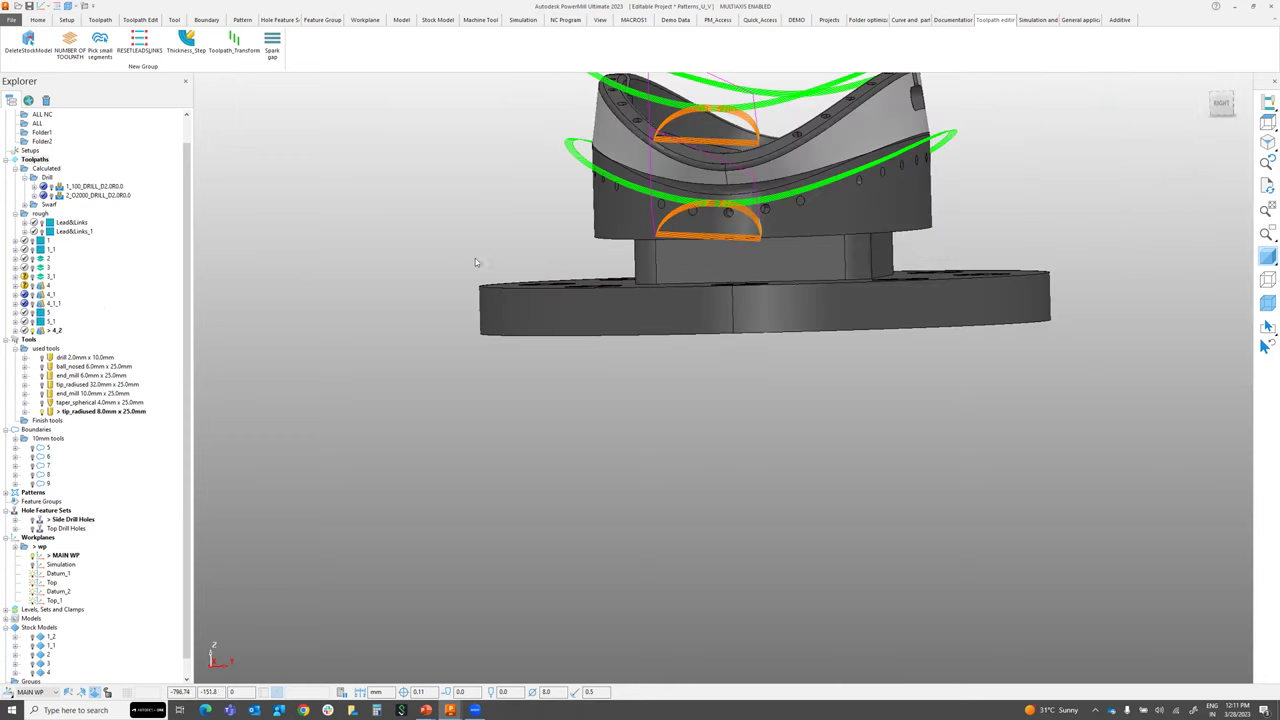
scroll(497, 237, down, 3)
middle_drag(597, 190, 392, 316)
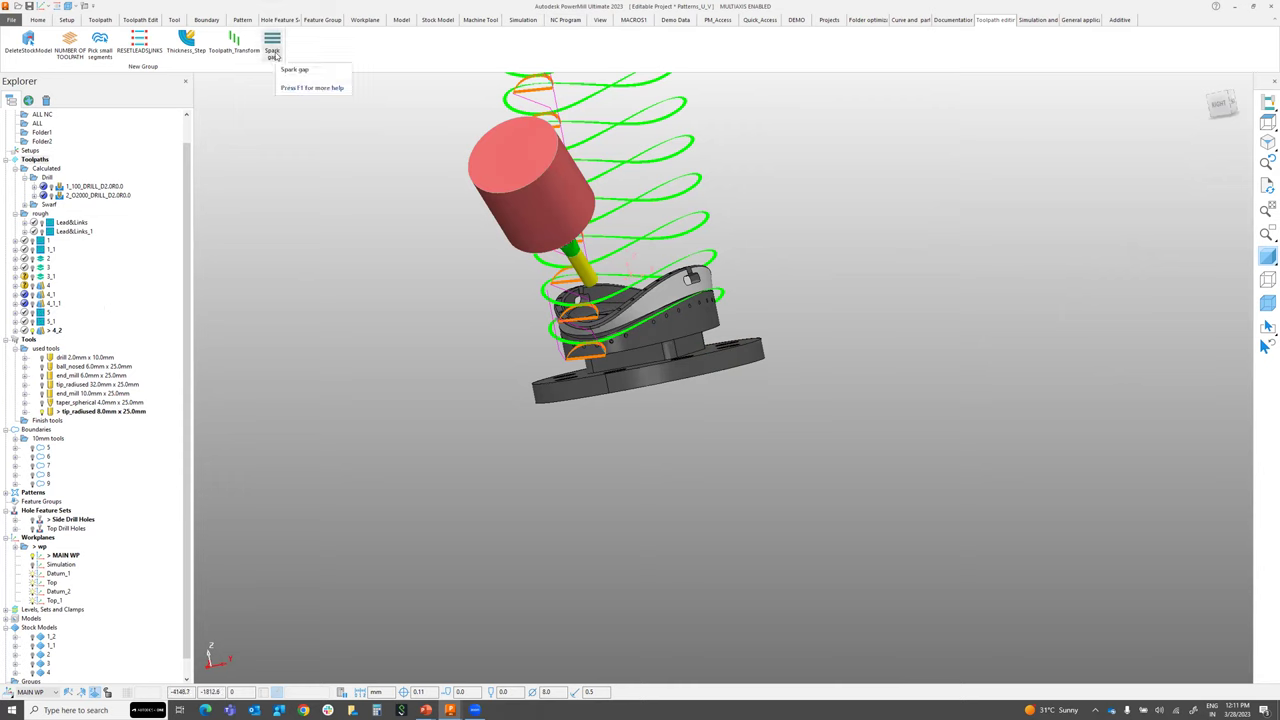
Switch to the other PowerMill window with the Spark gap project and display its toolpath editing macros
mouse_move(450, 709)
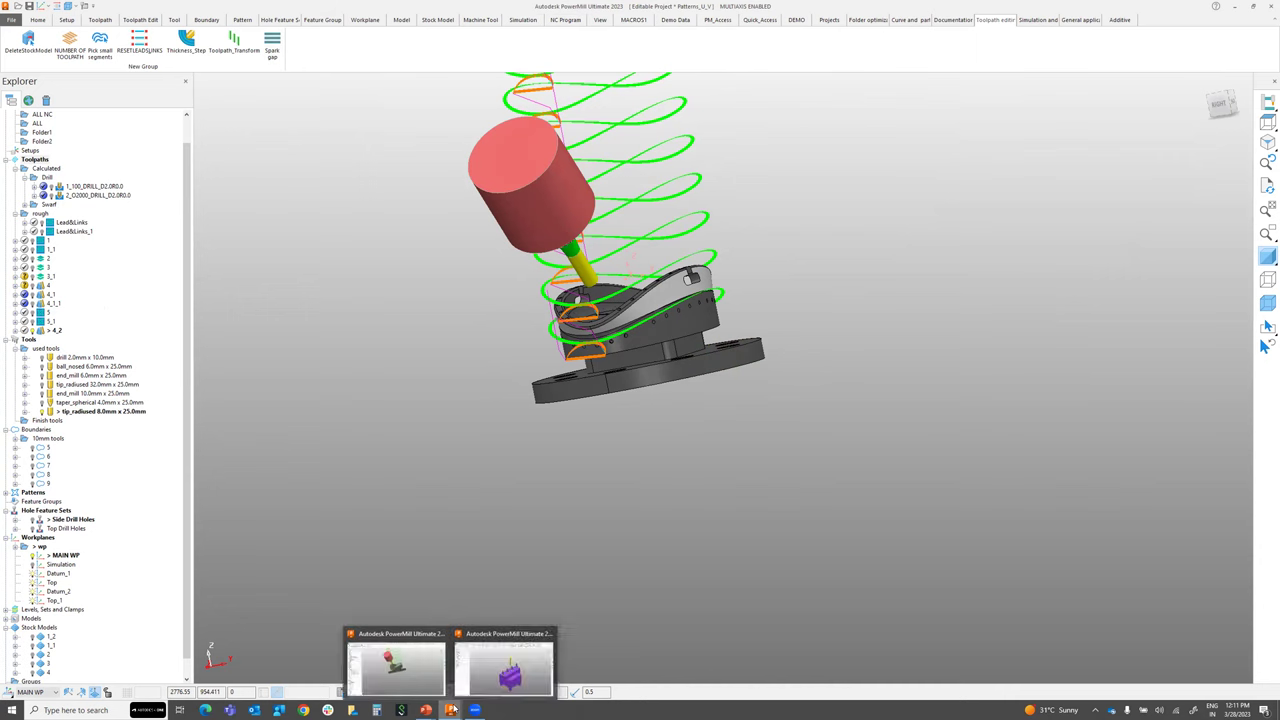
click(492, 675)
shift+middle_drag(752, 337, 716, 287)
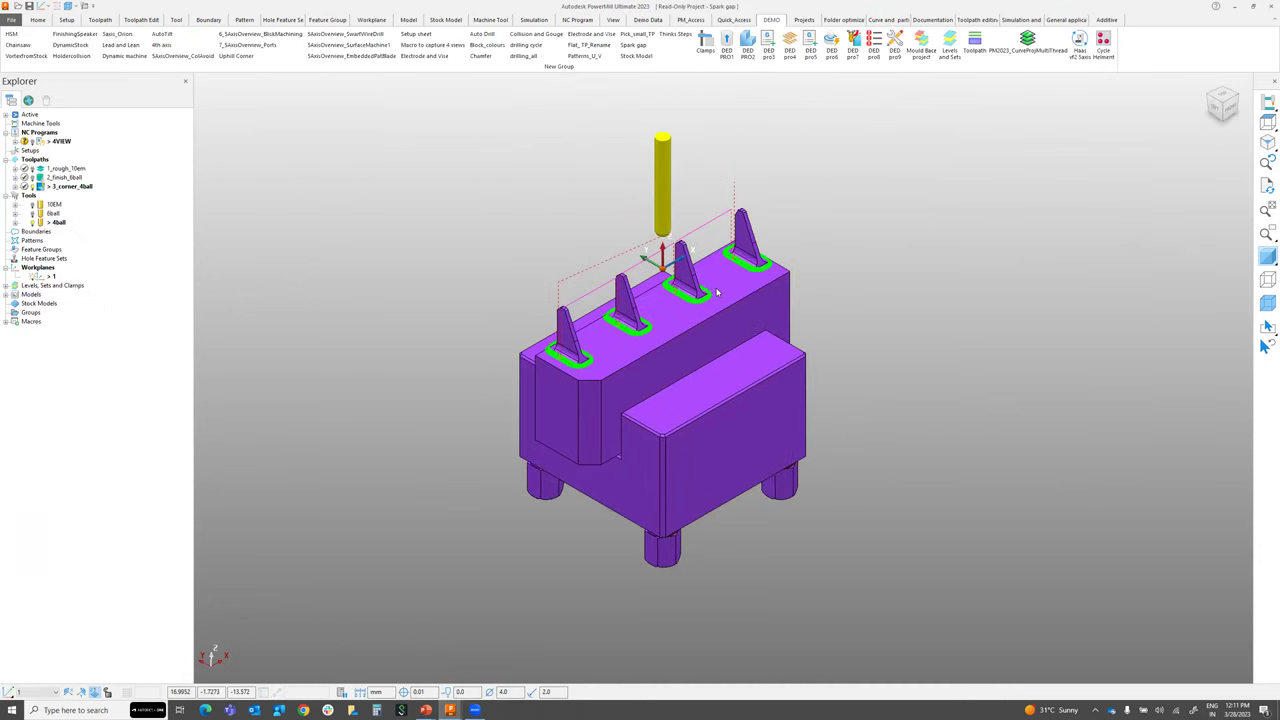
click(976, 20)
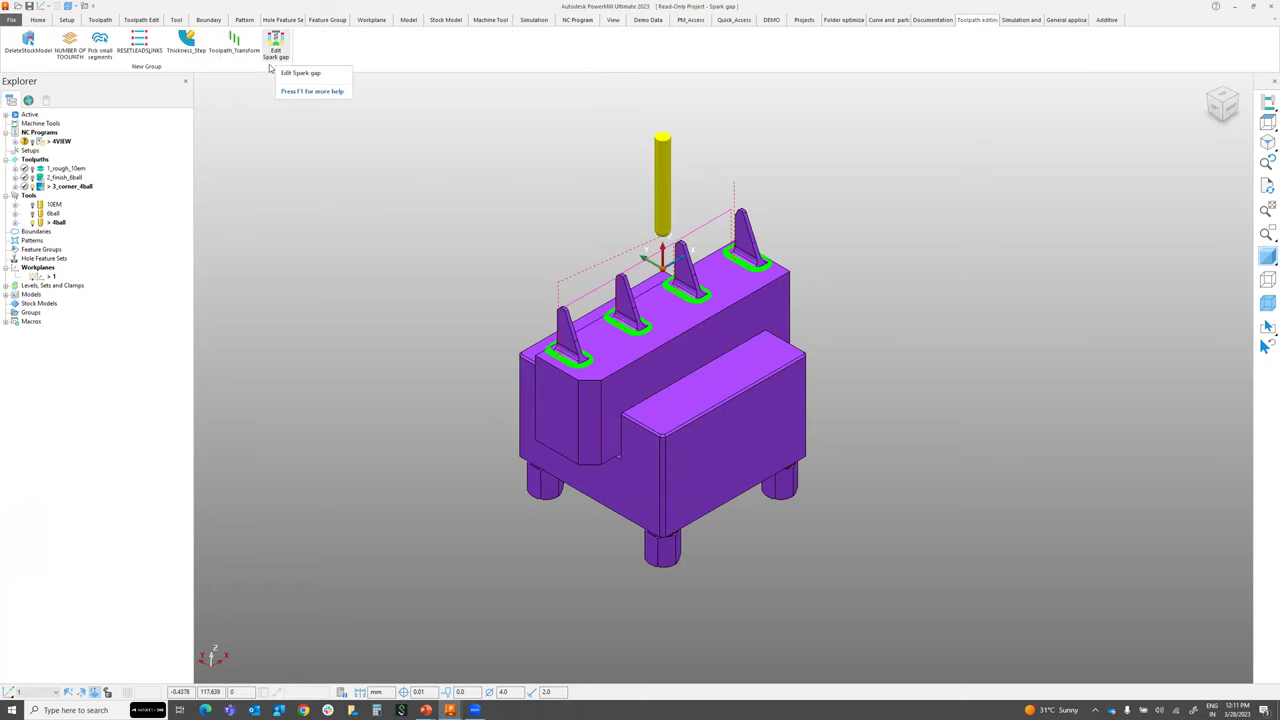
Activate toolpath 1_rough_10em and check its thickness, and activate toolpath 2_finish_6ball
double_click(46, 169)
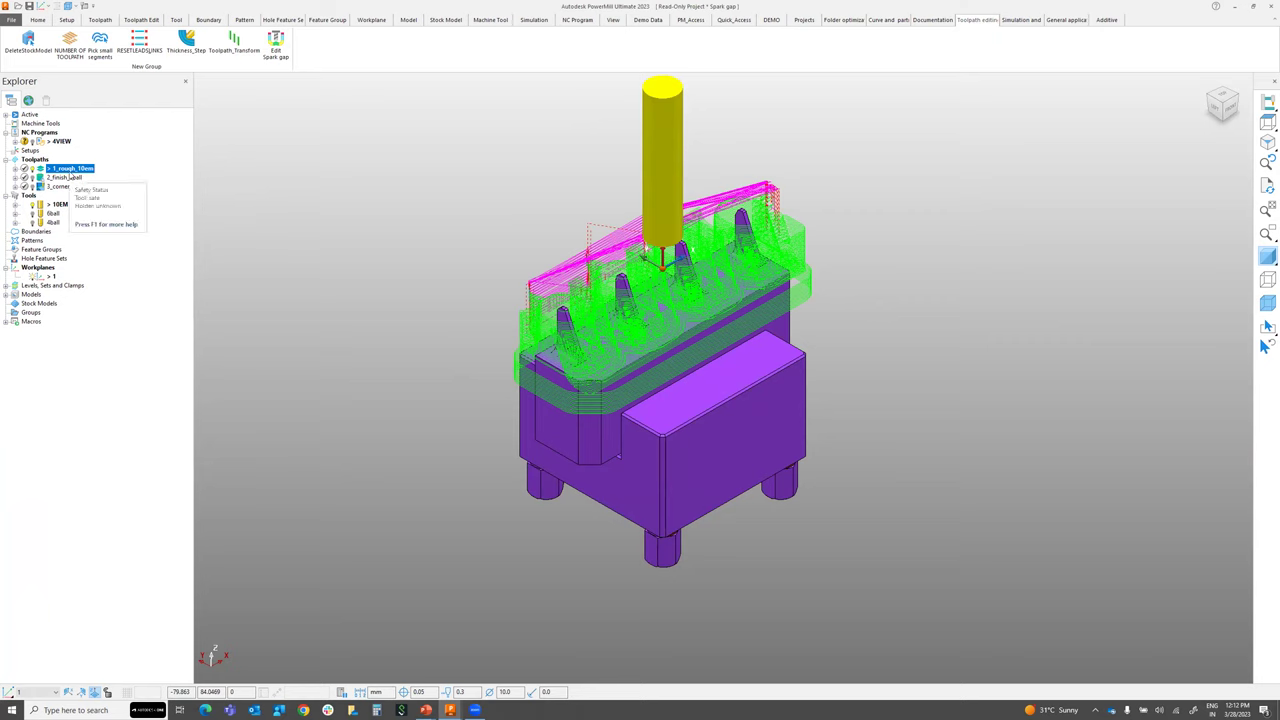
click(460, 692)
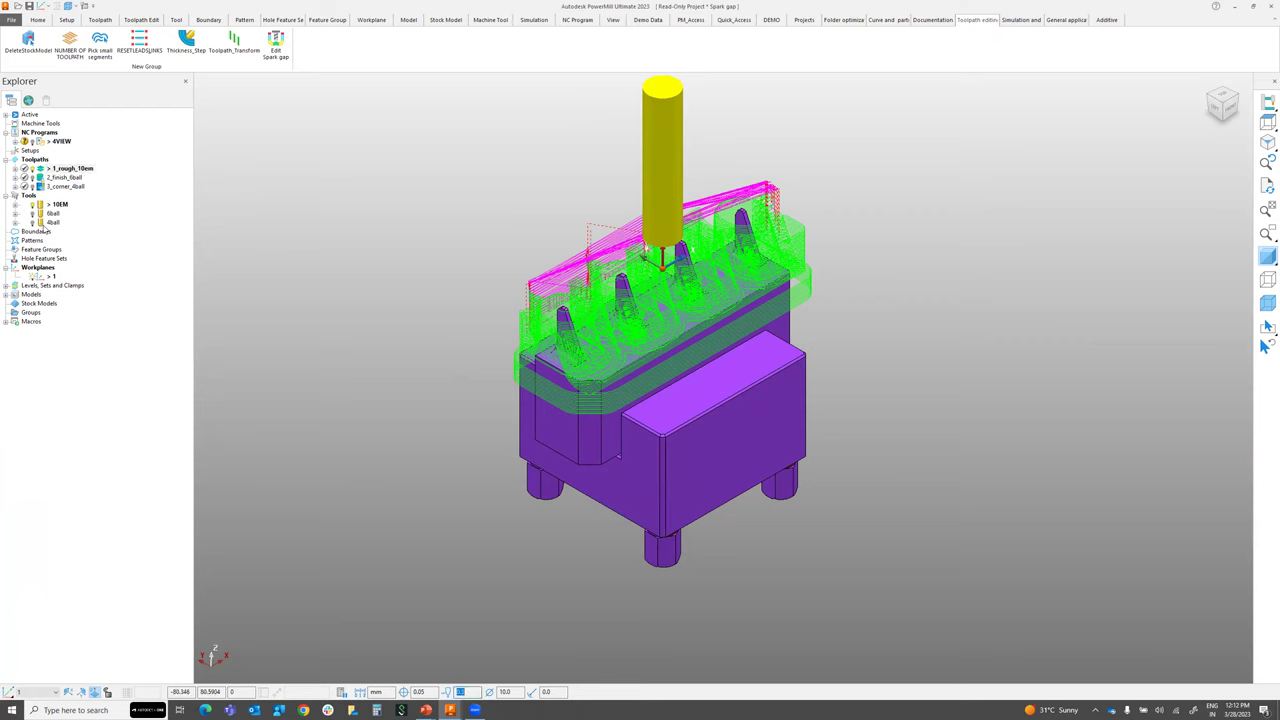
click(42, 178)
double_click(65, 177)
Open the 2_finish_6ball settings for editing, check the model thickness, and close them without changes
right_click(76, 178)
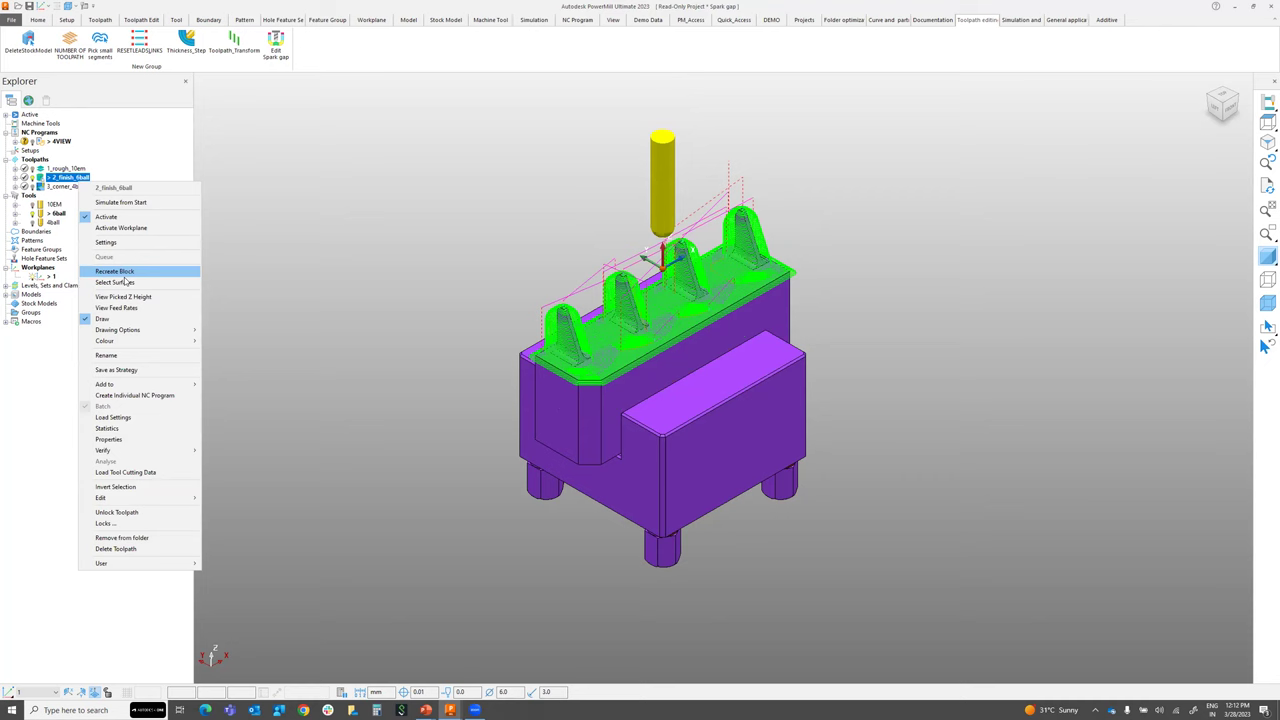
click(105, 244)
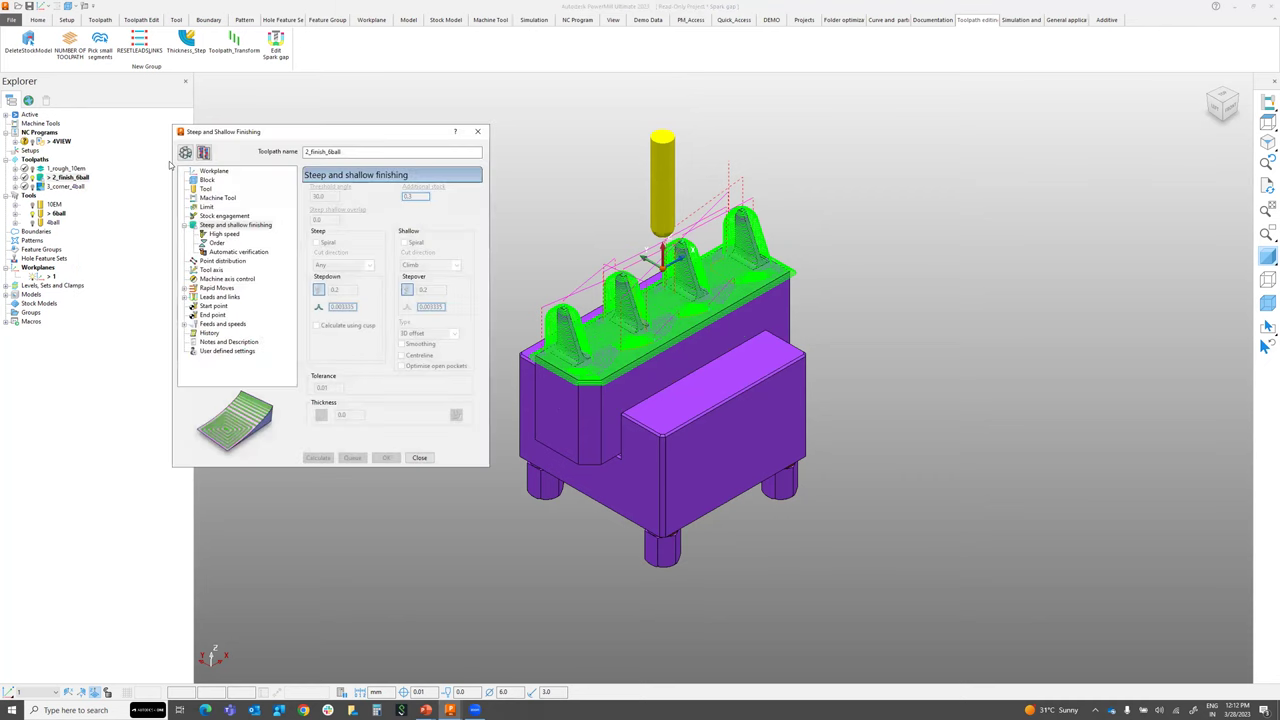
click(185, 152)
double_click(350, 411)
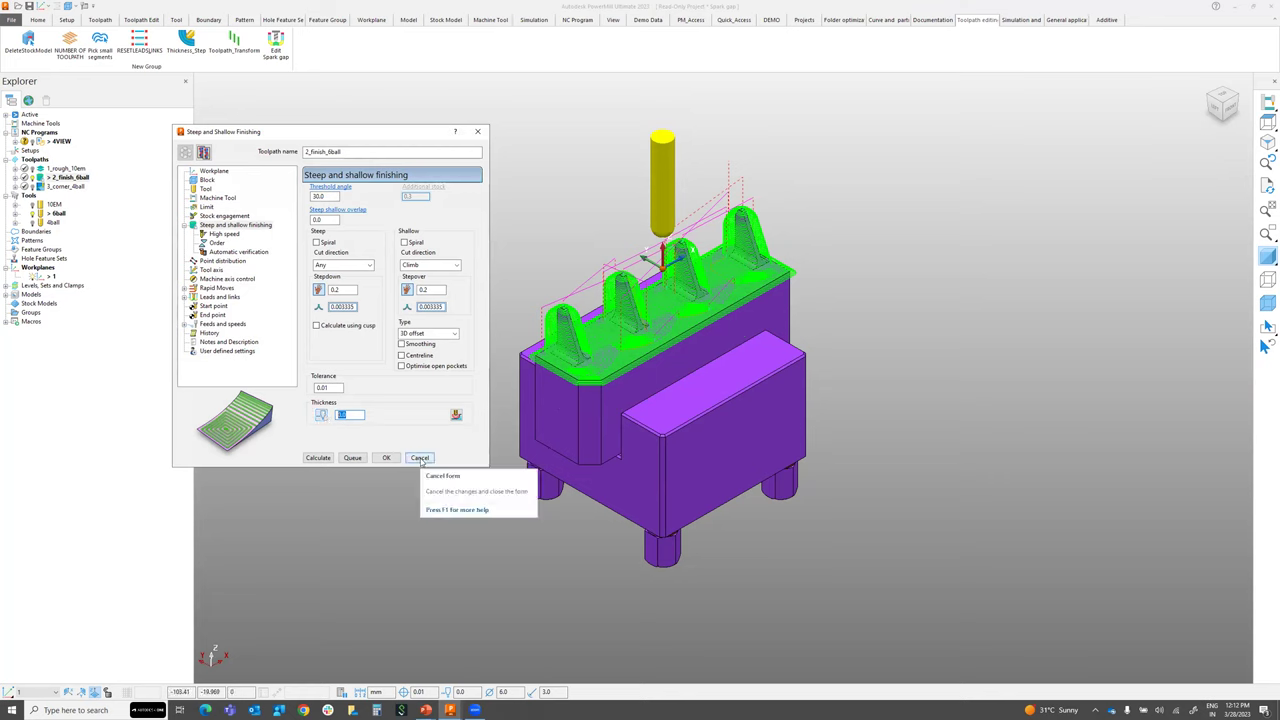
click(420, 459)
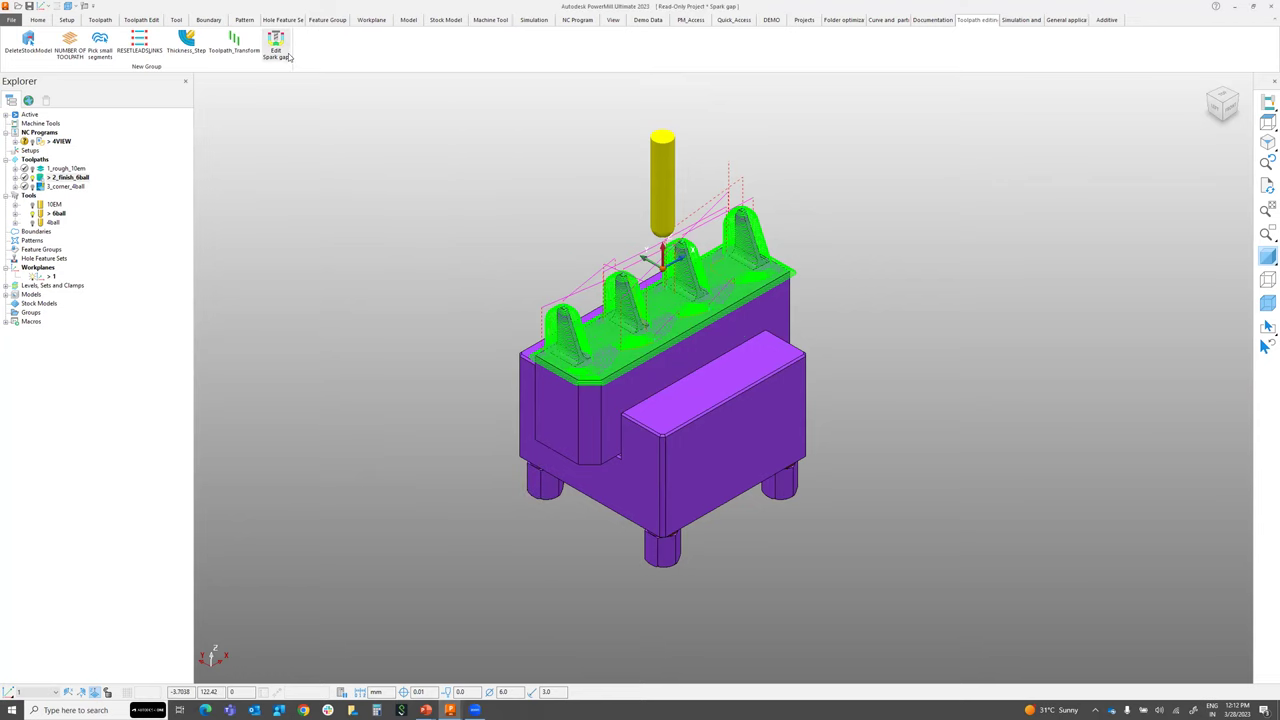
Run the Edit Spark gap macro with a new spark gap of 0.1, agreeing to calculate all stock models and toolpaths
click(277, 47)
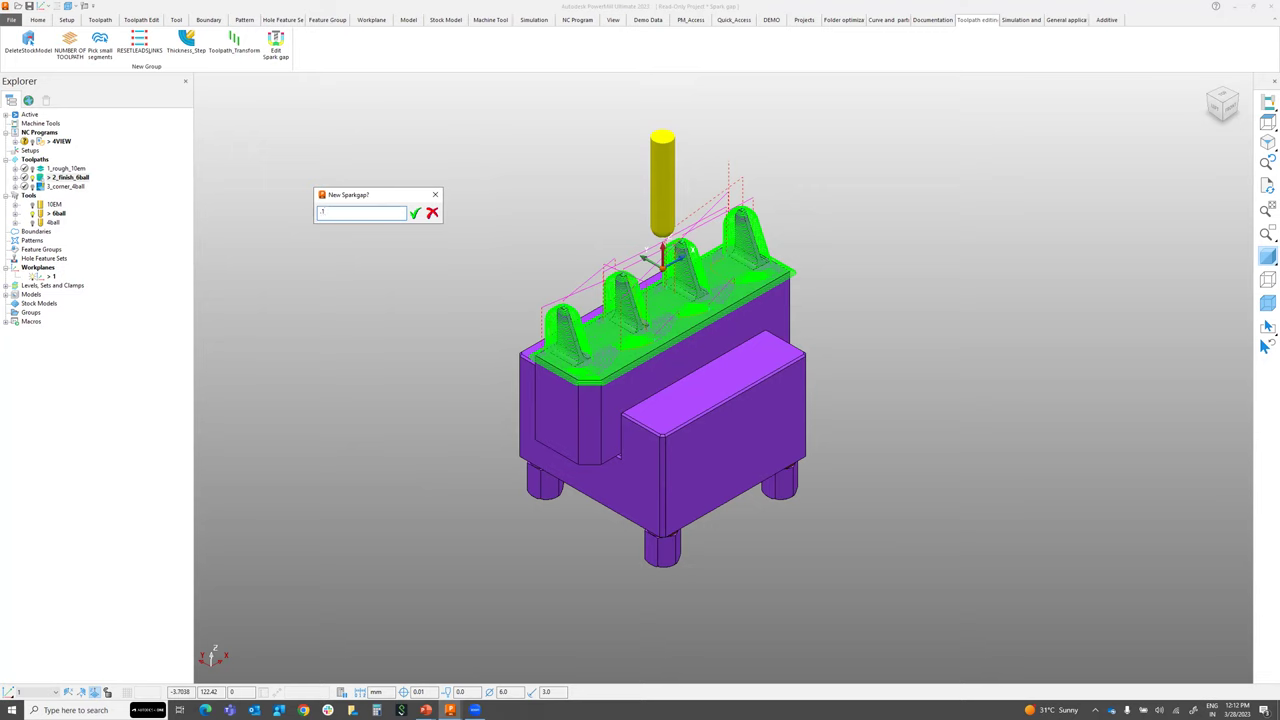
key(Return)
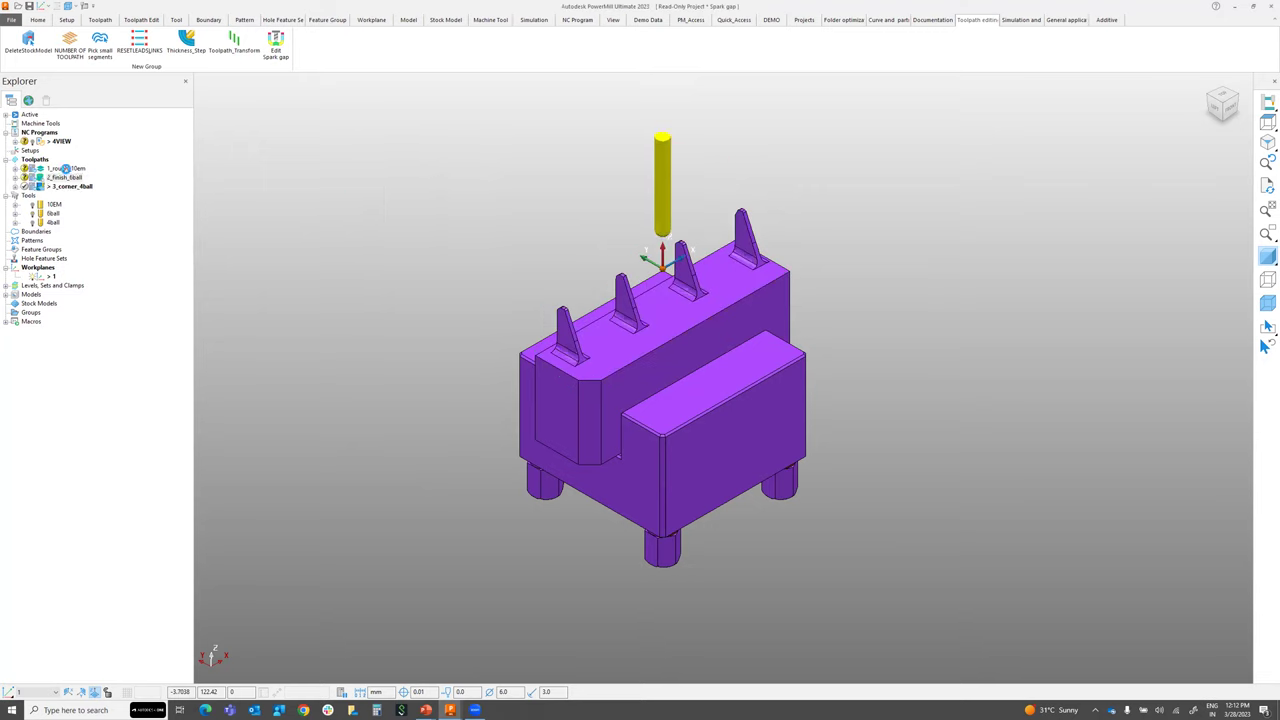
click(55, 205)
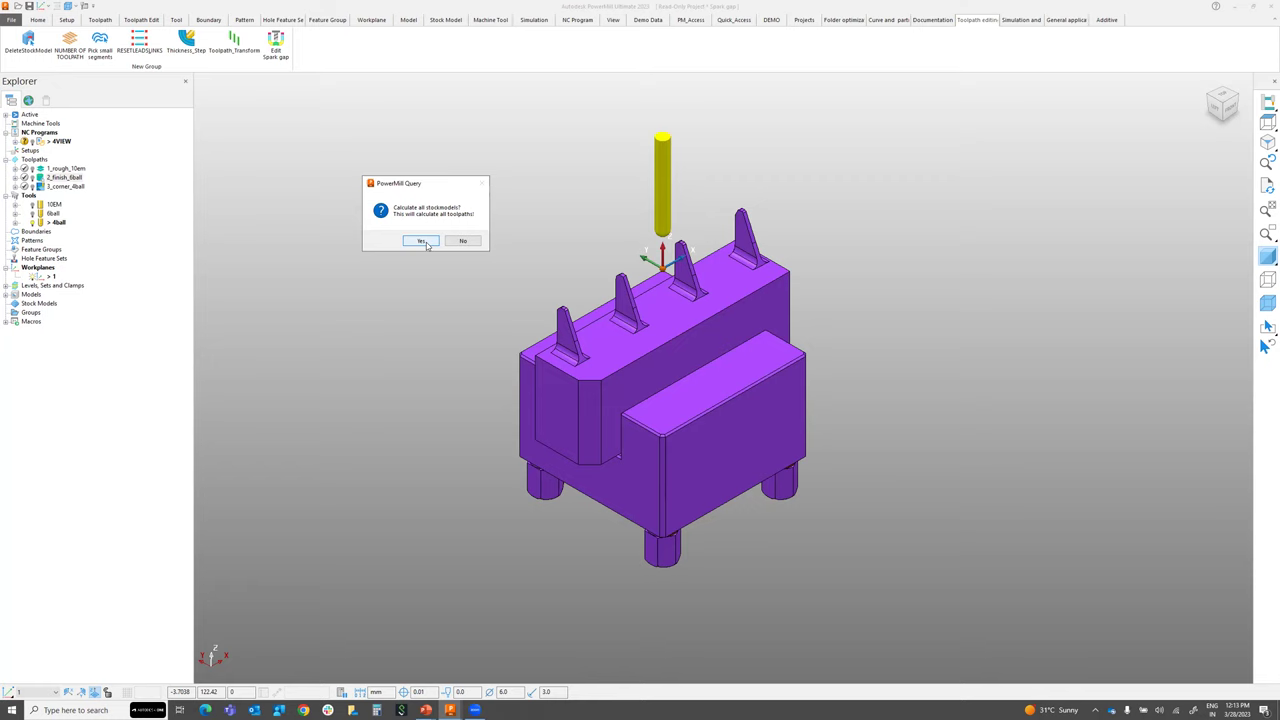
click(424, 242)
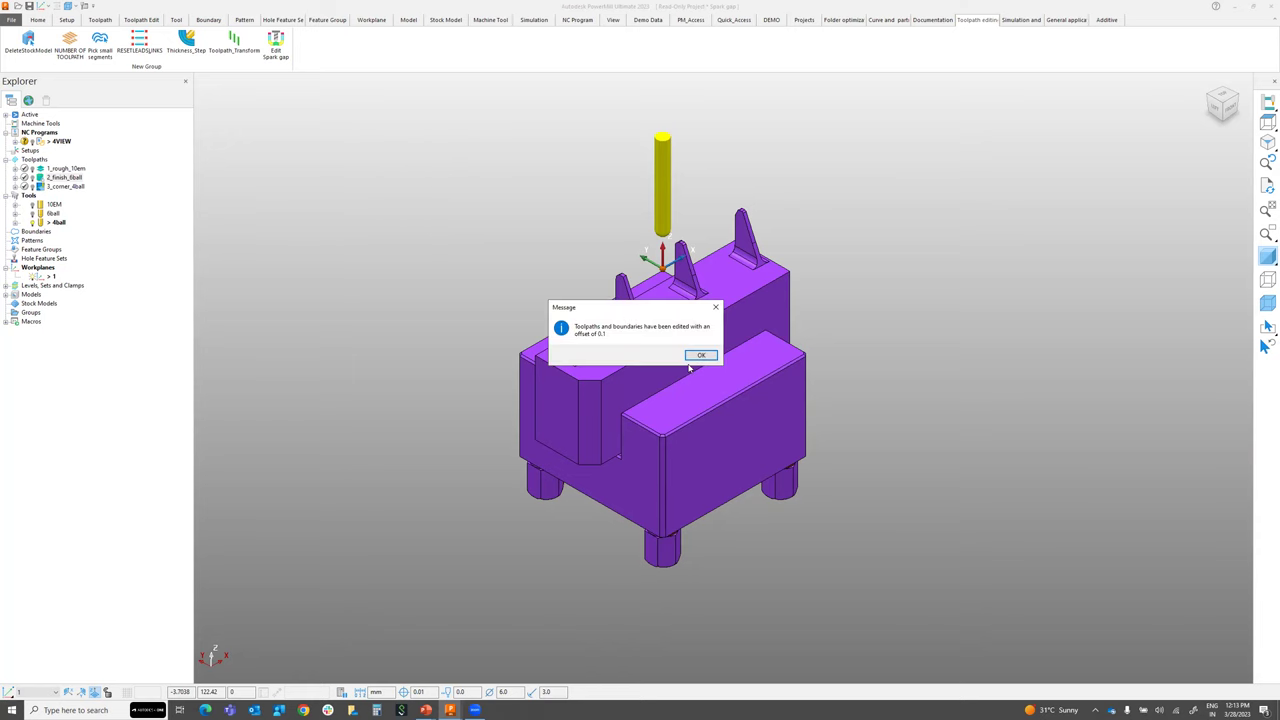
drag(654, 312, 526, 204)
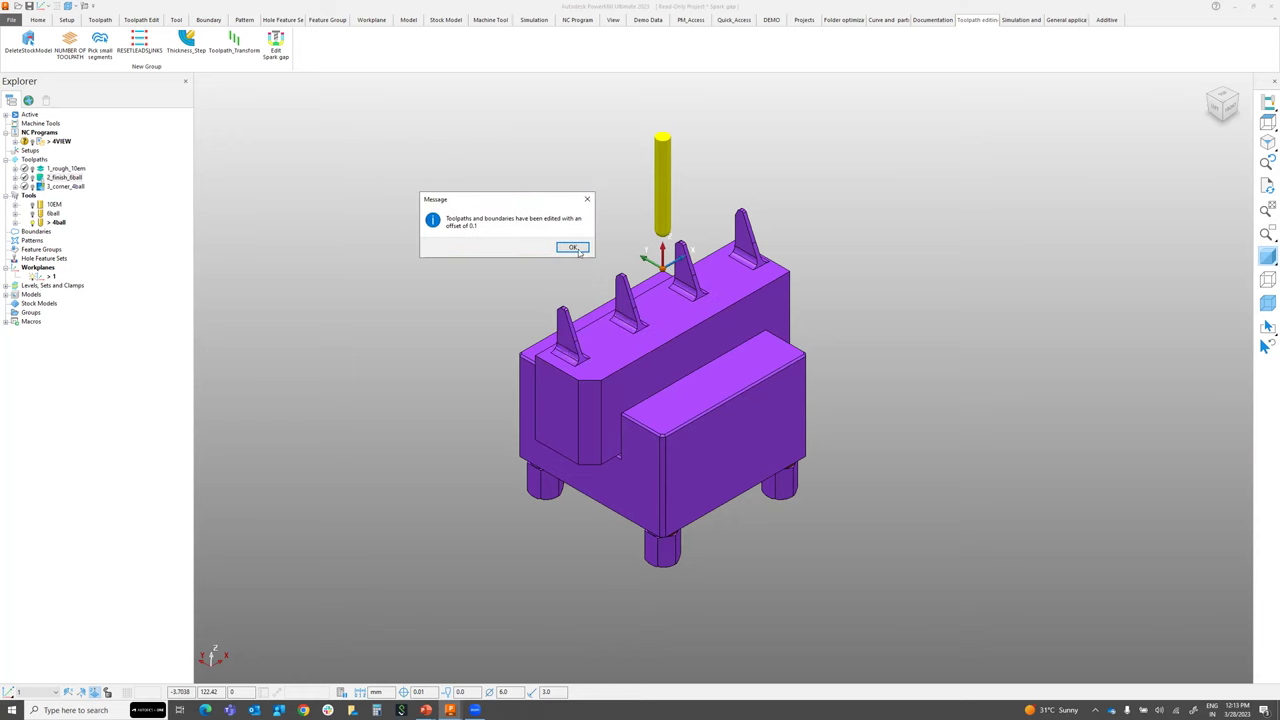
click(573, 248)
Activate the edited toolpath 2_finish_6ball, check its thickness in the settings, and close them without changes
double_click(50, 178)
click(462, 692)
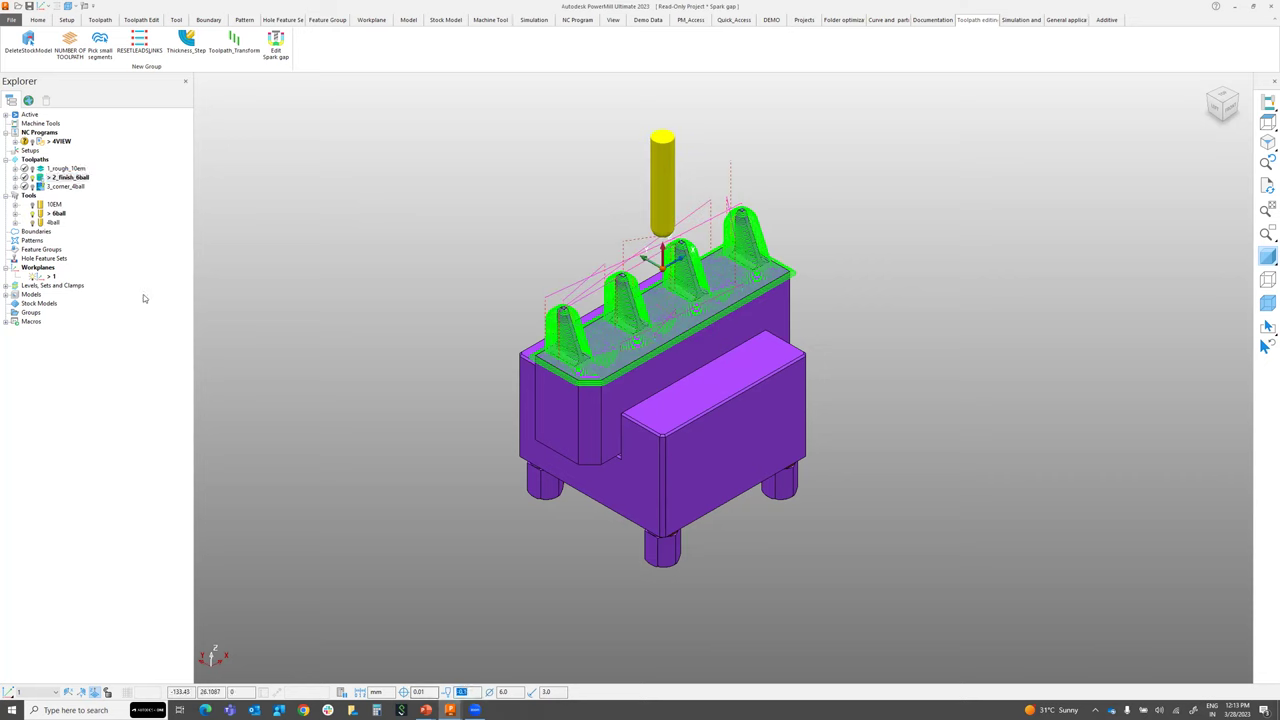
right_click(68, 177)
click(104, 254)
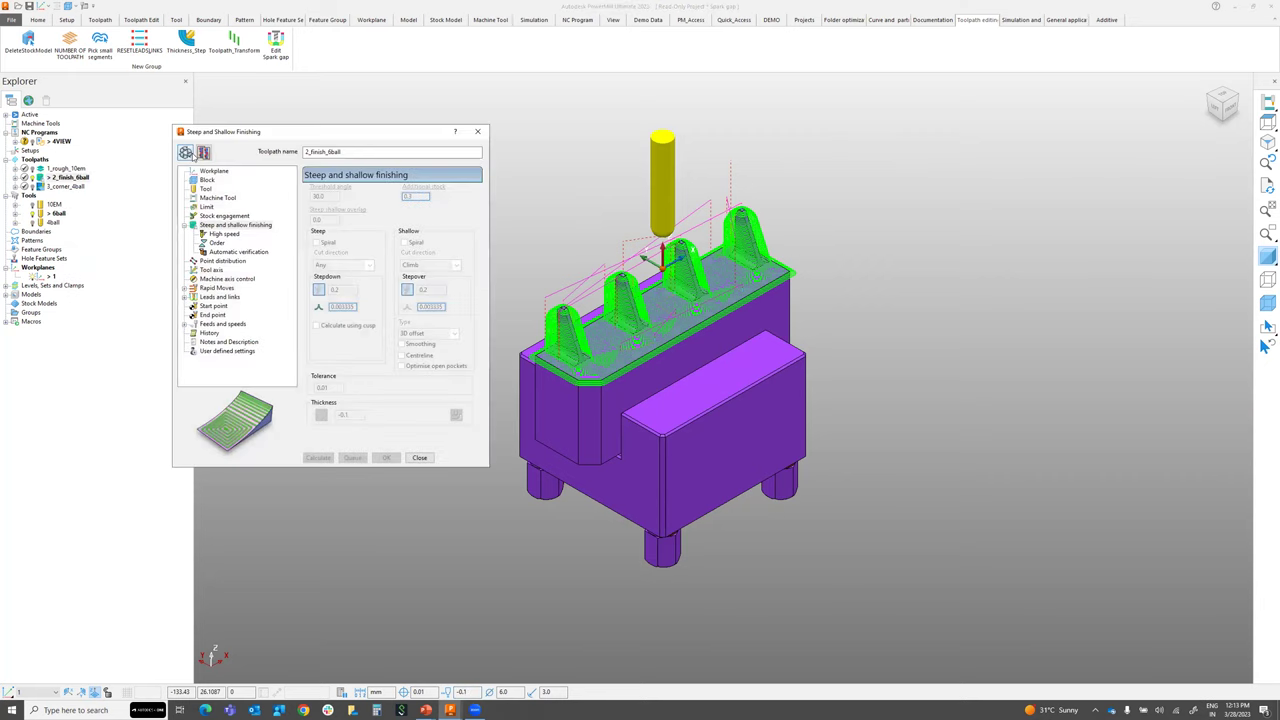
double_click(340, 414)
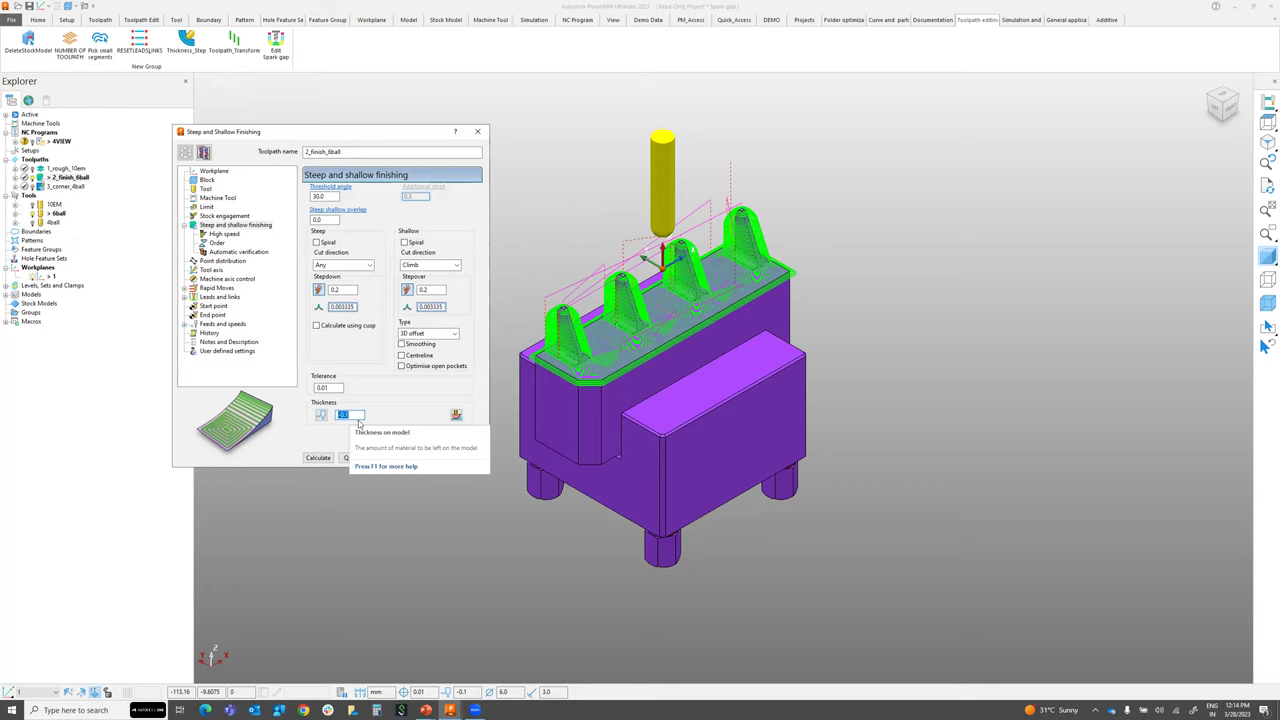
click(420, 457)
click(276, 56)
drag(242, 40, 287, 119)
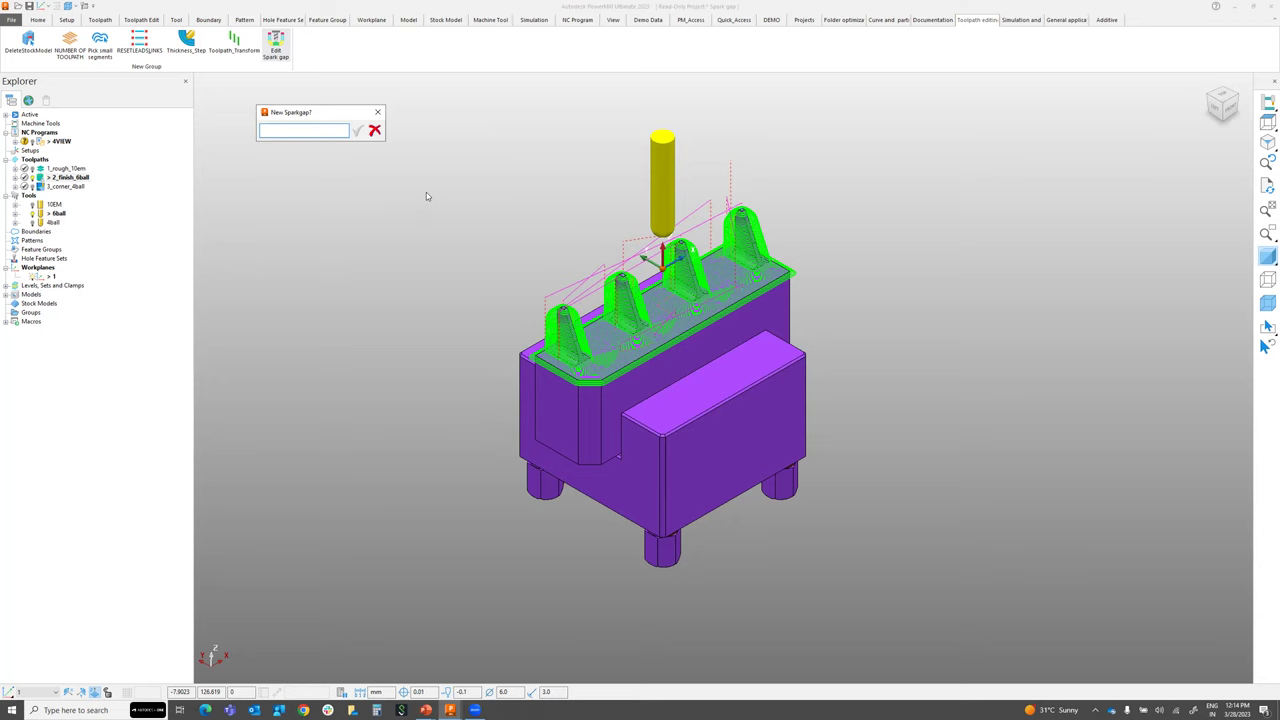
click(374, 130)
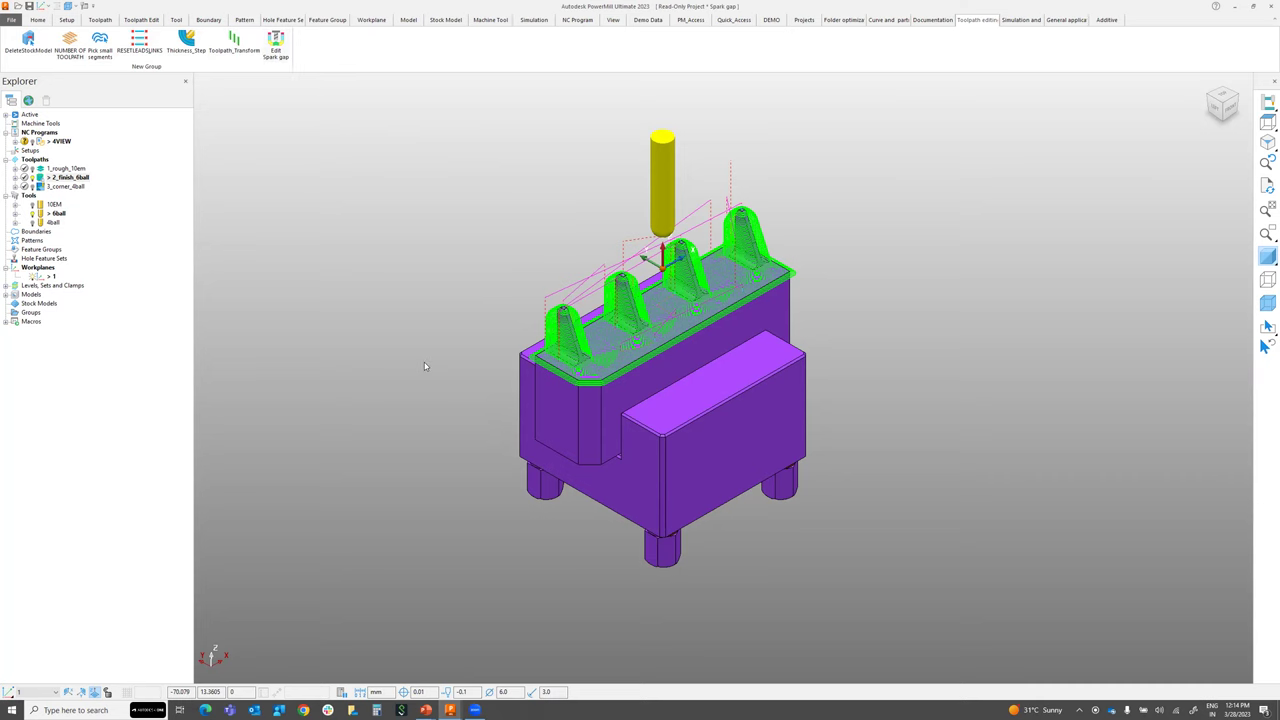
Switch to the PowerPoint slide show and advance to the Simulation and verification macro table
key(alt+Tab)
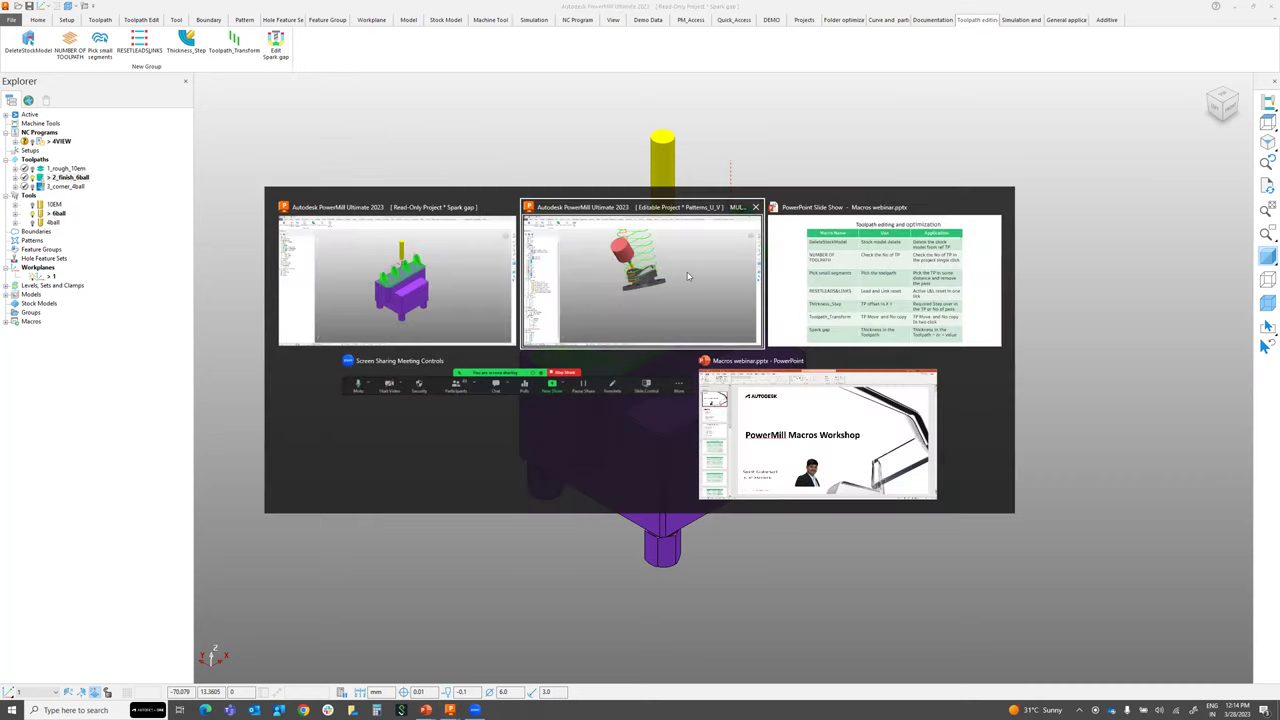
key(alt+Tab)
key(Tab)
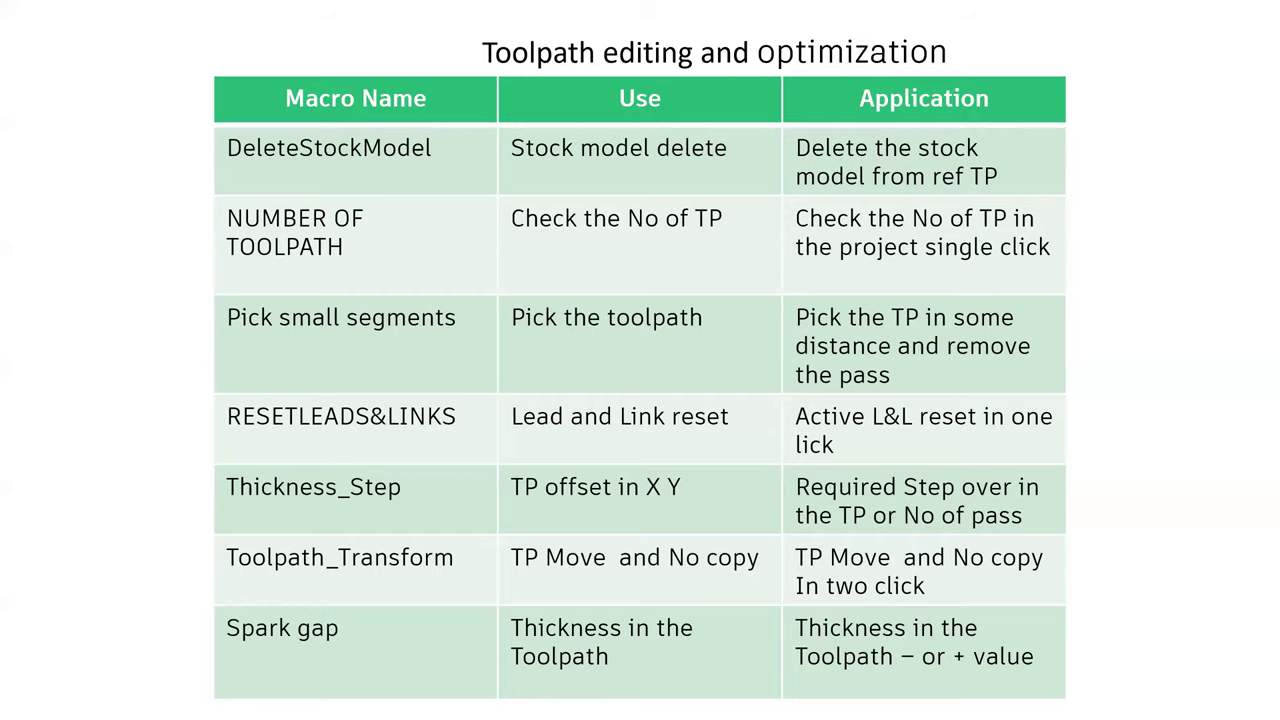
key(Right)
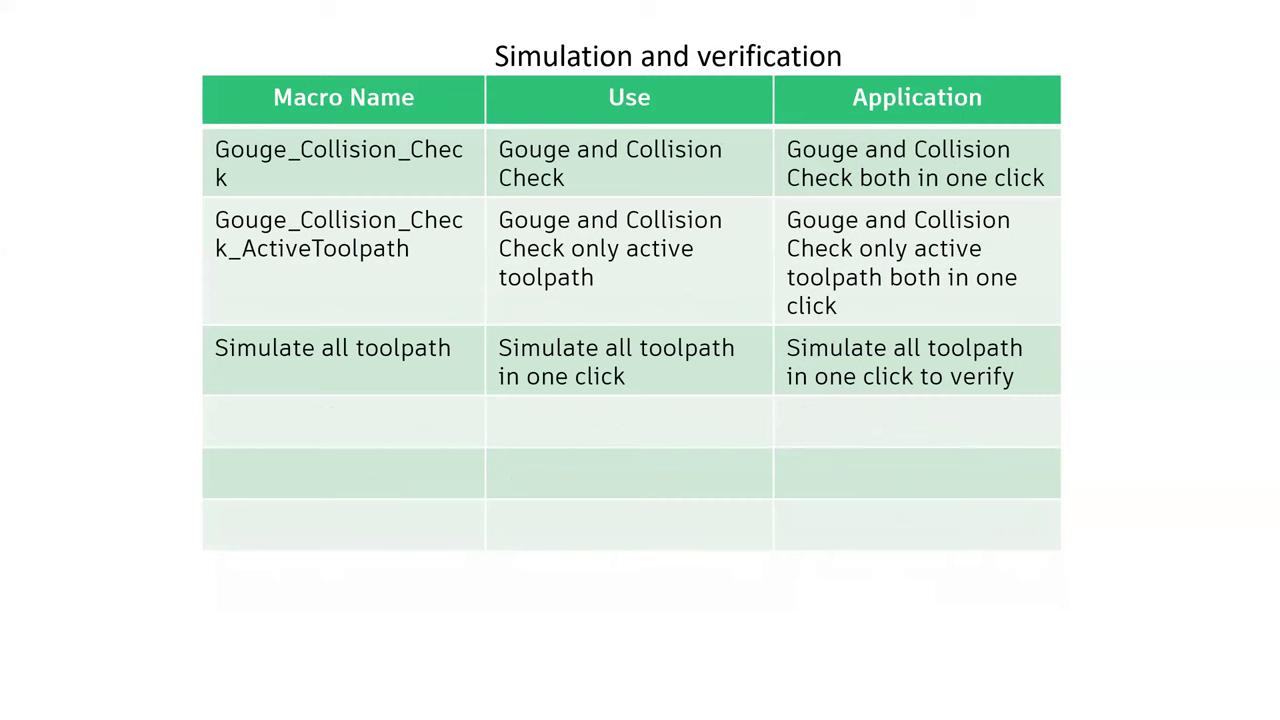
Switch to the PowerMill window with the Patterns_U_V project, activate drilling toolpath 1_100_DRILL_D2.0R0.0, and display the simulation and verification macros
key(alt+Tab)
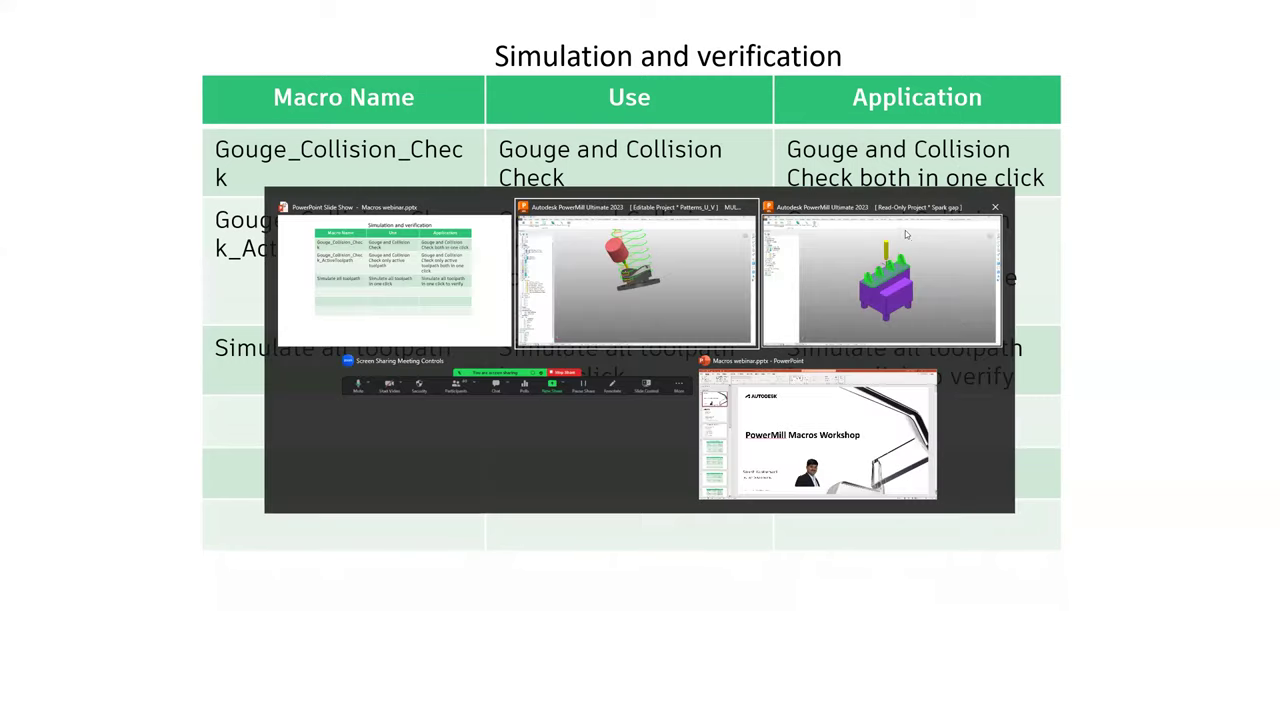
click(667, 297)
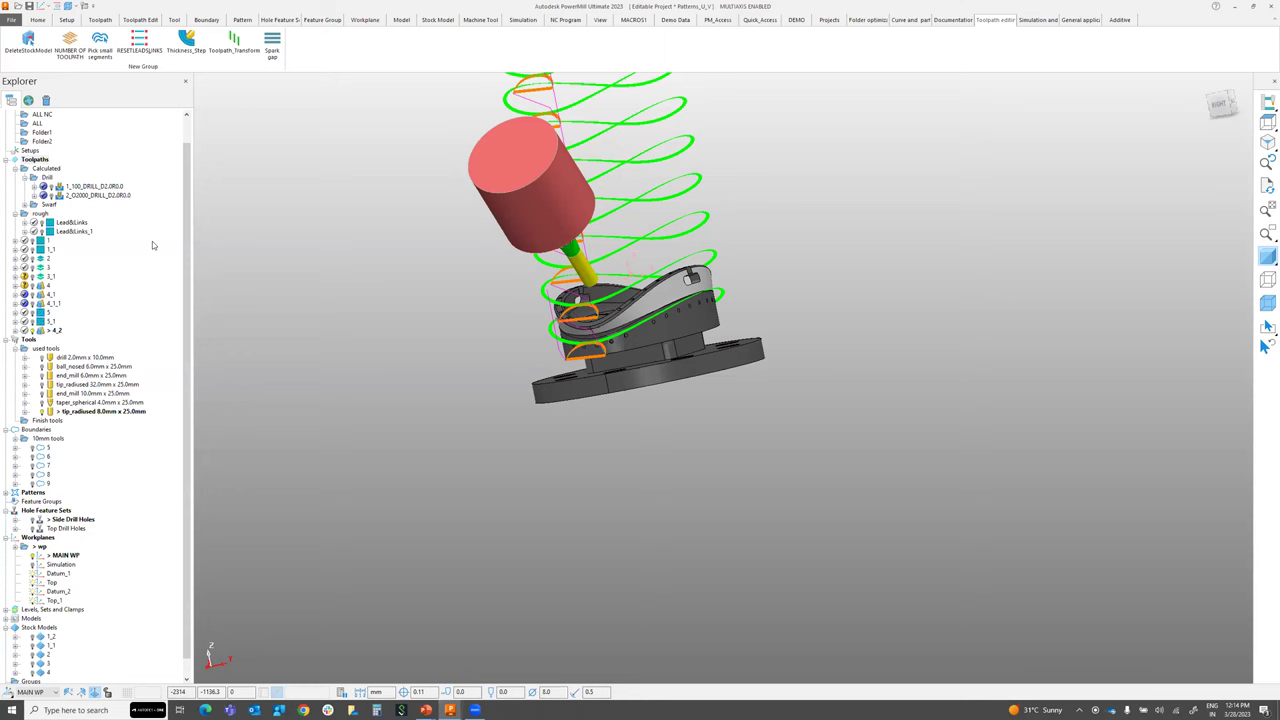
click(64, 186)
double_click(64, 186)
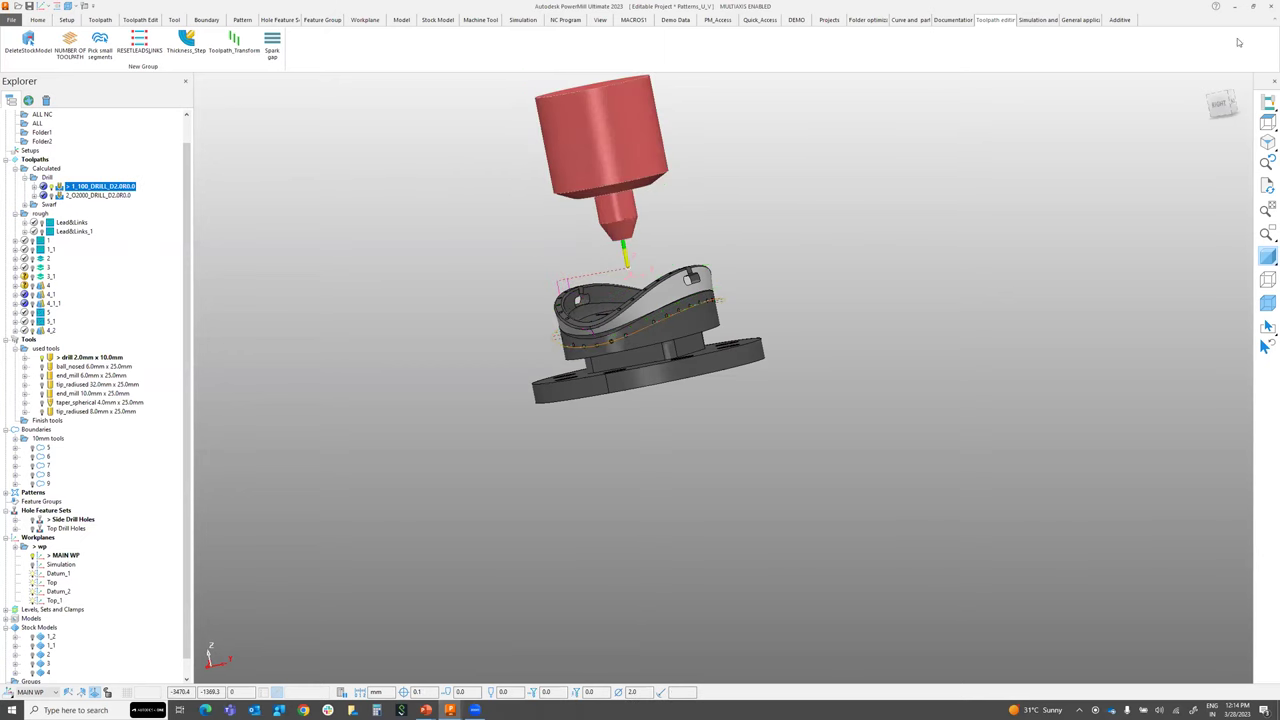
click(1038, 22)
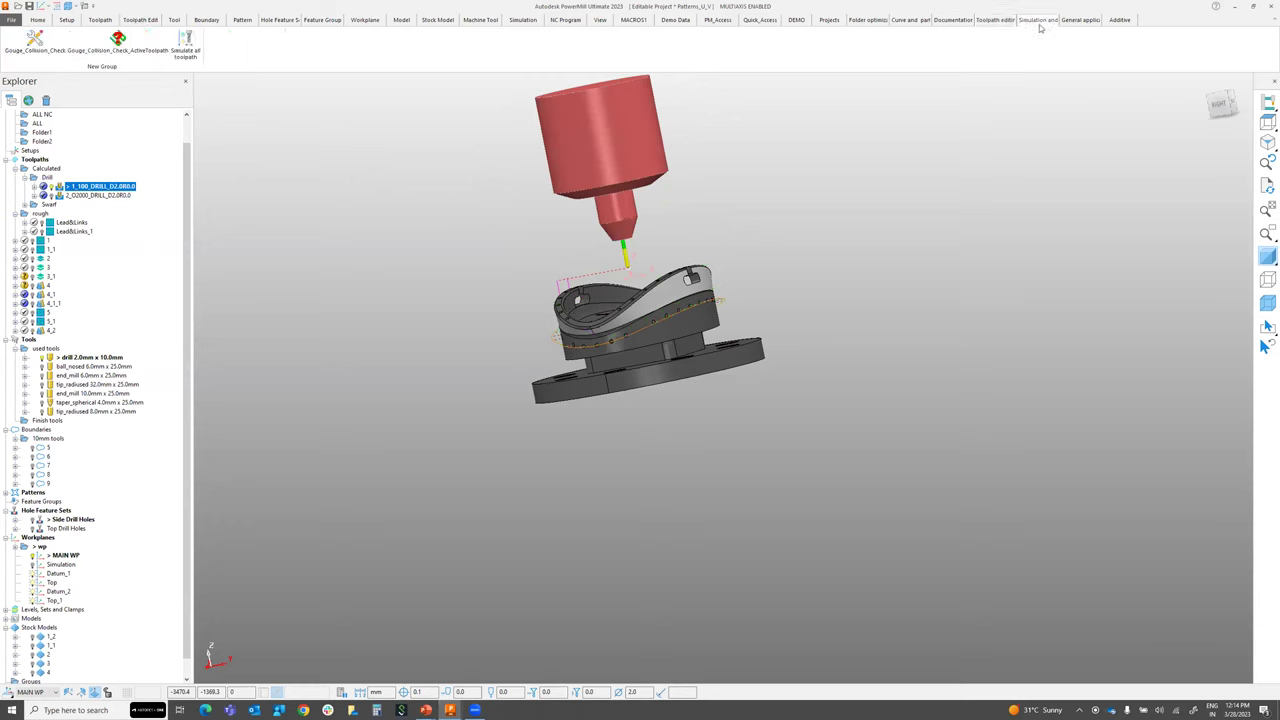
Run the Gouge_Collision_Check macro on all toolpaths with a tool holder clearance of 1 and a tool shank clearance of 1
click(43, 54)
click(37, 48)
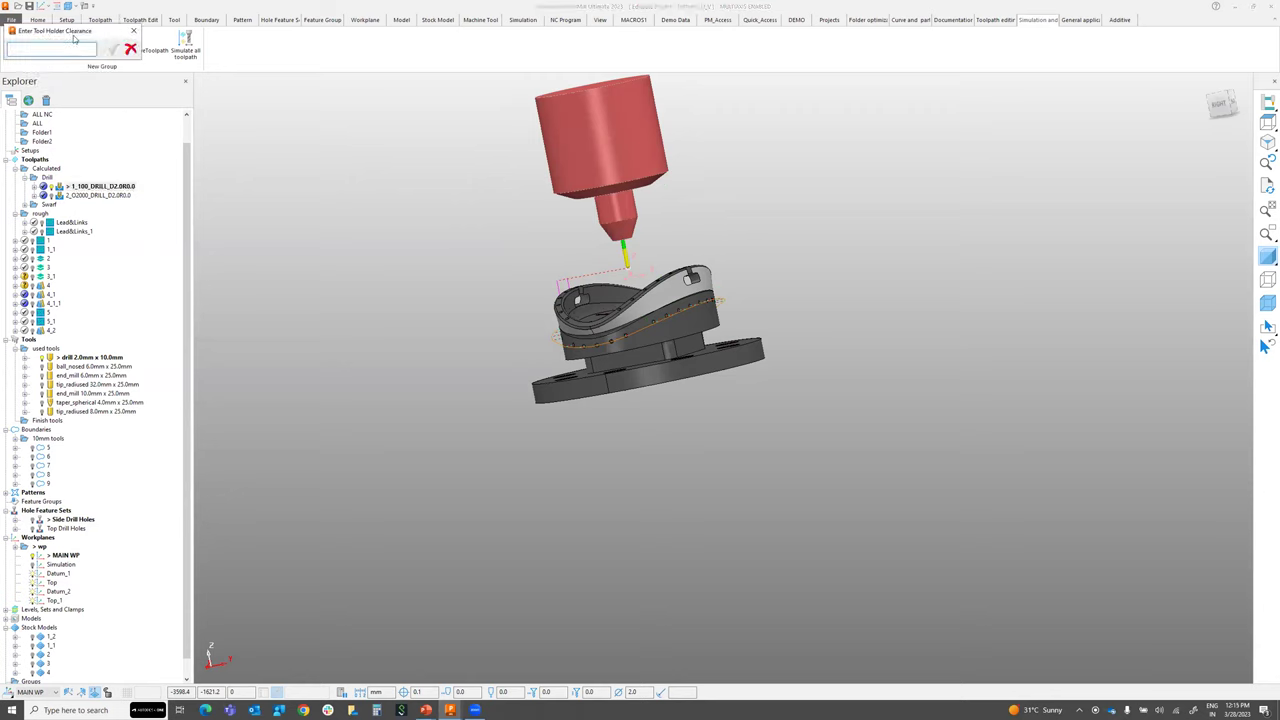
text(1)
key(Return)
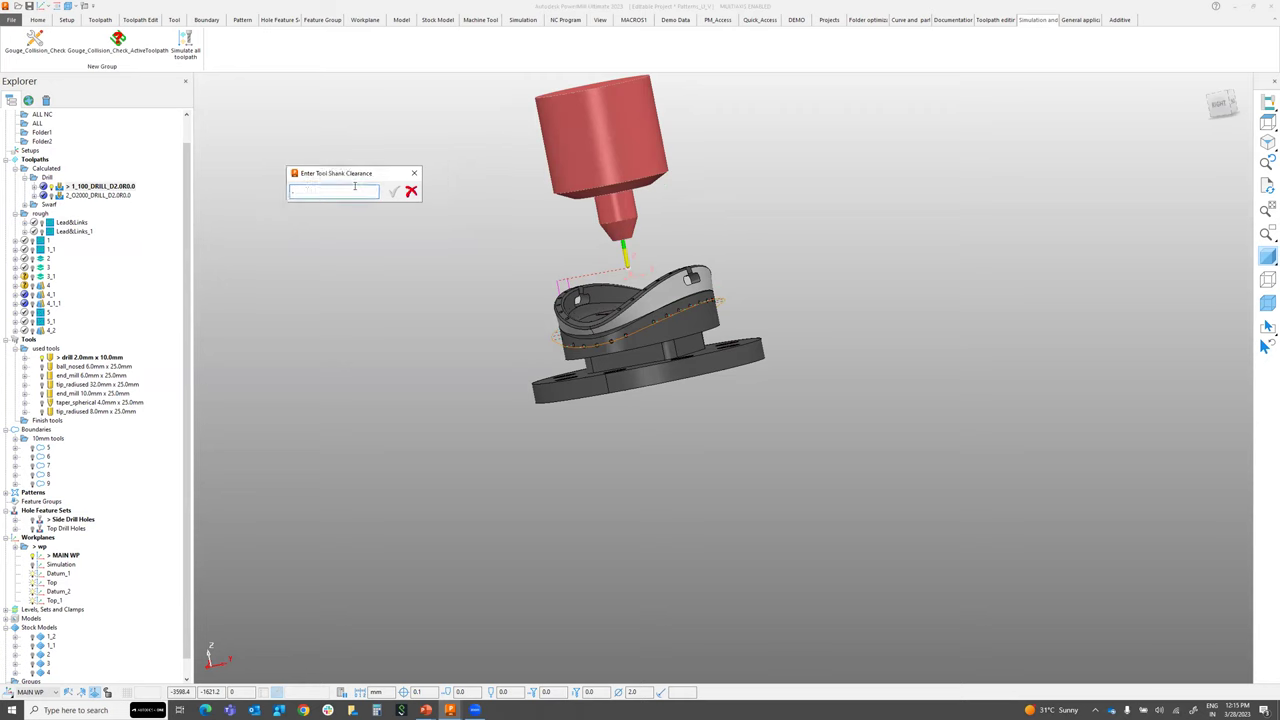
text(1)
key(Return)
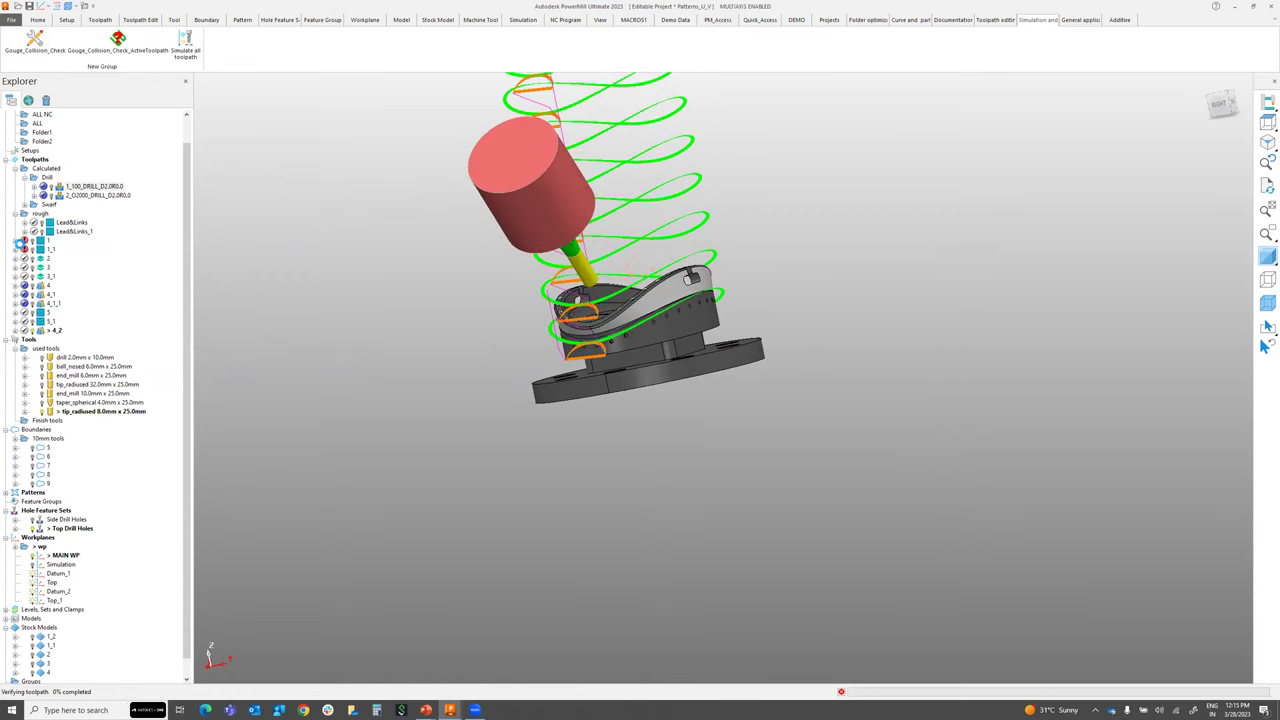
mouse_move(22, 249)
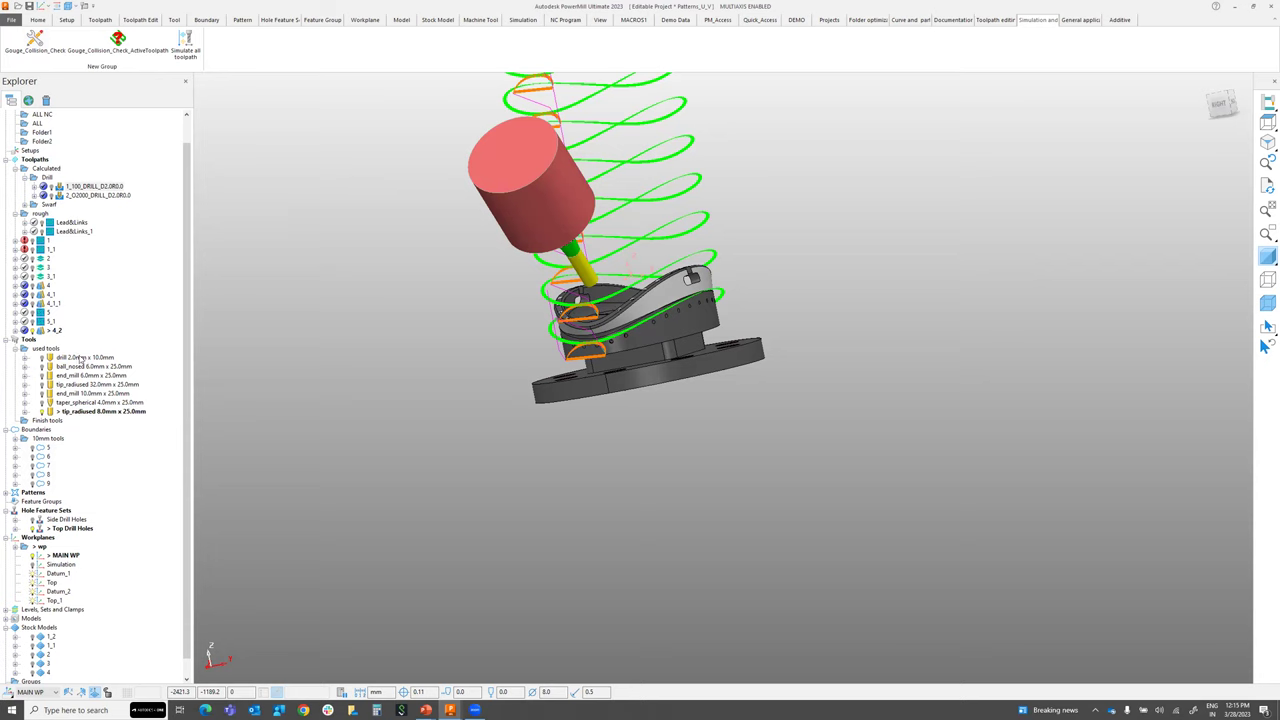
Examine the collision and gouge check options in the standard Toolpath Verification dialog, close it unapplied, and redisplay the simulation macros
mouse_move(80, 360)
right_click(113, 188)
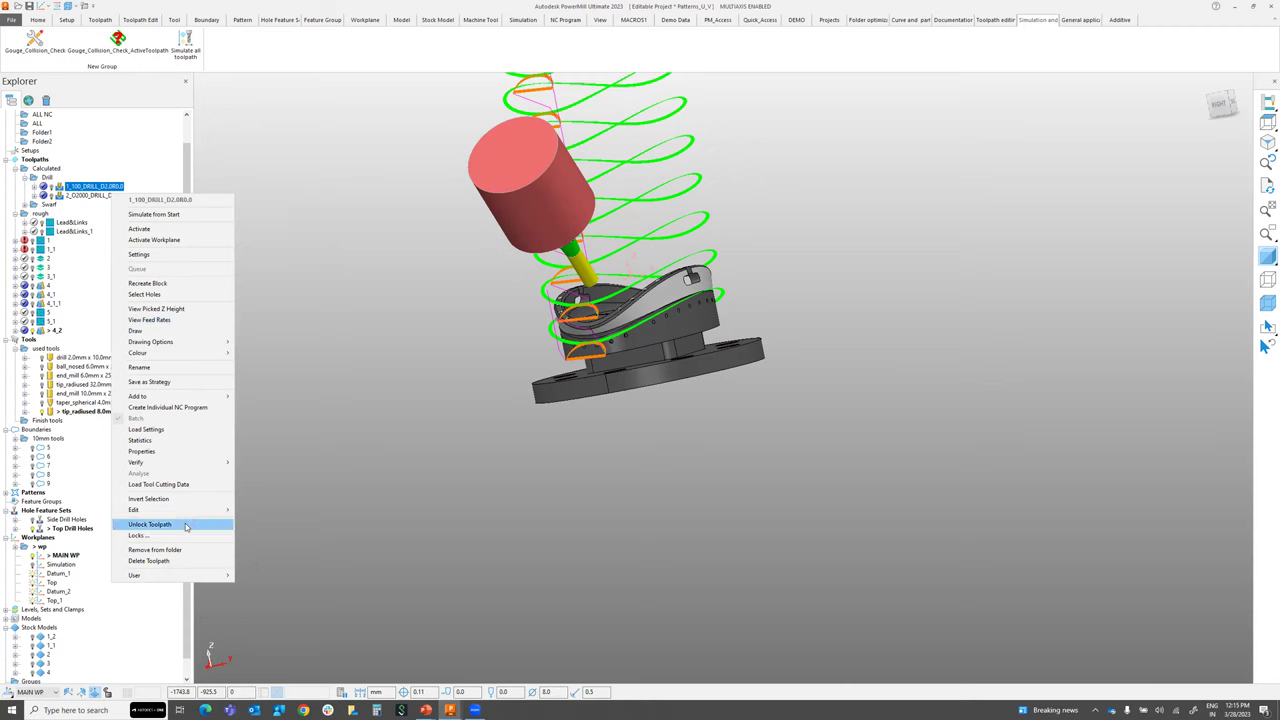
mouse_move(202, 512)
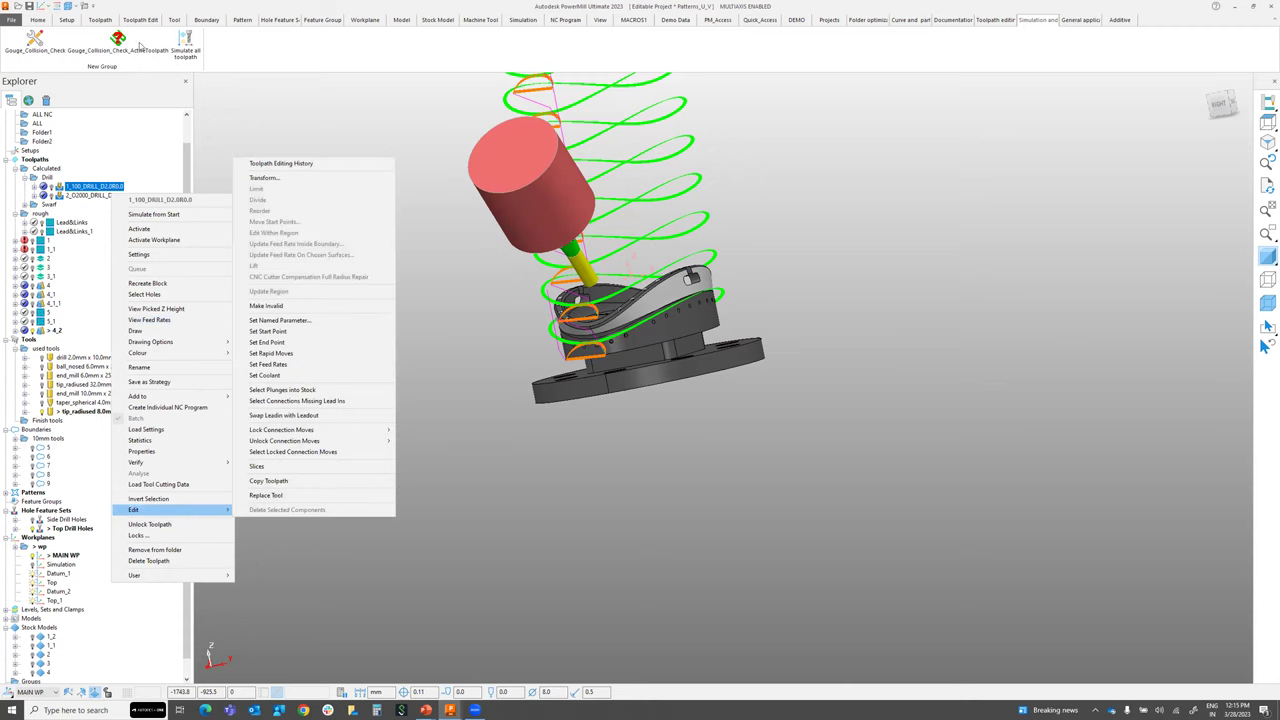
click(484, 20)
click(37, 20)
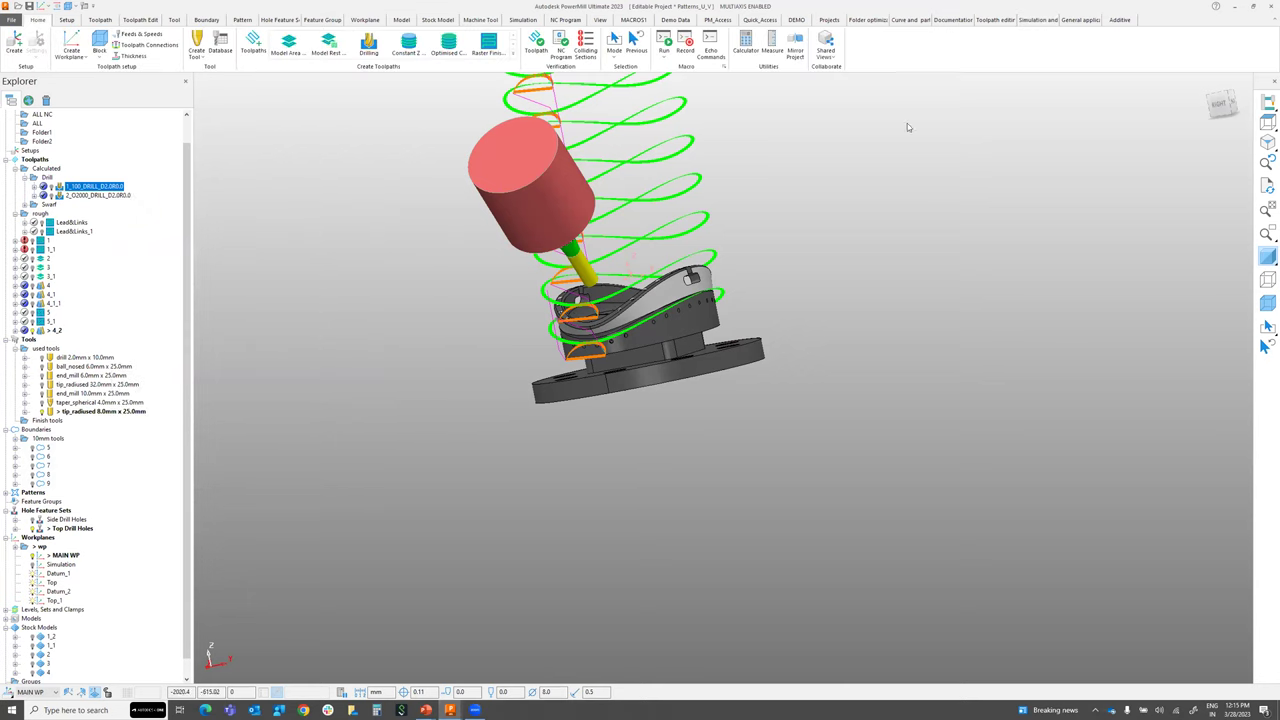
click(537, 47)
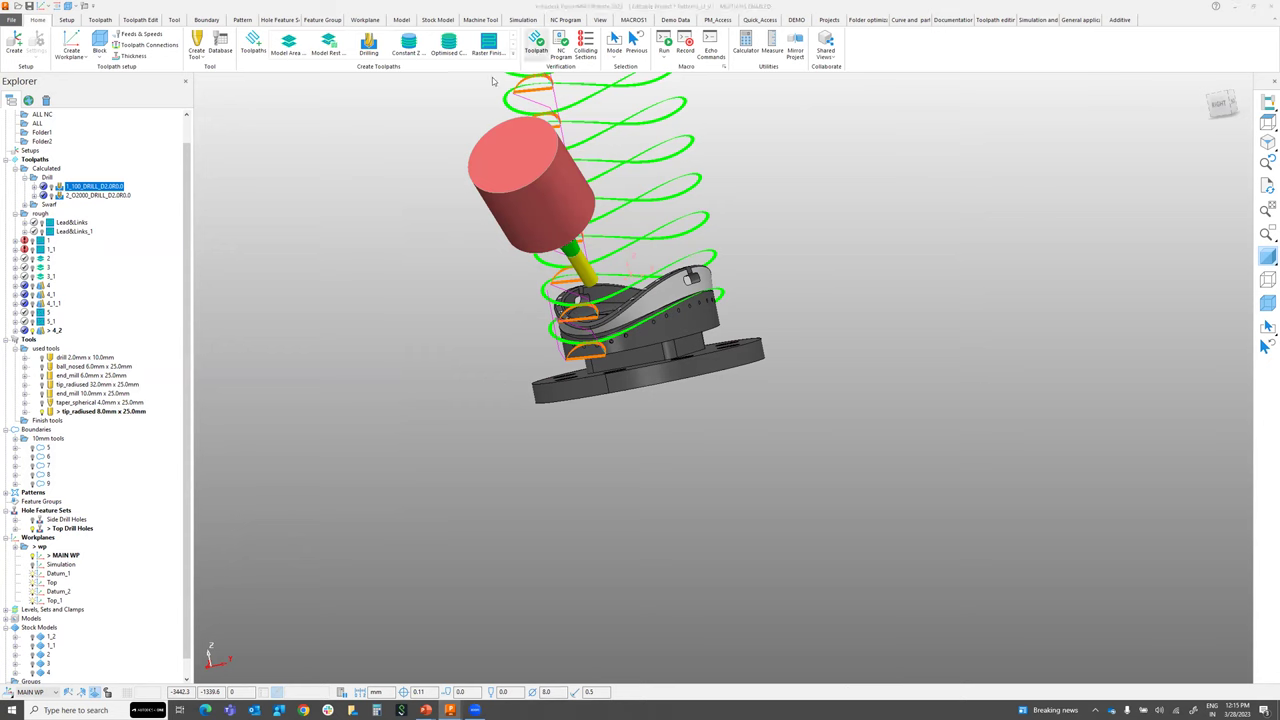
click(320, 90)
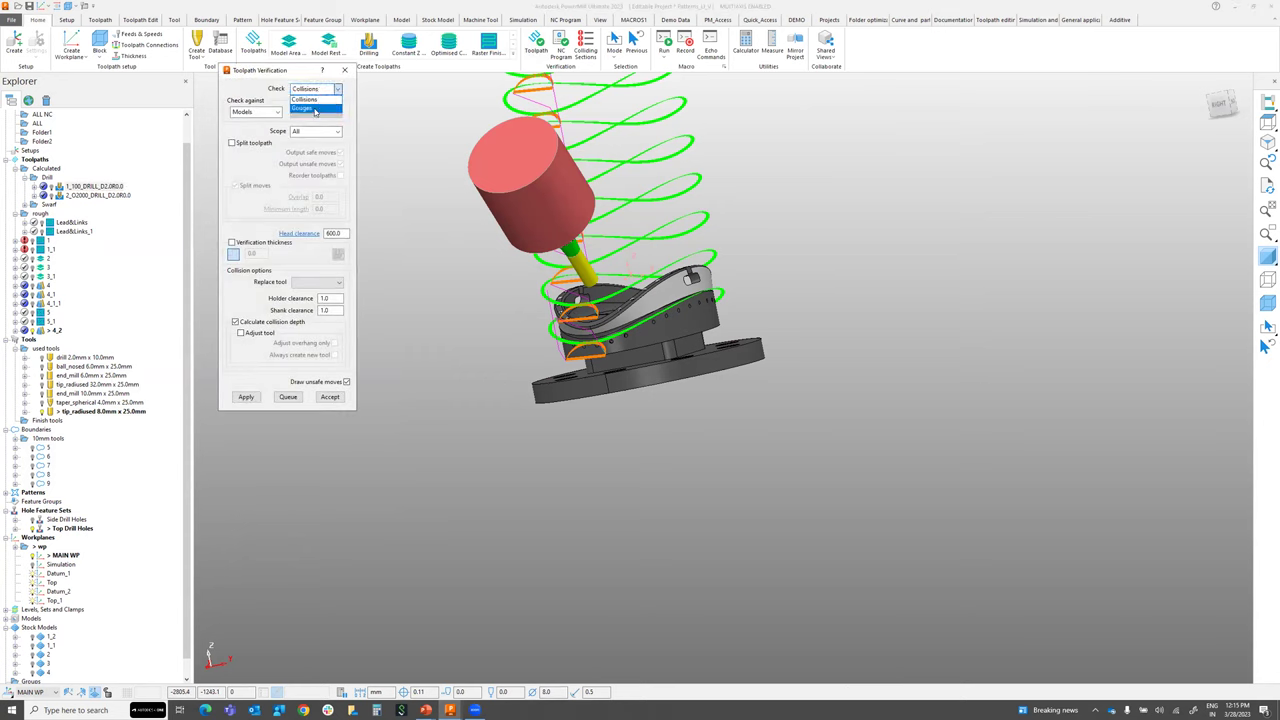
click(347, 73)
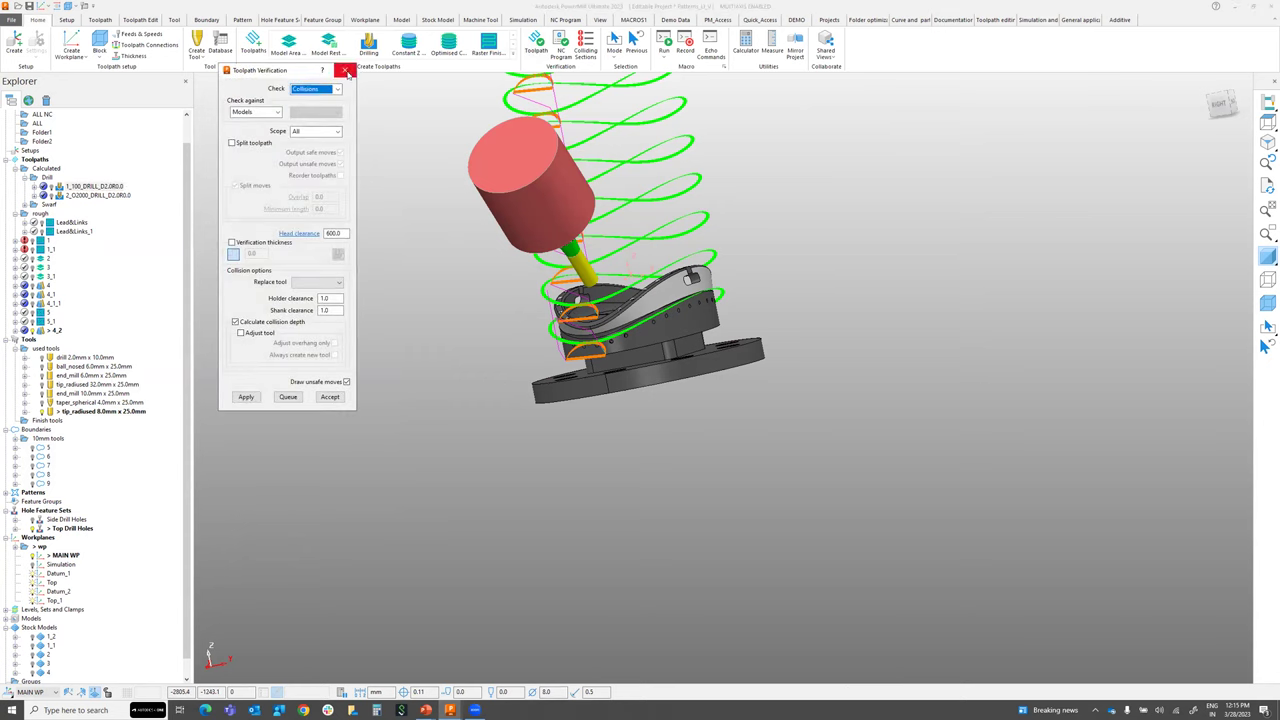
click(347, 73)
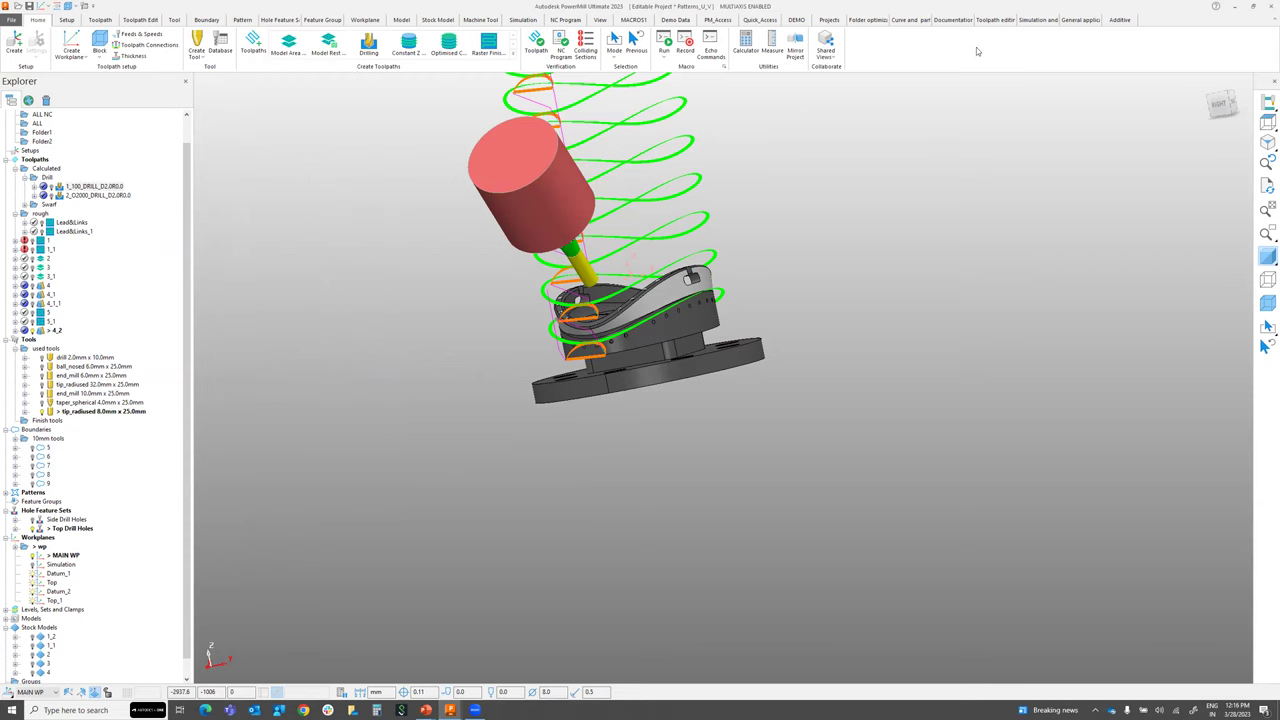
click(1033, 20)
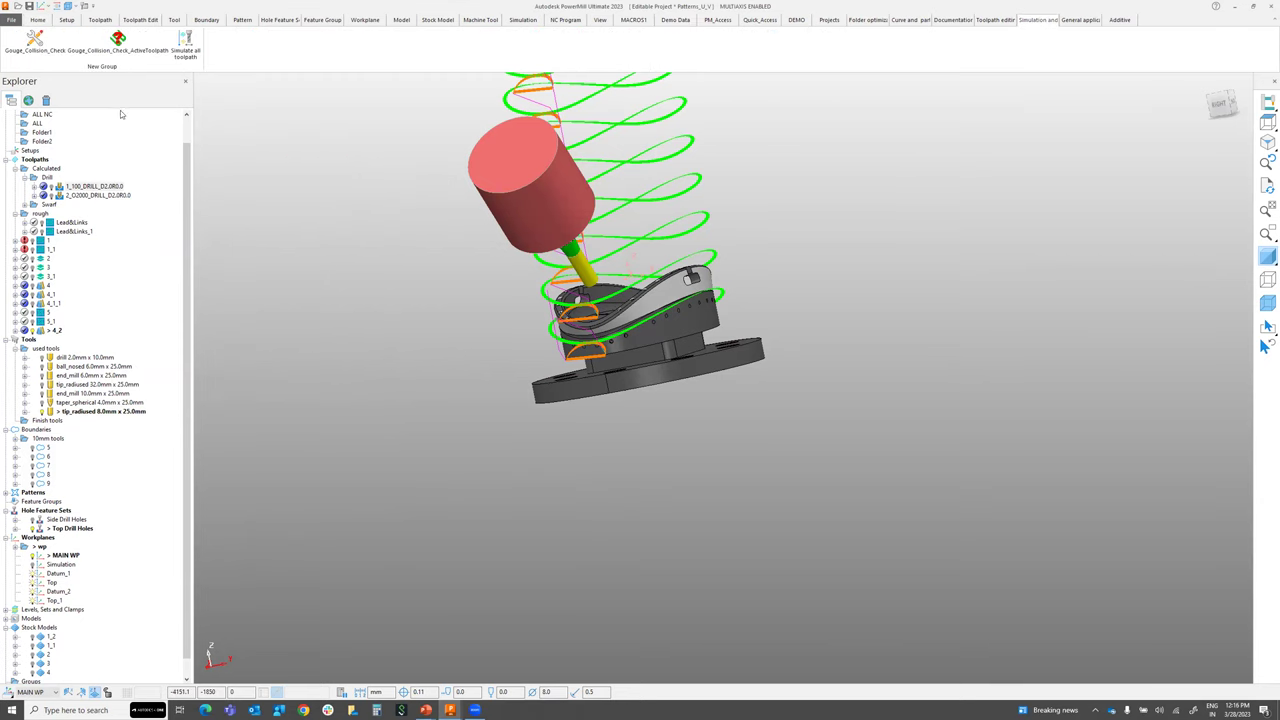
Reopen the settings of raster finishing toolpath 1, set its tolerance to 0.11, and recalculate it
click(35, 42)
right_click(46, 243)
click(79, 311)
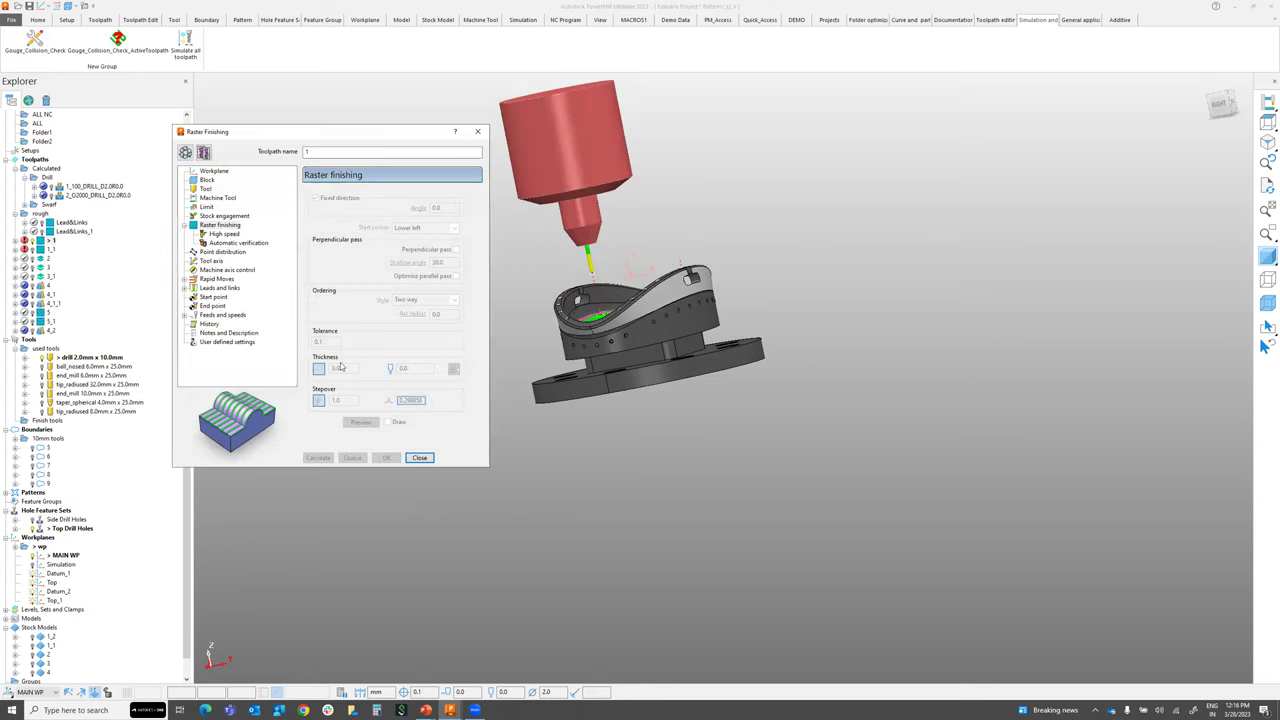
click(185, 152)
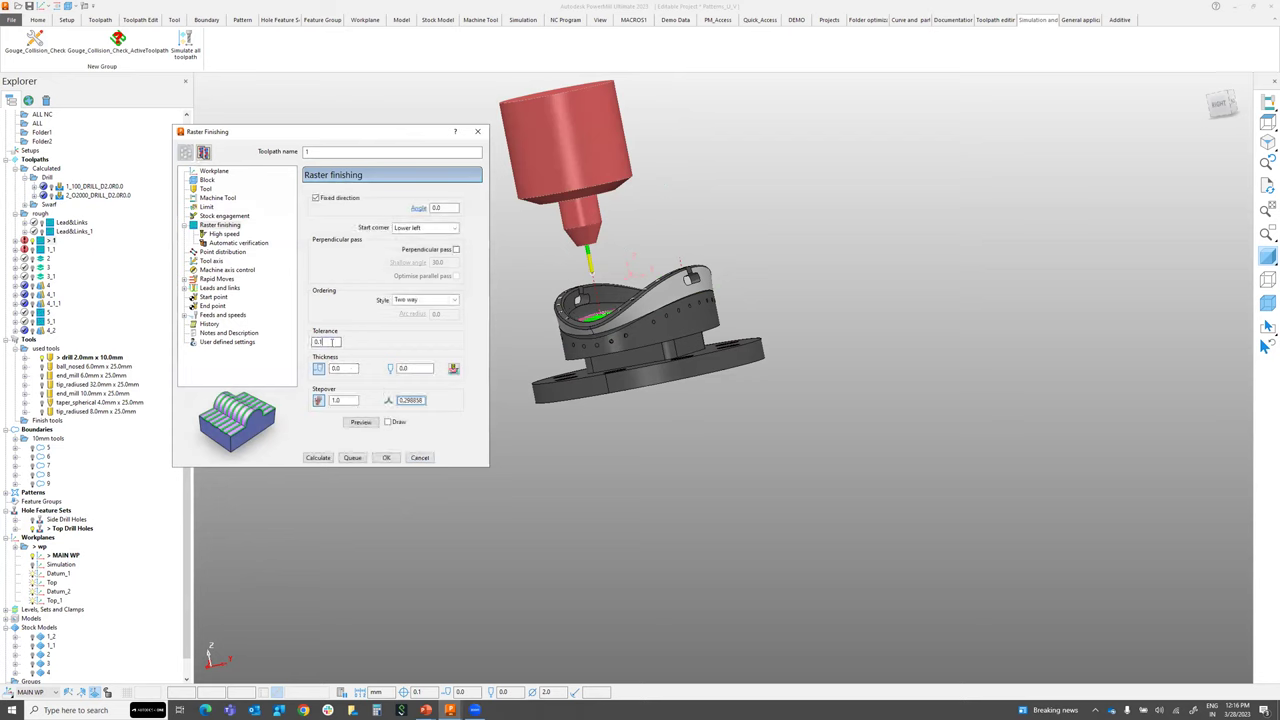
click(318, 458)
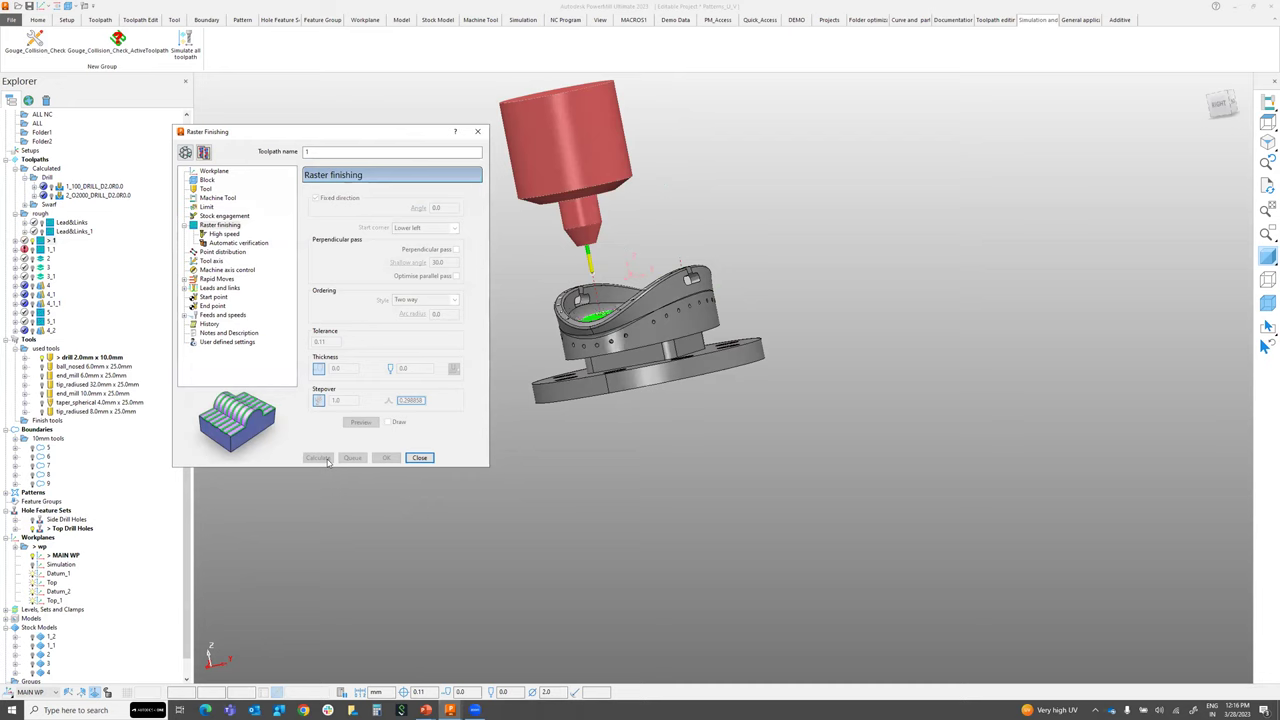
click(419, 458)
middle_drag(721, 240, 425, 405)
scroll(660, 345, up, 3)
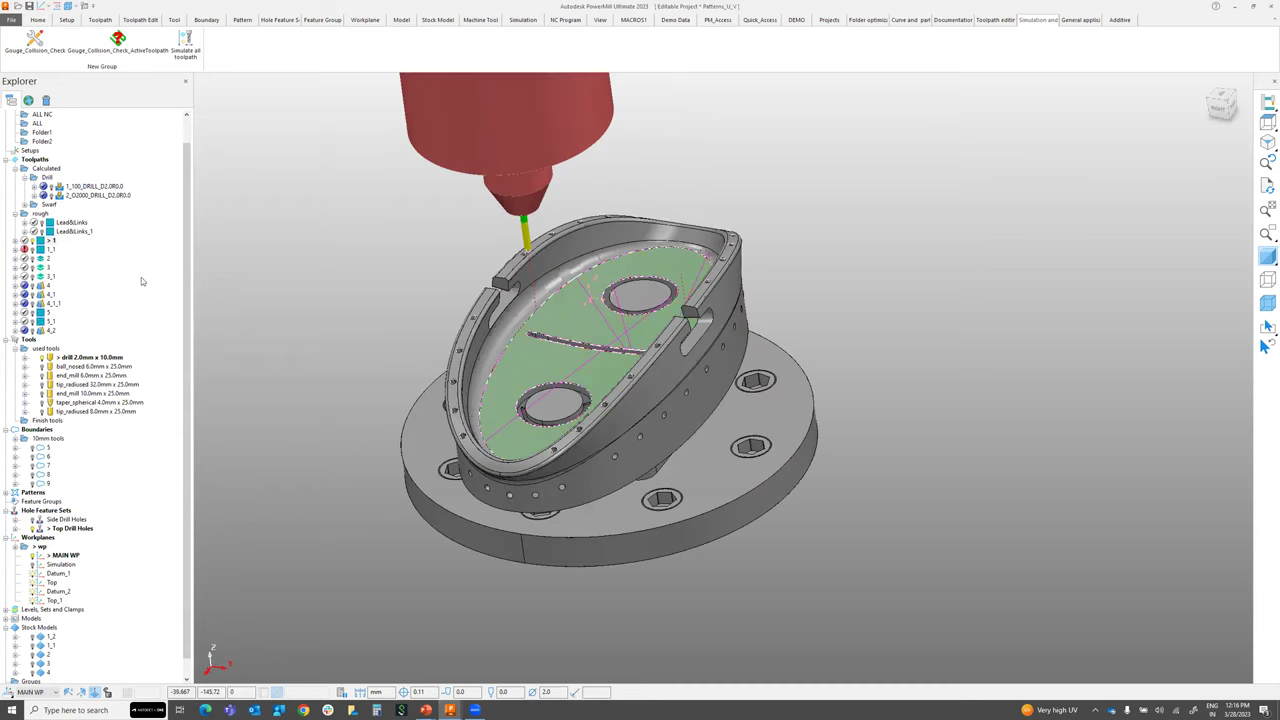
Run the Gouge_Collision_Check_ActiveToolpath macro on toolpath 1 with tool holder and shank clearances of 1, and inspect the checked toolpath on the model
click(118, 45)
drag(126, 33, 357, 179)
text(1)
key(Return)
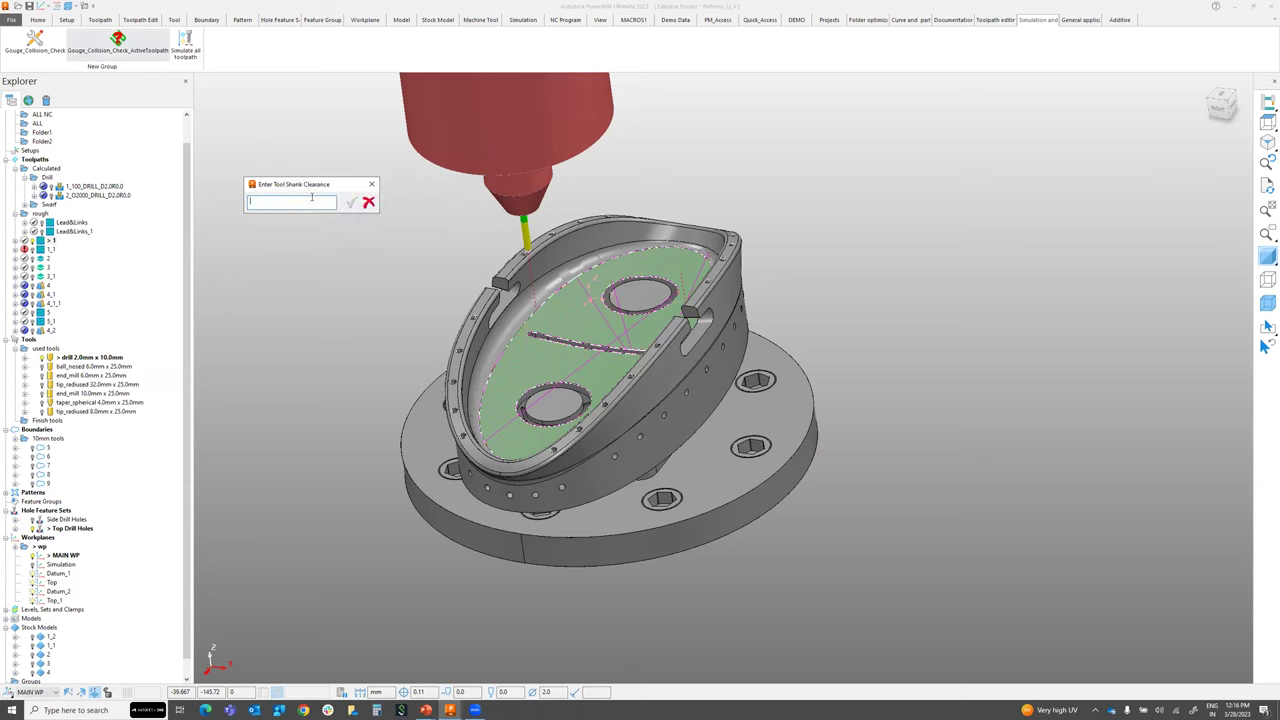
text(1)
key(Return)
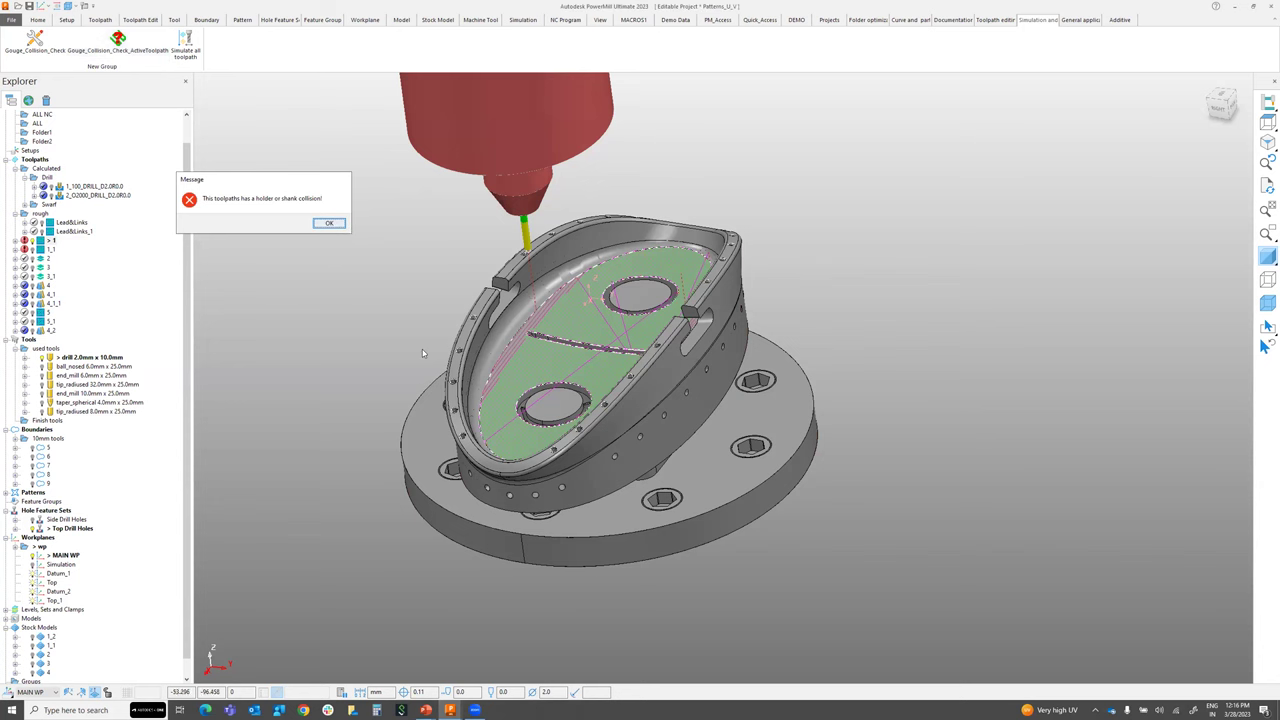
click(329, 222)
scroll(670, 405, up, 5)
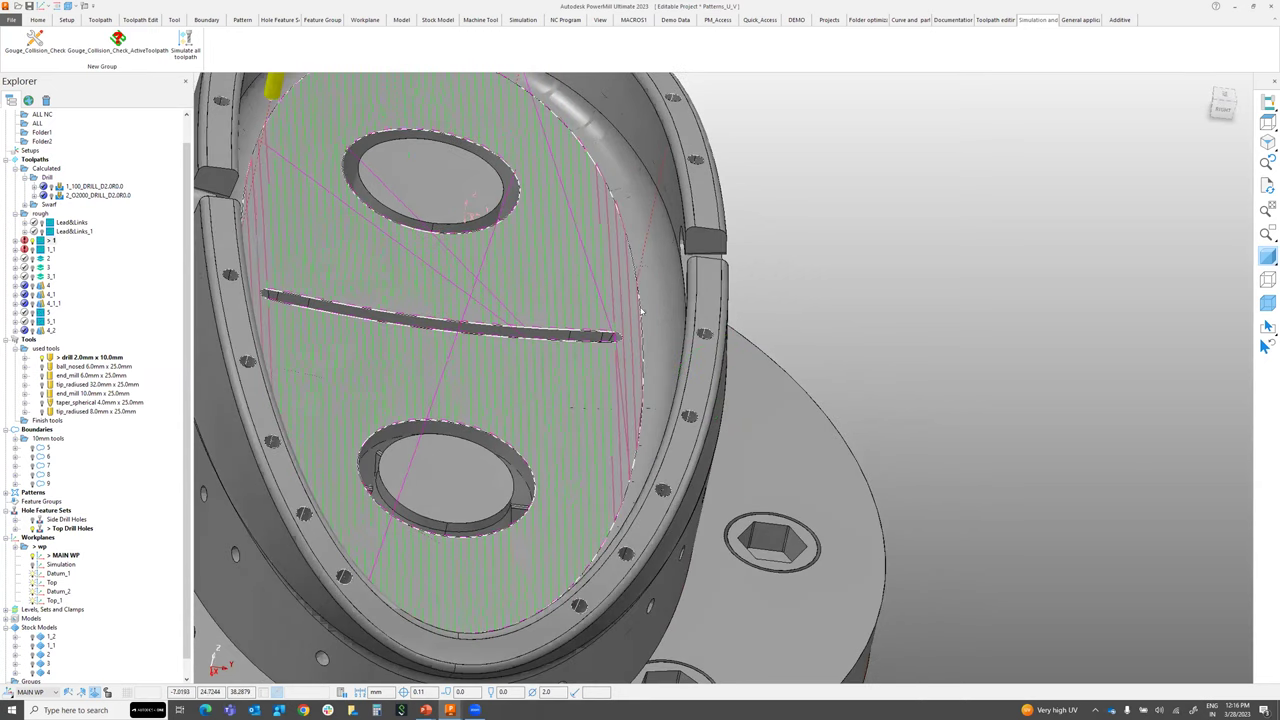
scroll(618, 300, down, 4)
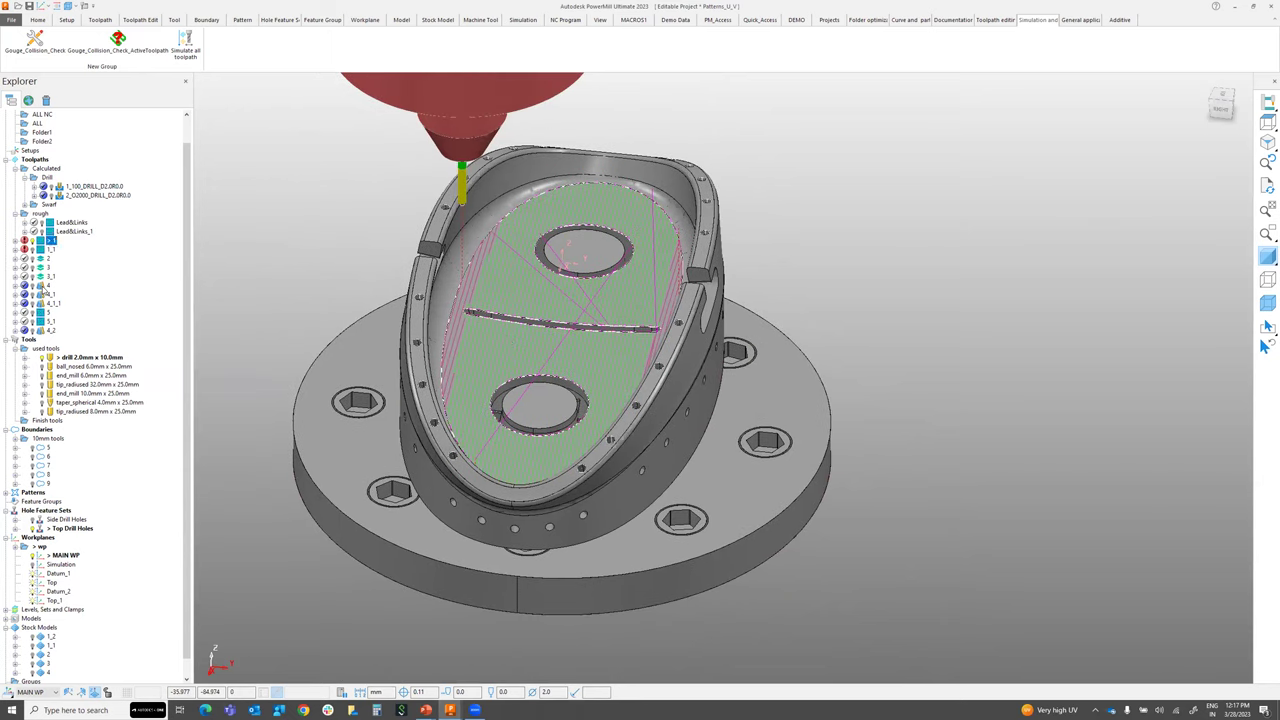
Activate toolpath 4 and run the Gouge_Collision_Check_ActiveToolpath macro with a tool holder clearance of 1 and a tool shank clearance of 0
double_click(46, 287)
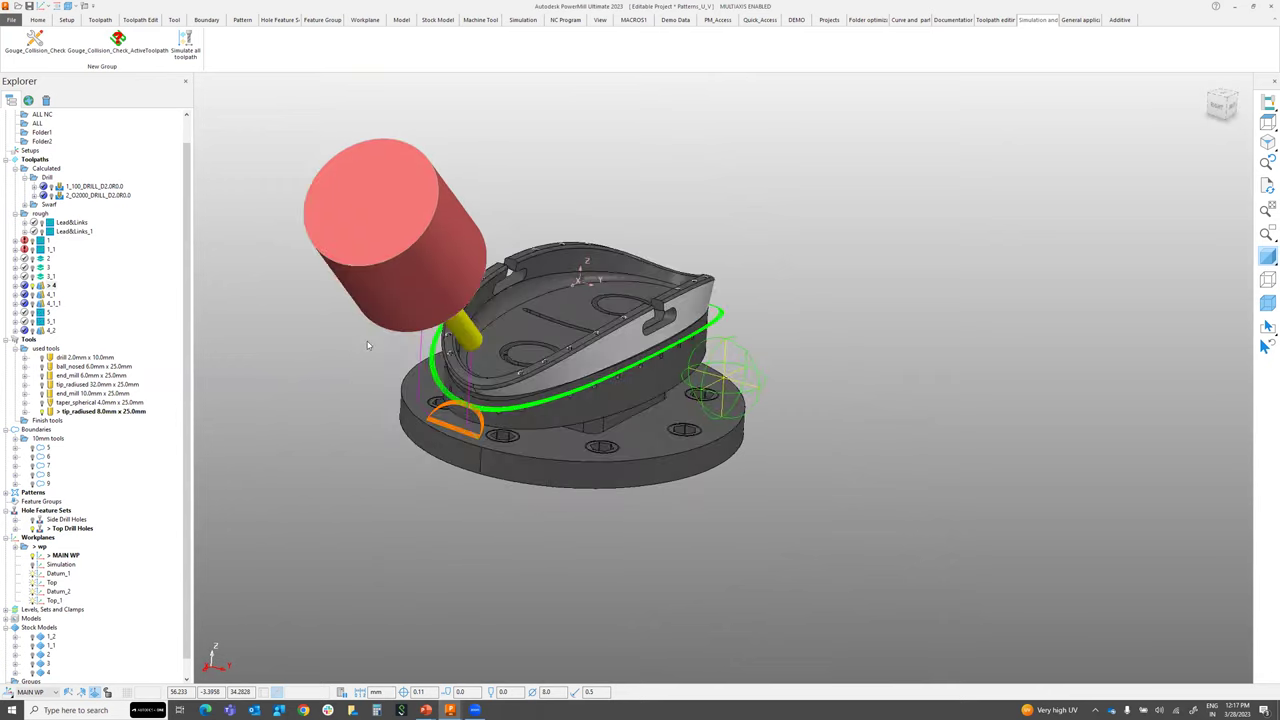
click(119, 44)
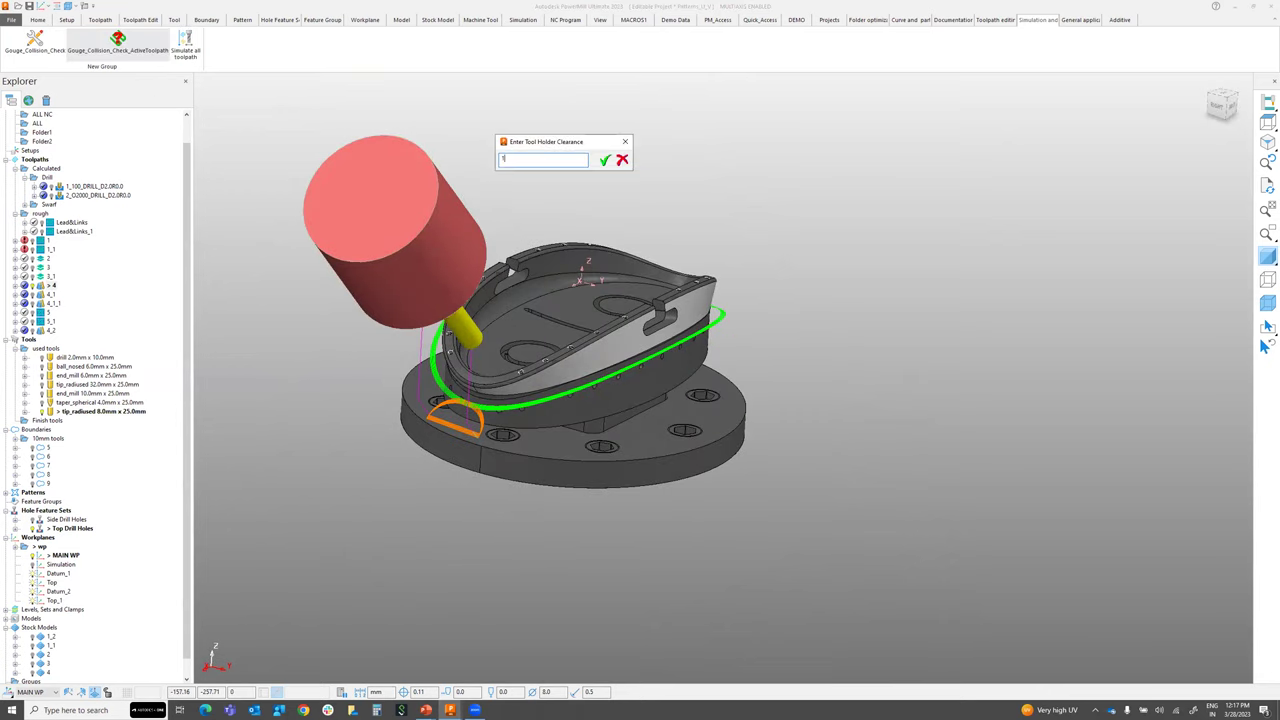
key(Return)
text(0)
key(Return)
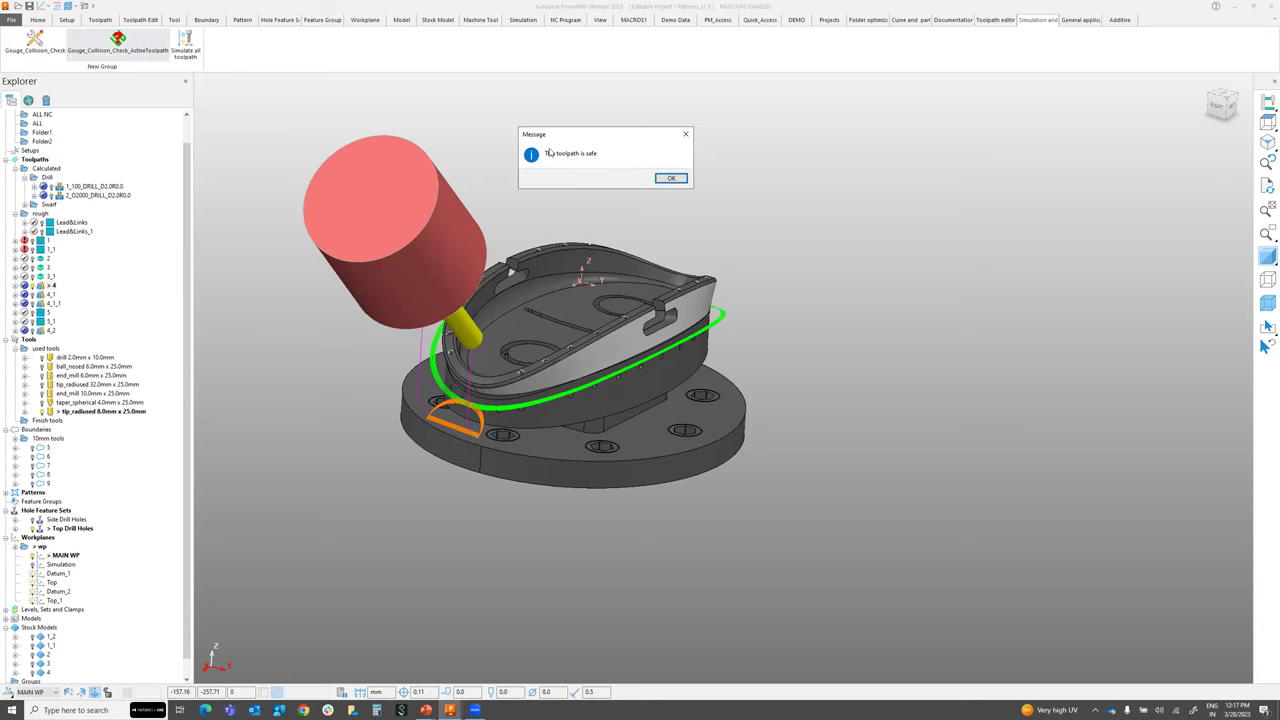
click(669, 179)
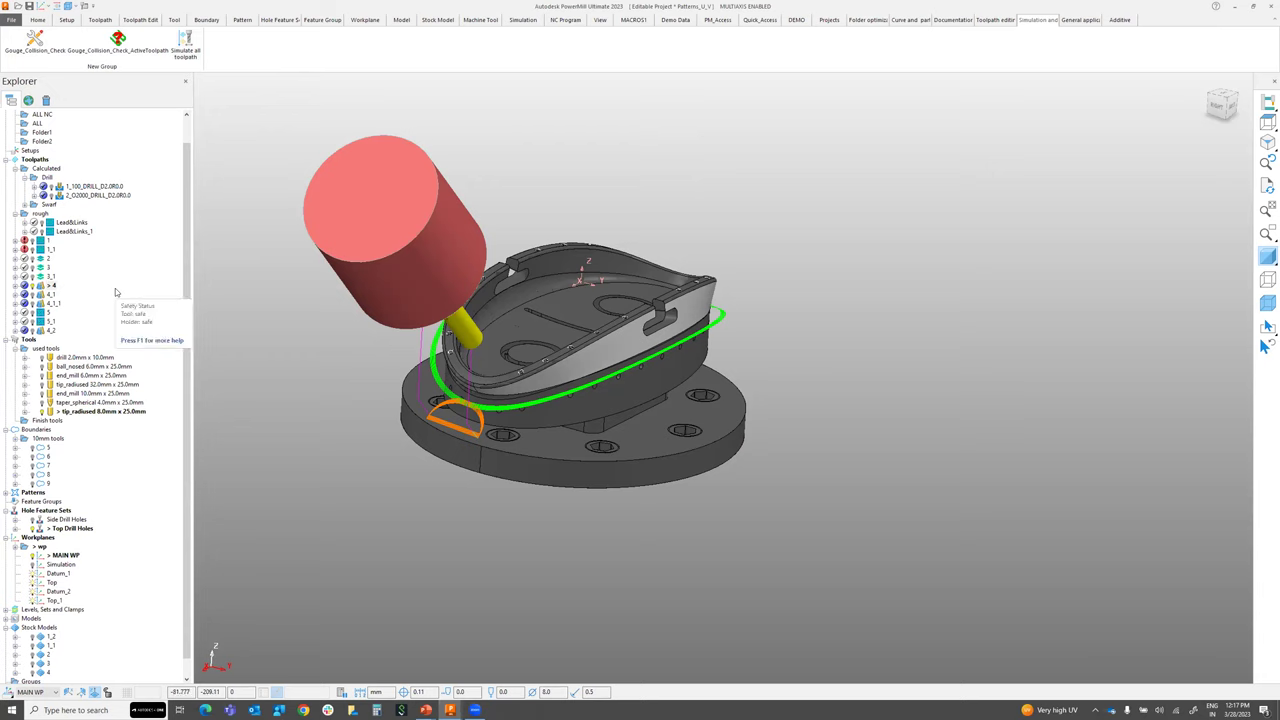
scroll(115, 292, up, 1)
right_click(44, 133)
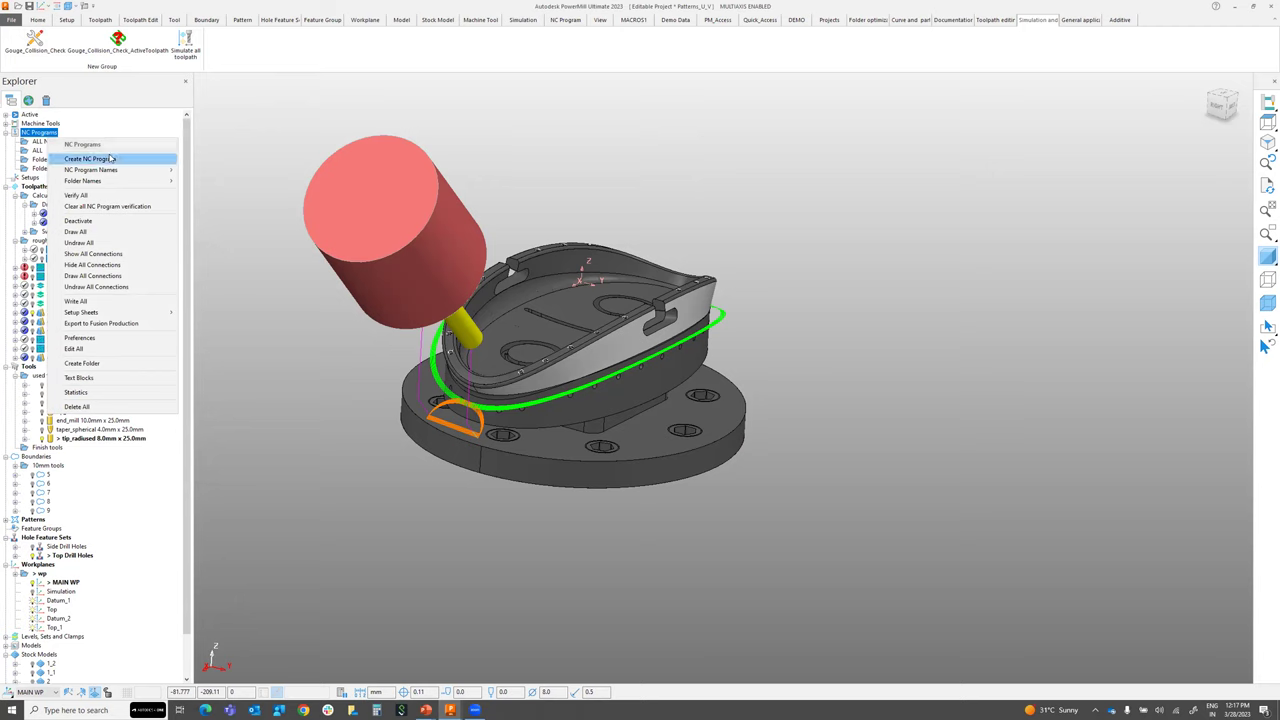
click(339, 121)
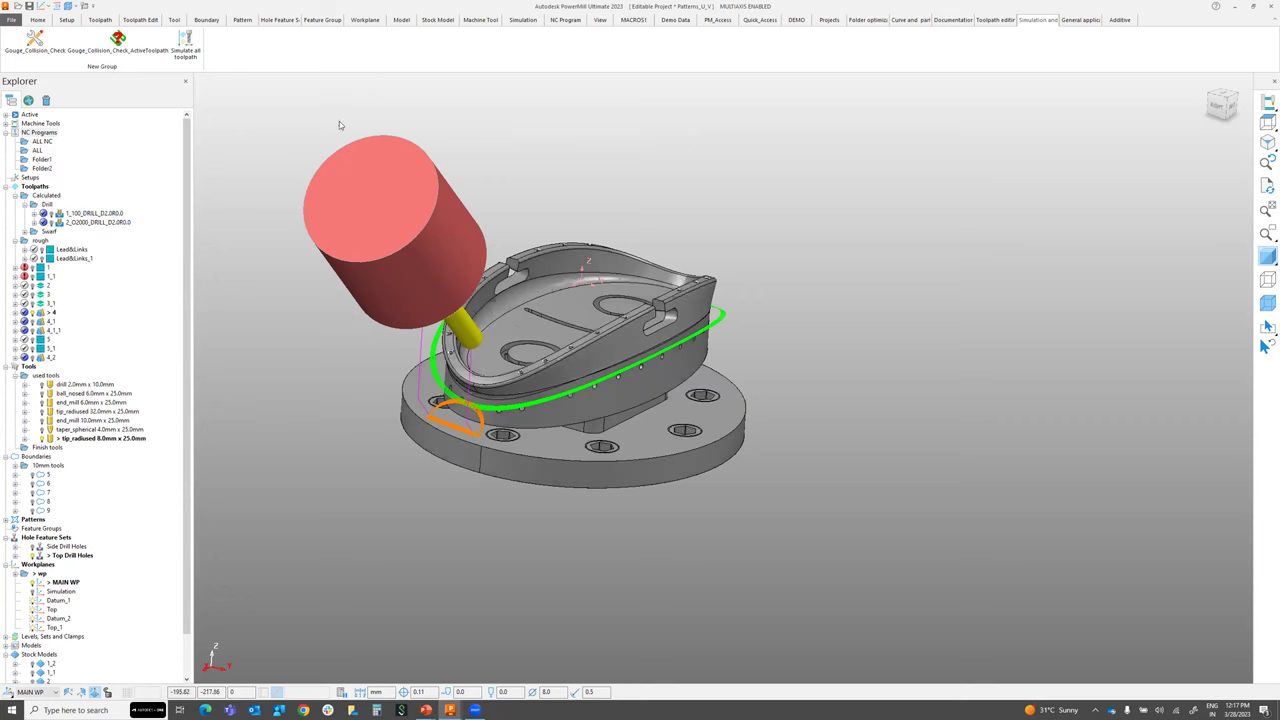
Run the Simulate all toolpath macro on the project's toolpaths
click(185, 50)
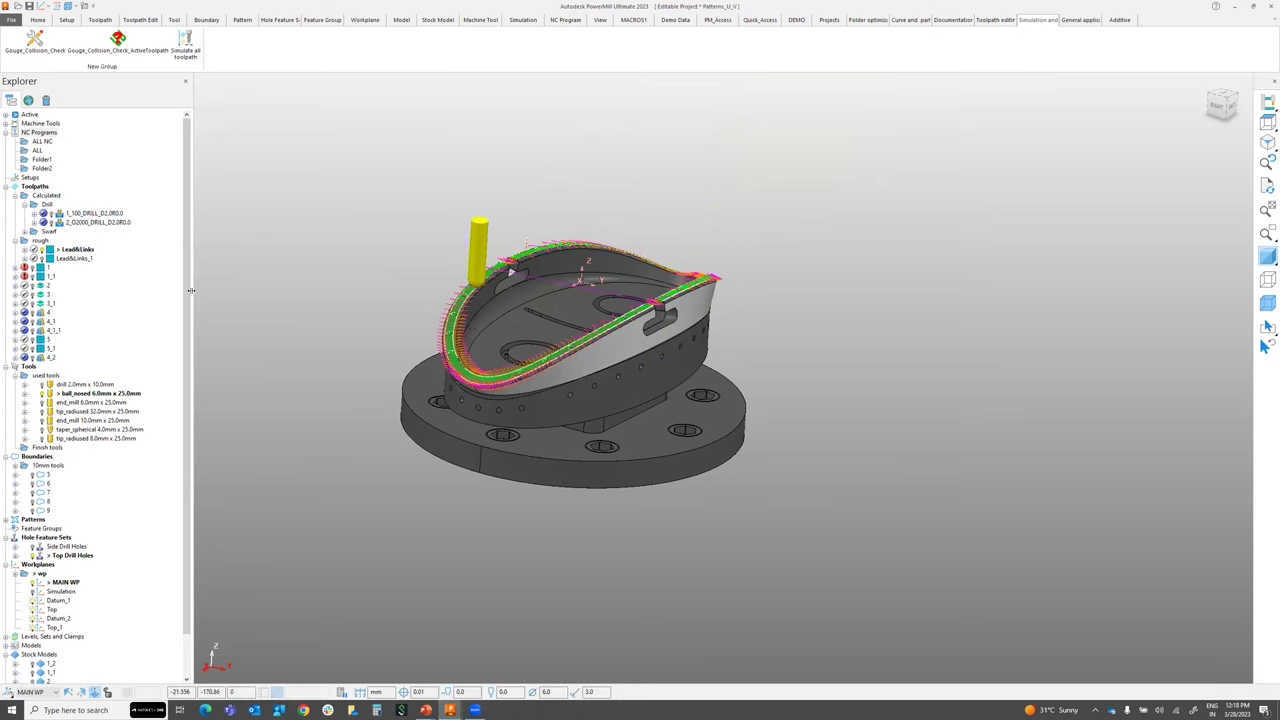
scroll(186, 272, down, 1)
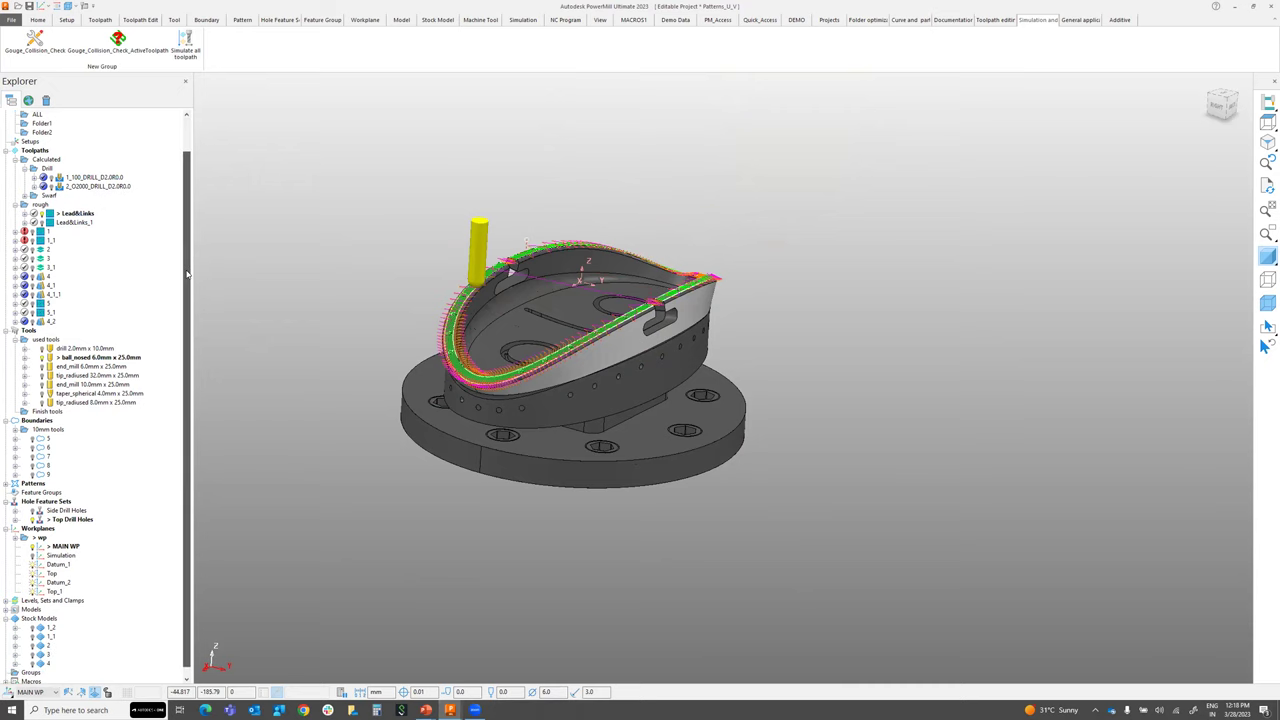
drag(186, 272, 186, 240)
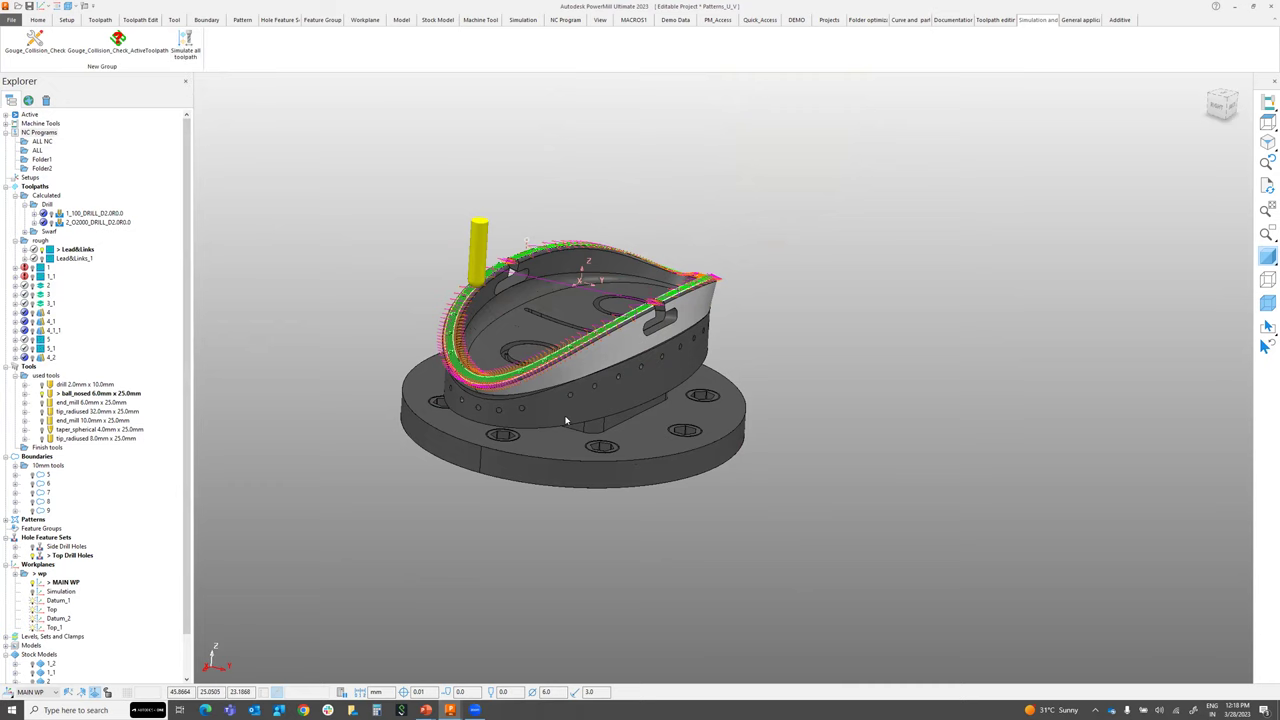
Switch to the PowerPoint slide show and review the Simulation and verification macro table
key(alt+Tab)
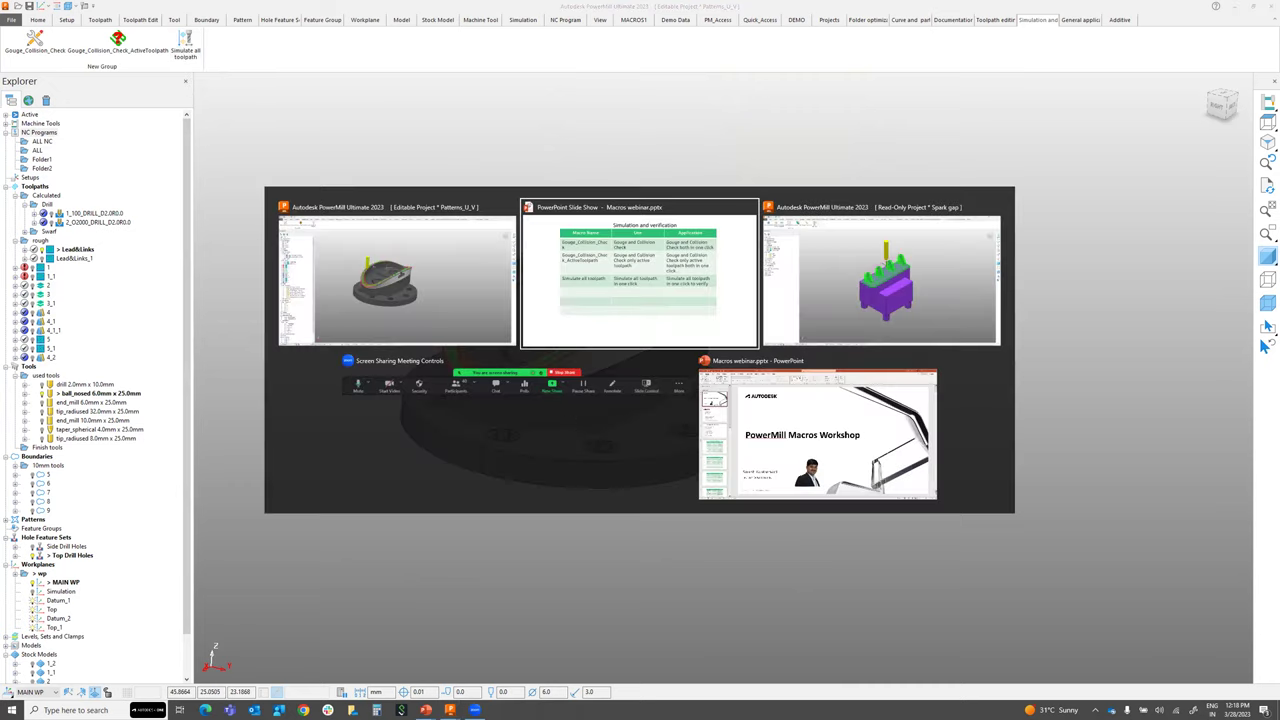
key(Right)
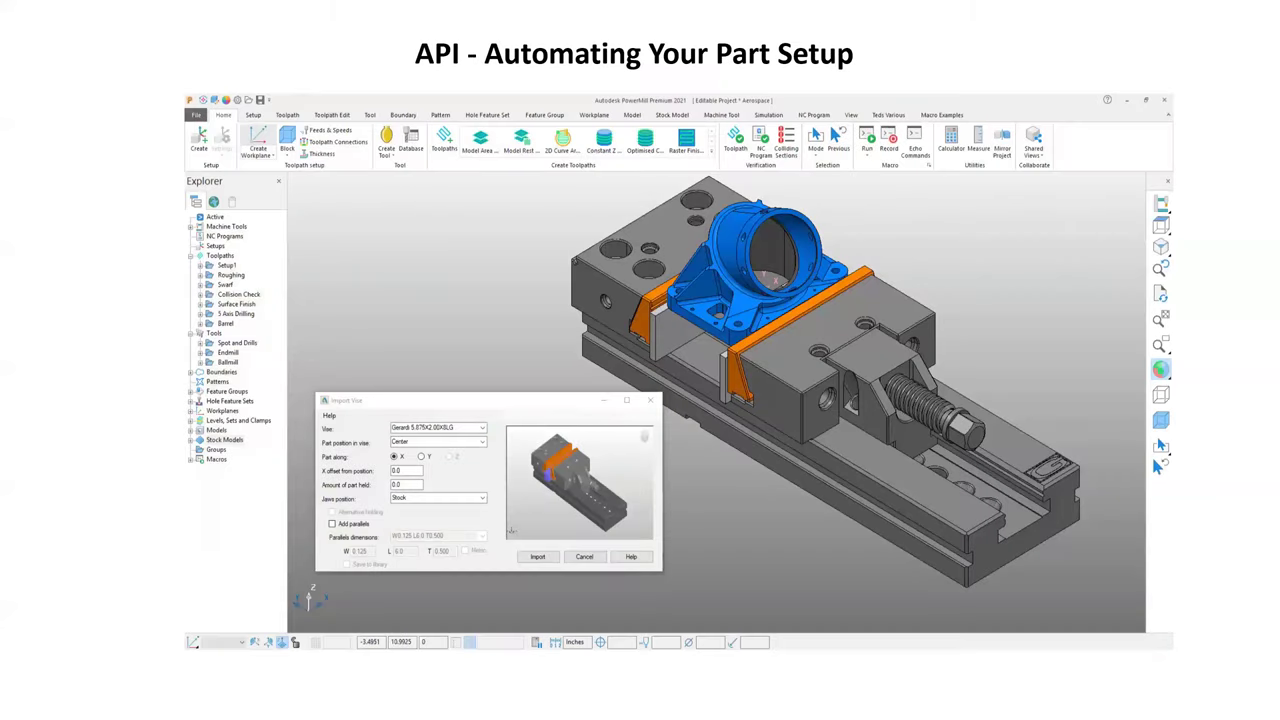
key(Left)
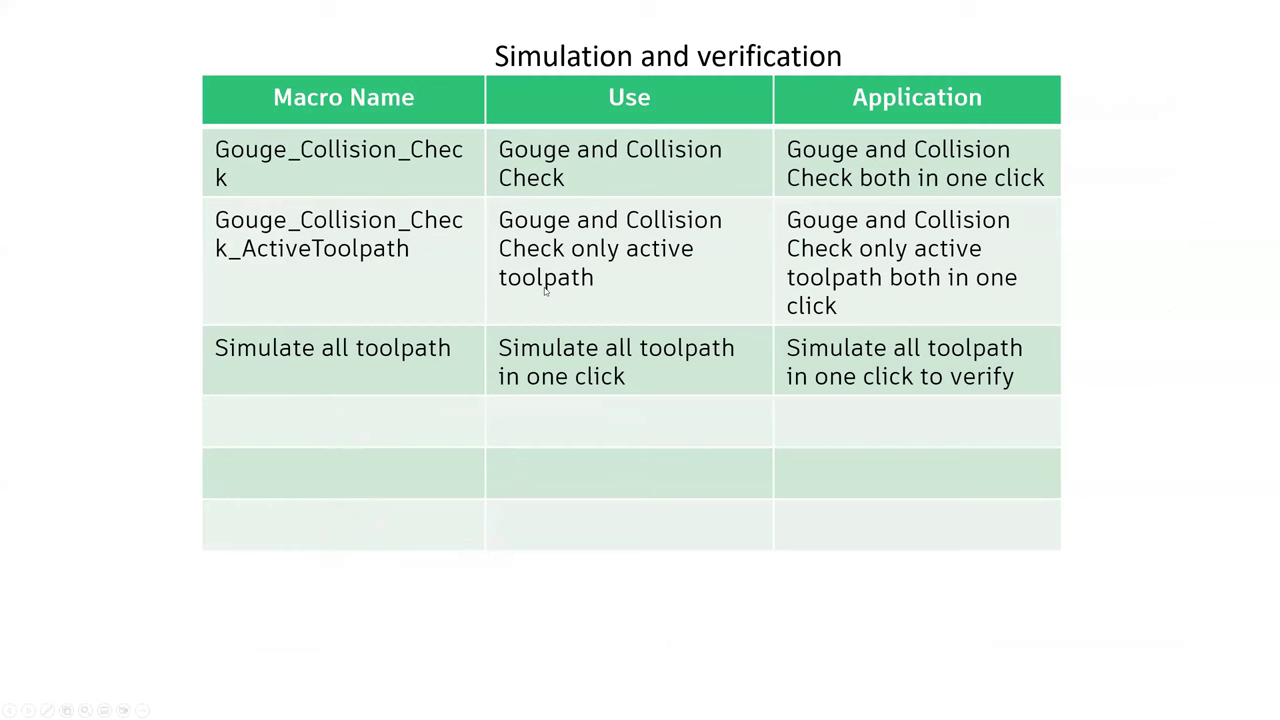
Switch back to the PowerMill Patterns_U_V project, display the general application macros, and activate toolpath 5
key(alt+Tab)
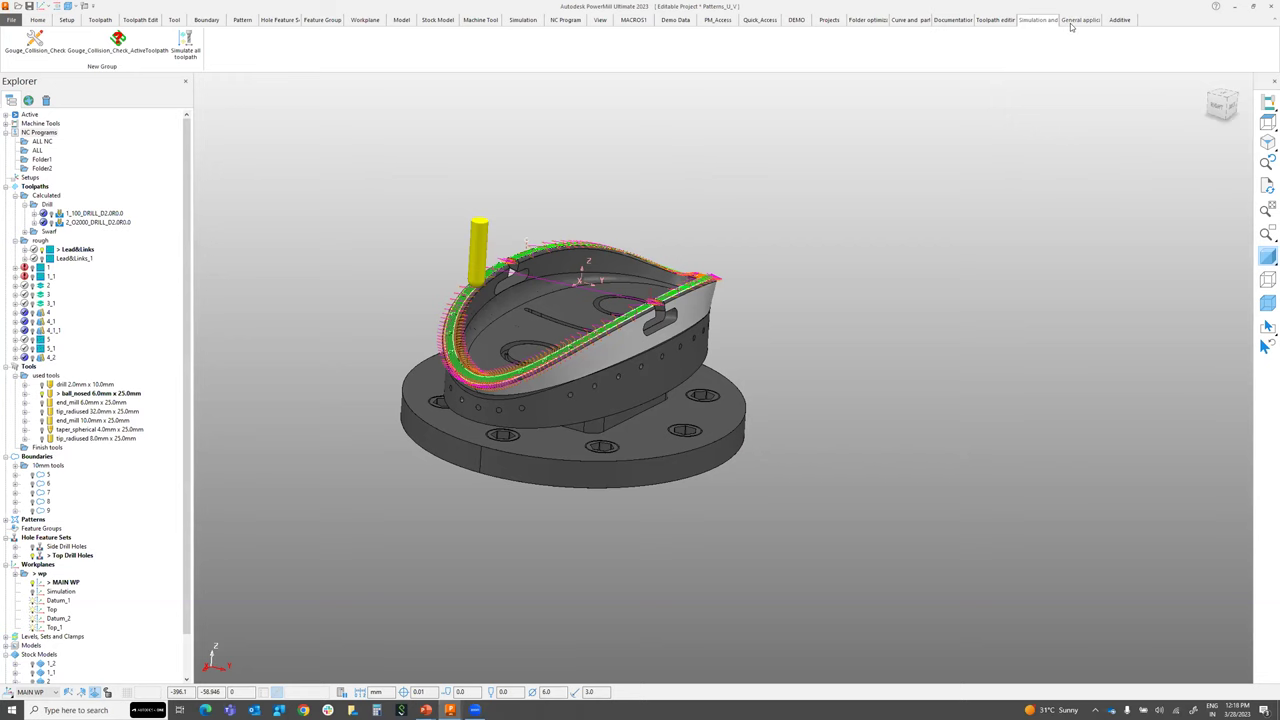
click(1070, 24)
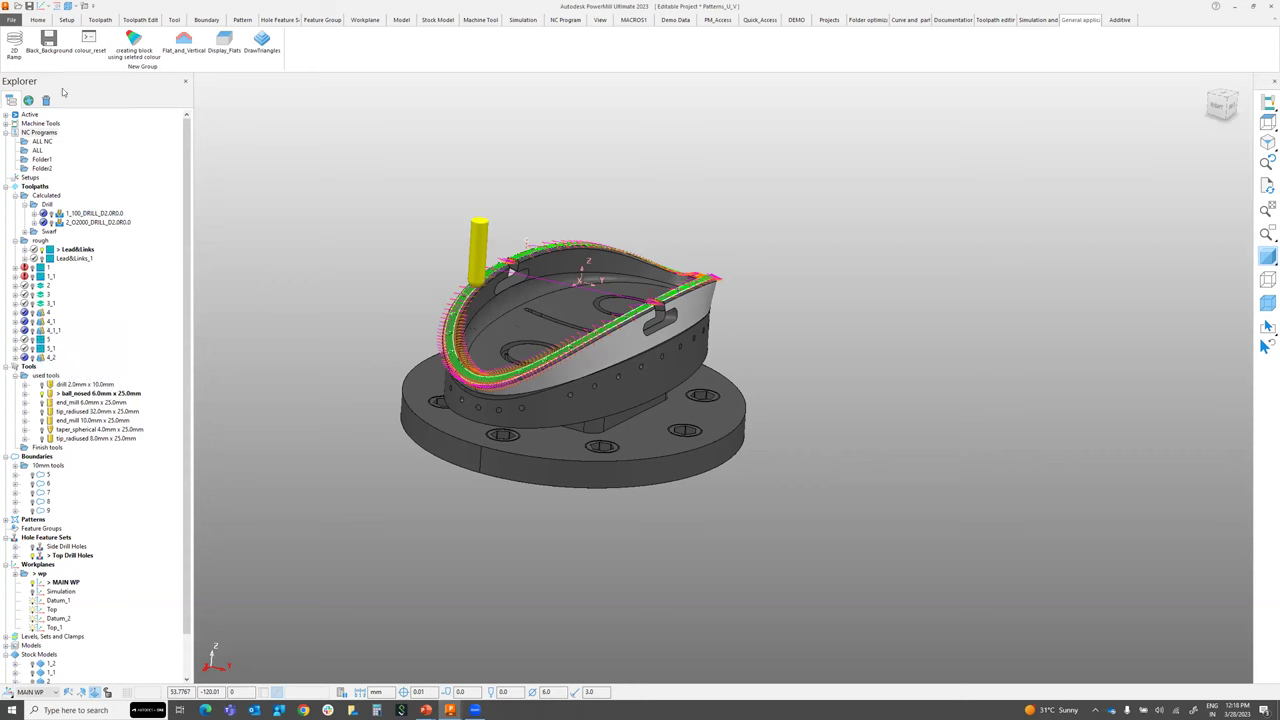
double_click(45, 340)
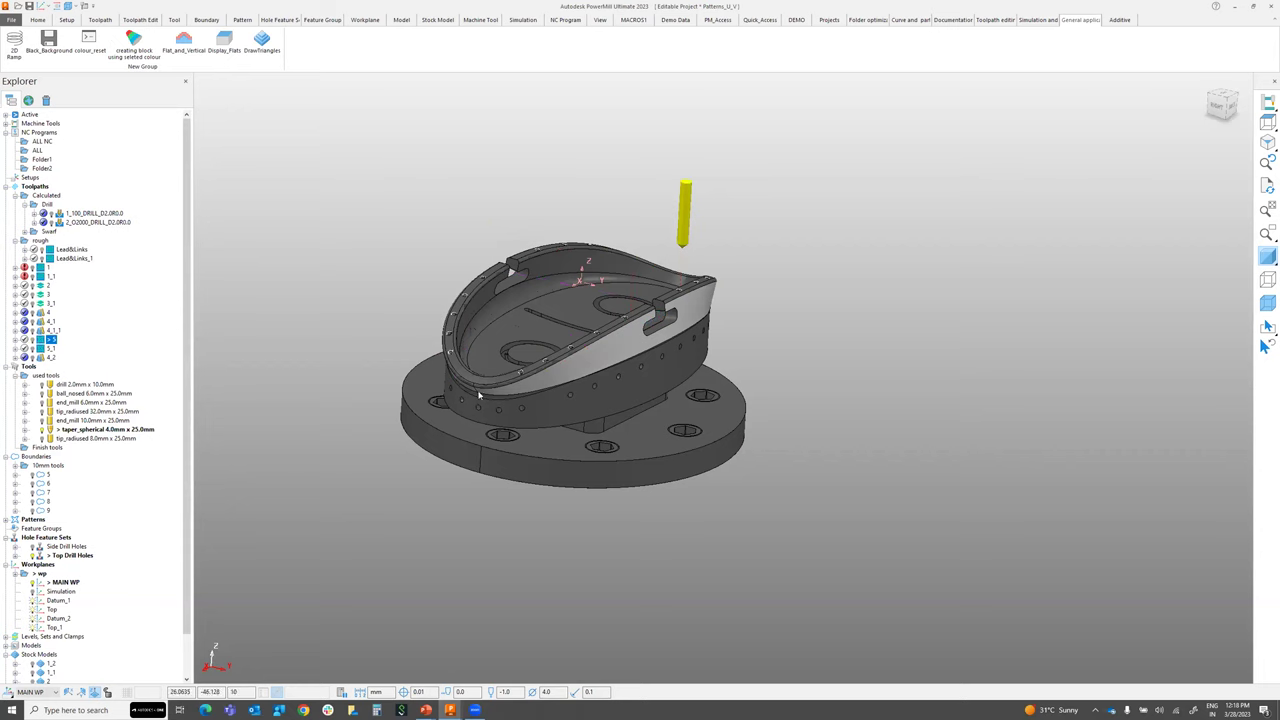
View the part from the top, hide the model's shading and wireframe, and display and select pattern 13 with the POWERMILL text
click(1267, 121)
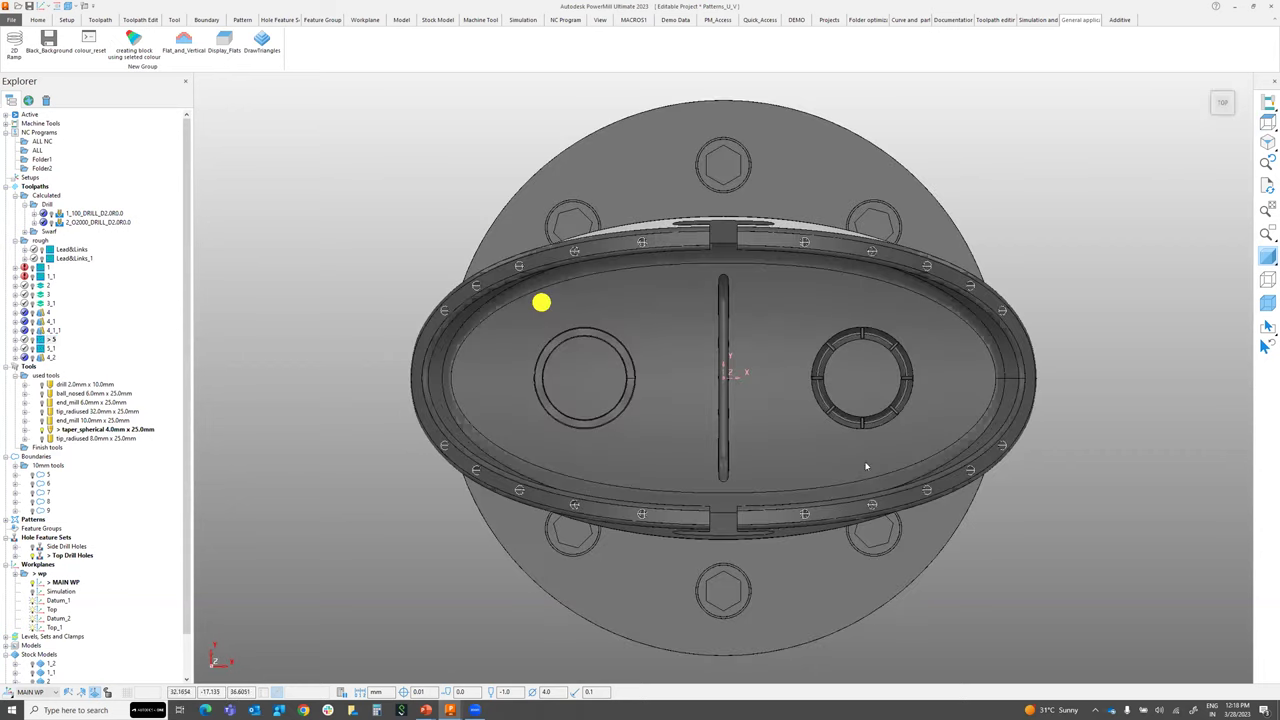
click(1267, 256)
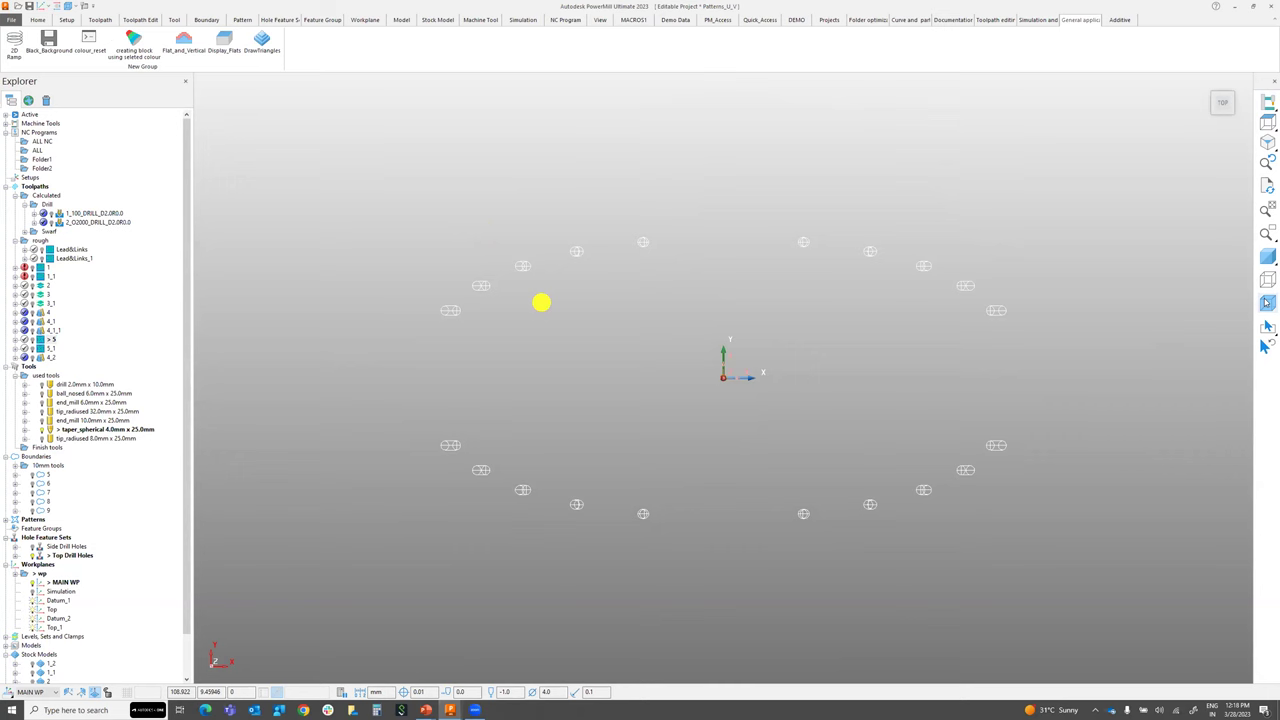
click(1267, 279)
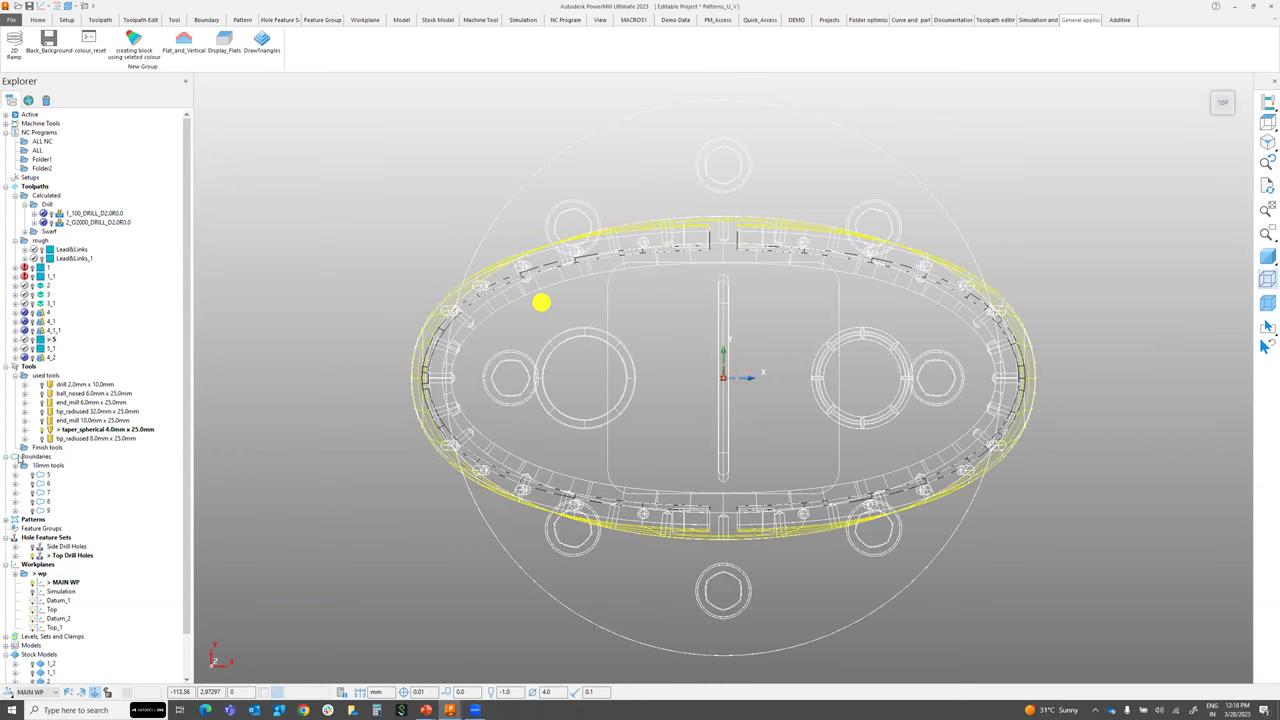
click(8, 520)
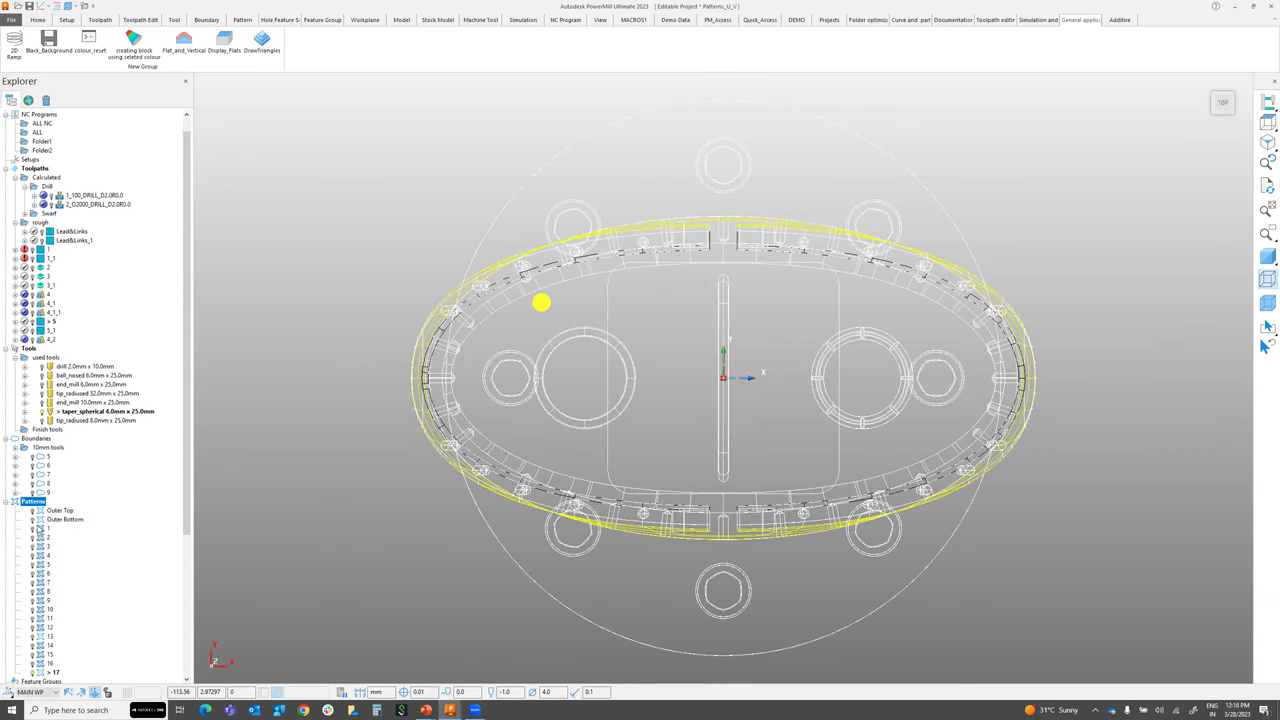
scroll(30, 550, down, 4)
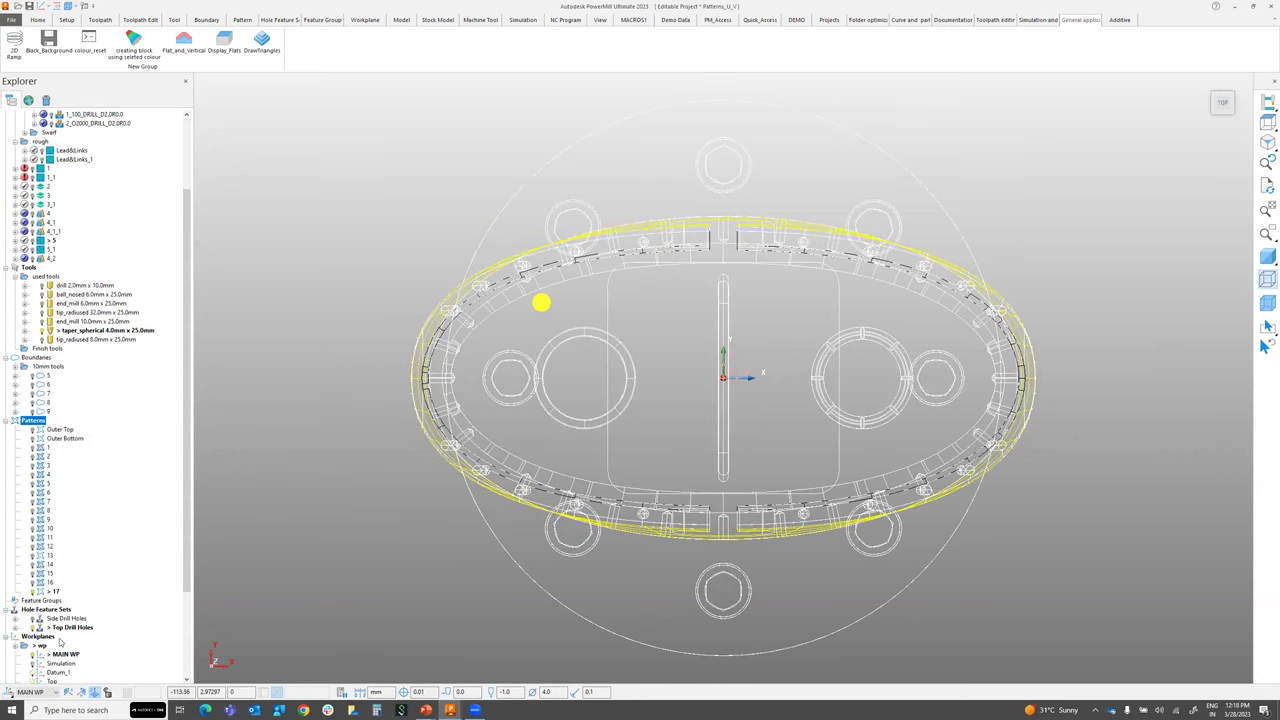
click(33, 555)
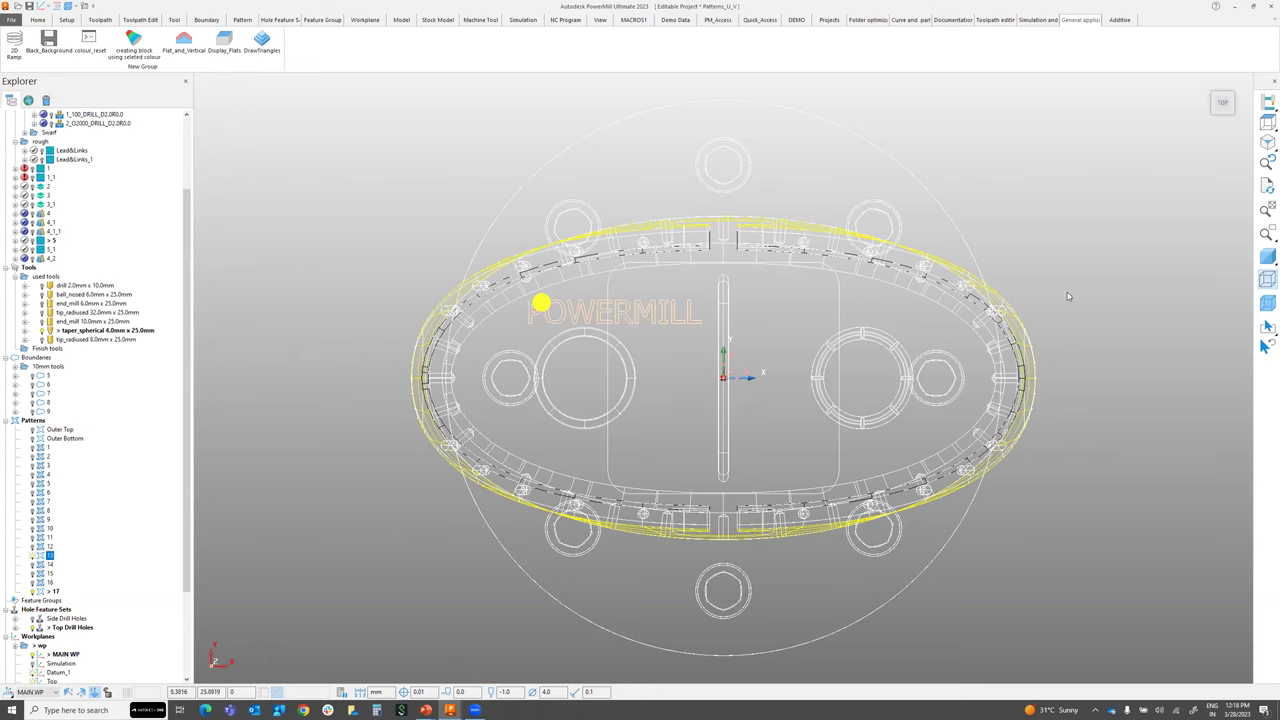
click(1266, 280)
drag(518, 287, 748, 334)
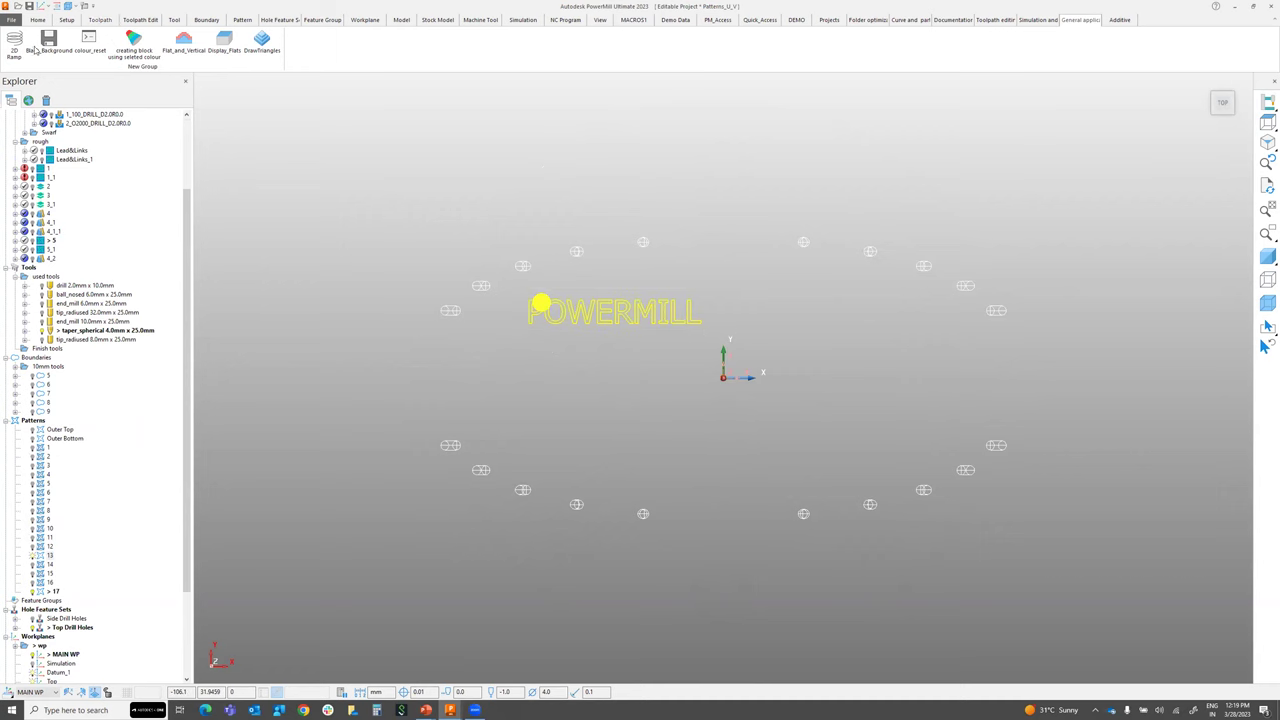
Create and calculate a Pattern Finishing toolpath with pattern 13 as the drive curve
click(100, 19)
click(15, 44)
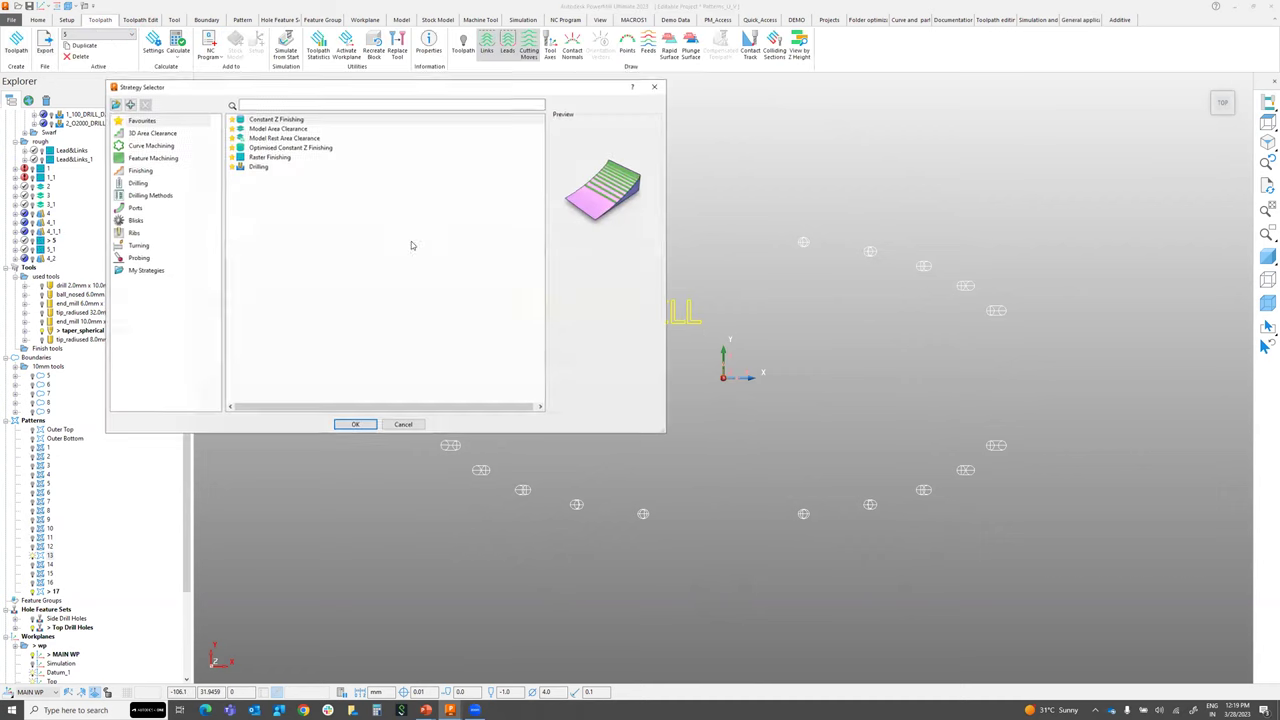
click(147, 172)
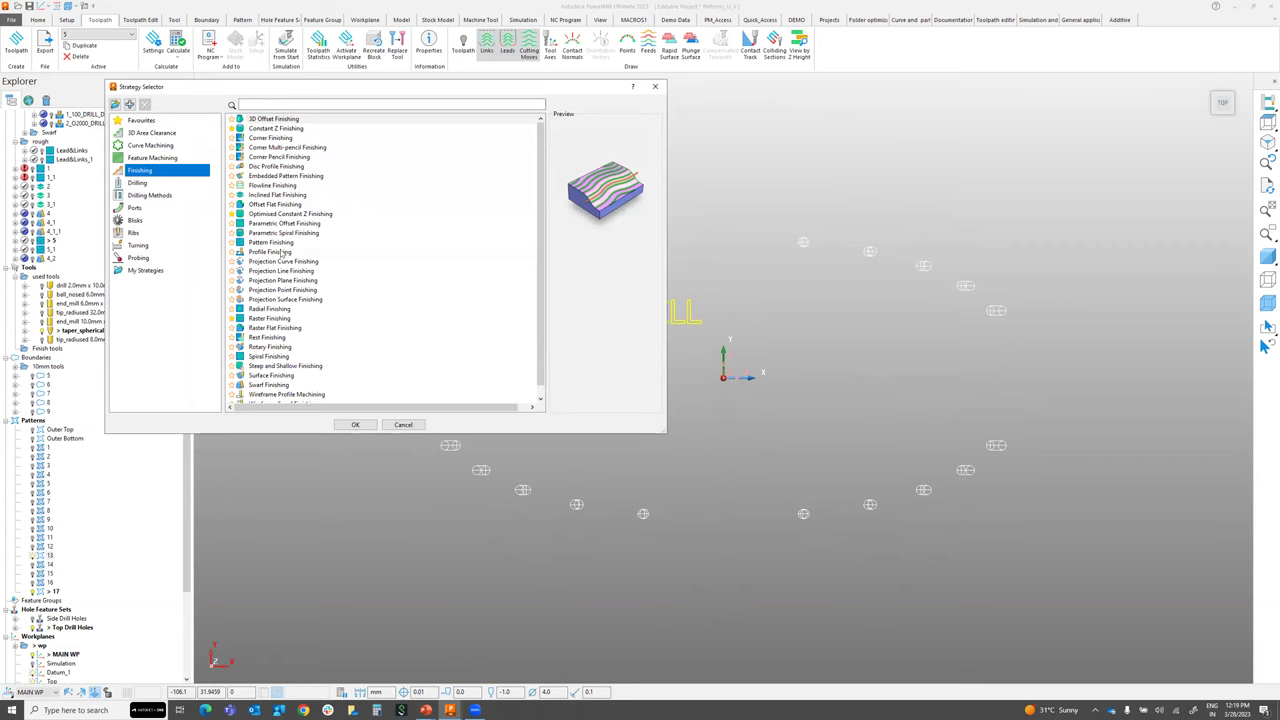
click(282, 243)
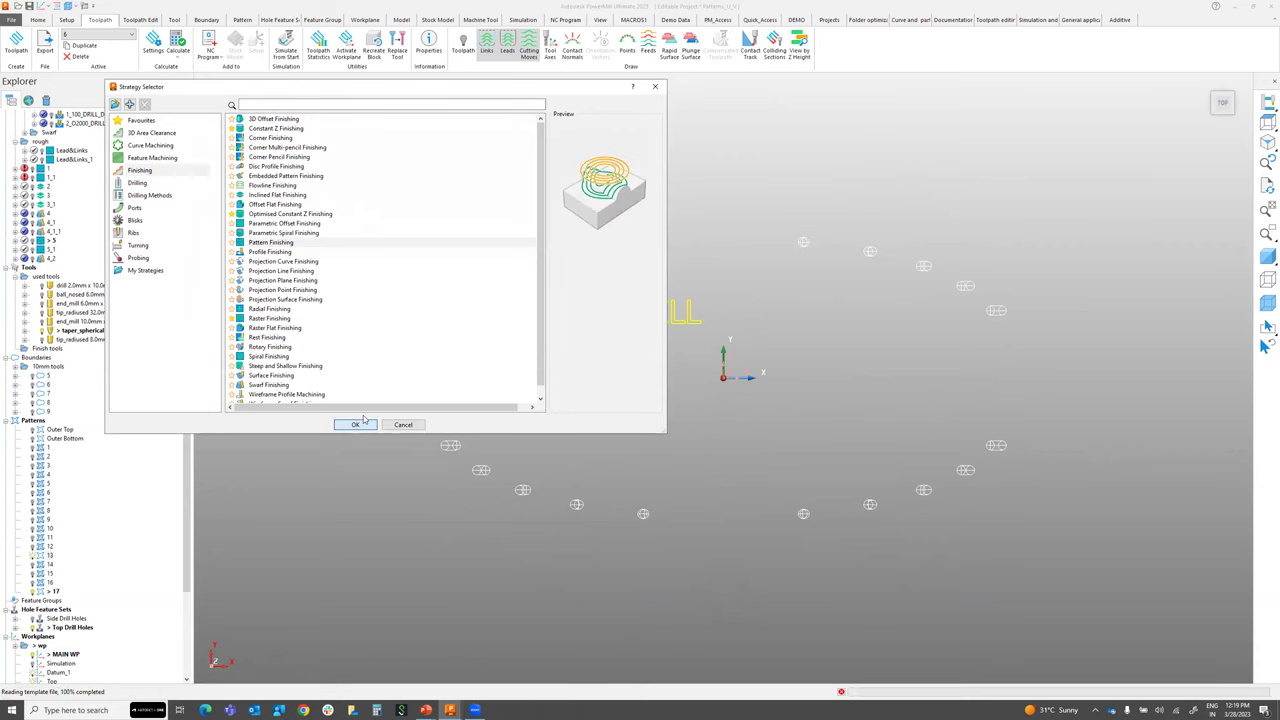
click(360, 424)
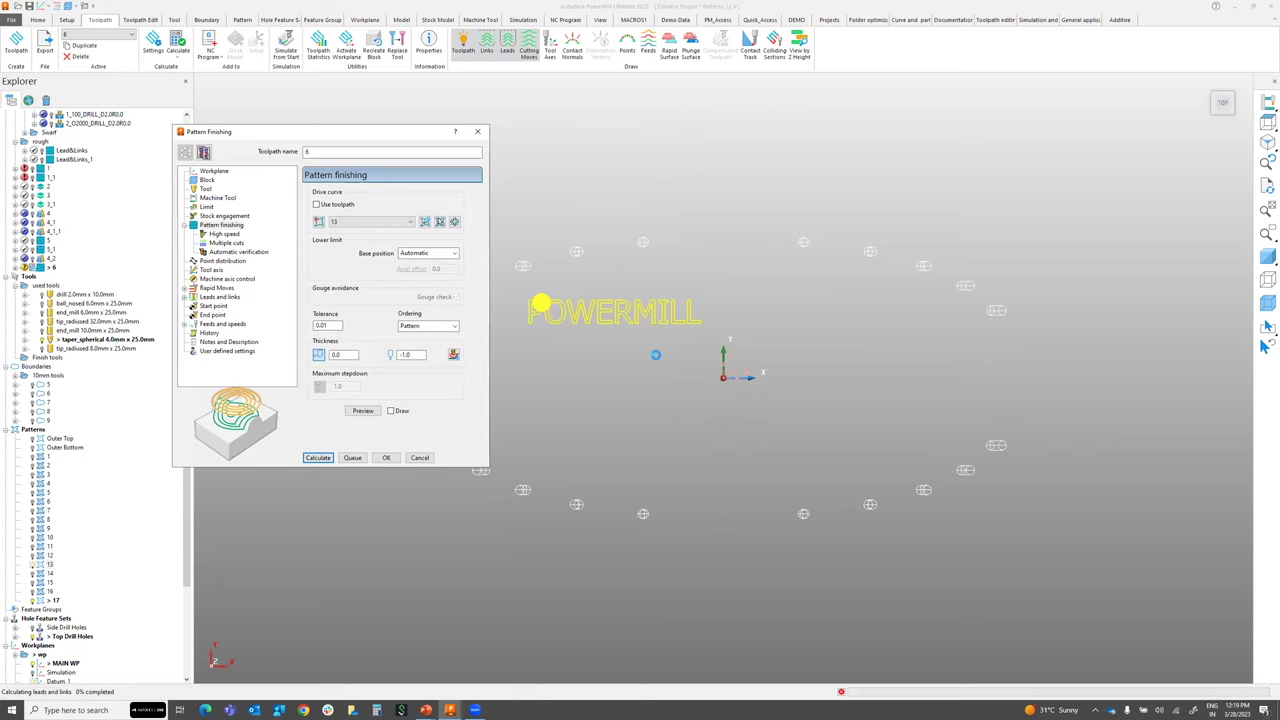
middle_drag(666, 357, 712, 265)
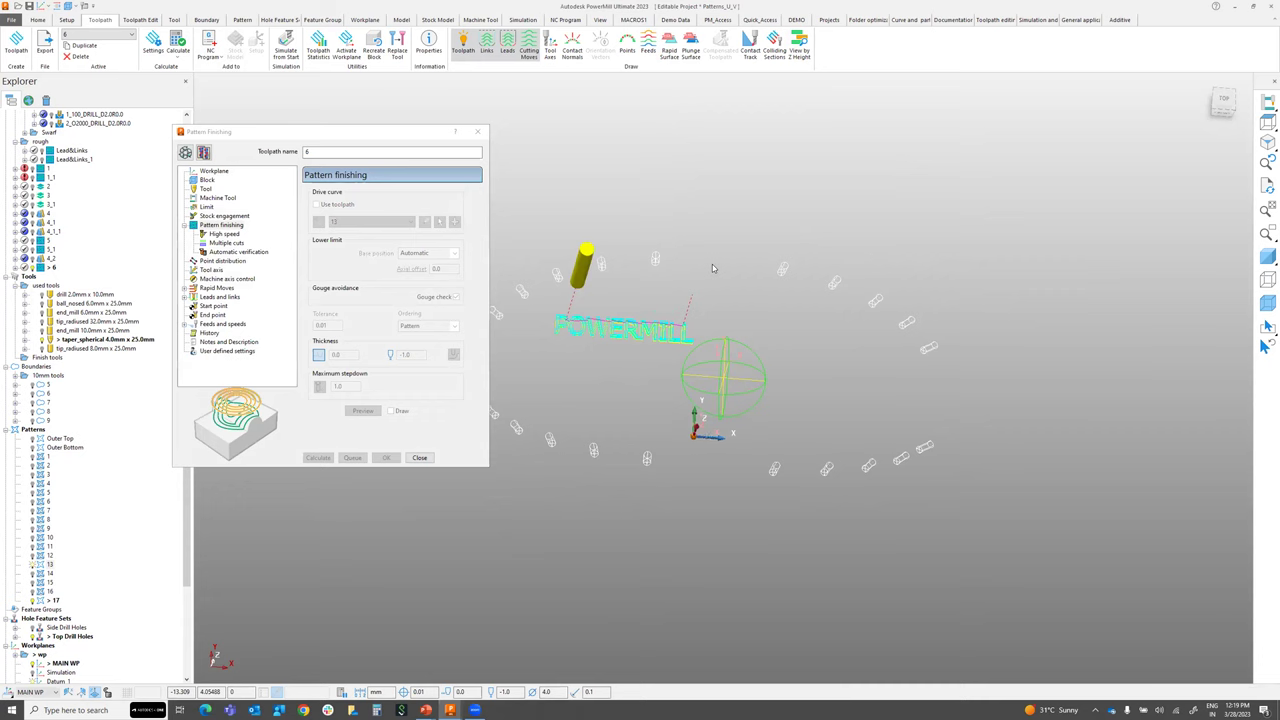
Edit toolpath 6's settings to use no lead-in as the first choice, recalculate it, and close the form
click(185, 152)
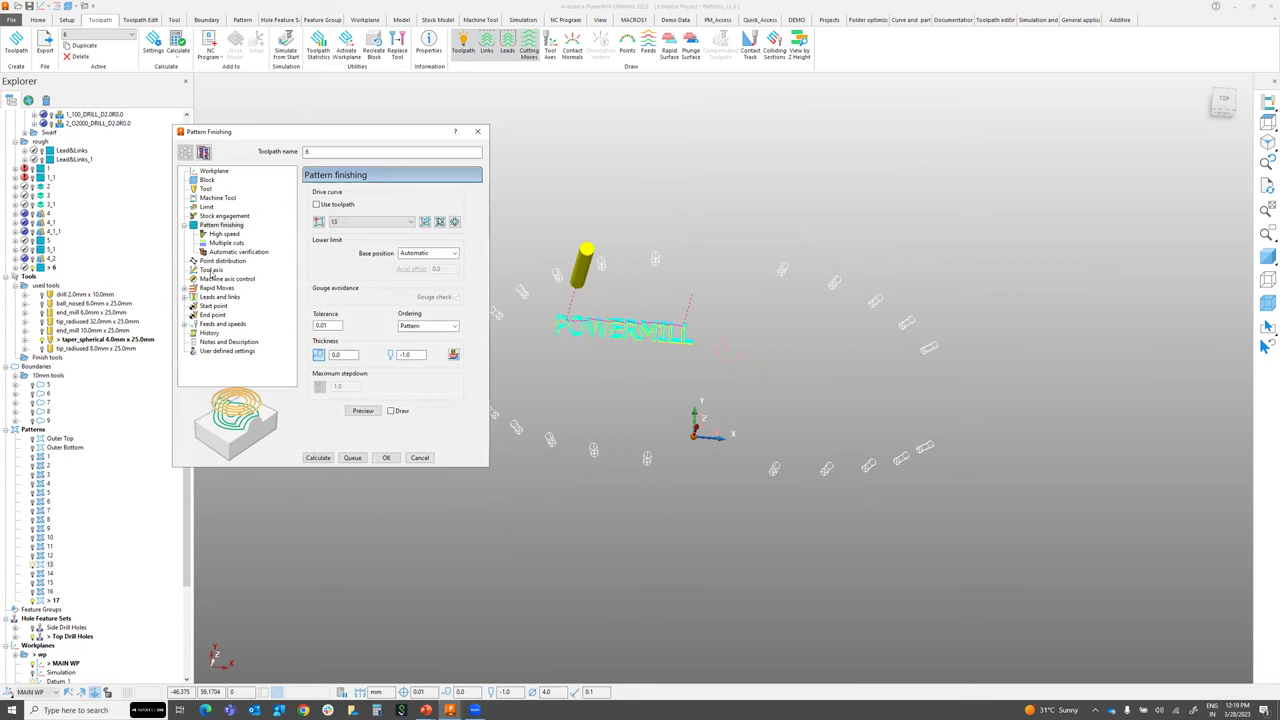
click(219, 297)
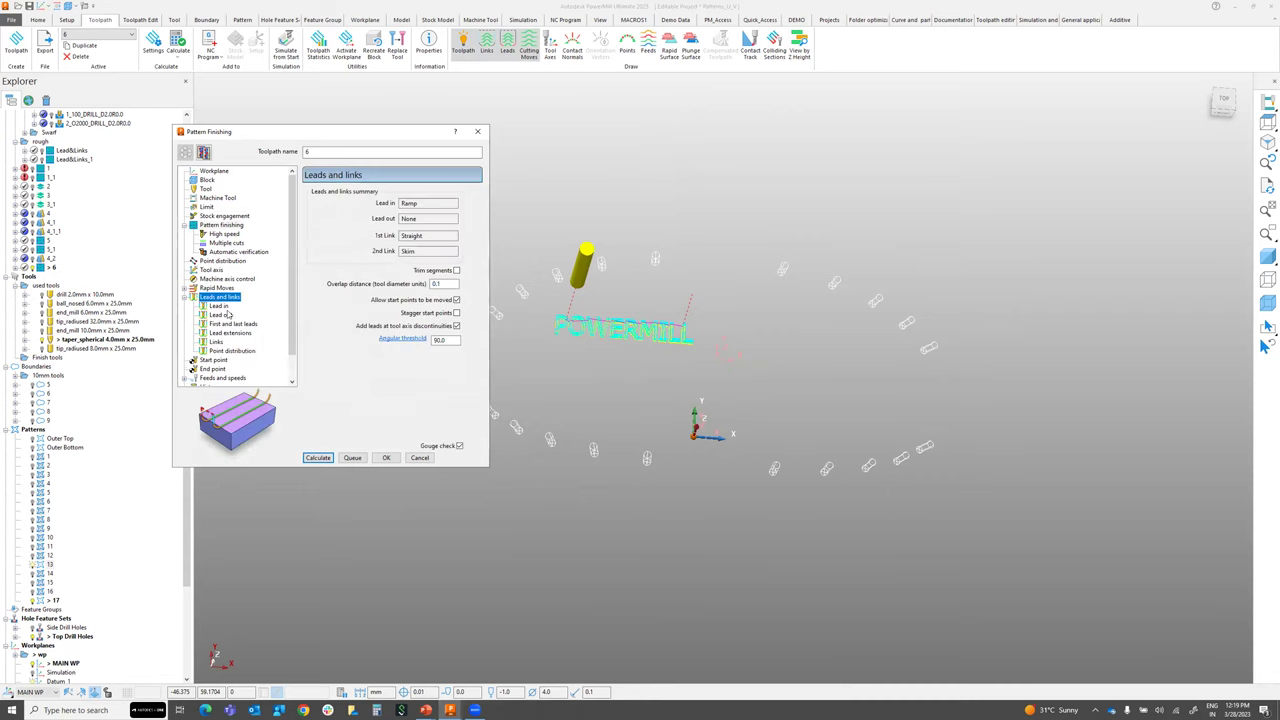
click(428, 203)
click(405, 198)
click(382, 212)
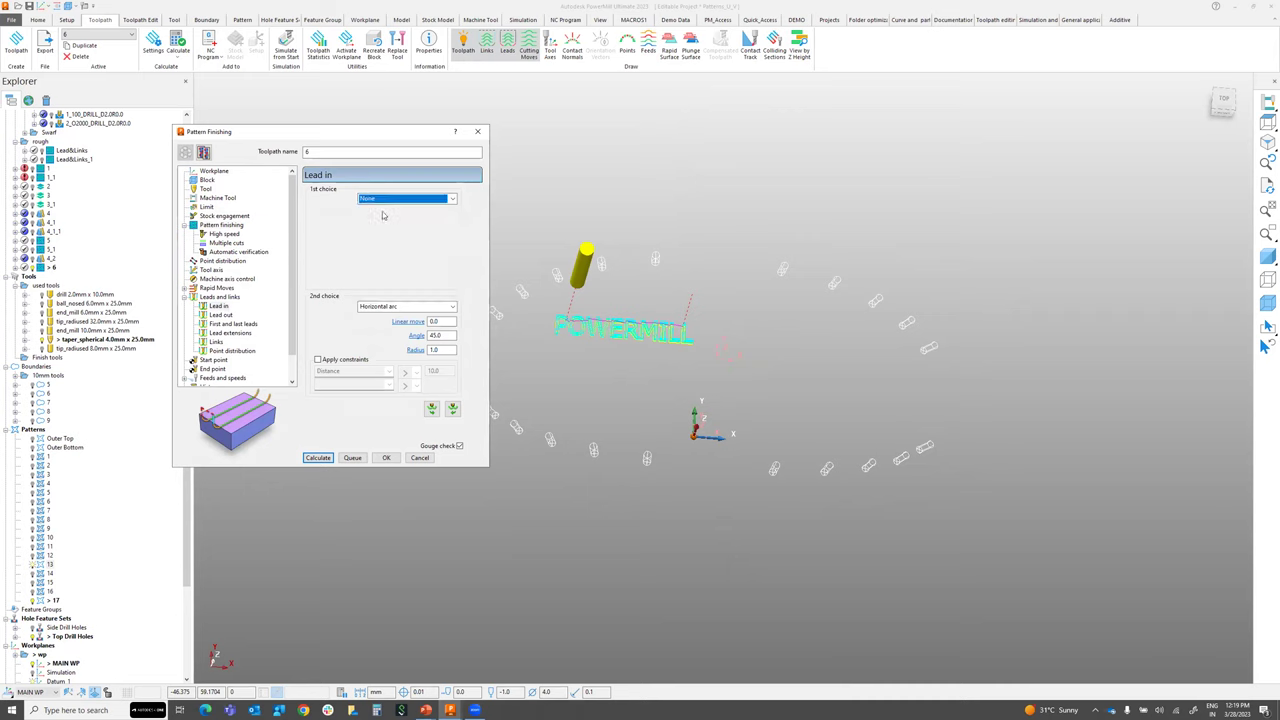
click(318, 458)
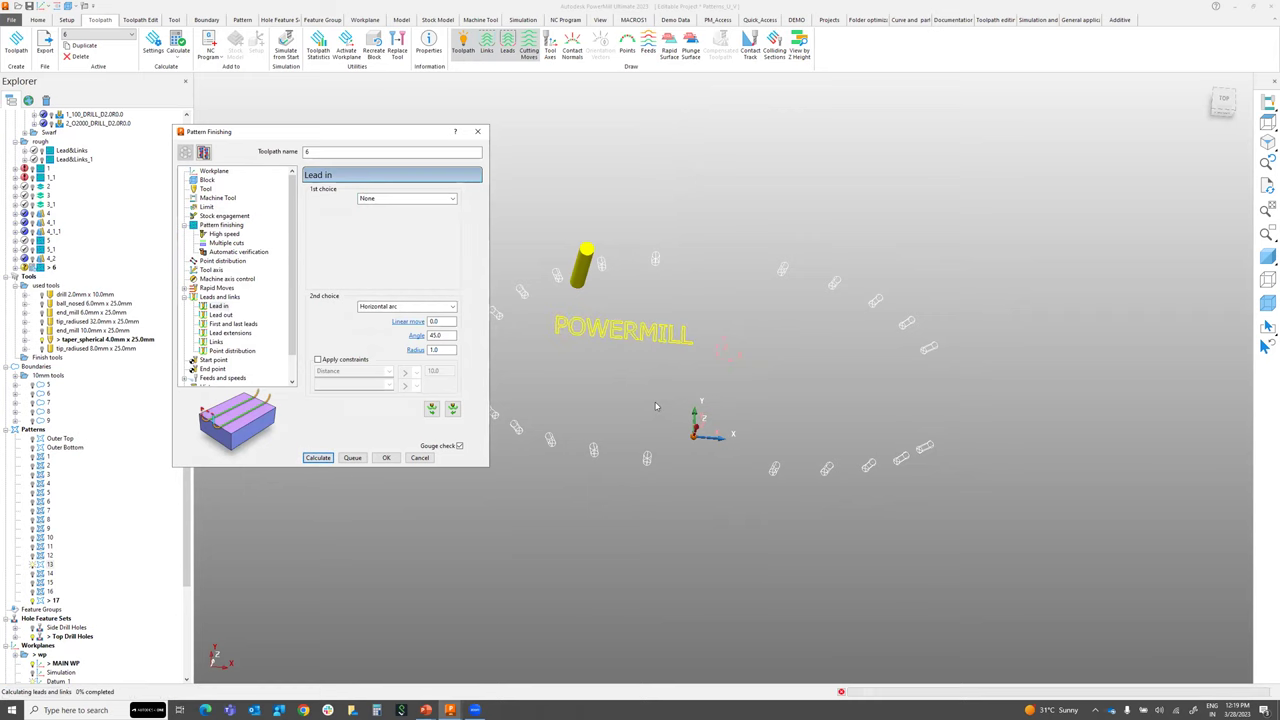
click(418, 458)
Isolate the POWERMILL toolpath by hiding the model shading, pattern 13 and the Top Drill Holes feature set
scroll(634, 340, up, 5)
click(1267, 257)
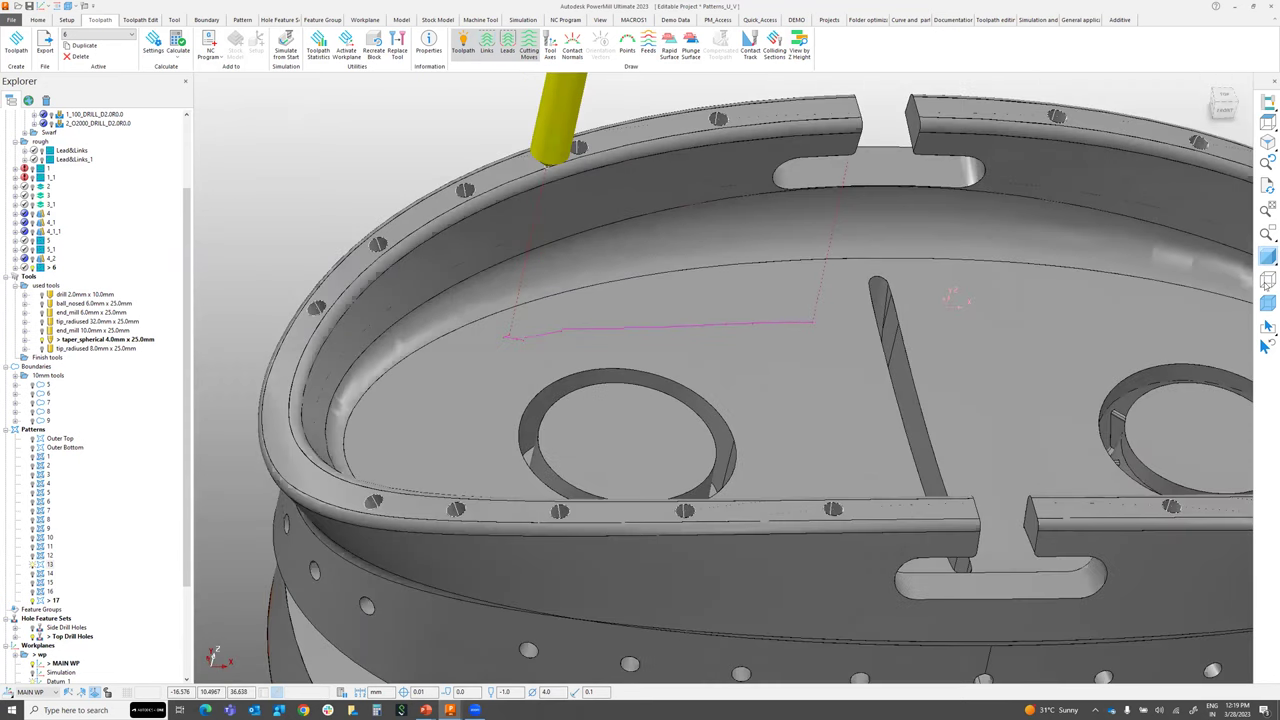
click(1267, 257)
scroll(478, 341, up, 2)
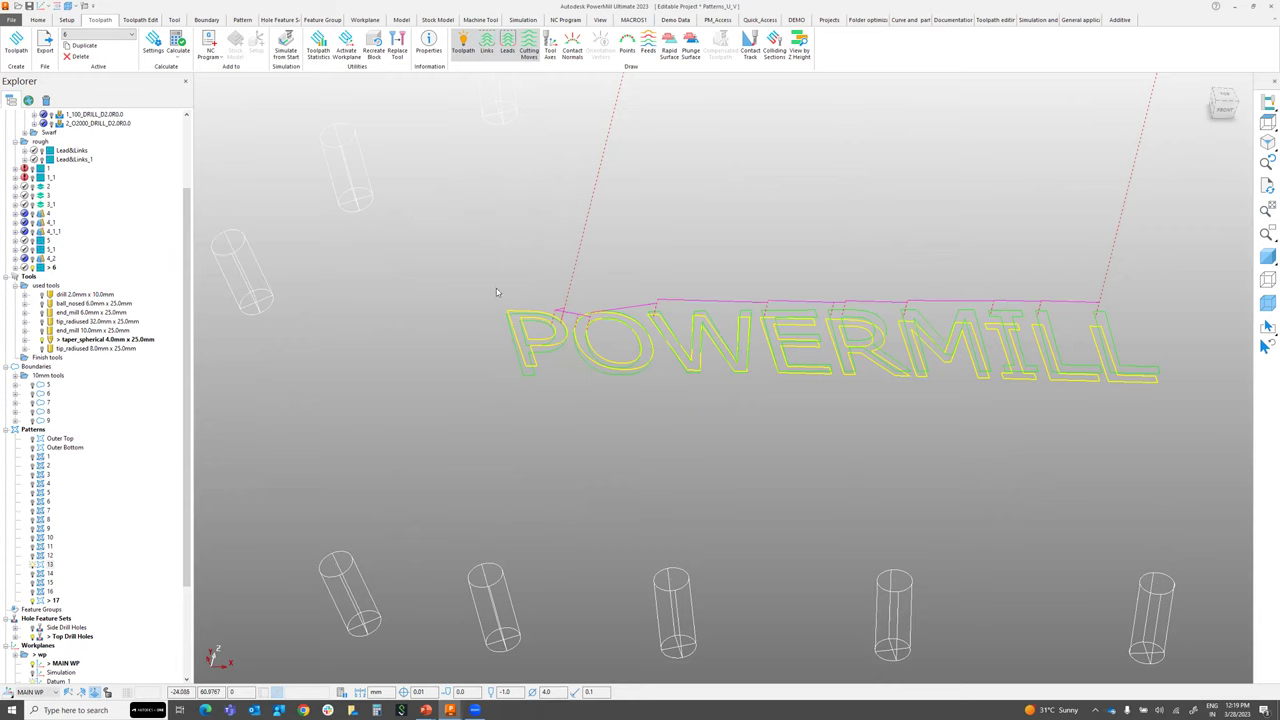
click(33, 565)
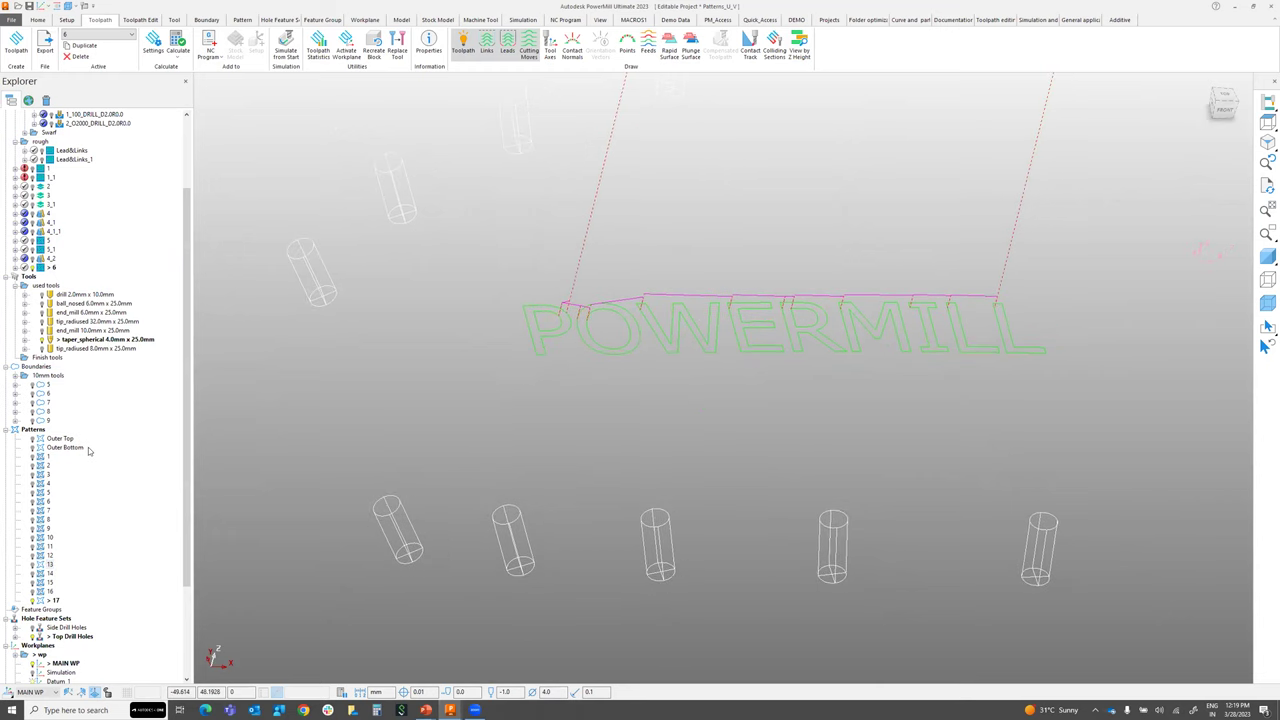
click(32, 636)
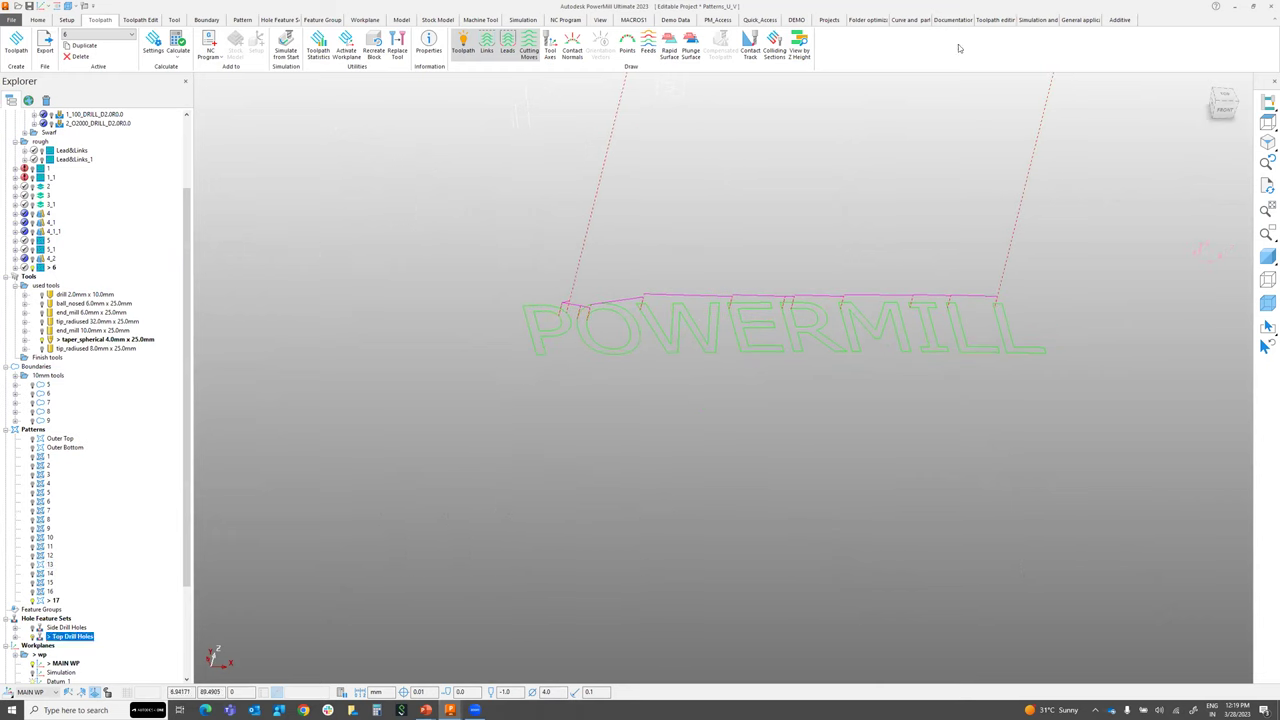
Run the 2D Ramp macro on toolpath 6 with a toolpath depth of 1 and a small stepdown
click(1072, 21)
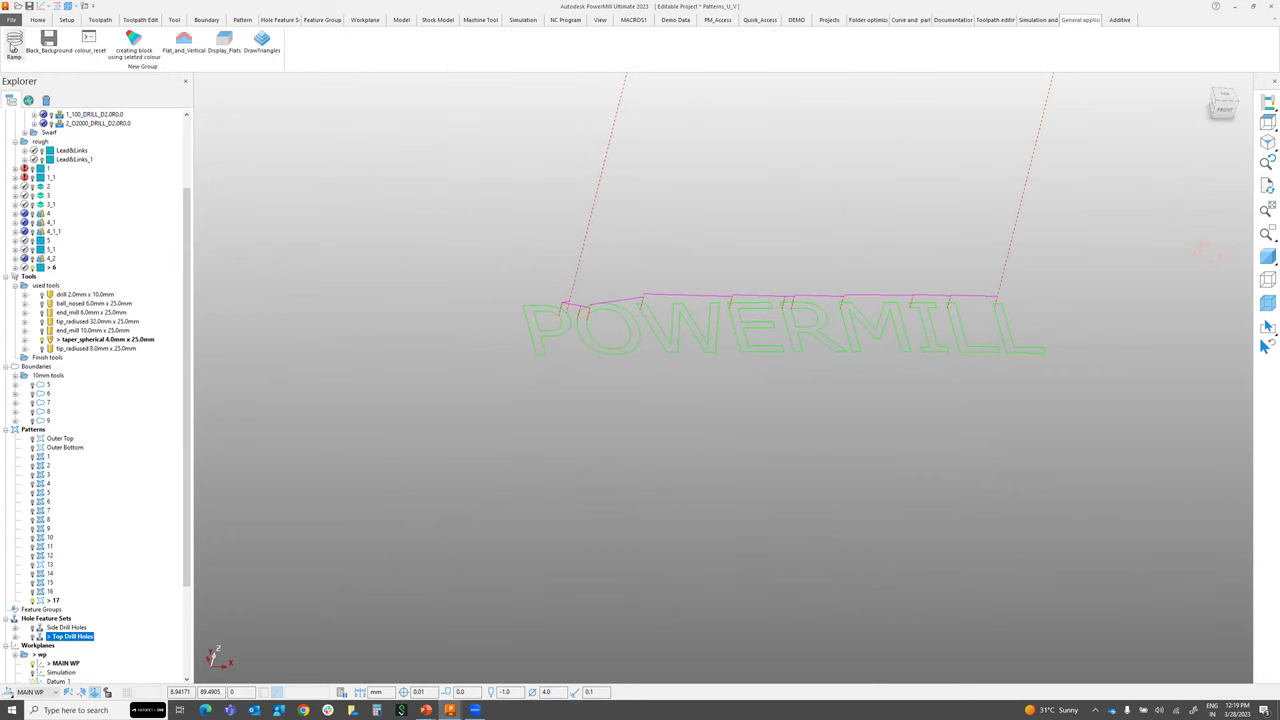
click(14, 44)
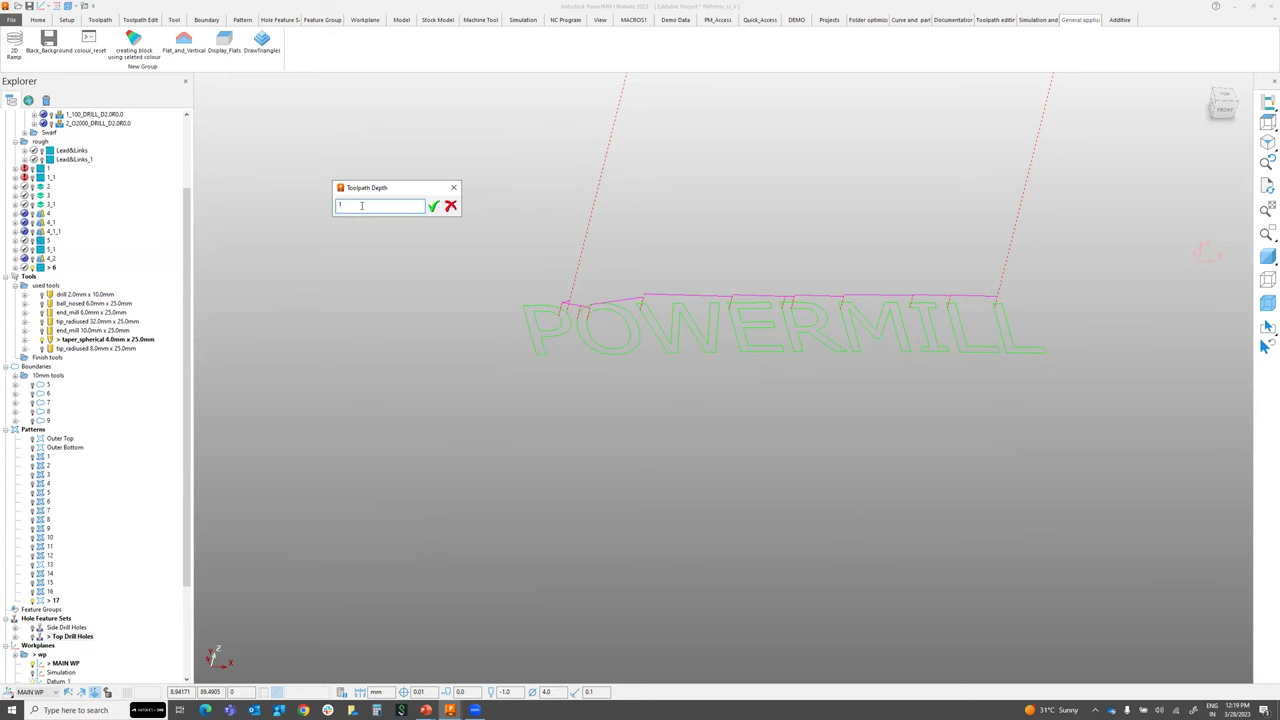
text(1)
key(Return)
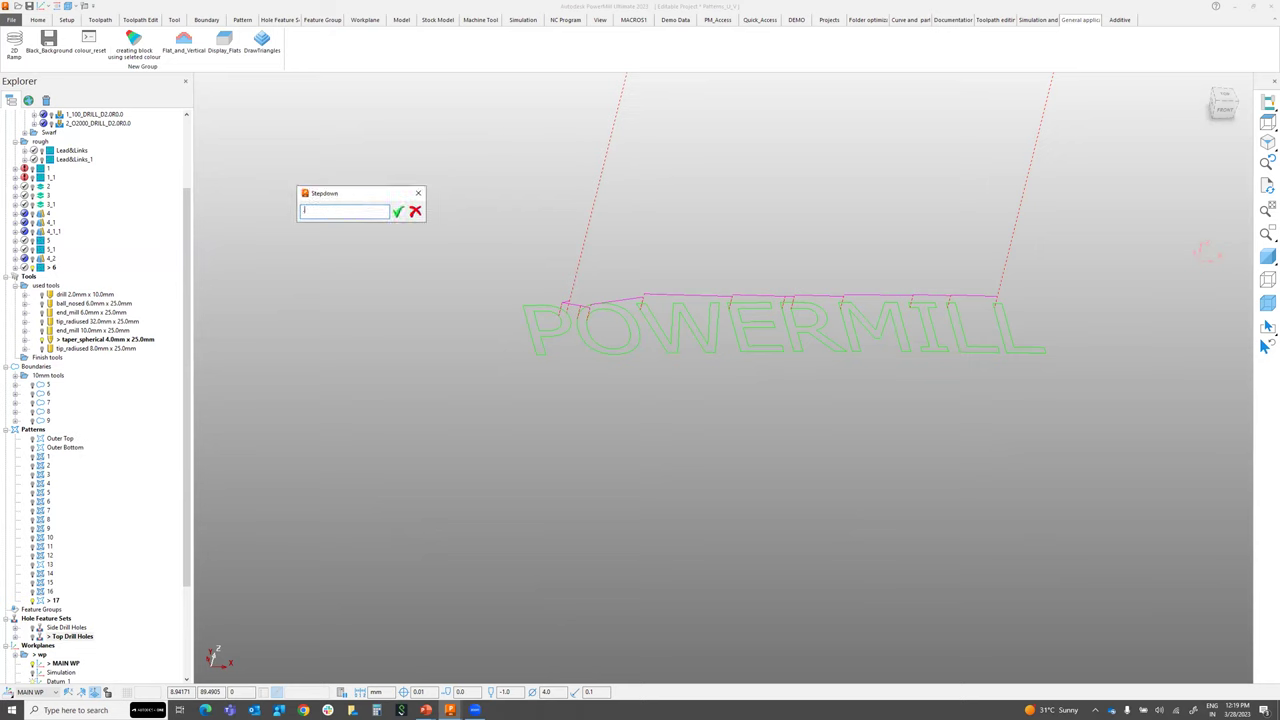
key(Return)
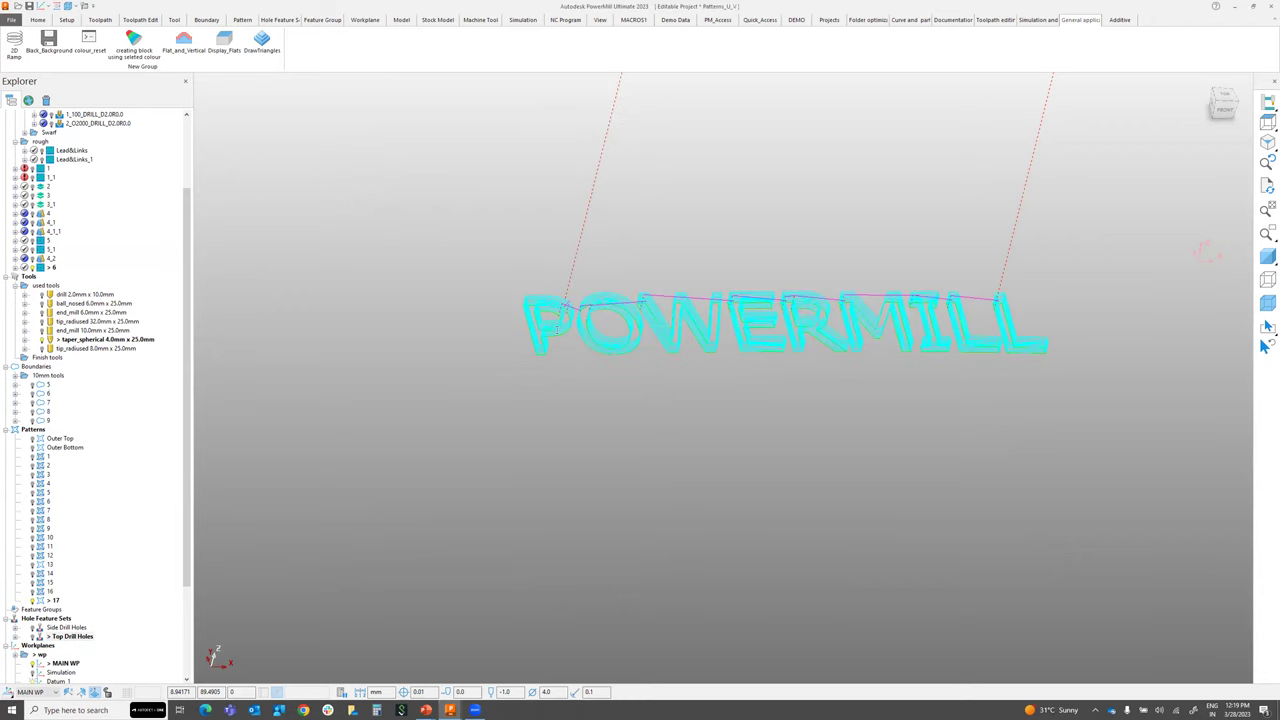
Examine the stepped passes on the letter P of the ramp toolpath, including from an isometric view
scroll(572, 340, up, 6)
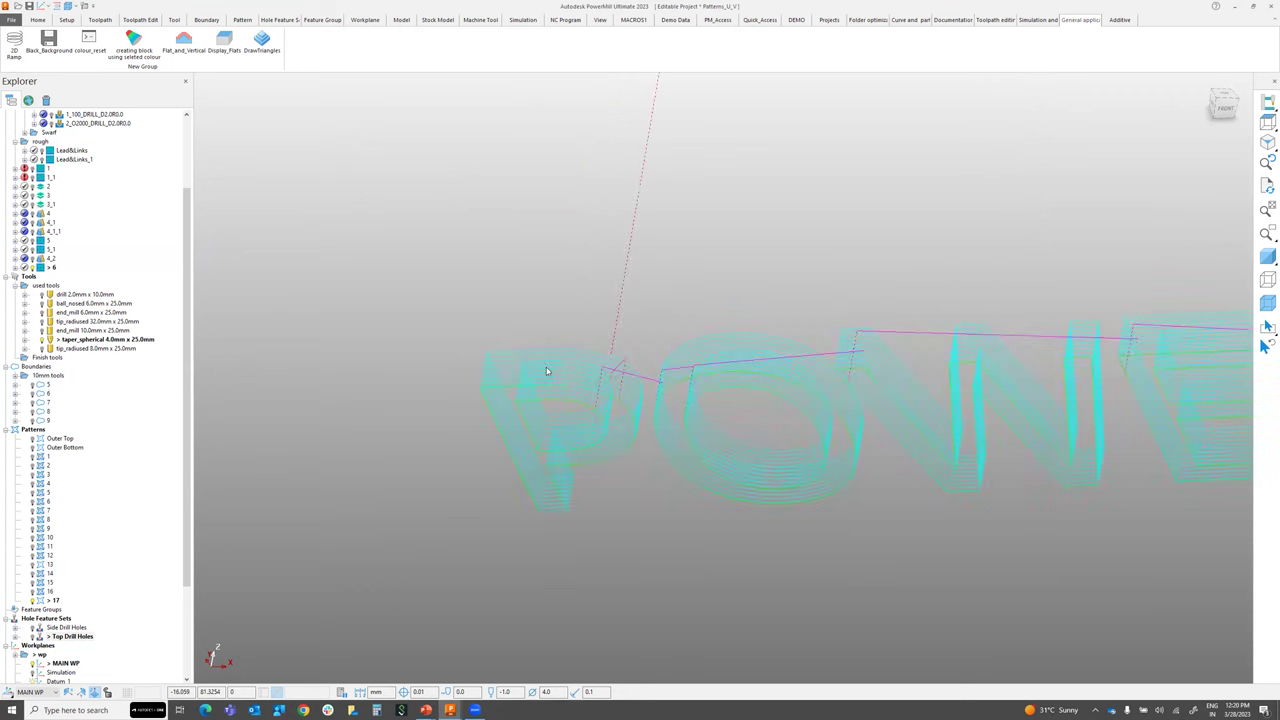
click(657, 334)
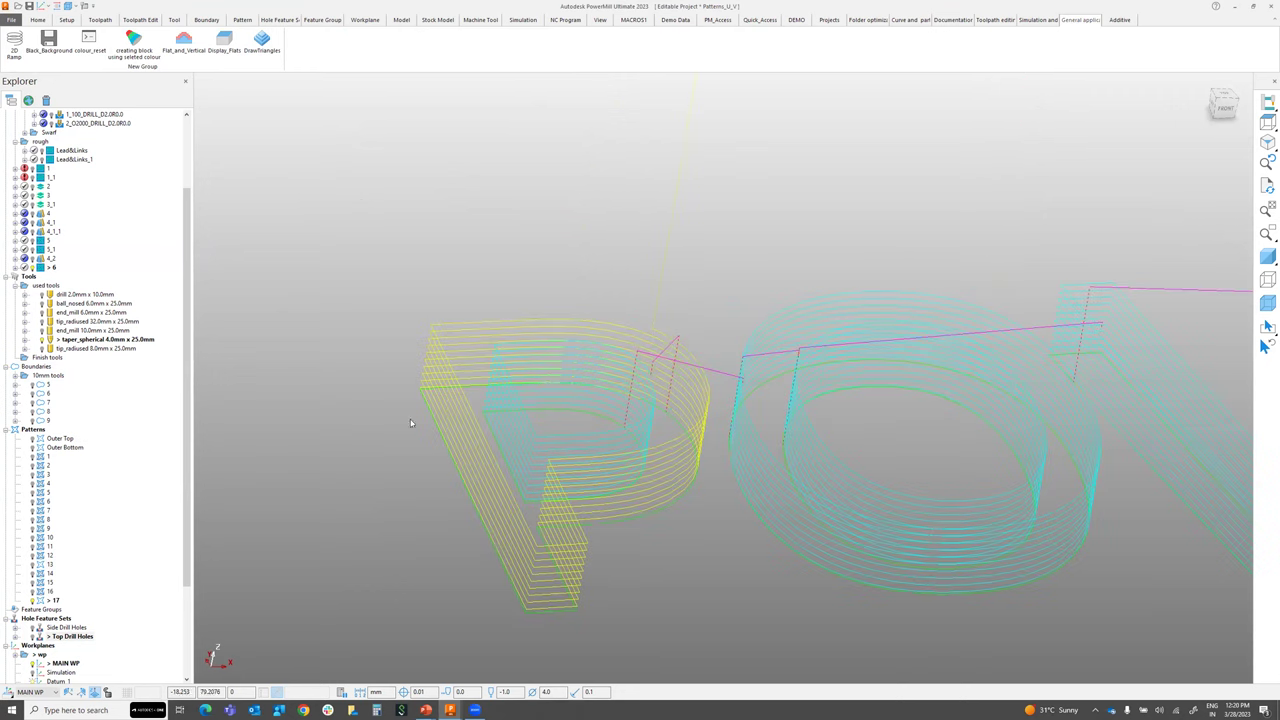
scroll(645, 538, down, 3)
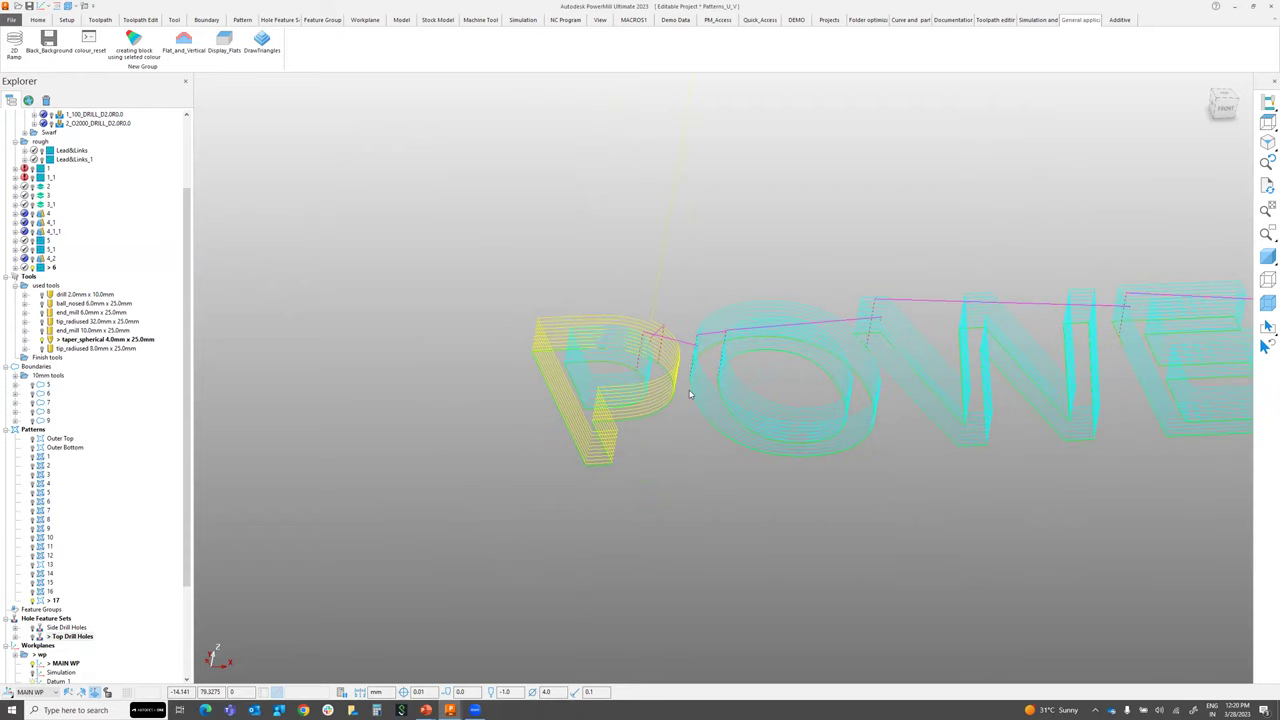
click(1267, 143)
scroll(643, 505, up, 5)
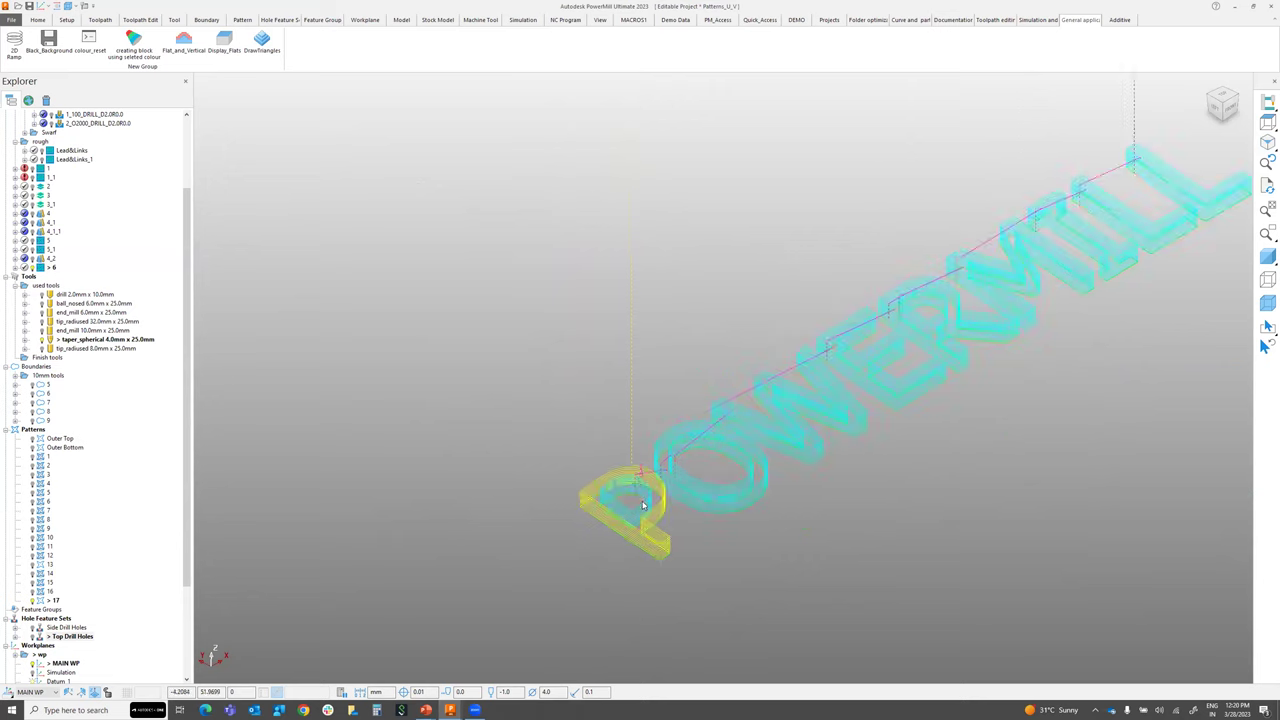
scroll(663, 443, up, 3)
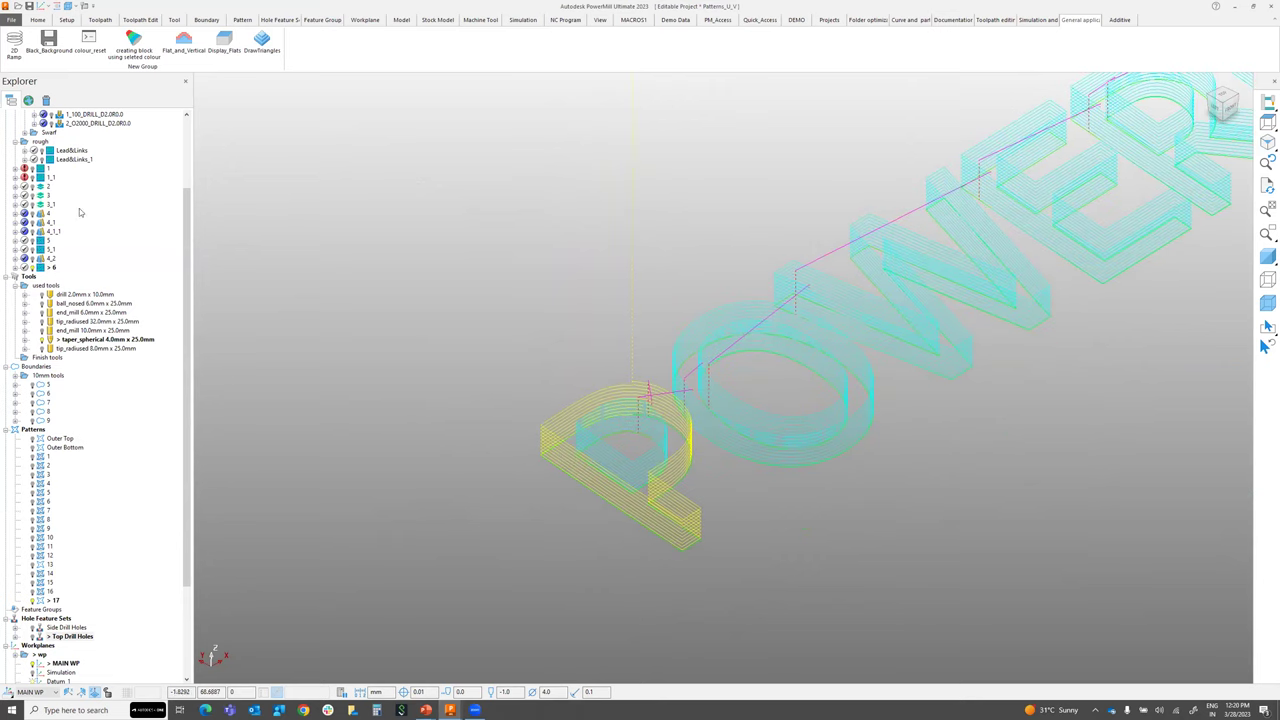
Simulate toolpath 6 from the start and examine the passes on the letter W
right_click(50, 267)
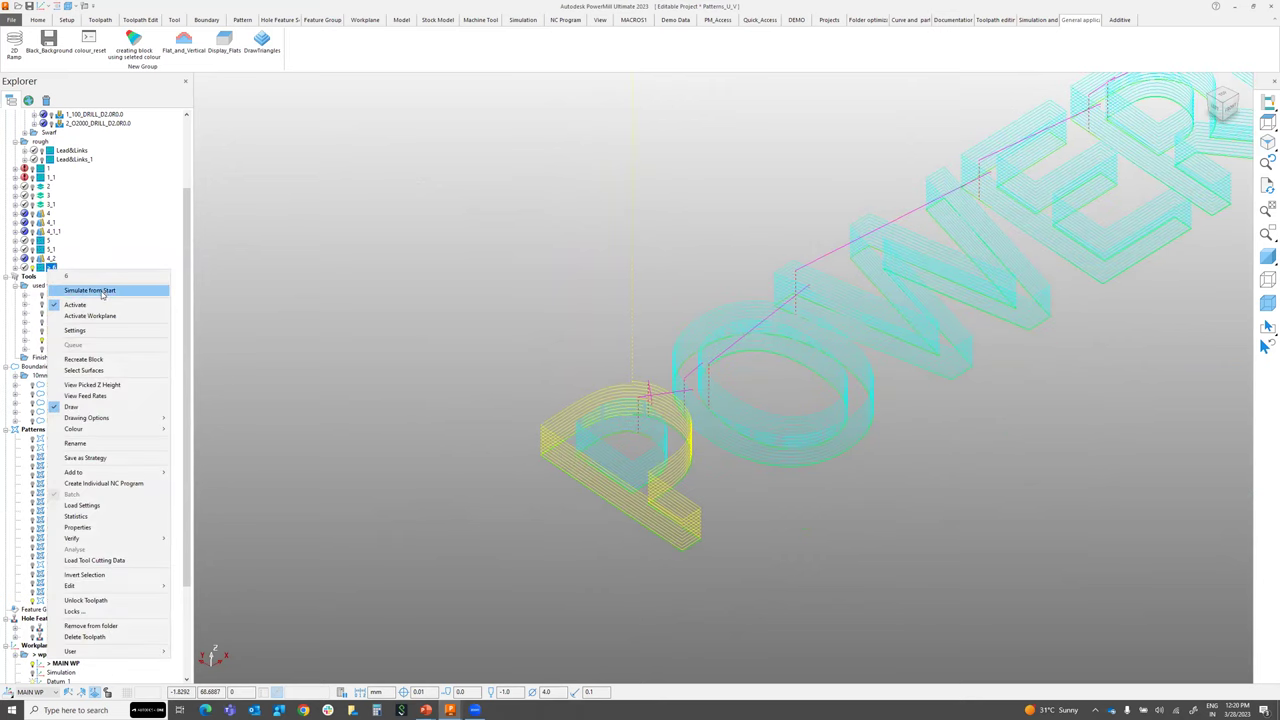
click(100, 292)
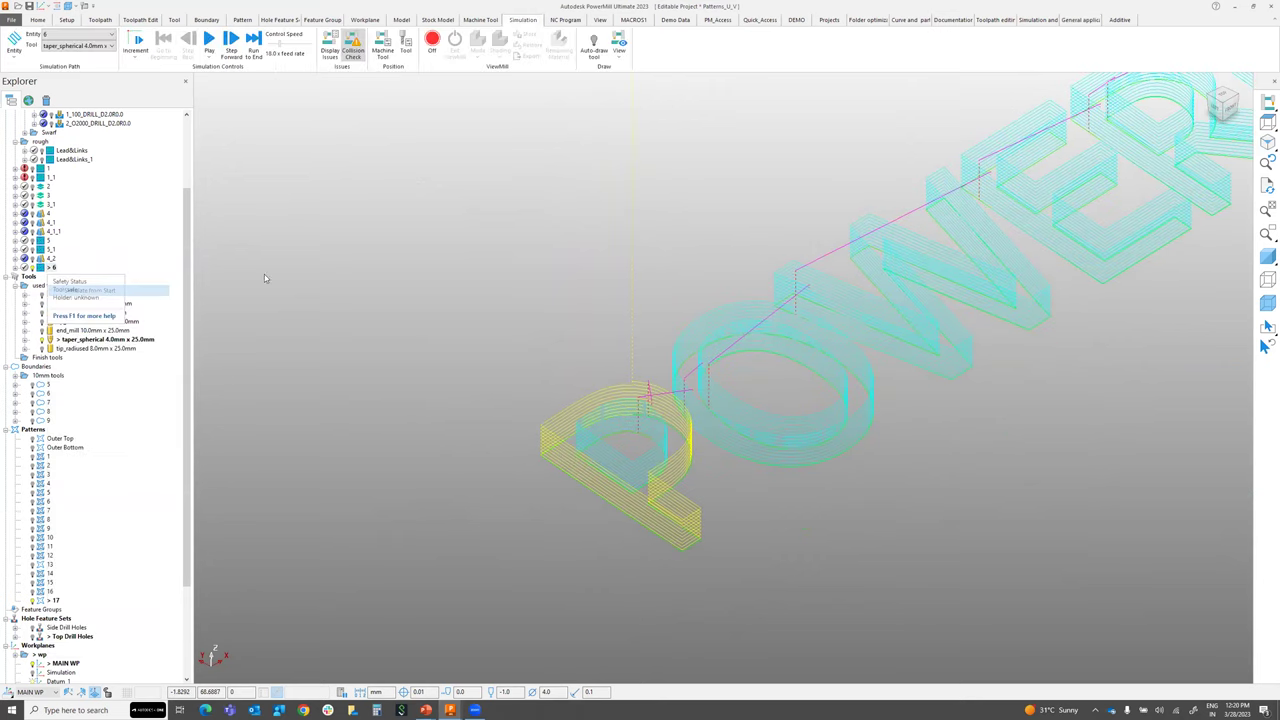
click(209, 40)
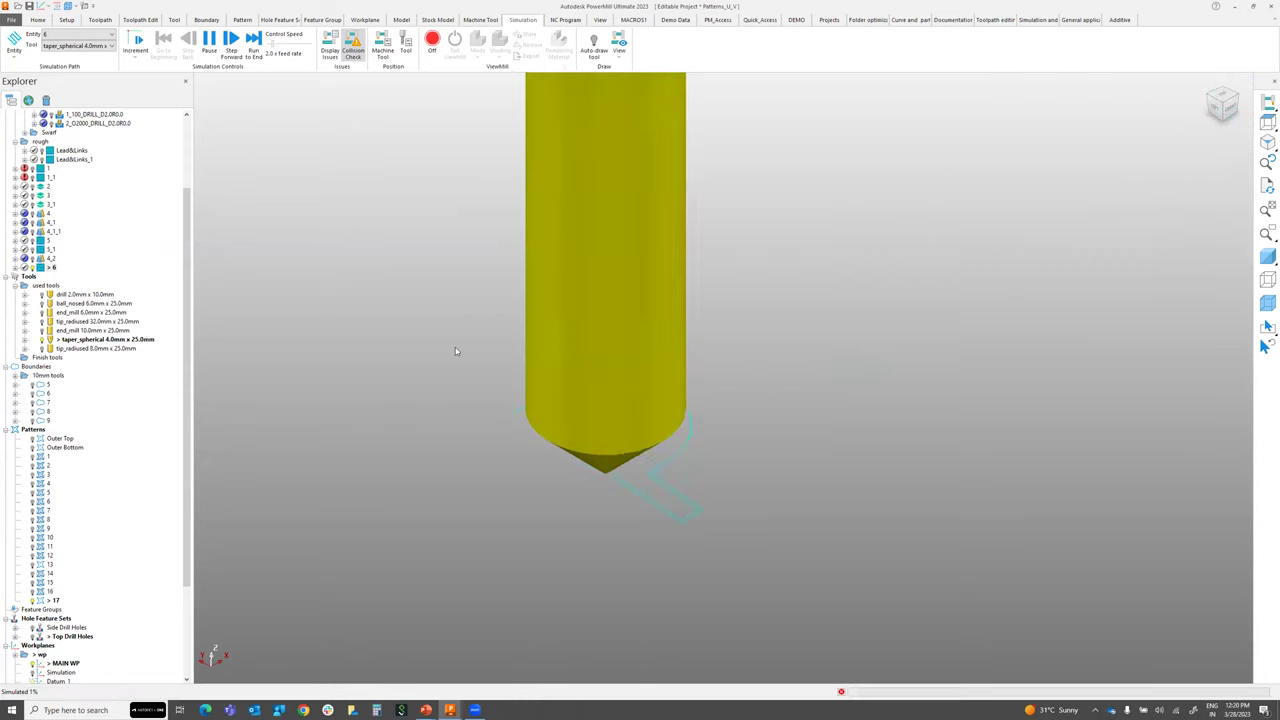
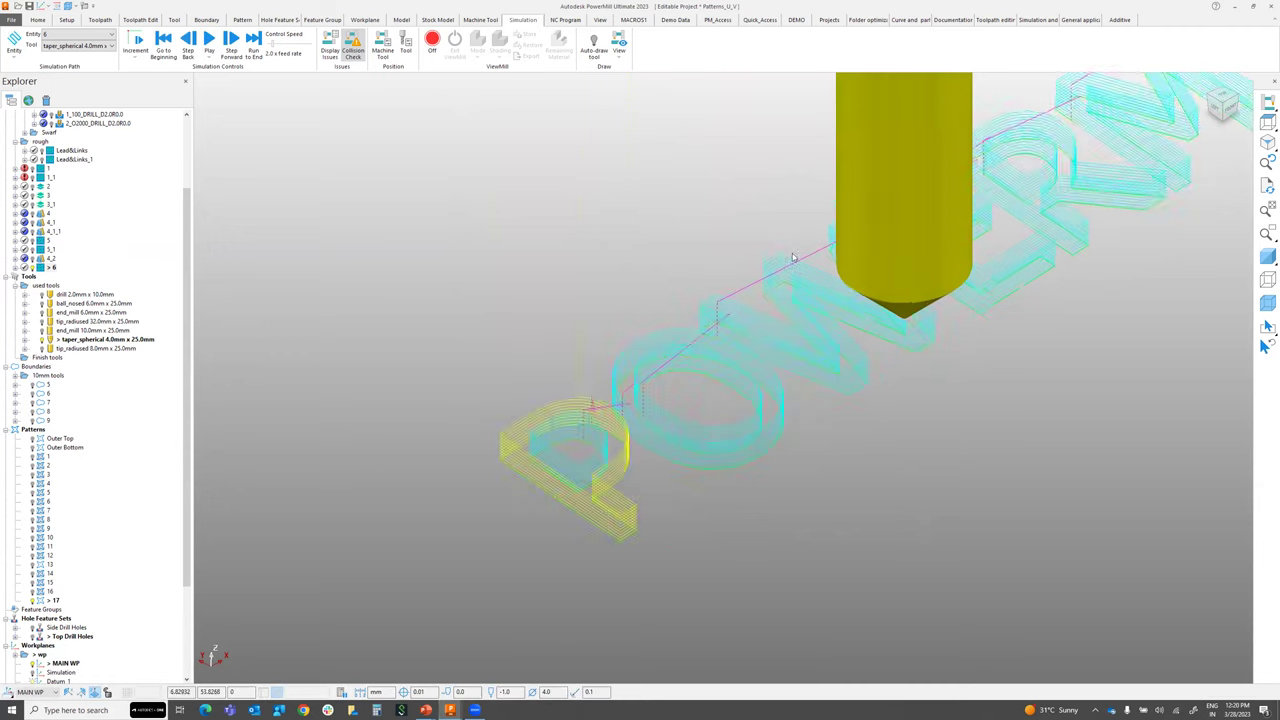
scroll(792, 258, up, 2)
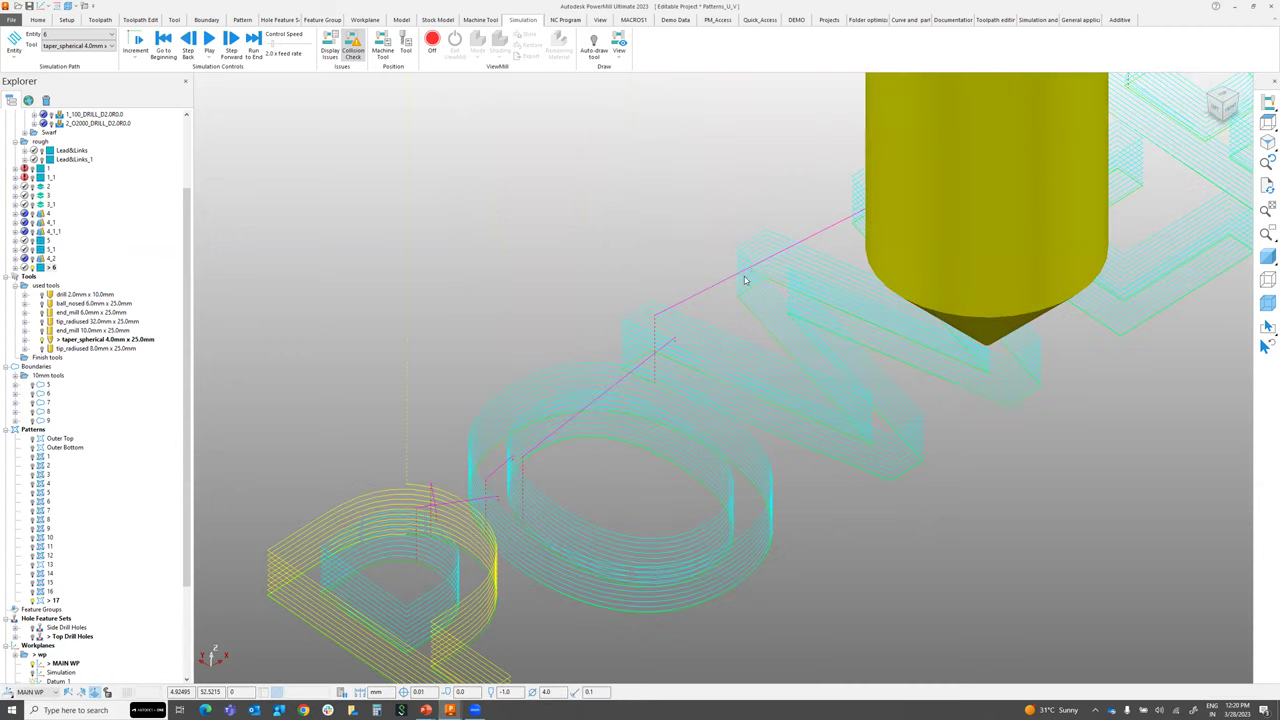
click(759, 231)
scroll(786, 356, down, 6)
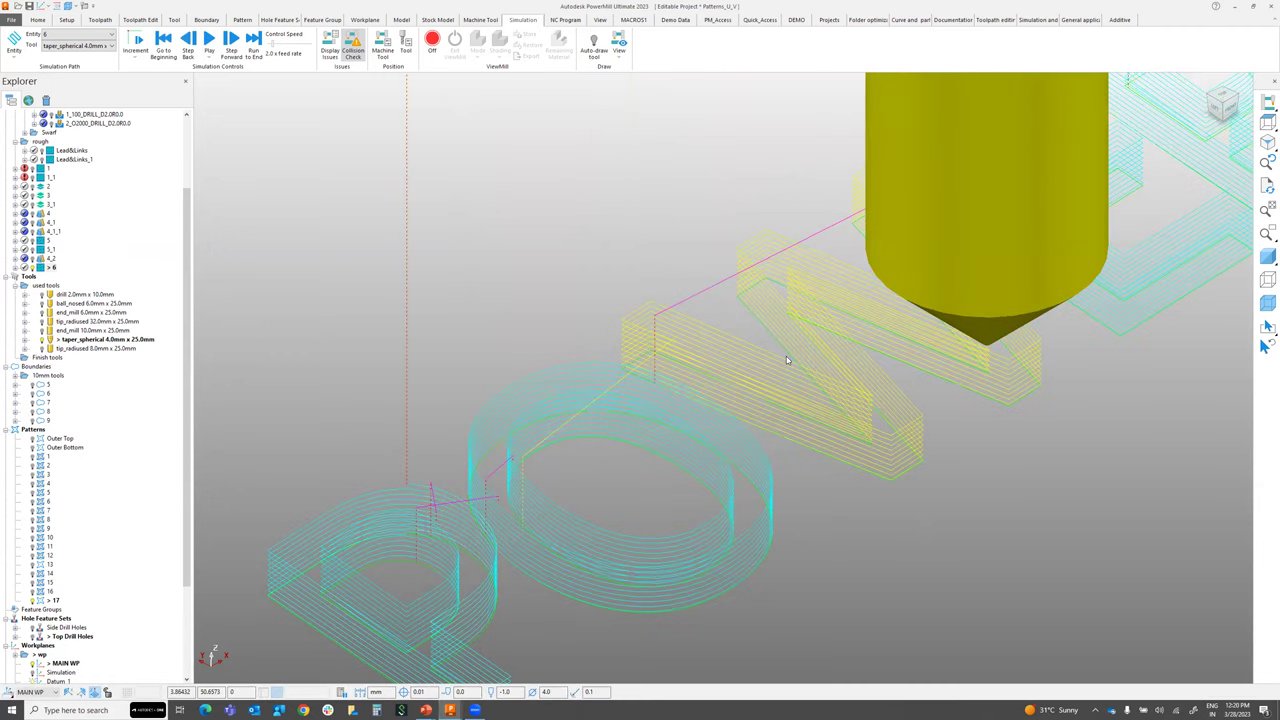
scroll(690, 366, down, 3)
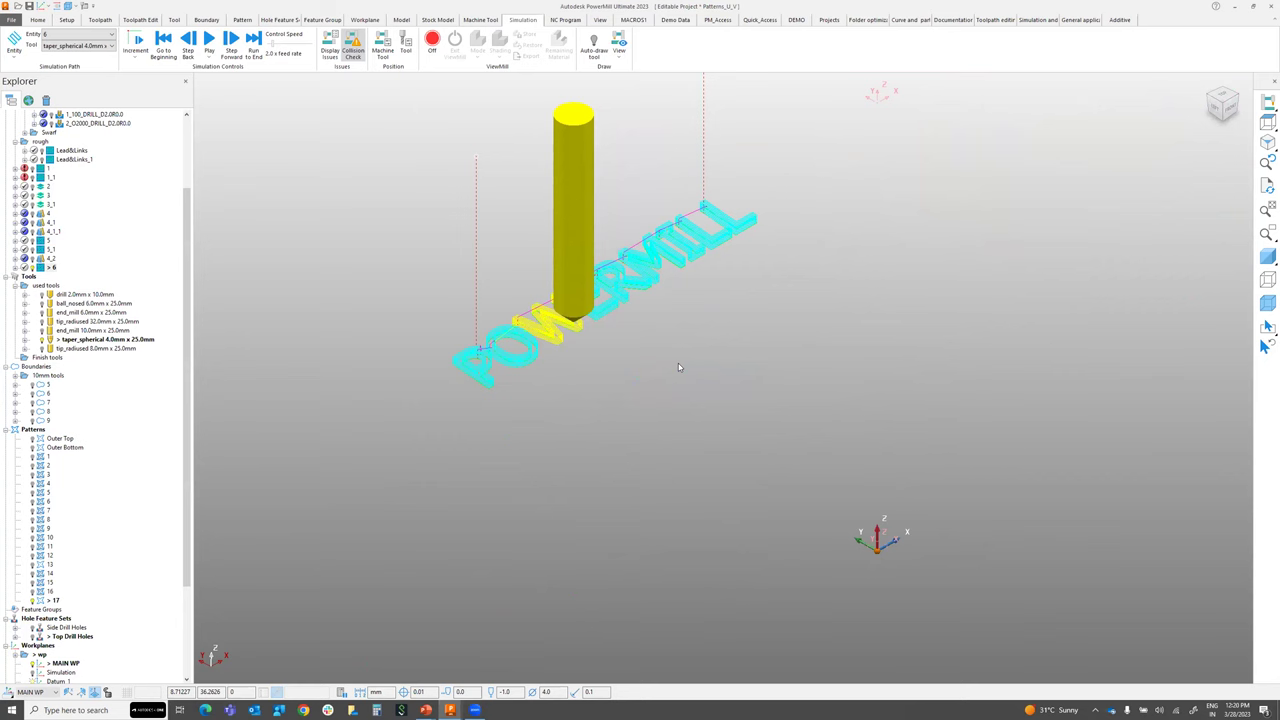
Shade the model again and recalculate toolpath 6 with an axial thickness of 0.0
click(1267, 256)
scroll(468, 297, up, 2)
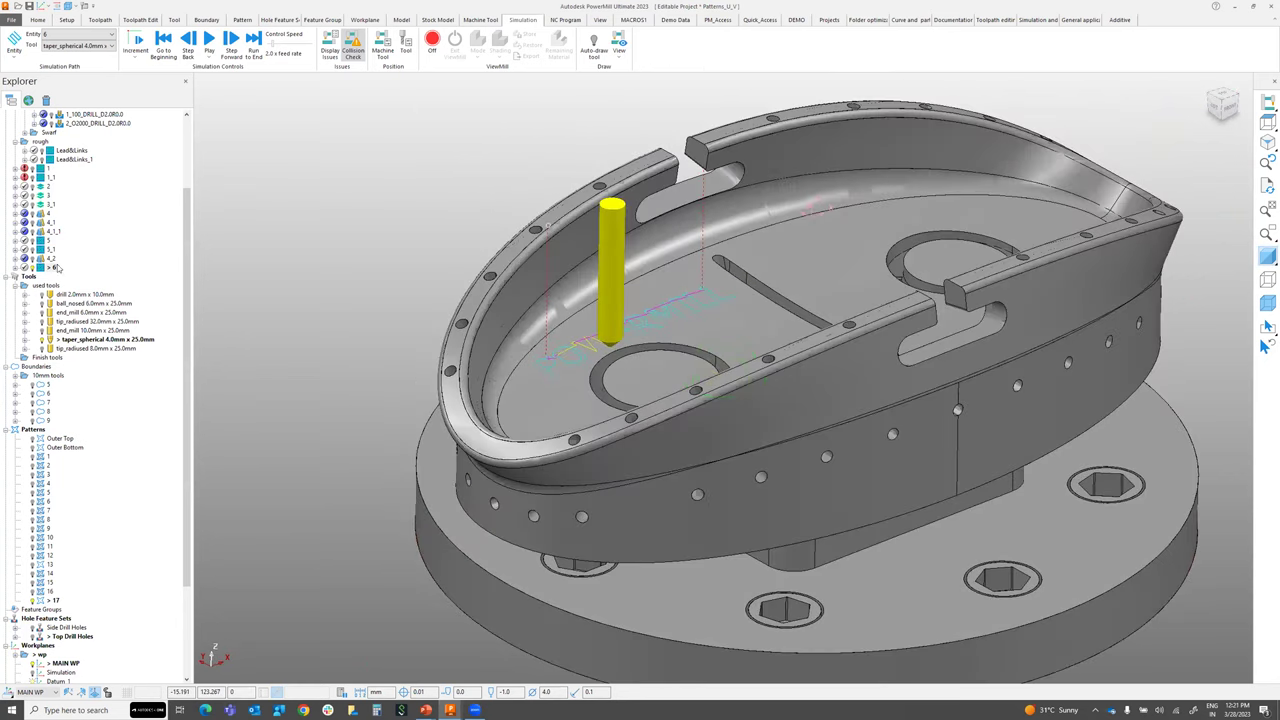
right_click(56, 268)
click(100, 338)
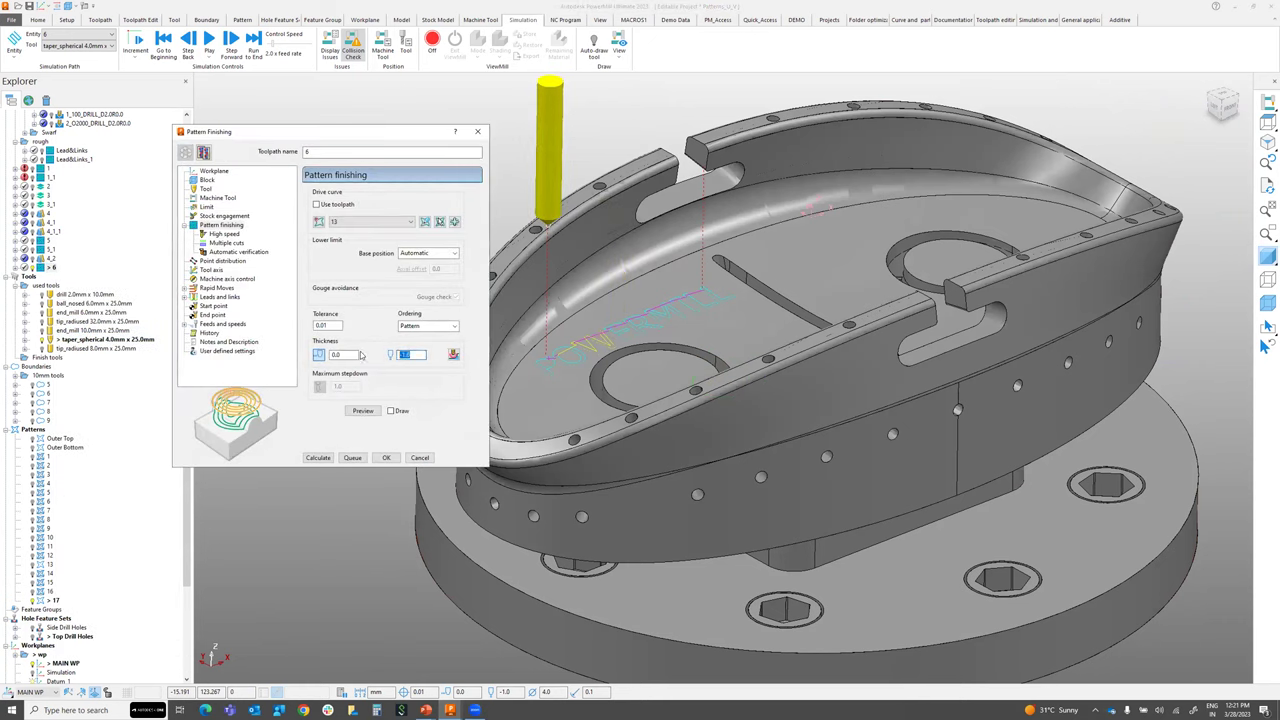
click(316, 457)
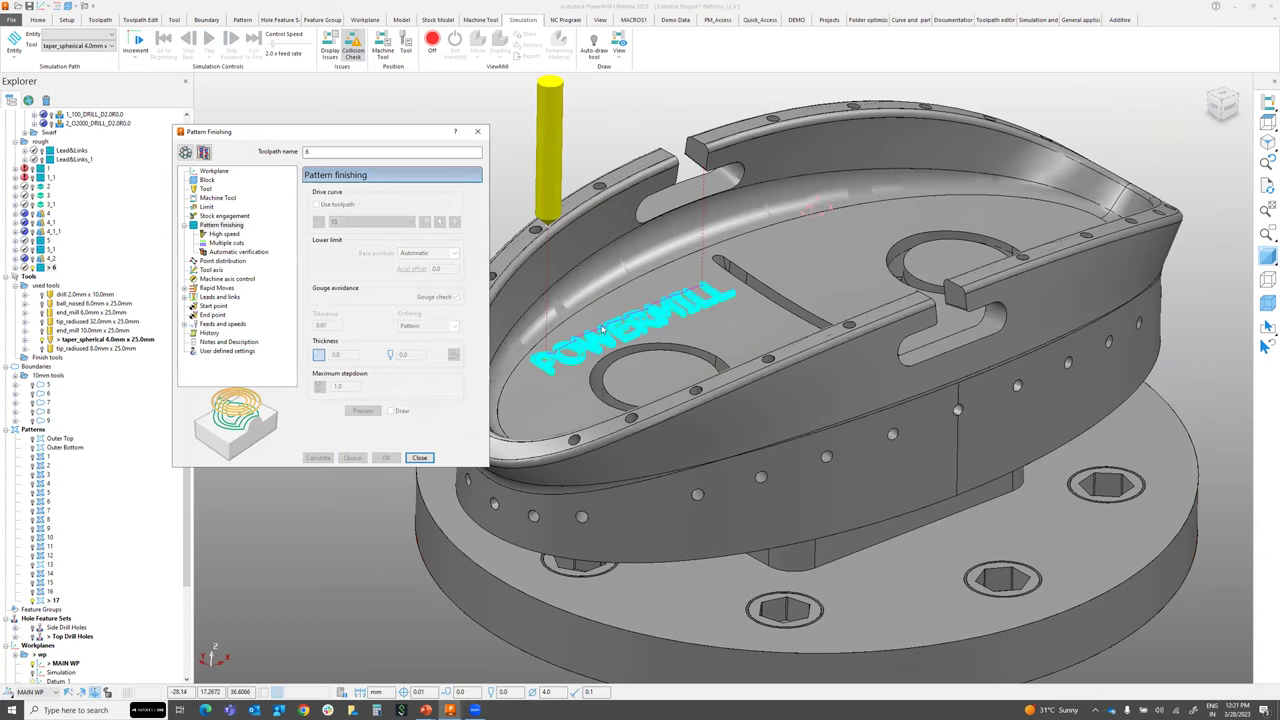
scroll(560, 360, up, 3)
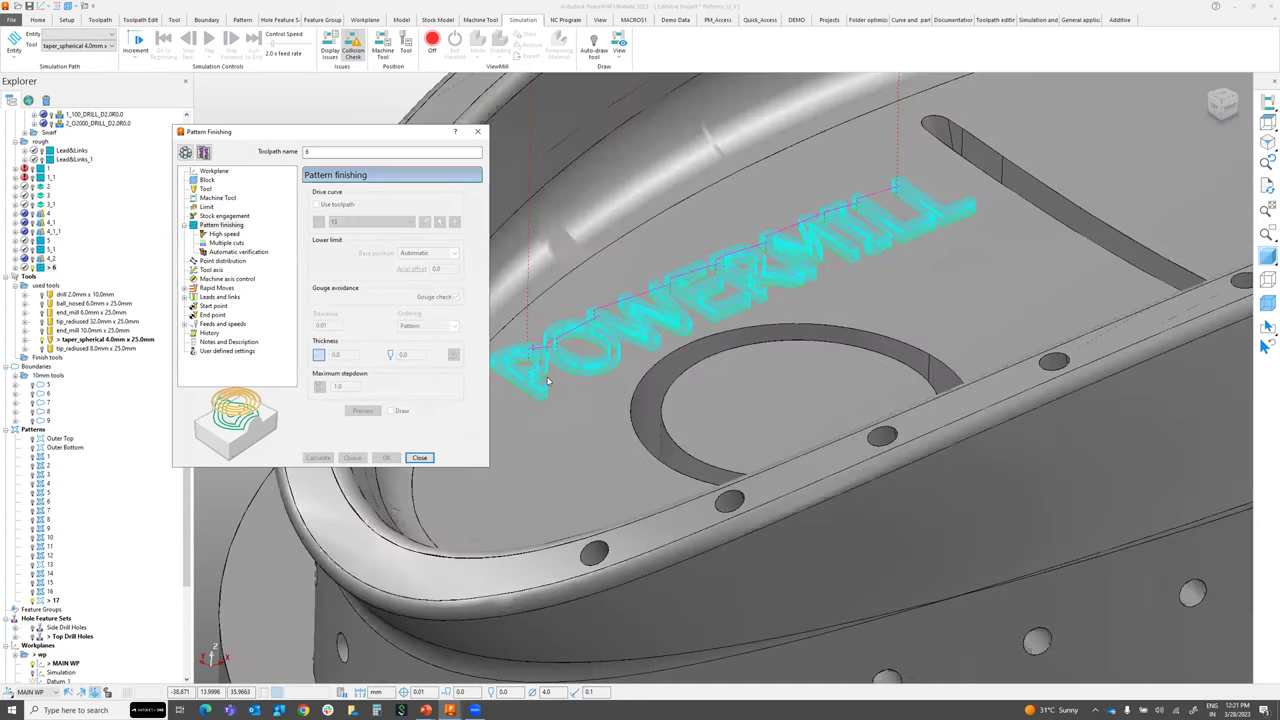
click(428, 458)
Run the Black_Background general application macro to give the graphics area a black background
click(1081, 20)
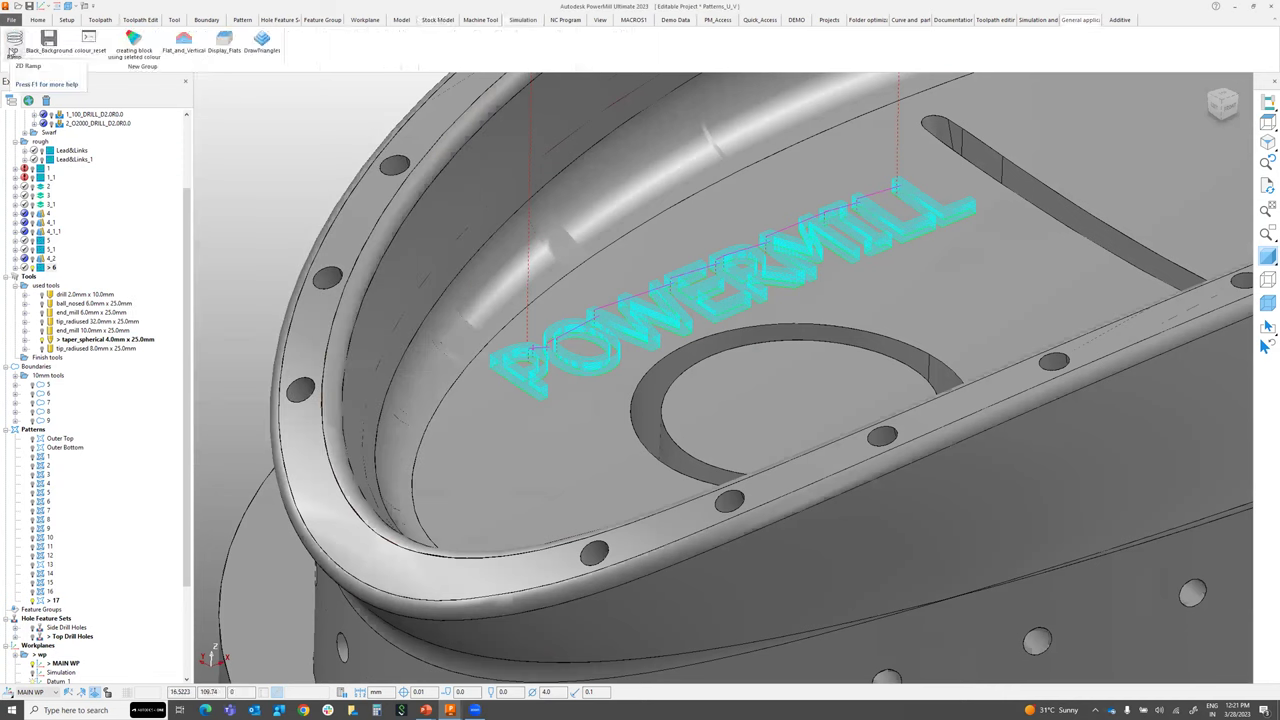
click(13, 45)
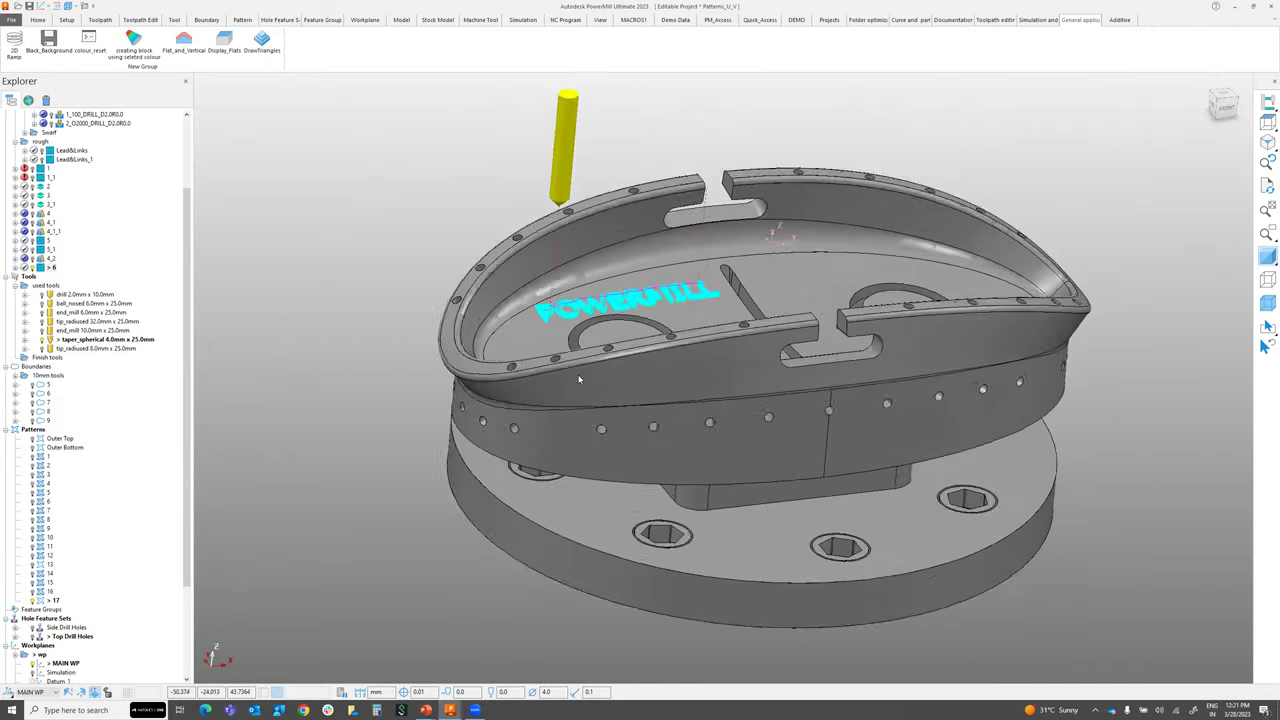
click(49, 47)
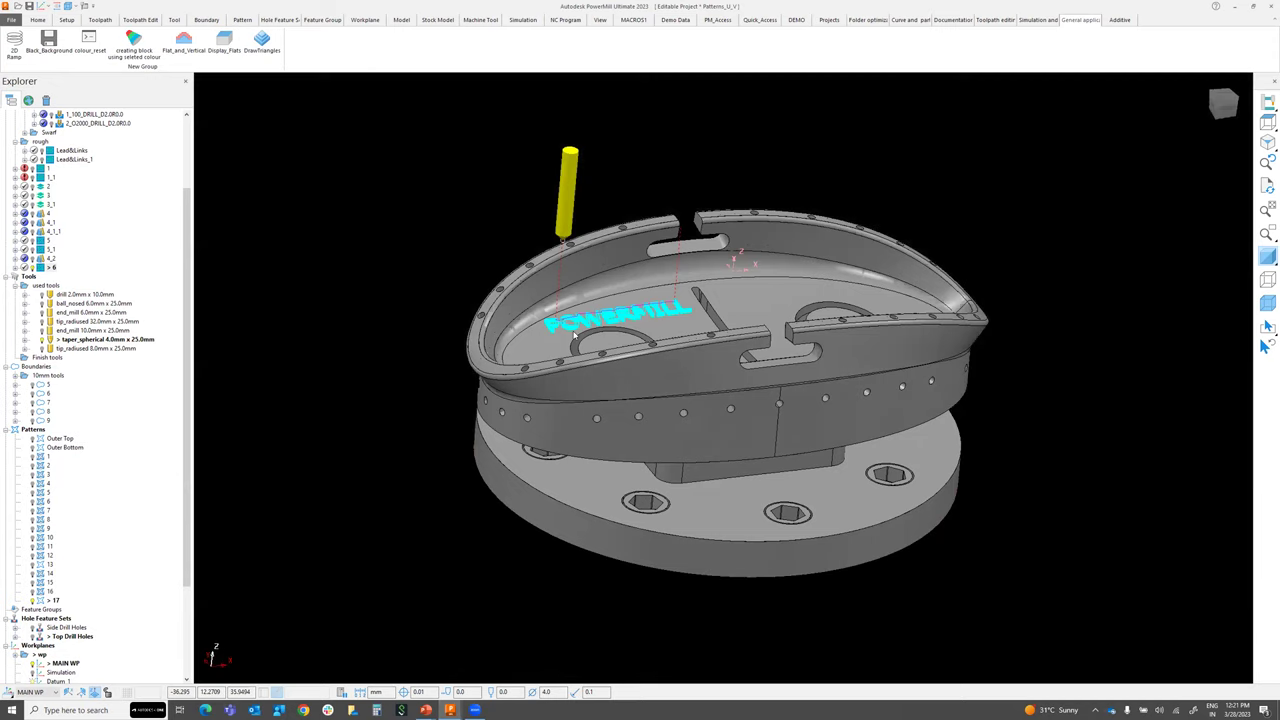
scroll(851, 425, up, 2)
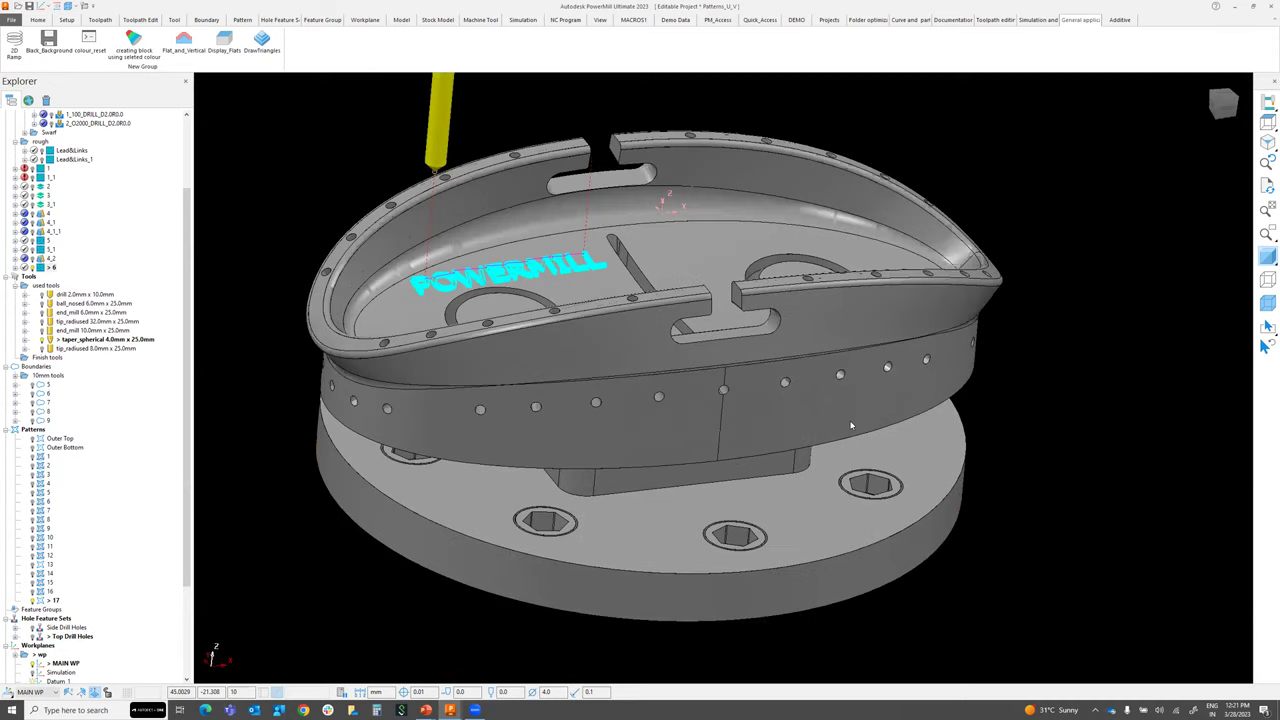
scroll(858, 225, down, 2)
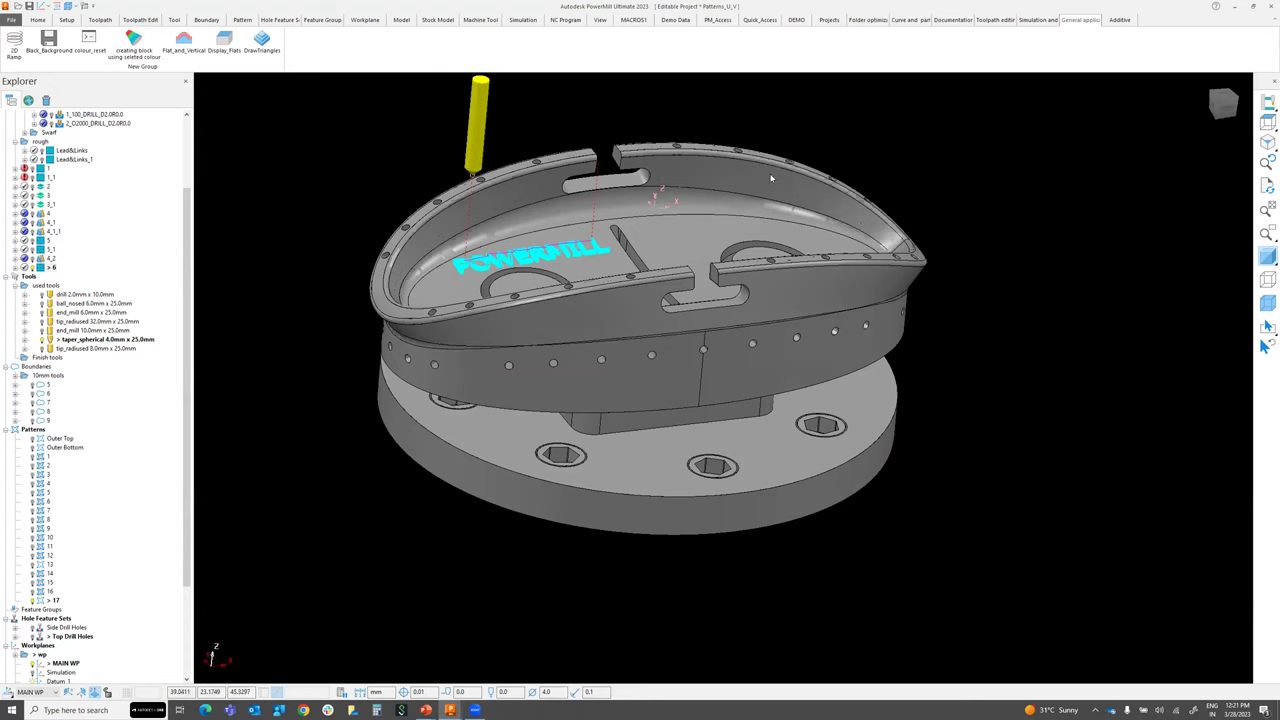
Run the Delcam_snapshot documentation macro and overwrite the existing project snapshot image
click(949, 21)
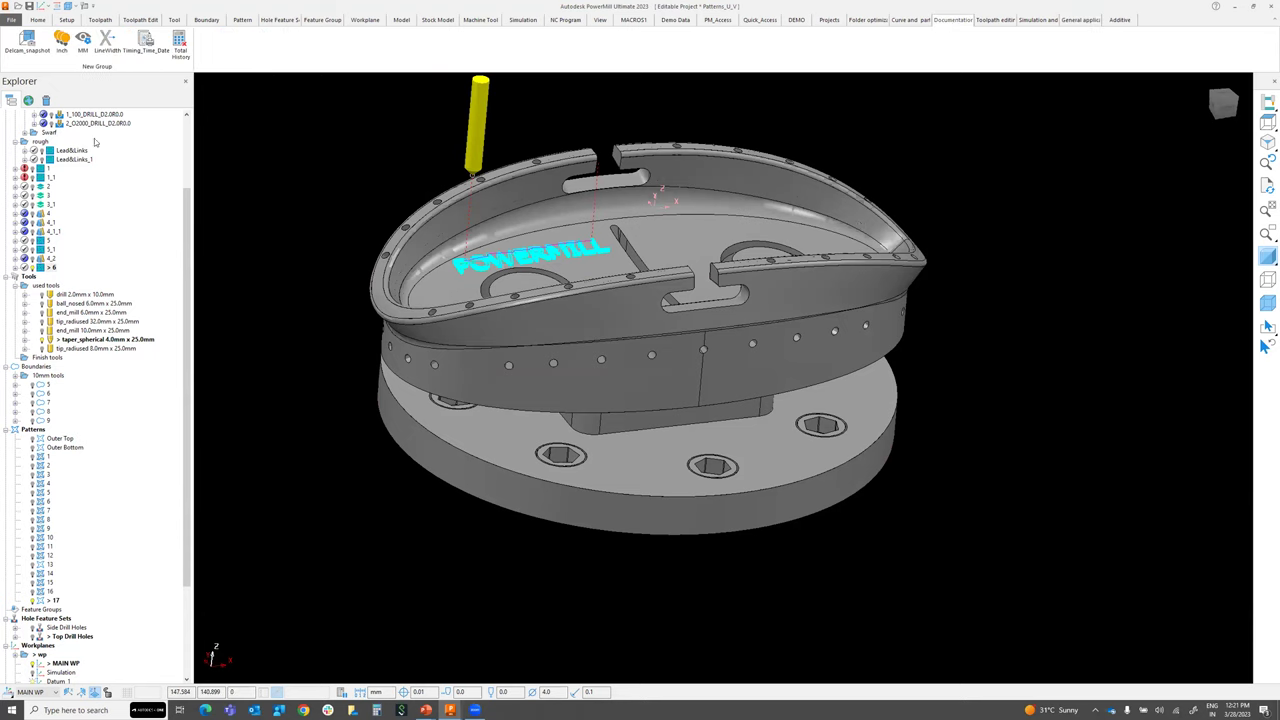
click(28, 45)
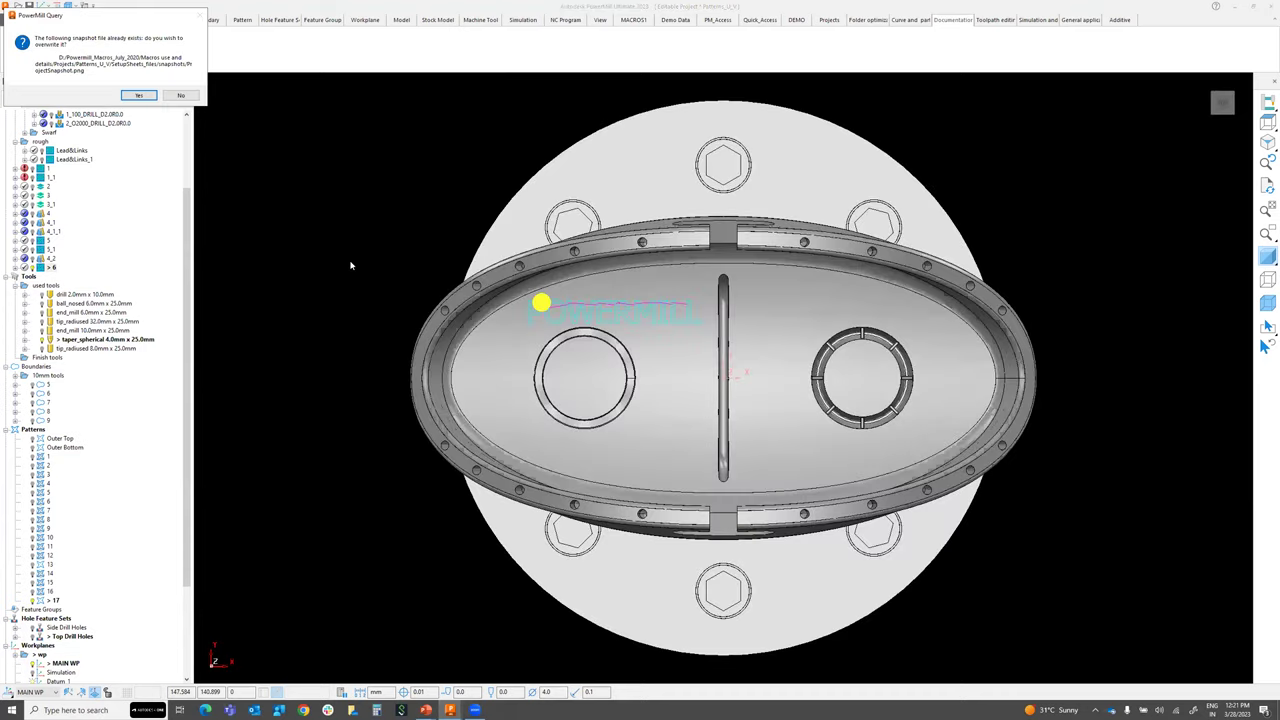
click(142, 96)
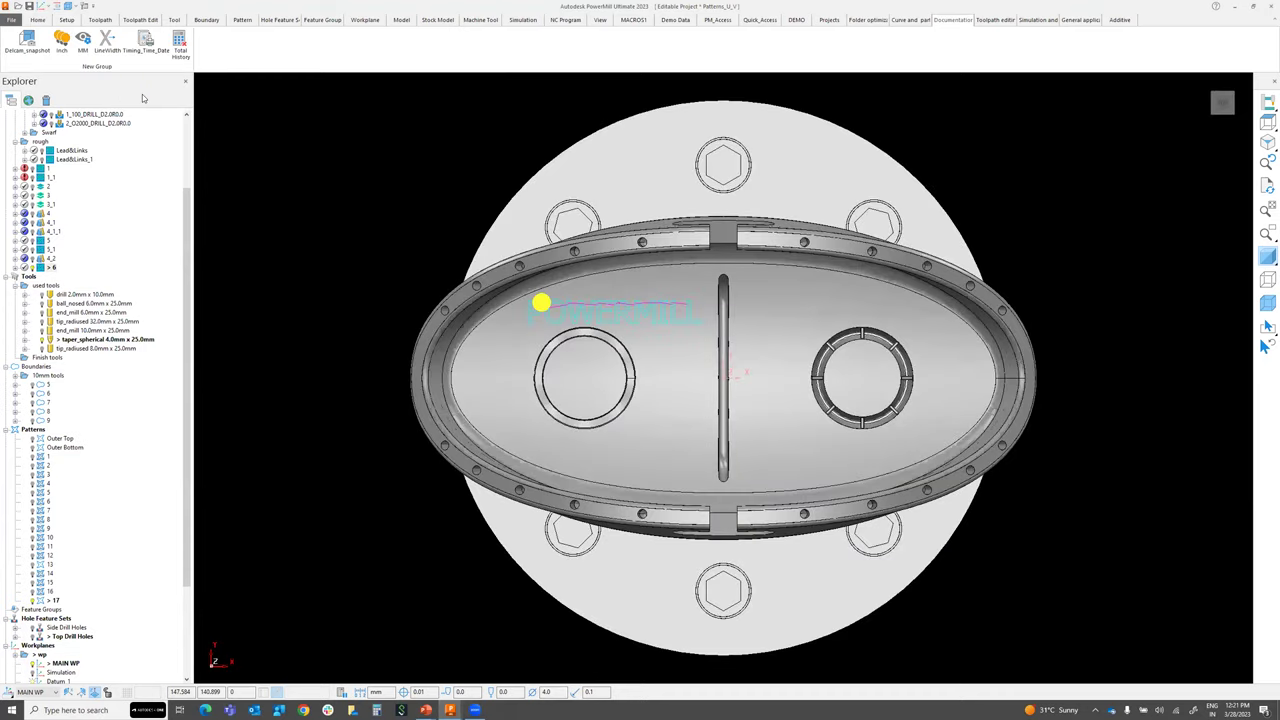
Run the colour_reset general application macro to restore the default background of the graphics area
click(1078, 21)
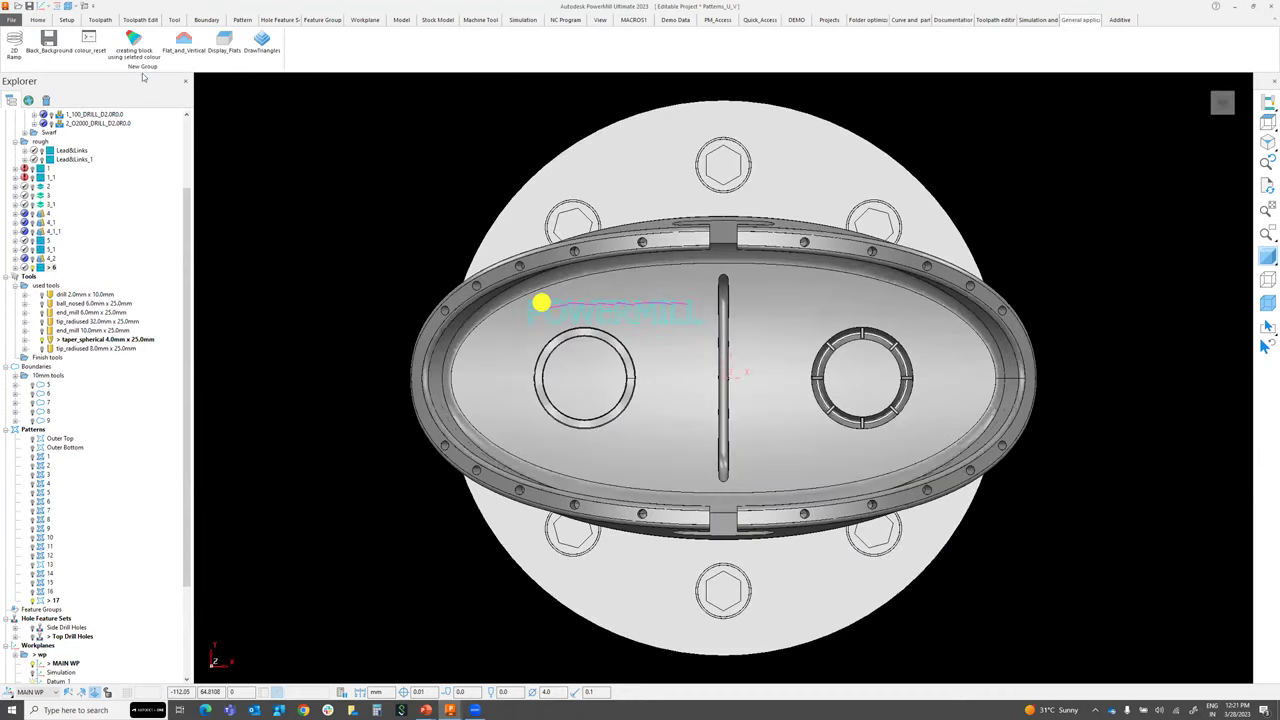
click(92, 50)
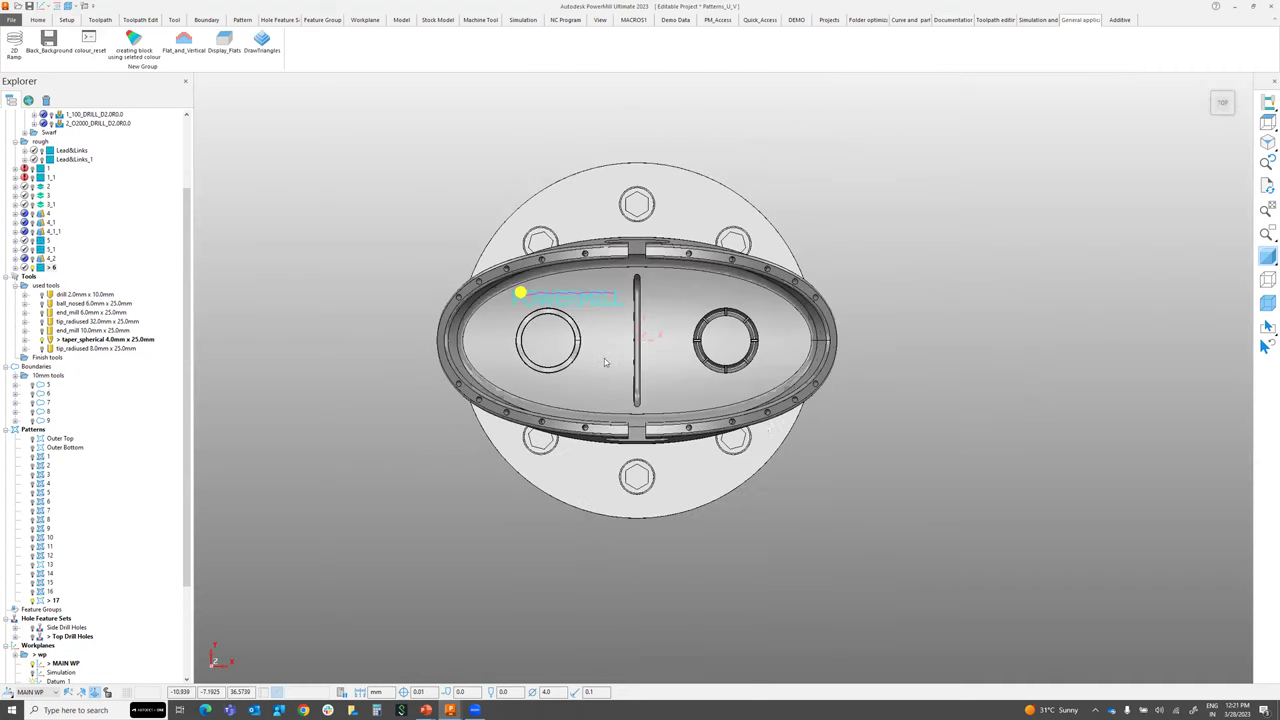
middle_drag(762, 320, 801, 256)
scroll(608, 447, up, 5)
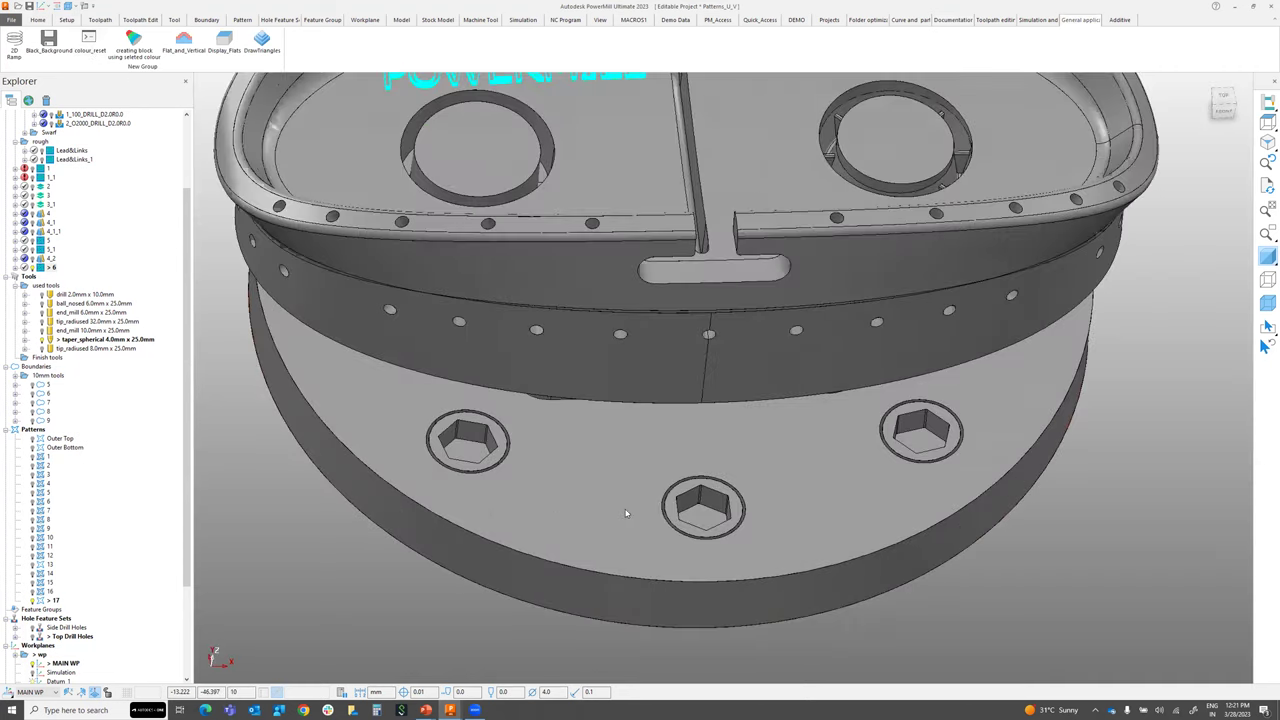
scroll(608, 447, down, 5)
middle_drag(608, 447, 340, 192)
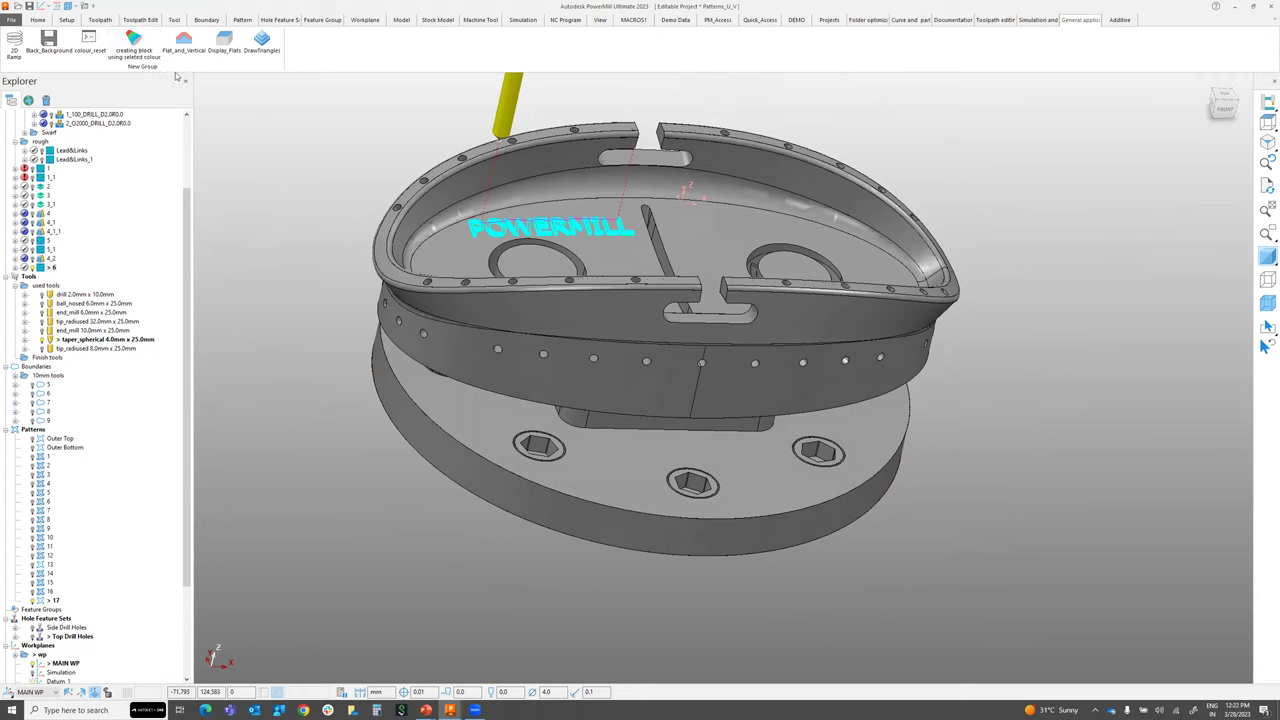
Try to create a block with the selected-colour macro, resuming it without a colour in the selection filter
click(135, 46)
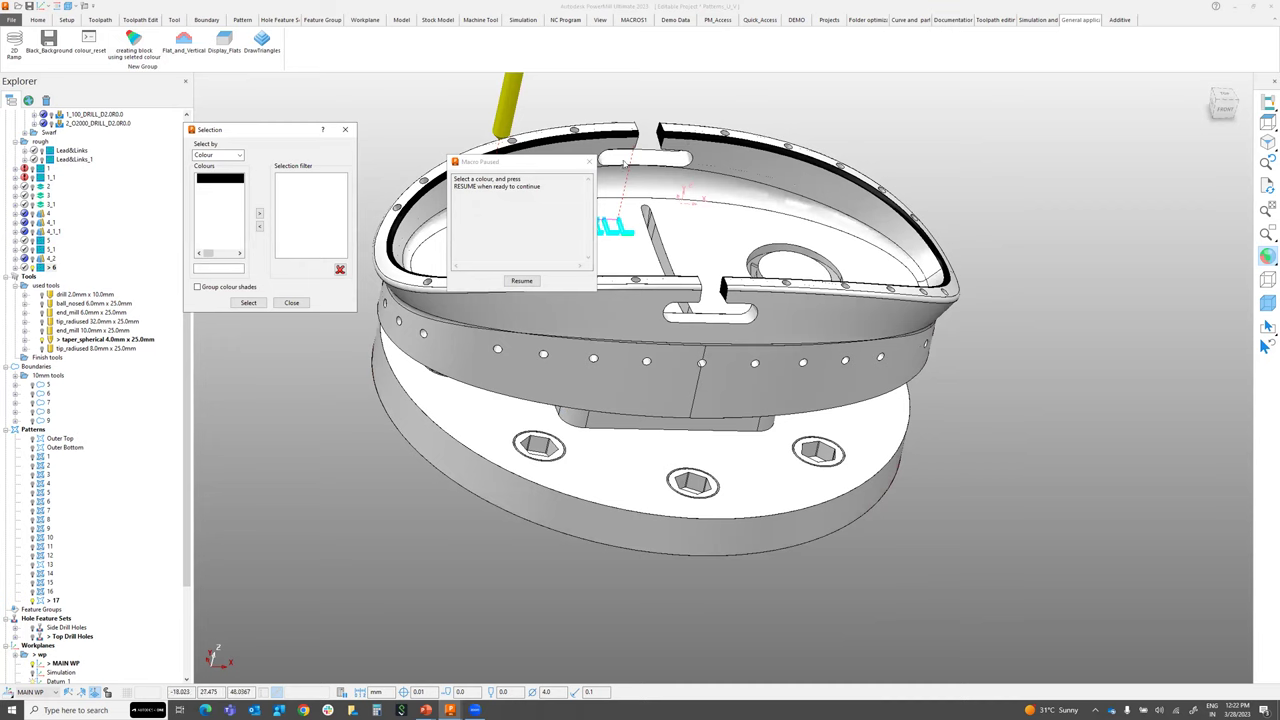
drag(520, 161, 1077, 111)
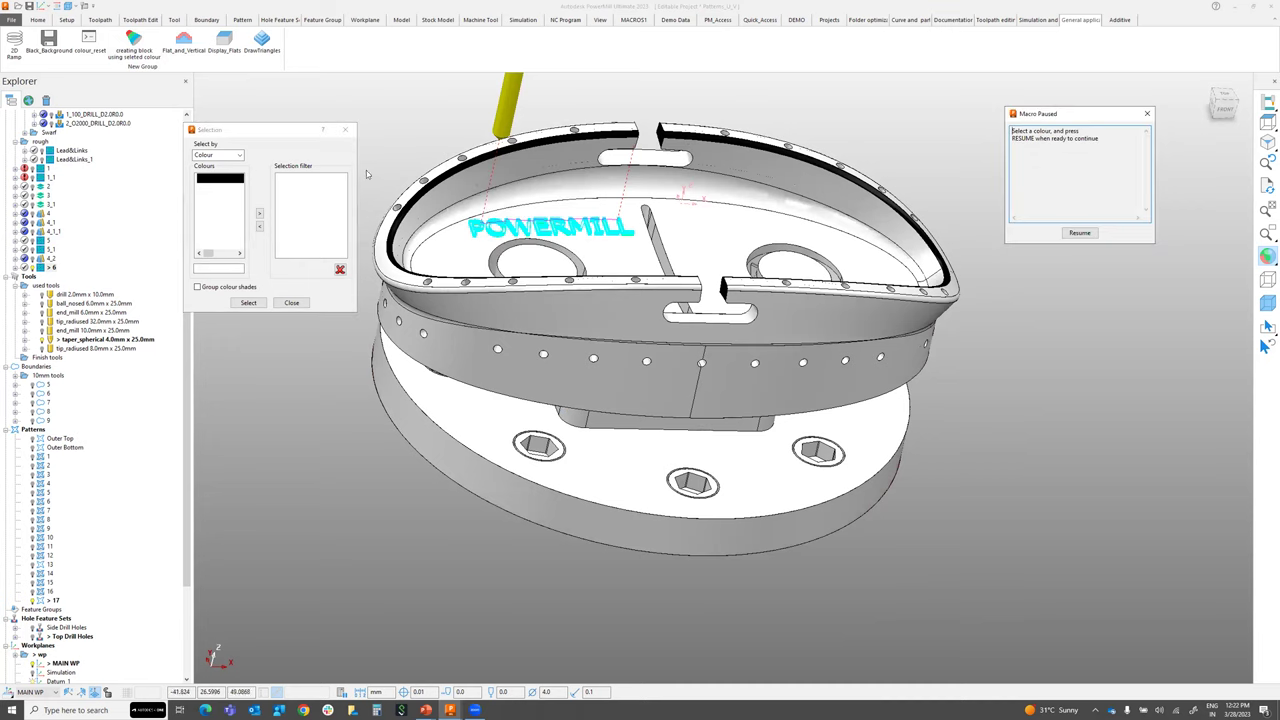
click(259, 216)
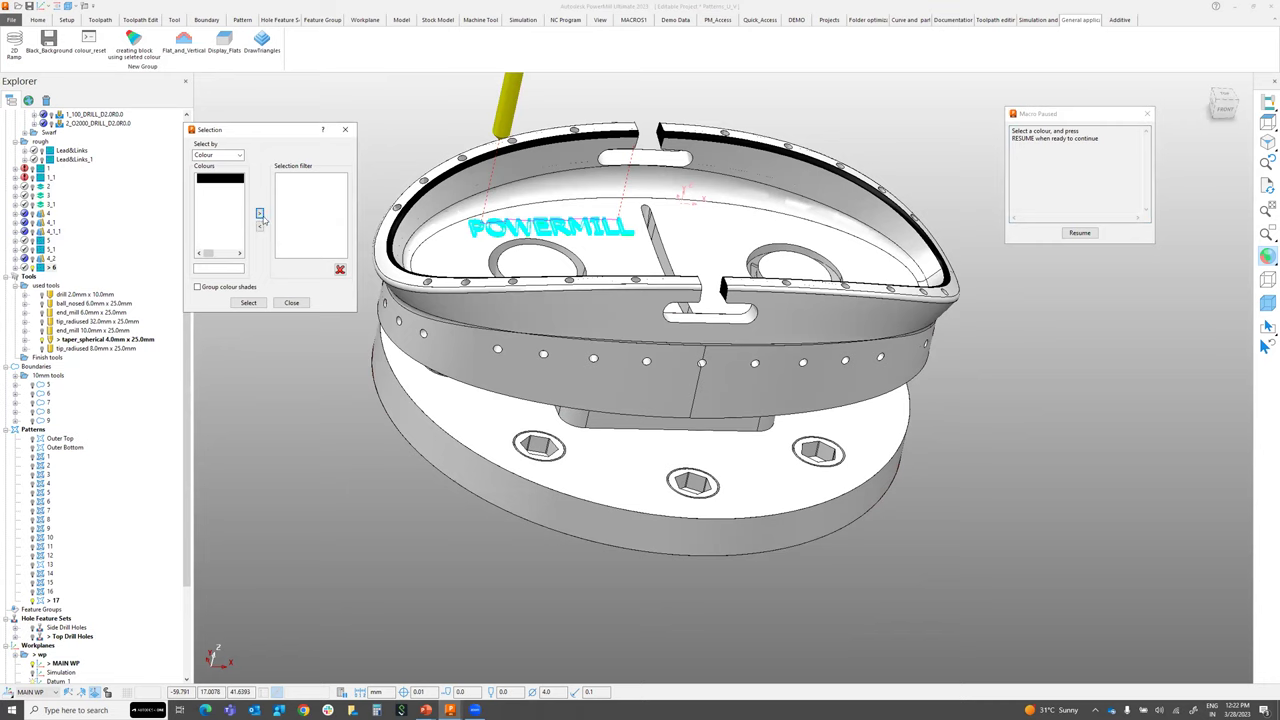
click(1079, 232)
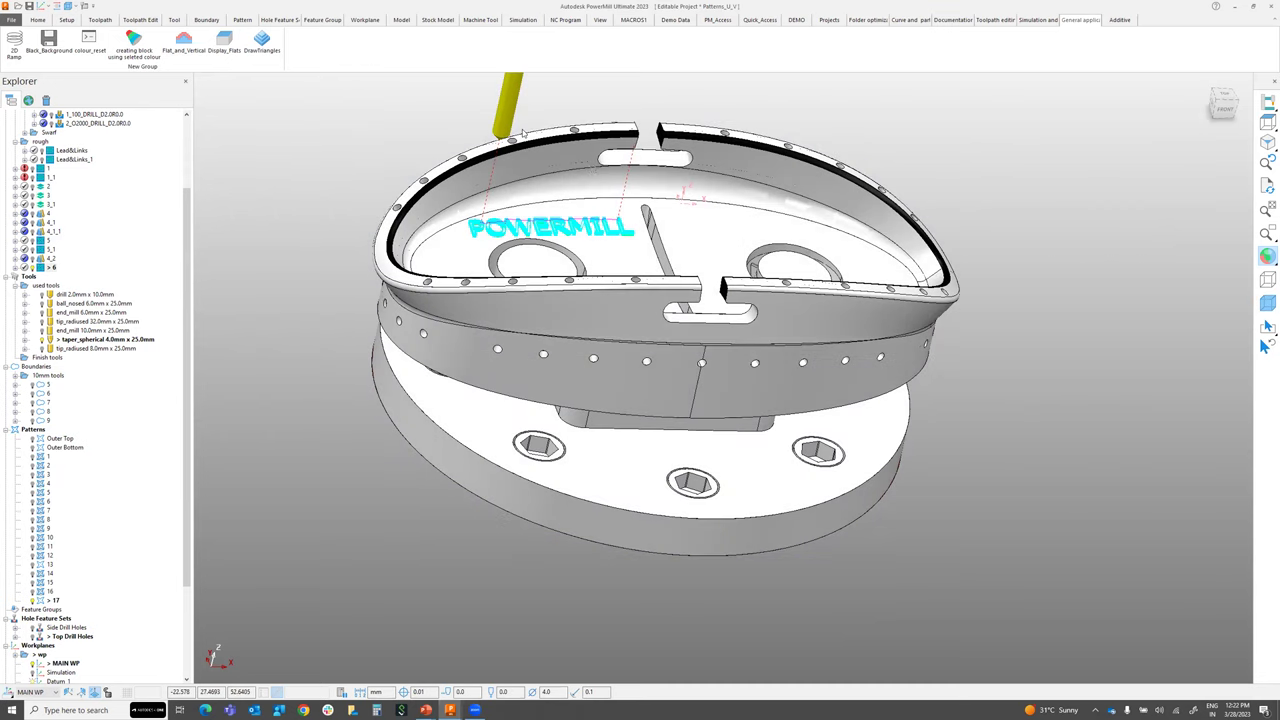
Run the macro for creating a block using a selected colour, choosing Black as the selection filter, and display the block
click(134, 42)
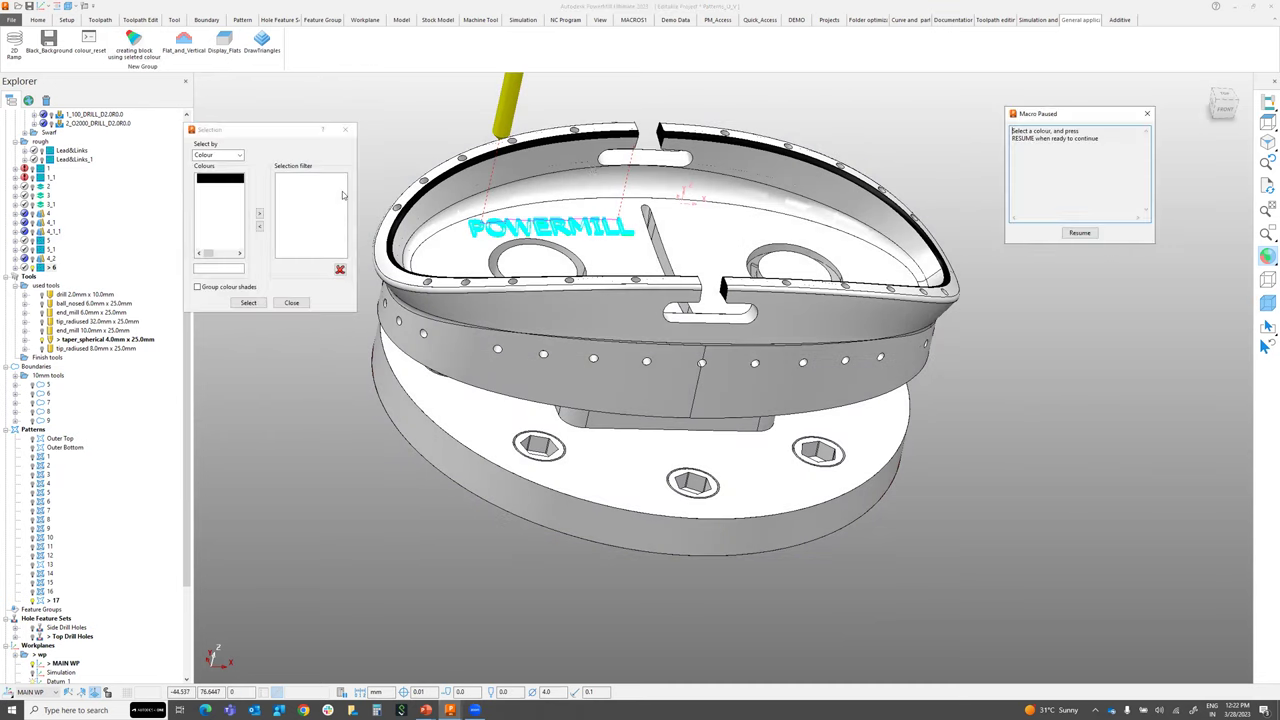
click(259, 213)
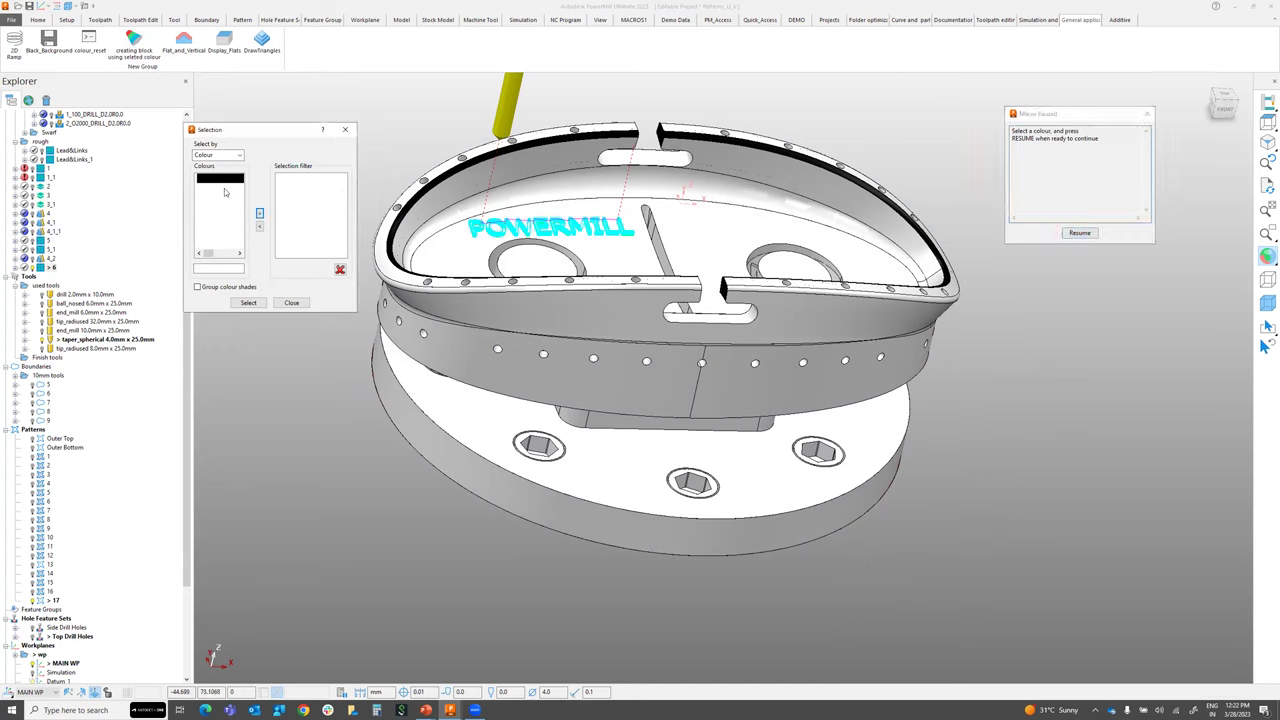
click(226, 181)
click(260, 214)
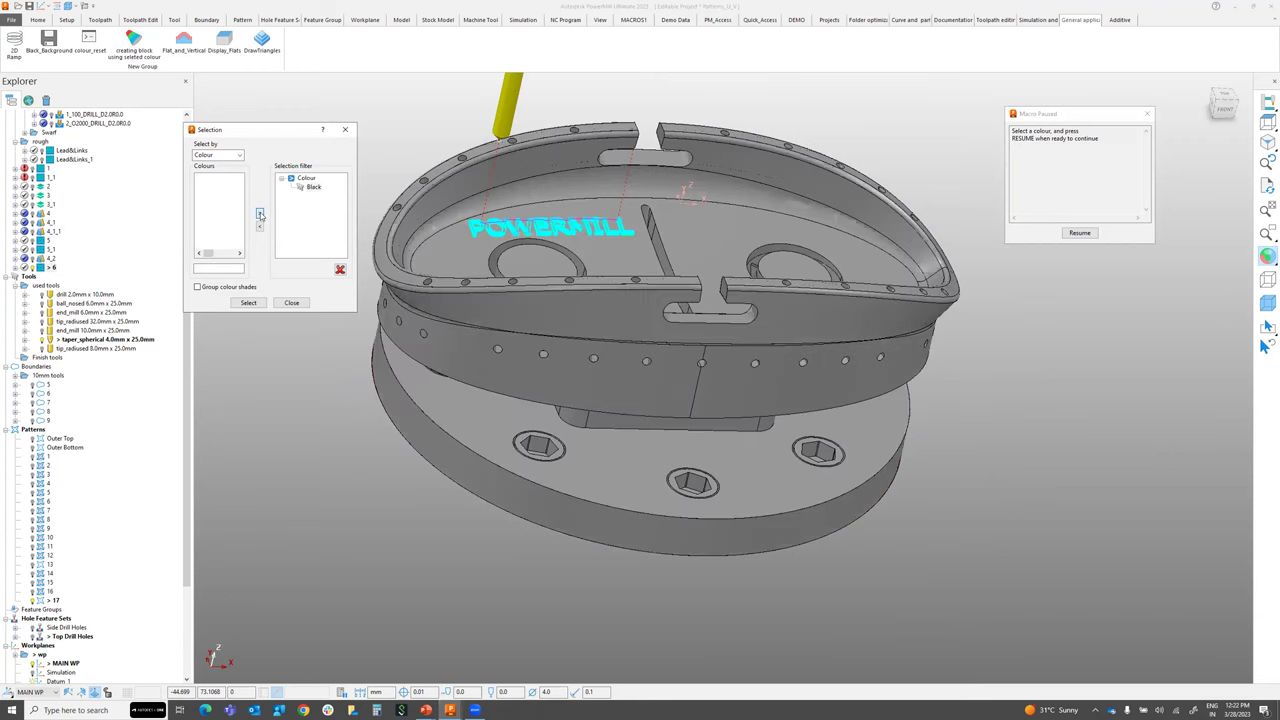
click(1089, 235)
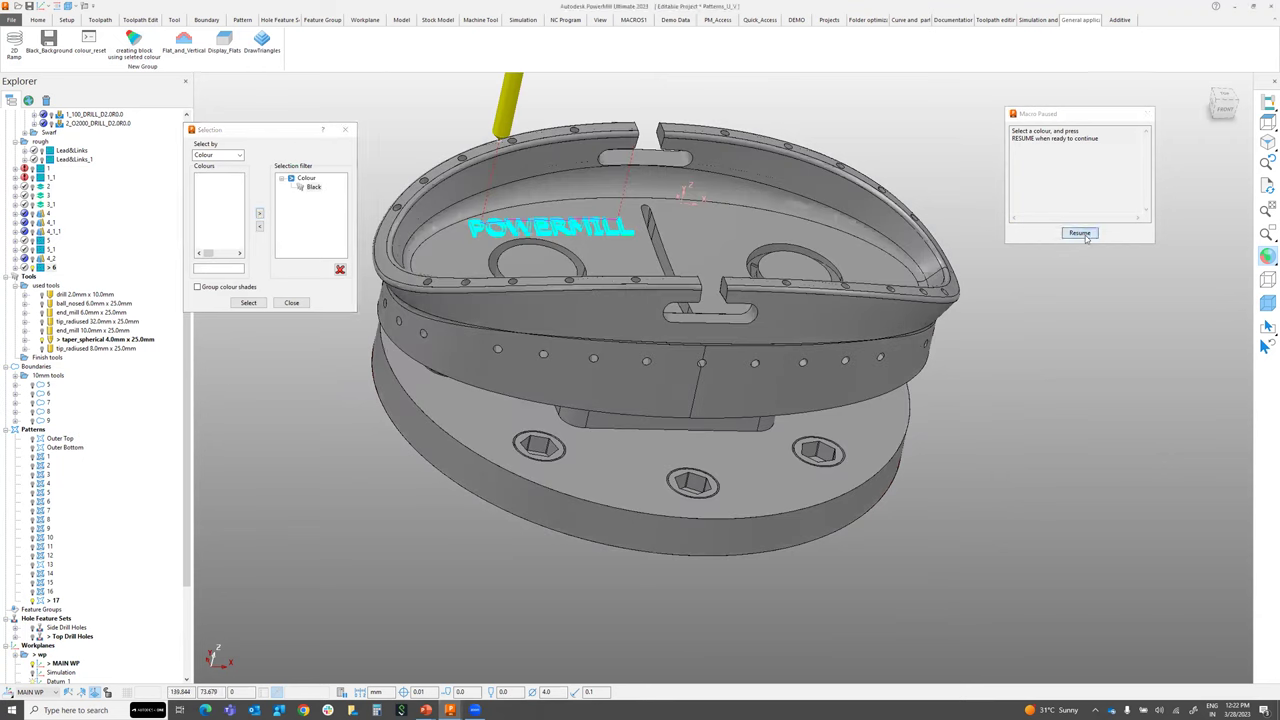
click(1266, 300)
middle_drag(960, 230, 652, 161)
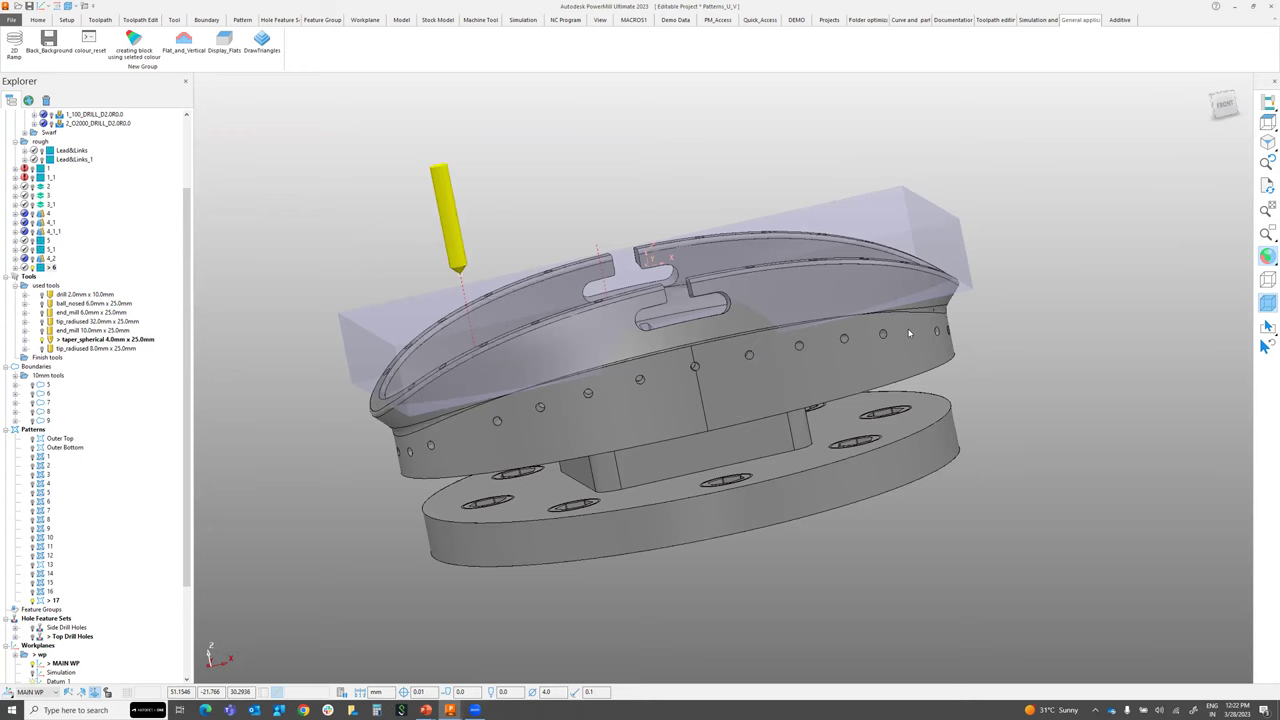
middle_drag(909, 333, 666, 187)
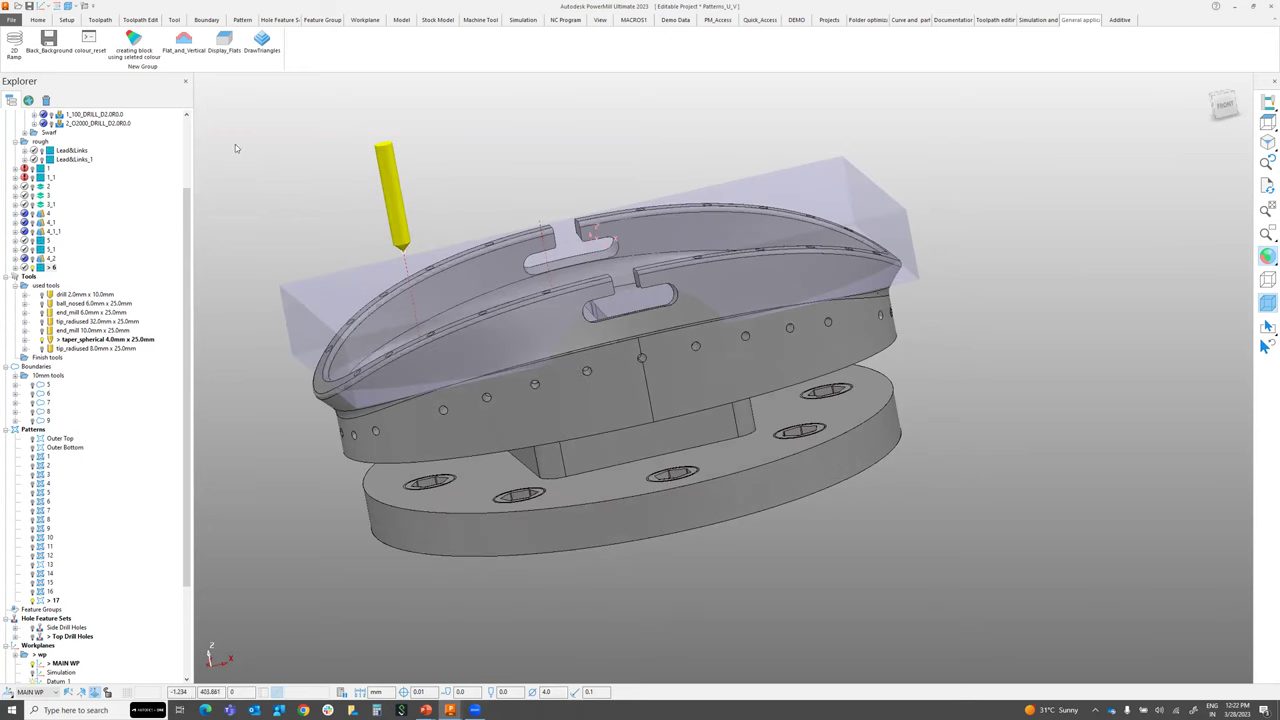
Run the Flat_and_Vertical macro on the model, dismiss its surface report, and inspect the isolated surfaces
click(184, 40)
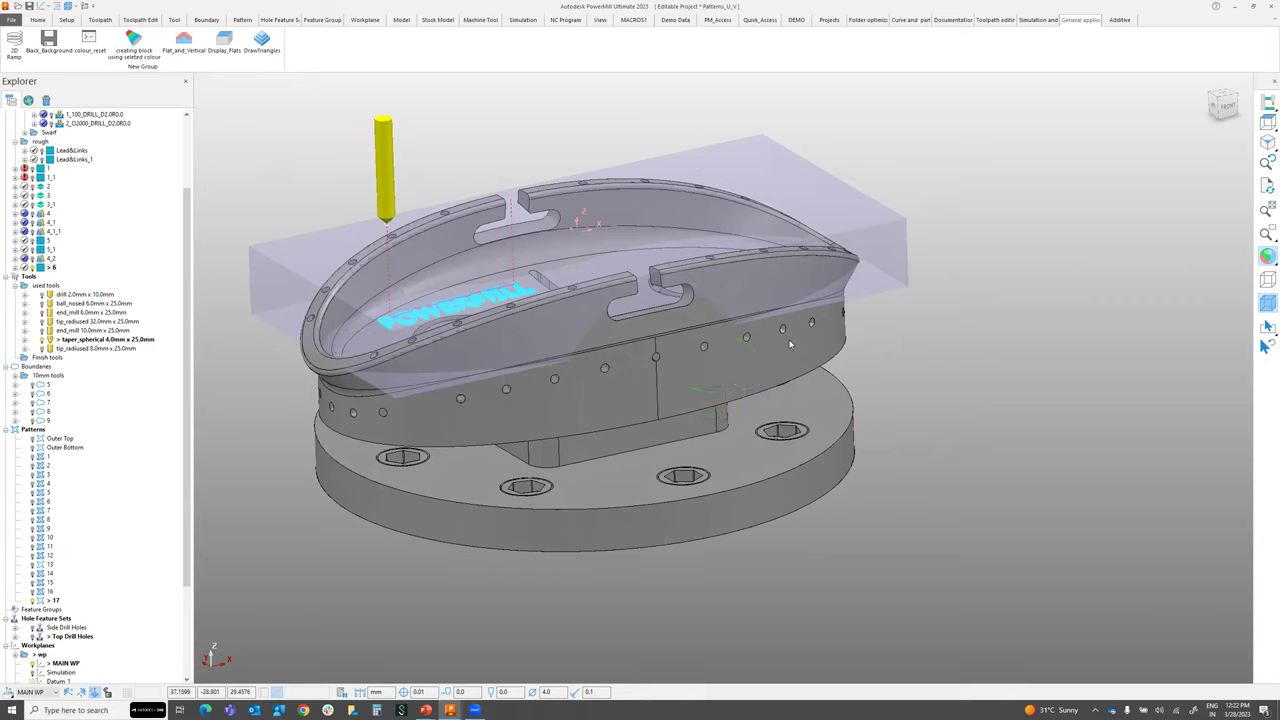
scroll(790, 344, down, 2)
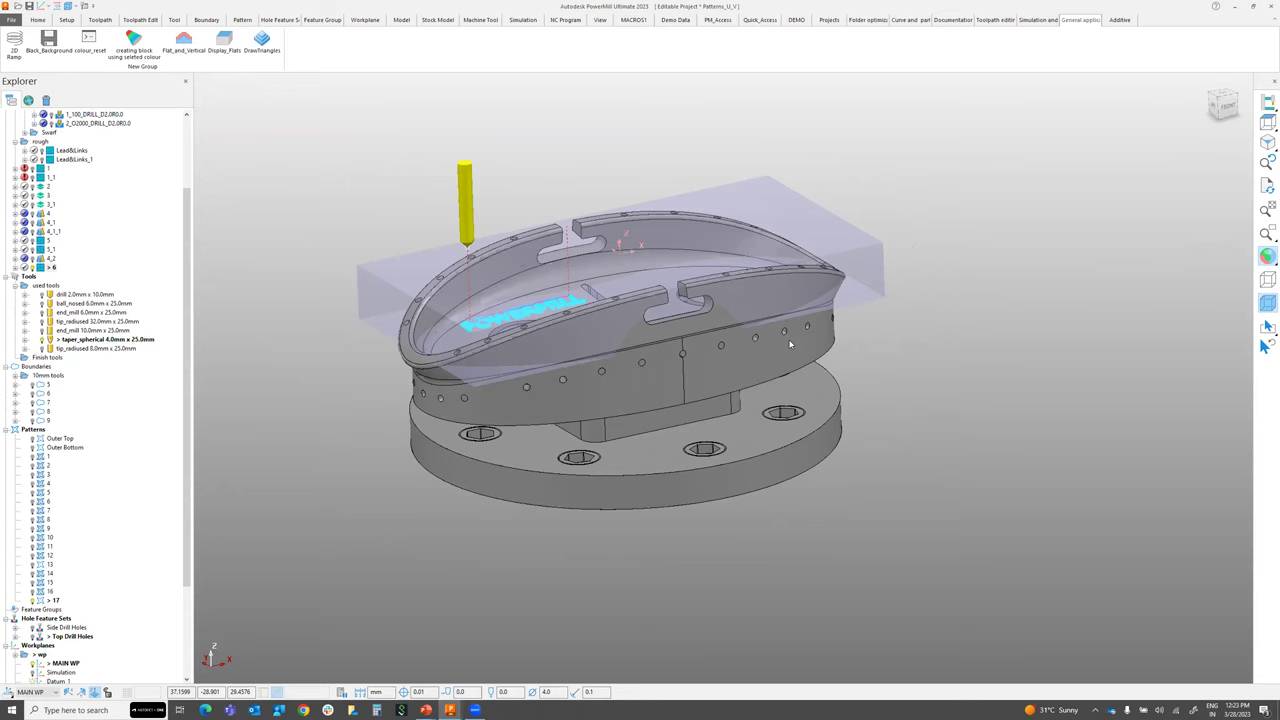
click(183, 42)
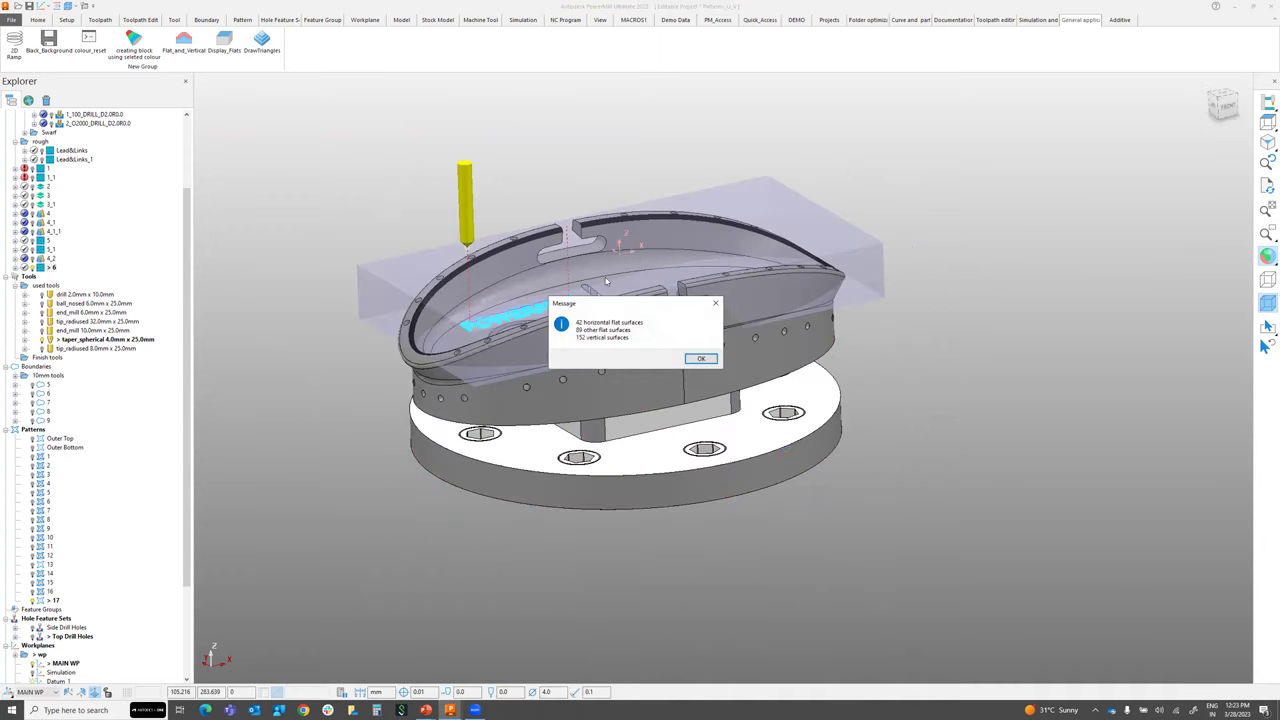
drag(614, 304, 352, 113)
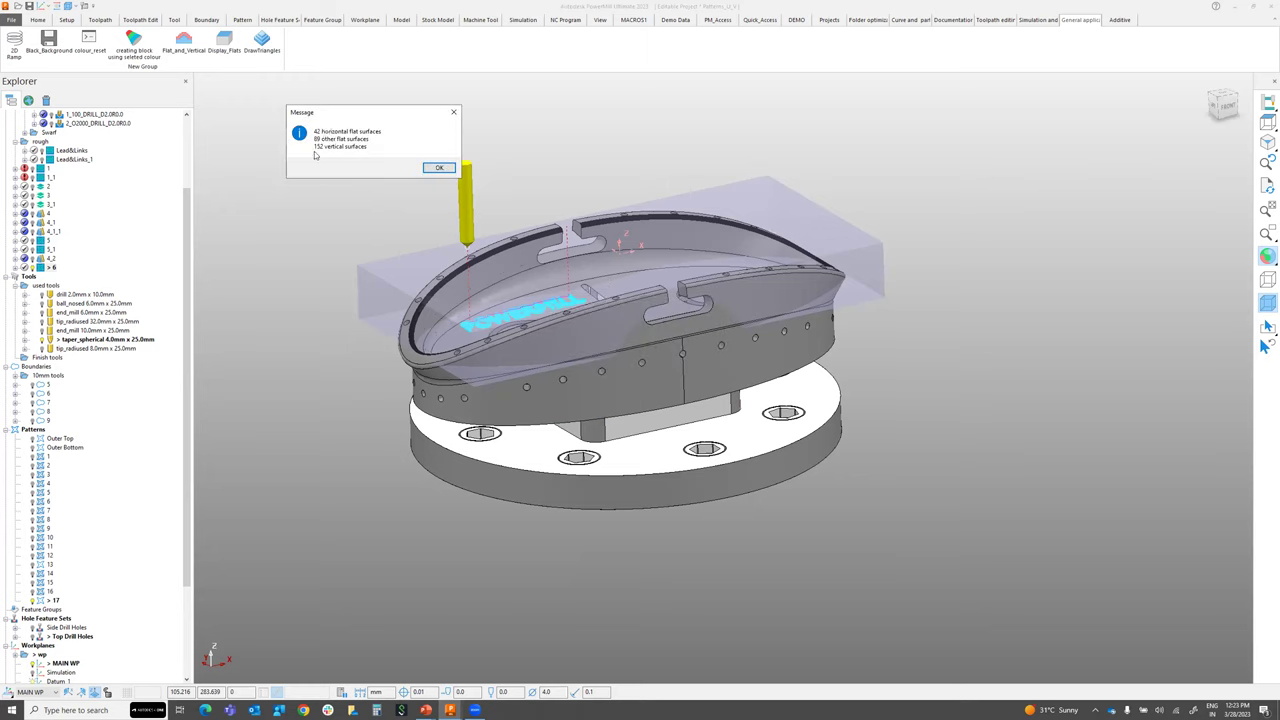
click(437, 167)
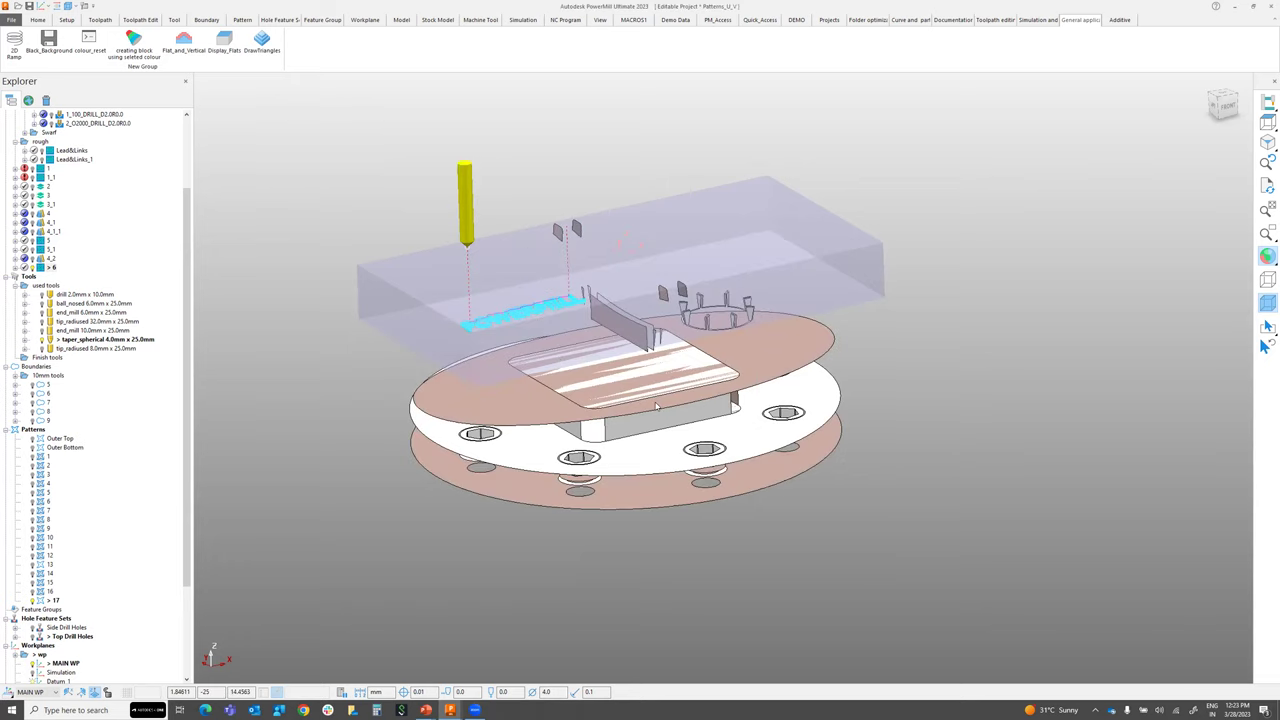
middle_drag(600, 190, 607, 276)
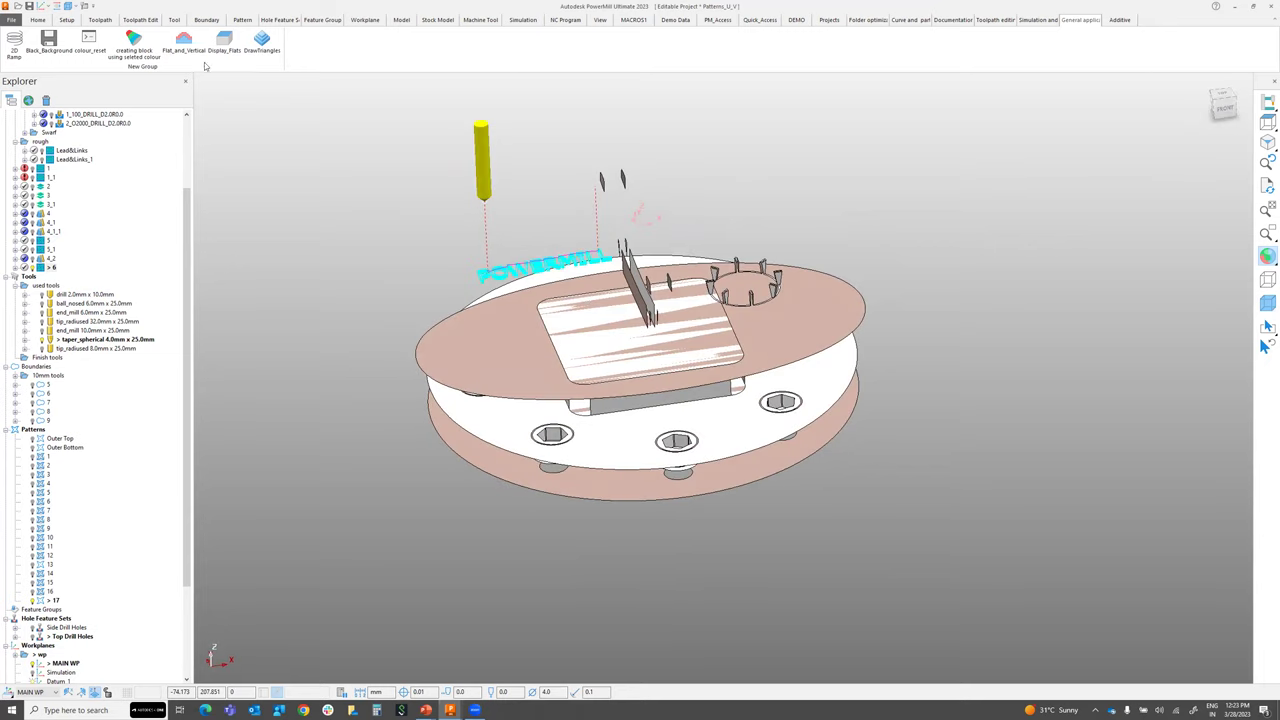
Return the model to plain shading and bring back its hidden surfaces
click(1265, 258)
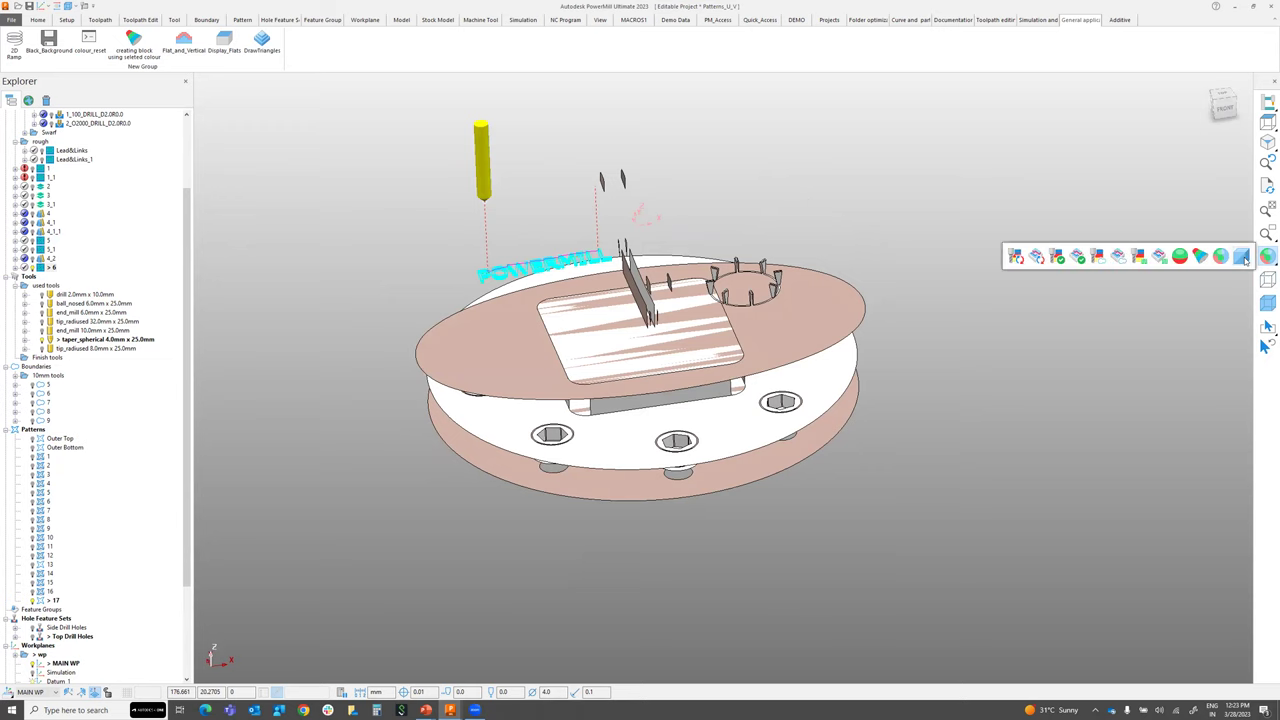
click(1242, 258)
middle_drag(692, 355, 797, 249)
right_click(815, 226)
click(842, 364)
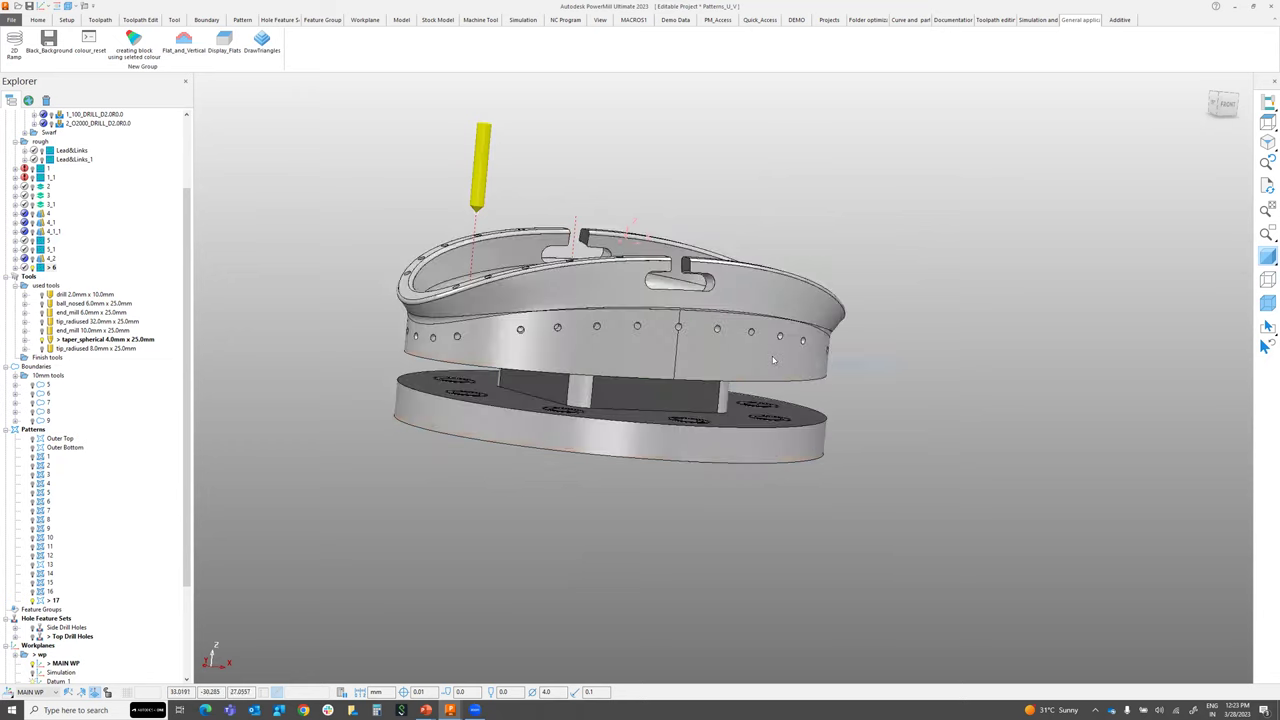
middle_drag(500, 270, 507, 314)
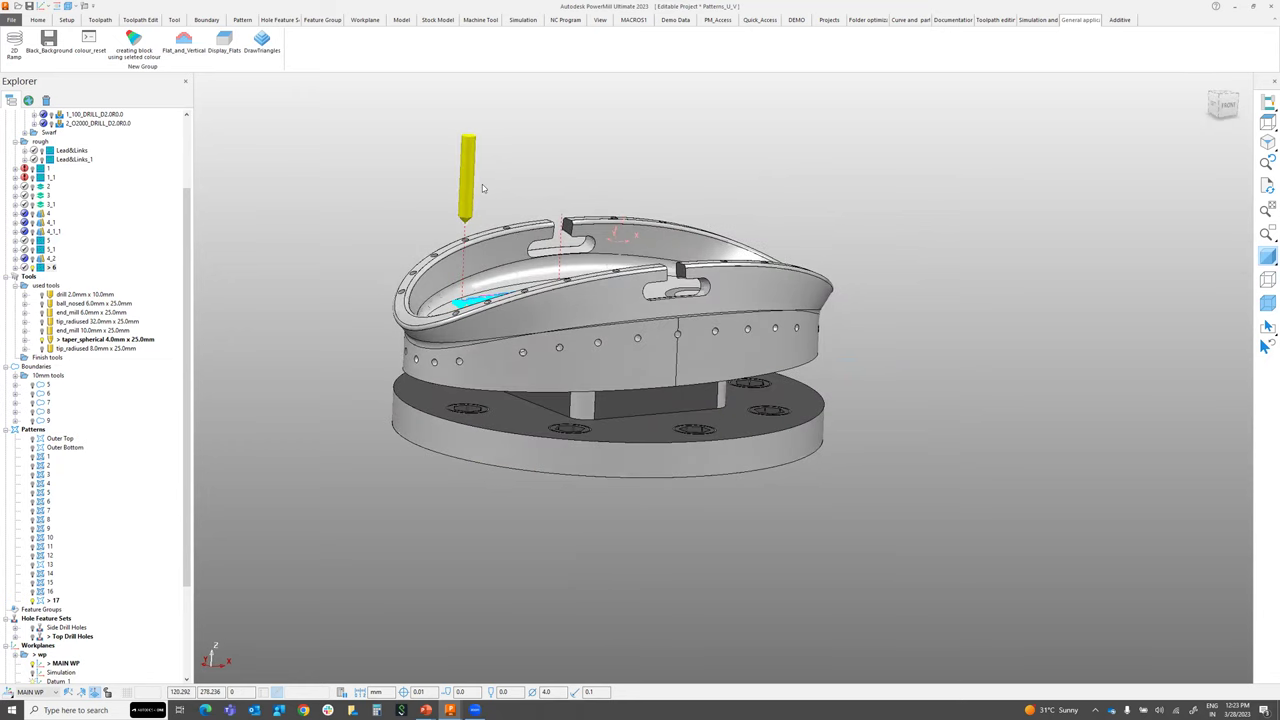
Run the Display_Flats macro to highlight the flat surfaces and inspect the coloured model
click(225, 50)
mouse_move(1267, 257)
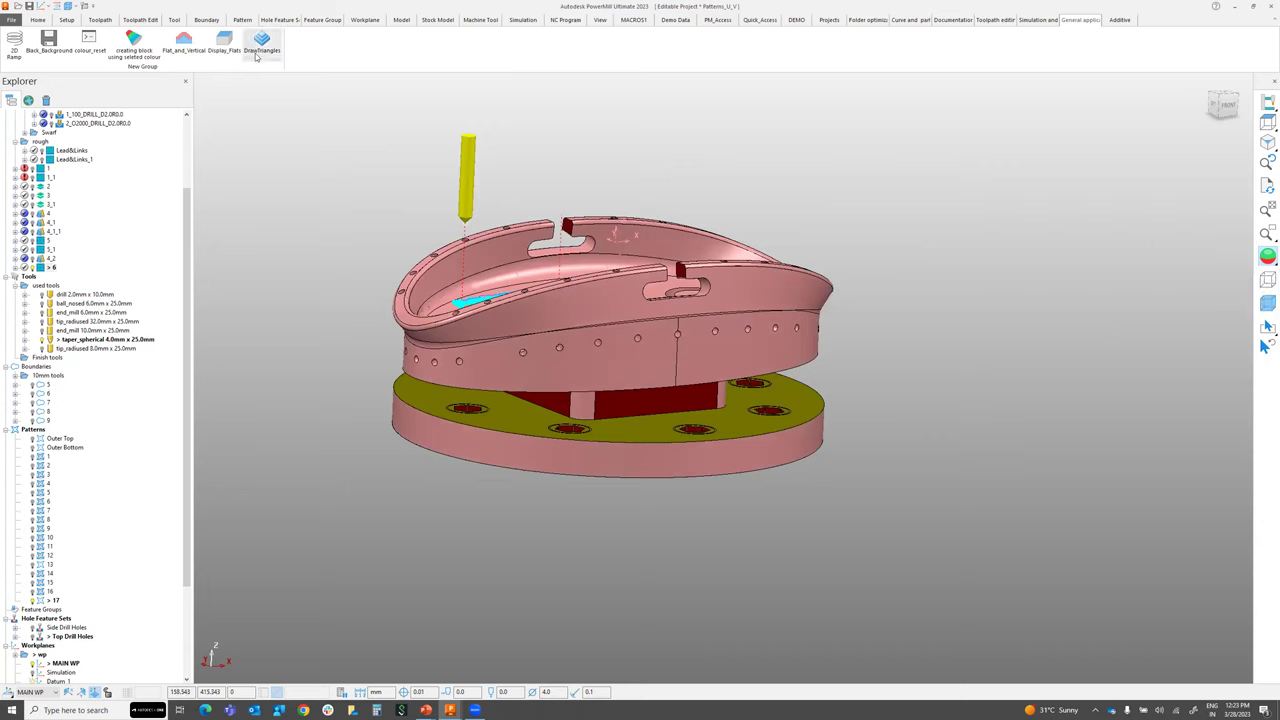
mouse_move(545, 340)
middle_down()
mouse_move(577, 362)
mouse_move(470, 270)
middle_up()
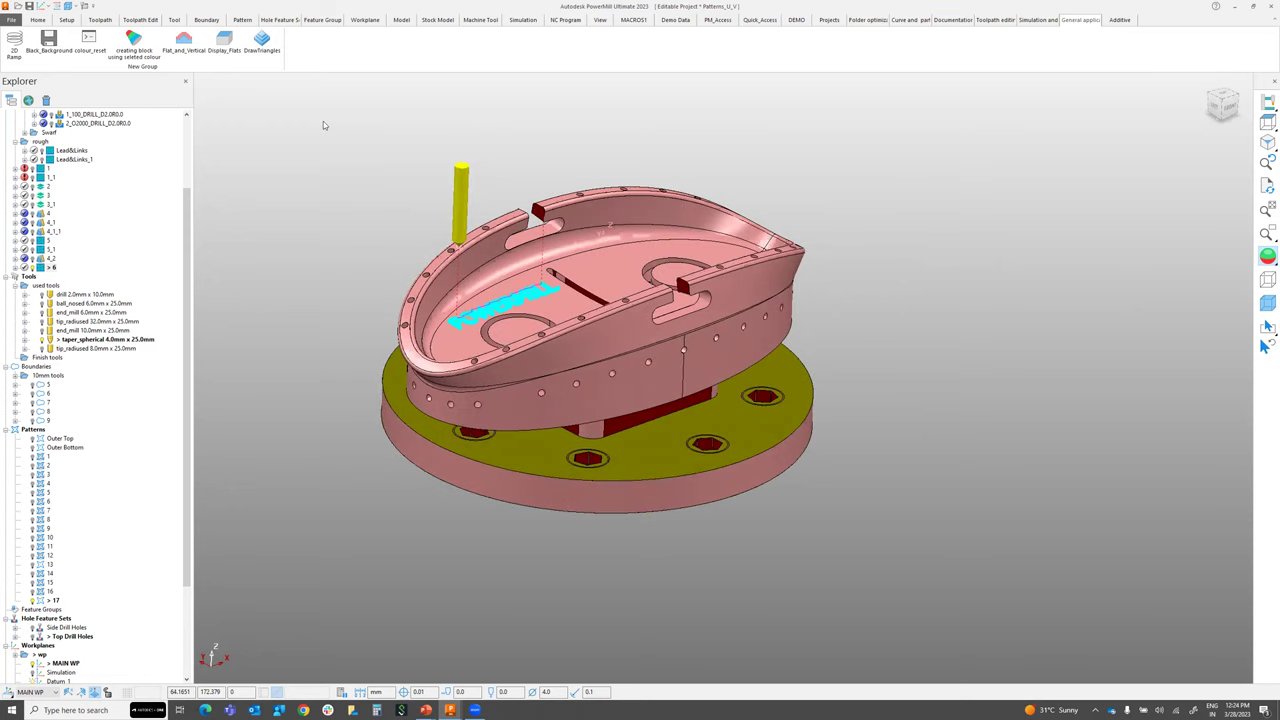
Run the DrawTriangles macro and turn off triangle drawing in the machining model drawing options
click(265, 50)
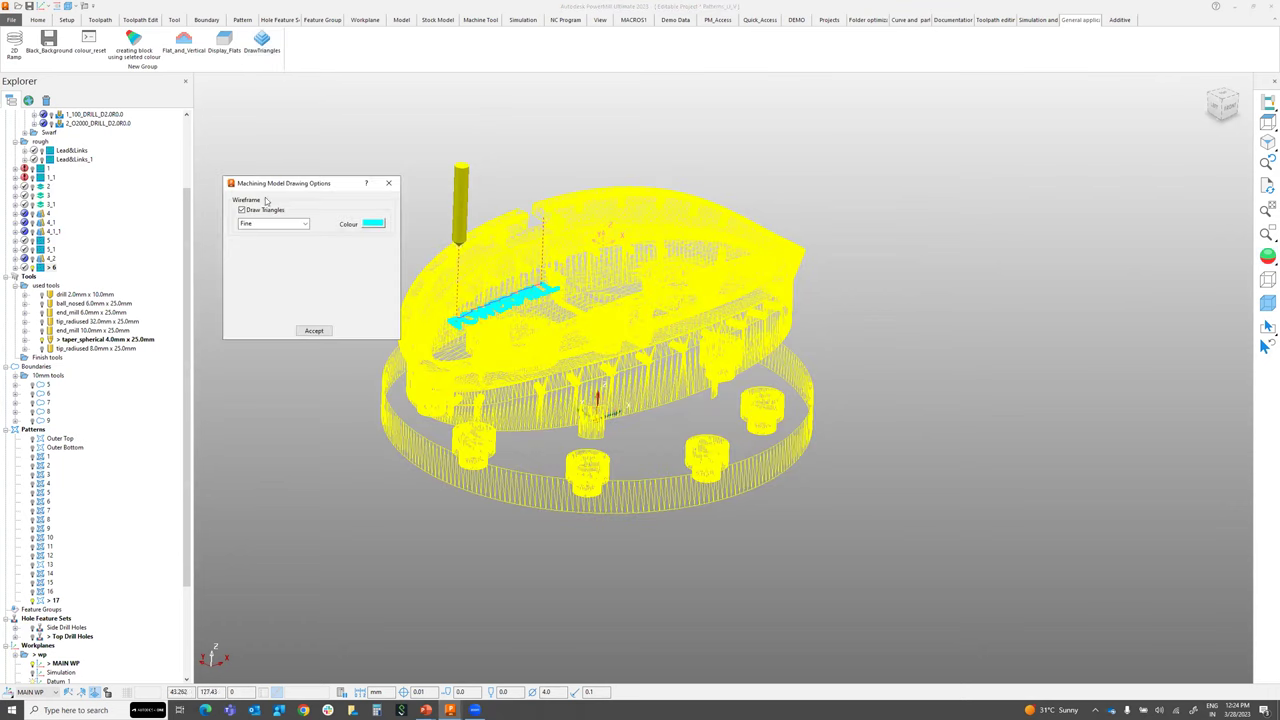
drag(277, 187, 295, 126)
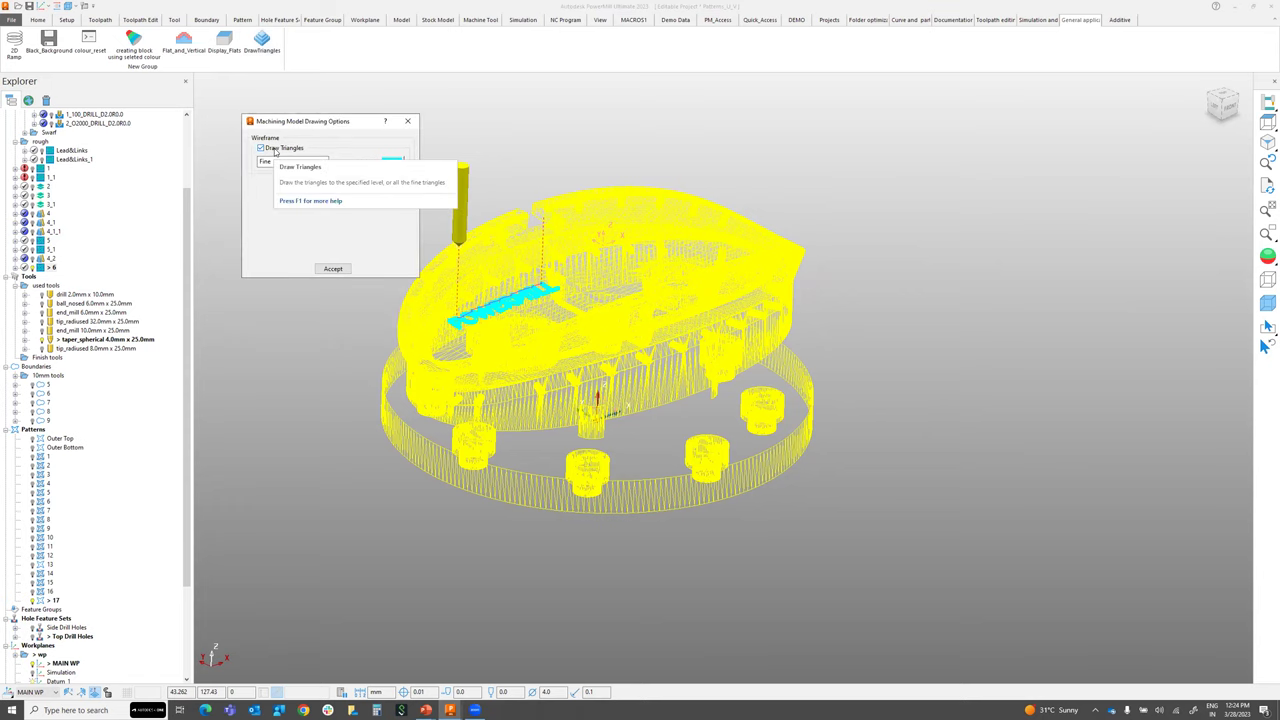
click(275, 151)
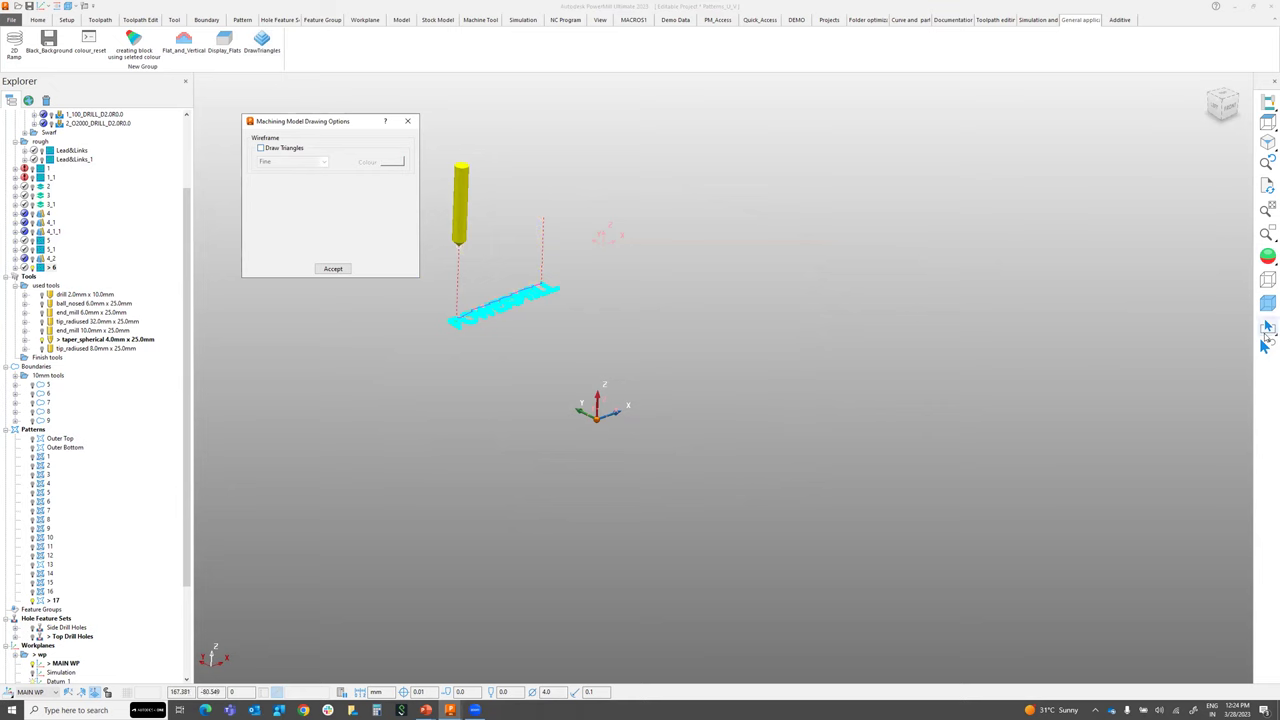
Shade the model plainly, preview the Fine triangles on it, turn them off again and close the drawing options
click(1267, 257)
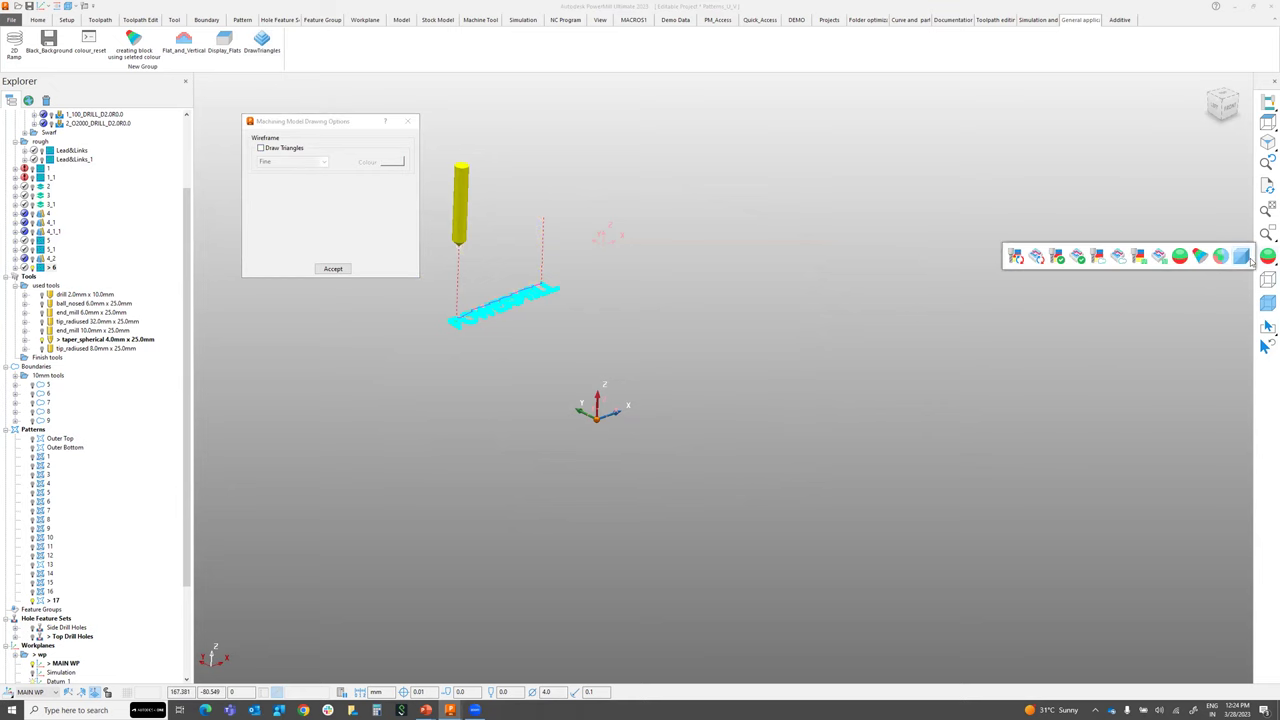
click(1241, 256)
click(261, 148)
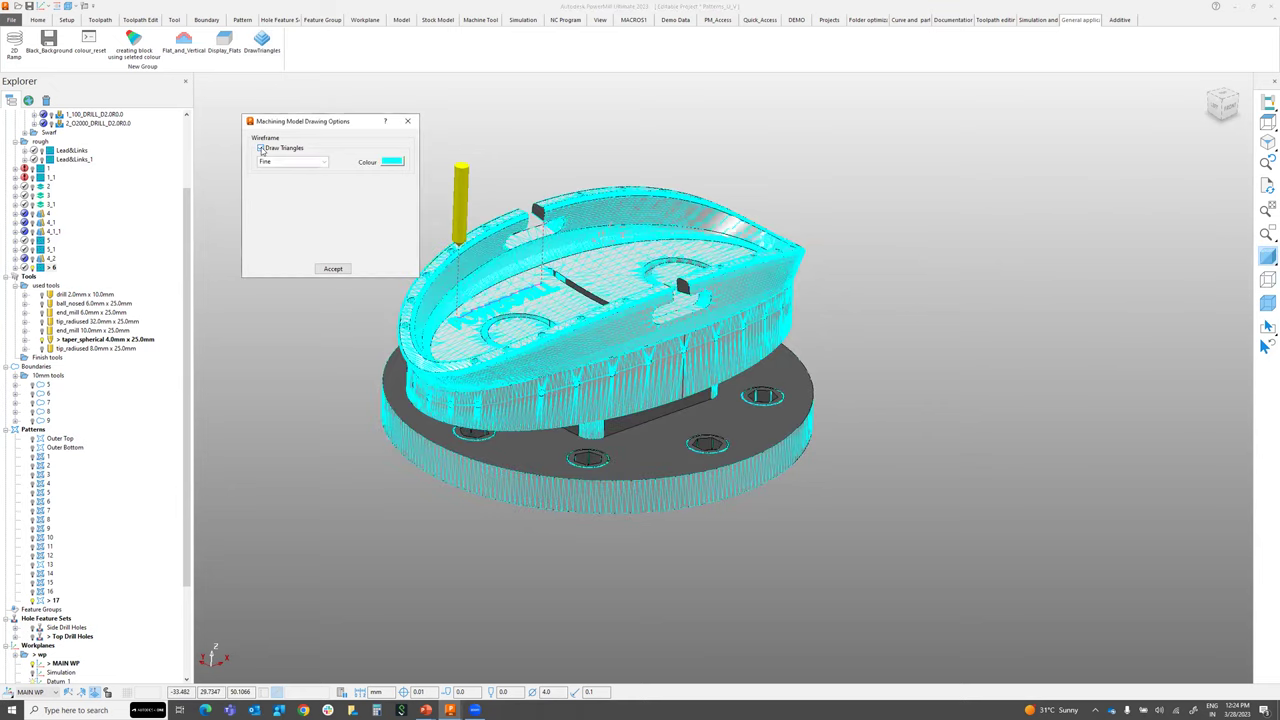
click(261, 148)
click(407, 121)
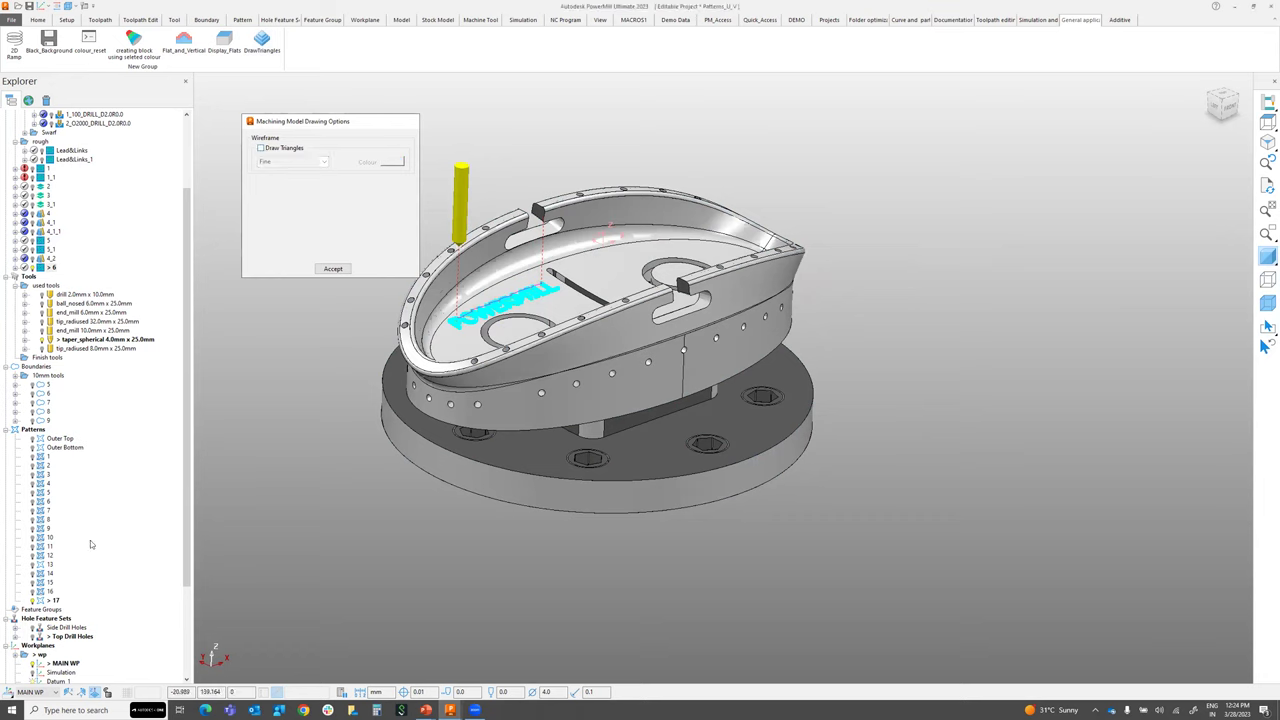
scroll(84, 617, down, 3)
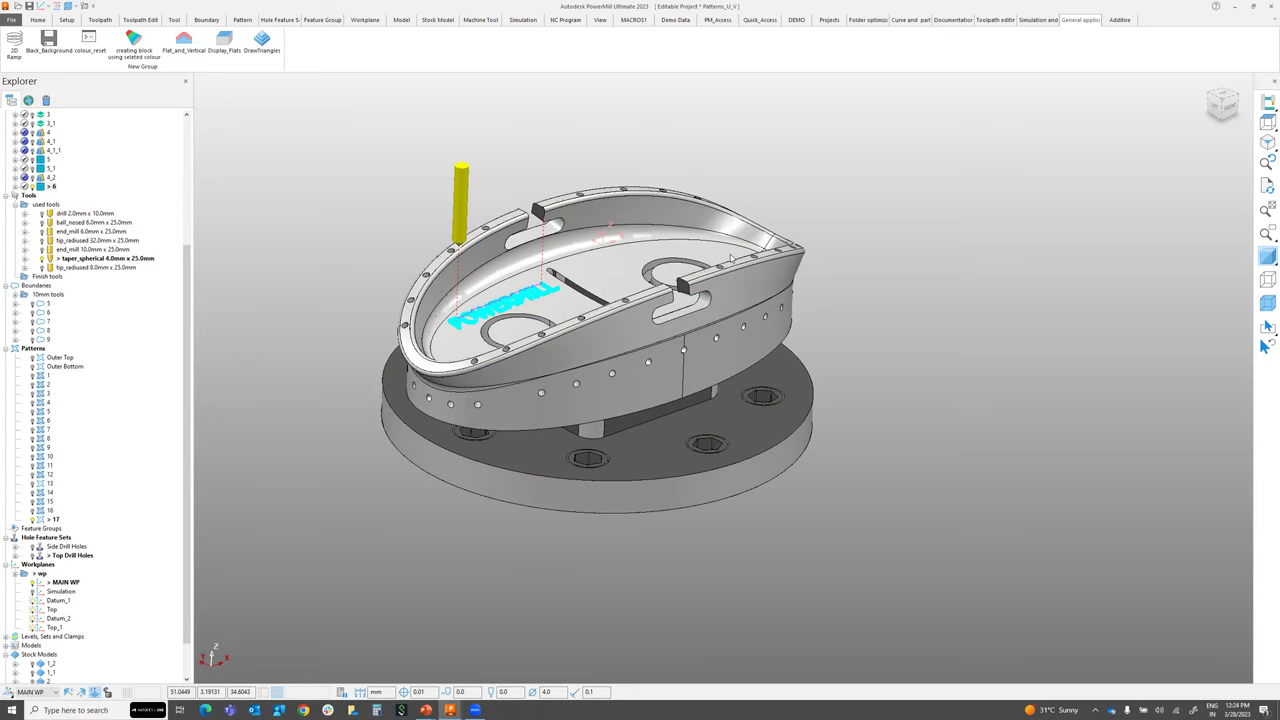
Export the ribbon customisation to an XML file named MACROS in the 1_Macros for folder optimization folder
right_click(759, 47)
click(798, 83)
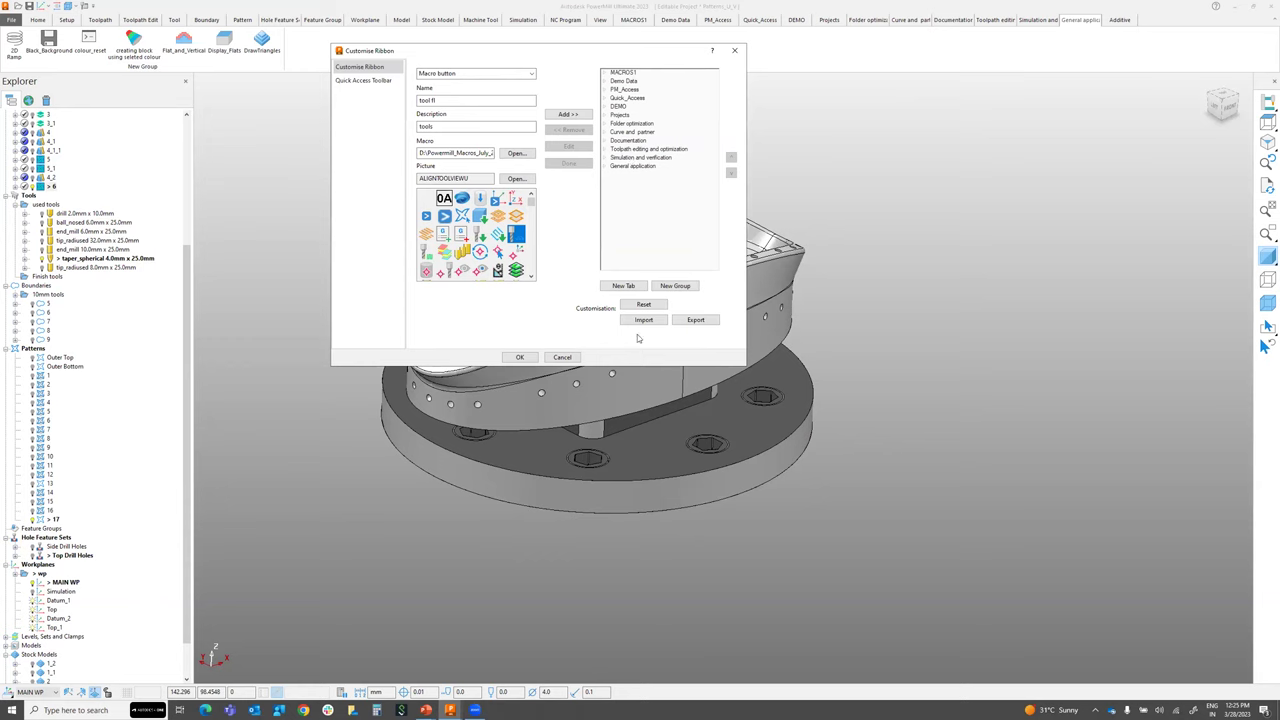
click(604, 74)
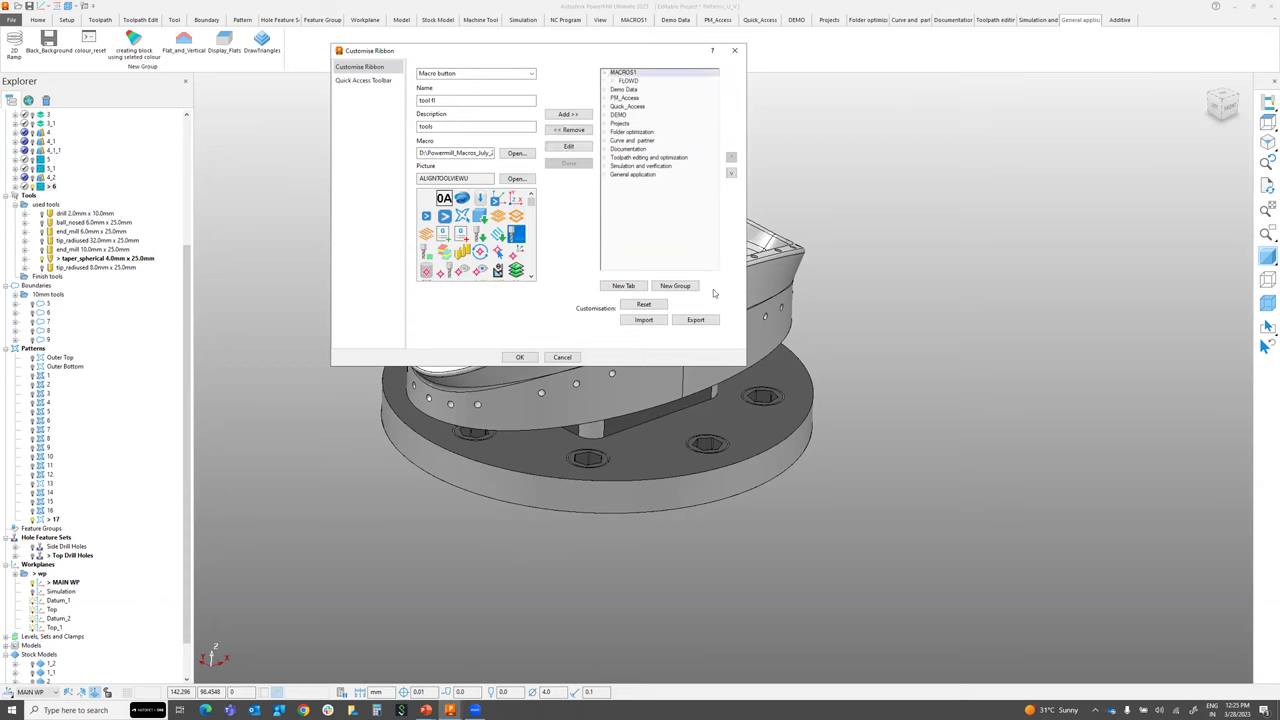
click(700, 321)
click(730, 335)
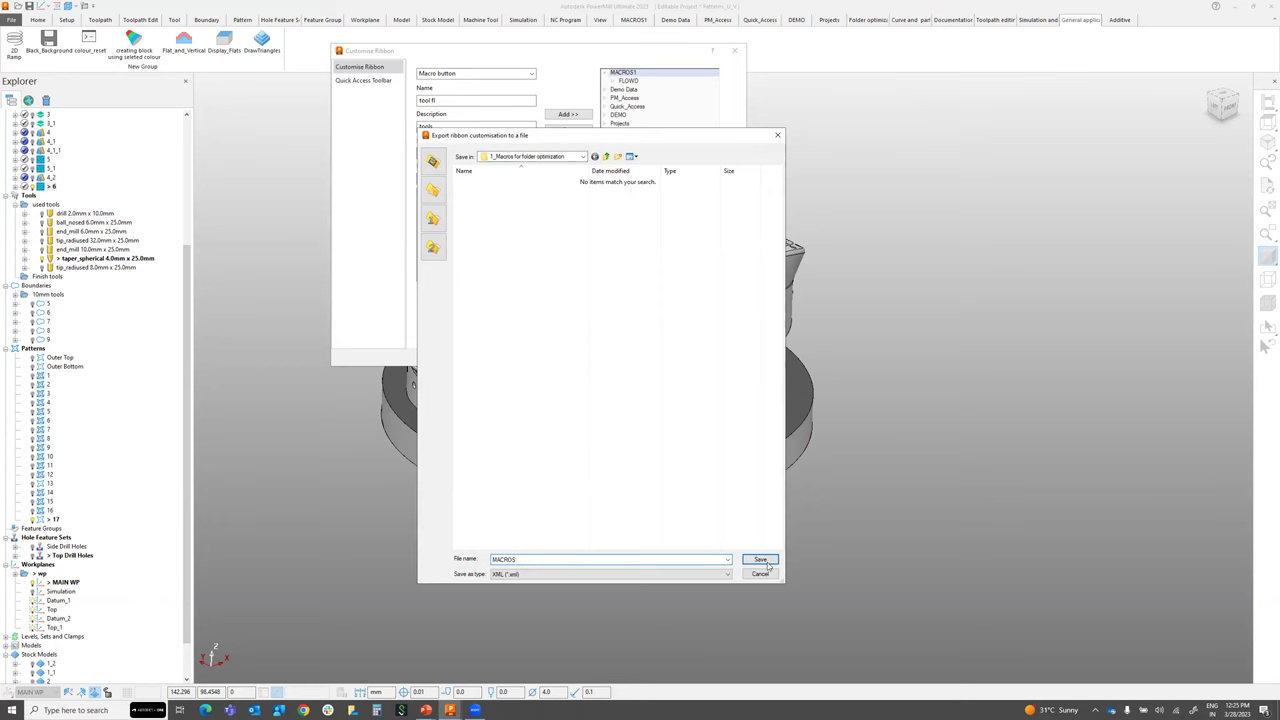
click(760, 560)
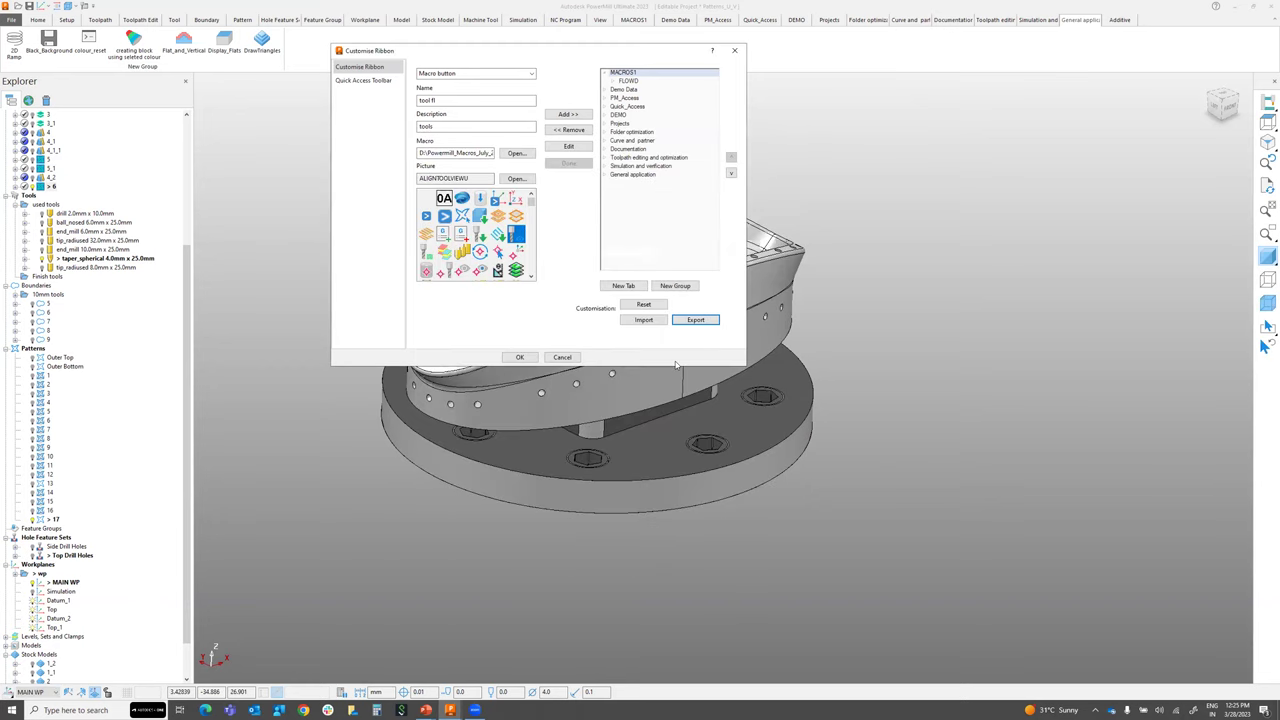
Browse for a ribbon customisation to import and open the exported MACROS.xml in Notepad for editing
click(643, 321)
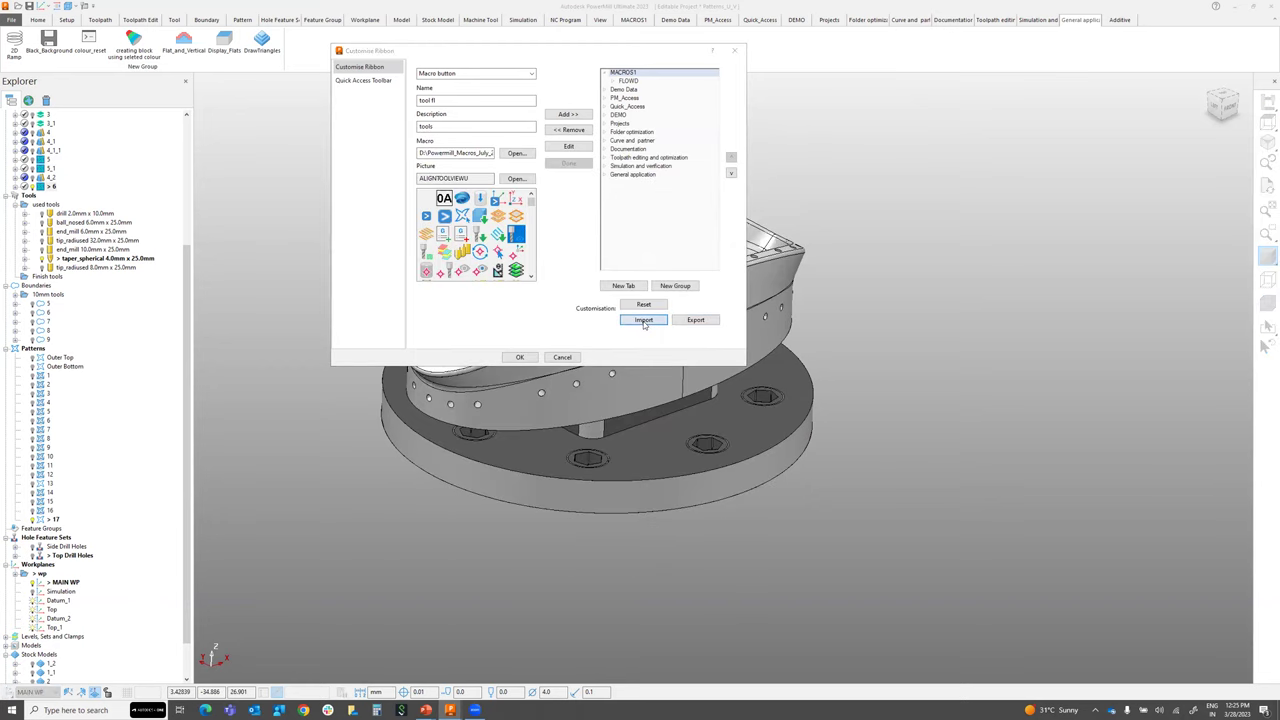
click(497, 184)
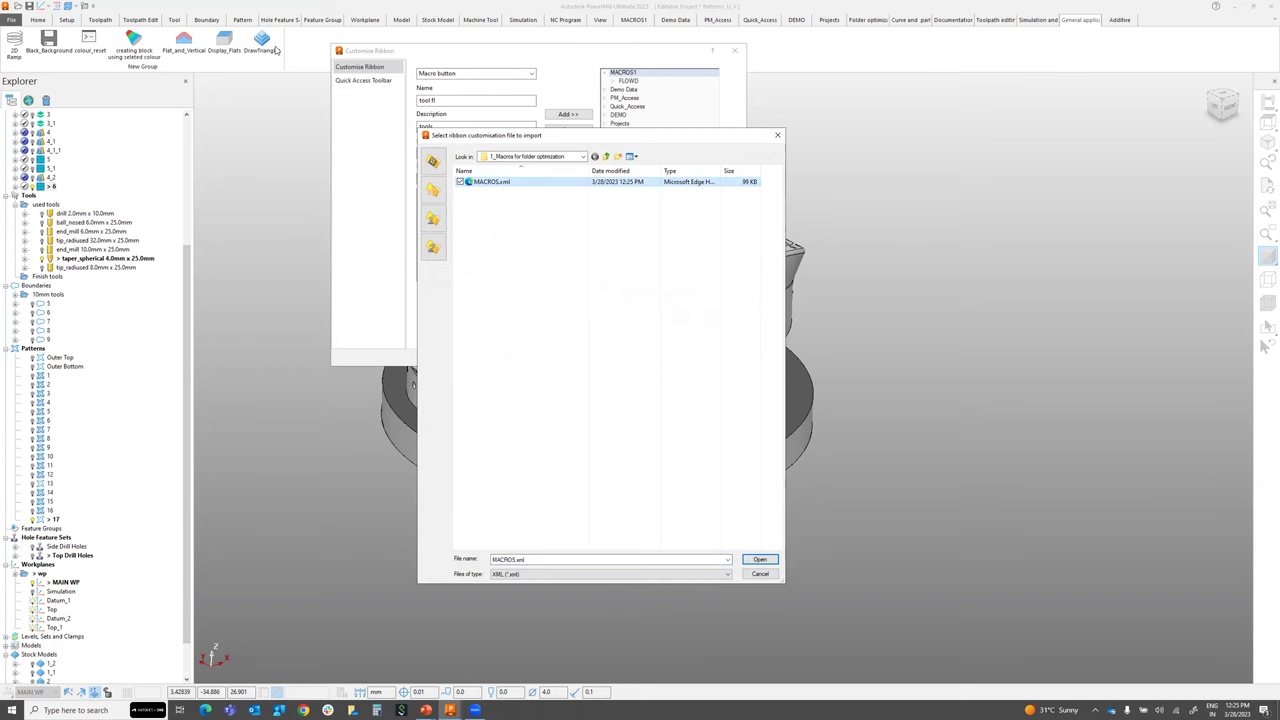
right_click(500, 183)
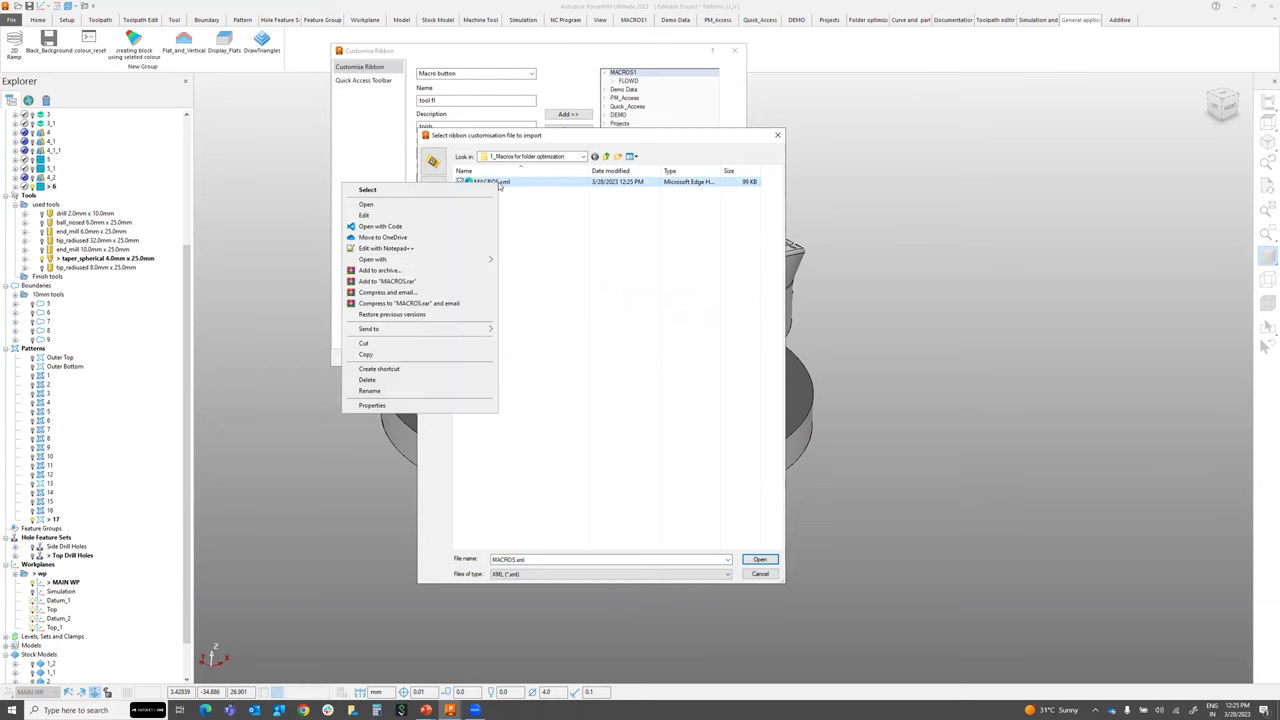
click(371, 214)
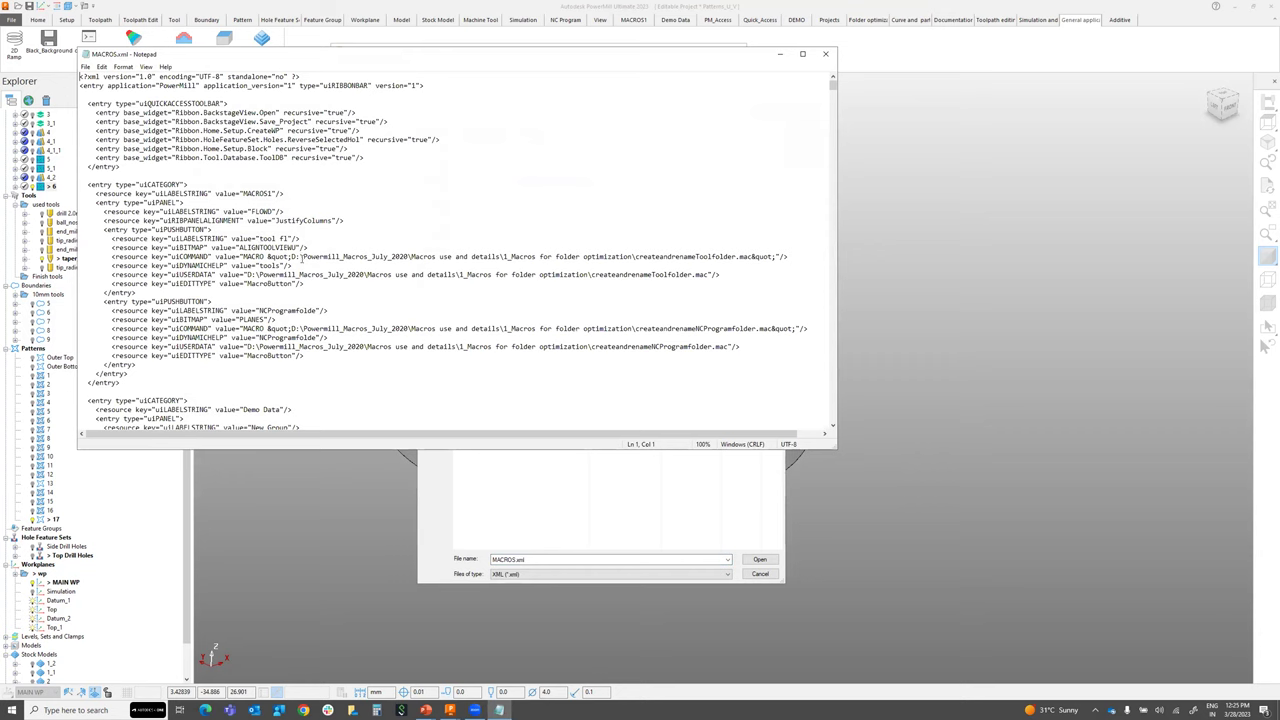
Examine the macro folder paths in the tool fl, NCProgramfolde and Demo Data entries, and close the file and the import browser
click(292, 257)
drag(467, 256, 500, 258)
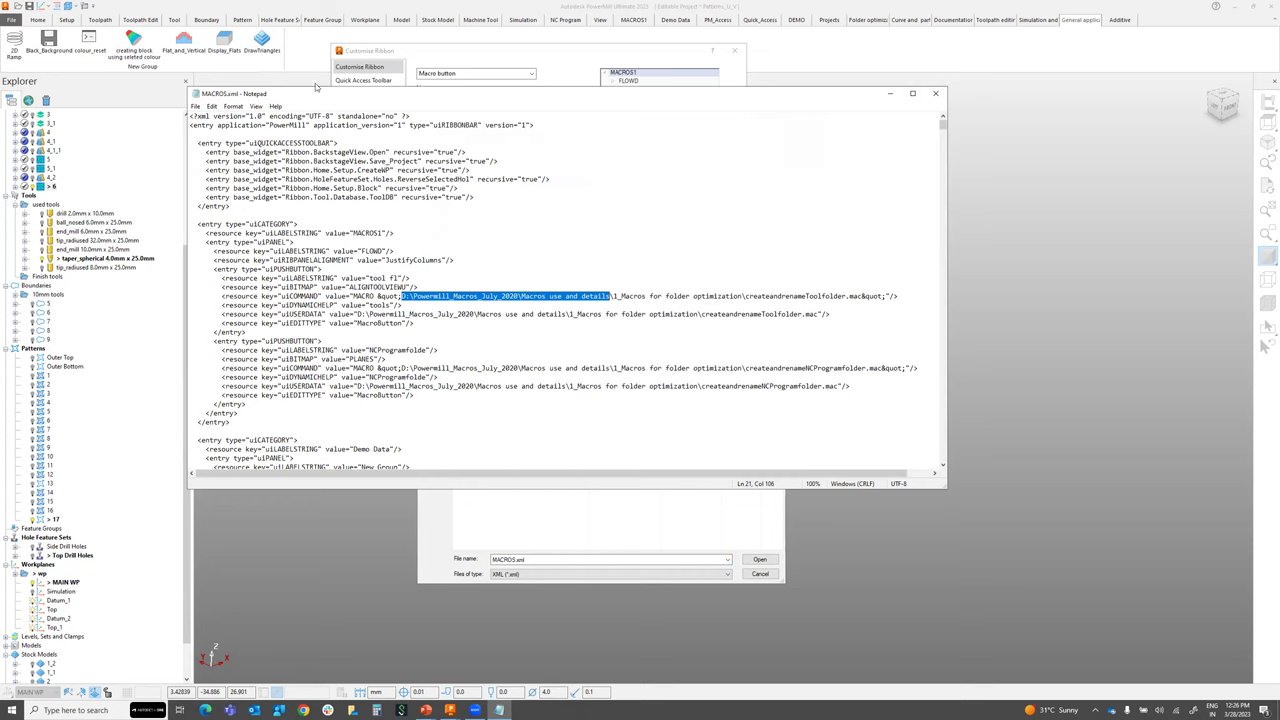
click(402, 296)
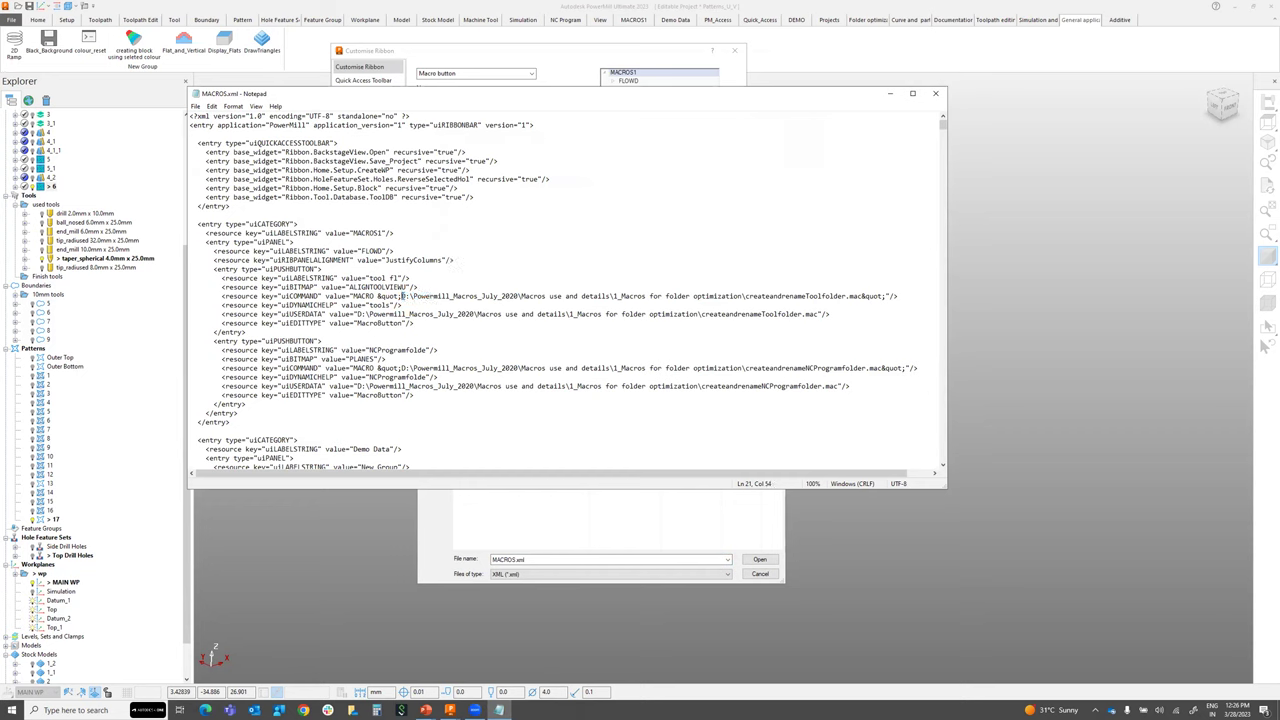
drag(404, 297, 610, 296)
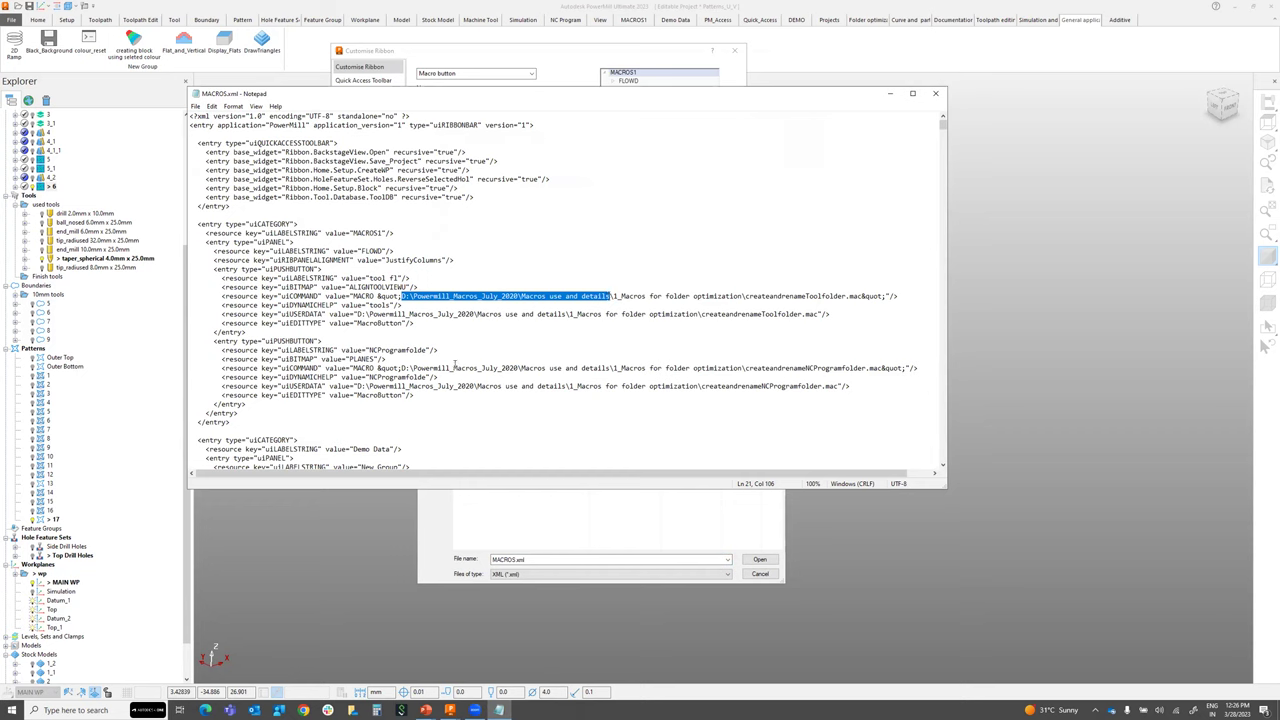
drag(401, 368, 610, 368)
scroll(601, 354, down, 1)
scroll(501, 341, down, 5)
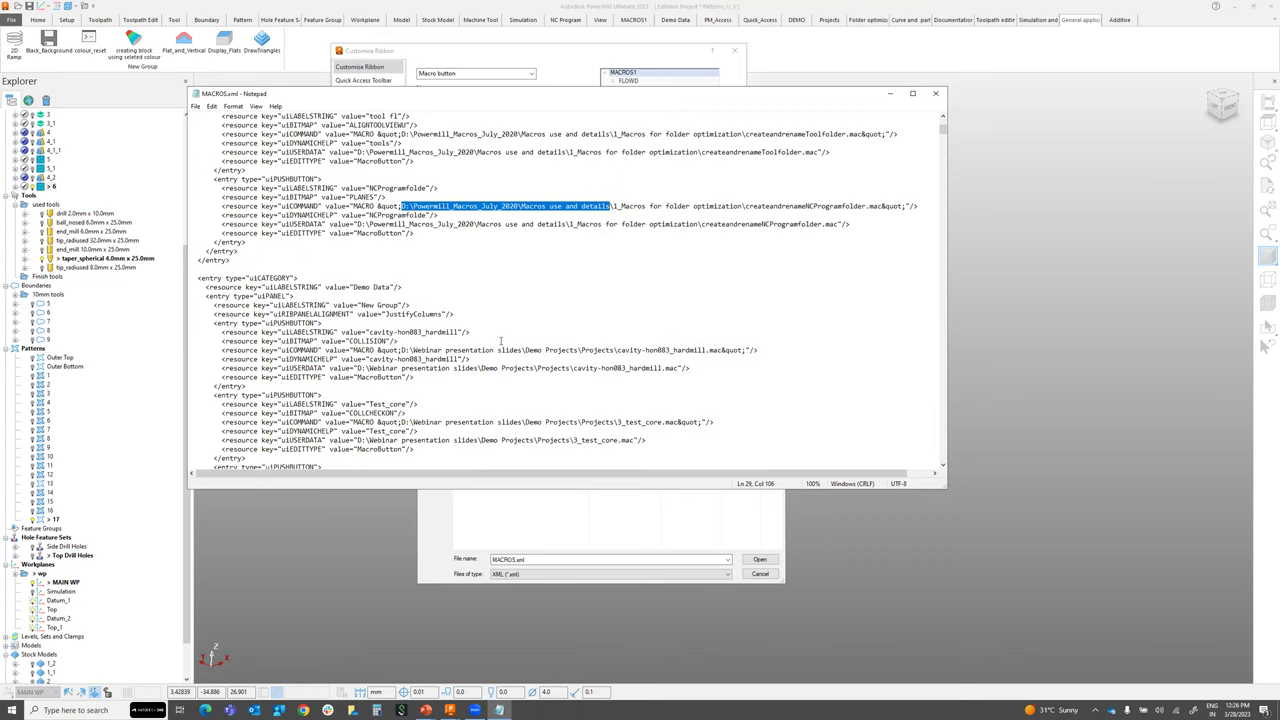
scroll(501, 341, down, 3)
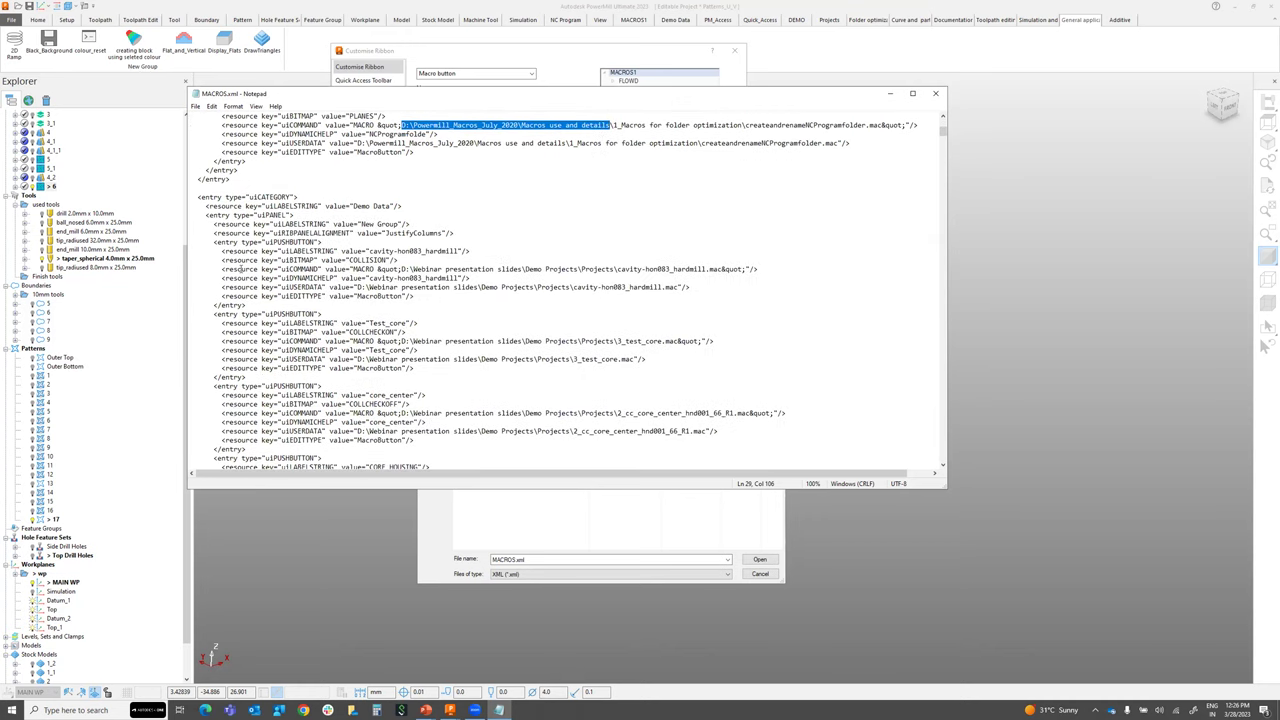
click(935, 93)
click(777, 134)
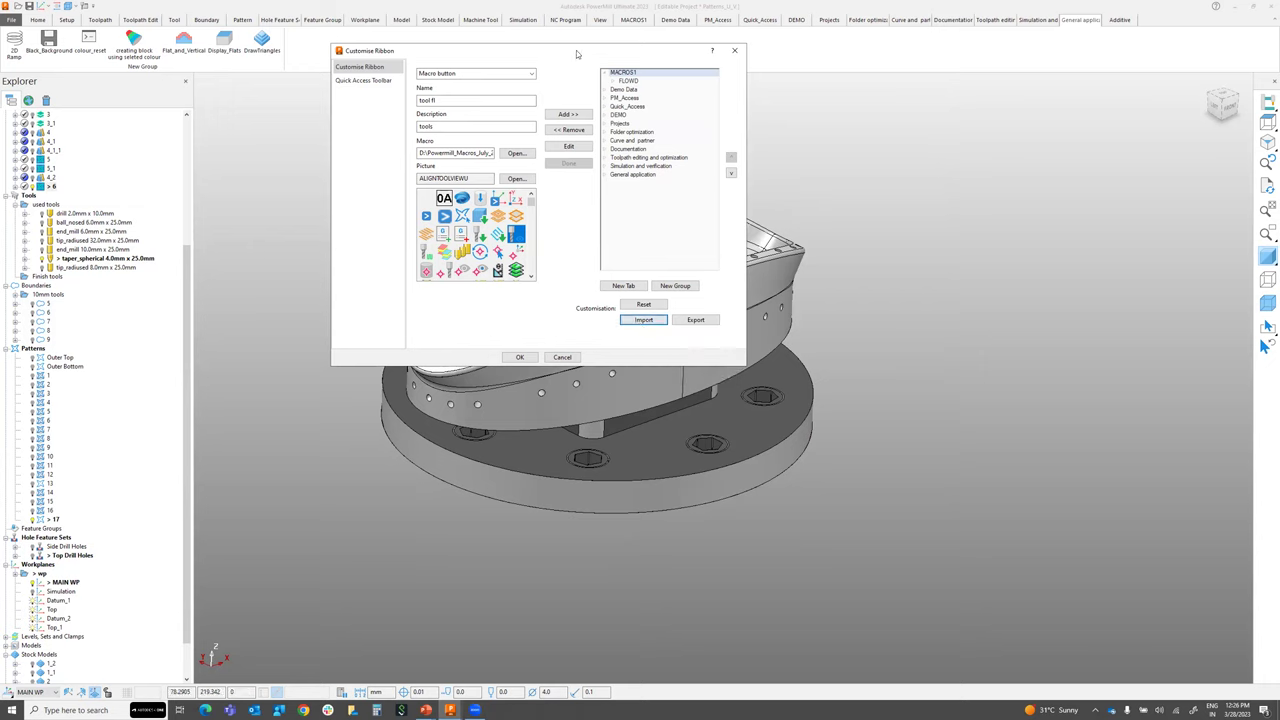
Reopen MACROS.xml from the ribbon export browser, check the folder path in the tool fl command, and close the file and the browser
drag(574, 54, 549, 128)
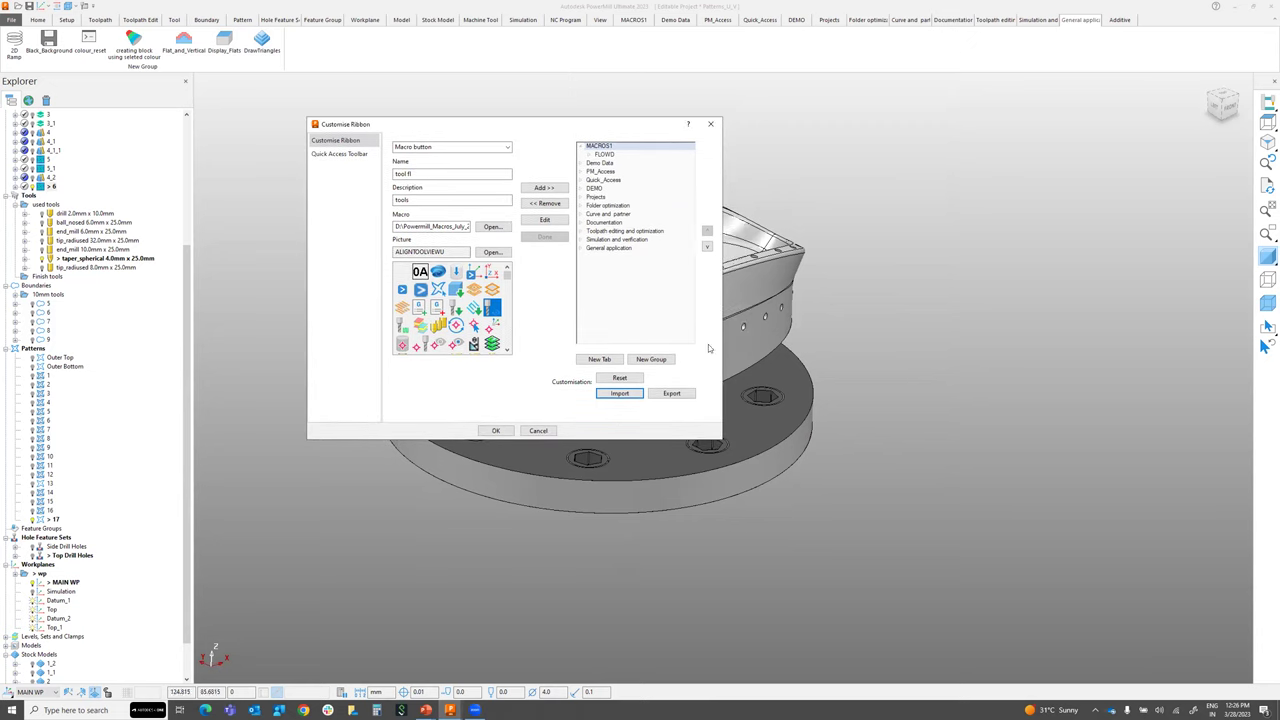
click(668, 393)
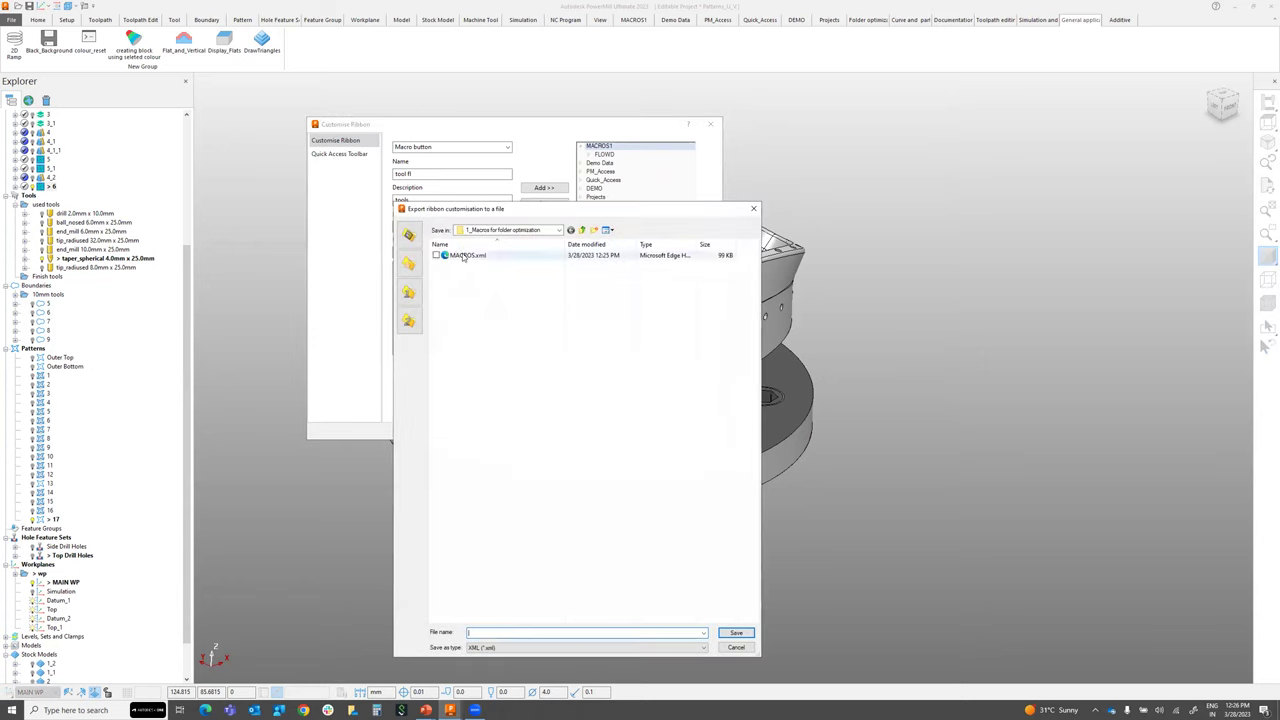
right_click(463, 256)
click(330, 287)
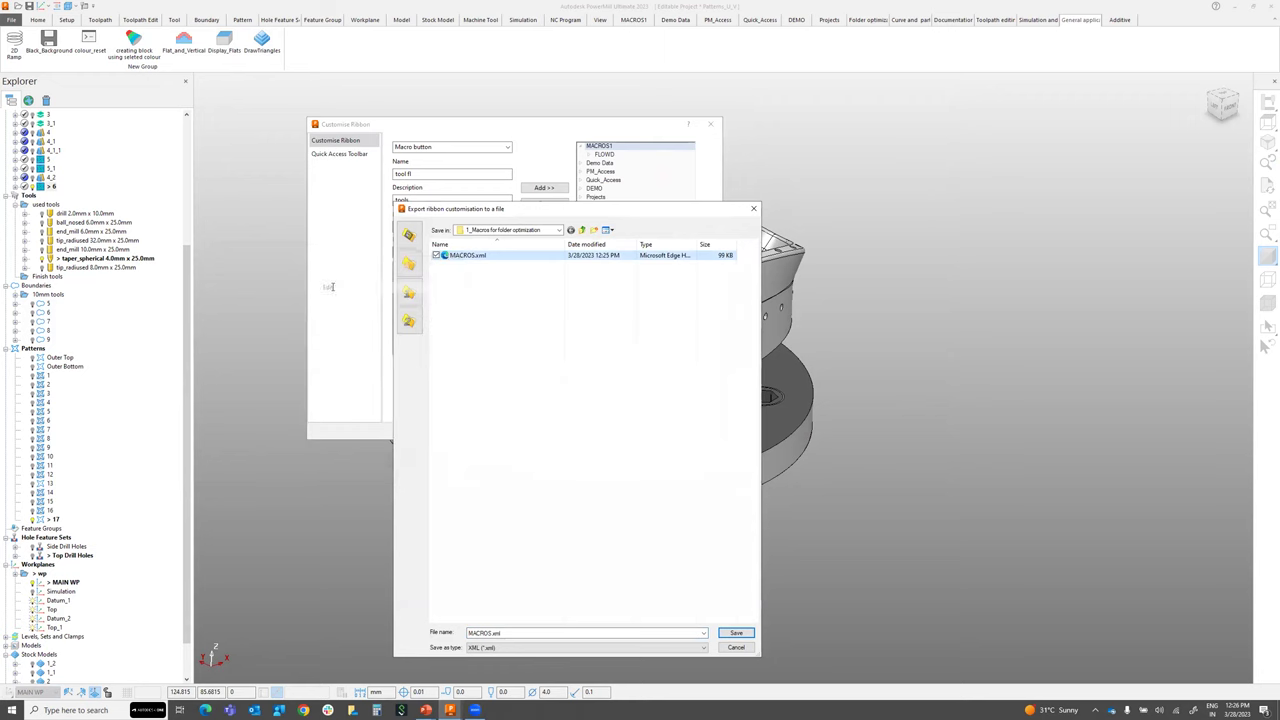
drag(401, 296, 739, 297)
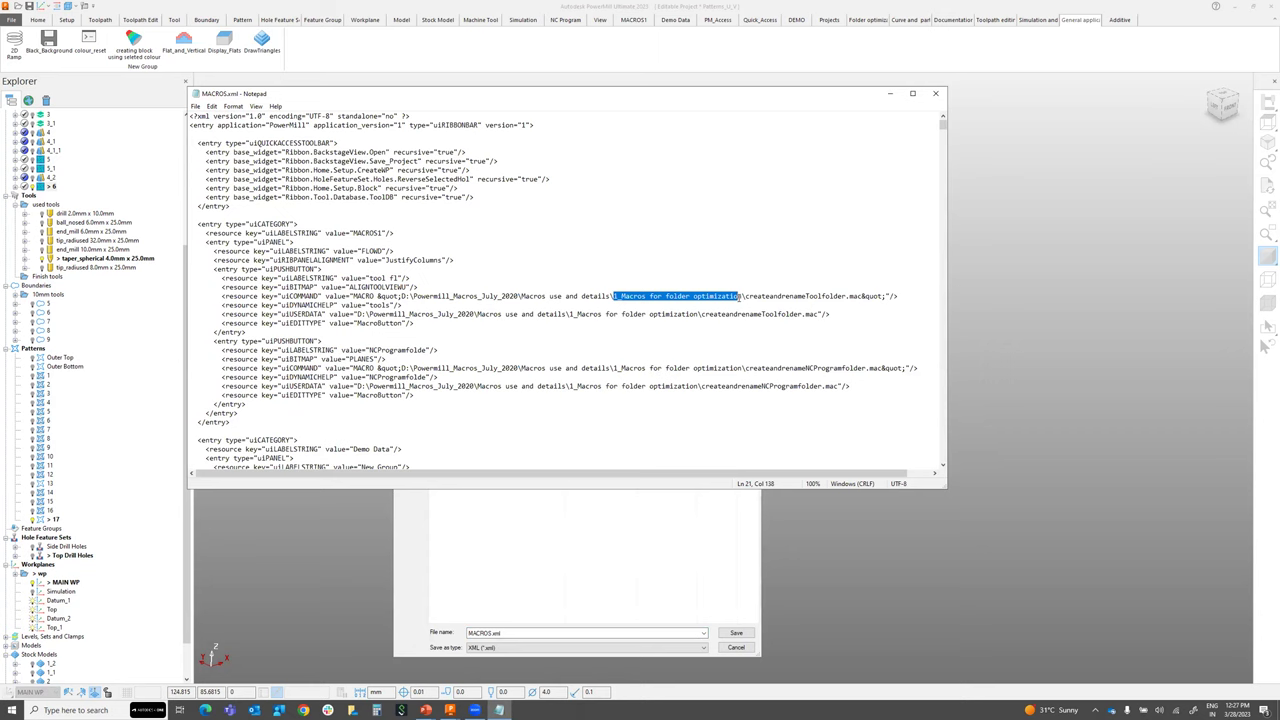
drag(612, 297, 401, 297)
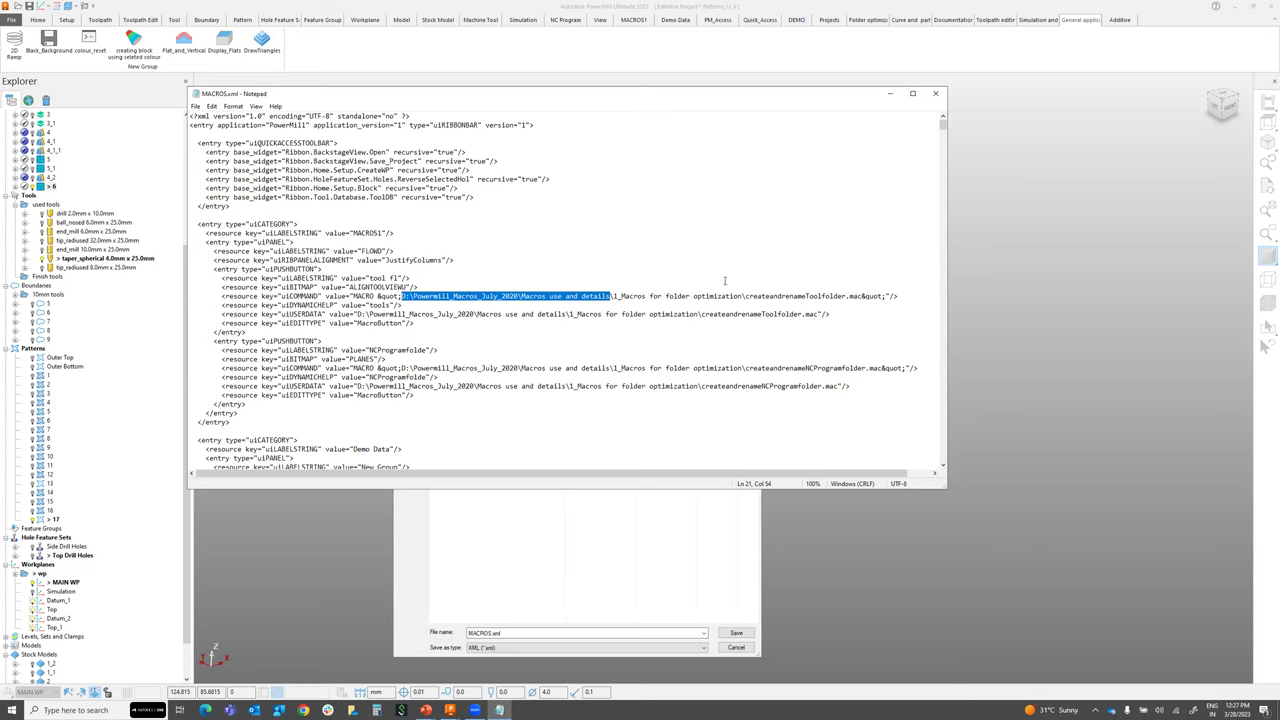
click(936, 95)
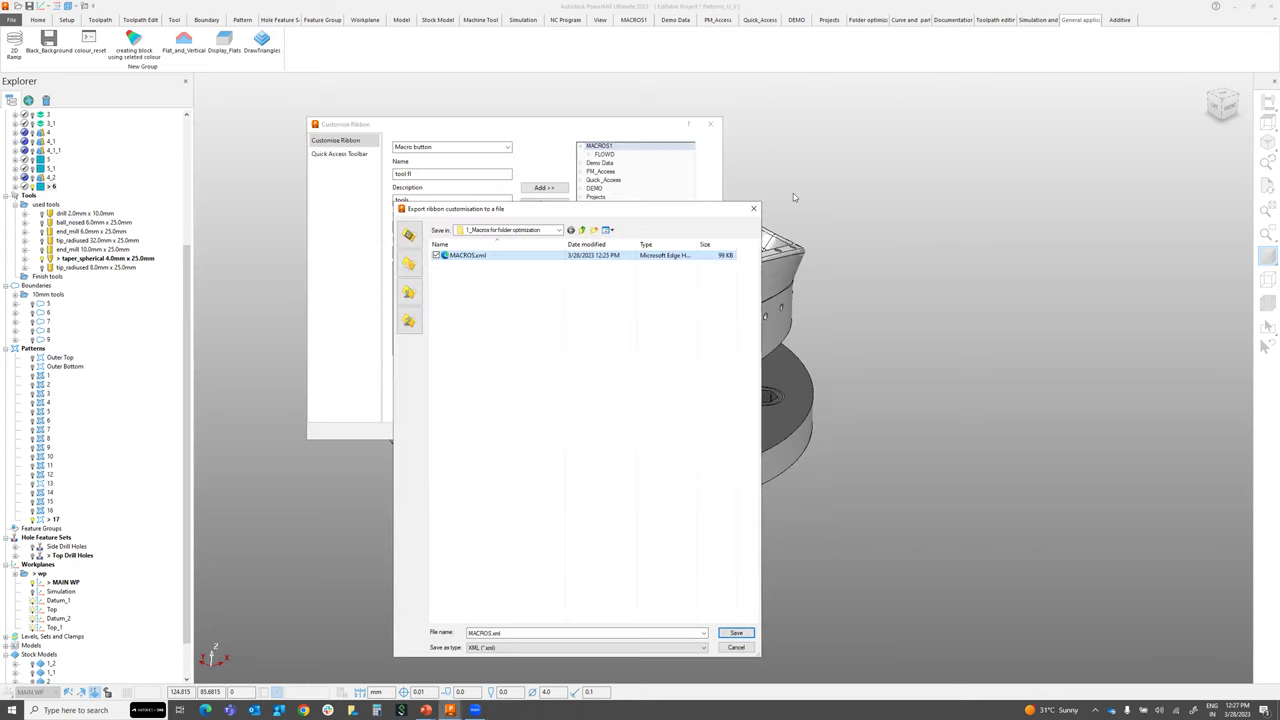
click(753, 209)
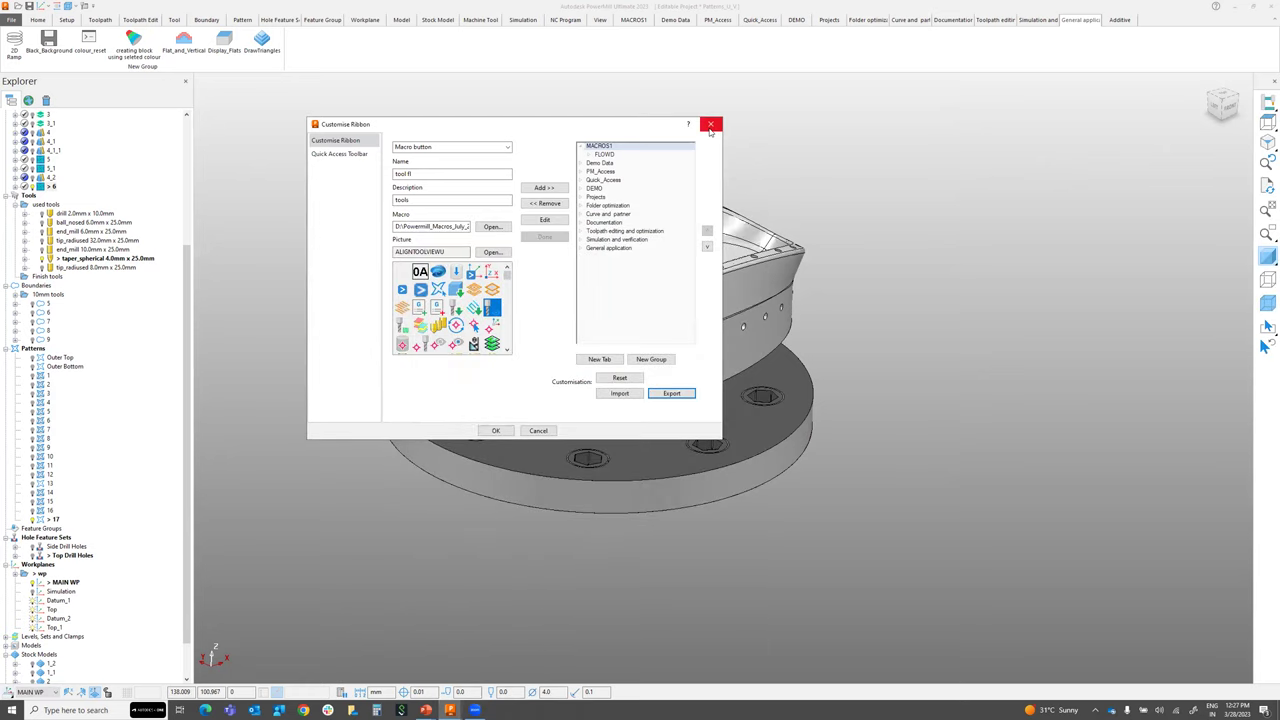
key(alt+Tab)
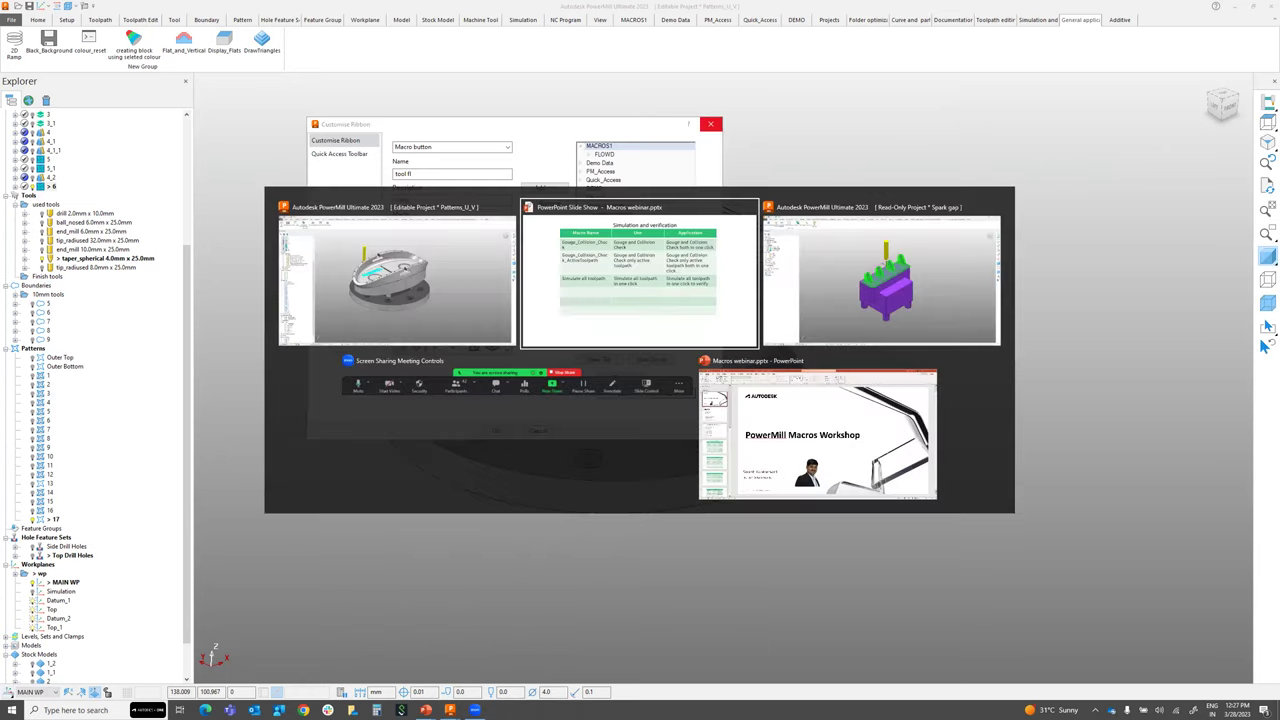
key(Right)
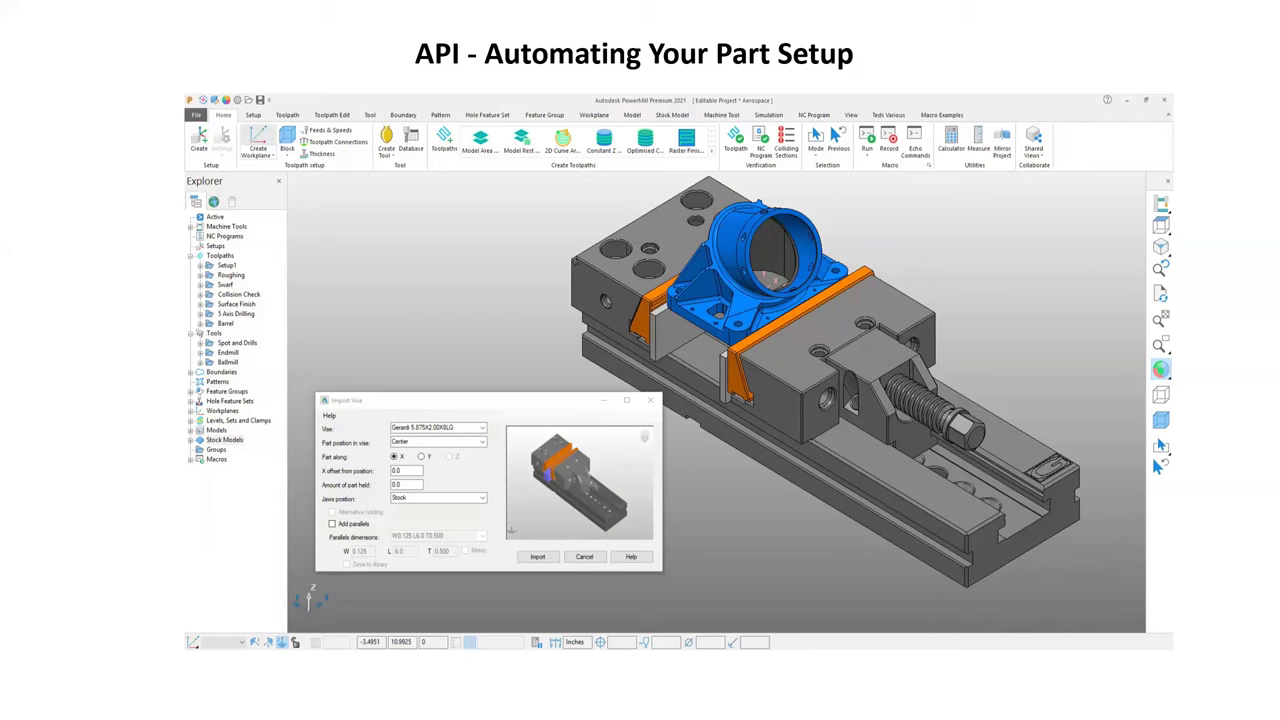
mouse_move(1007, 261)
key(alt+Tab)
mouse_move(795, 455)
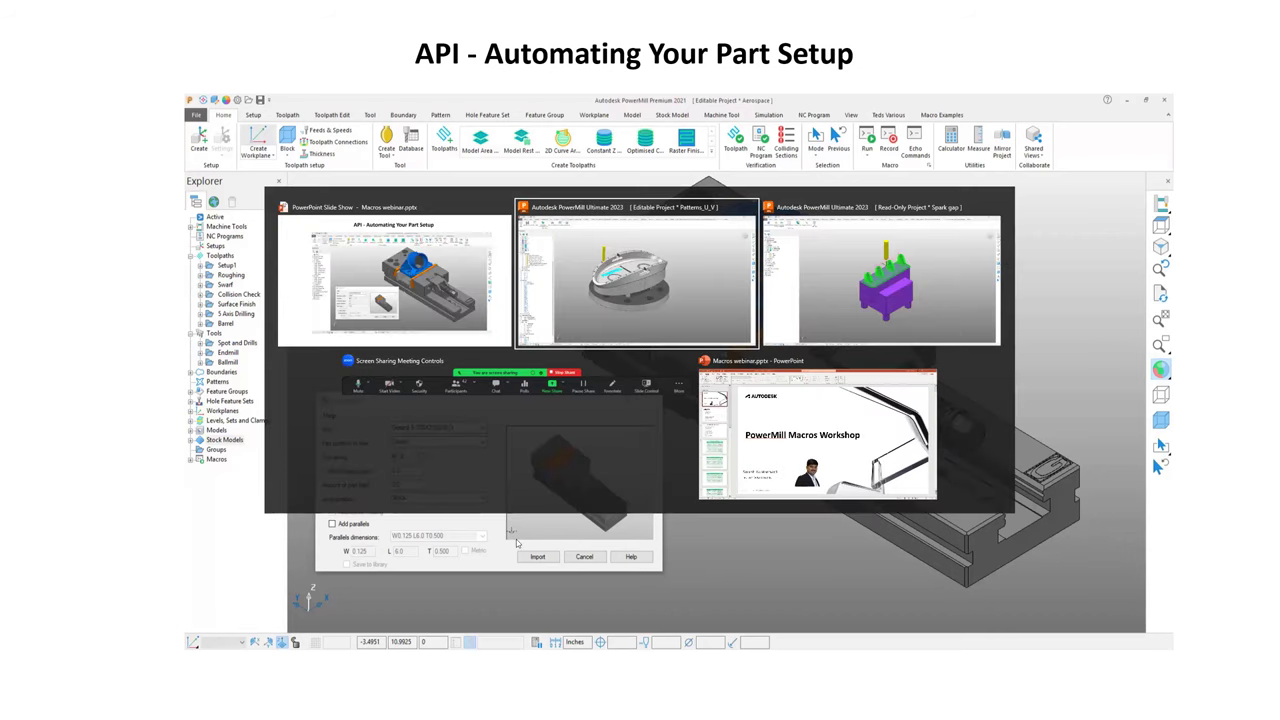
click(395, 275)
click(340, 517)
click(340, 517)
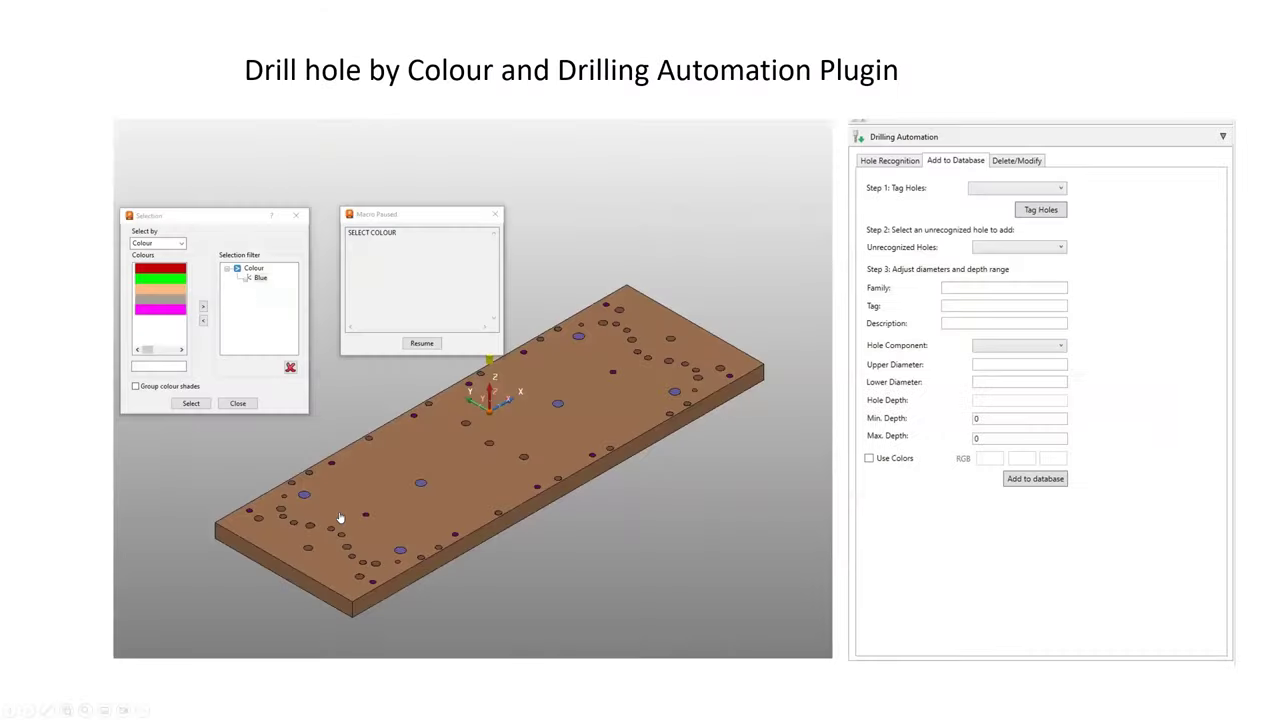
click(340, 517)
click(340, 517)
key(Right)
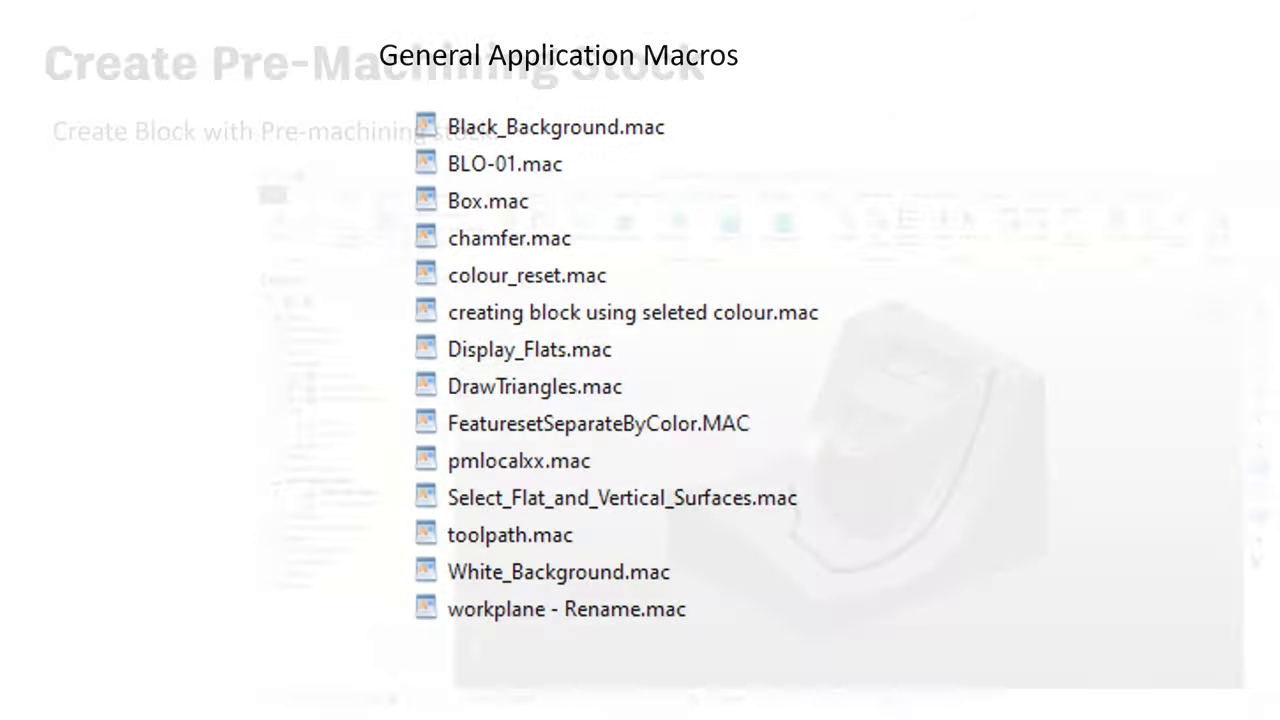
key(Right)
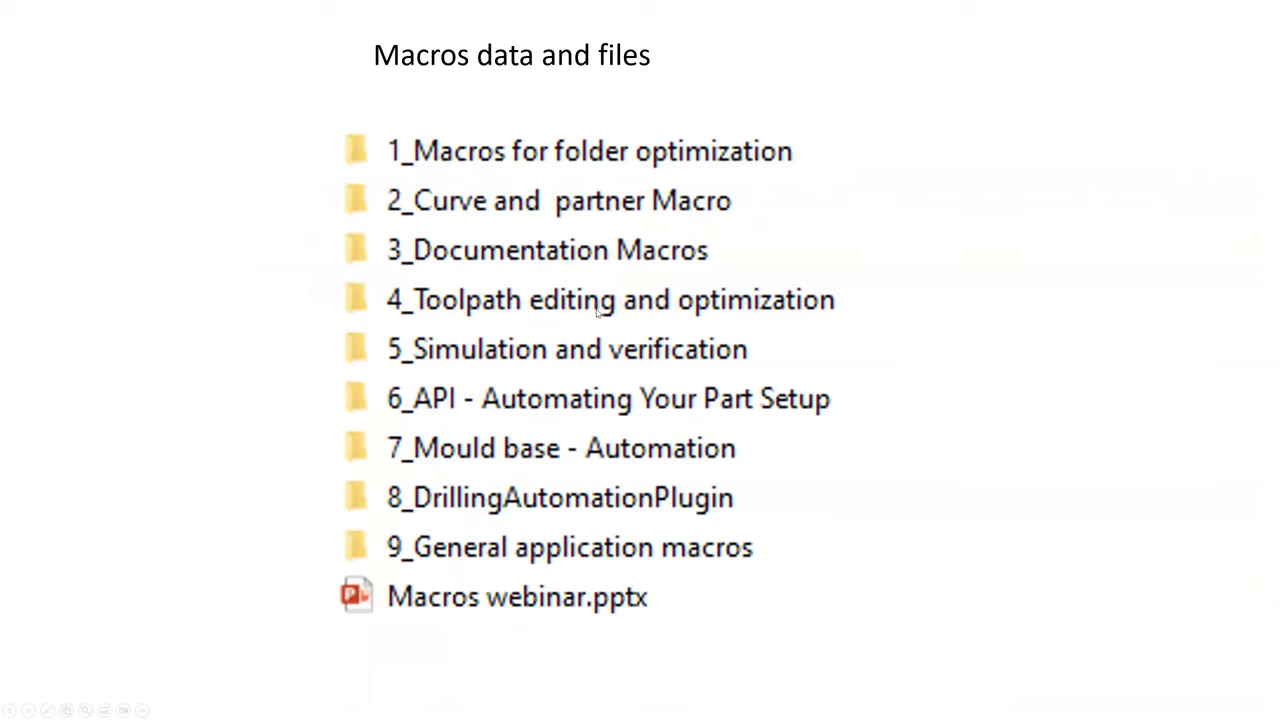
Leave the slide show, switch to File Explorer and open the Macros use and details folder
key(alt+Tab)
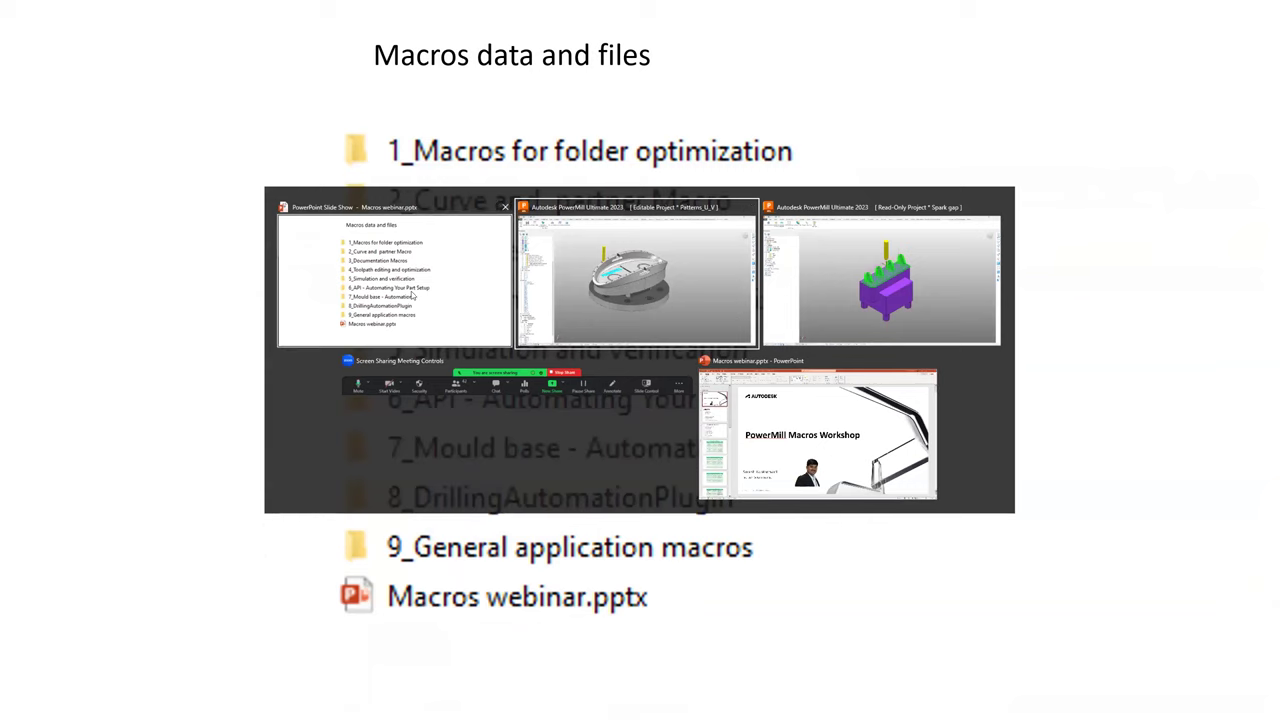
key(Escape)
key(Escape)
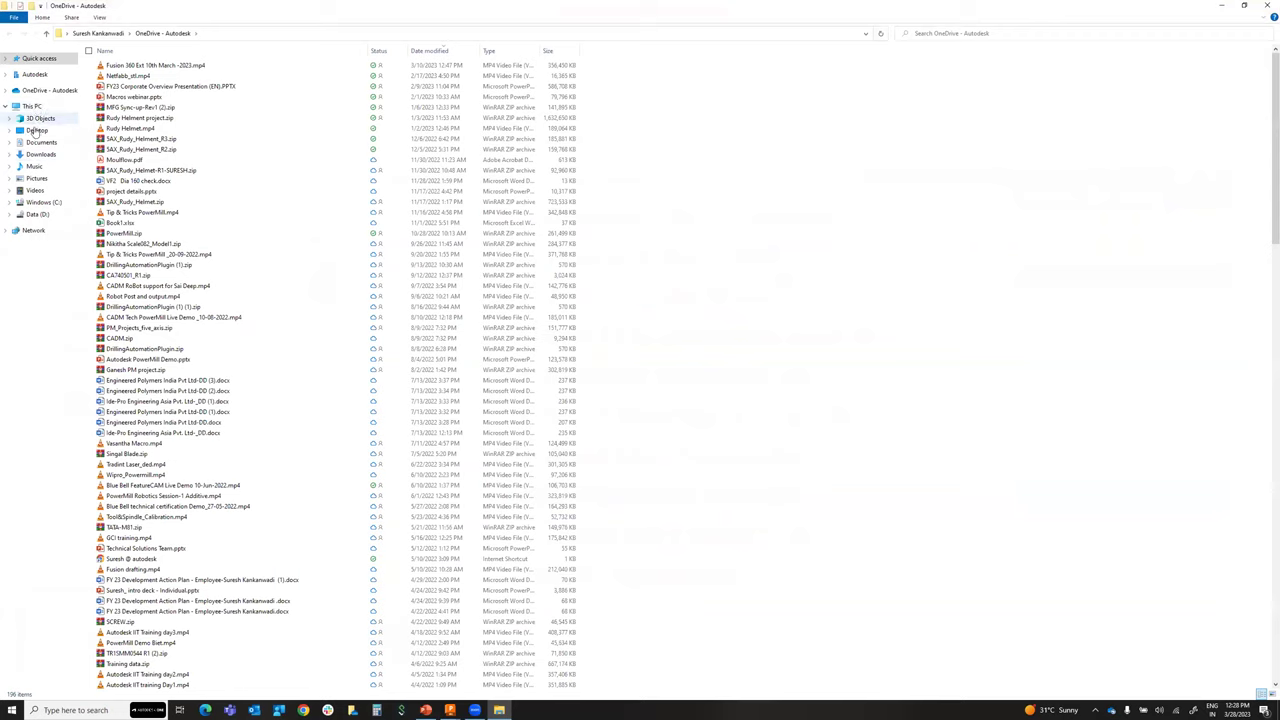
click(37, 130)
double_click(150, 160)
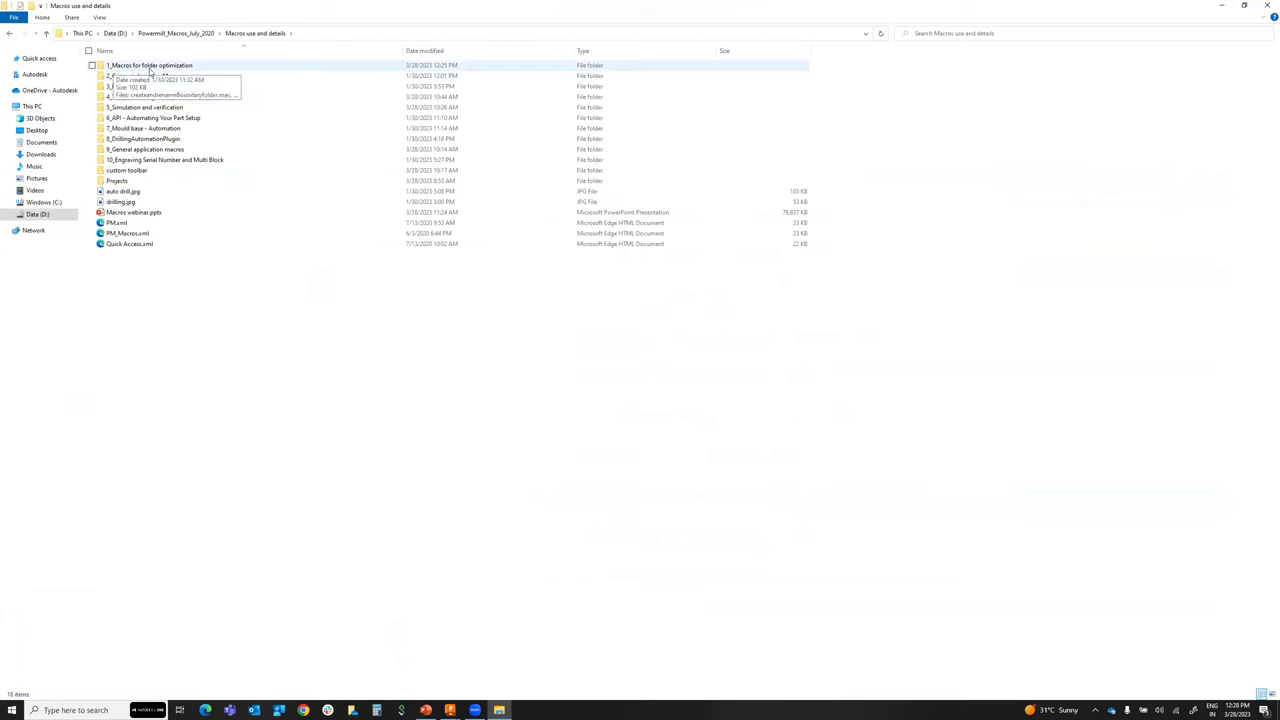
Review the macro files in the 1_Macros for folder optimization and 2_Curve and partner Macro folders, selecting all files in each
double_click(149, 66)
drag(404, 303, 155, 64)
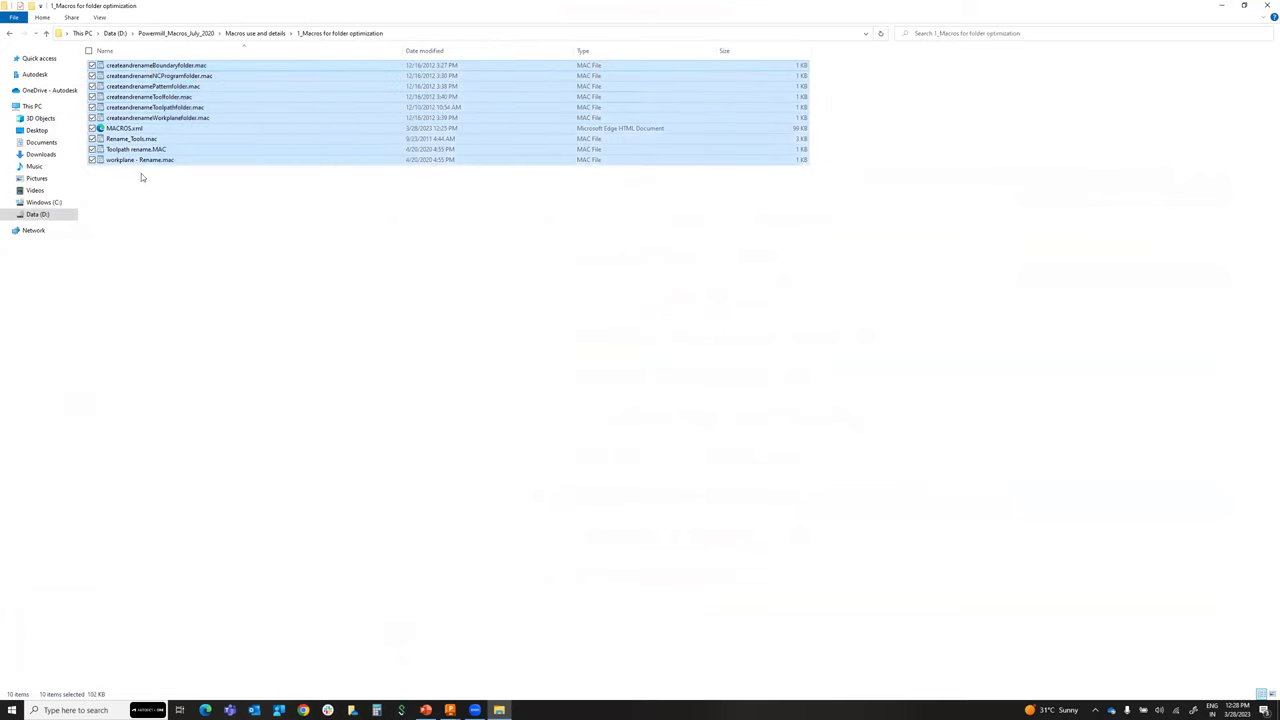
click(9, 33)
double_click(126, 77)
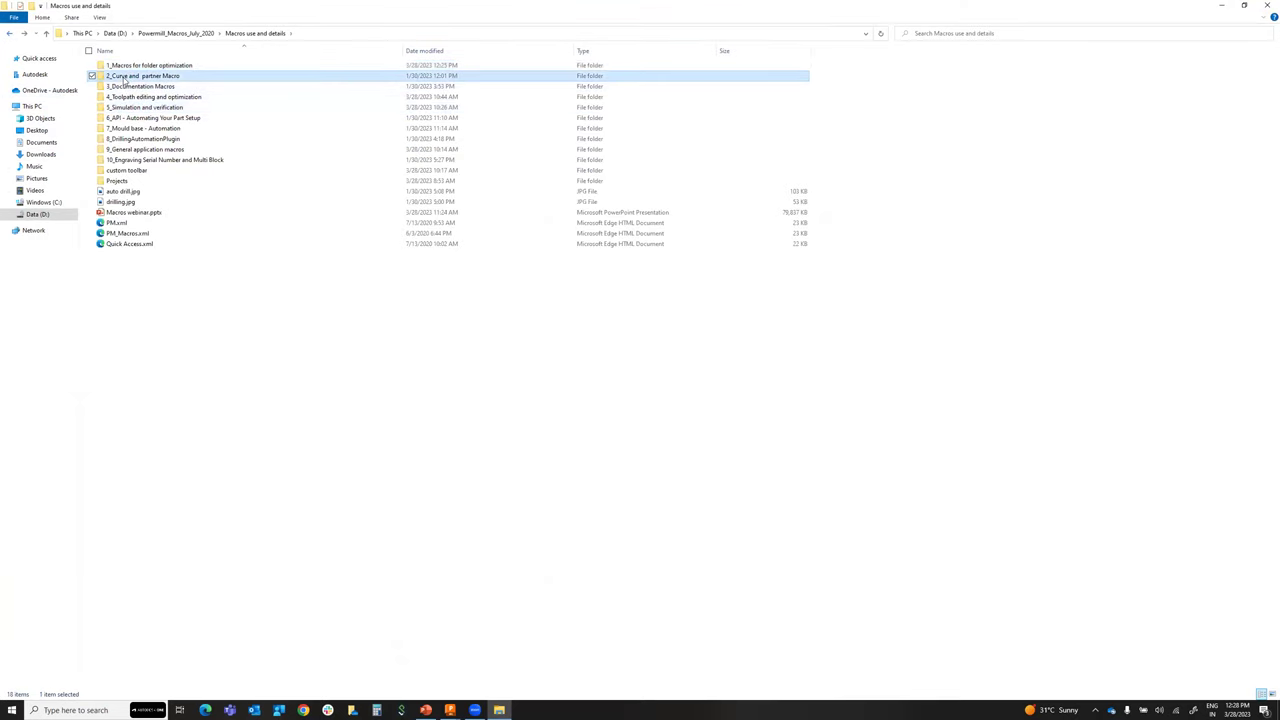
drag(288, 221, 146, 65)
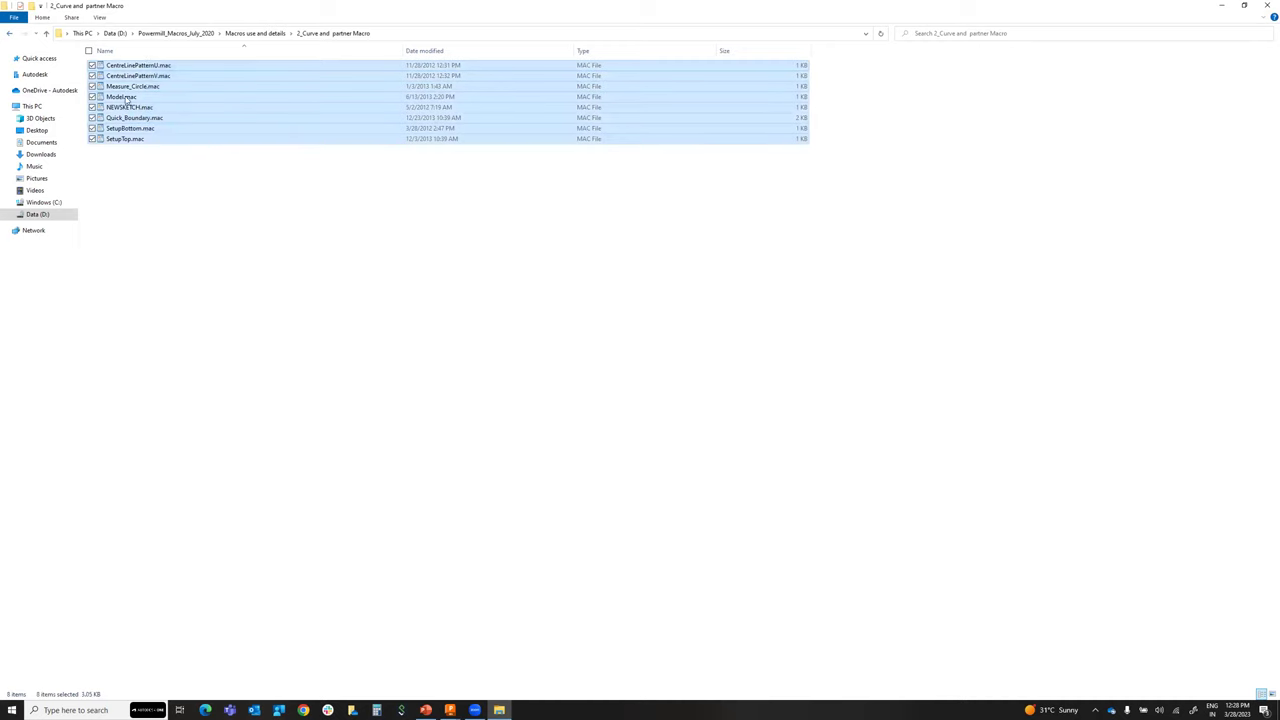
Review the contents of the 3_Documentation Macros and 4_Toolpath editing and optimization folders, returning to Macros use and details
click(9, 33)
click(142, 87)
double_click(142, 87)
drag(277, 197, 137, 58)
click(9, 33)
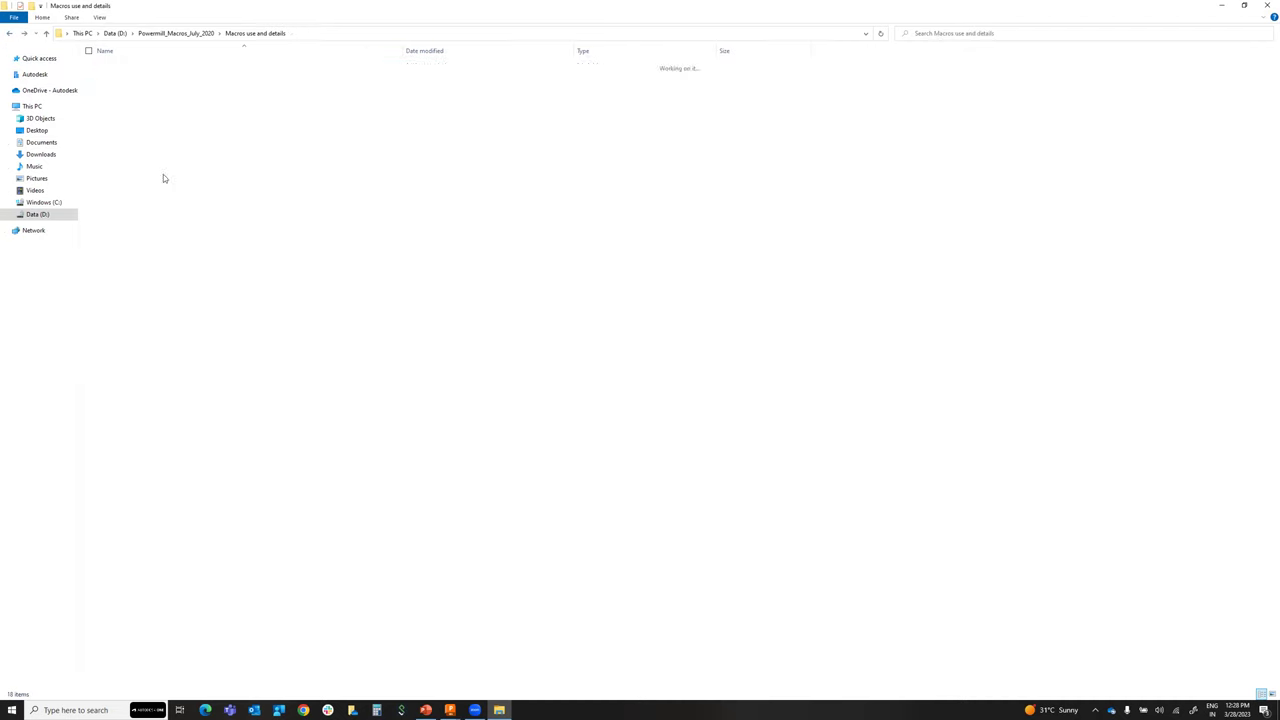
double_click(142, 97)
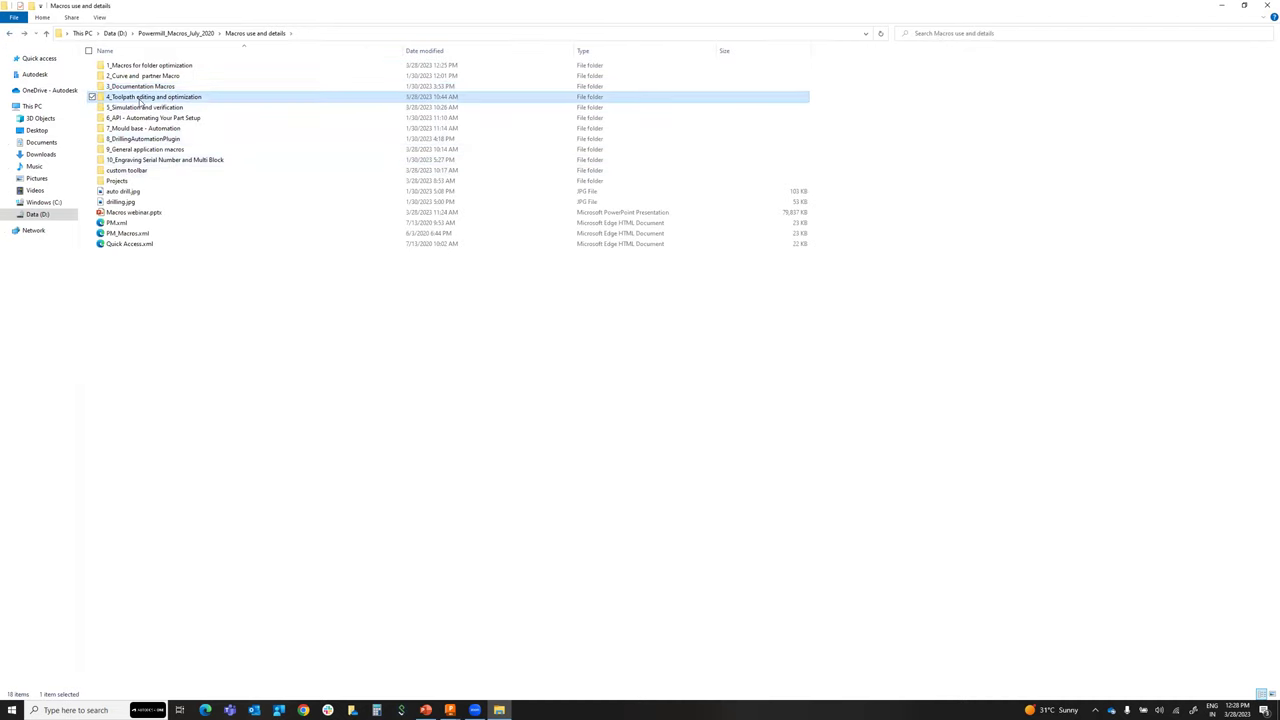
click(9, 33)
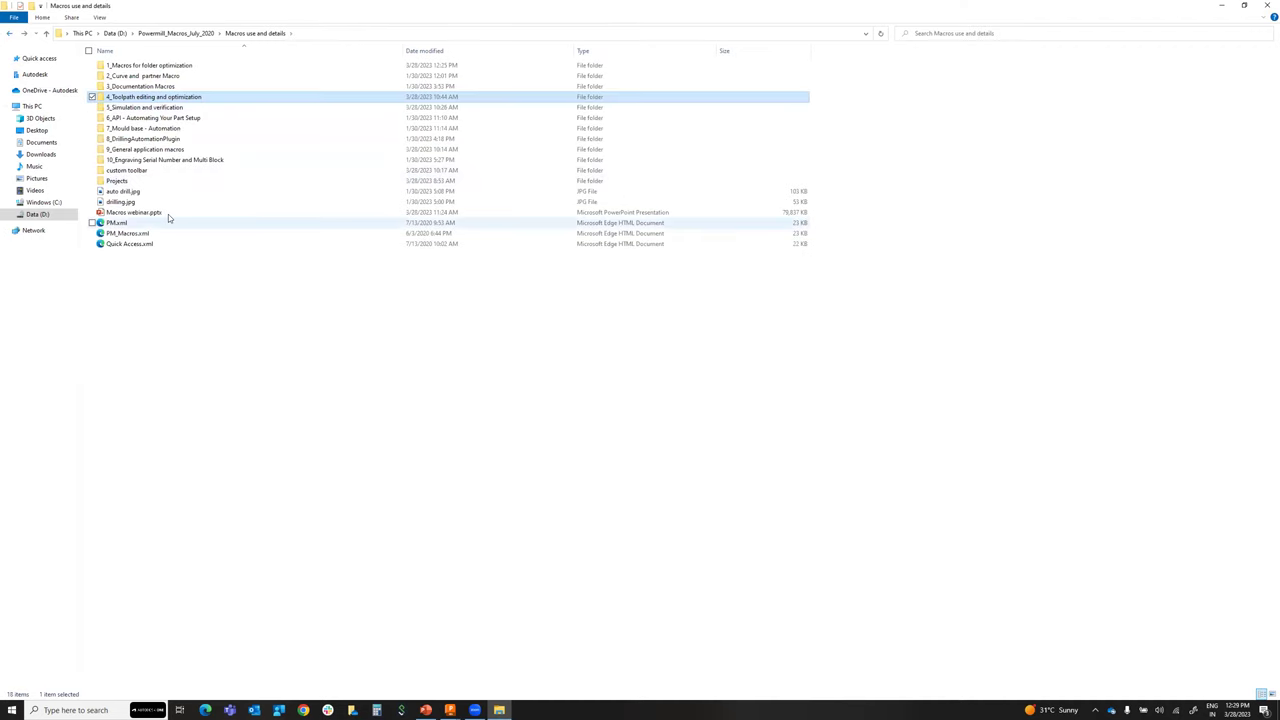
Open Curve and partner.xml from the custom toolbar folder for editing, highlight the macro folder path in the cavity-hon083_hardmill command, and close the file
double_click(136, 172)
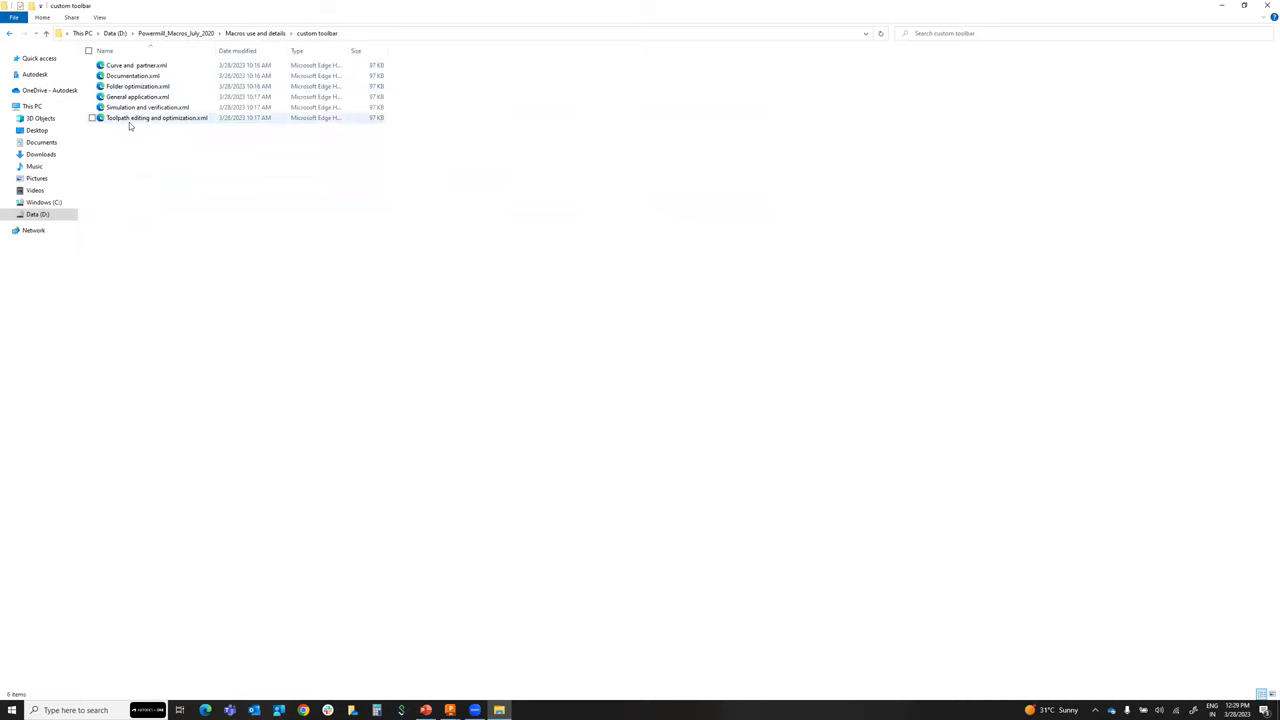
right_click(142, 67)
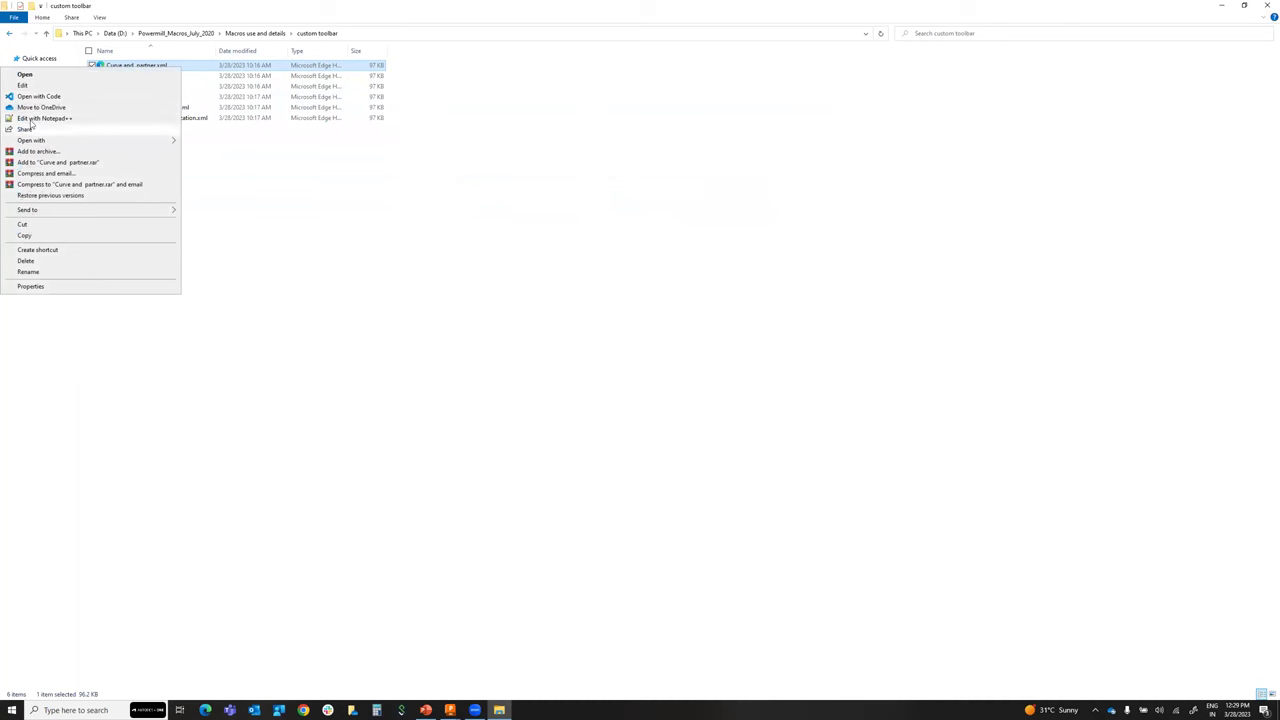
click(26, 86)
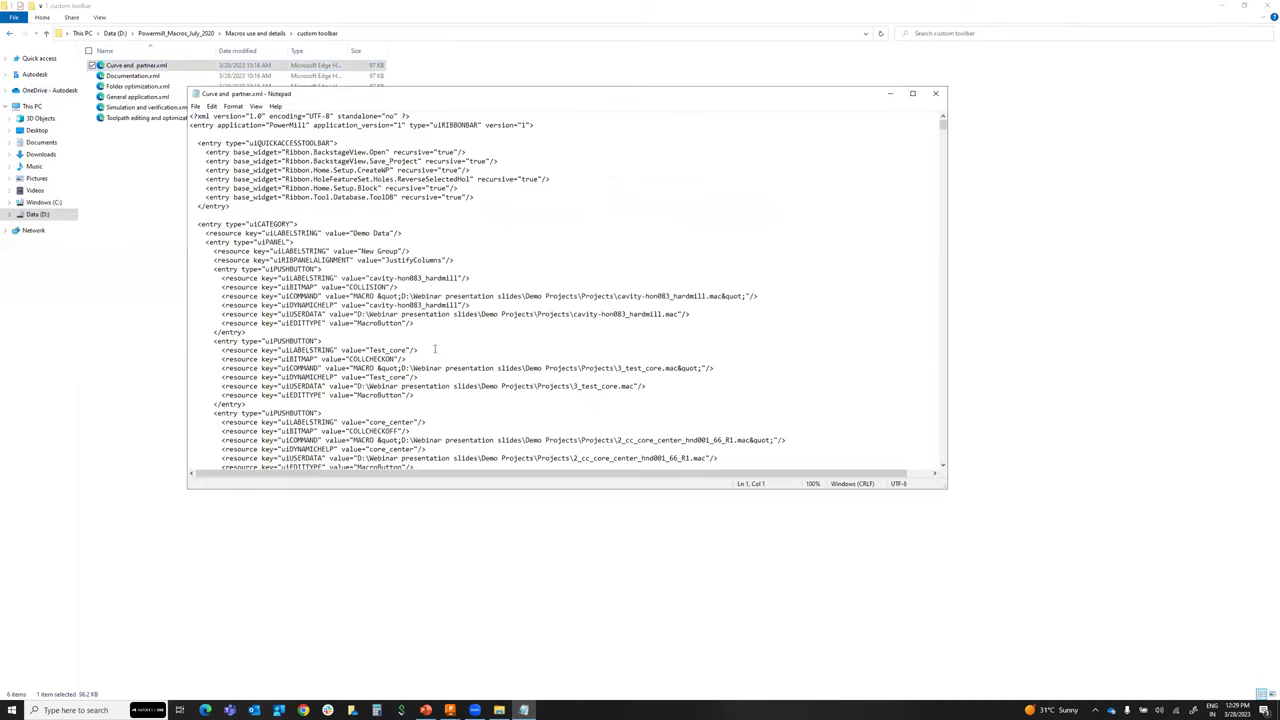
click(403, 296)
drag(403, 296, 615, 296)
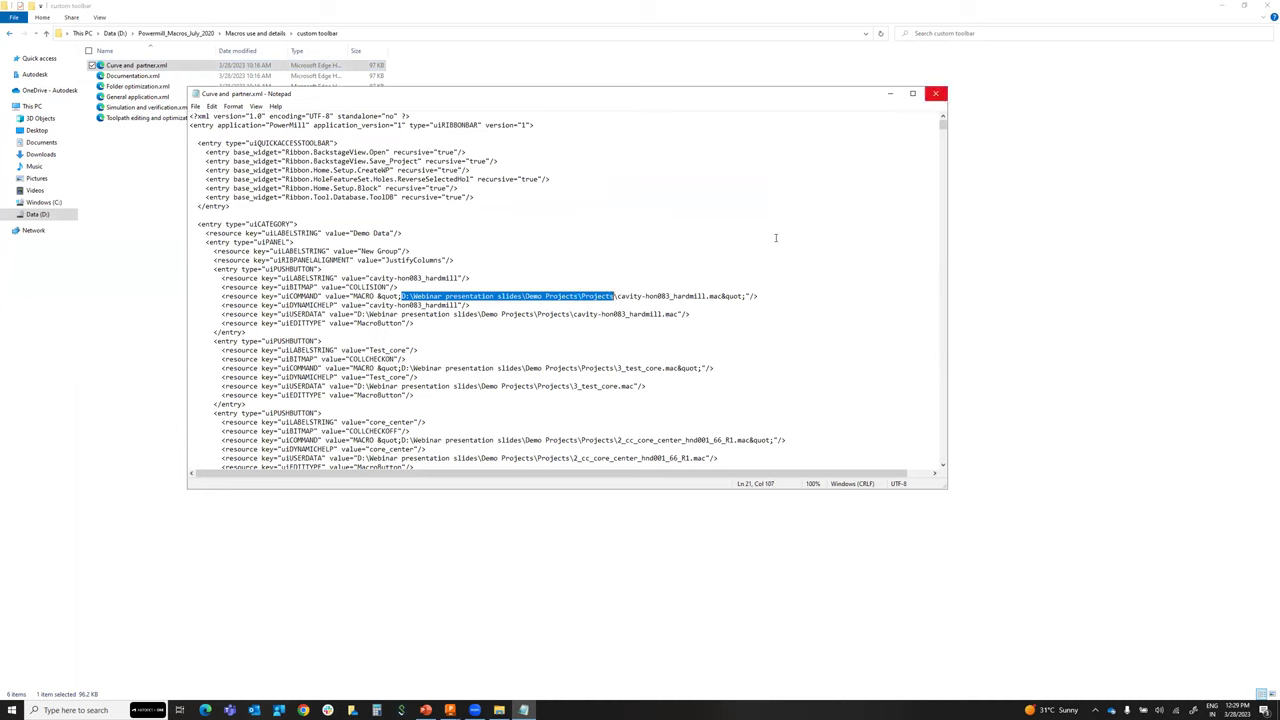
click(935, 94)
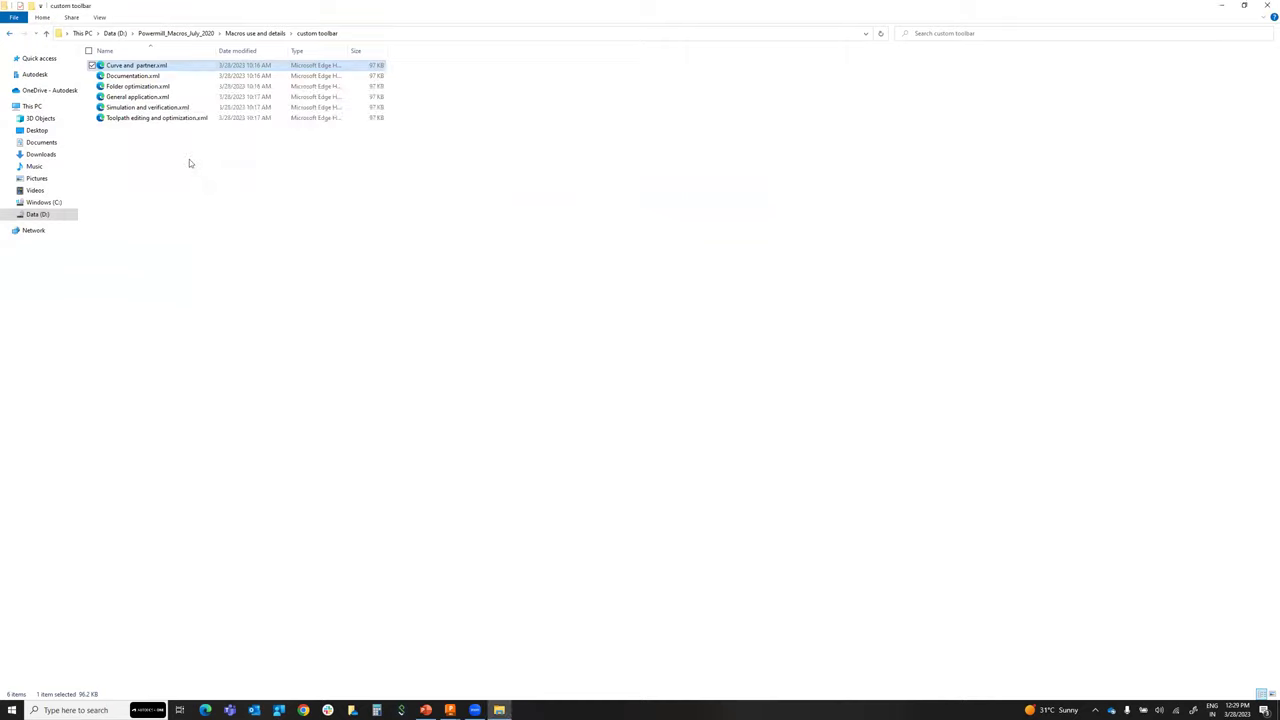
Select the General application, Simulation and verification, and Toolpath editing and optimization XML files, and return to the parent folder
click(139, 107)
drag(210, 178, 110, 93)
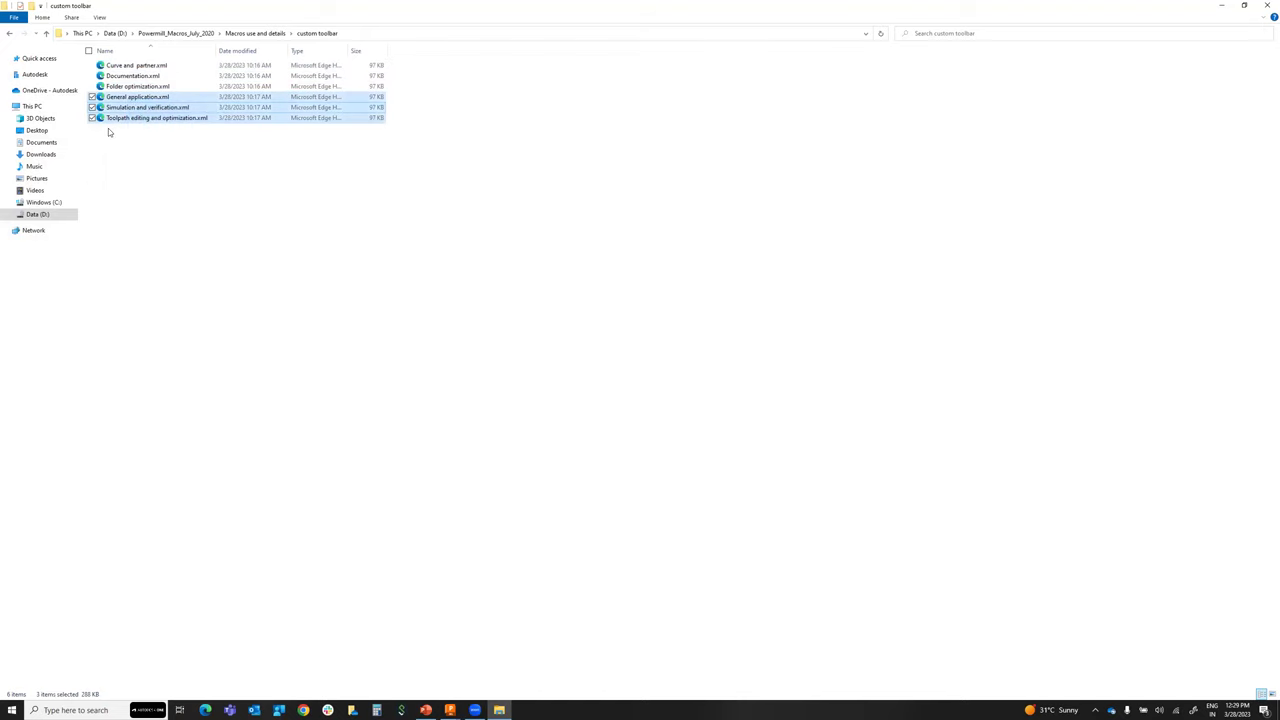
click(7, 33)
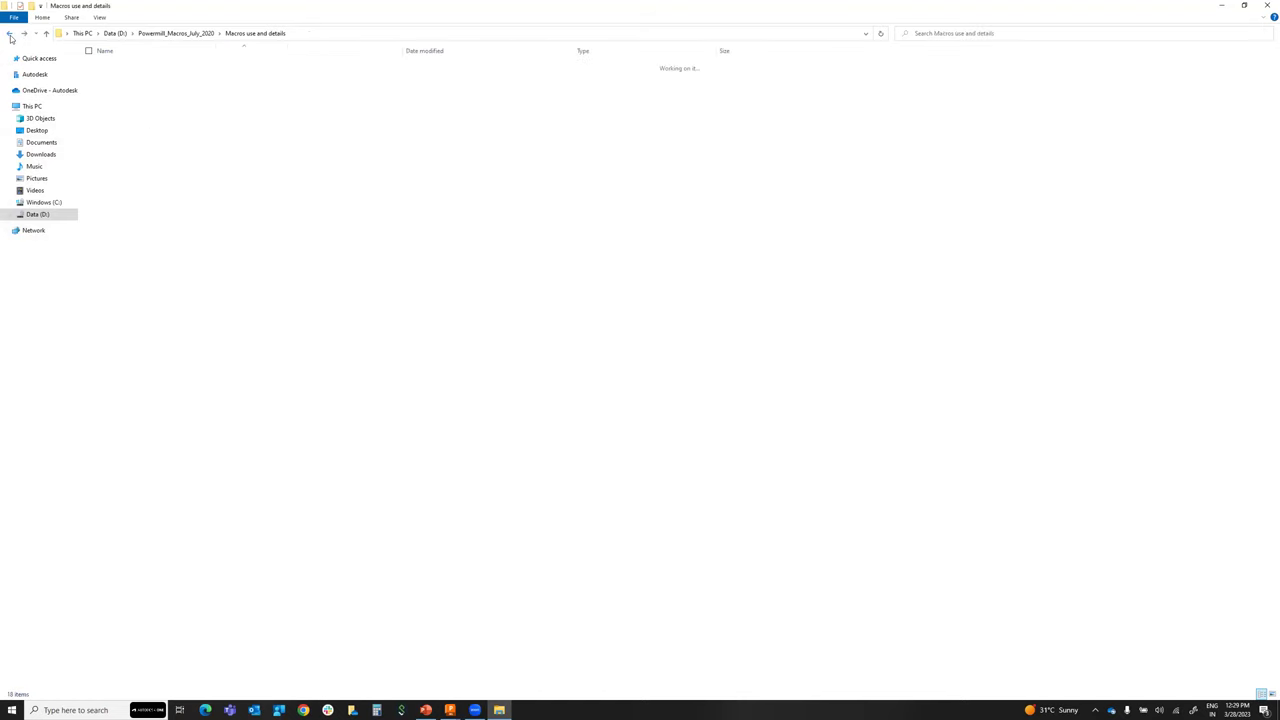
Point out the numbered macro folders in Macros use and details, including 1_Macros for folder optimization and 5_Simulation and verification, and switch to PowerPoint
click(129, 66)
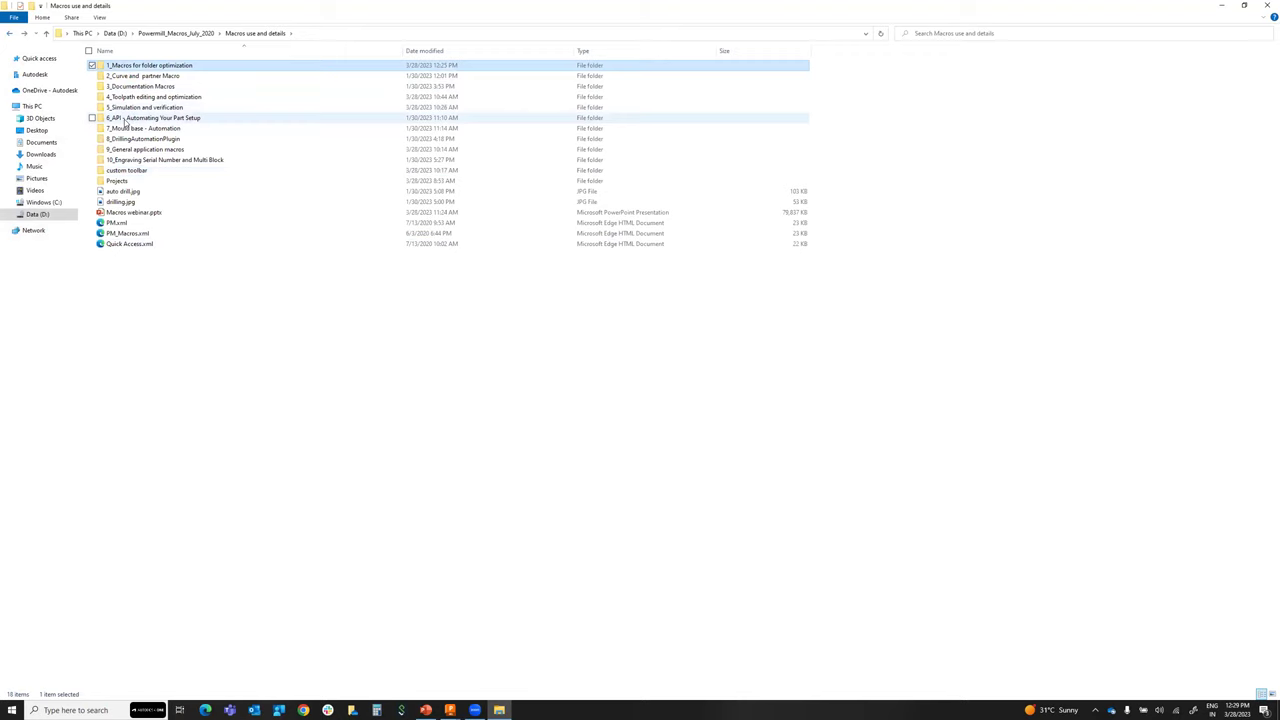
click(128, 108)
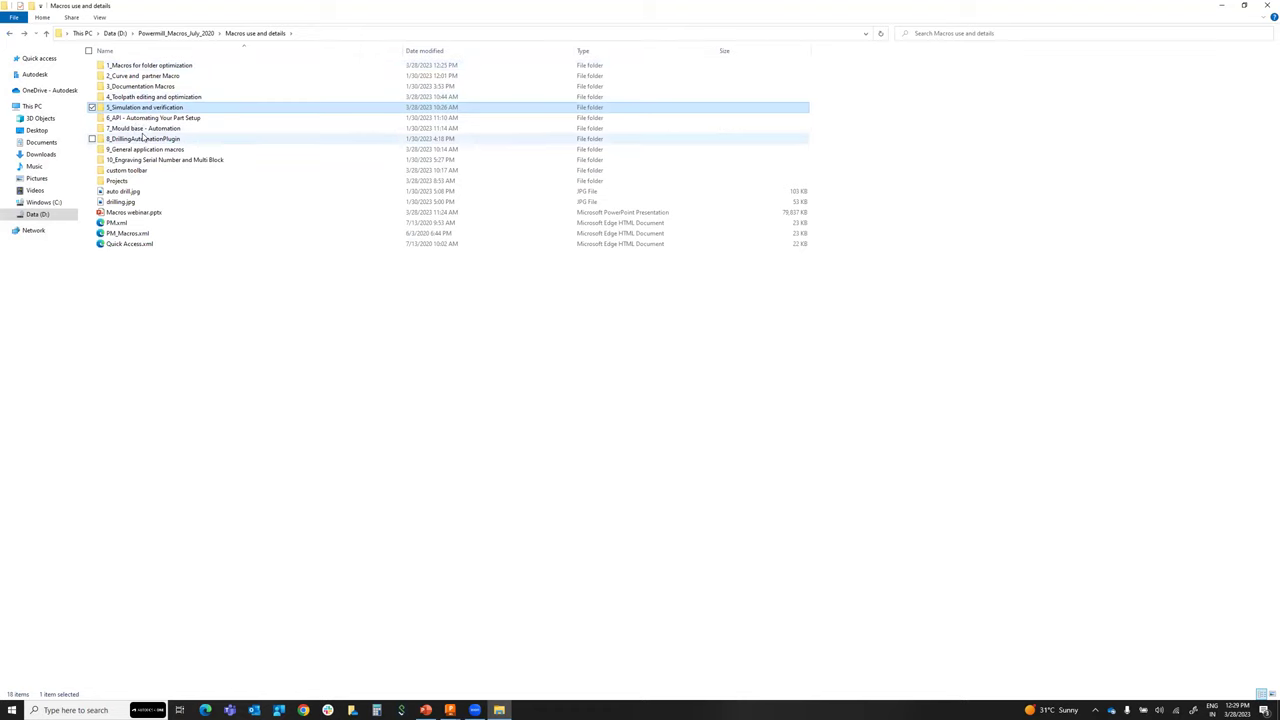
mouse_move(143, 139)
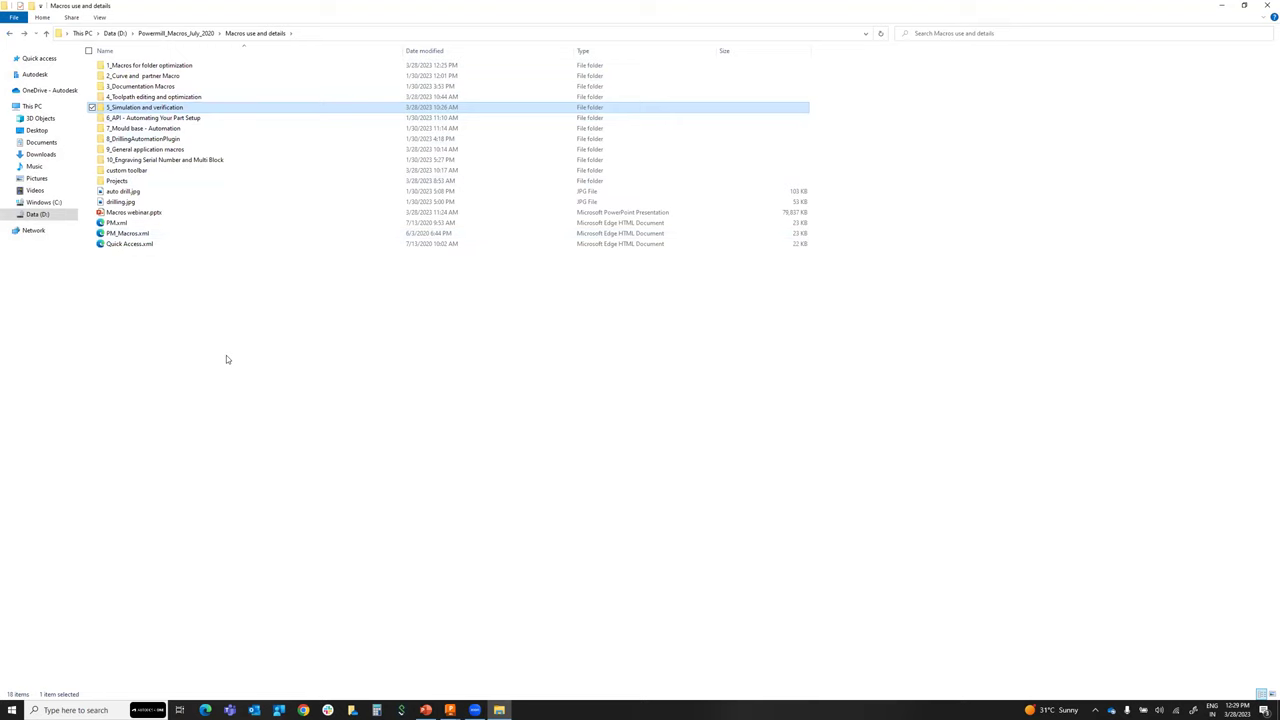
click(427, 710)
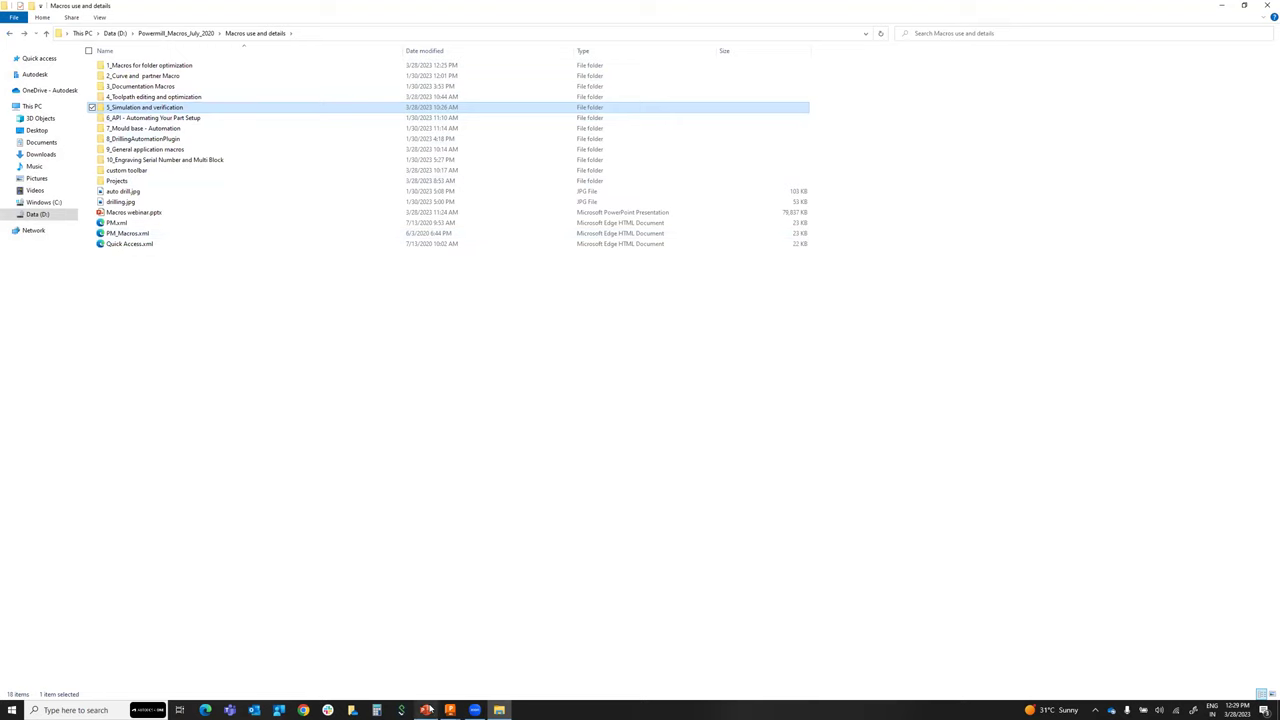